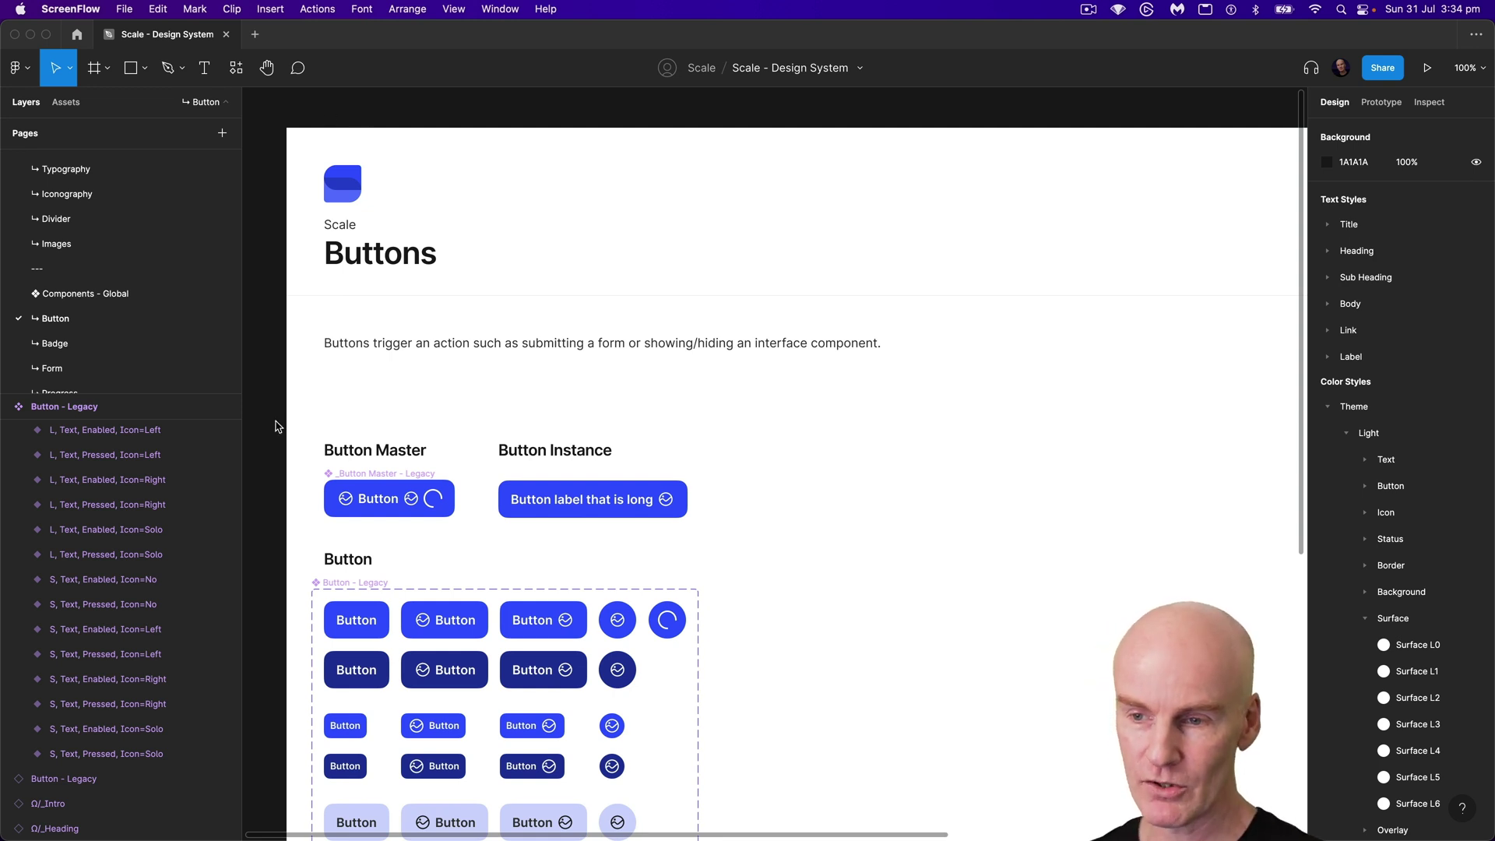
Step: Inspect the legacy button master and the master instance nested in the large primary enabled variant without an icon
left_click(379, 485)
scroll(470, 409, "down", 5)
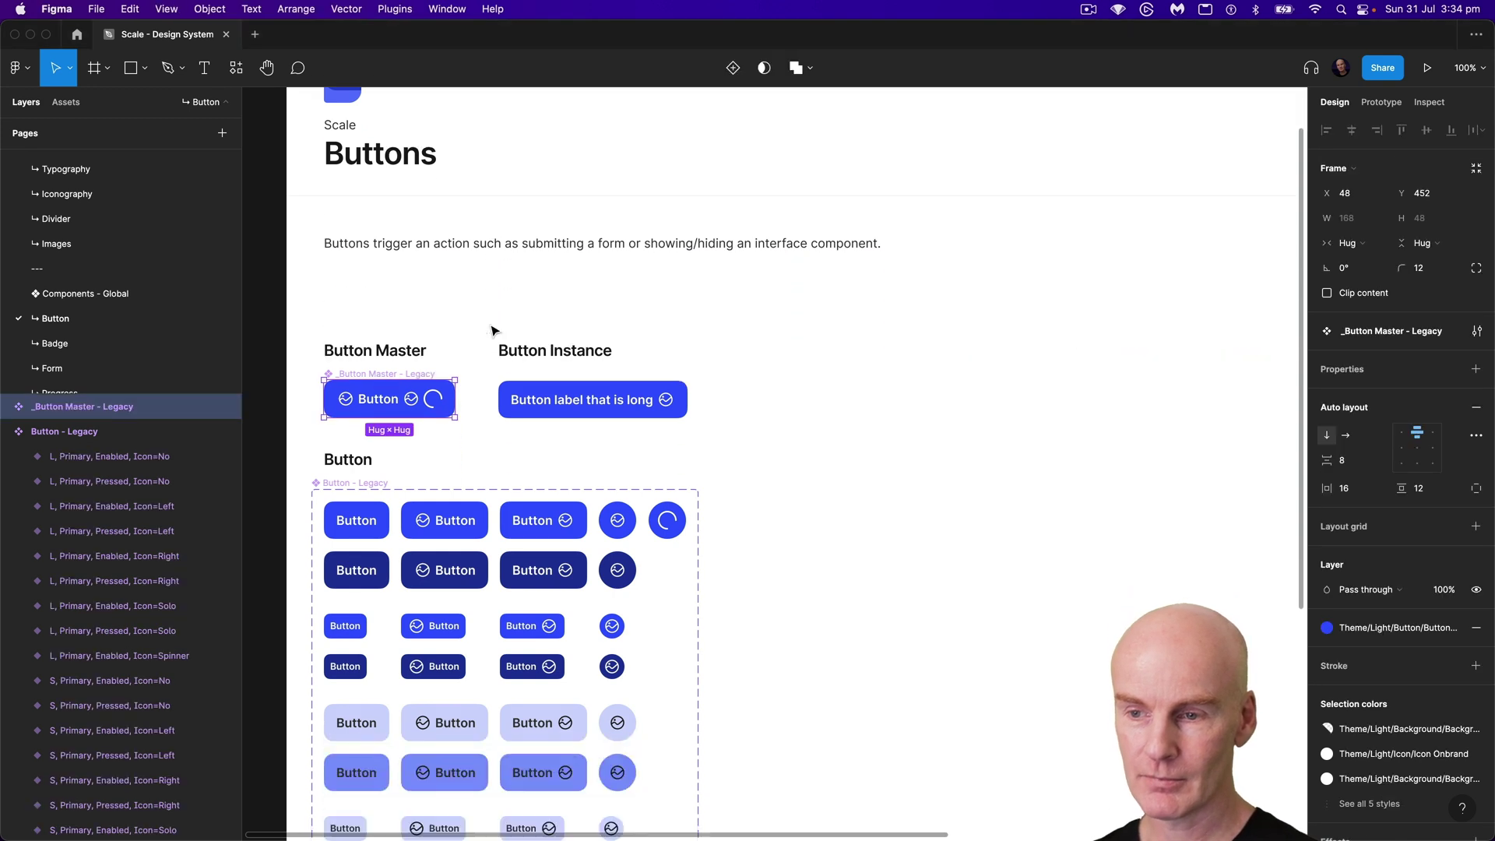
left_click(347, 366)
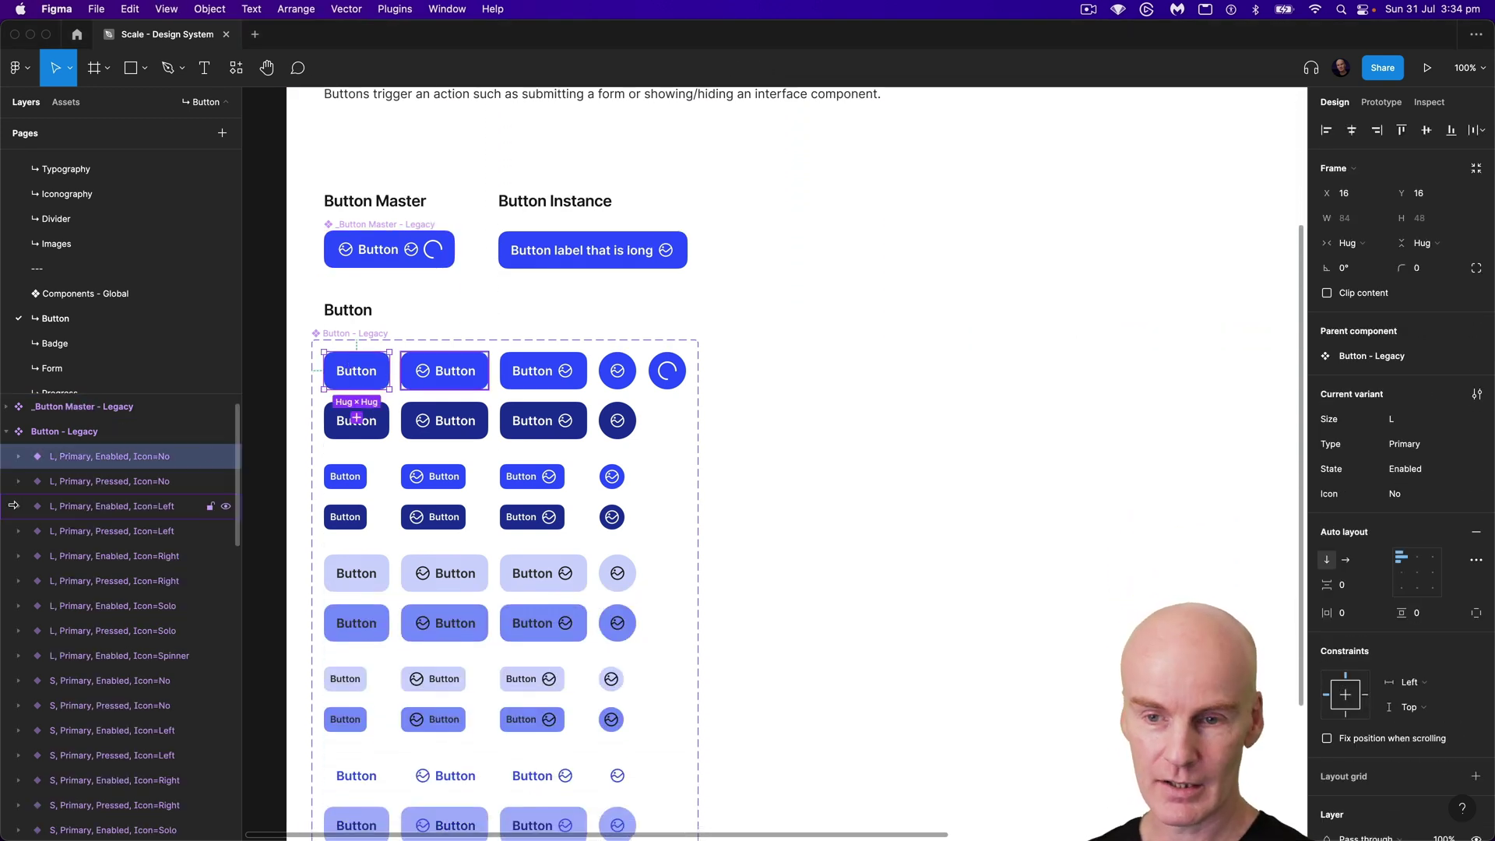
left_click(19, 456)
left_click(83, 481)
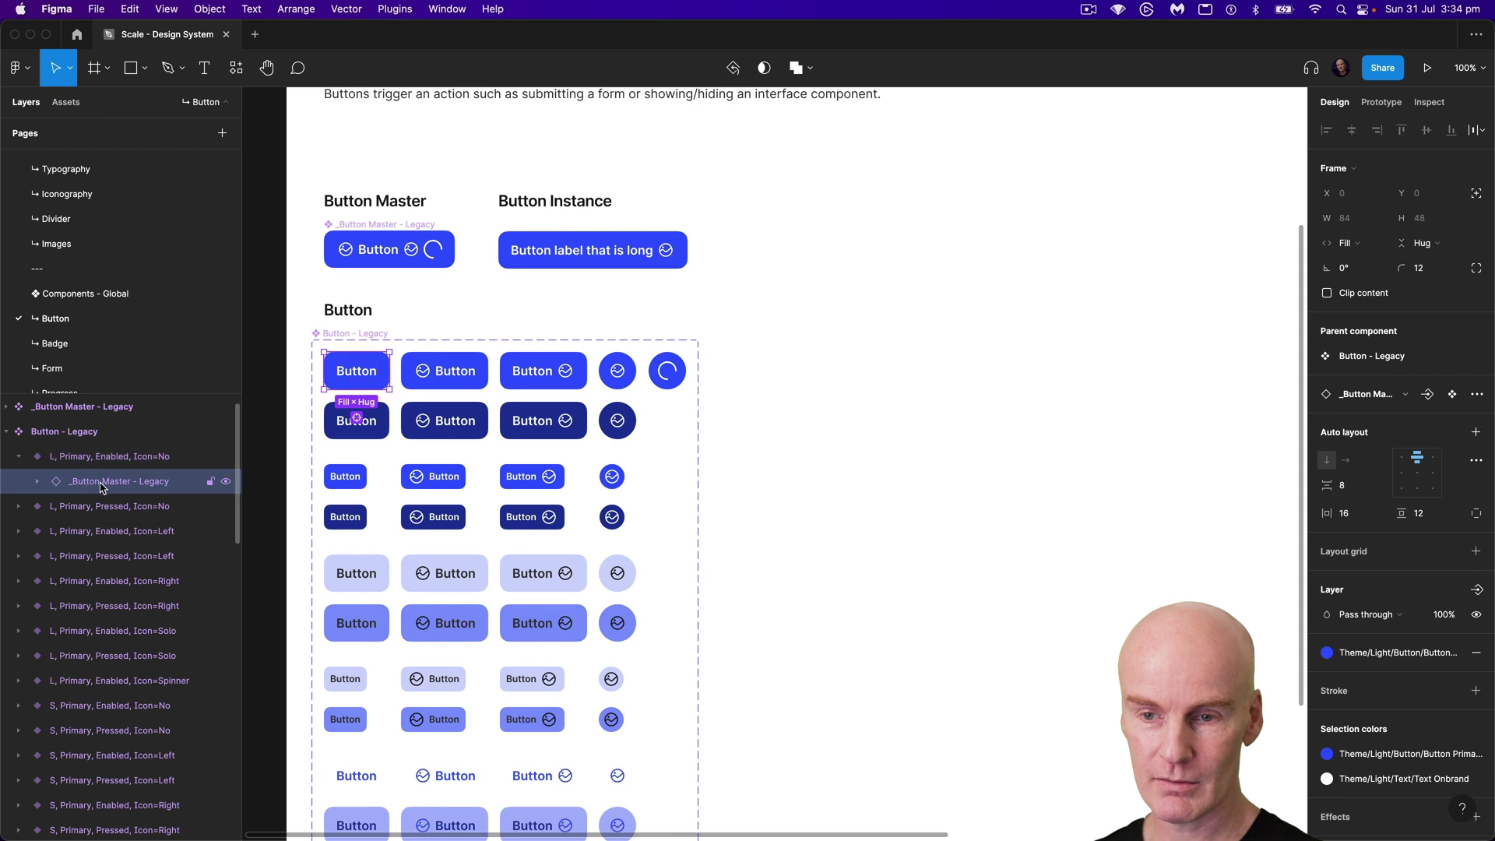
left_click(106, 459)
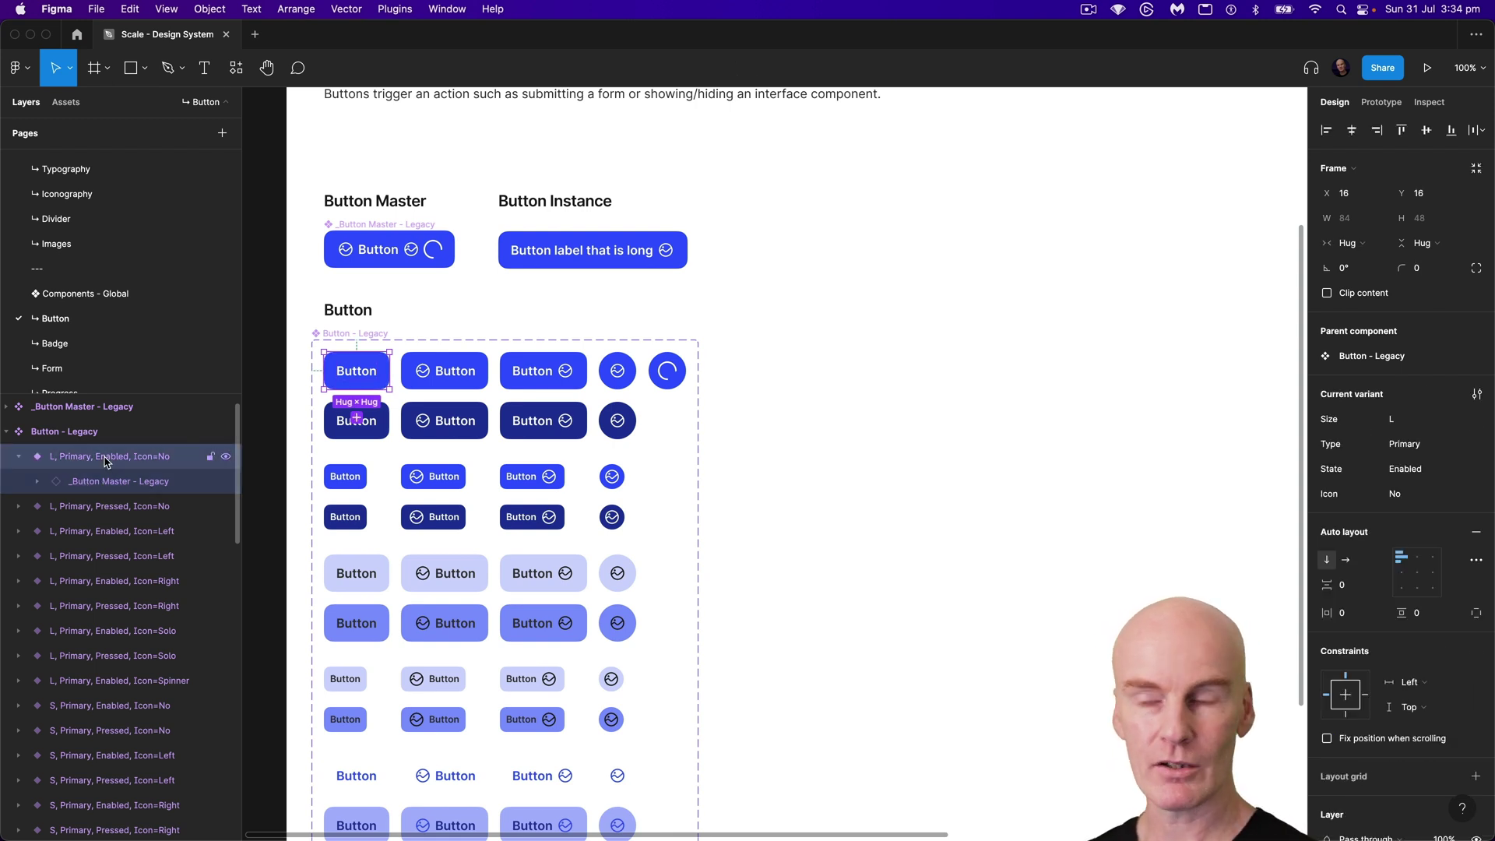
Step: Review the available Size, Type, State and Icon options of the large primary enabled variant
left_click(1478, 422)
left_click(1479, 422)
left_click(1474, 450)
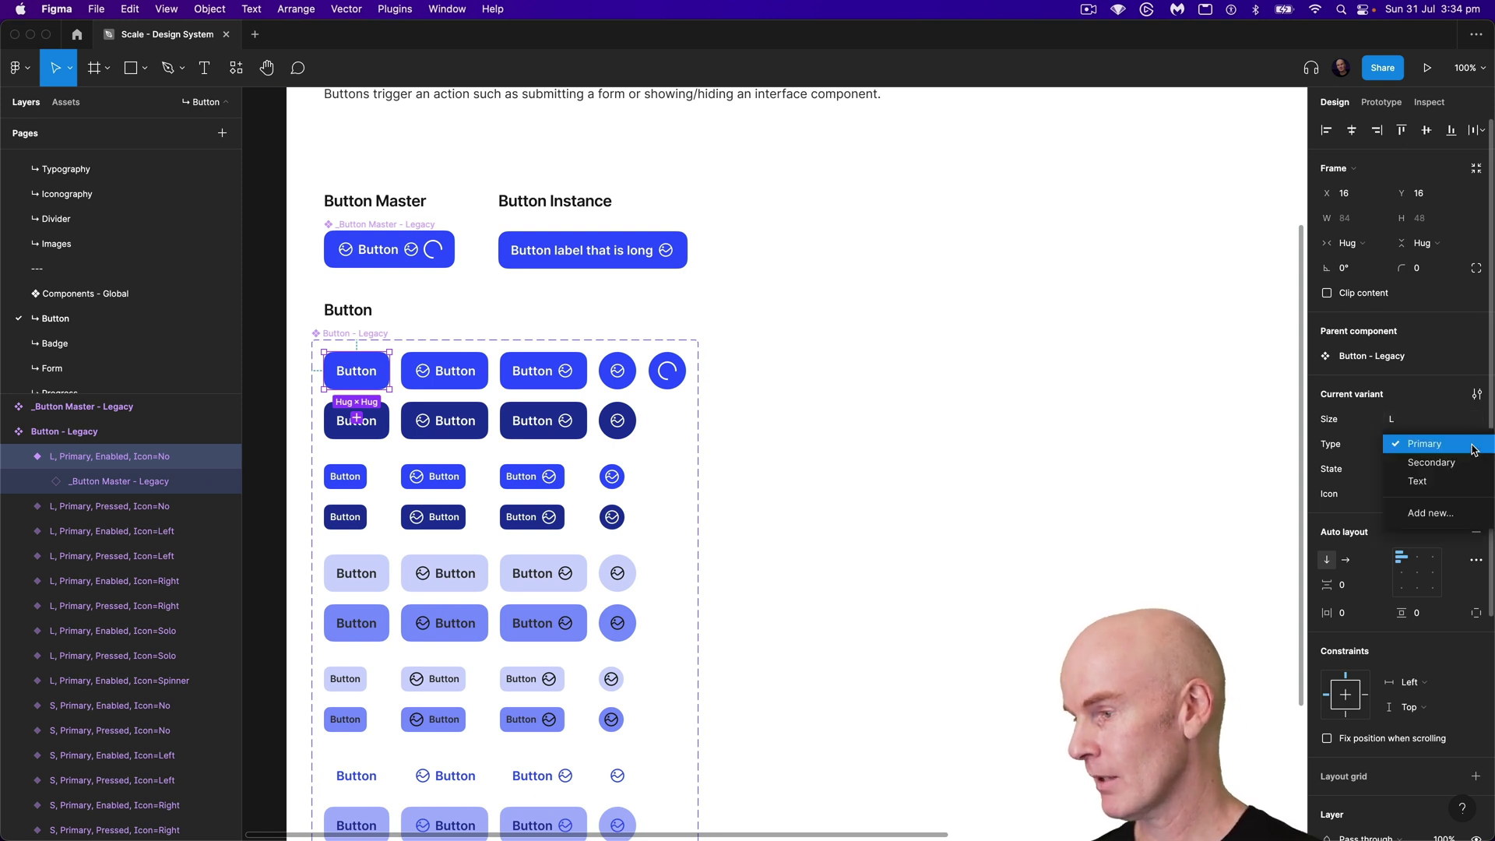
left_click(1474, 448)
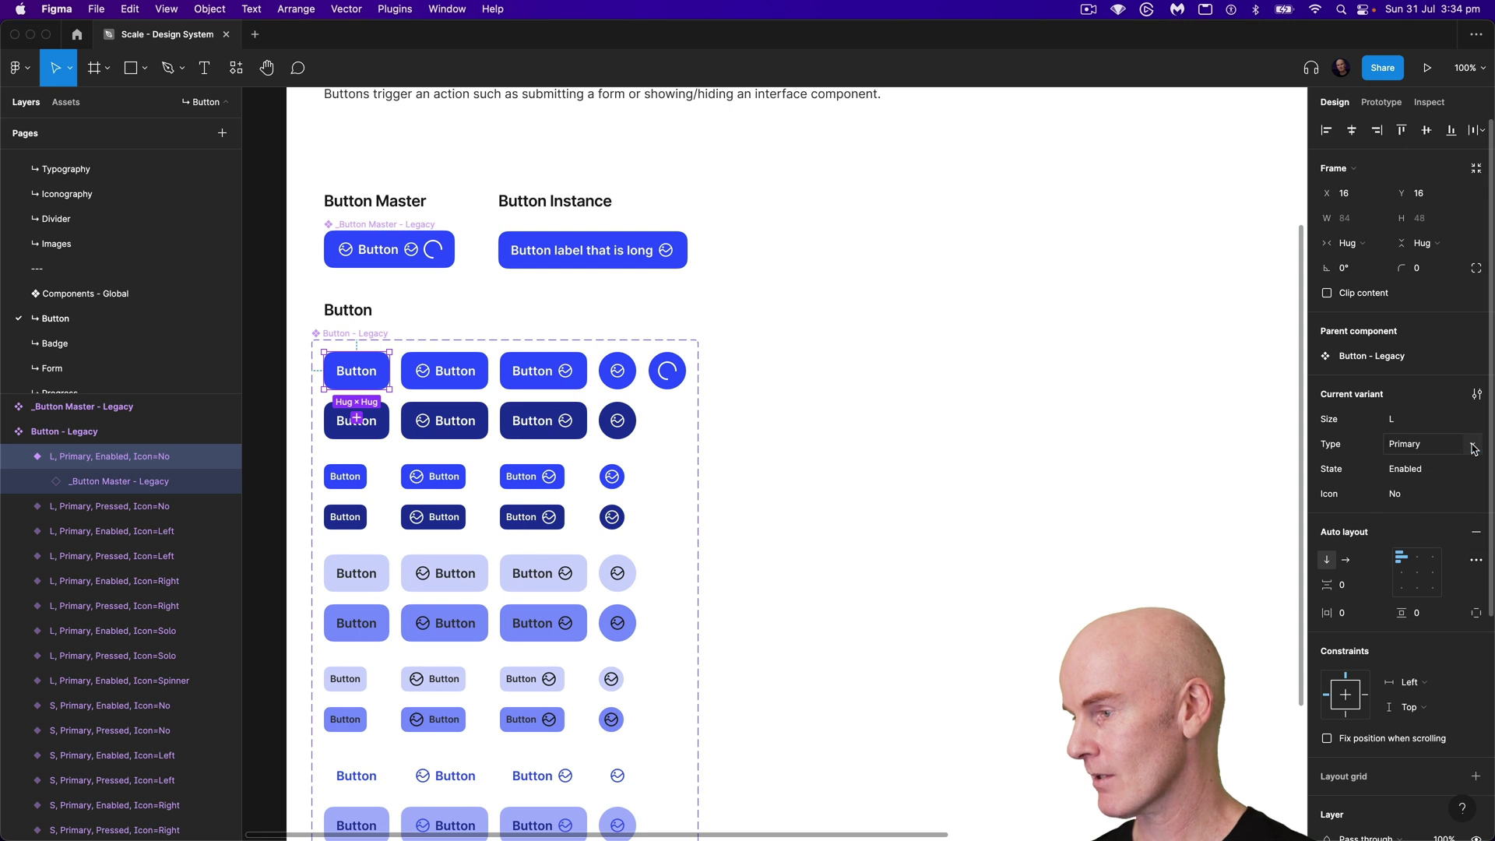
left_click(1474, 470)
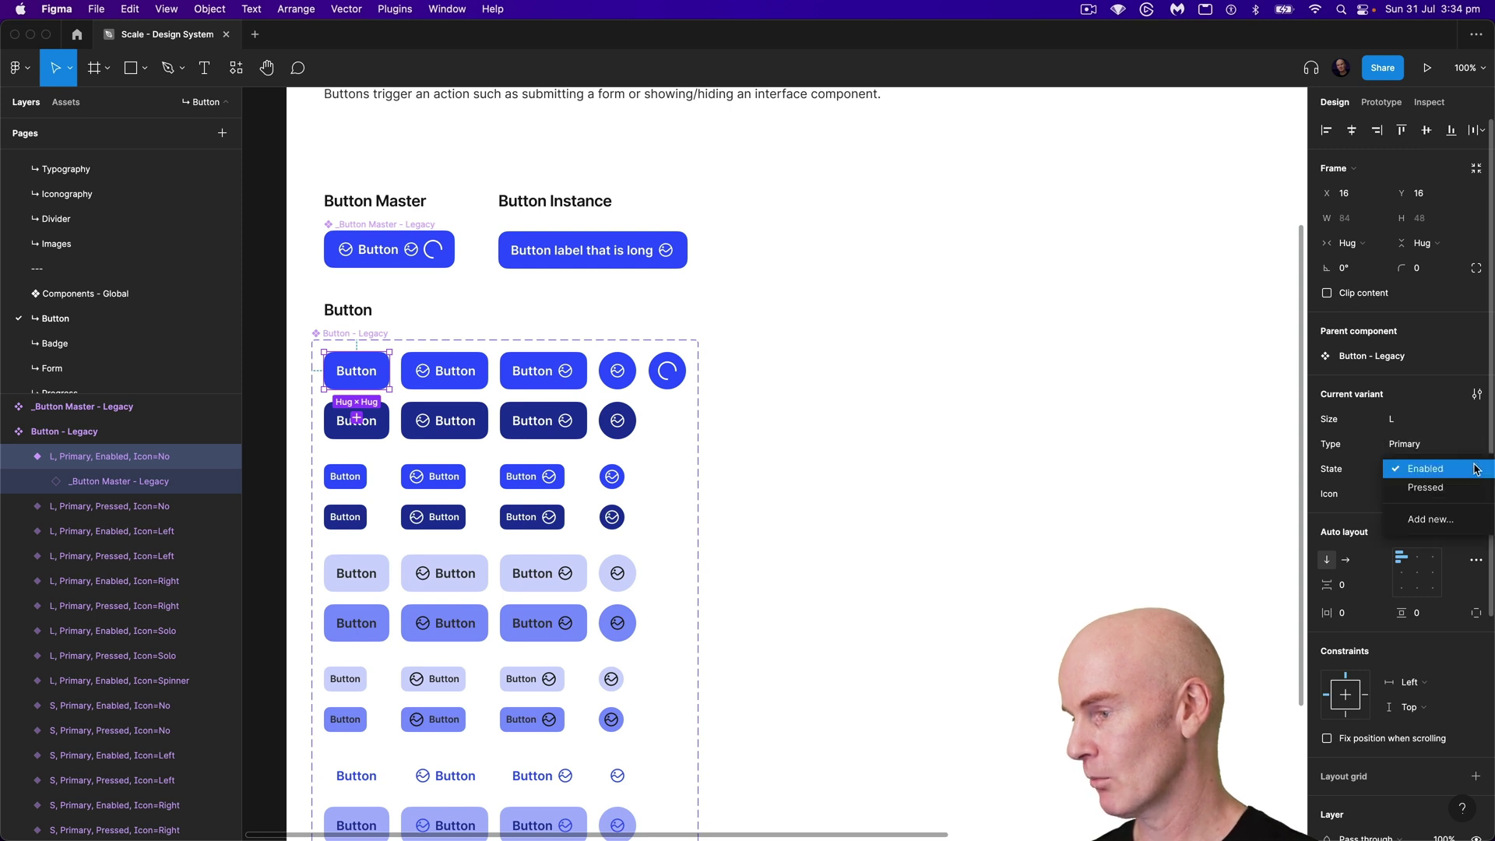
left_click(1474, 470)
left_click(1474, 499)
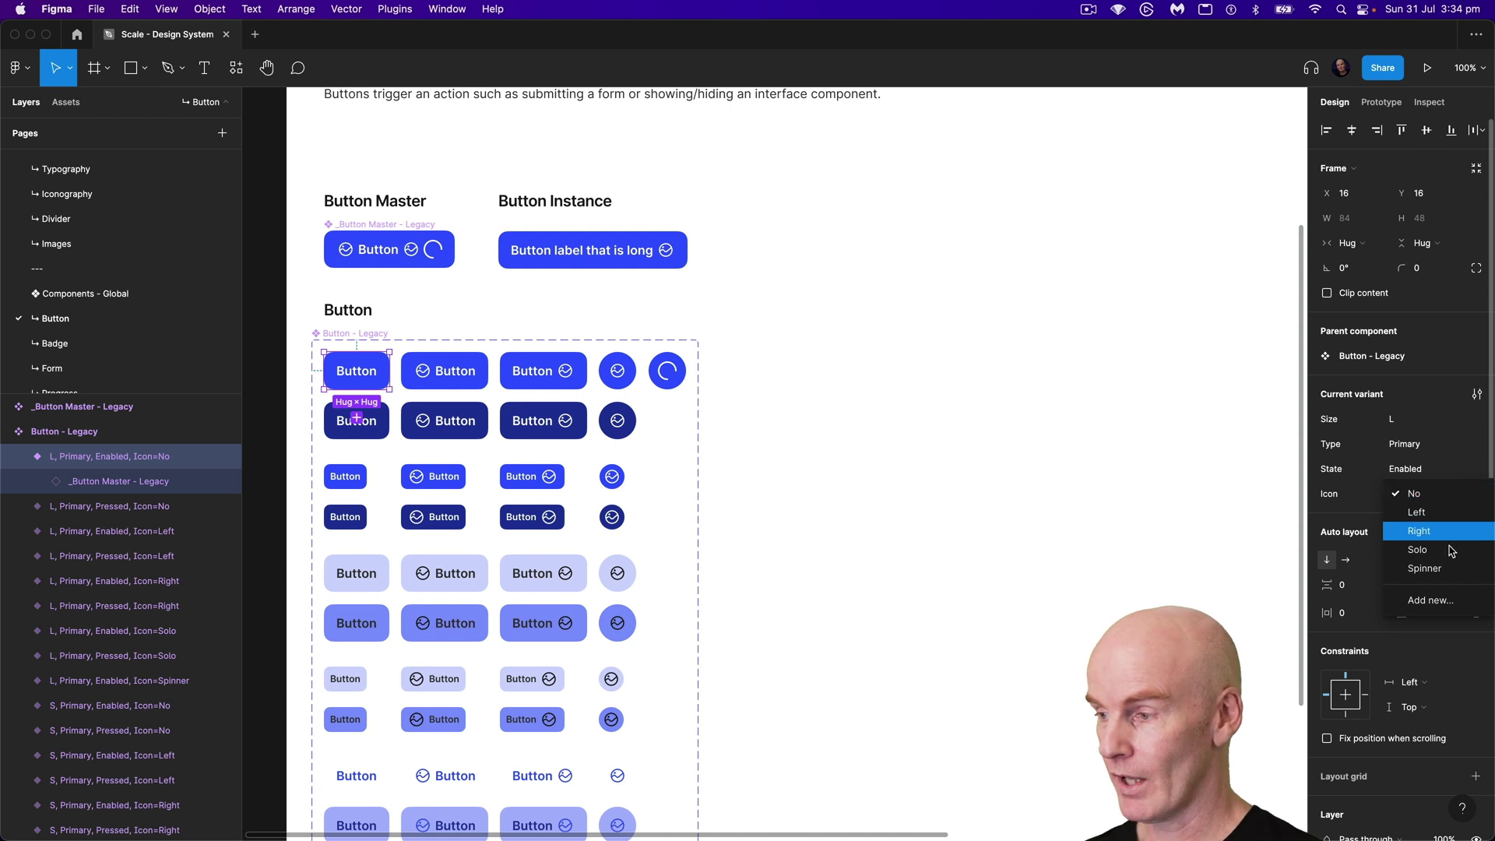
left_click(1474, 479)
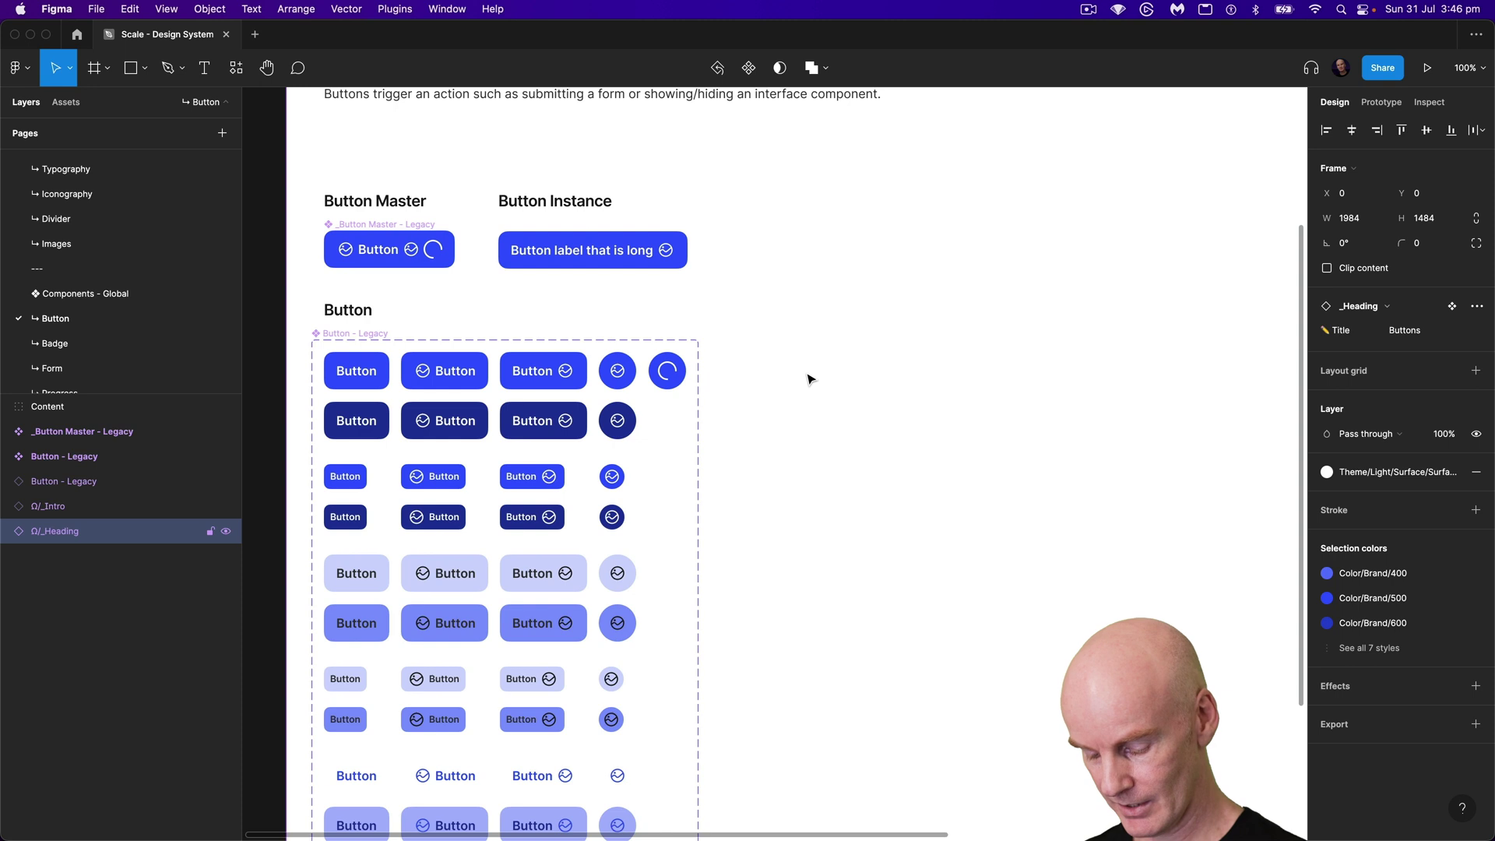
Step: Add a text layer reading "Button" in the empty area beside the Button - Legacy variants
key("t")
left_click(875, 286)
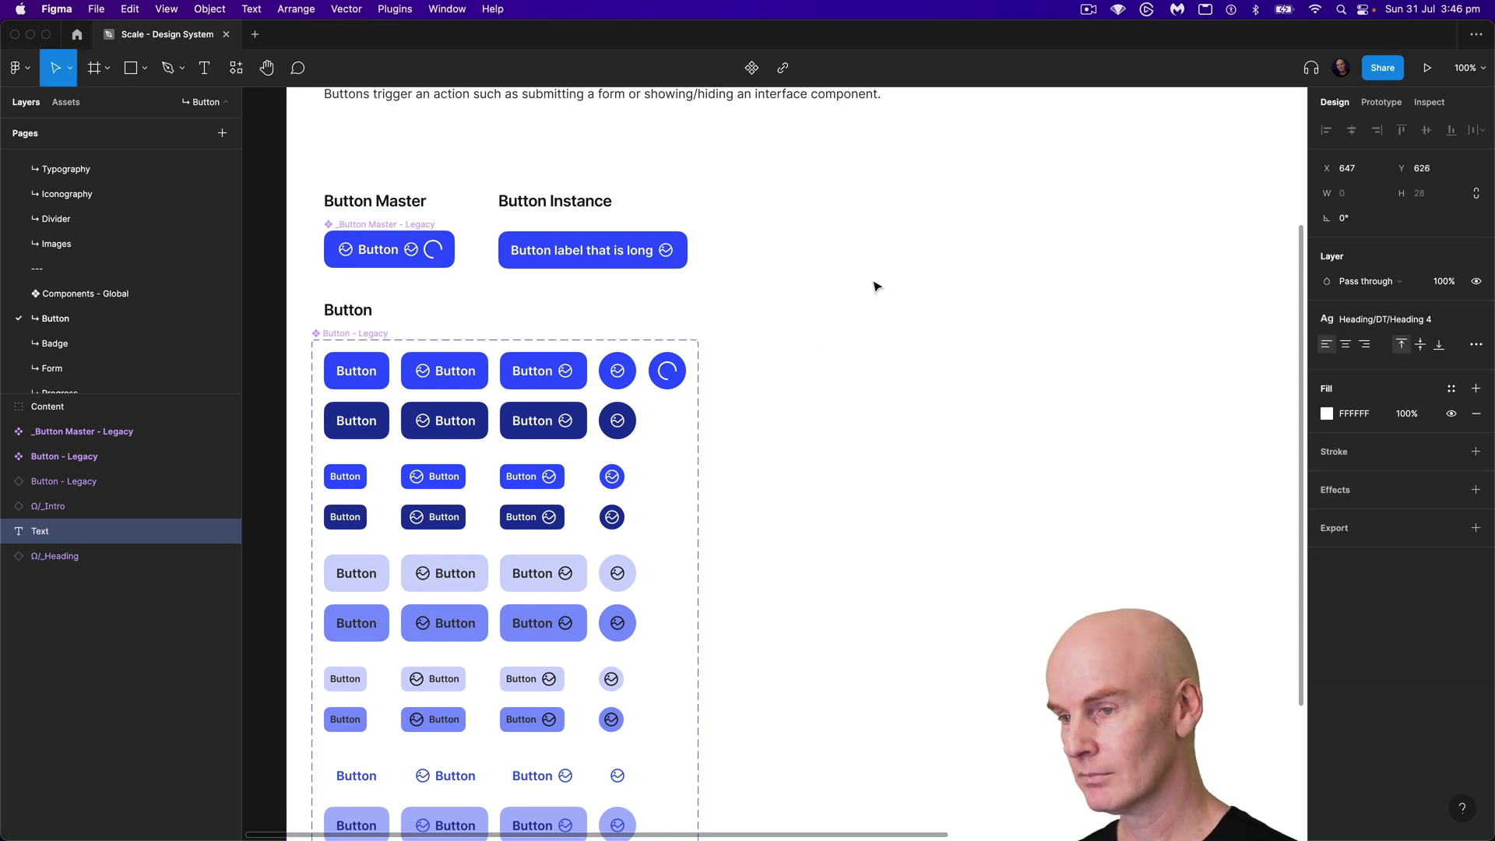
type("Button")
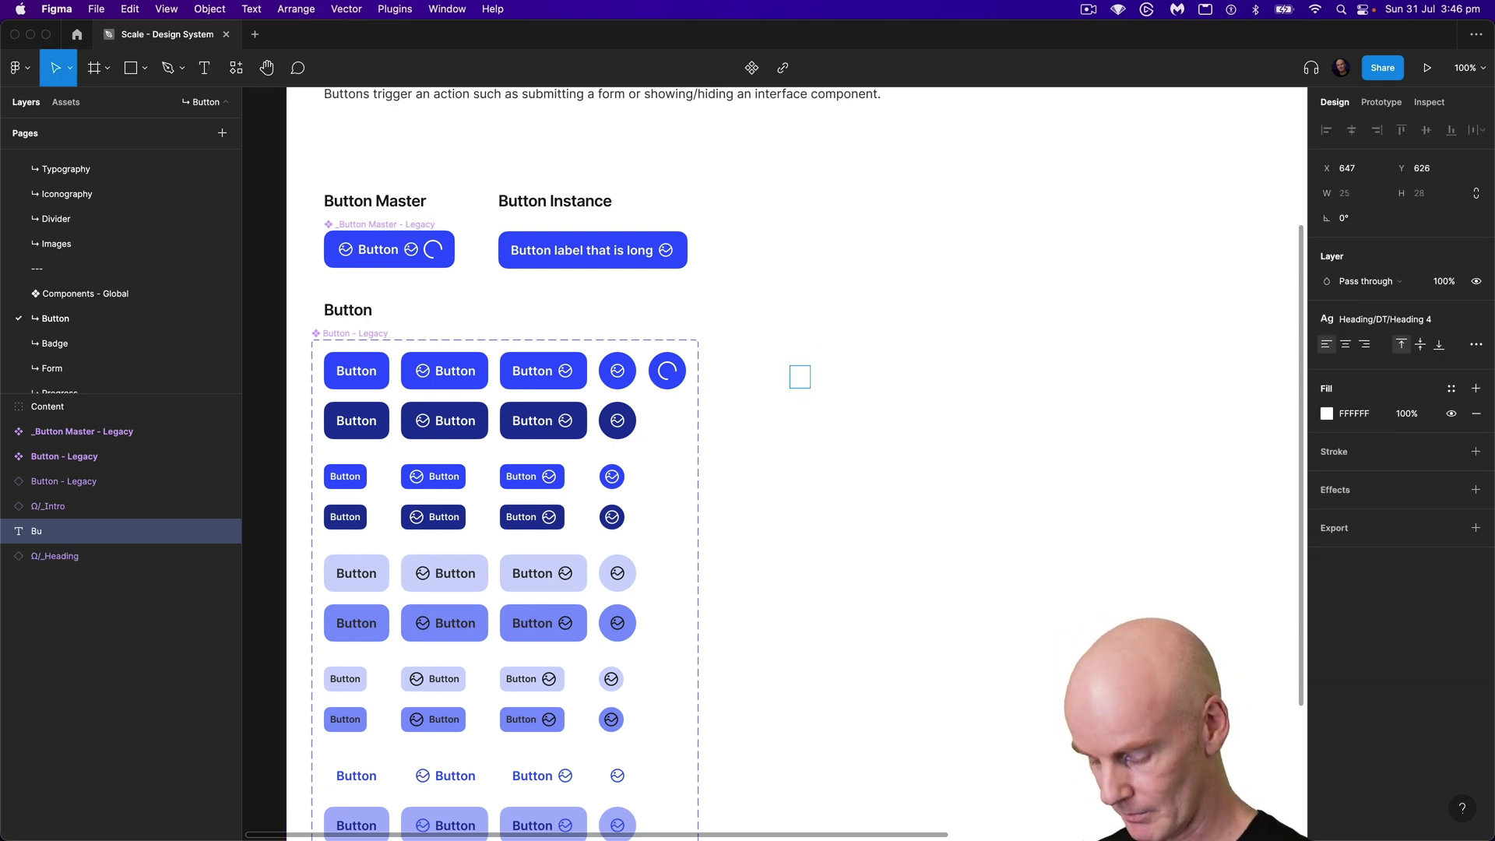
key("Escape")
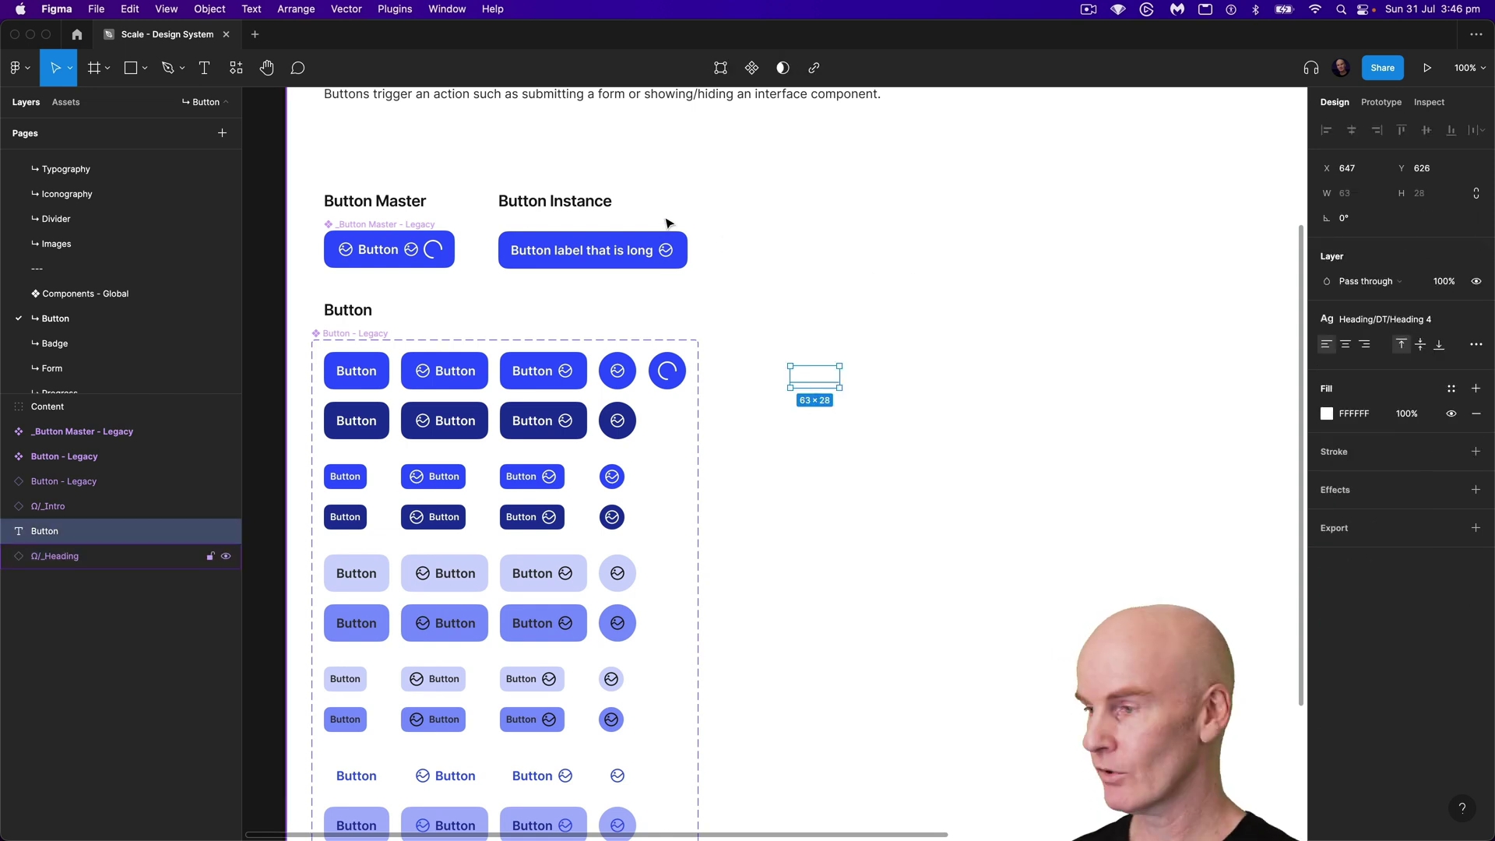
Step: Apply the Label 1 text style and the Text Onbrand color style to the new Button text
left_click(1412, 326)
type("label")
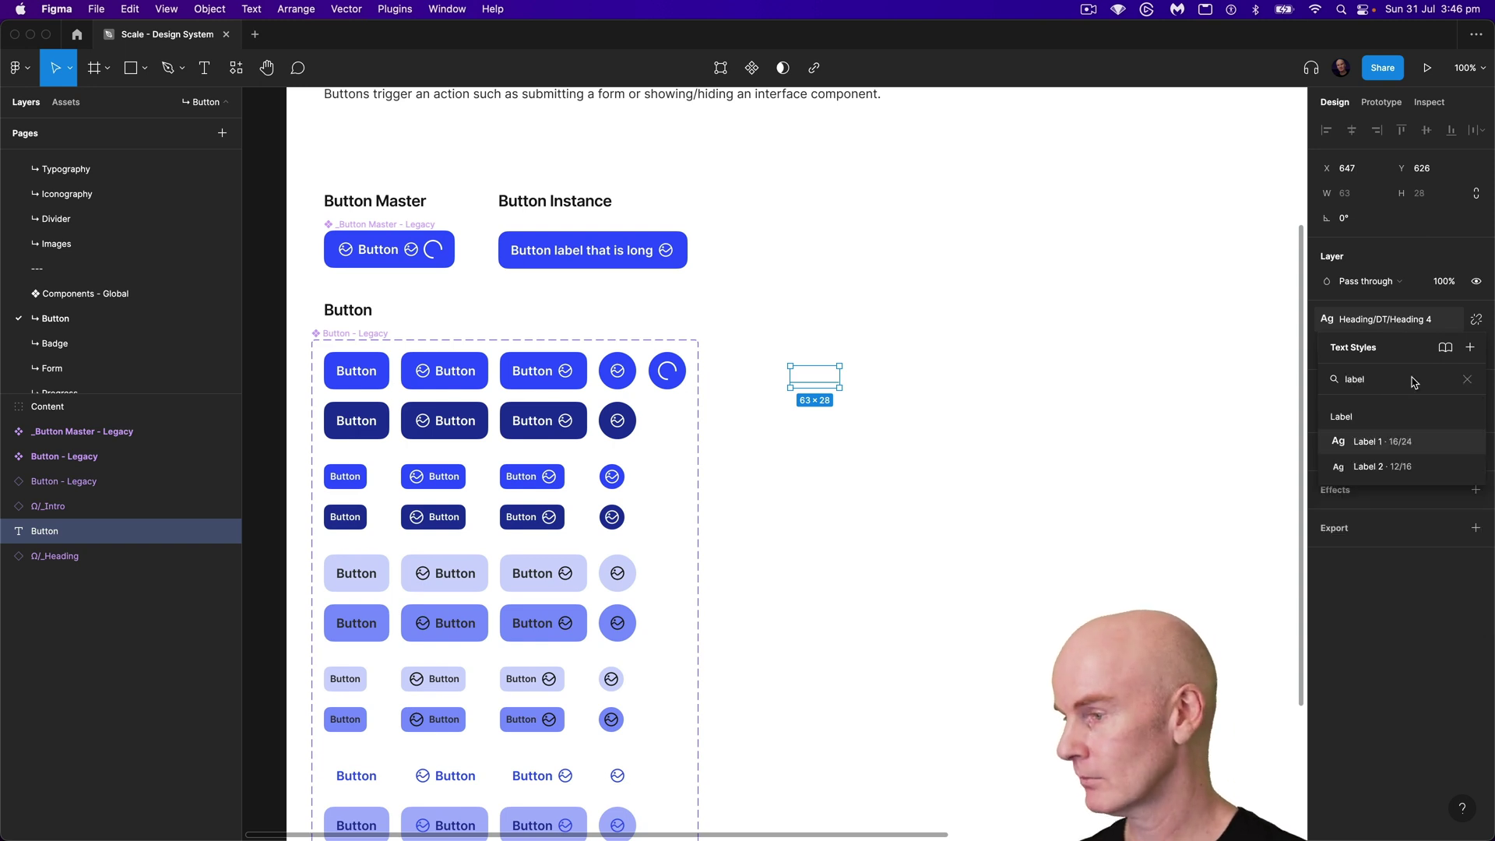
left_click(1376, 442)
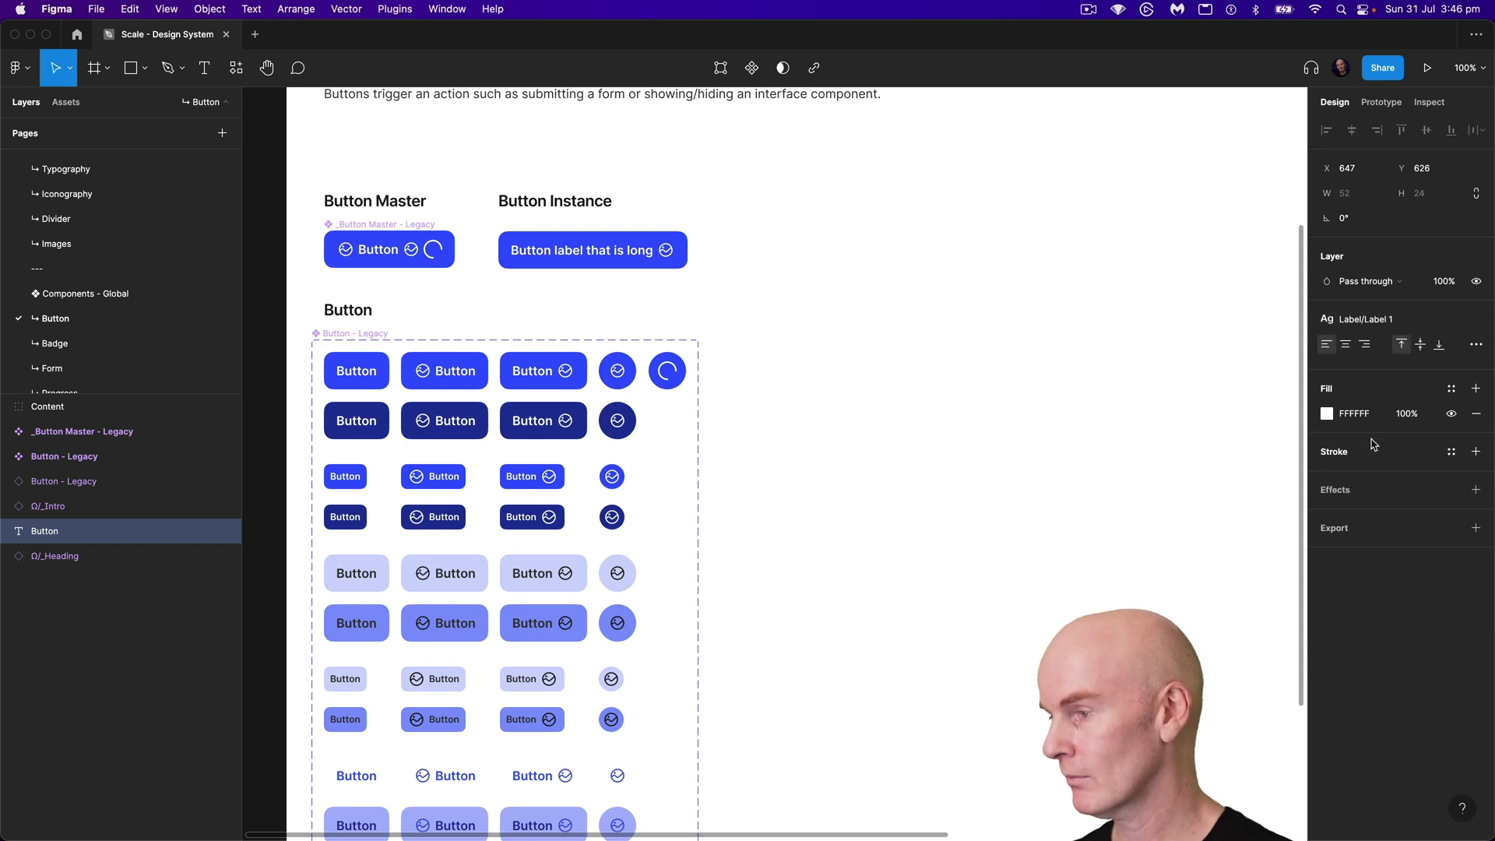
left_click(1451, 390)
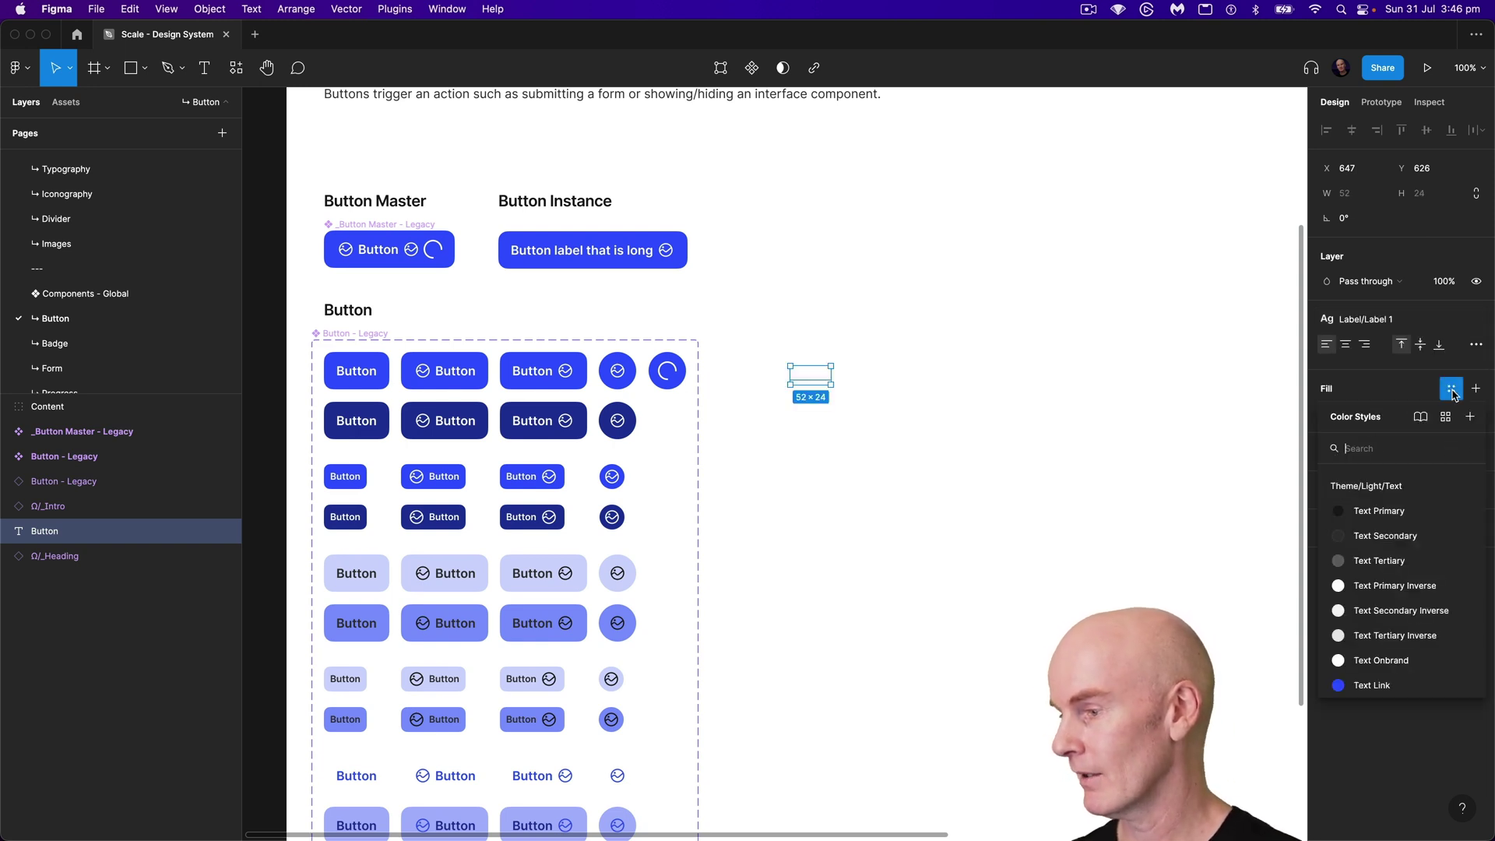
left_click(1382, 661)
Step: Group the Button text, name the group "Content" and add auto layout to it
key("super+g")
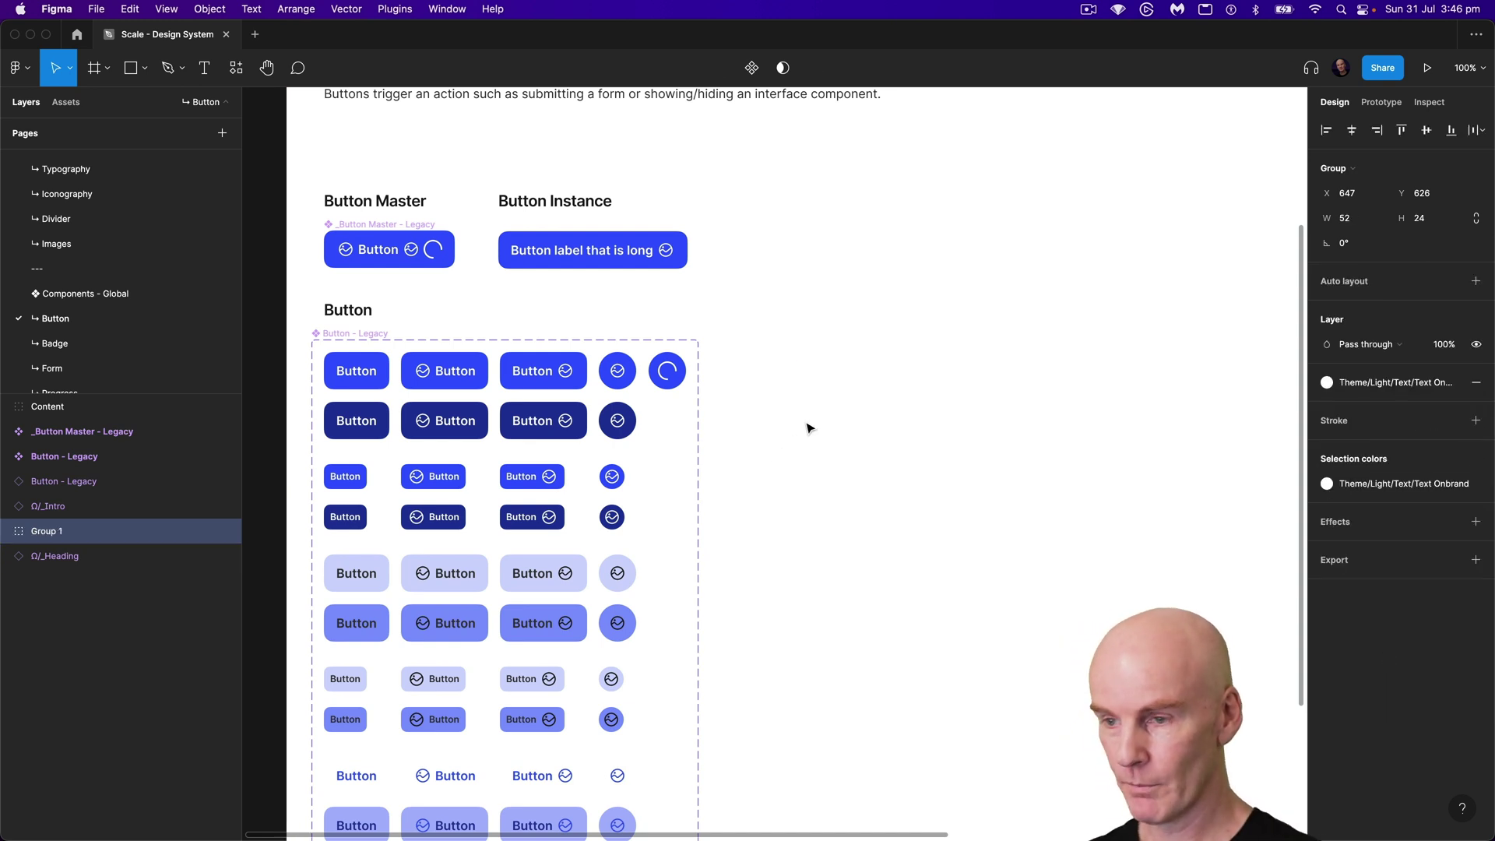
double_click(54, 532)
type("Content")
key("Return")
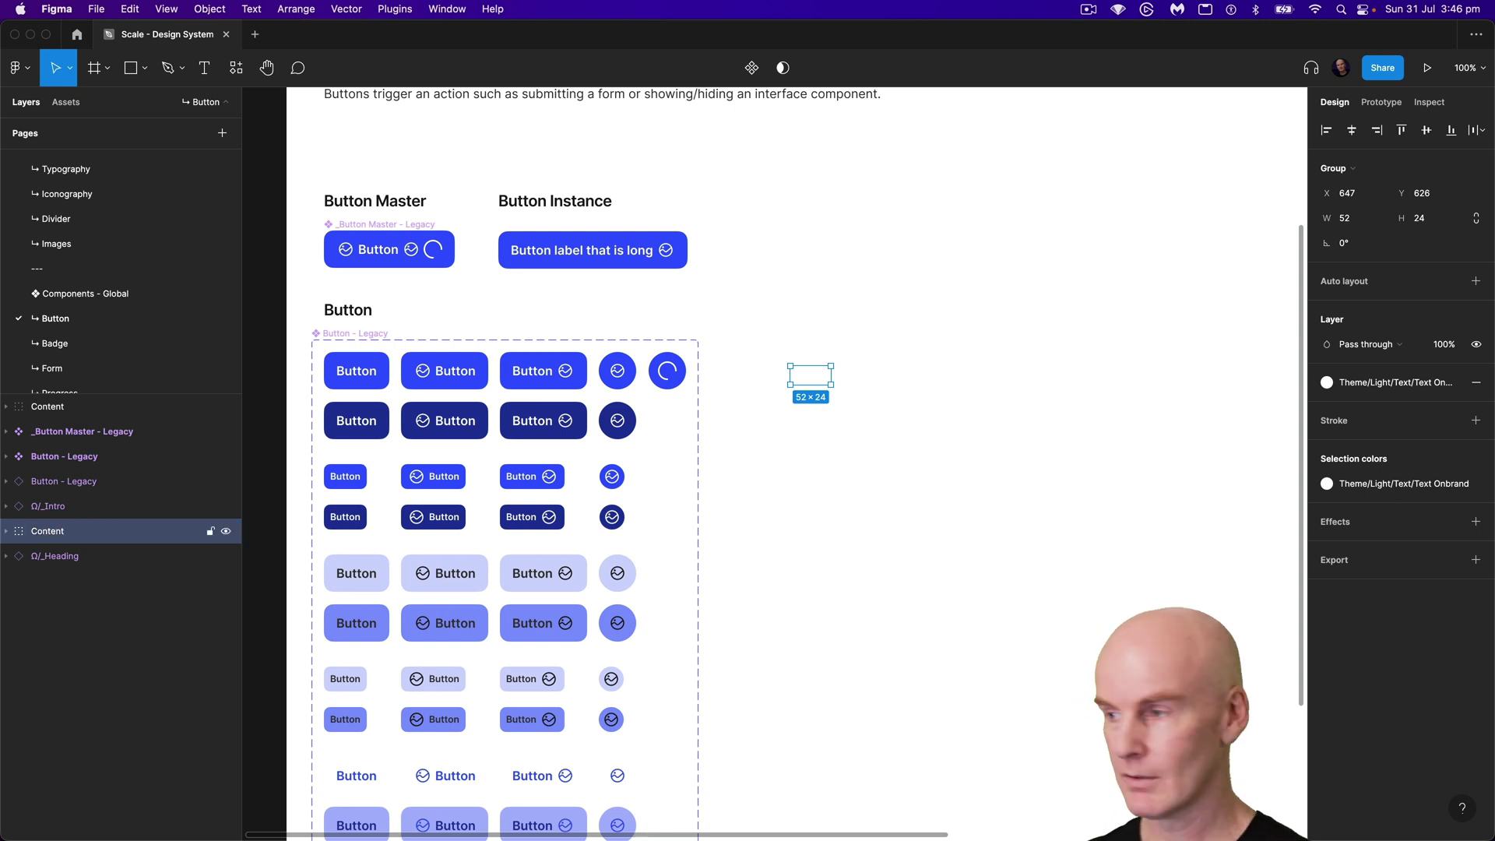
left_click(1477, 282)
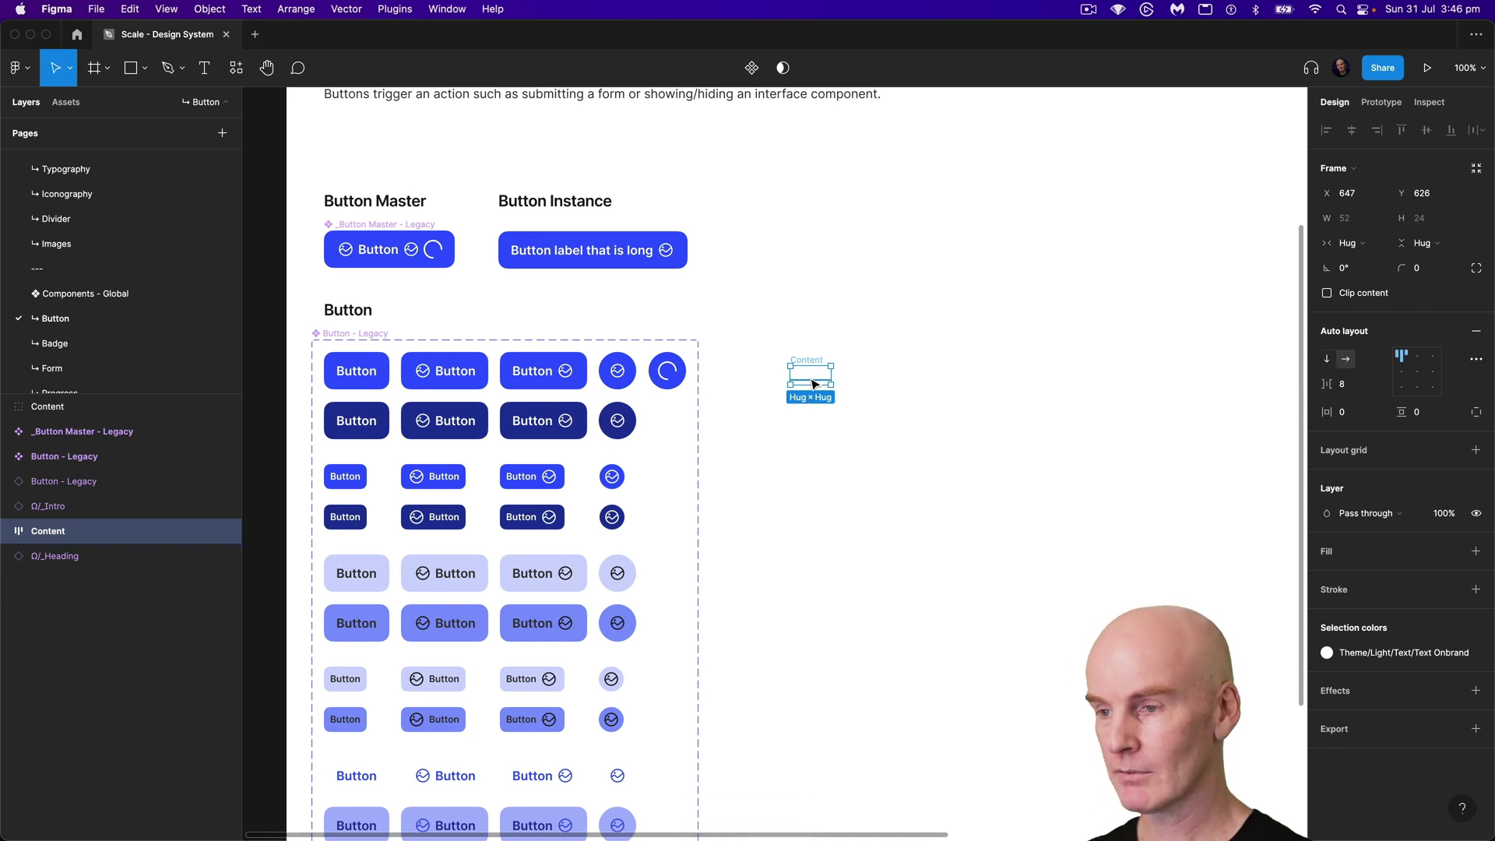
Step: Wrap the Content frame in another group named "Button"
key("super+g")
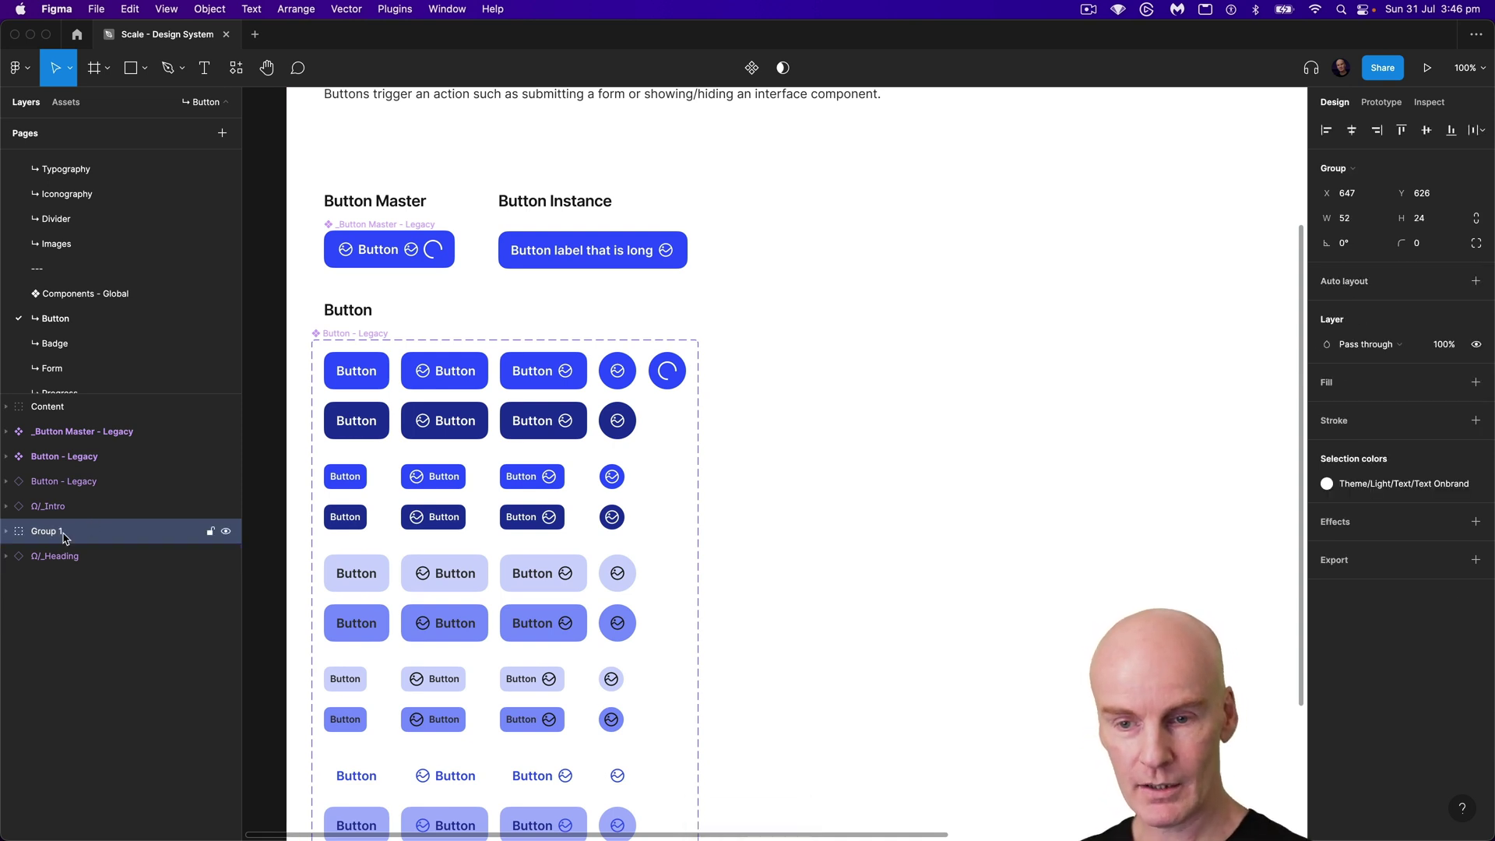
double_click(65, 537)
type("Button")
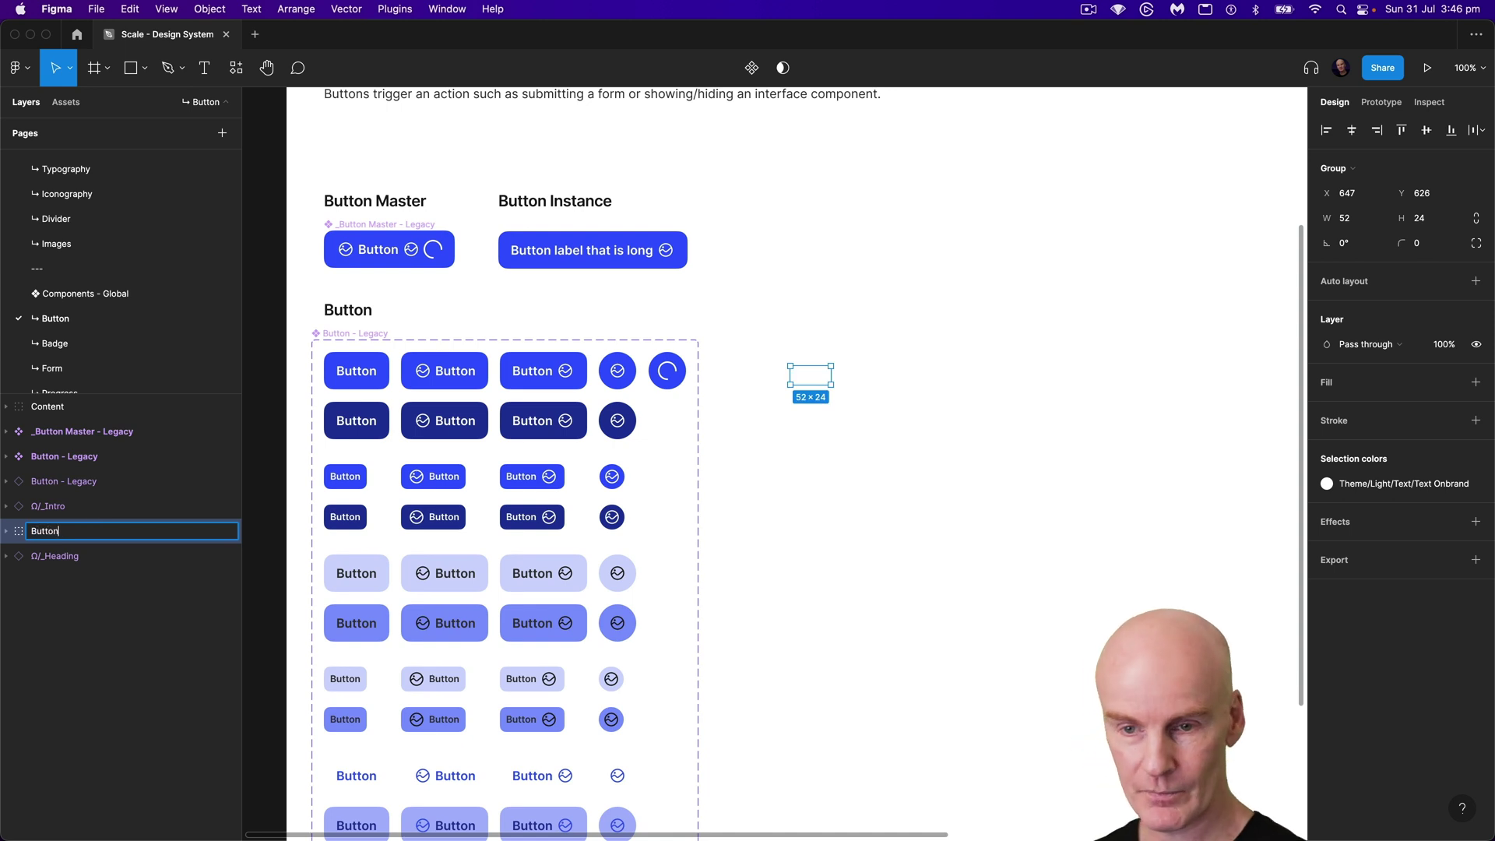
key("Return")
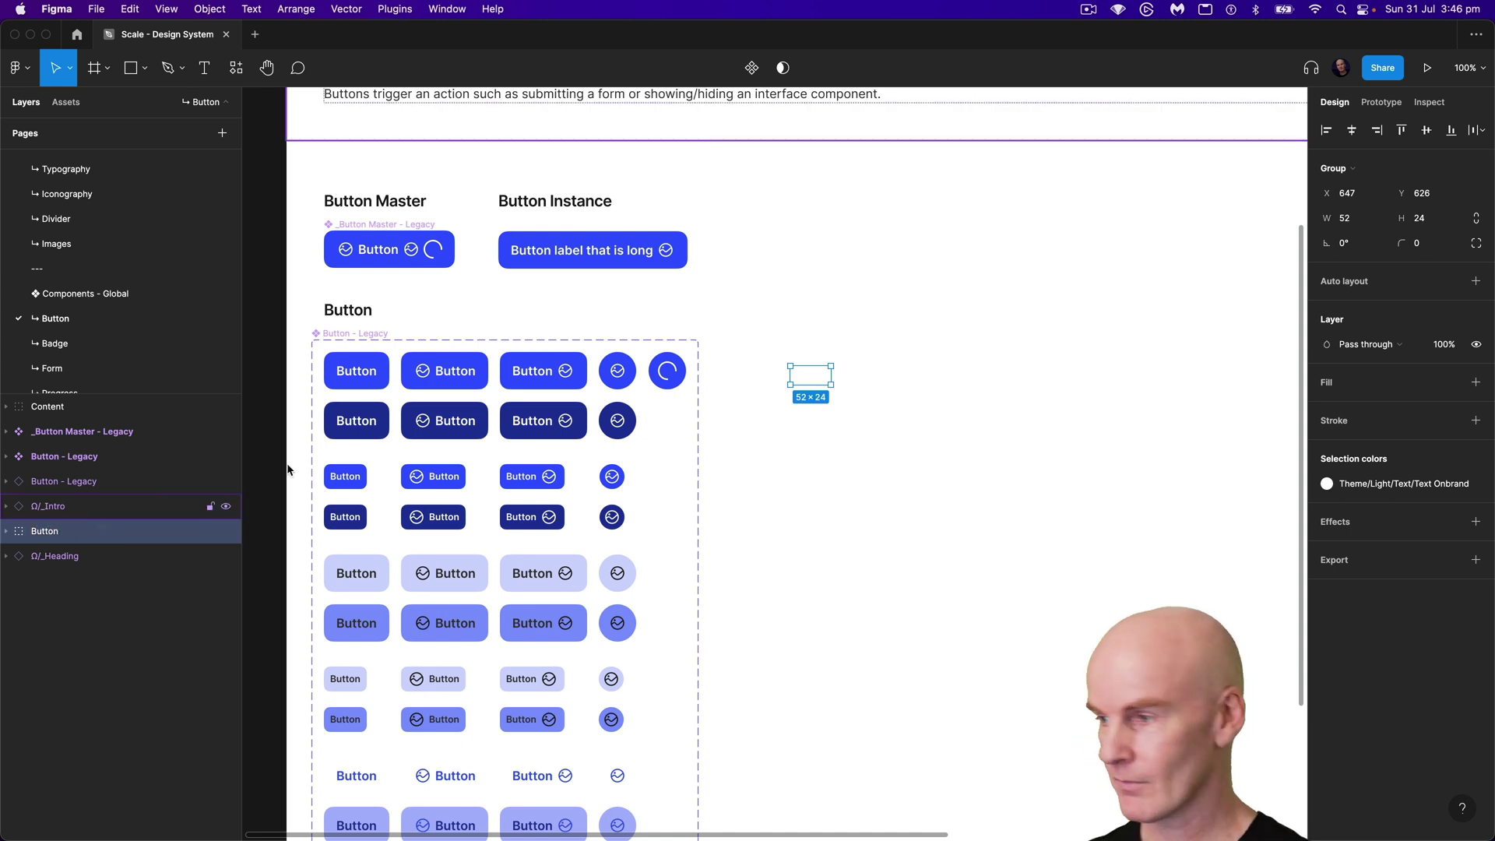
Step: Add auto layout to the Button group with horizontal padding 16 and vertical padding 12
left_click(1477, 282)
left_click(1358, 413)
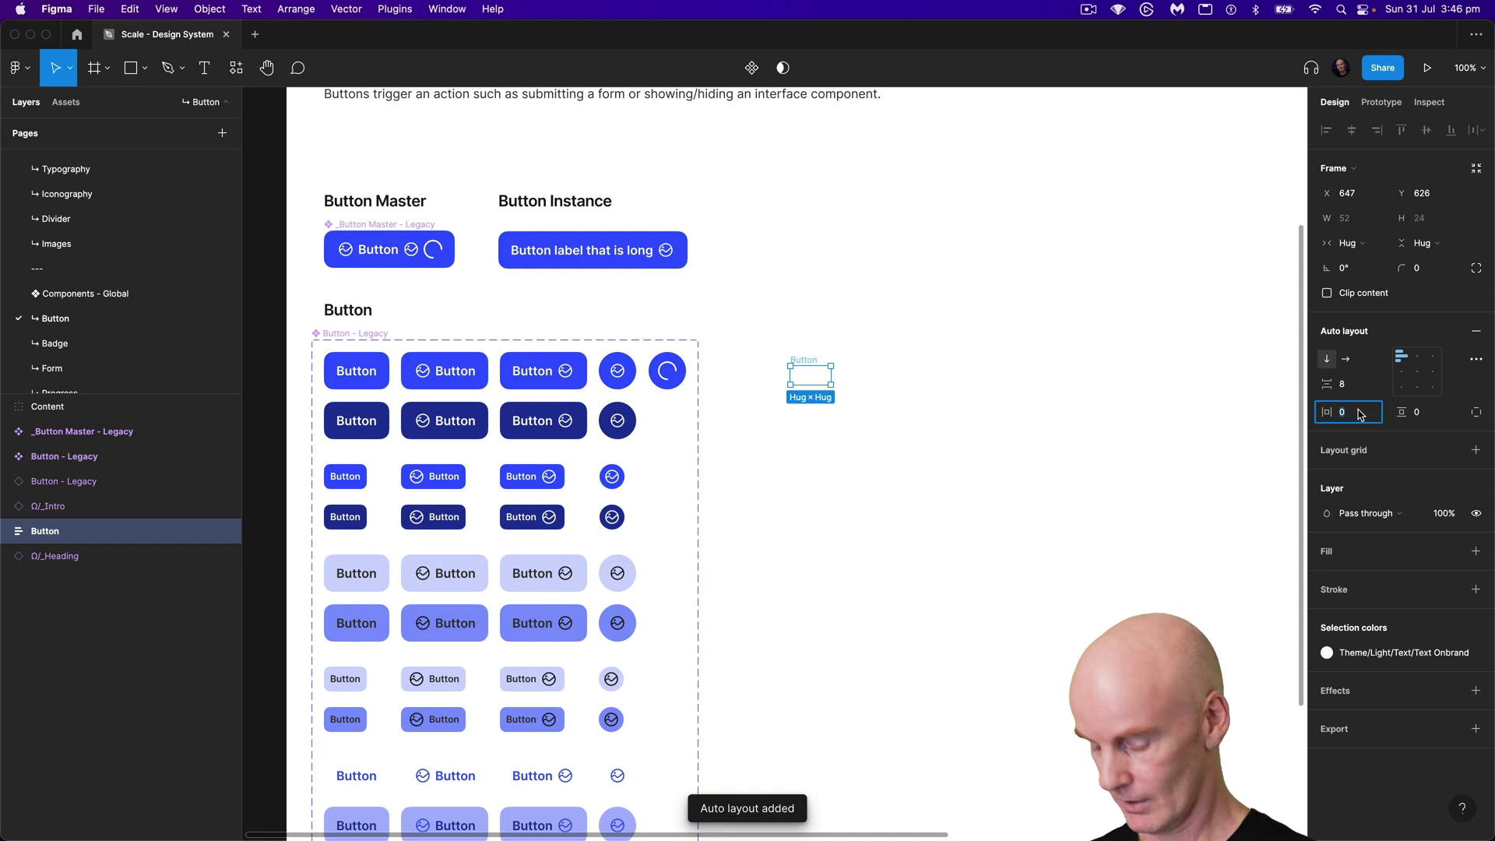
type("16")
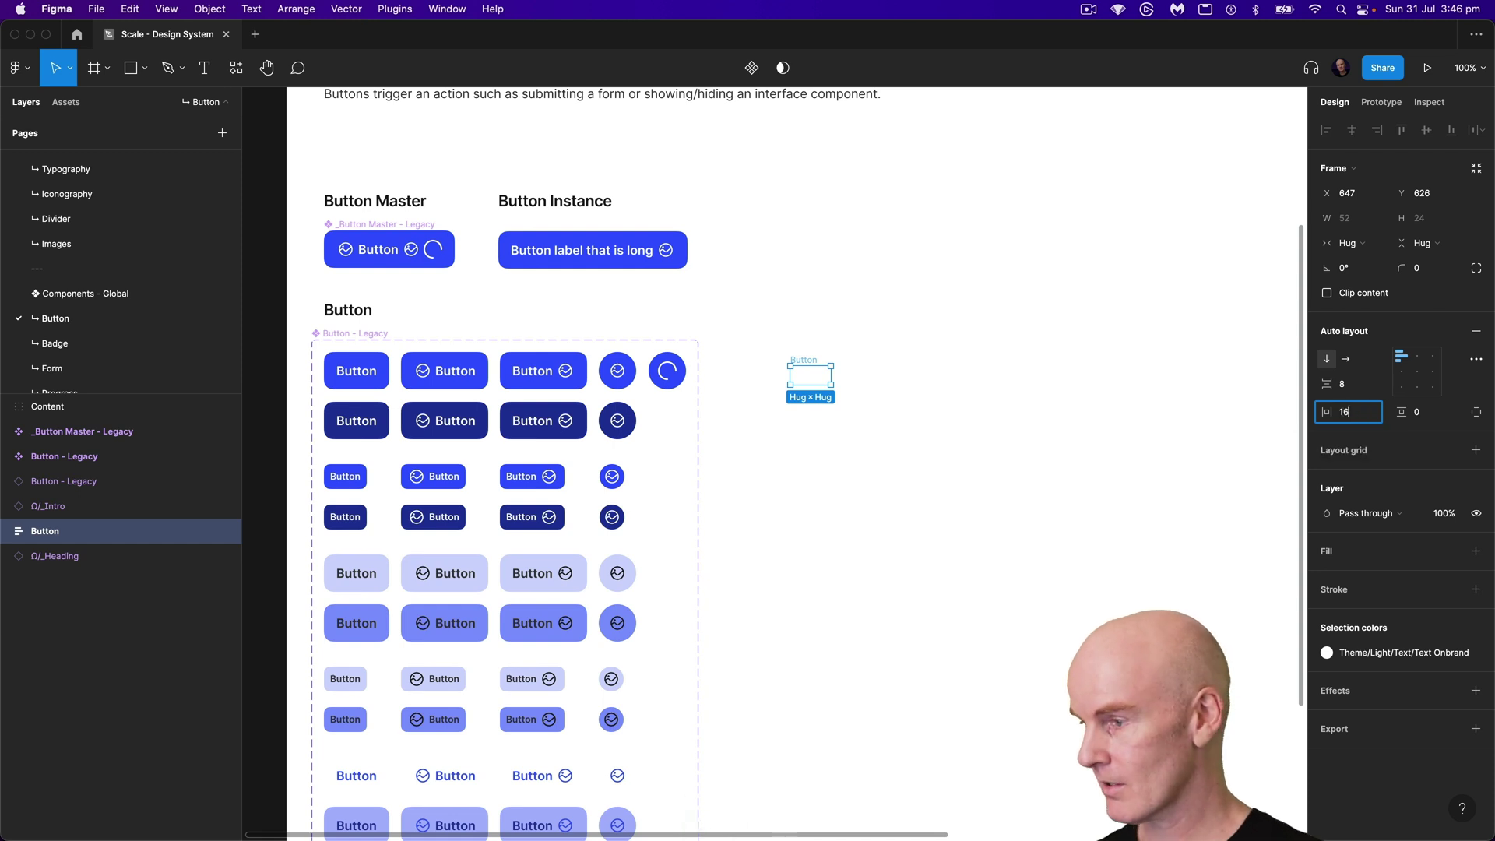
key("Tab")
type("12")
key("Tab")
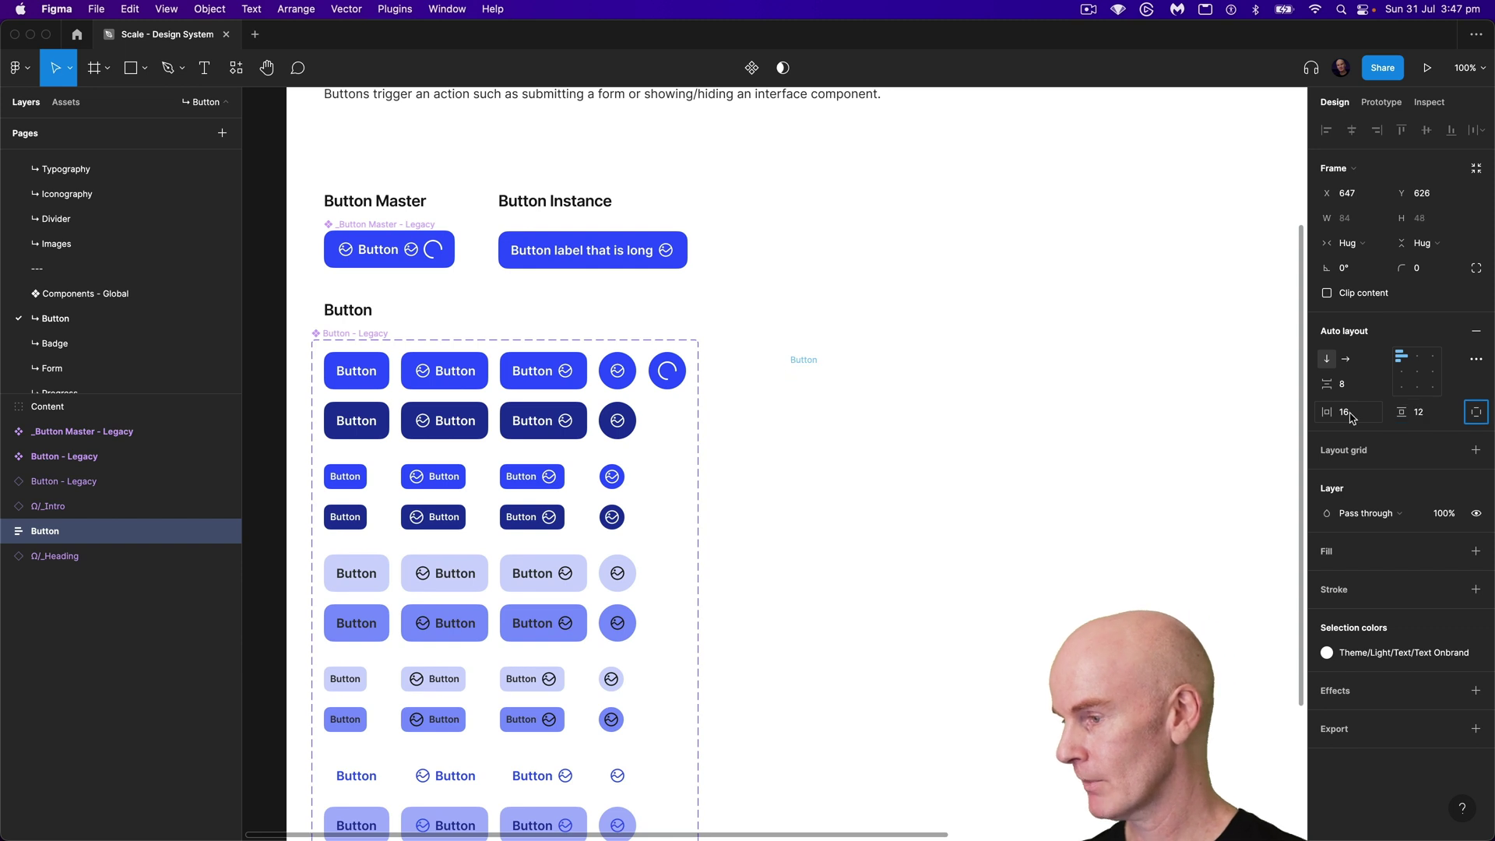
Step: Fill the Button frame with the Button Primary color style
left_click(1451, 553)
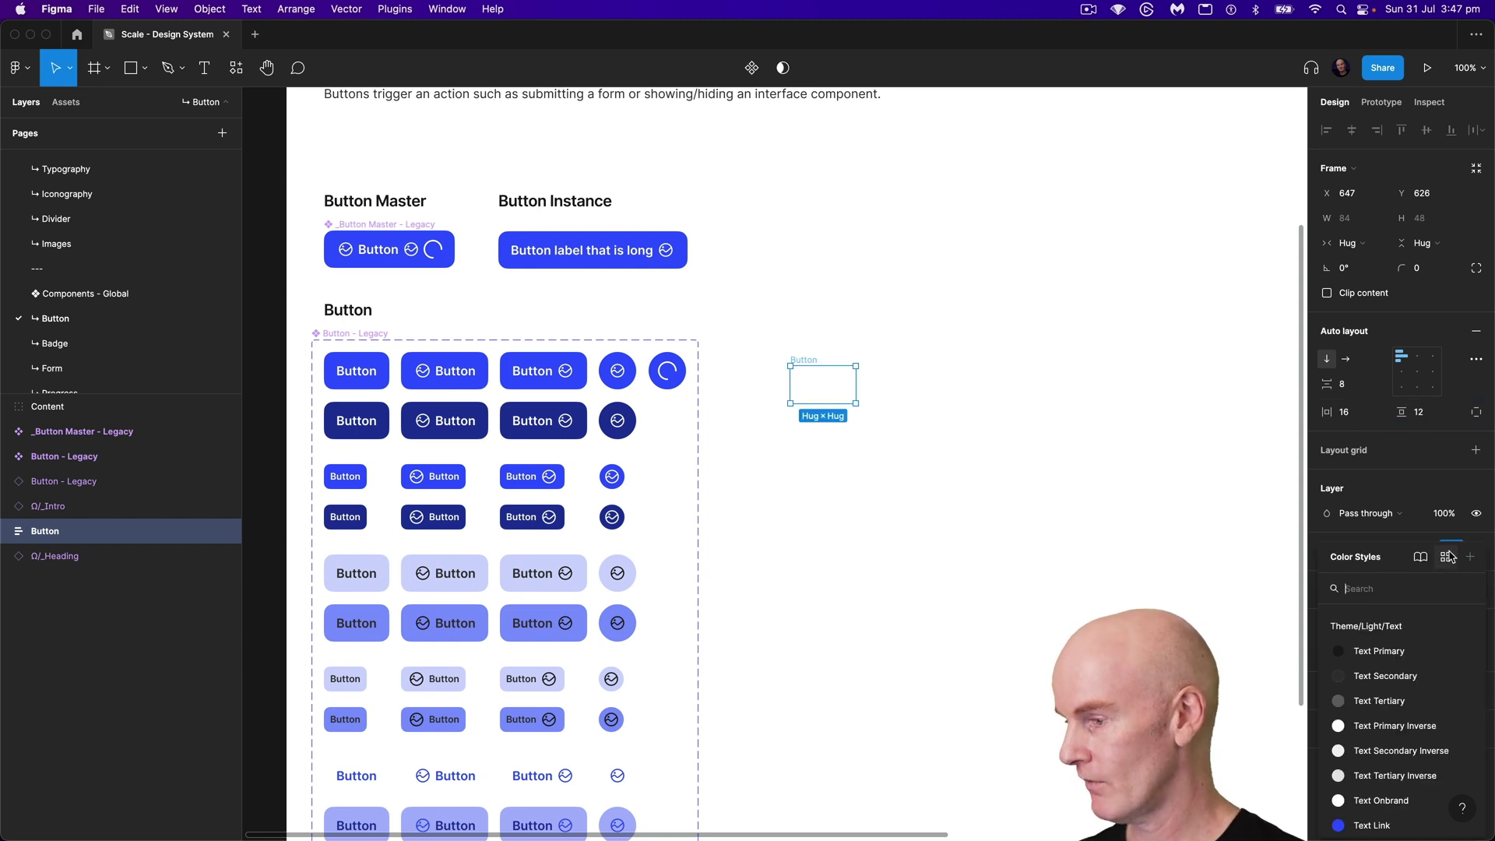
type("button")
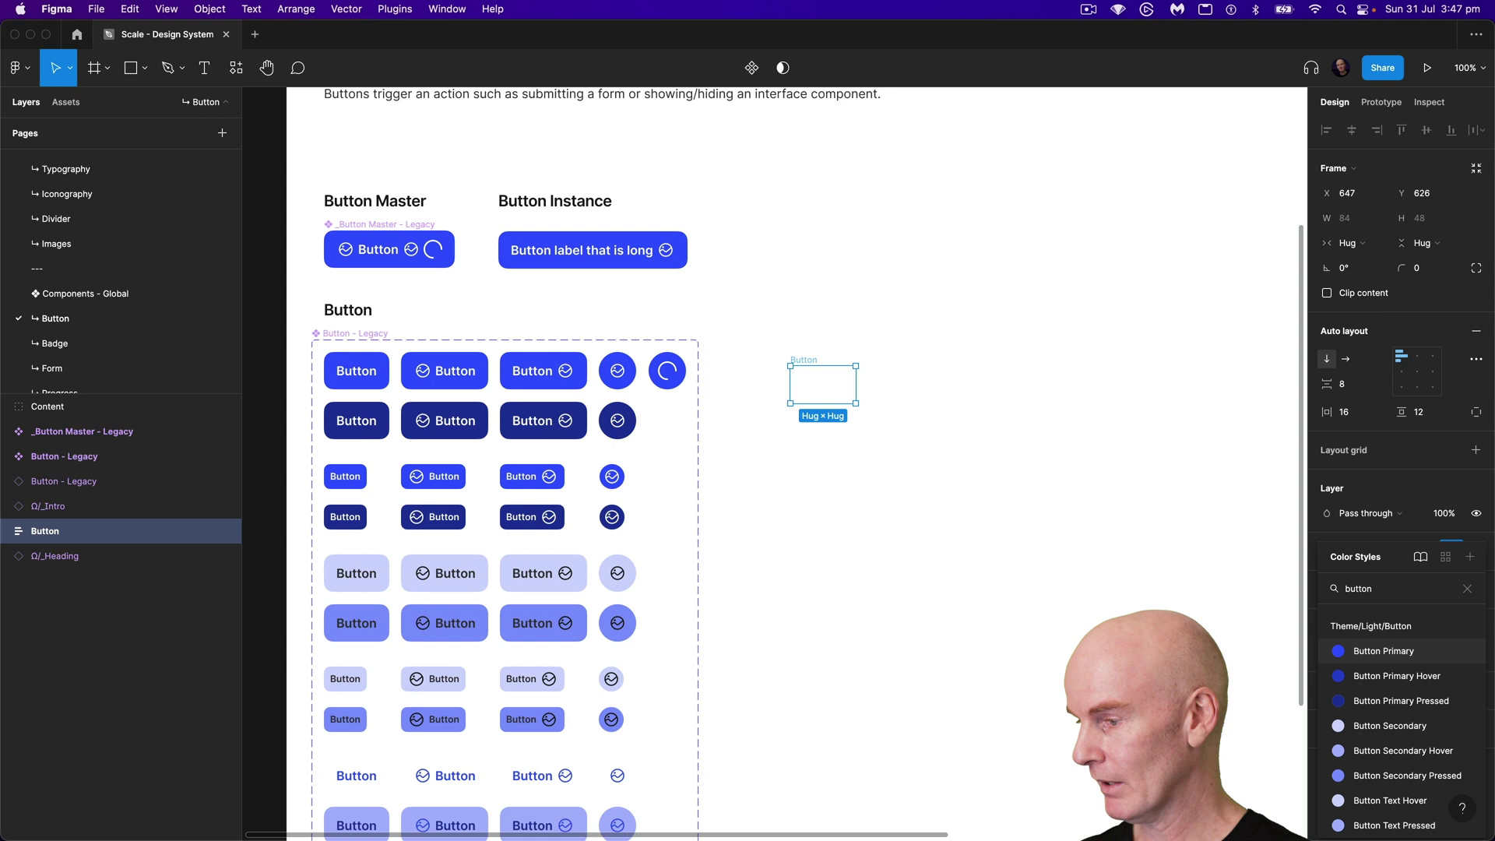
left_click(1390, 652)
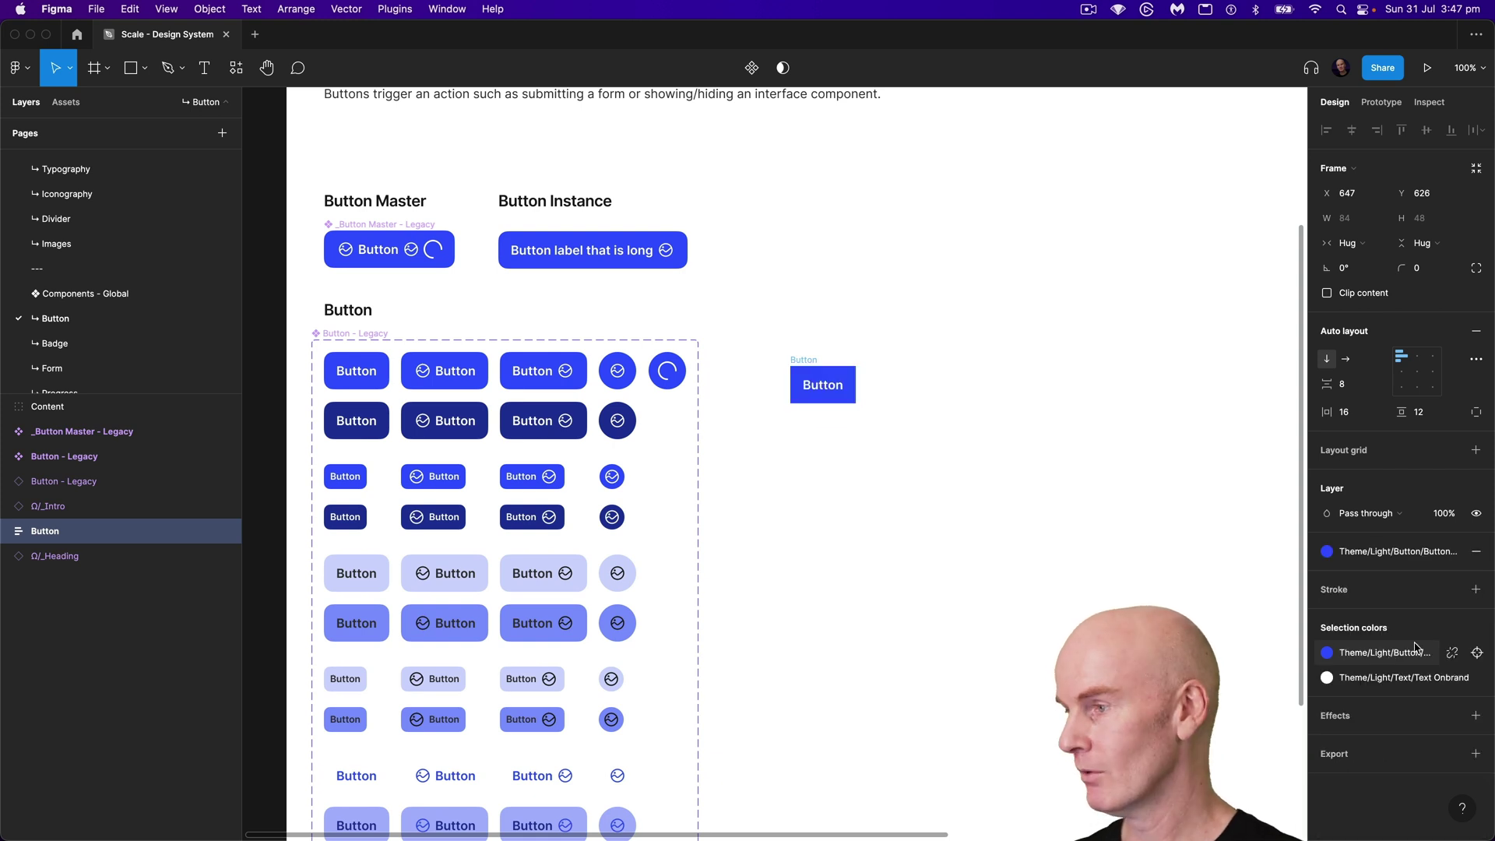
Step: Set the Button frame's corner radius to 12 and its corner smoothing to the iOS value of 60%
left_click(1436, 271)
type("12")
key("Return")
left_click(1476, 270)
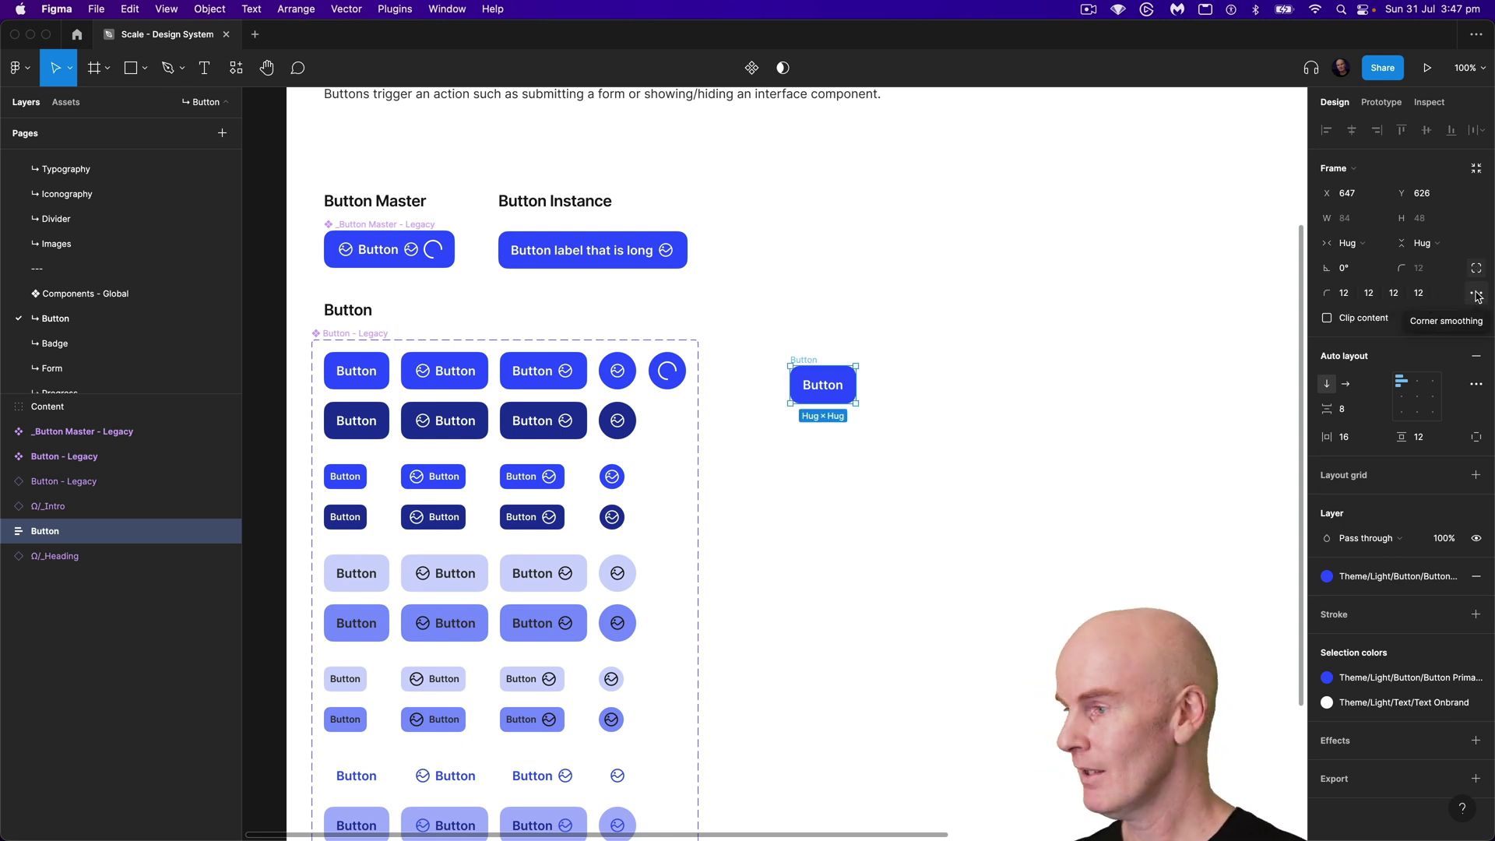
left_click(1475, 293)
left_click_drag(1192, 336, 1203, 339)
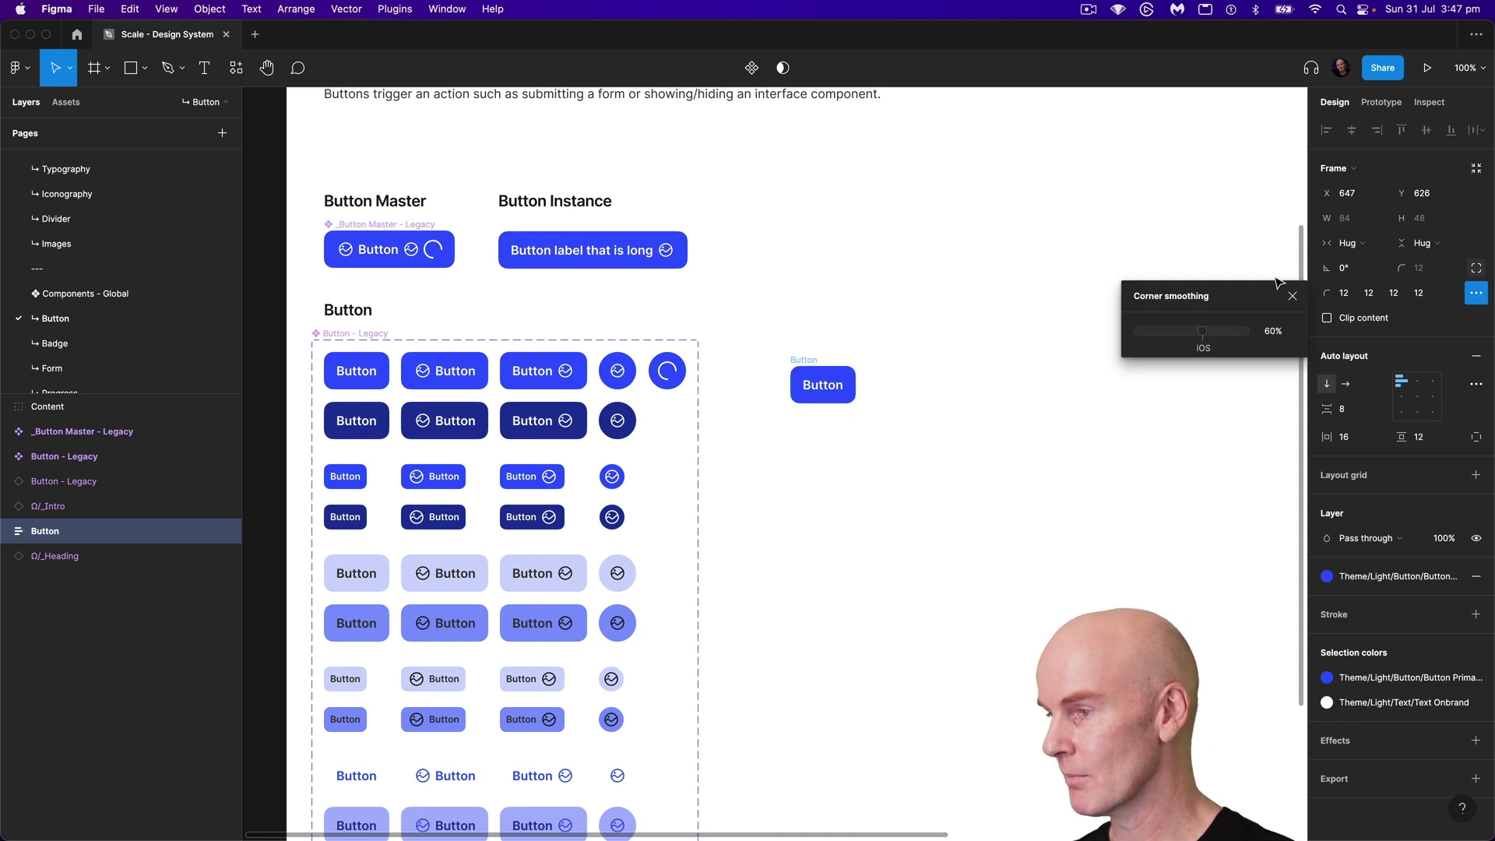
left_click(1291, 297)
key("Return")
left_click(825, 382)
left_click(878, 344)
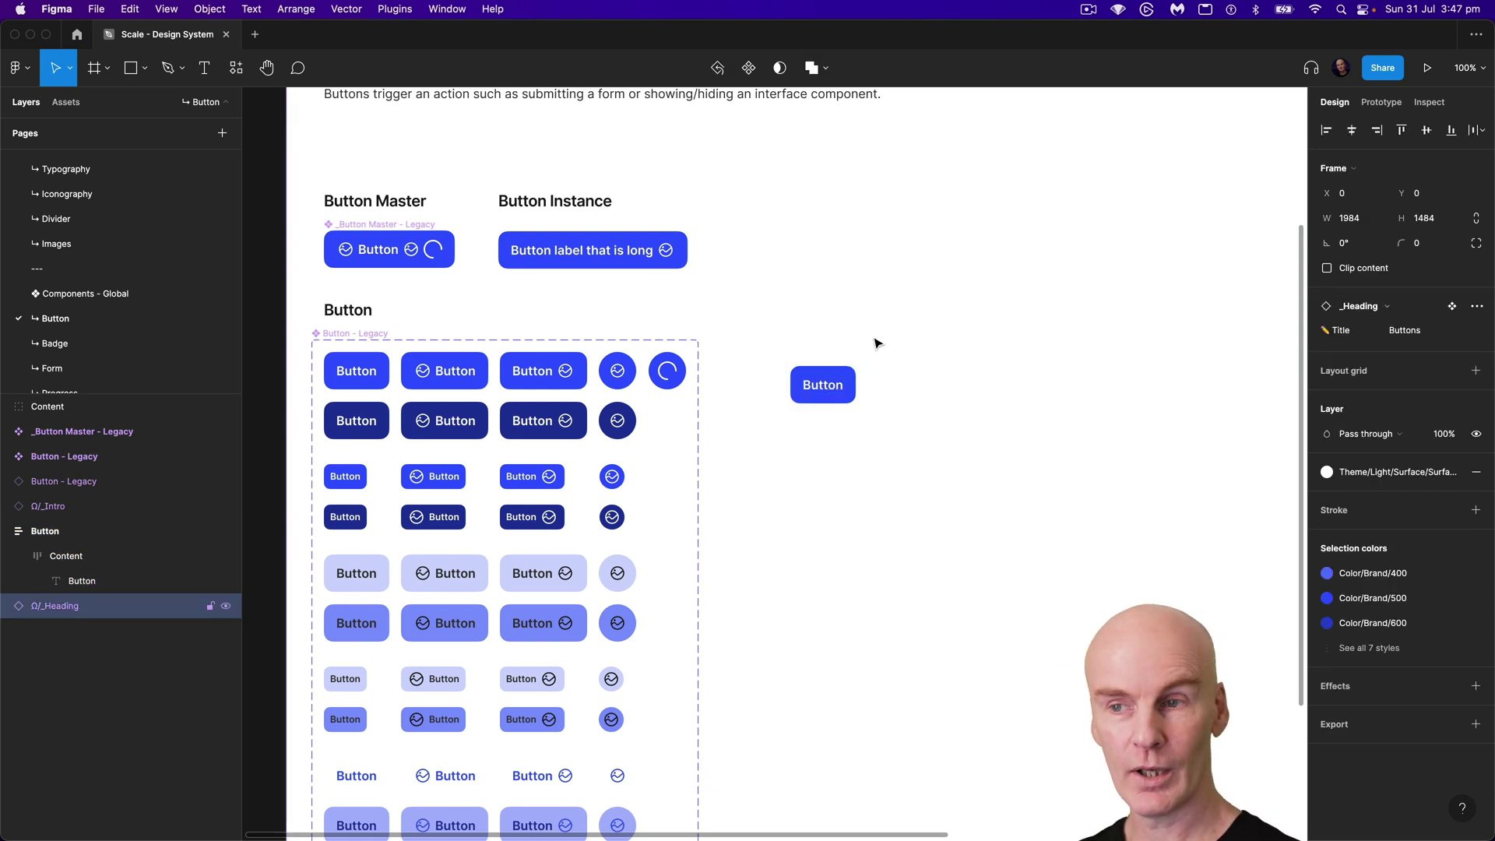
Step: Set the new Button frame's auto layout alignment to top center
left_click(356, 227)
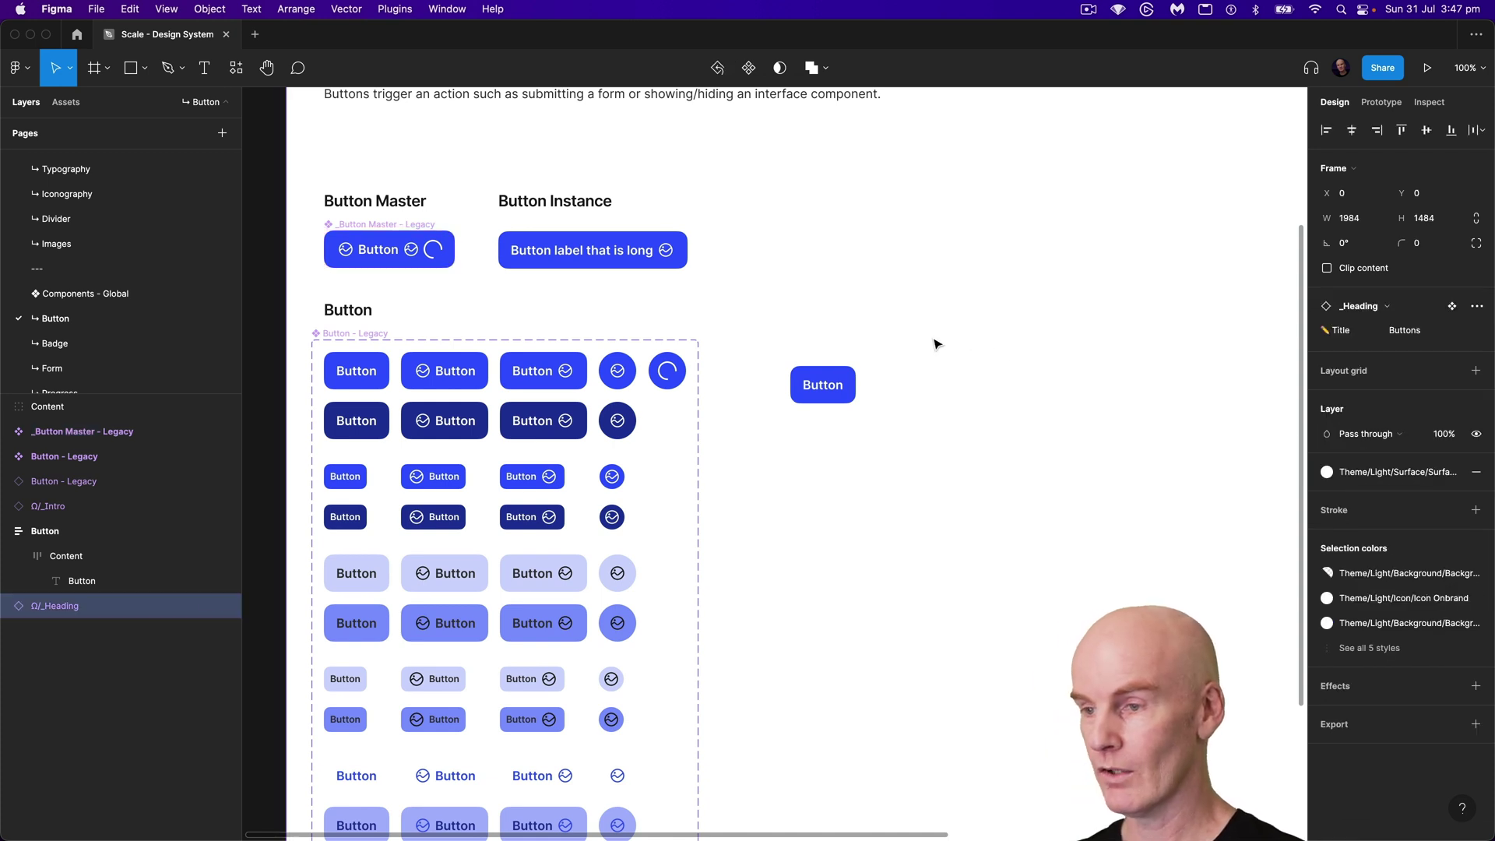
double_click(819, 382)
left_click(822, 352)
left_click(823, 385)
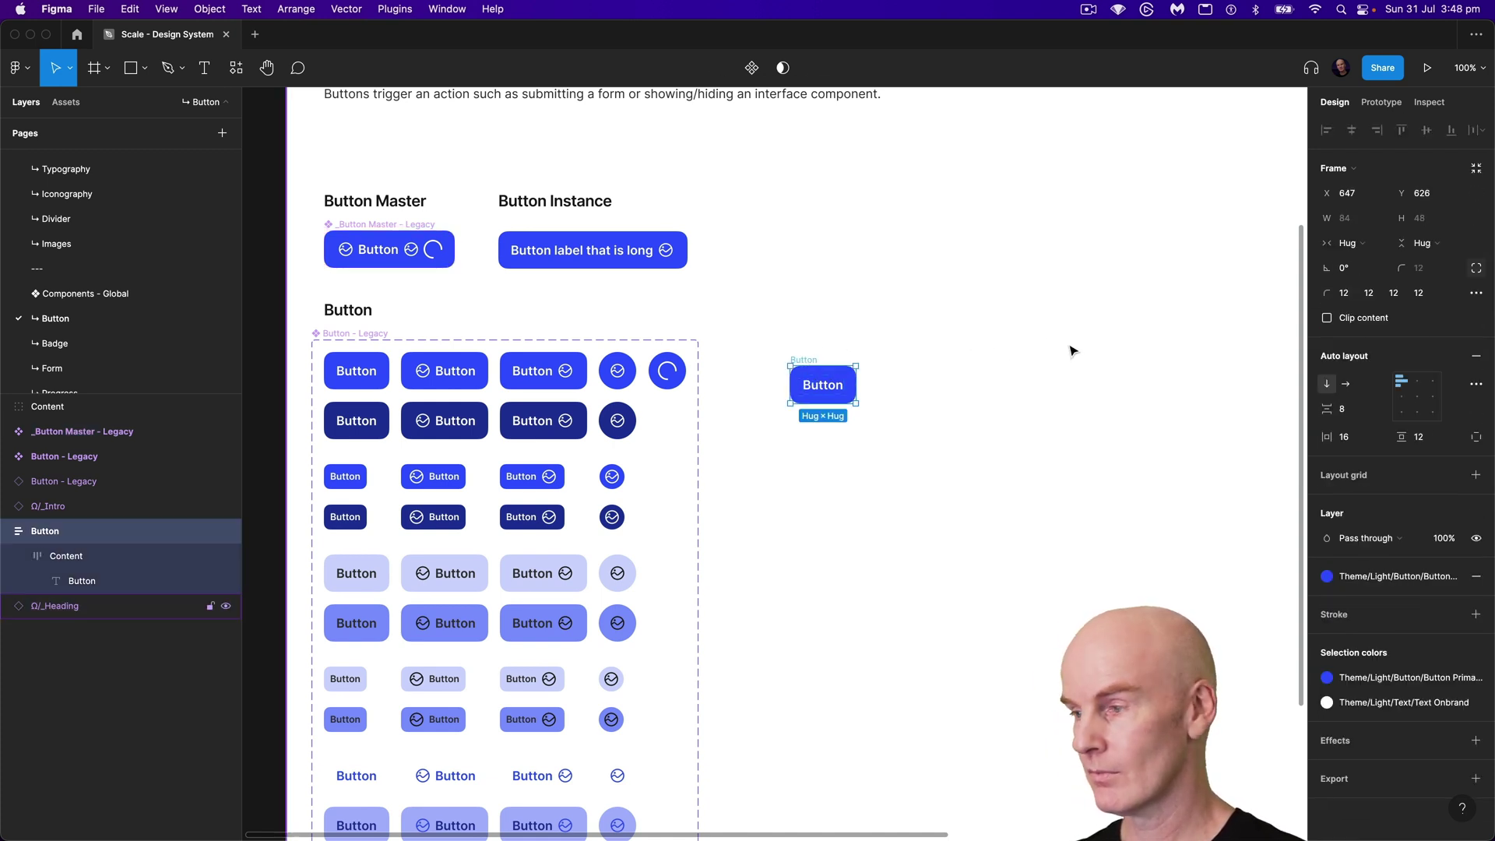
left_click(1417, 383)
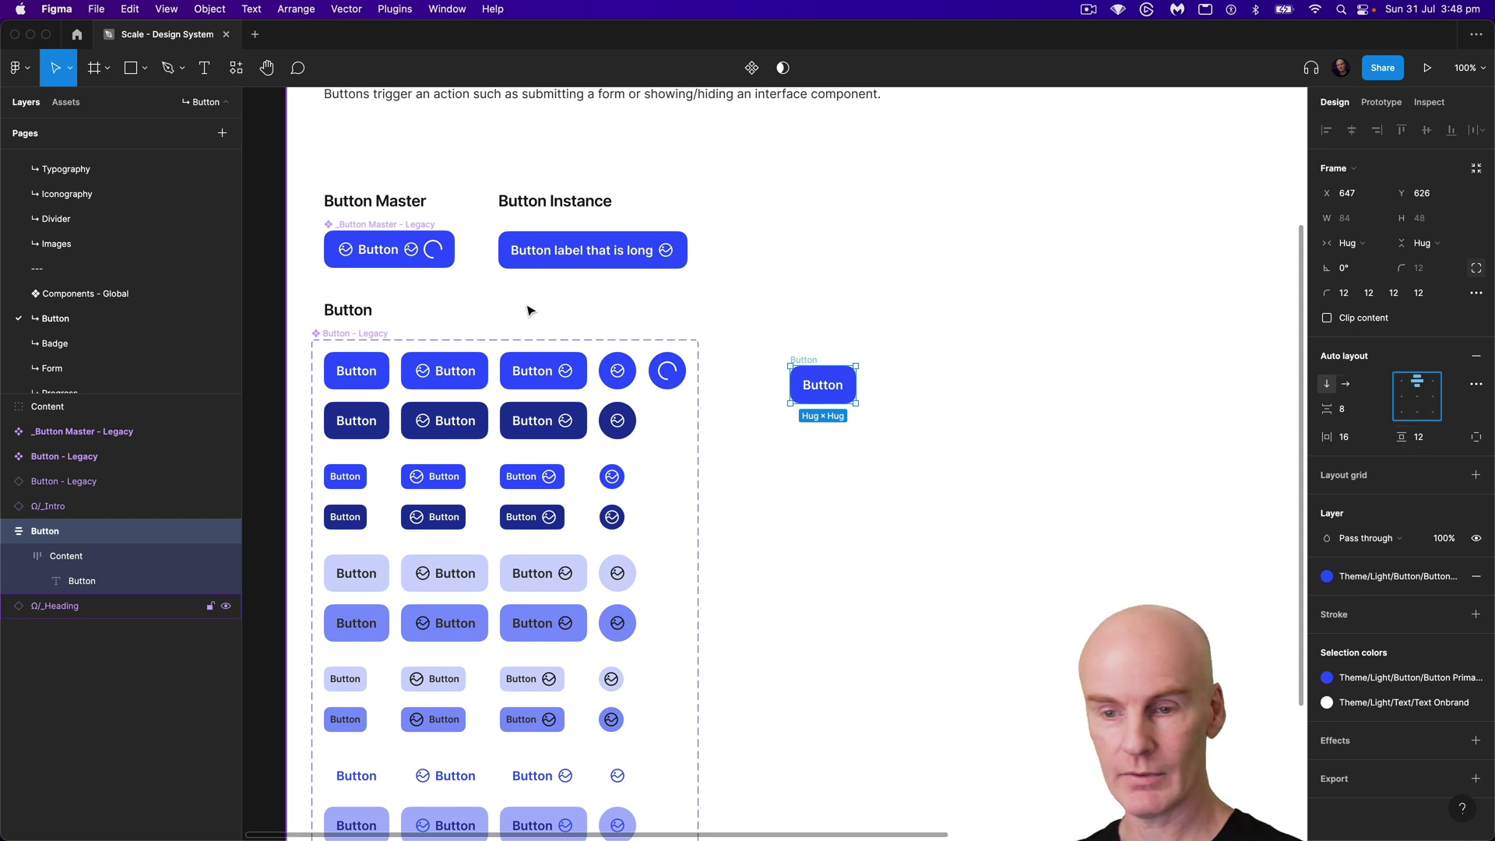
Step: Set the item spacing of the new Button's Content frame to 4, matching the Content frame of the legacy button master
left_click(113, 555)
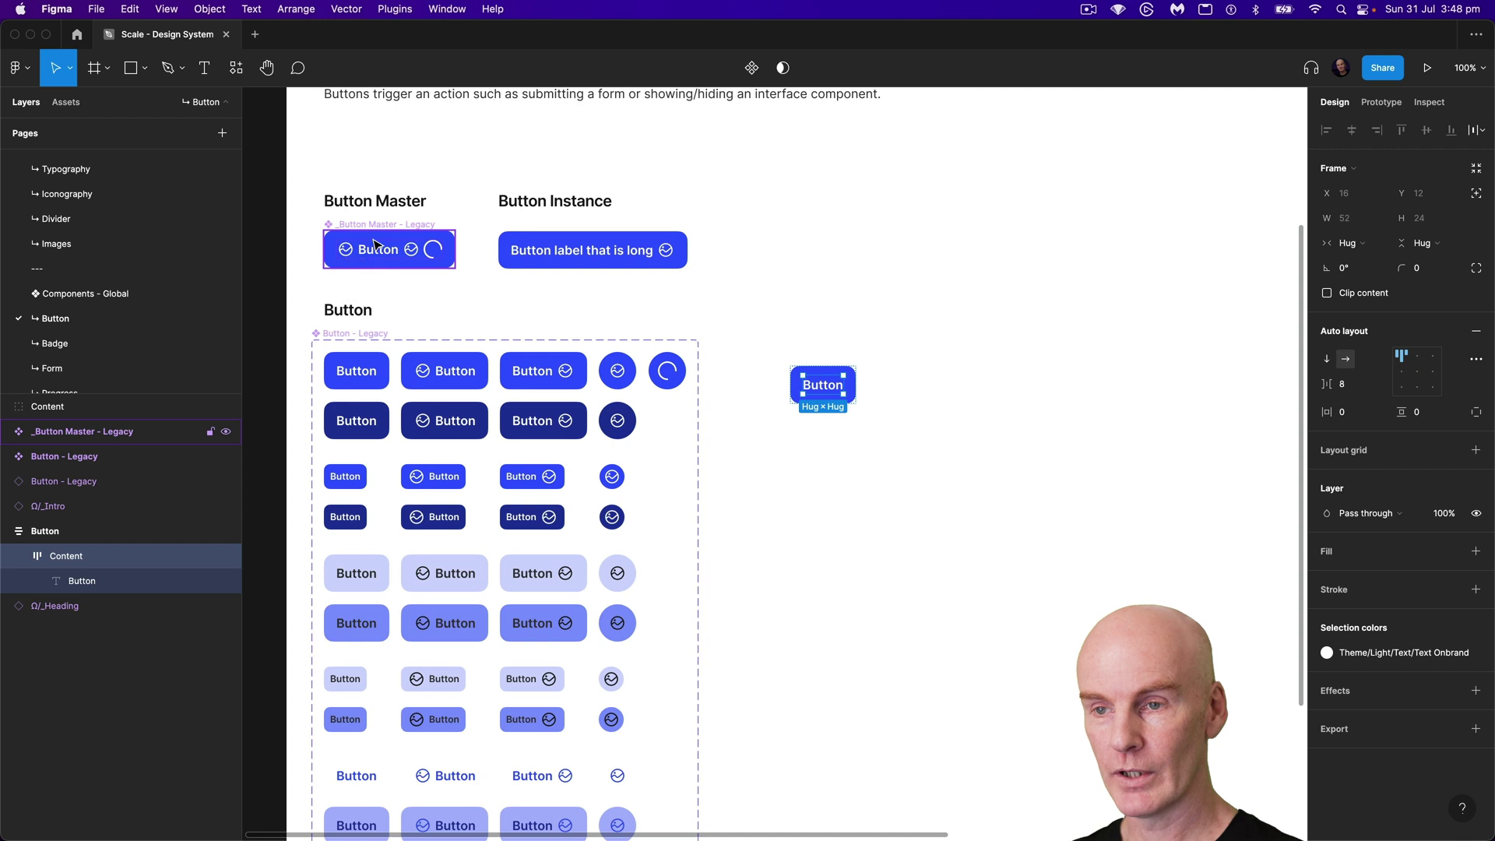
left_click(82, 431)
left_click(7, 430)
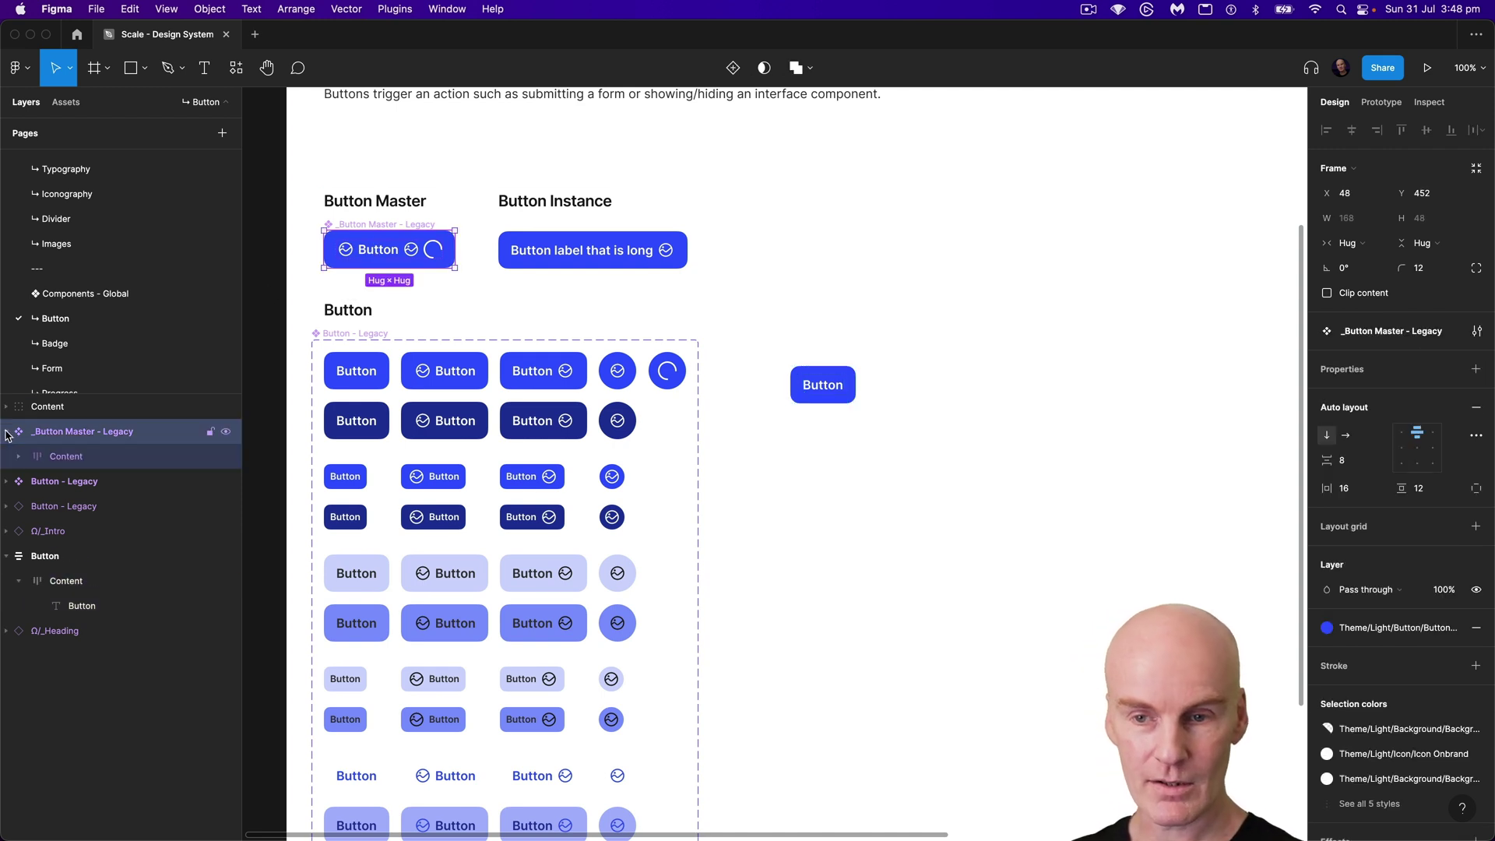
left_click(69, 460)
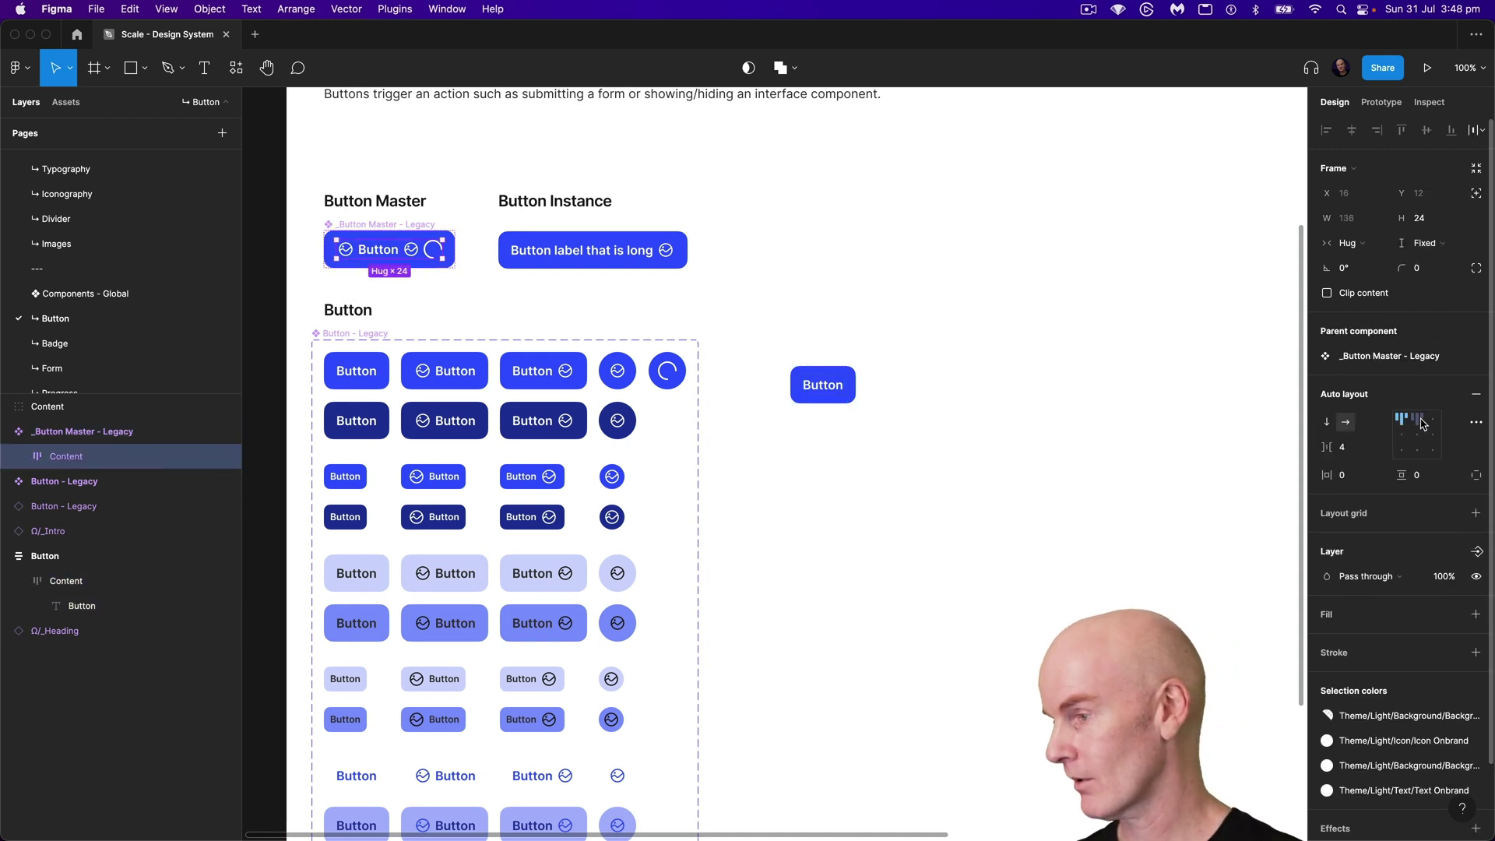
left_click(1346, 423)
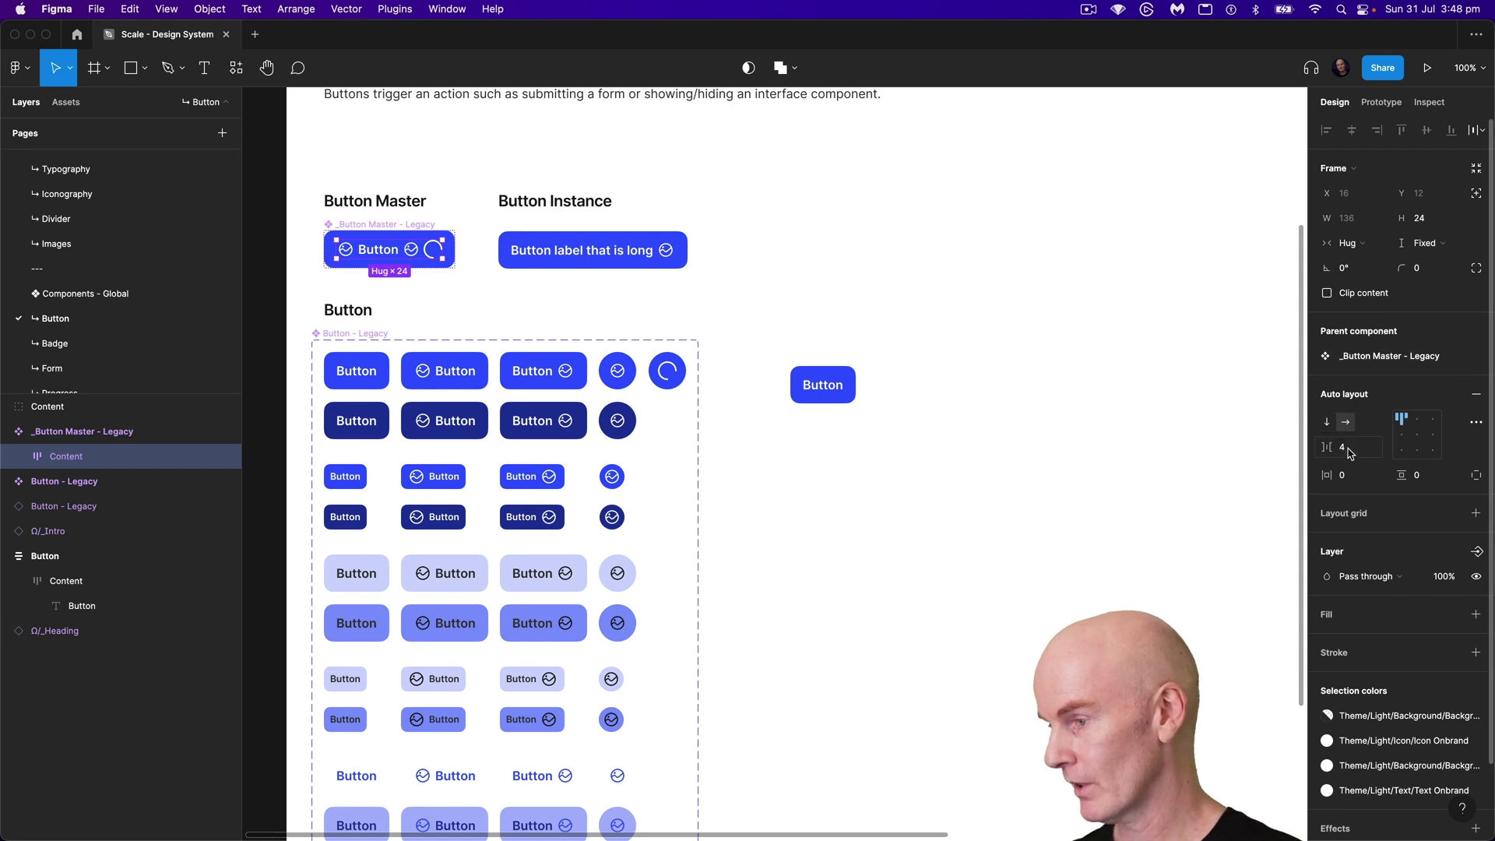
left_click(814, 380)
left_click(97, 588)
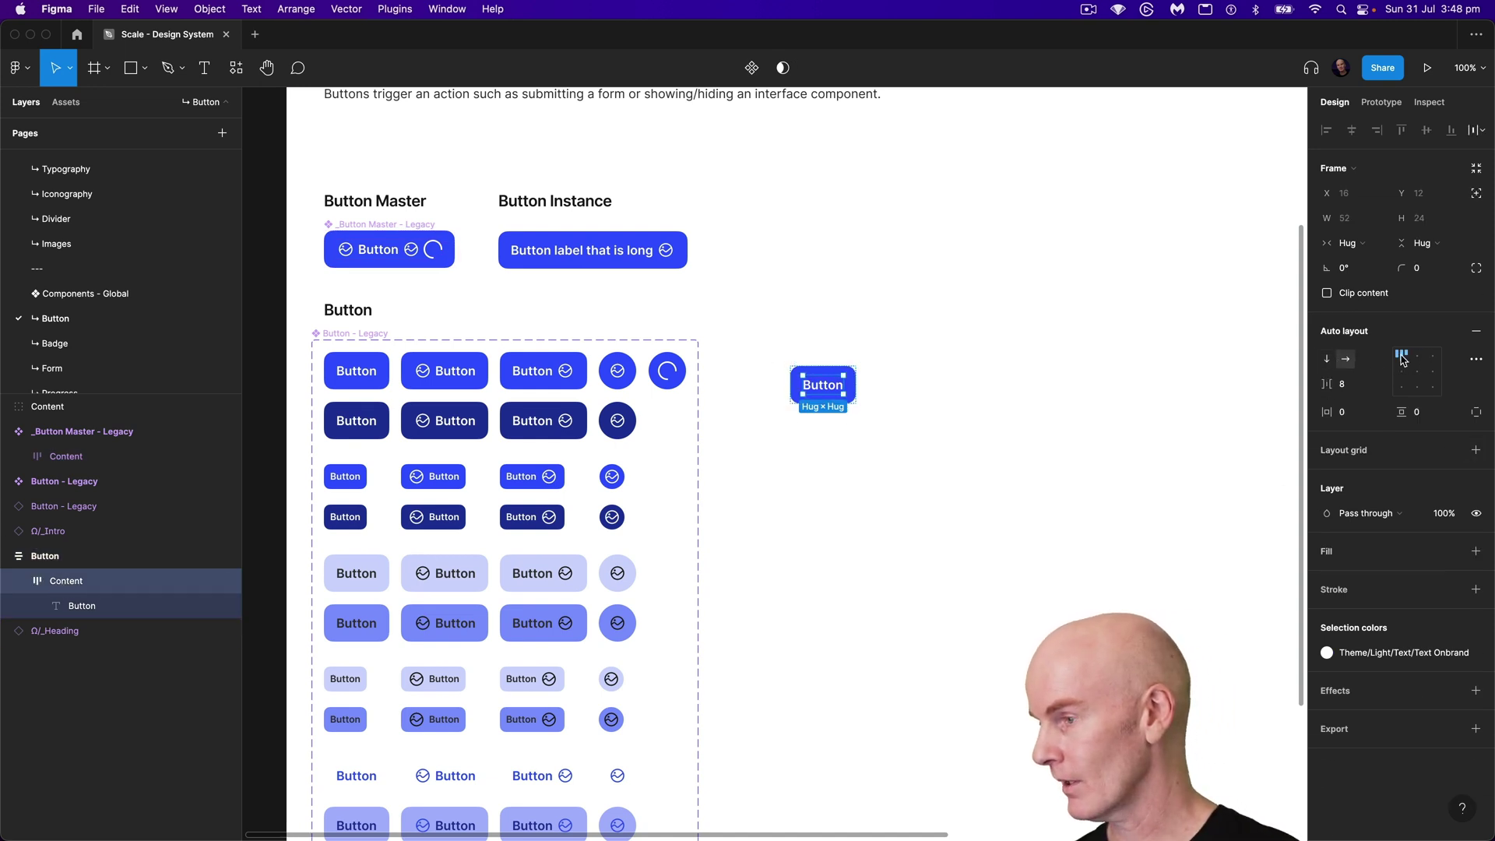
left_click(1365, 386)
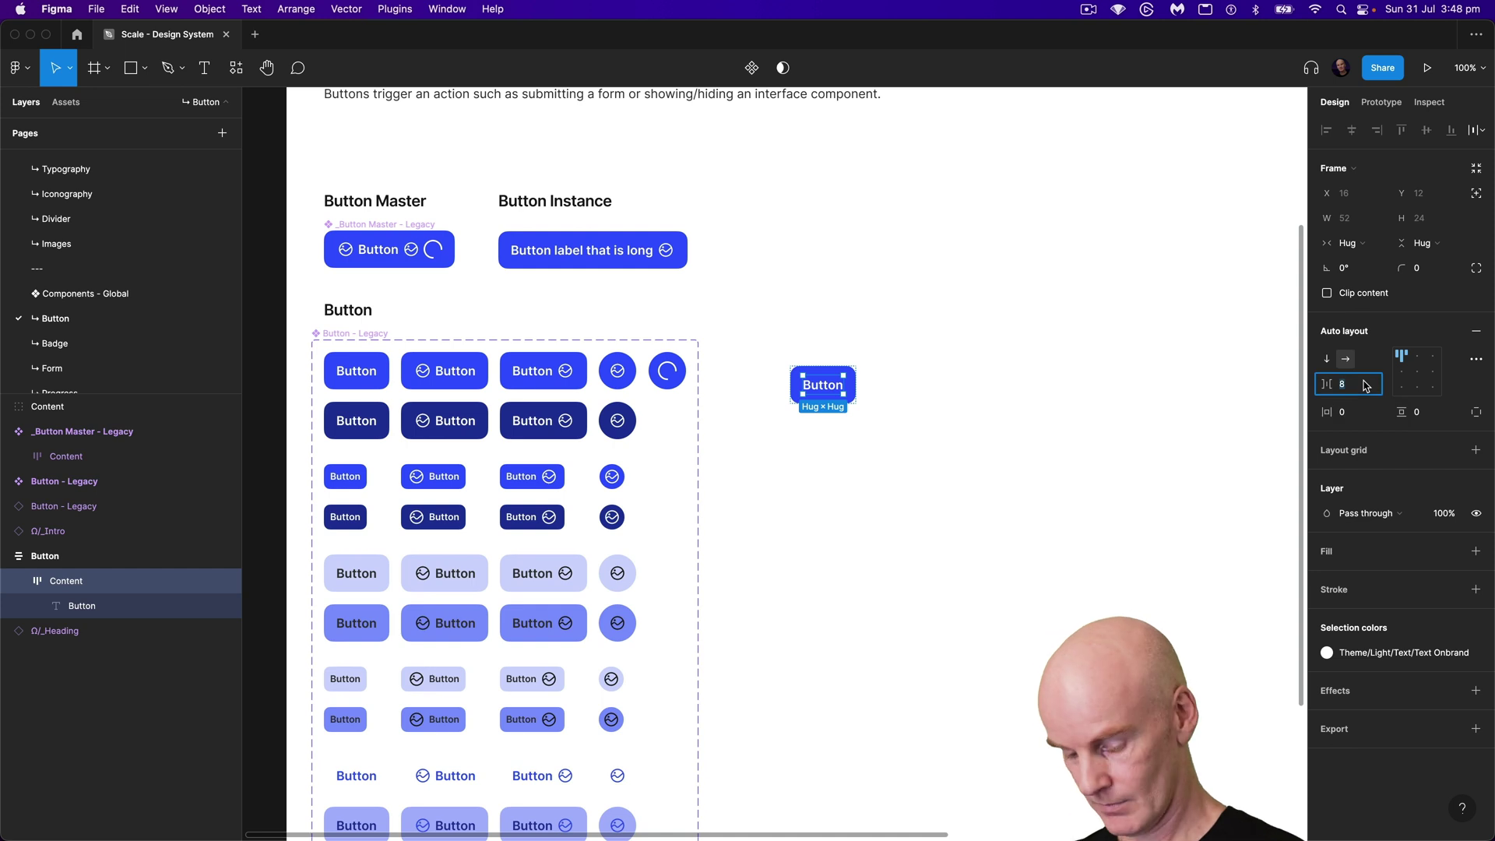
type("4")
key("Return")
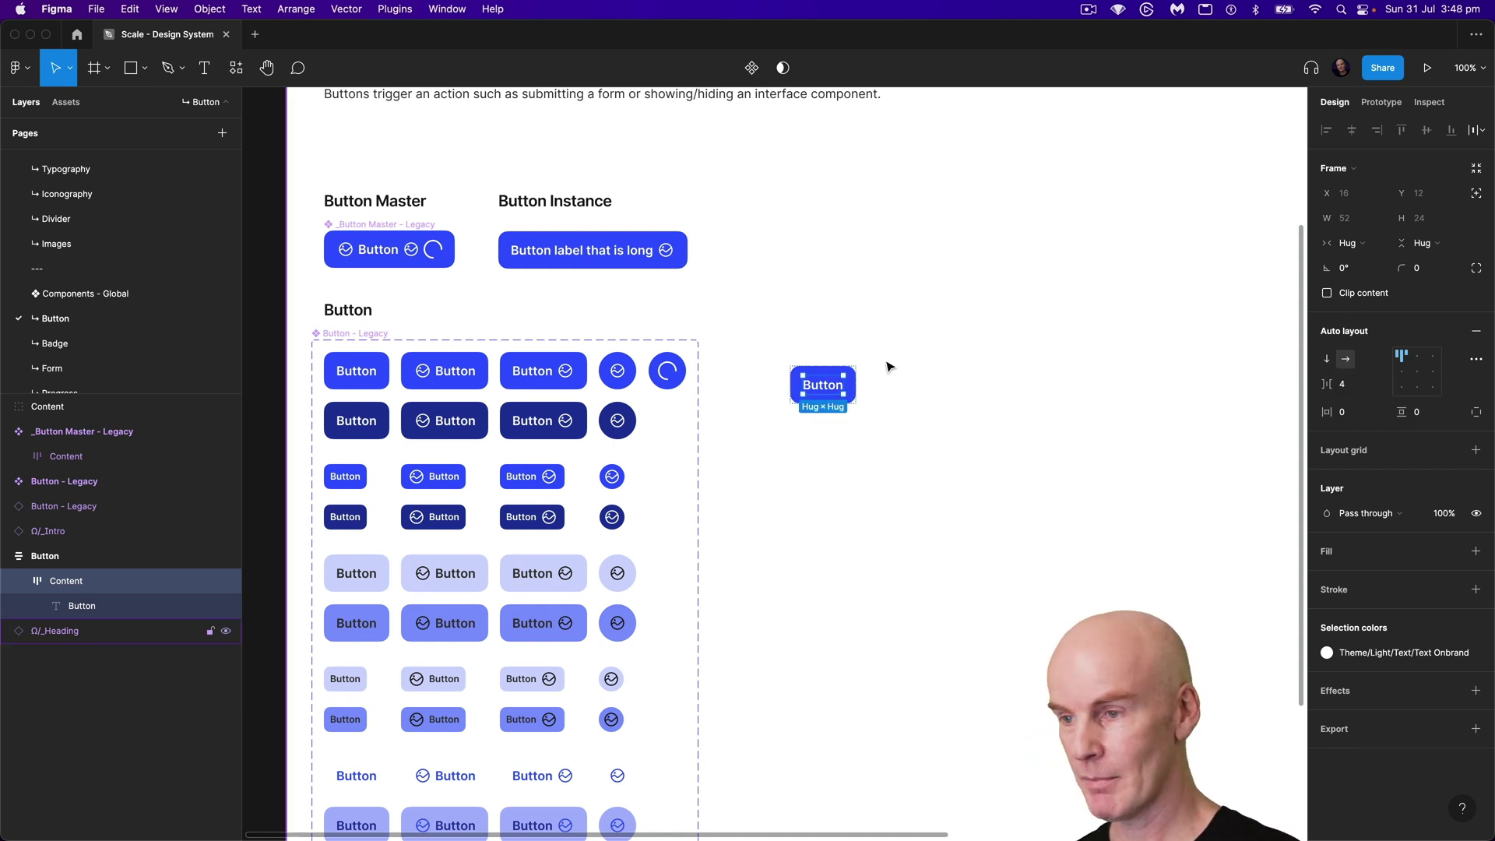
Step: Turn the new Button frame into a component and clear the selection
key("Escape")
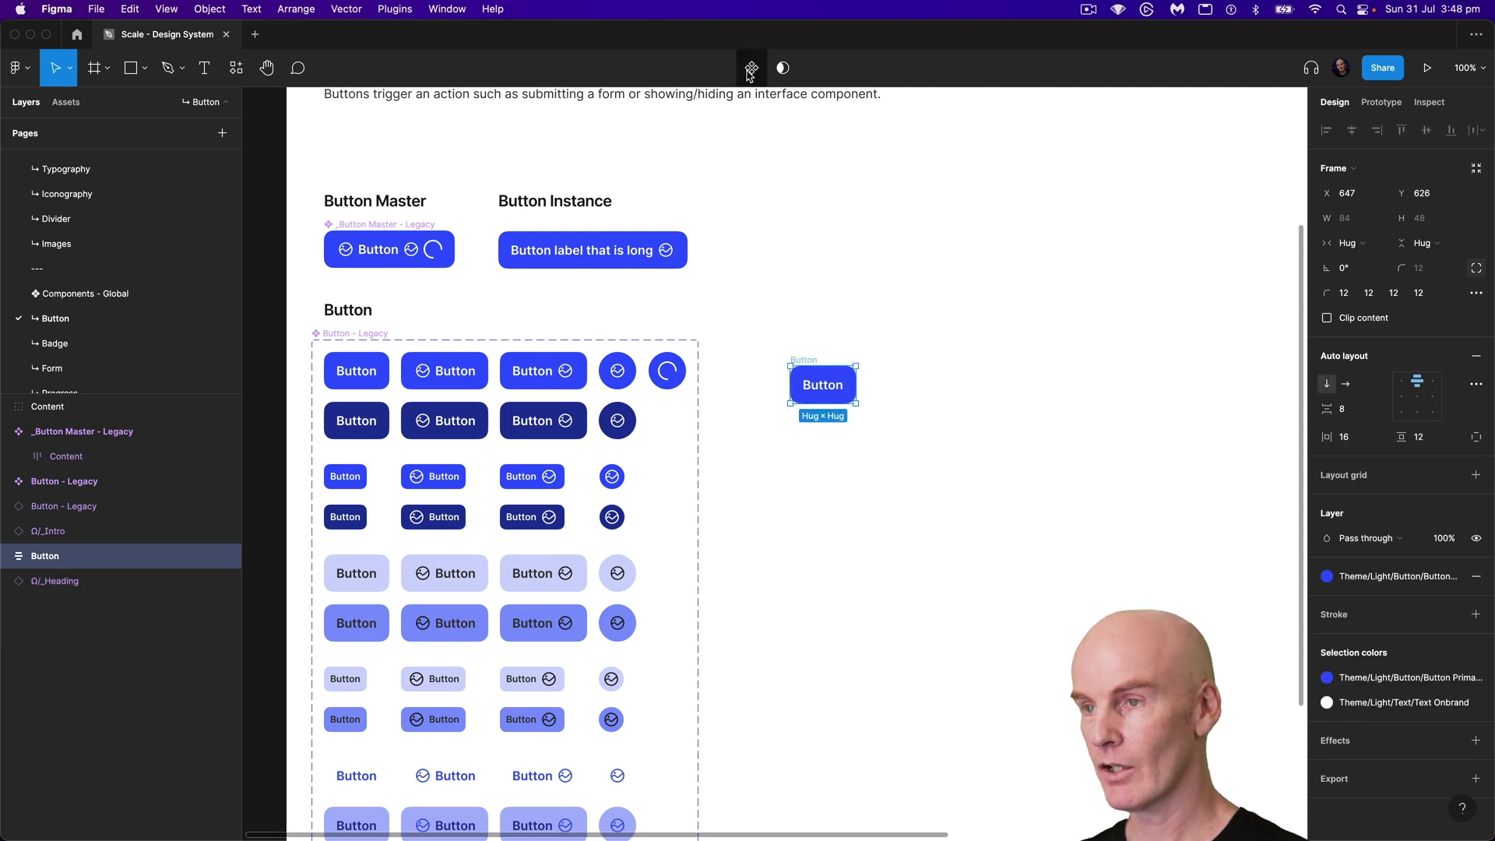
left_click(751, 70)
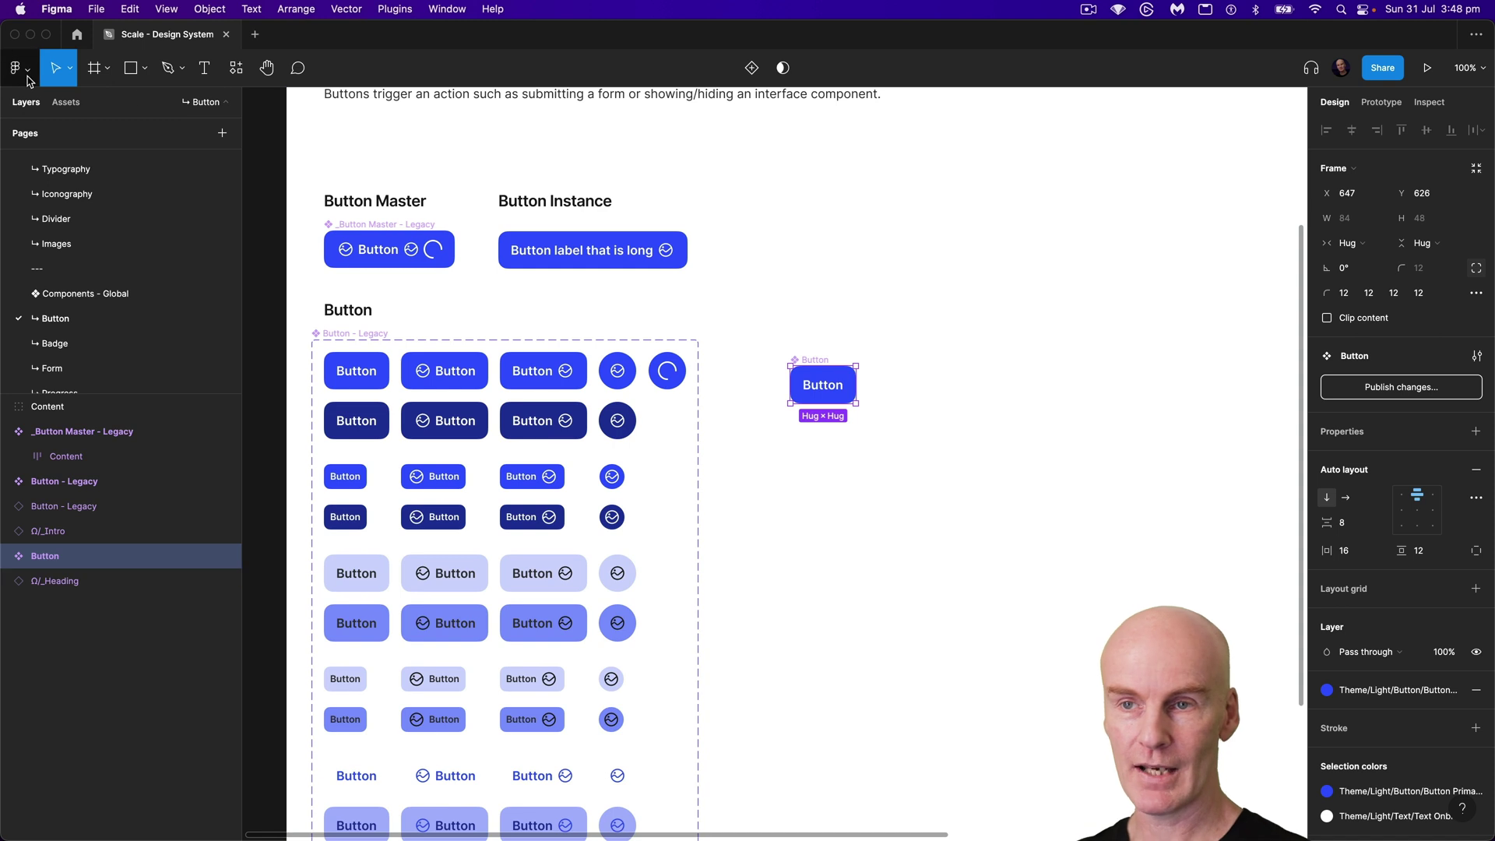
key("Escape")
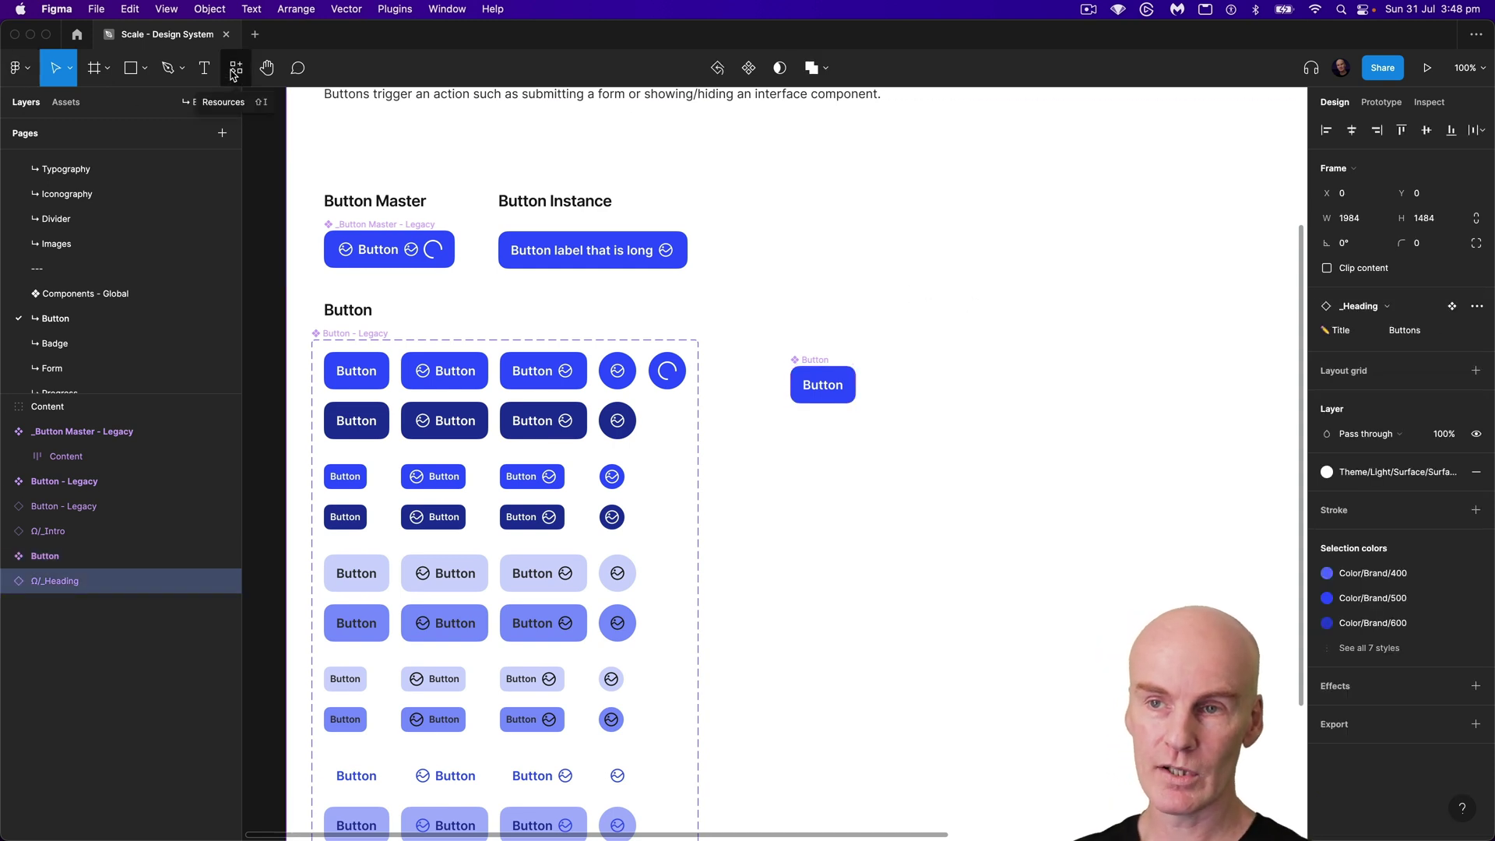
Step: Find the new Button component by searching for "button" and place an instance of it to the right of the main component
left_click(233, 72)
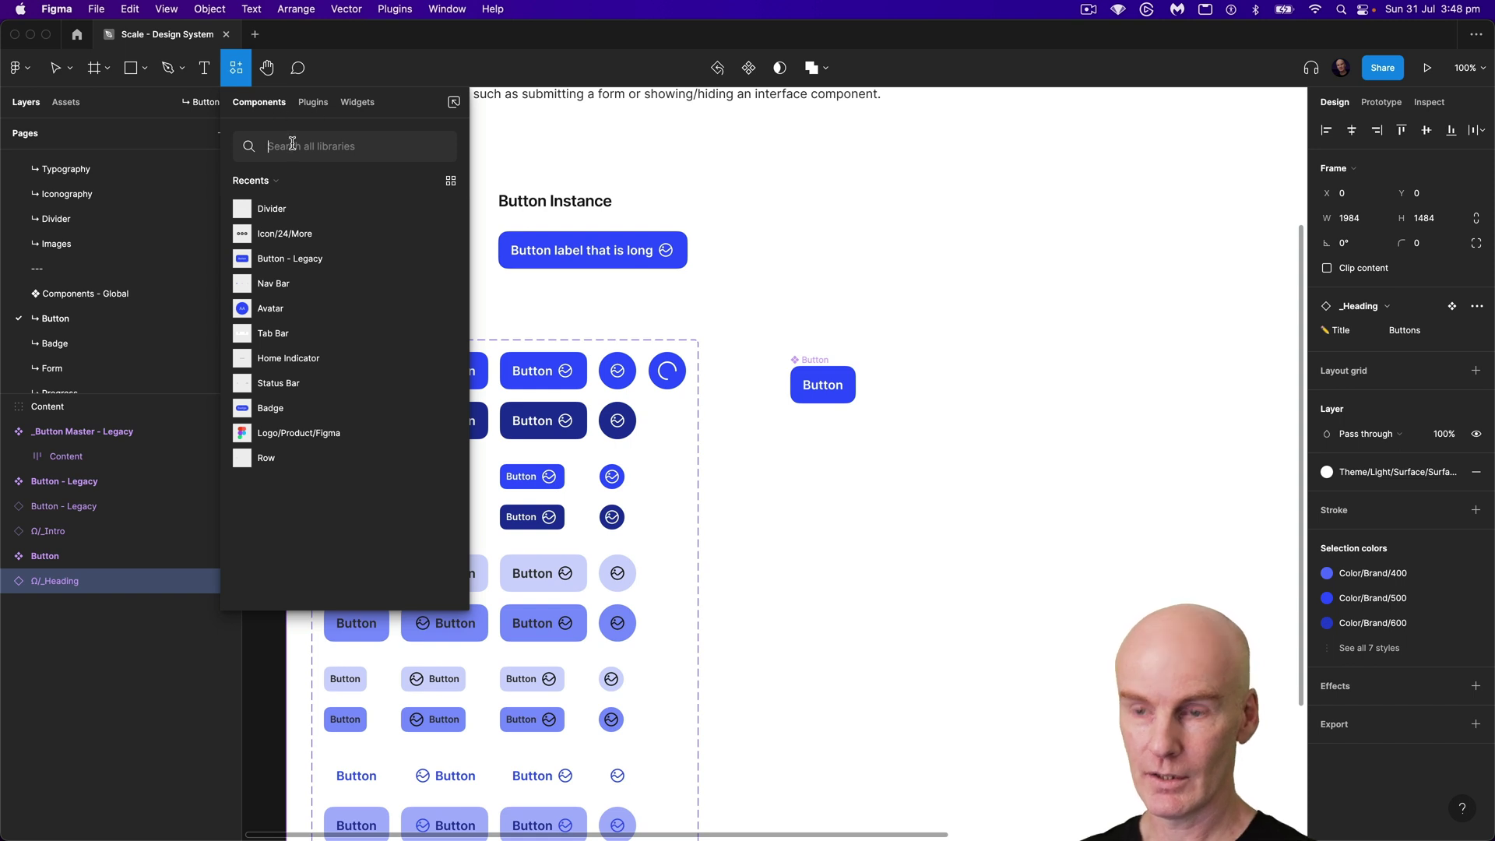
type("button")
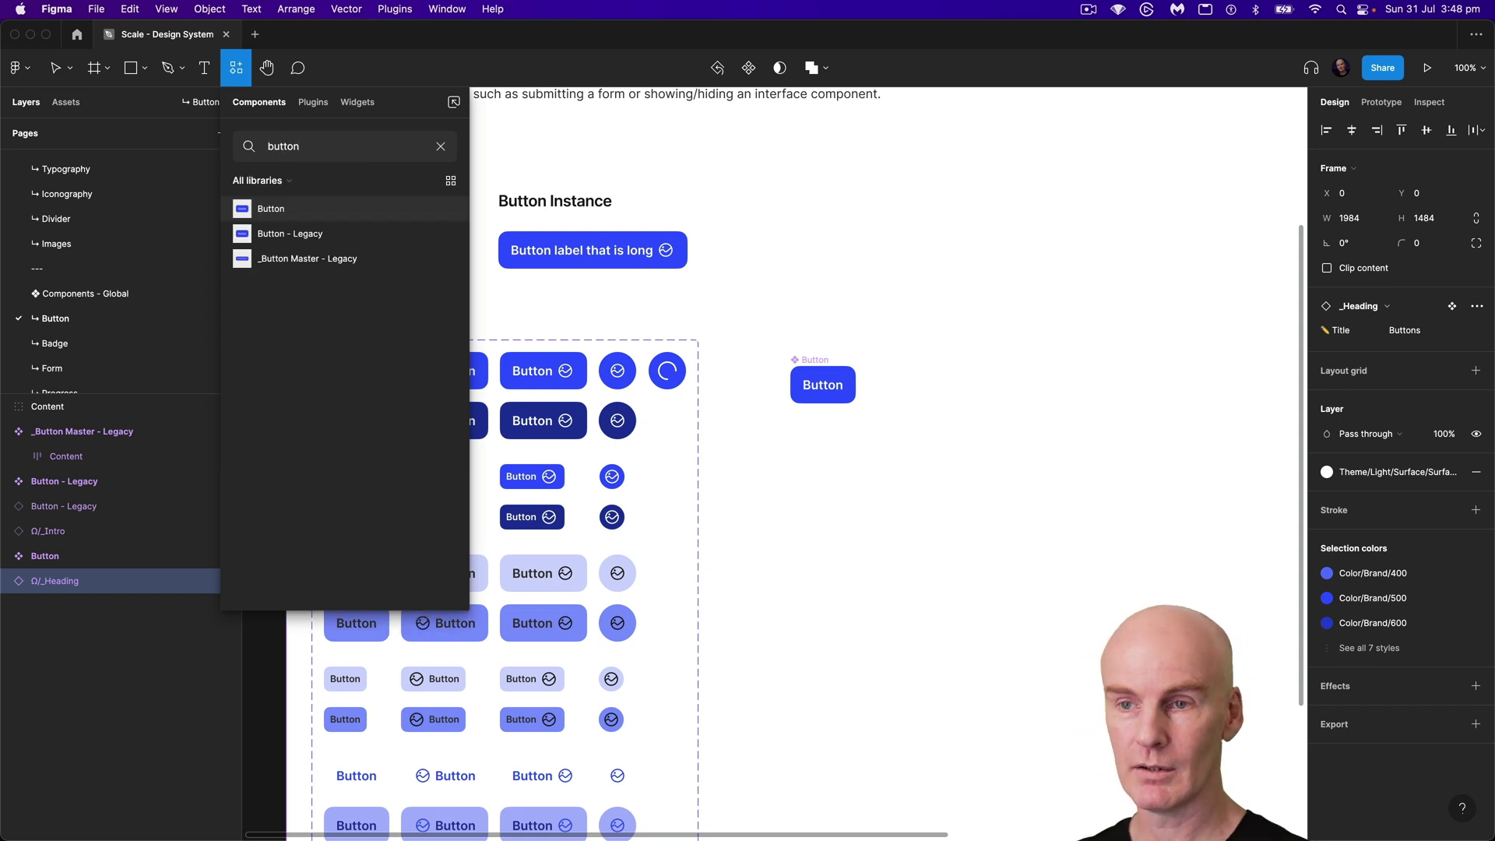
left_click_drag(276, 214, 1125, 448)
left_click_drag(951, 387, 1078, 374)
left_click(818, 385)
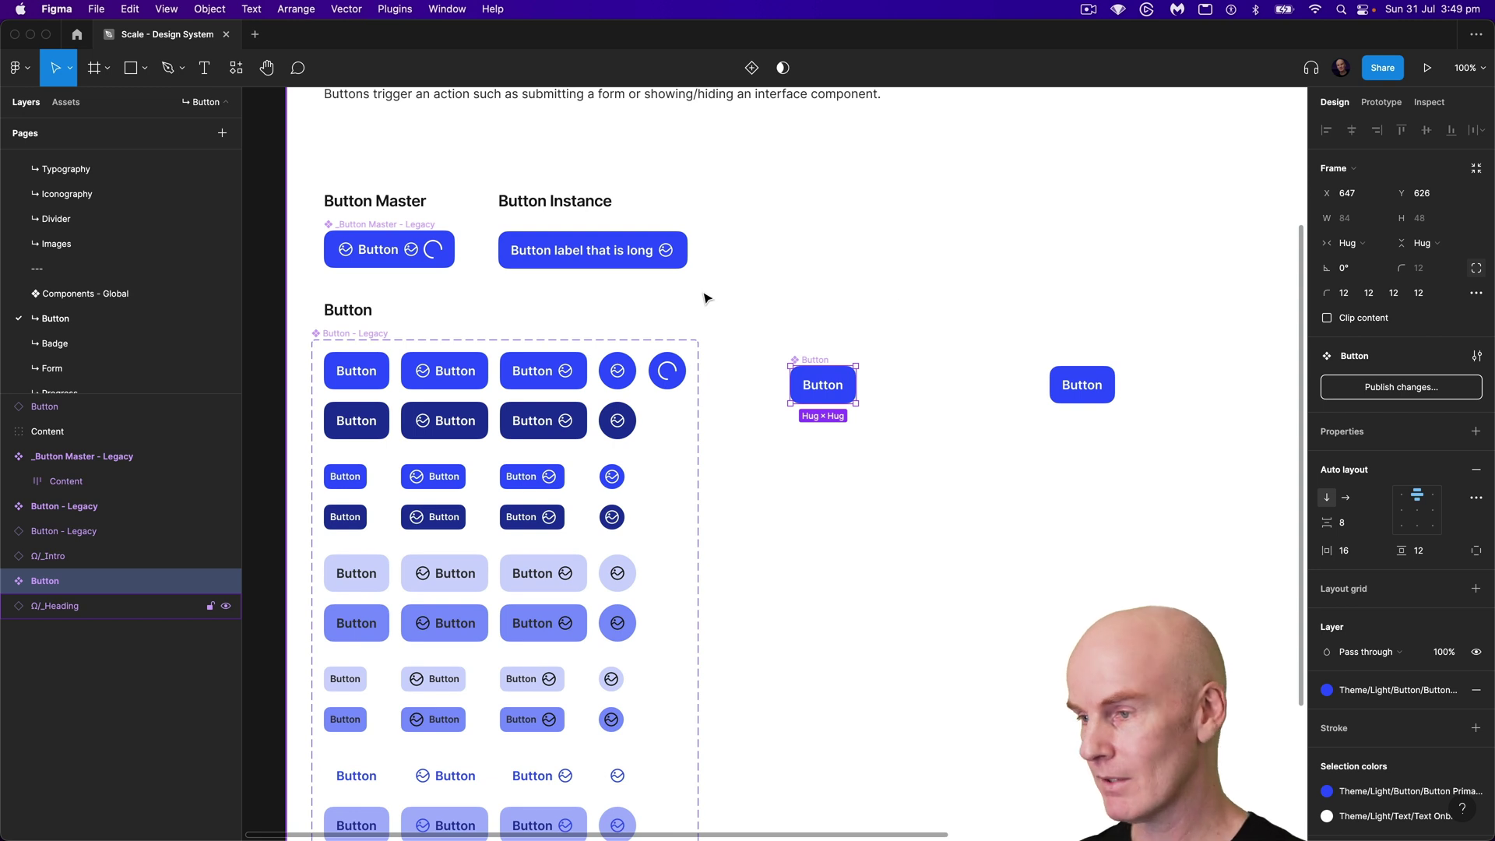
Step: Change the Button instance's text to "Button label"
left_click(1081, 385)
double_click(1087, 384)
double_click(1085, 381)
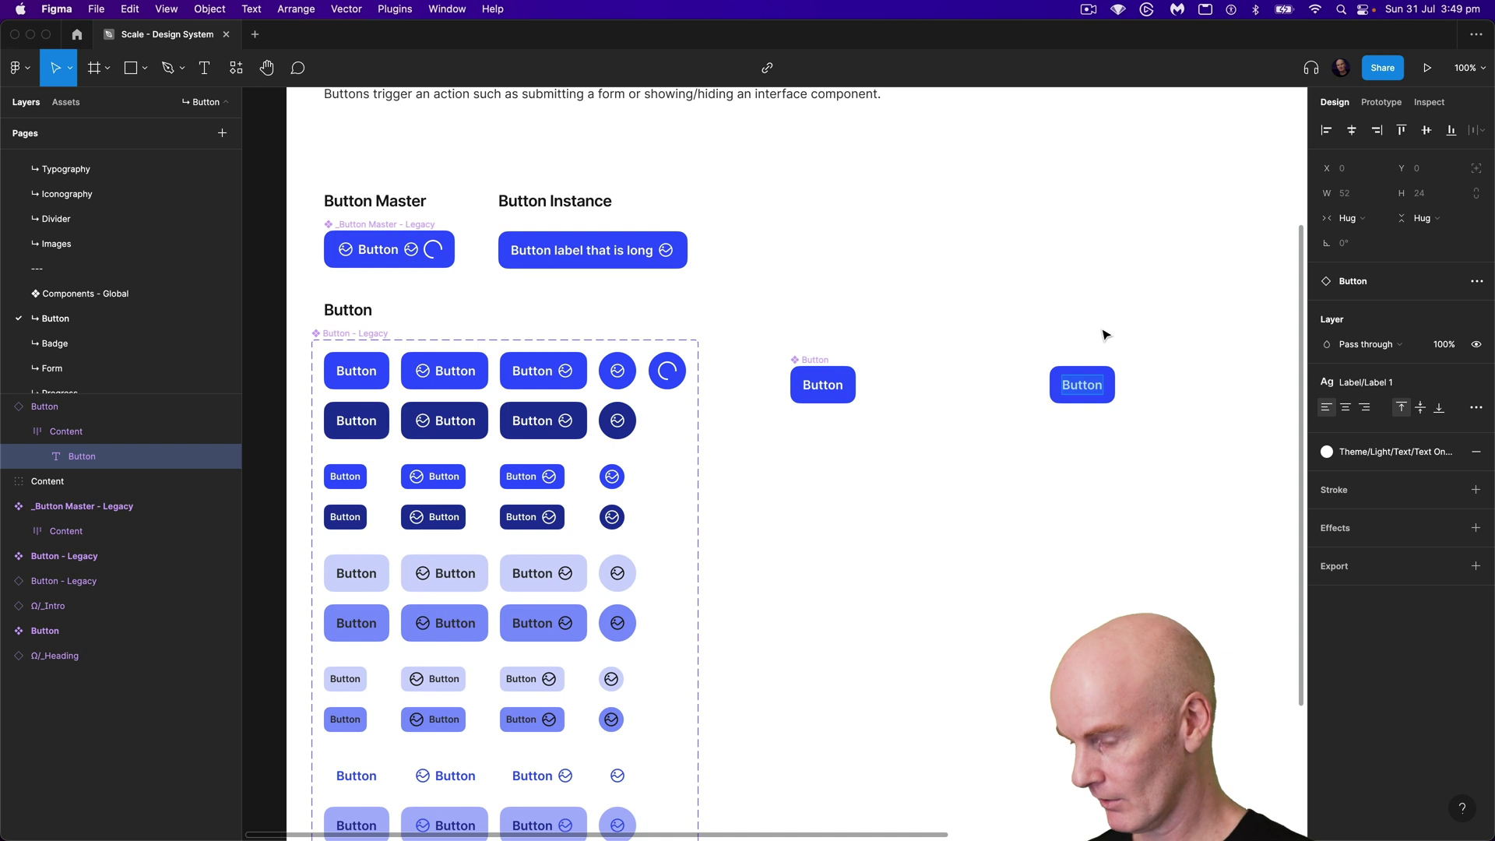
type("Button label")
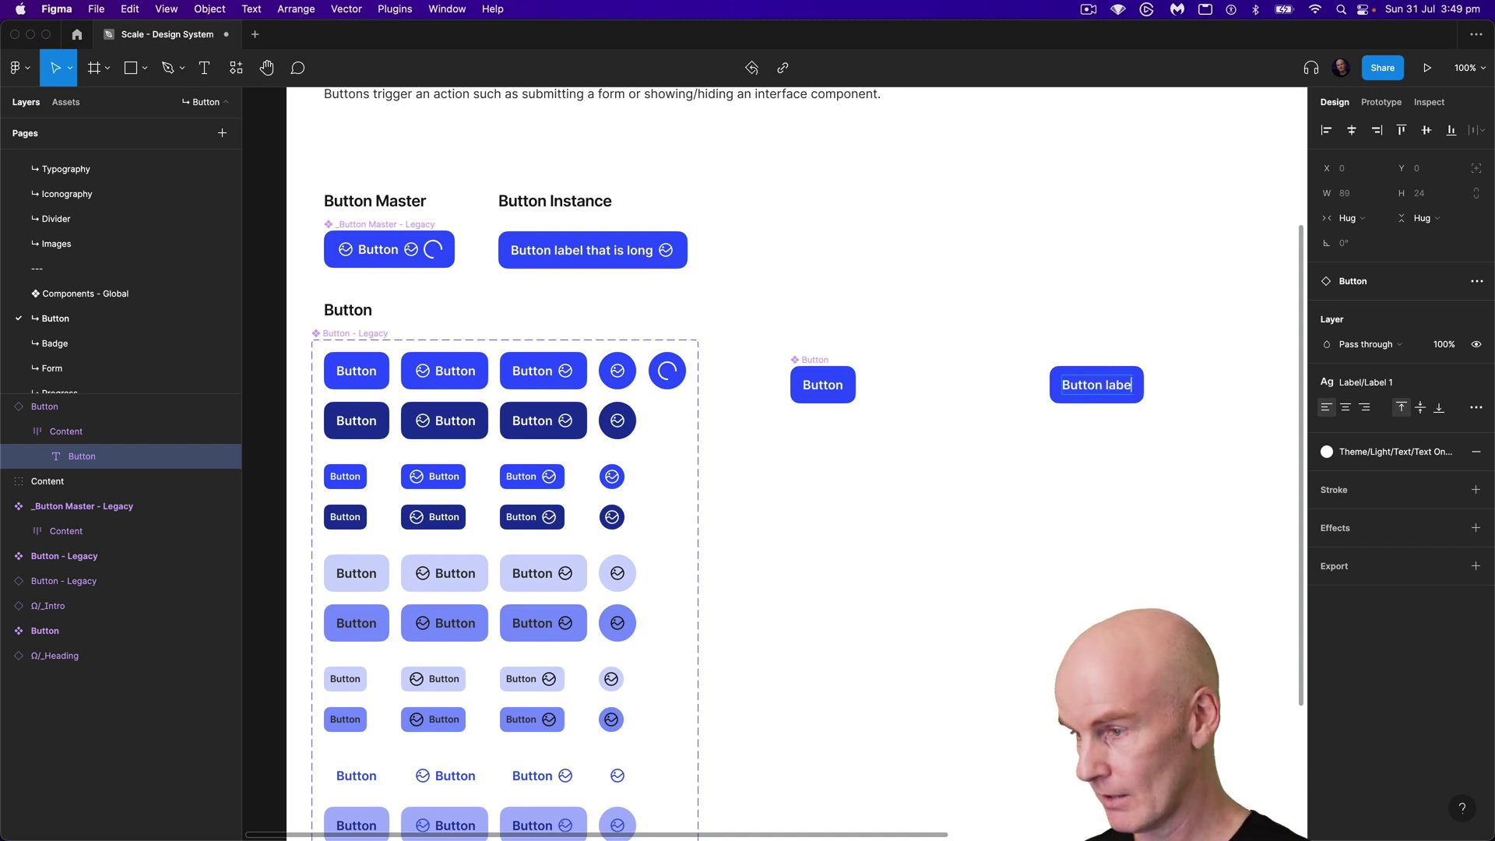
key("Escape")
key("Escape")
key("Escape")
Step: Widen the Button instance to about 263 to test how it resizes, and reset all changes on it
left_click_drag(1164, 378, 1240, 374)
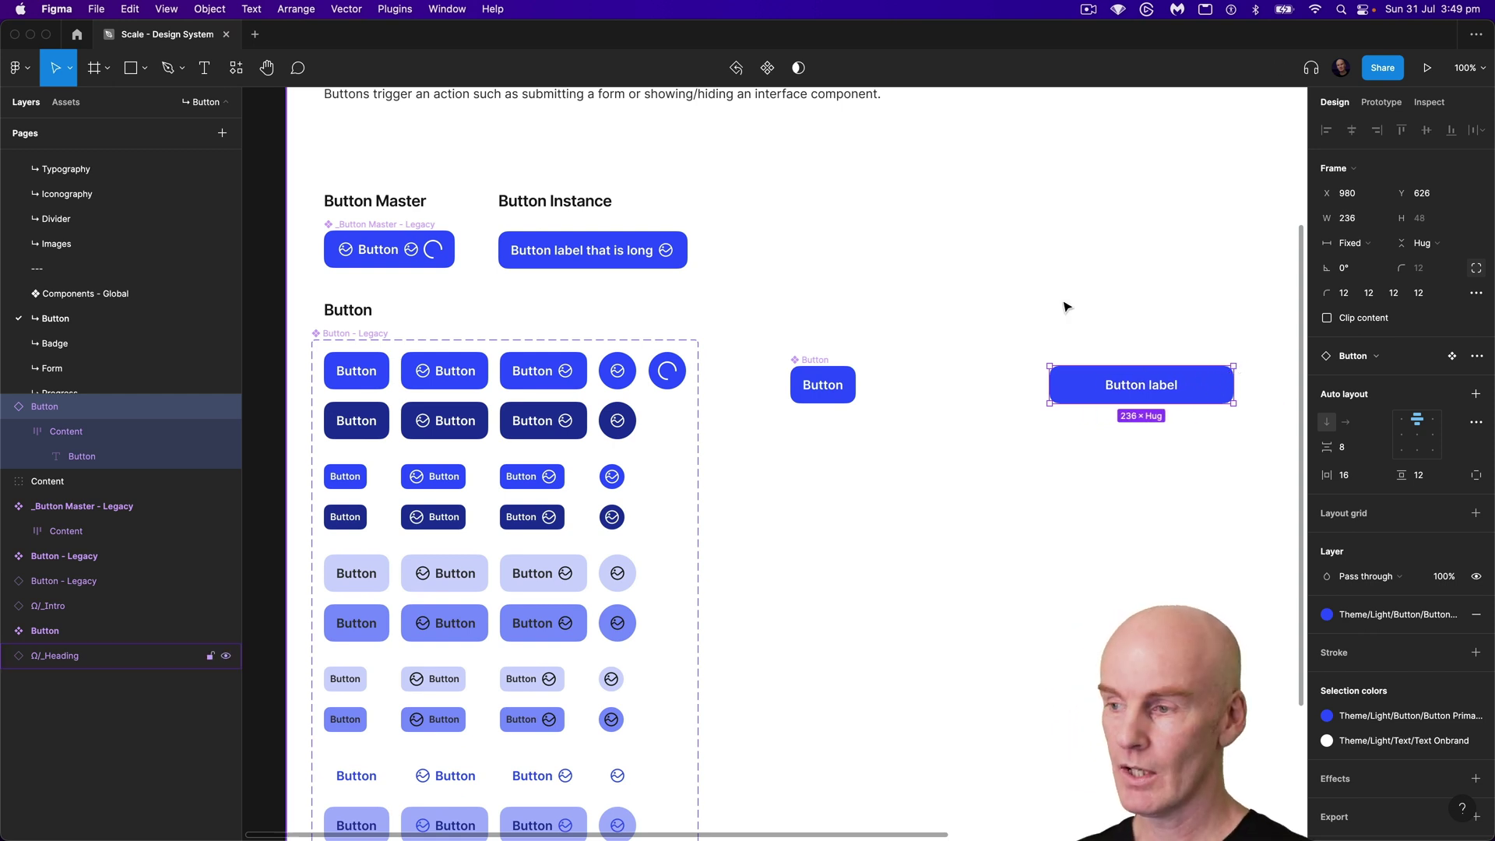
key("super+z")
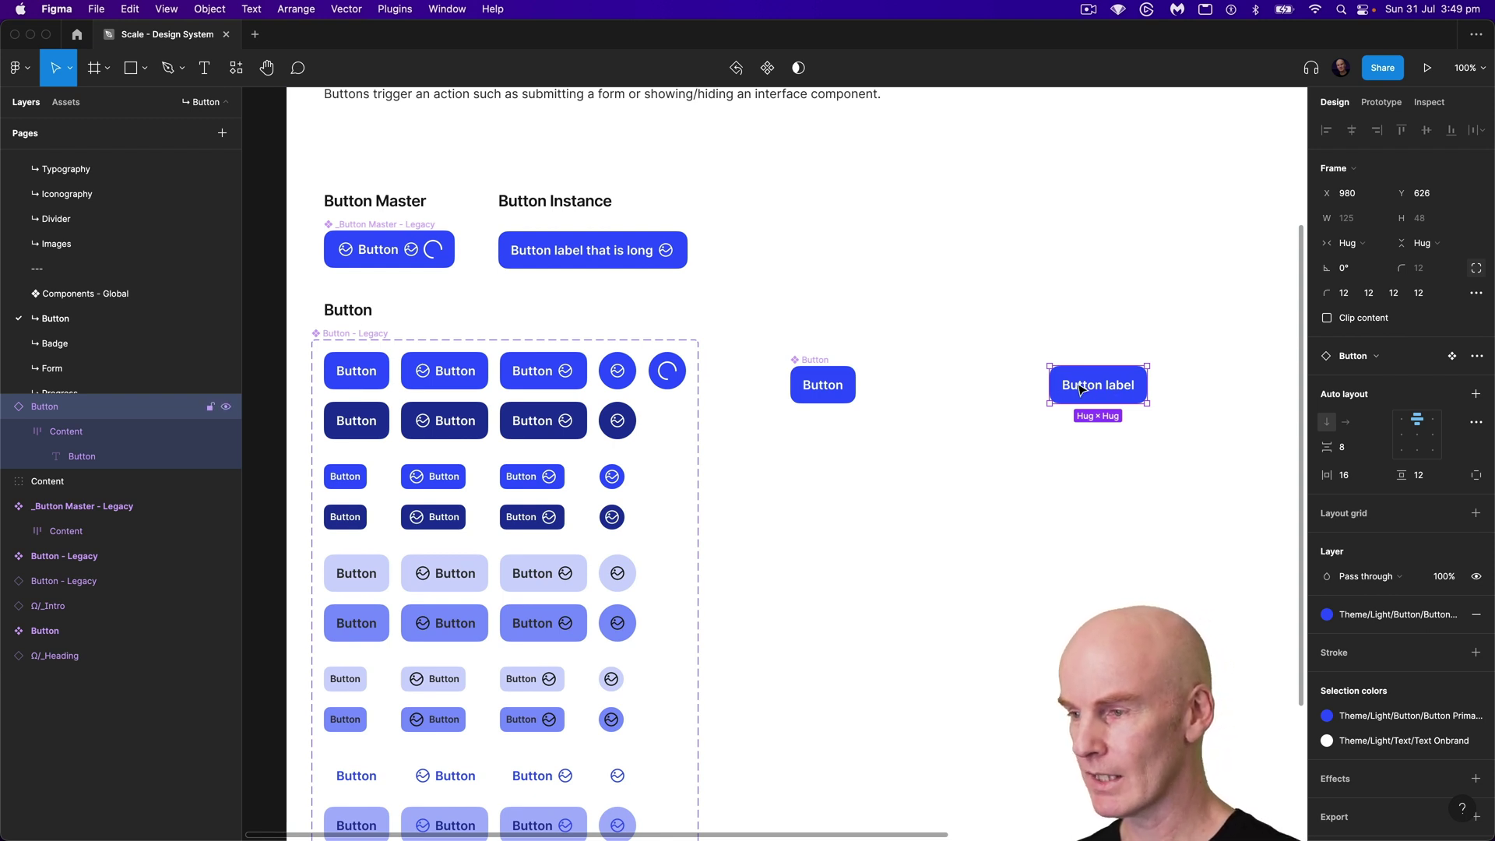
key("Escape")
left_click(1137, 381)
left_click_drag(1147, 381, 1265, 369)
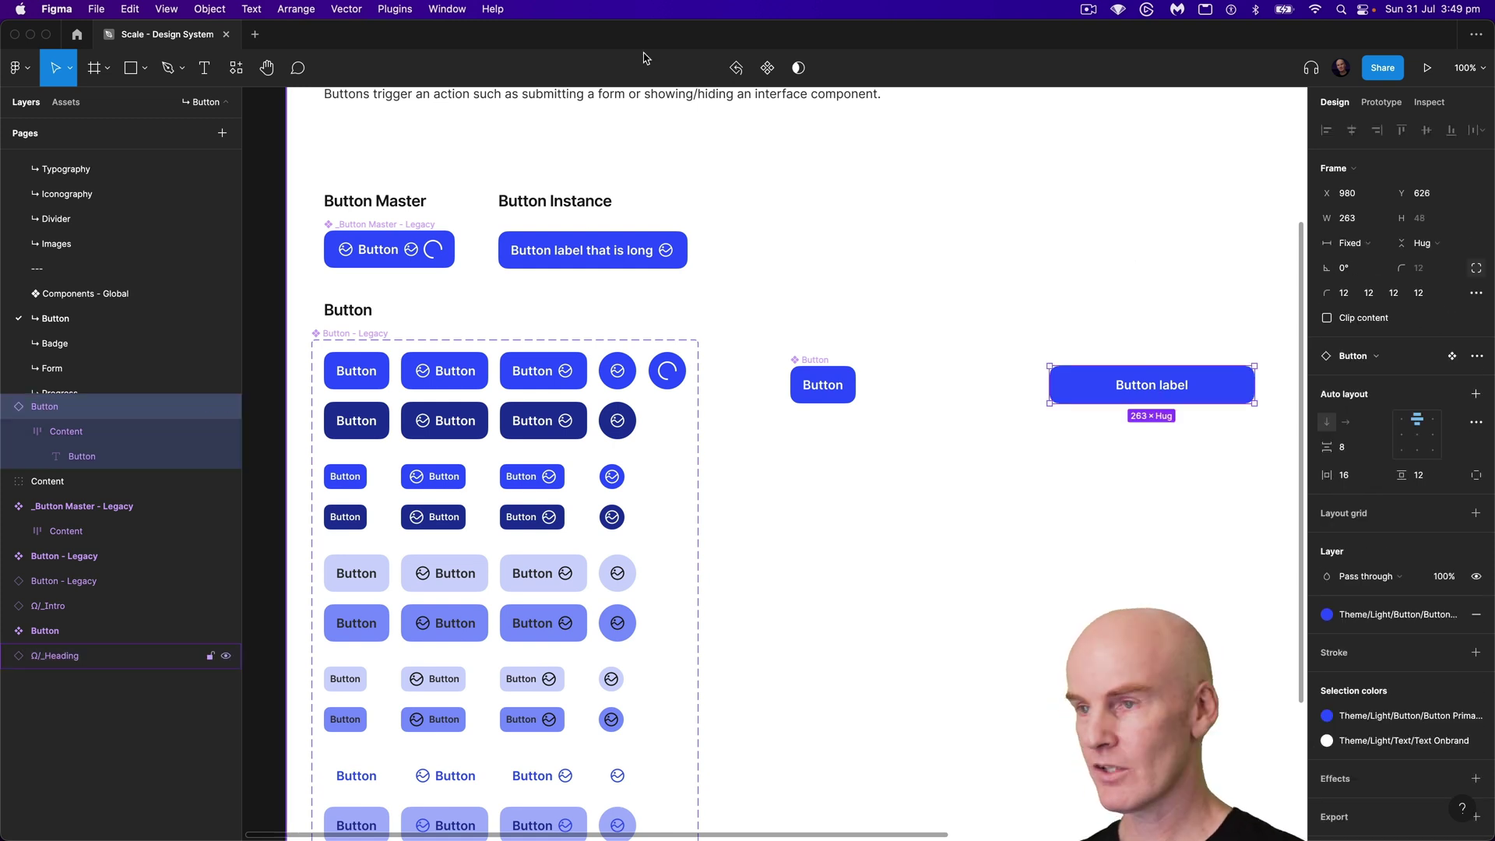
left_click(736, 69)
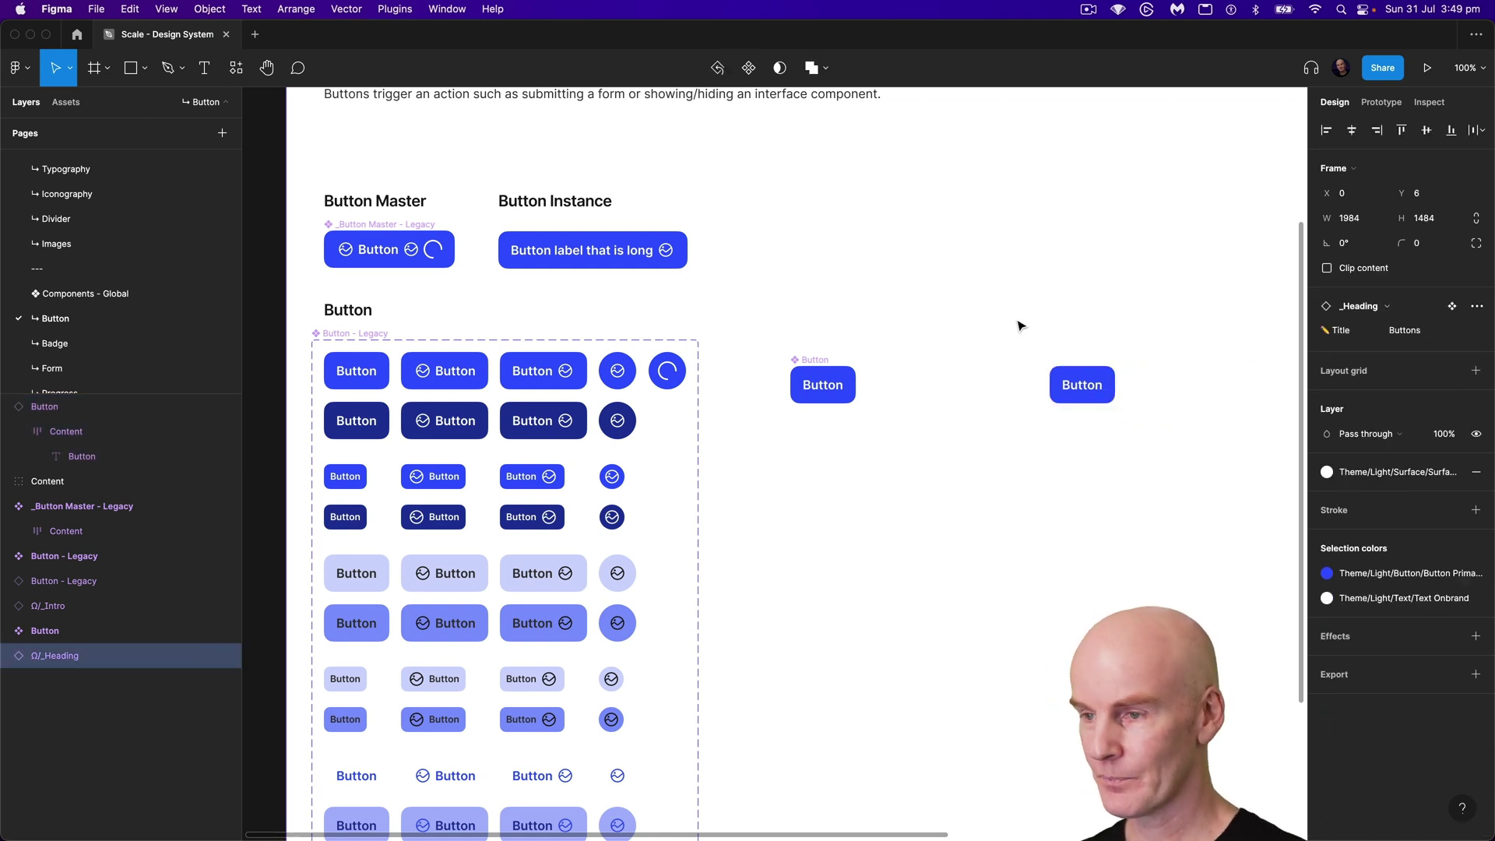
Step: Set the Content frame inside the main Button component to Fixed height
double_click(823, 387)
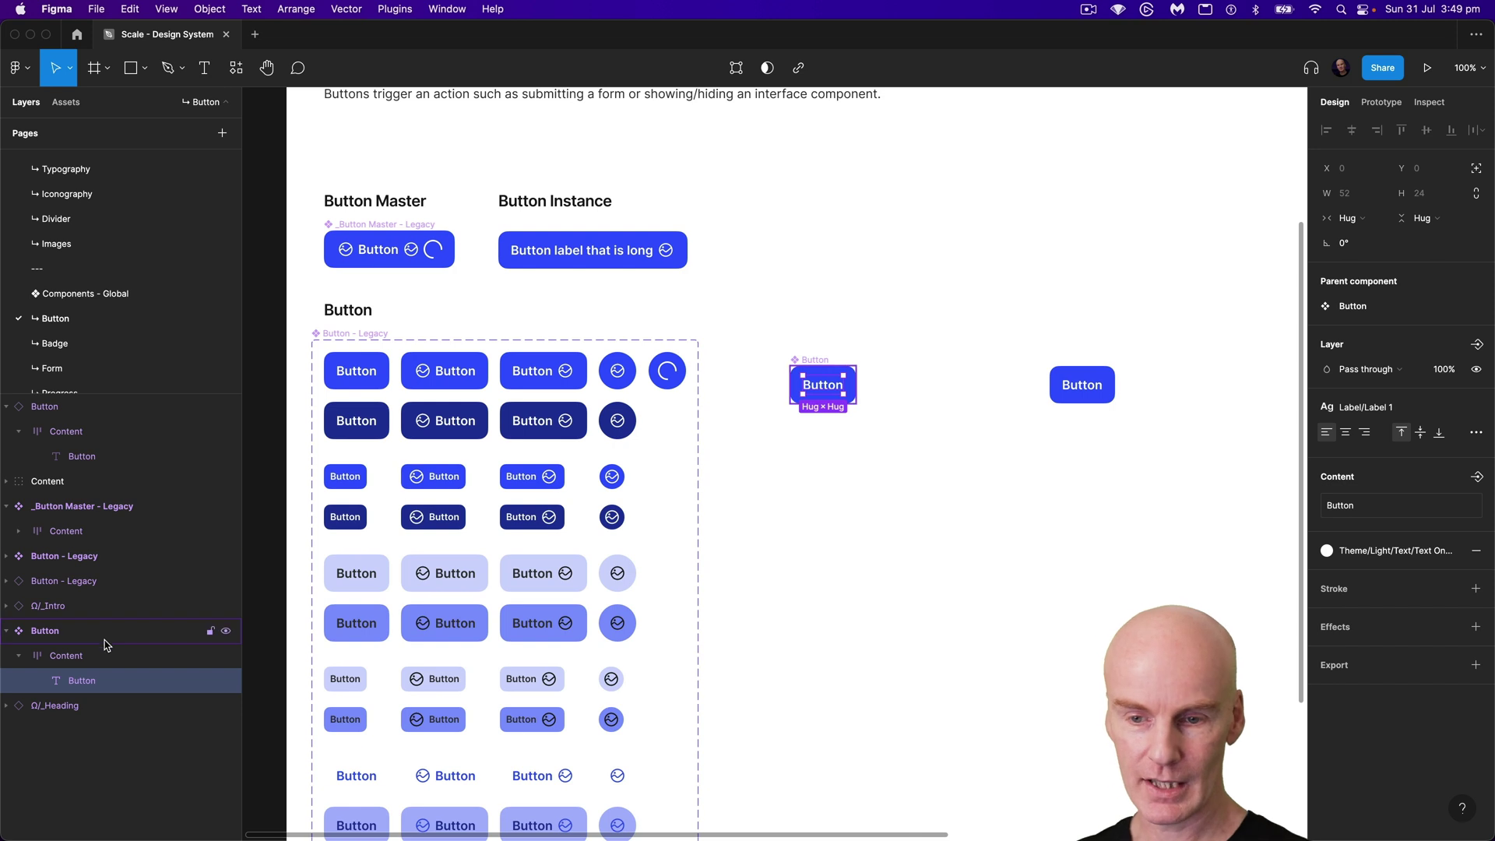
left_click(70, 656)
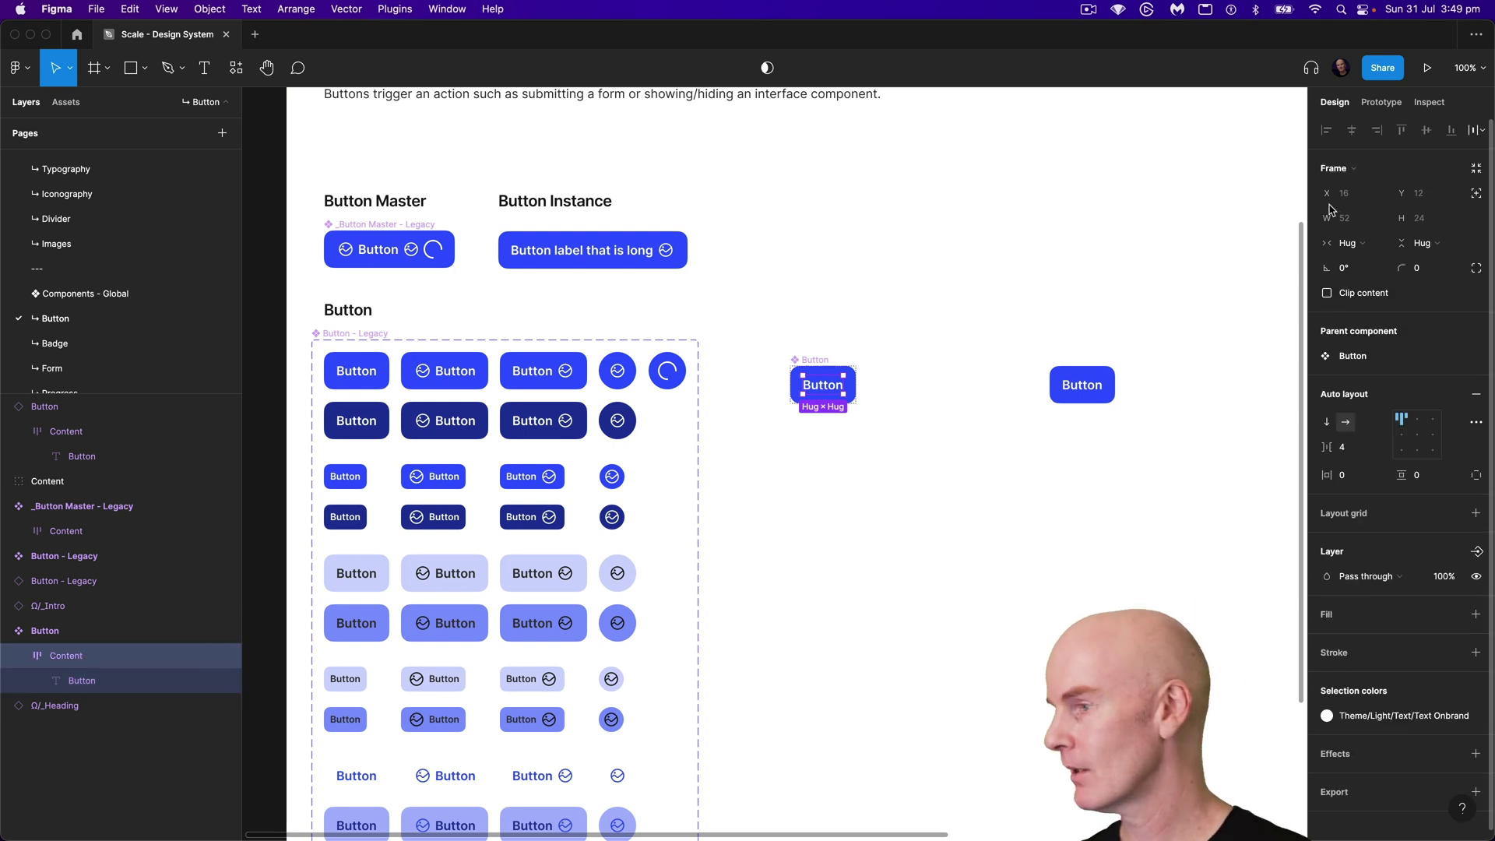
left_click(1424, 247)
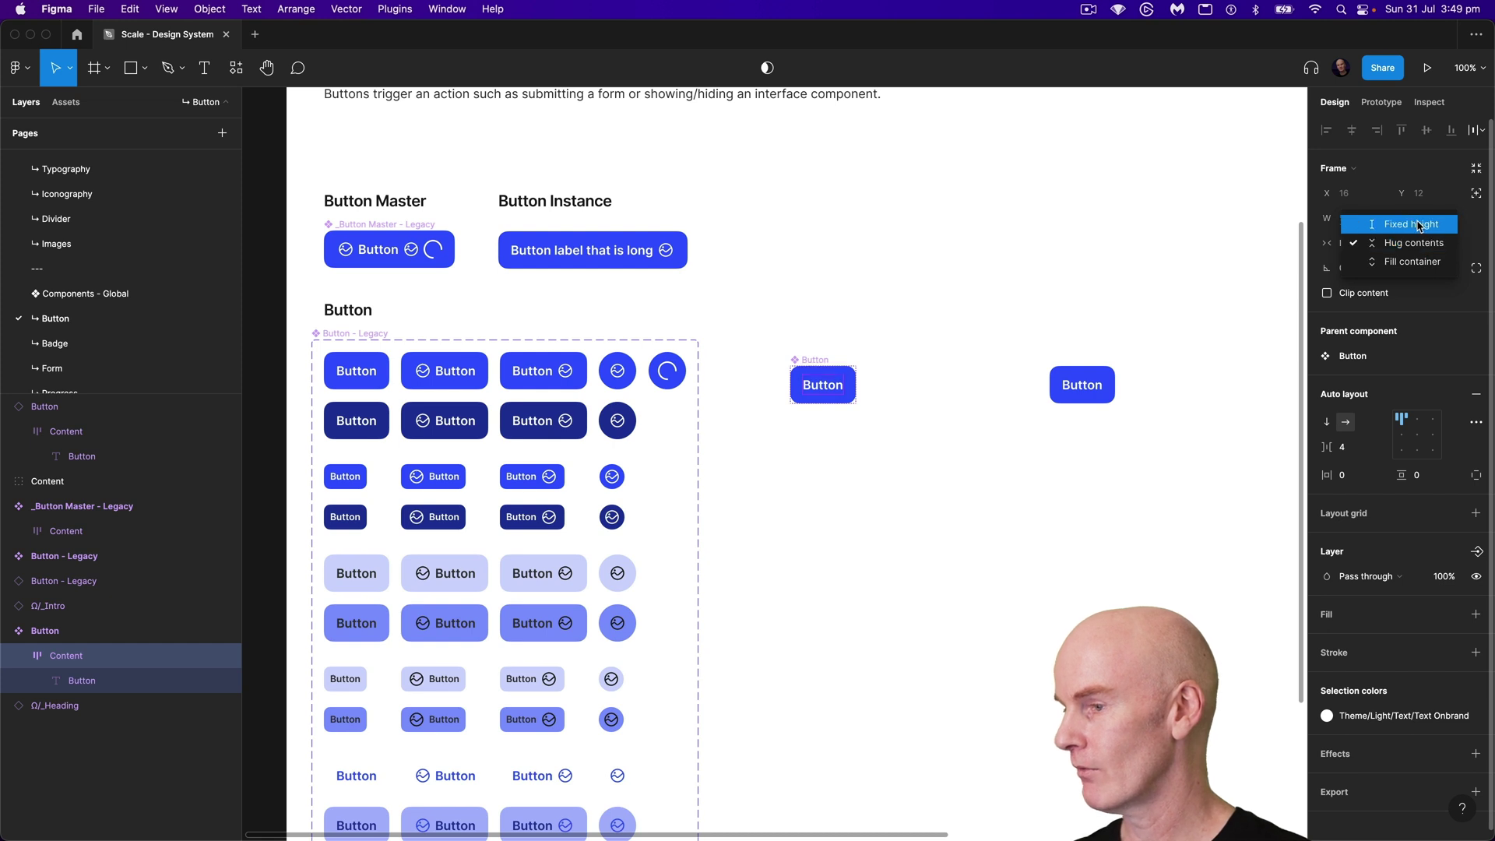
left_click(1411, 224)
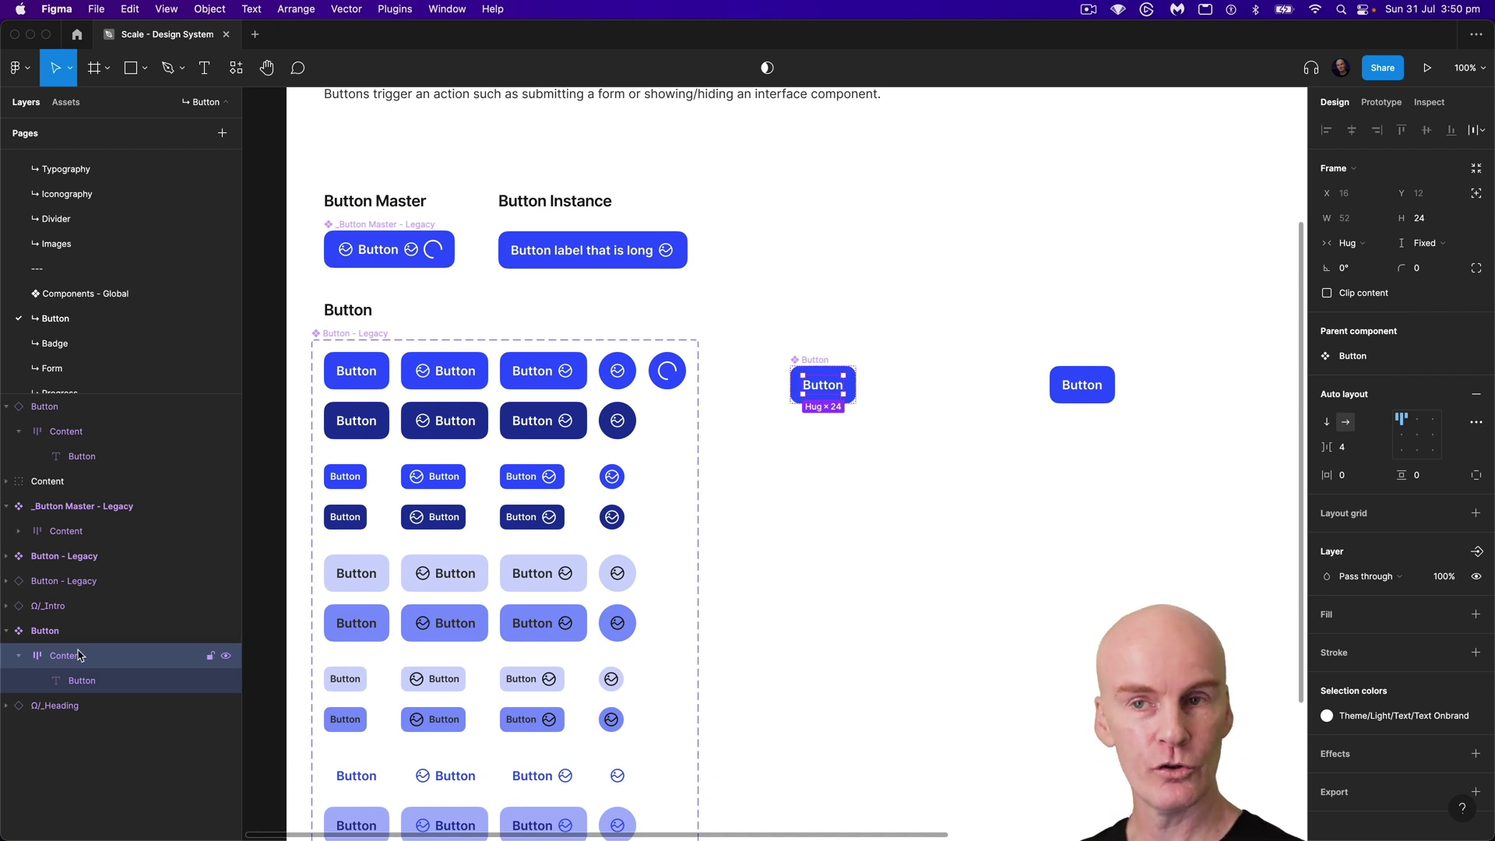
Step: Search the component assets for "place" and insert Icon/24/Placeholder before the label in the main Button's Content frame
scroll(62, 109, "up", 5)
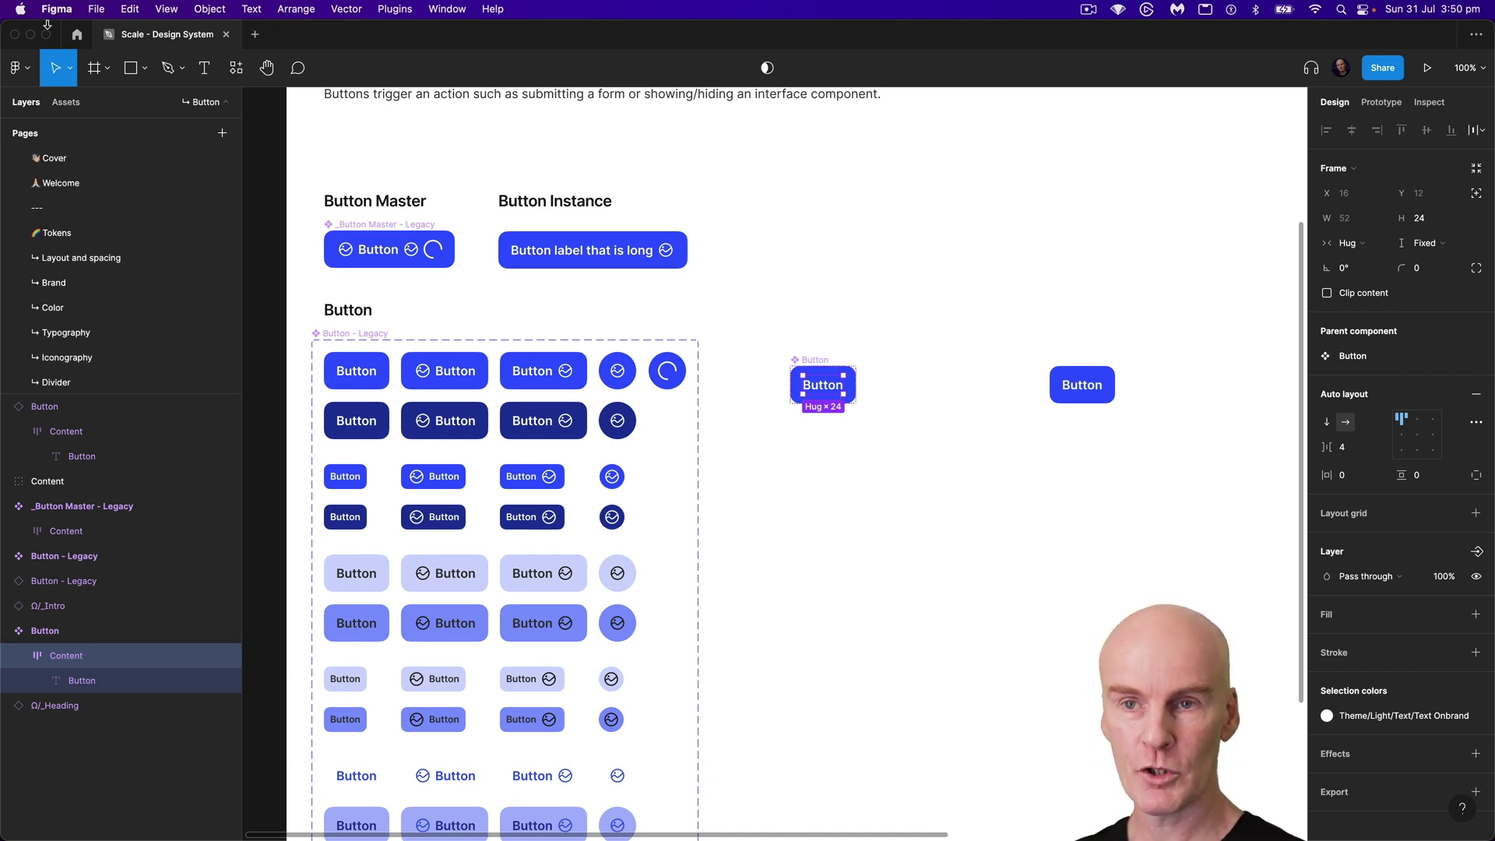
left_click(66, 102)
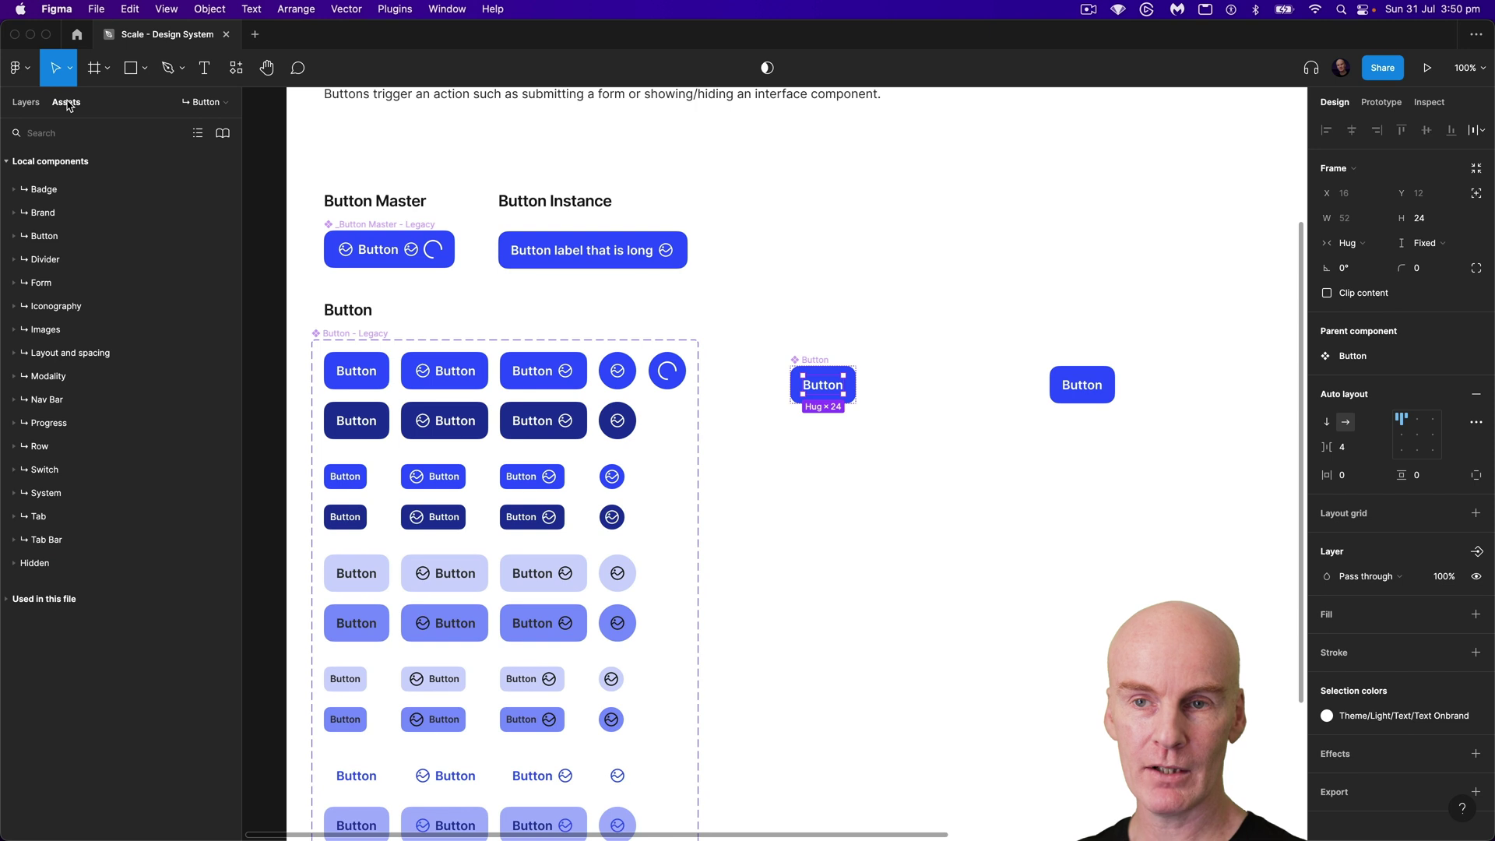
left_click(236, 68)
left_click(236, 67)
left_click(51, 134)
type("place")
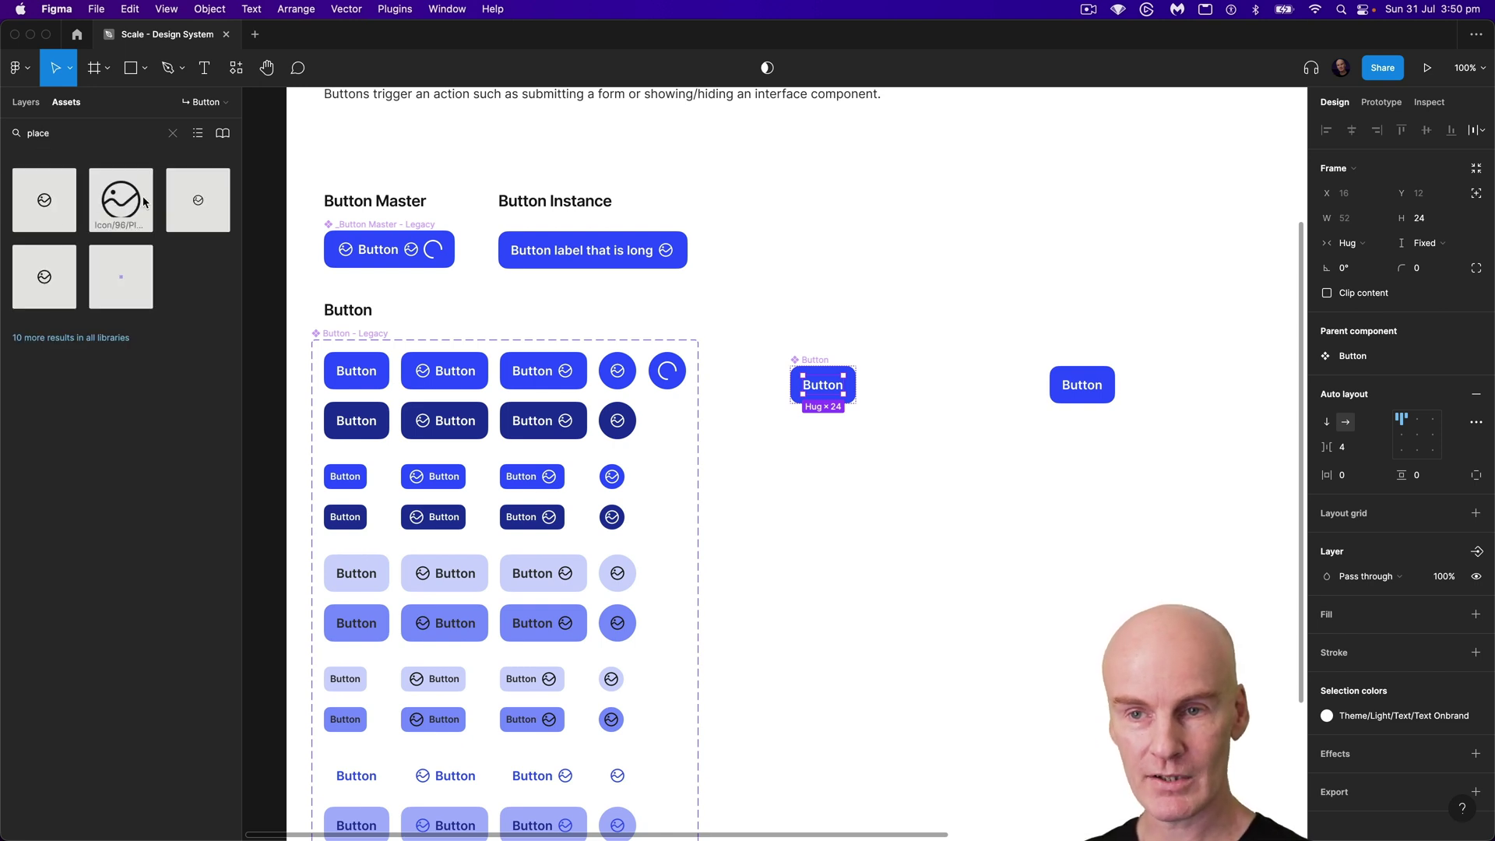
left_click_drag(52, 204, 812, 385)
Step: Duplicate the placeholder icon in the main Button's Content frame and move the copy after the label
left_click(26, 102)
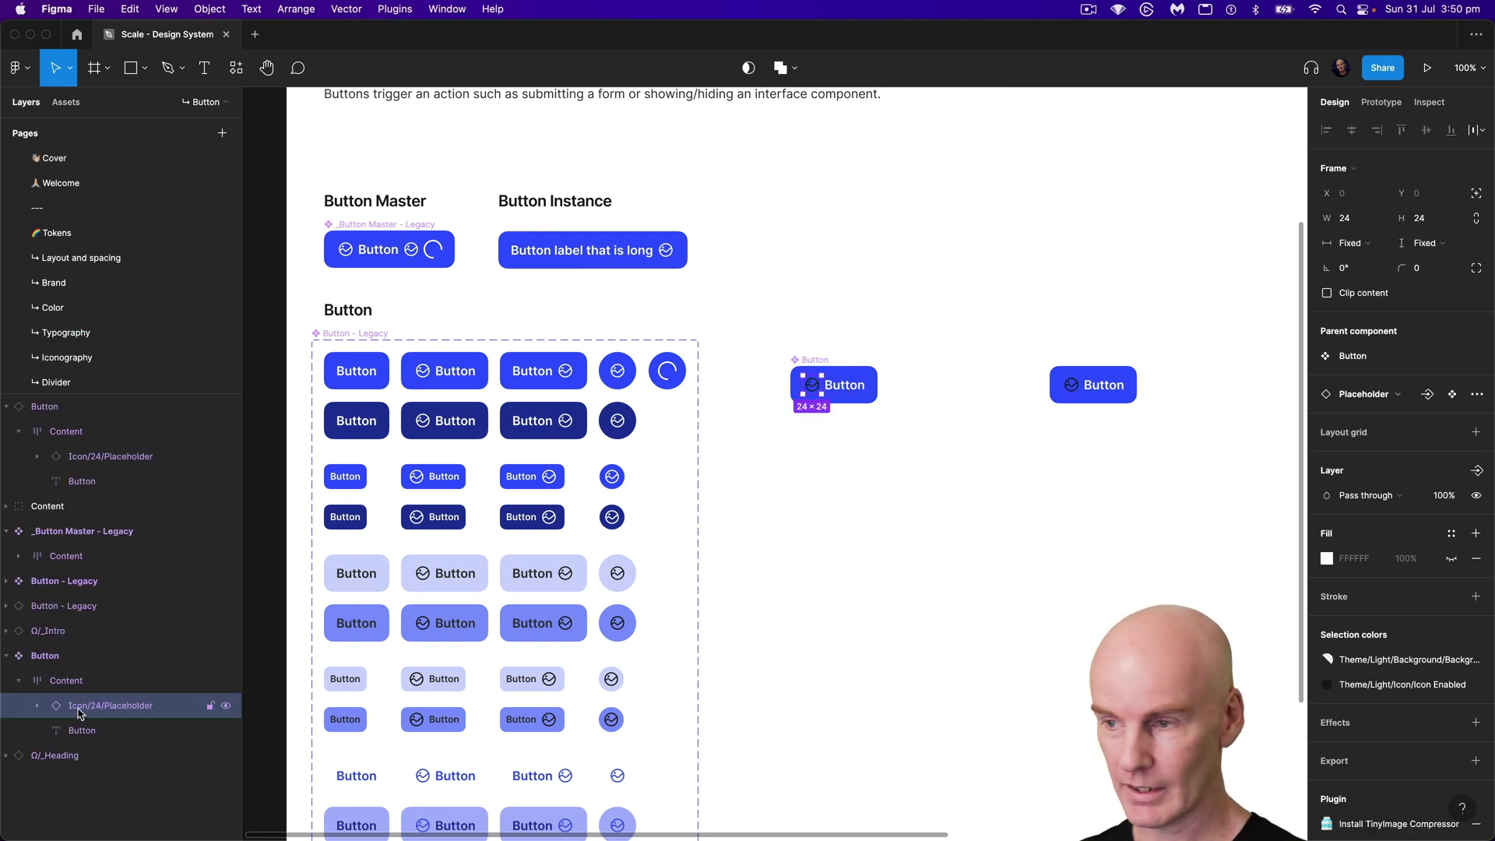
key("super+d")
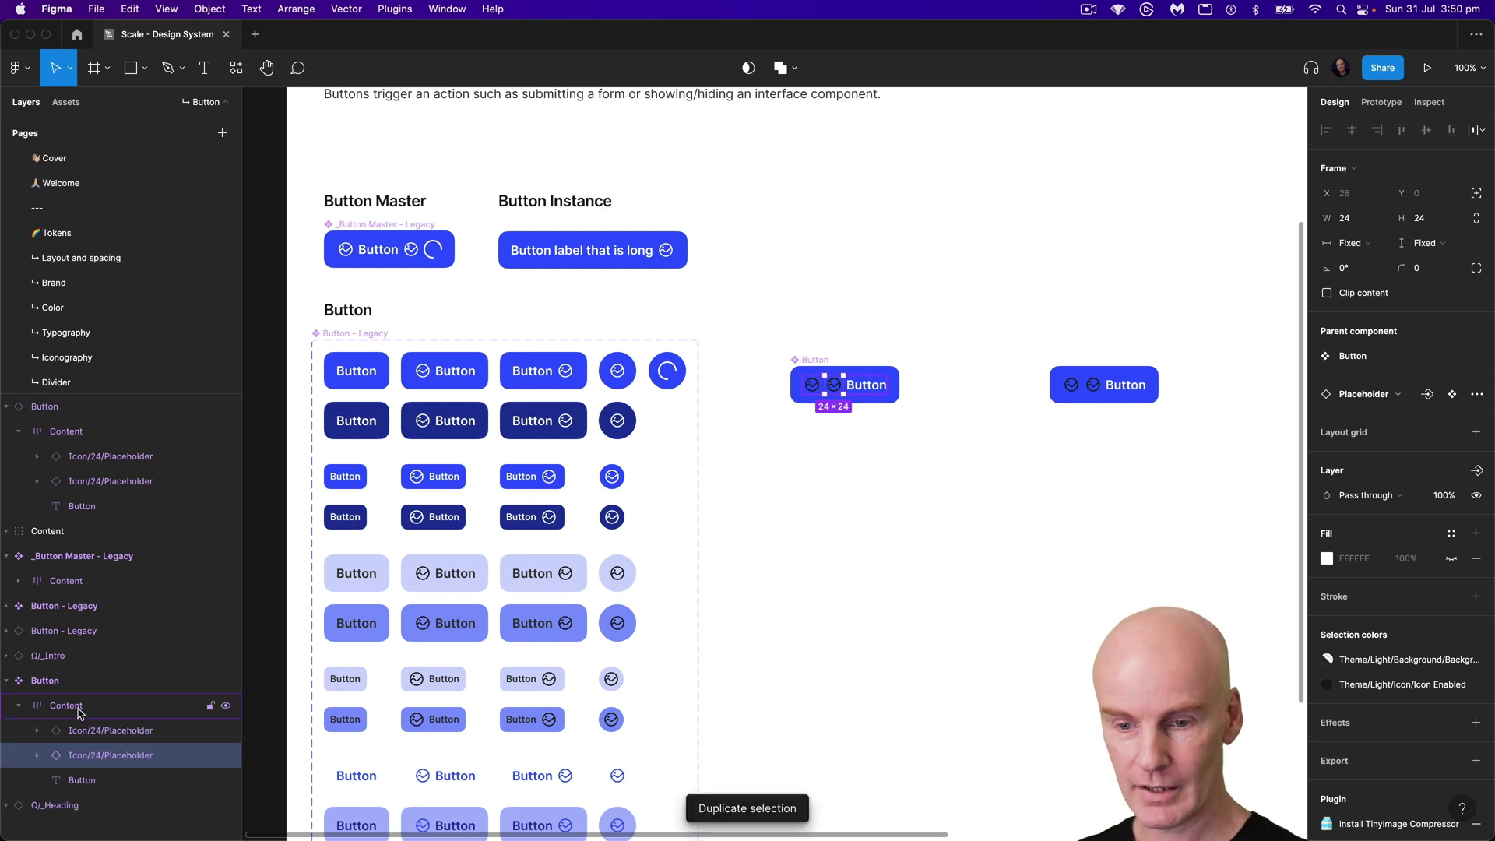
left_click_drag(87, 756, 85, 796)
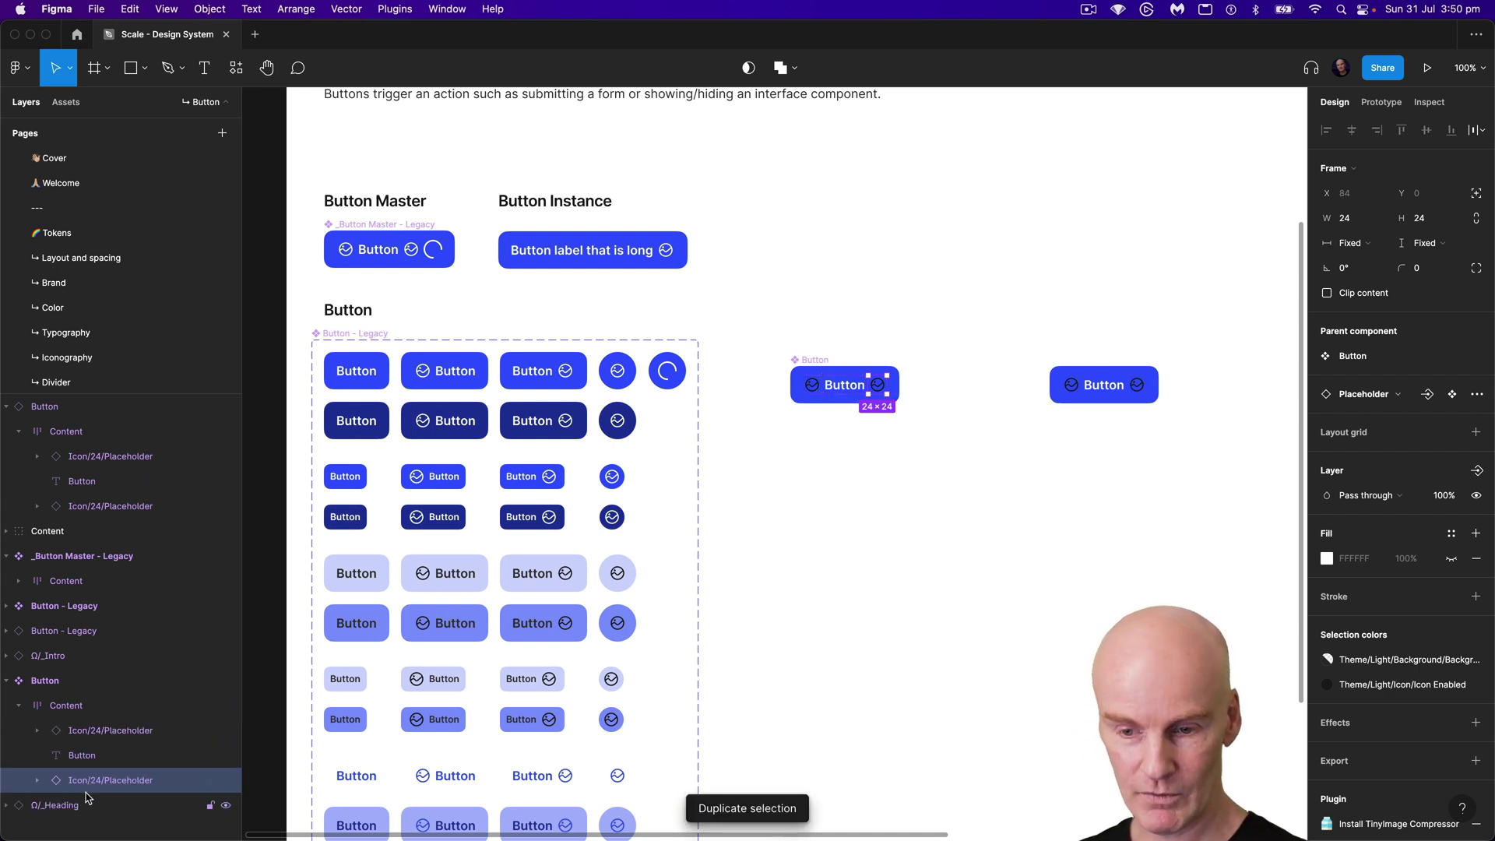
Step: Apply the Icon Onbrand color style to the stroke of the leading placeholder icon's Color layer in the main Button
left_click(82, 732)
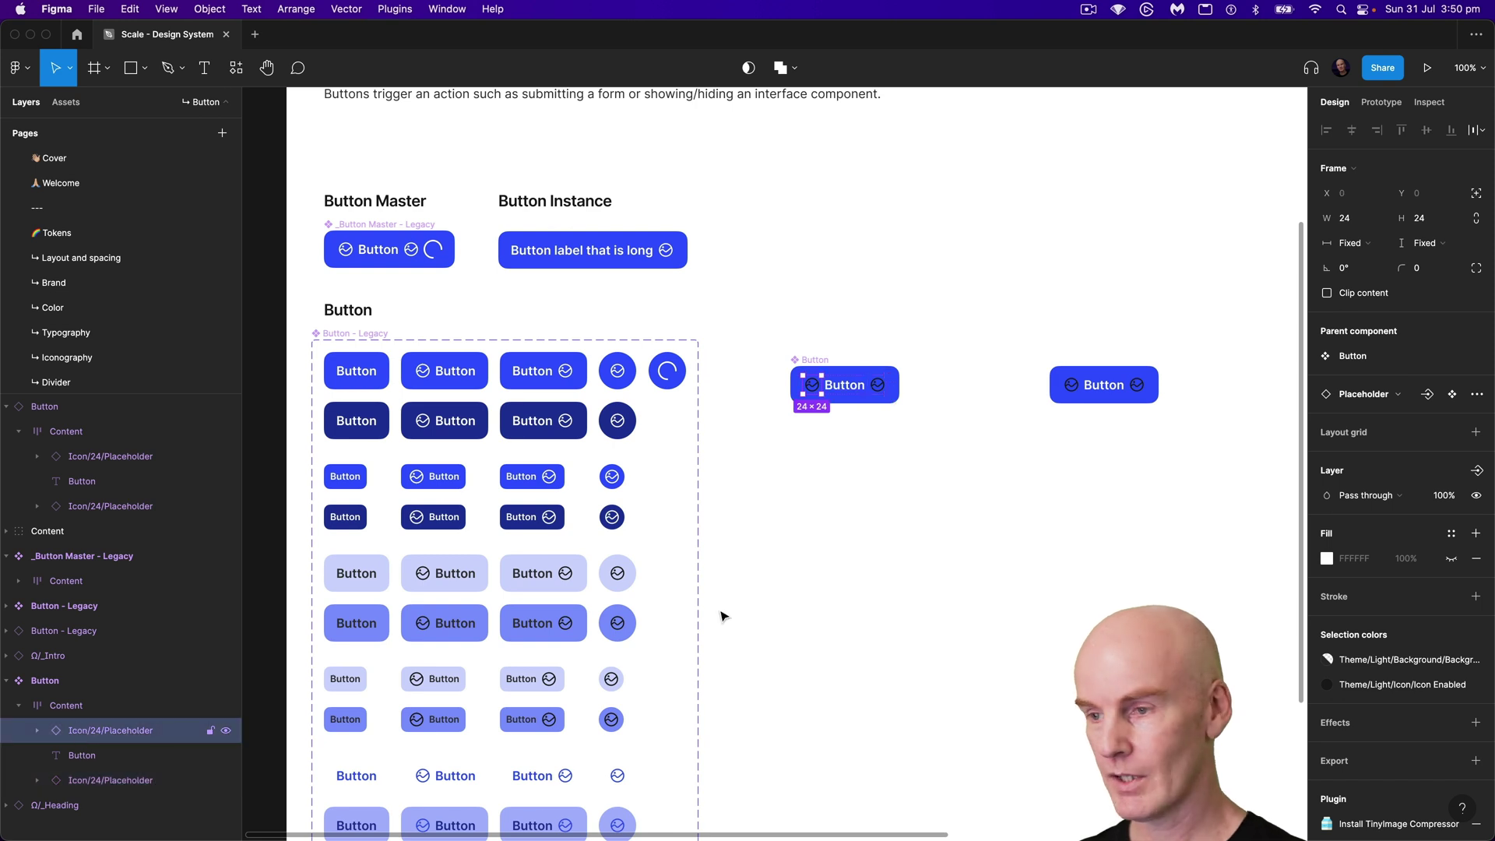
double_click(817, 390)
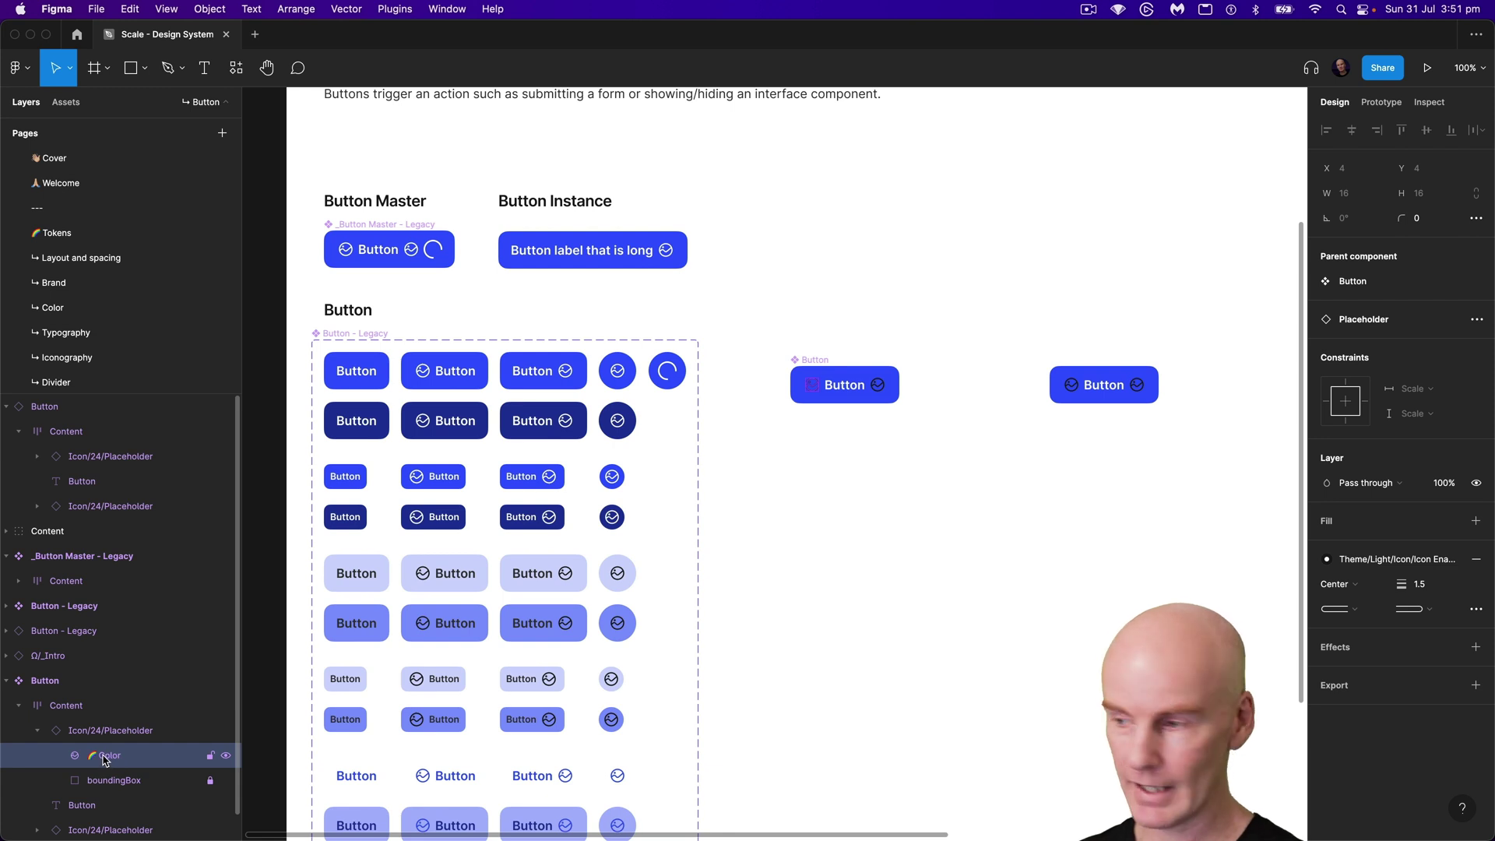
left_click(1407, 558)
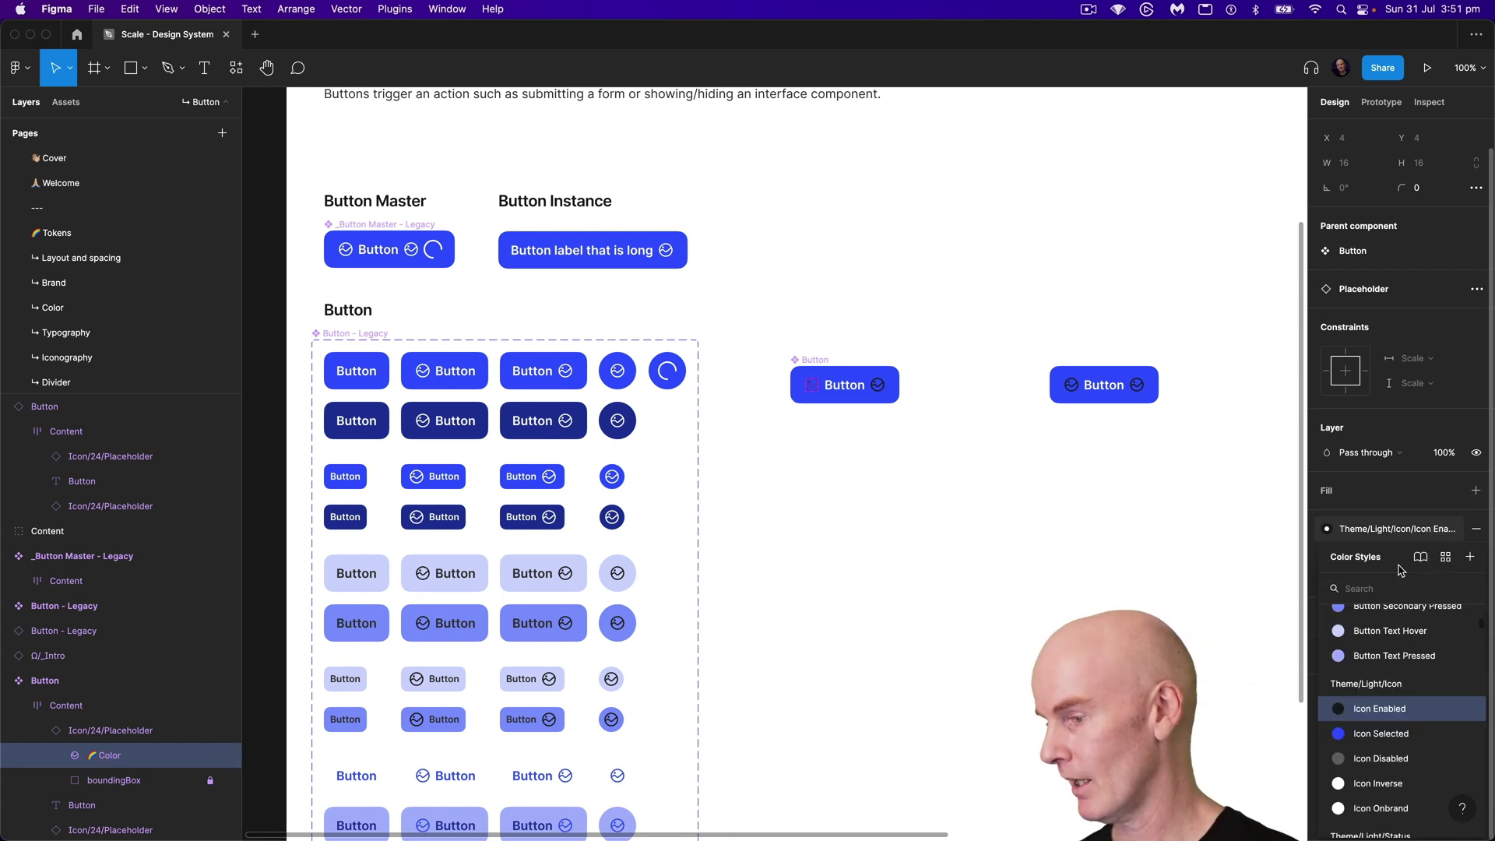
left_click(1379, 810)
key("Escape")
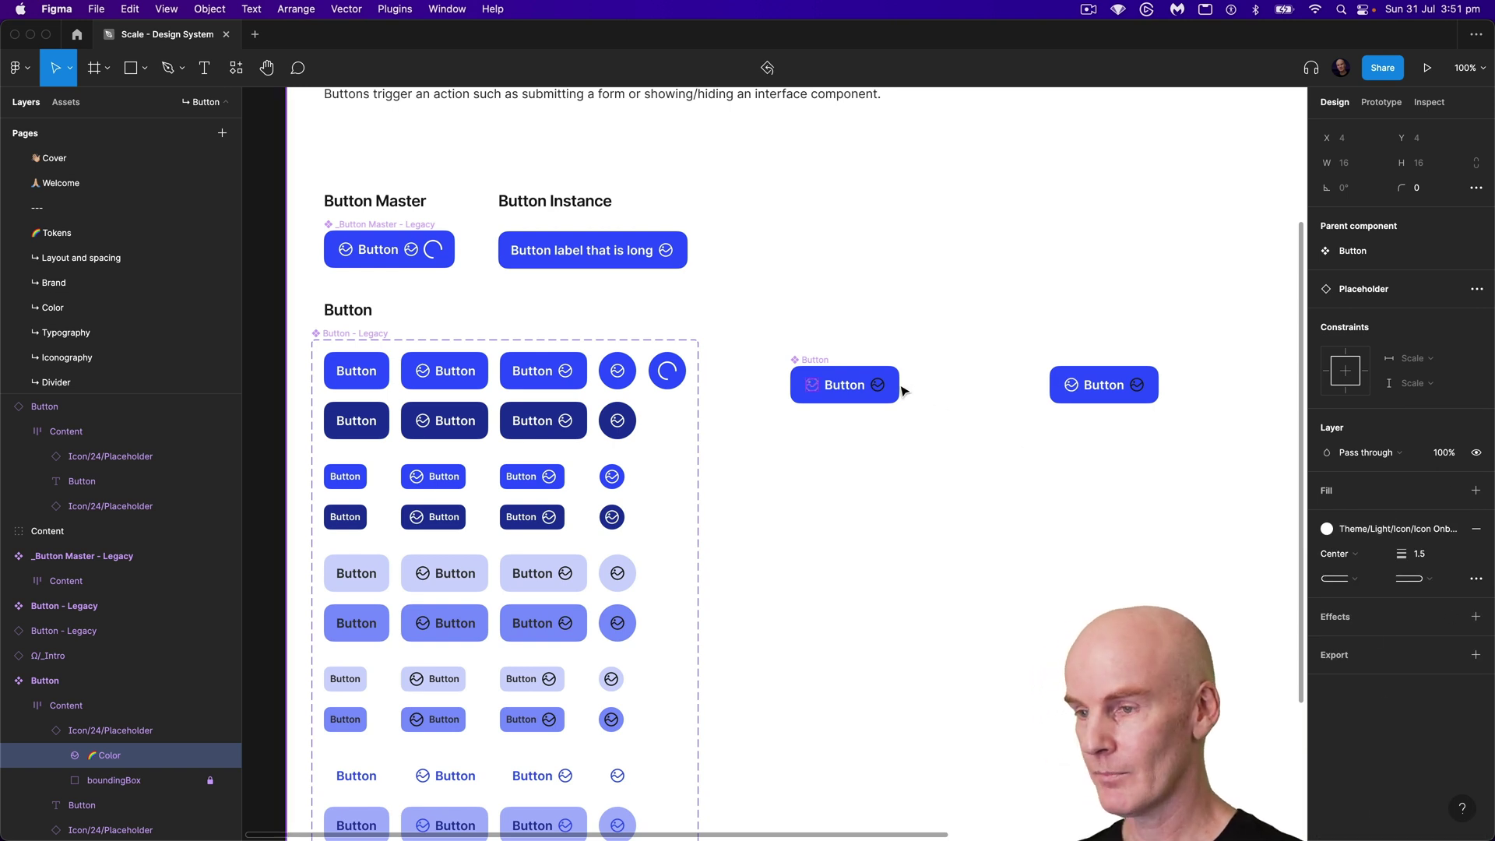
Step: Copy the leading placeholder icon's Color layer properties and paste them onto the trailing placeholder icon's Color layer in the main Button
right_click(812, 388)
mouse_move(881, 450)
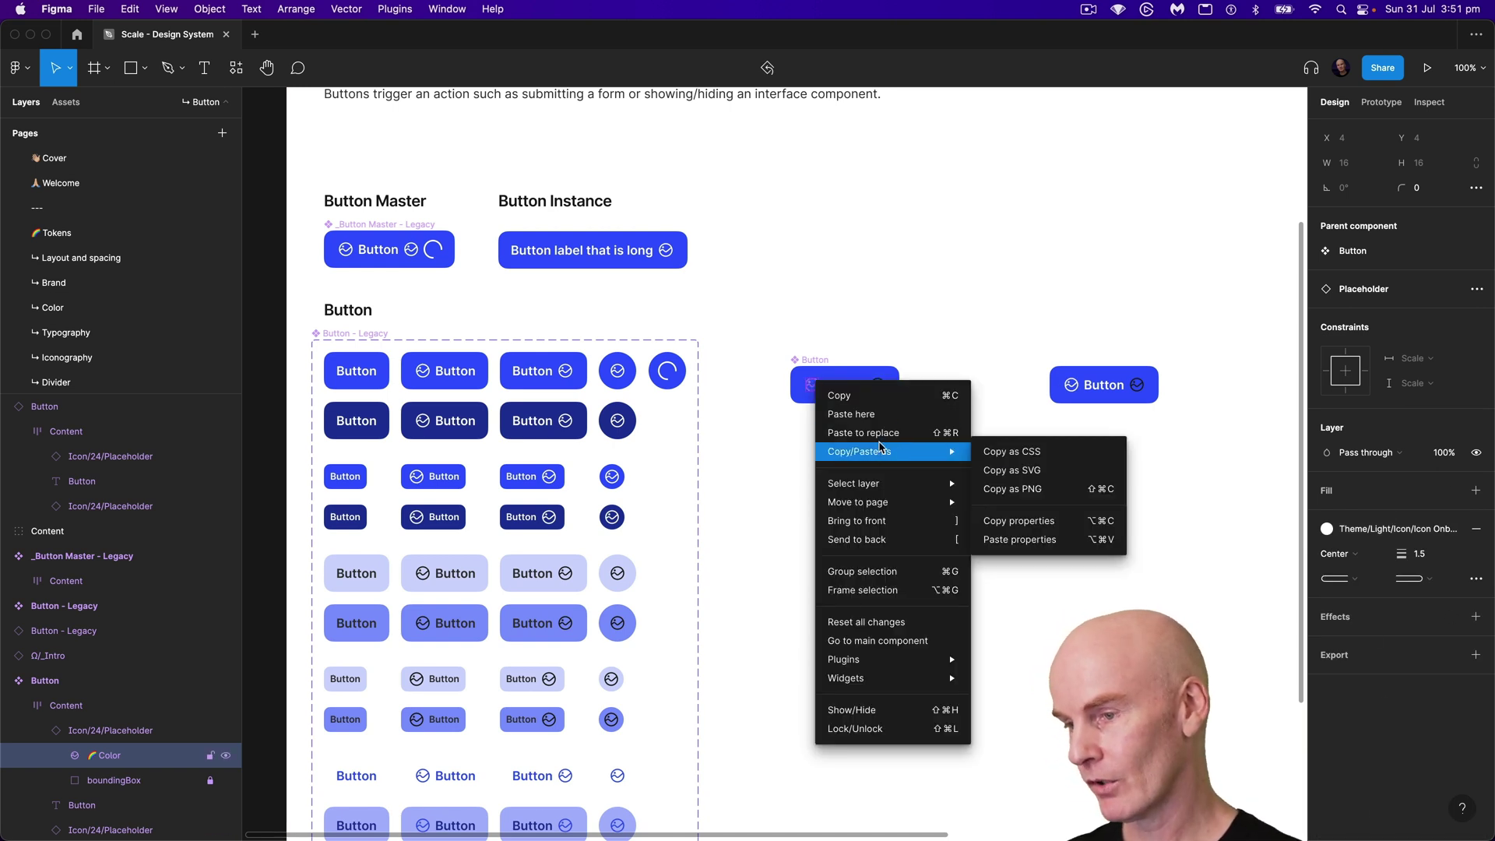
left_click(1020, 539)
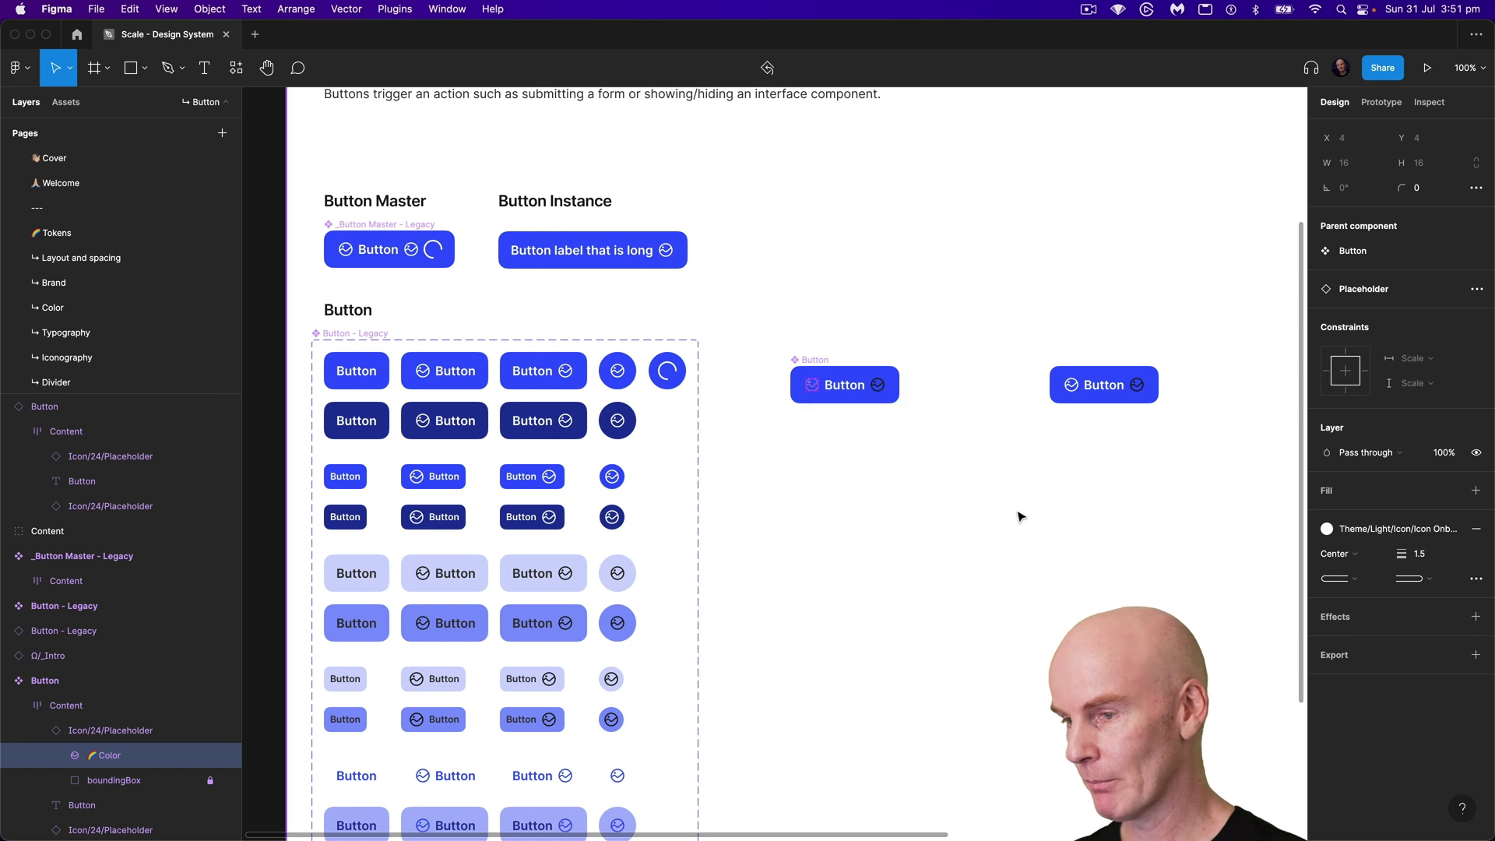
left_click(882, 389)
right_click(884, 391)
mouse_move(947, 459)
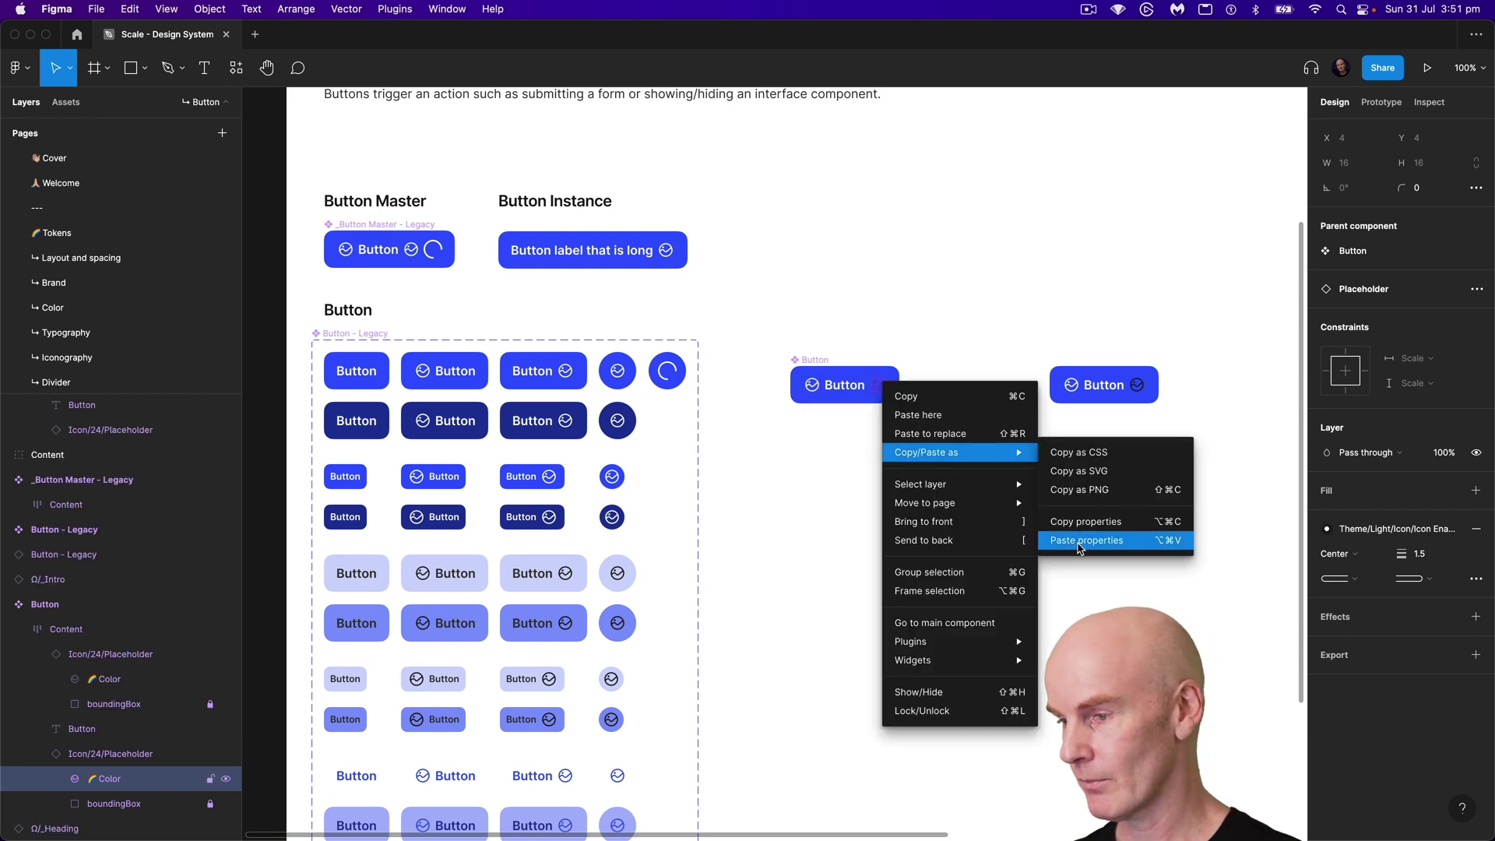
left_click(1081, 547)
key("Escape")
left_click(879, 384)
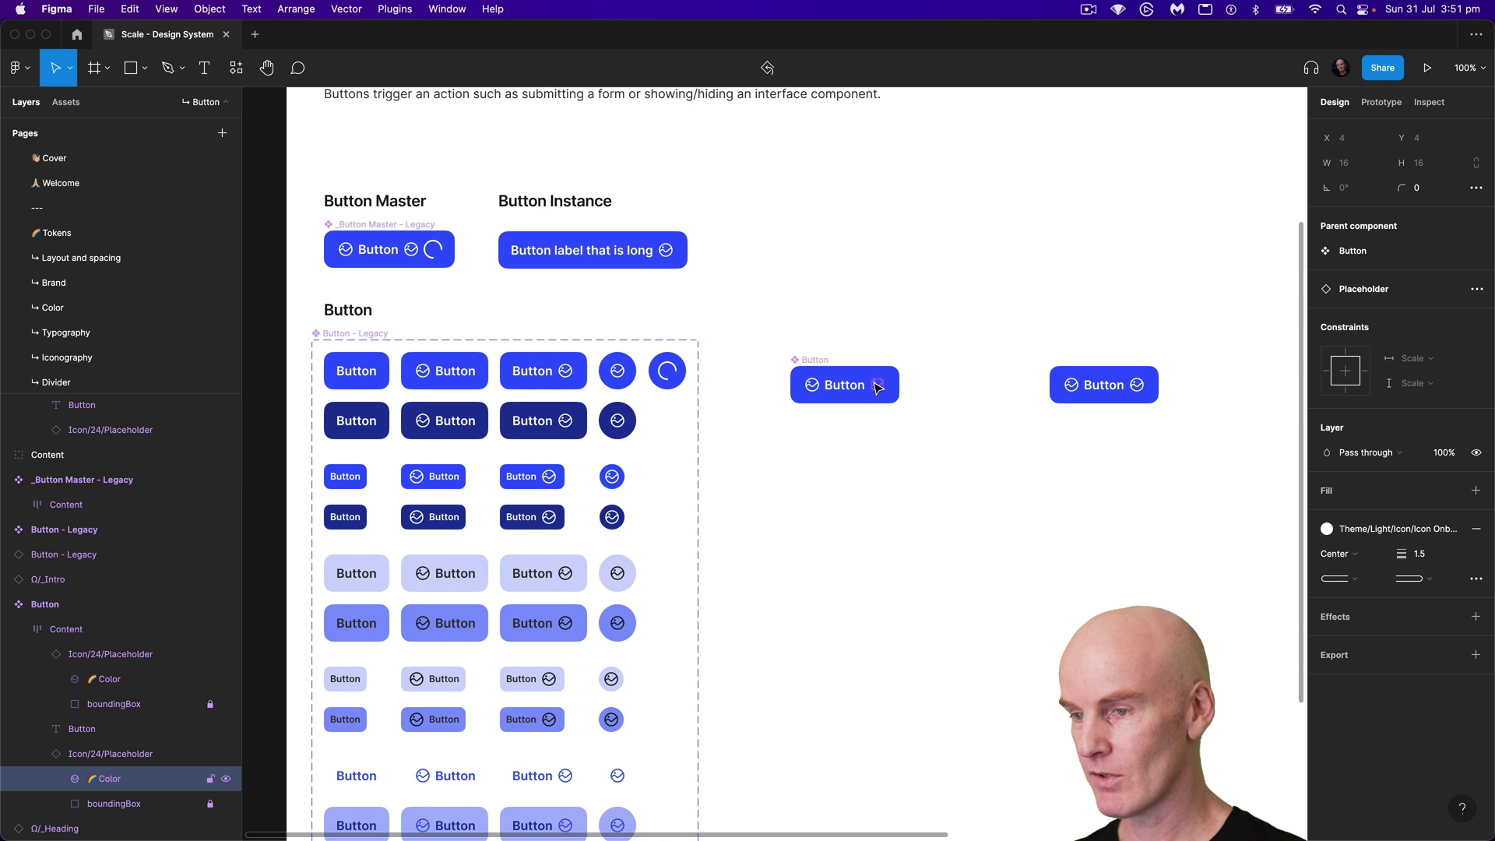
Step: Create a boolean visibility property named "Left Icon" with value True for the leading placeholder icon in the main Button
left_click(810, 386)
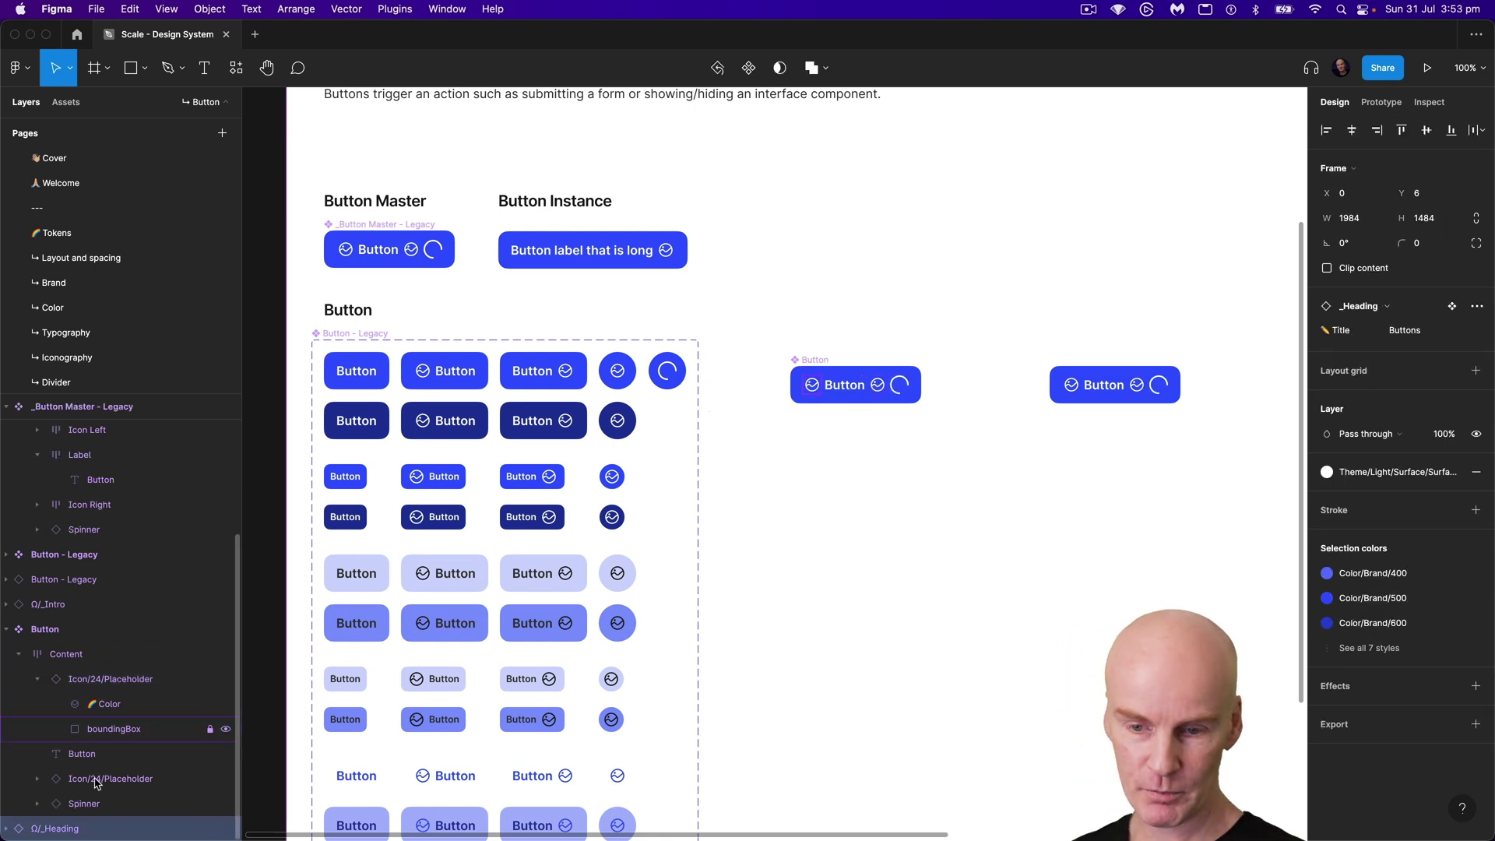
left_click(68, 675)
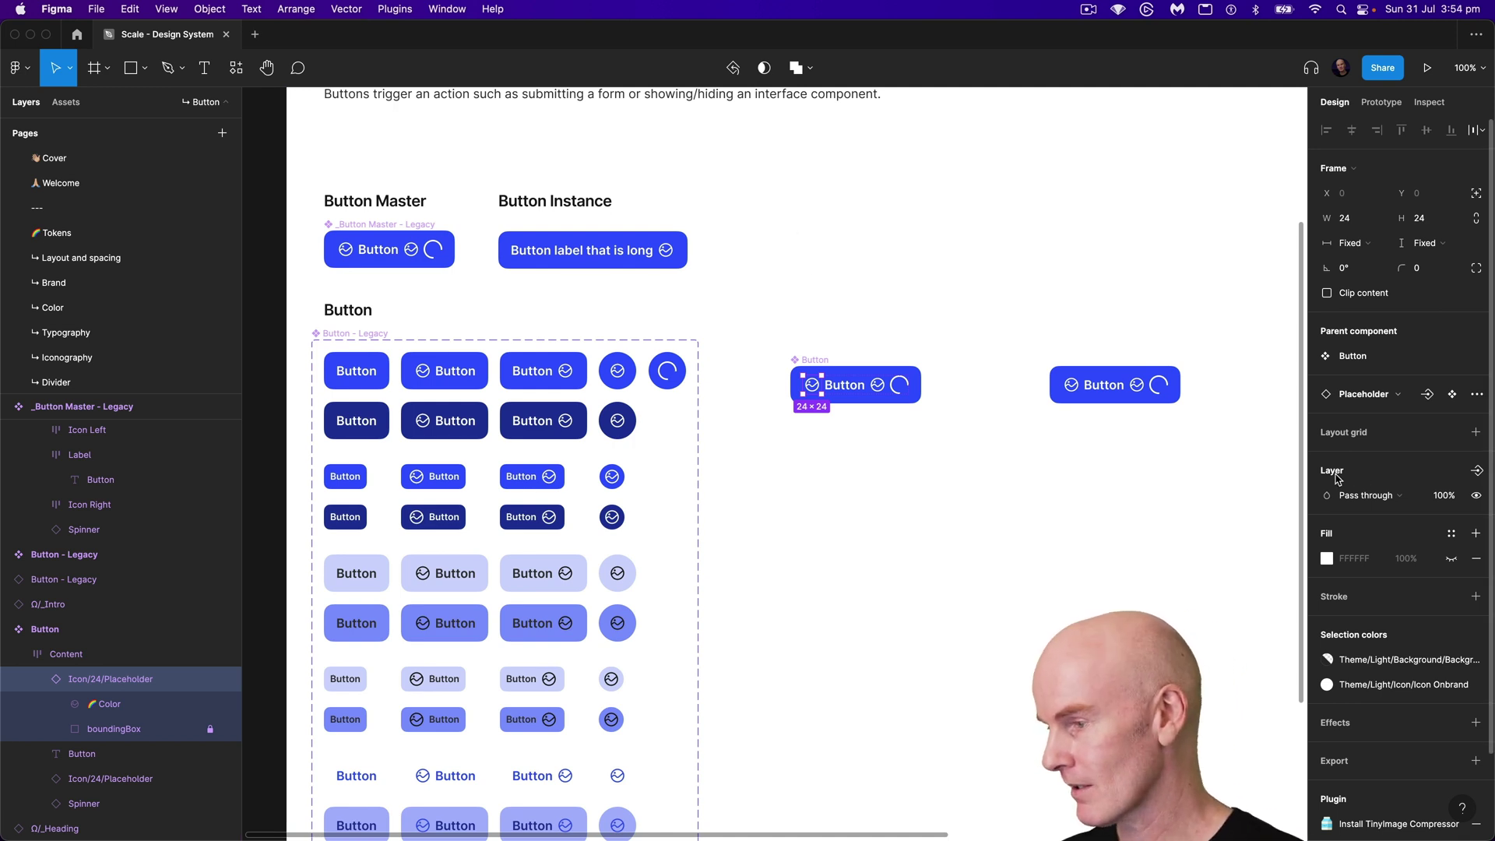
left_click(1477, 472)
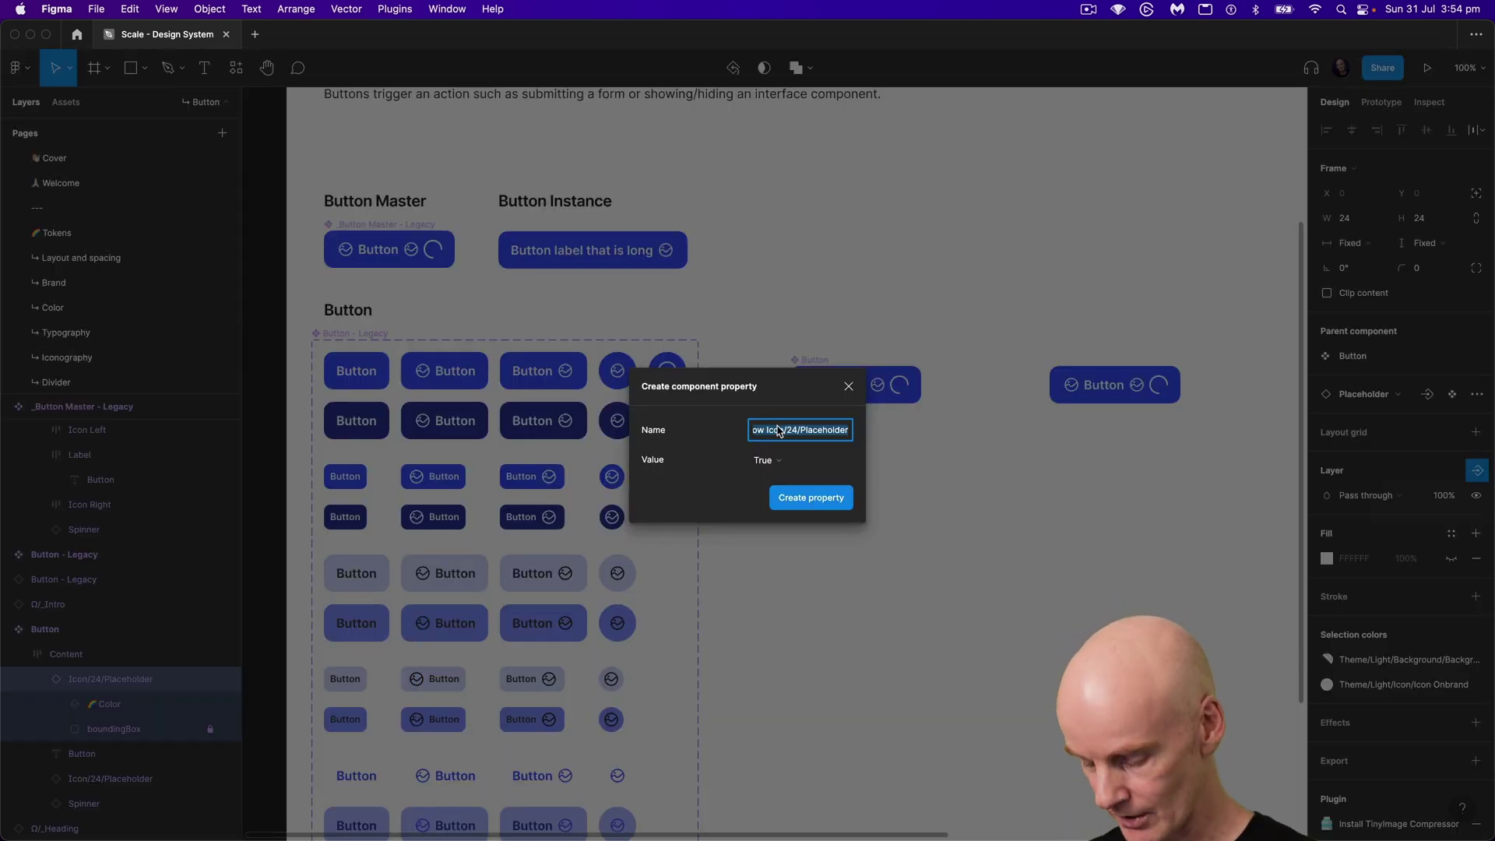
type("Left Ico")
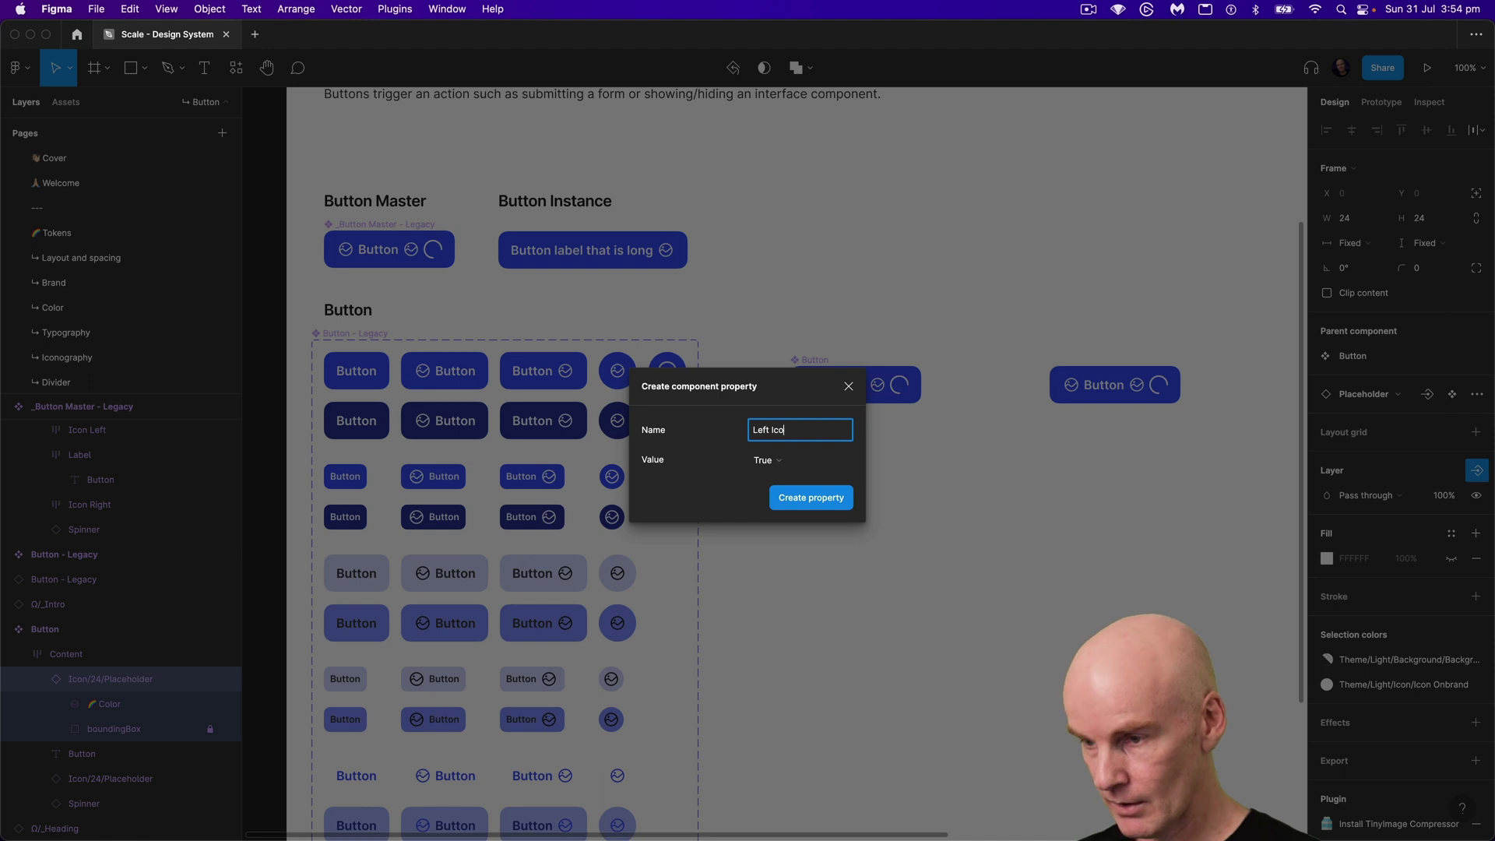
type("n")
left_click(815, 504)
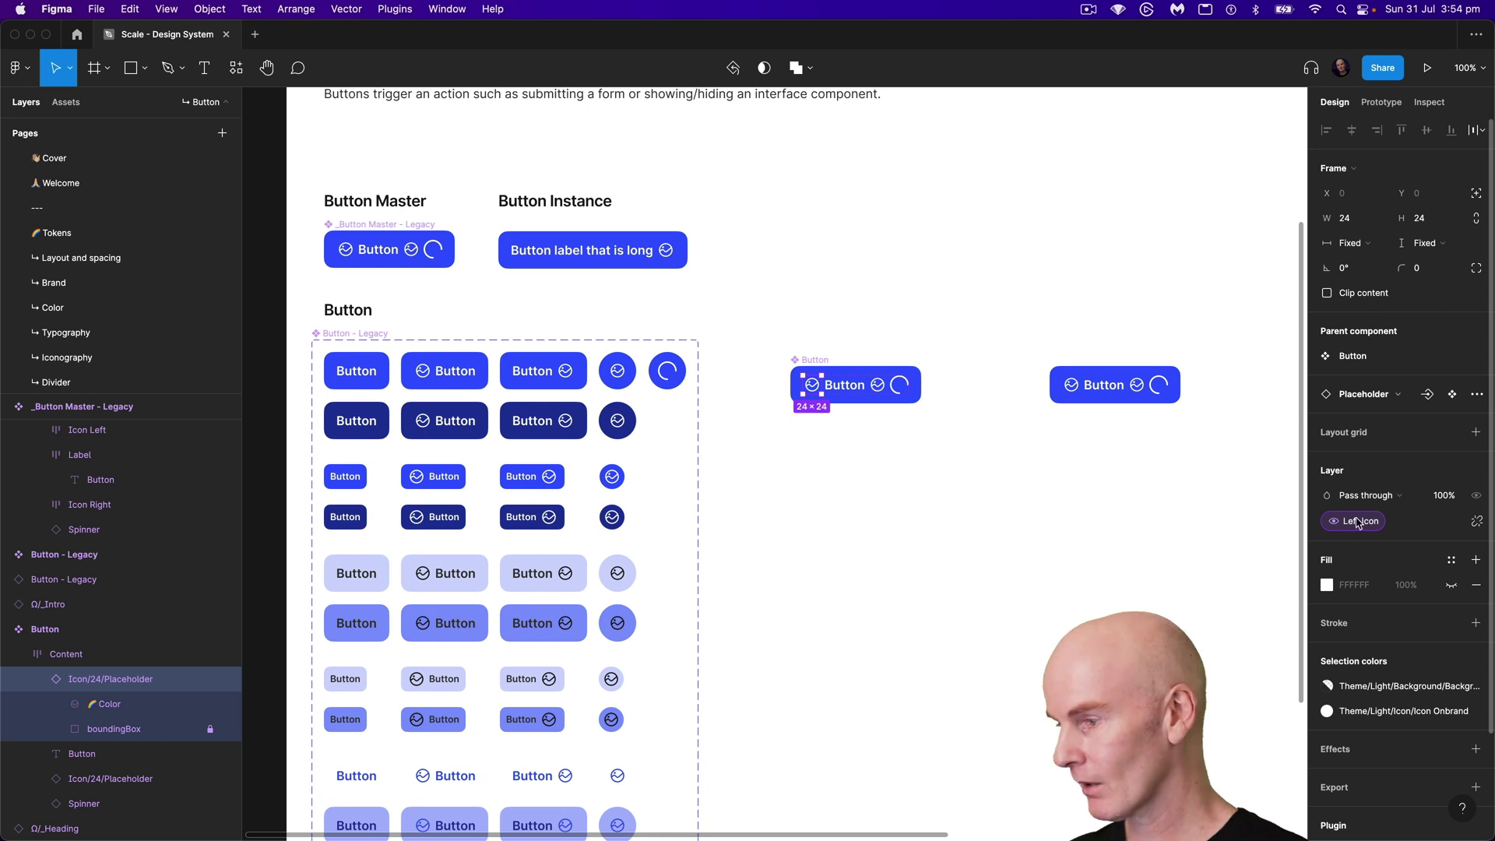
Step: Create an instance swap property named "↳ Left Icon Instance" with value Placeholder for the main Button's leading icon
left_click(1428, 395)
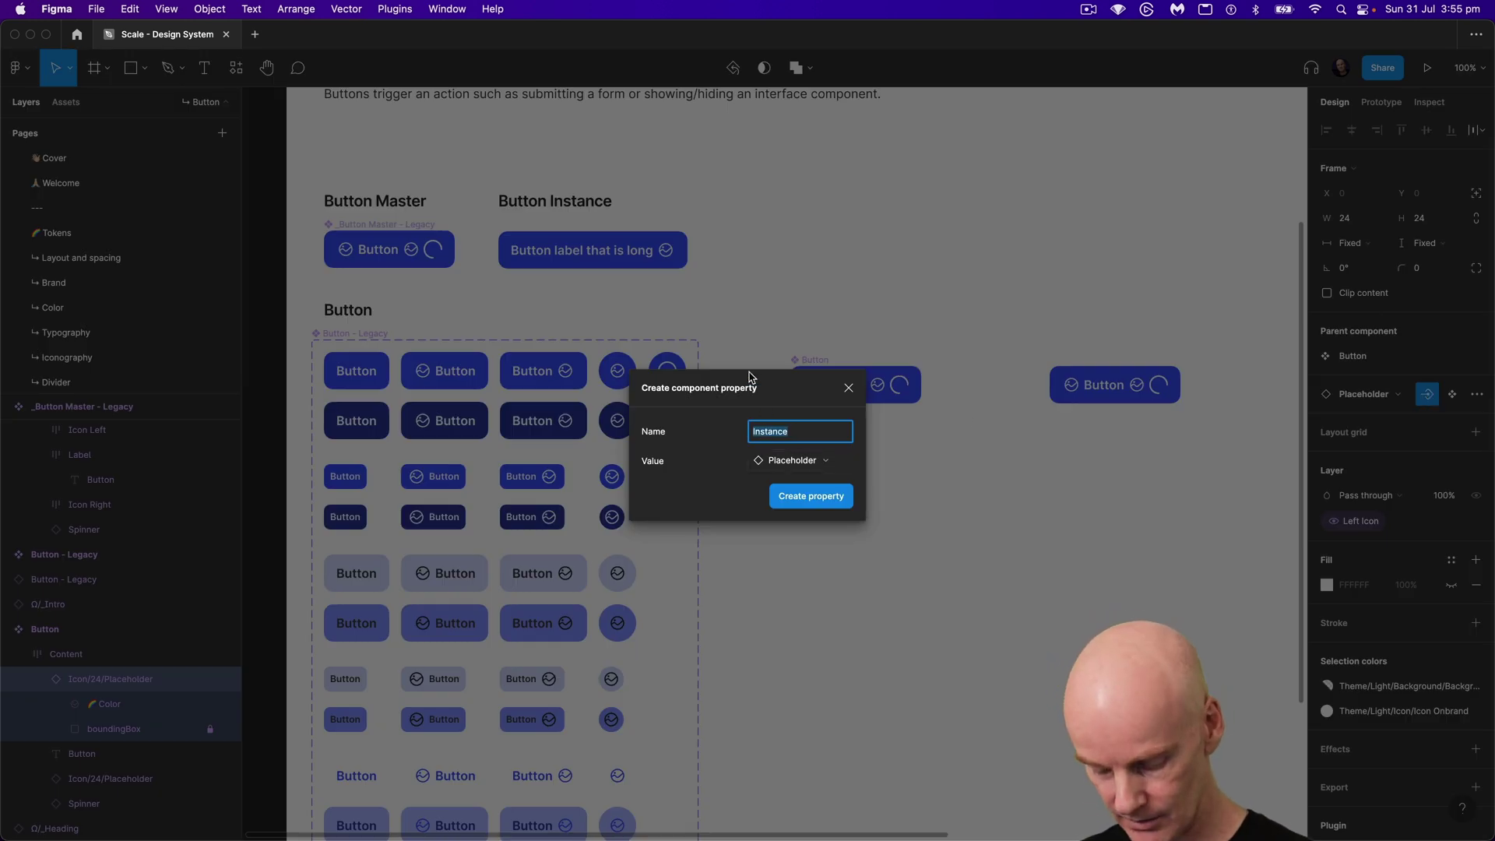
key("ctrl+super+space")
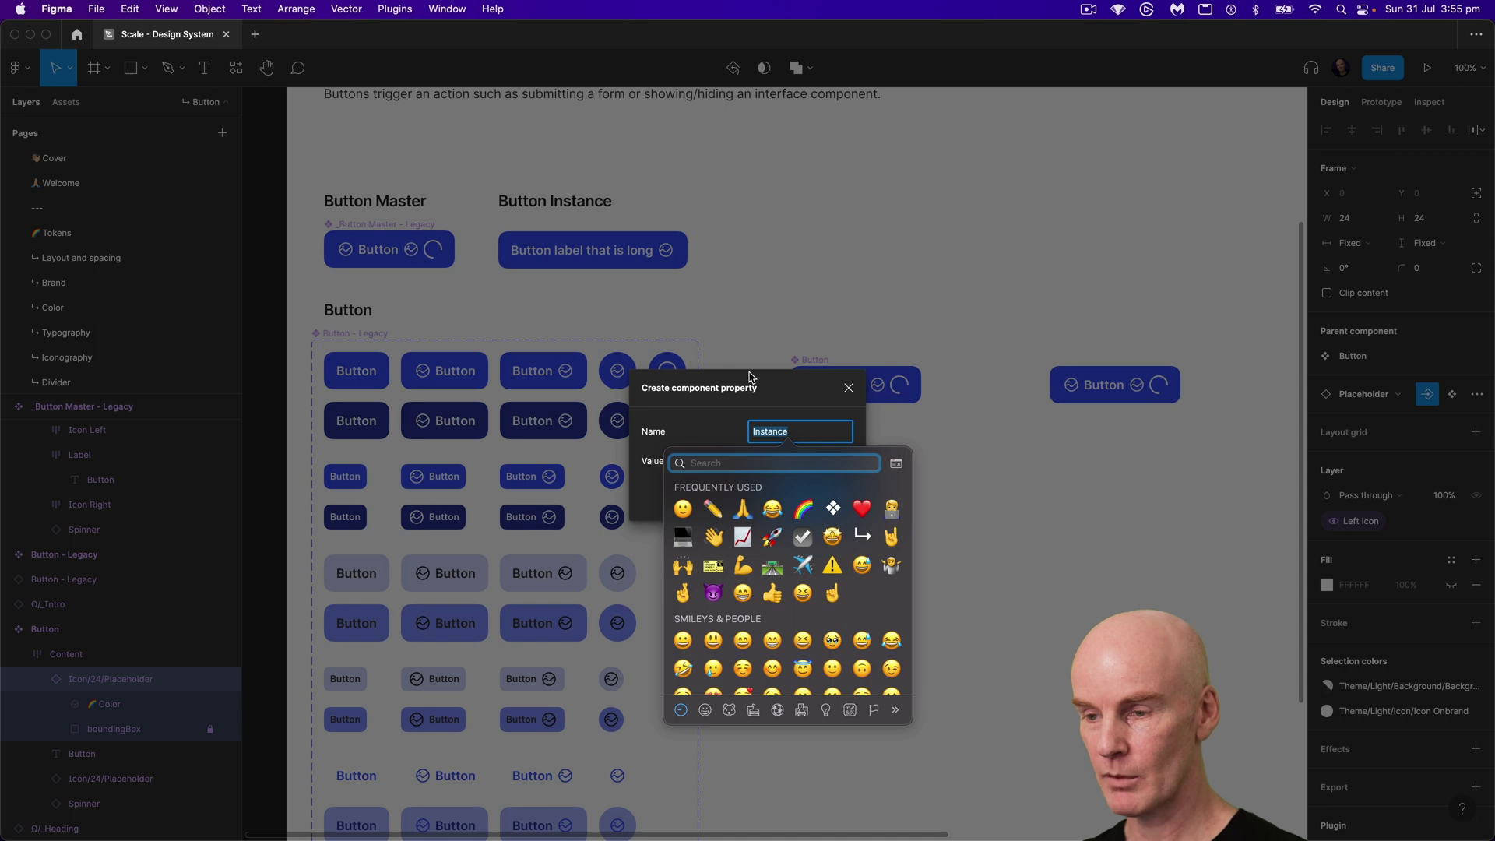
left_click(862, 537)
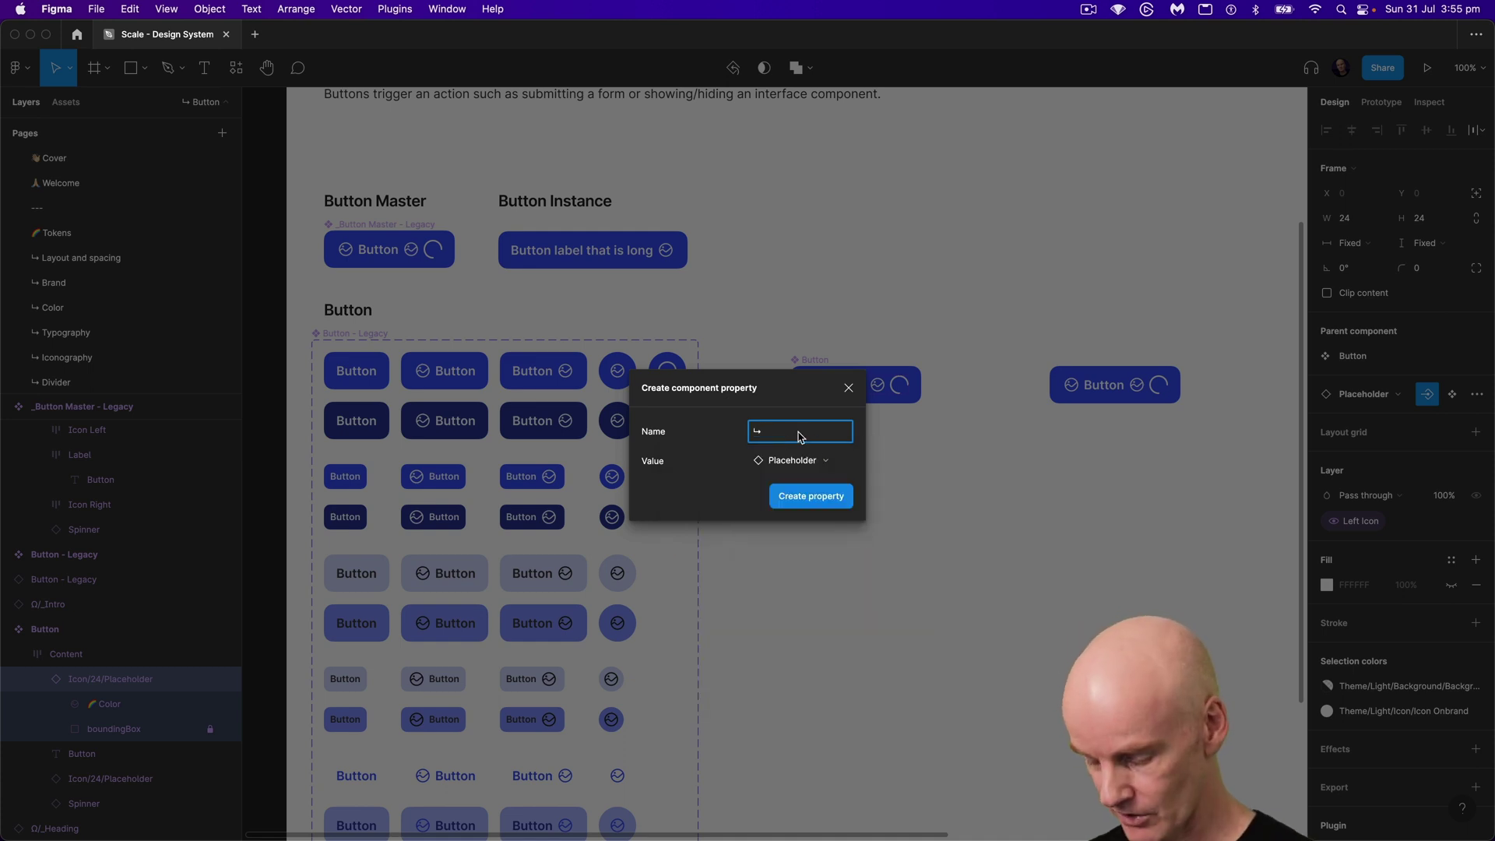
type("Left Icon Instance")
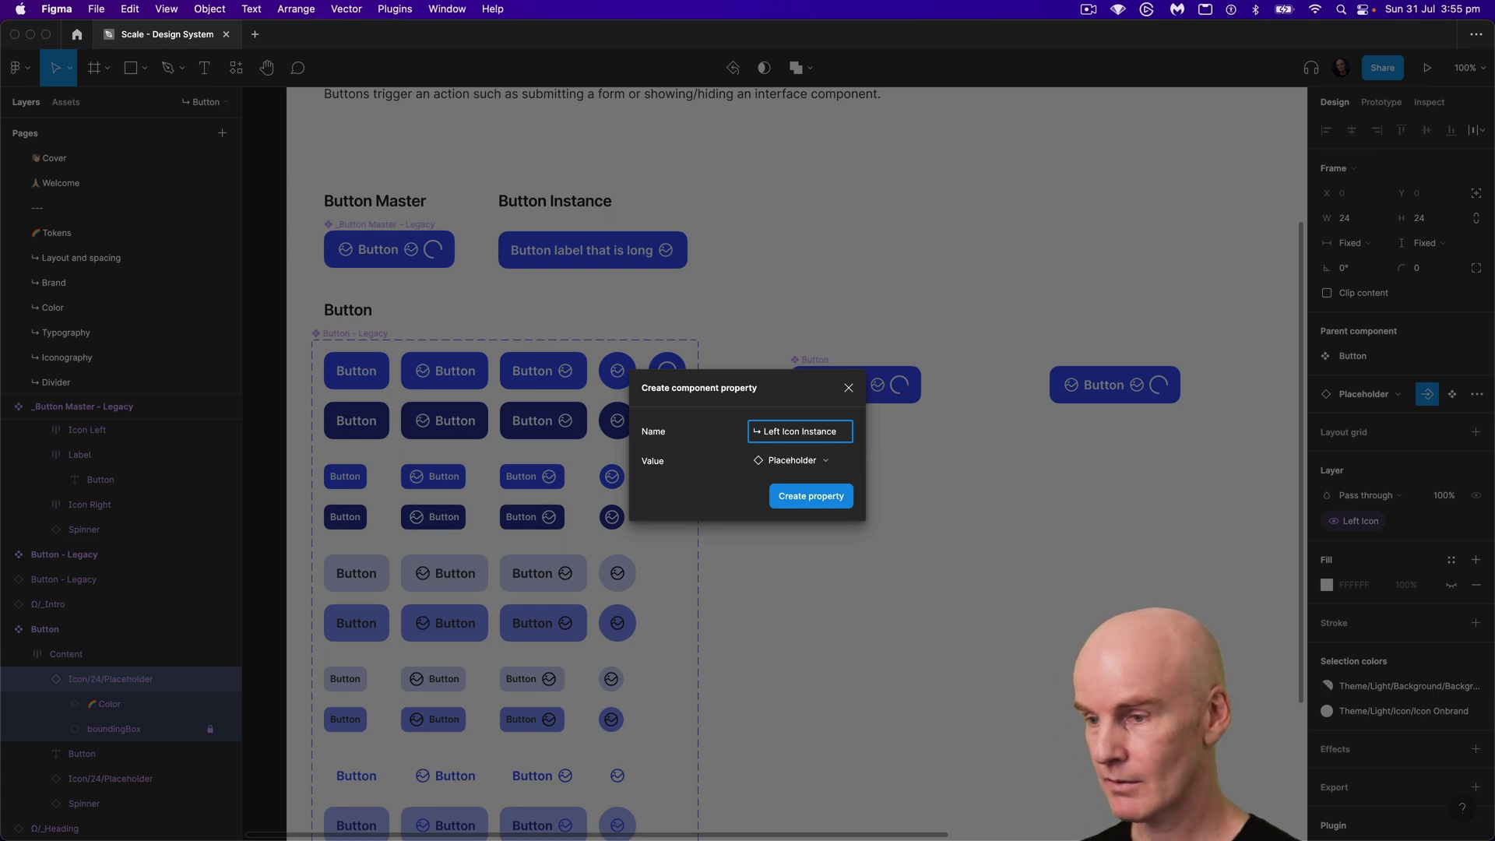
left_click(849, 501)
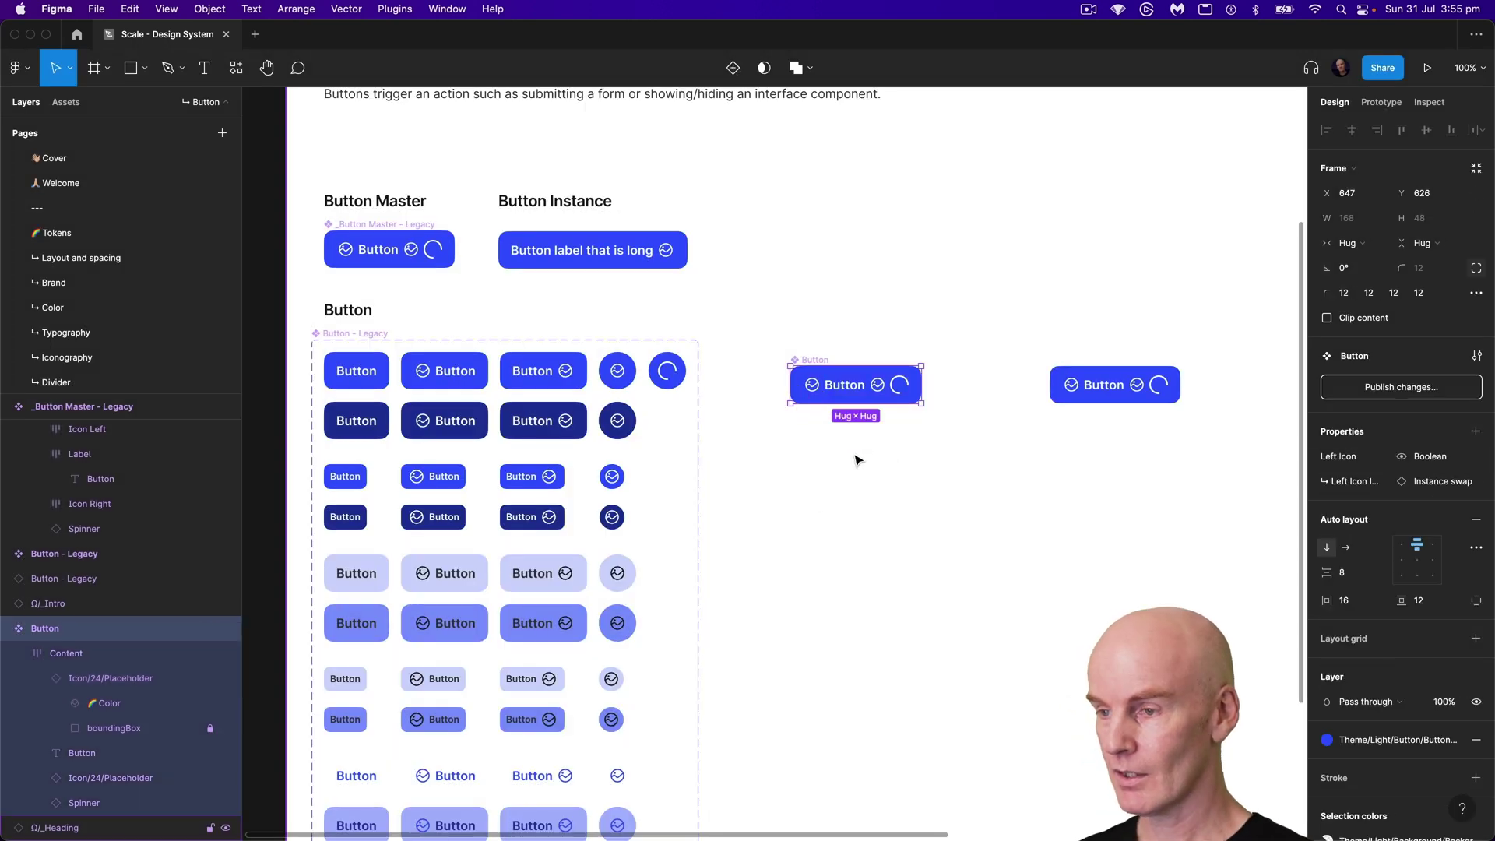
Step: Try the Left Icon toggle off and on in the Button instance and swap its left icon to Profile
left_click(1106, 385)
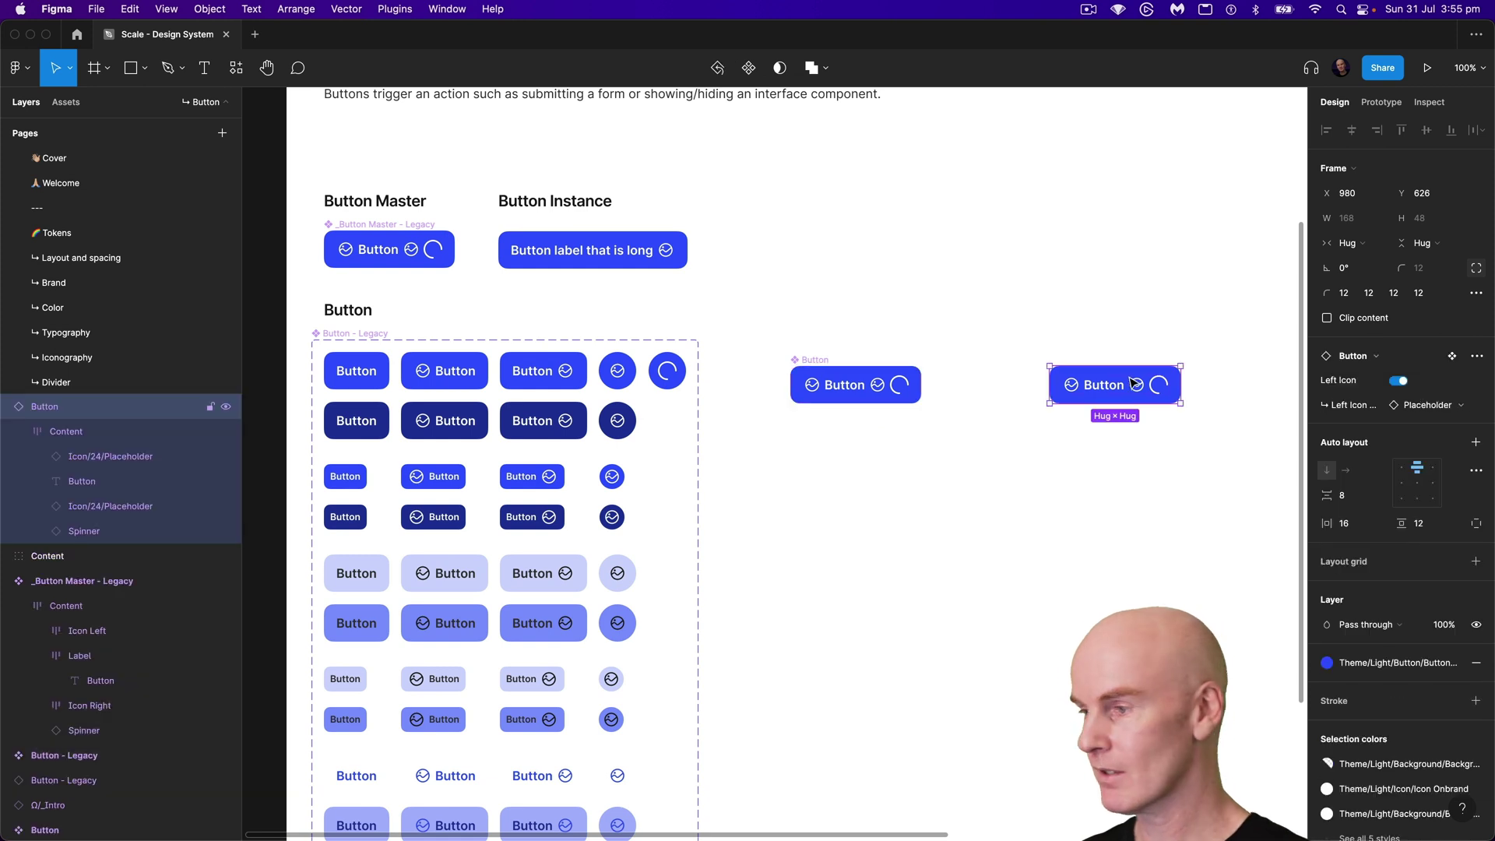
left_click(1397, 382)
left_click(1399, 381)
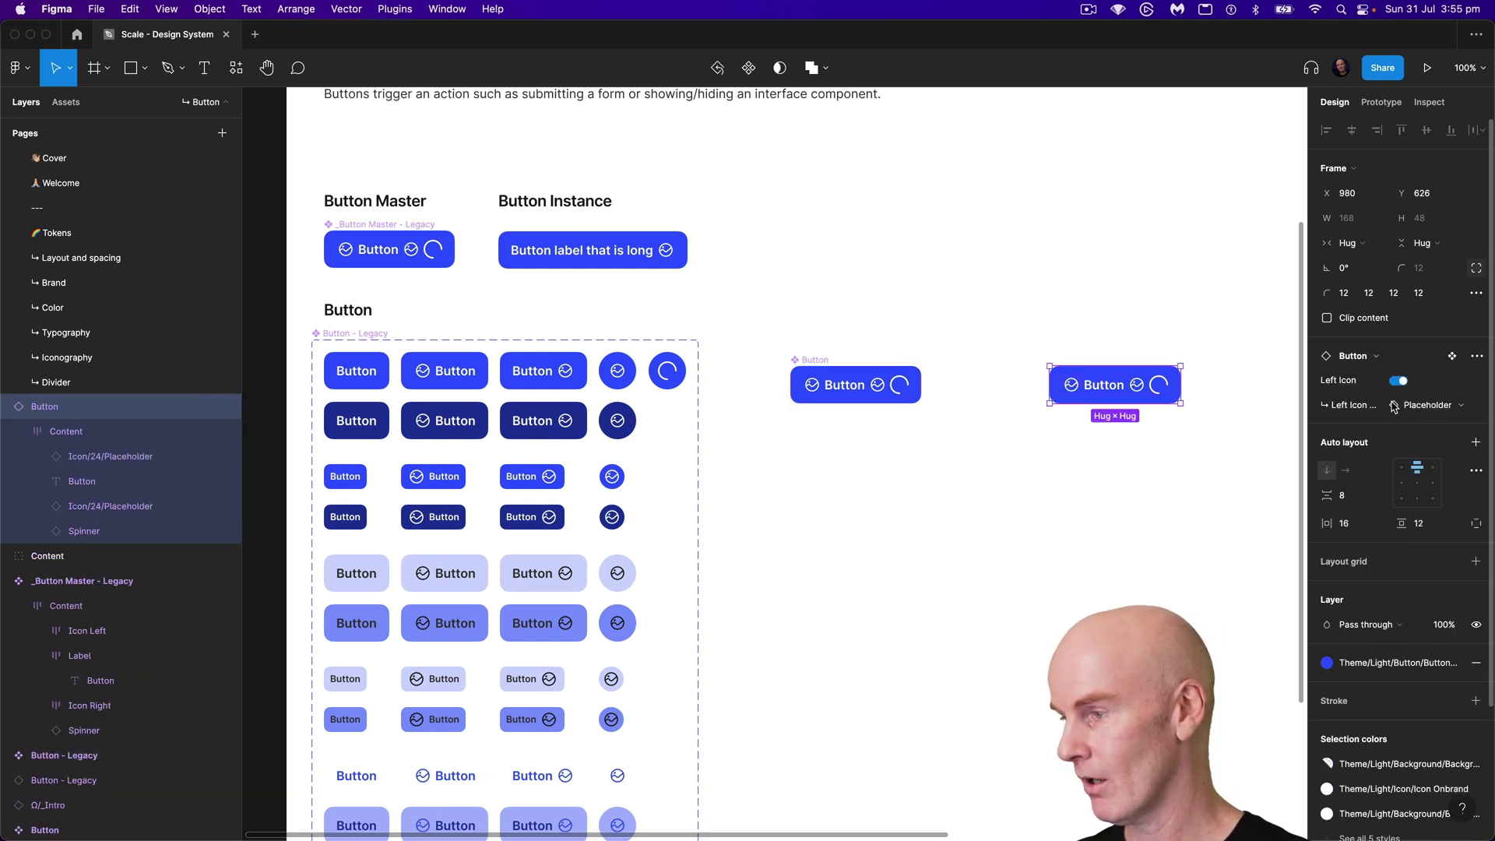
left_click(1421, 408)
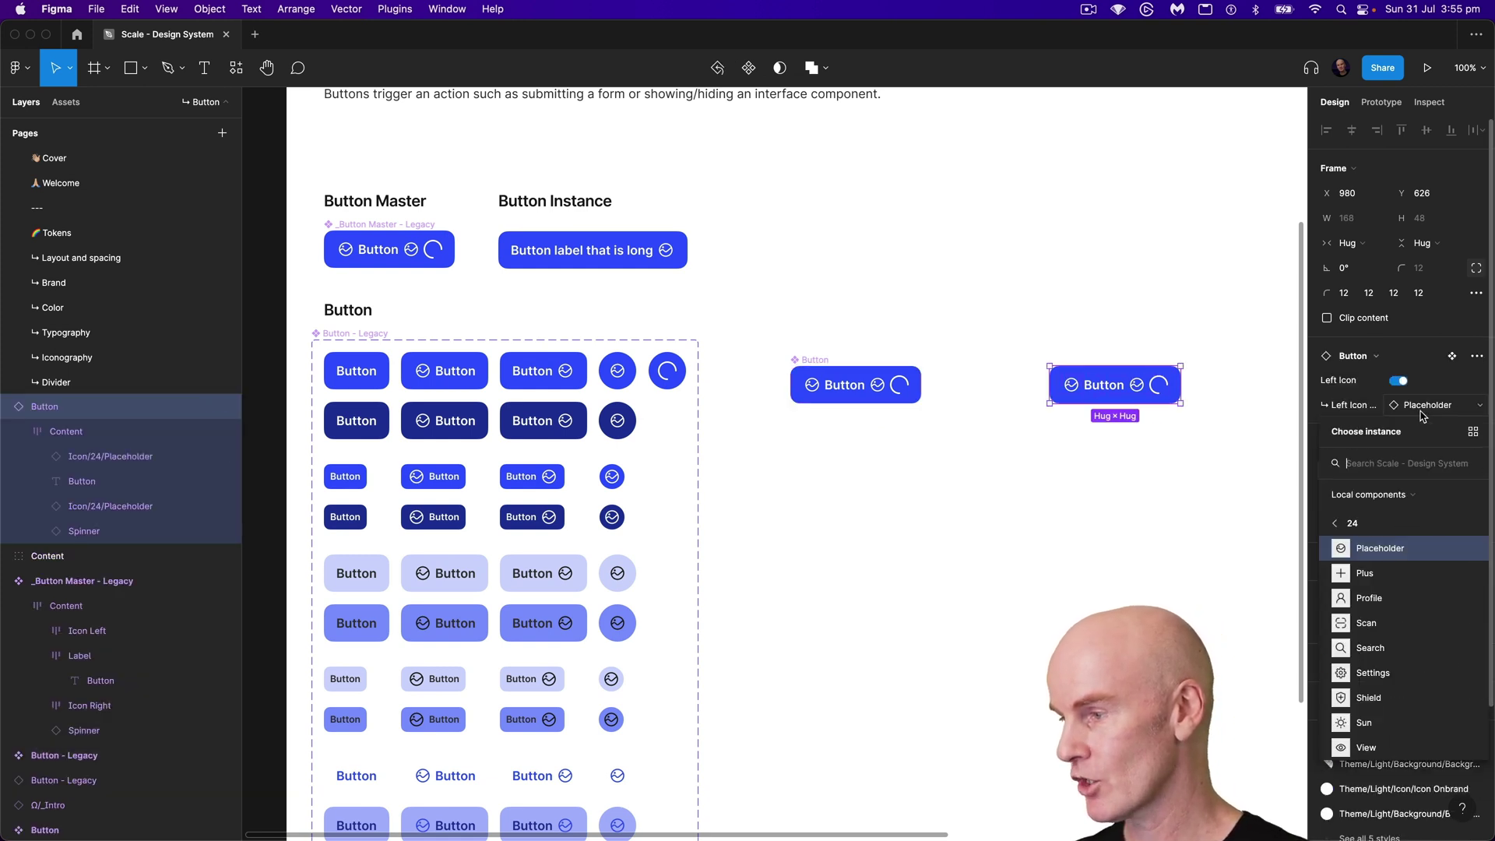
left_click(1364, 600)
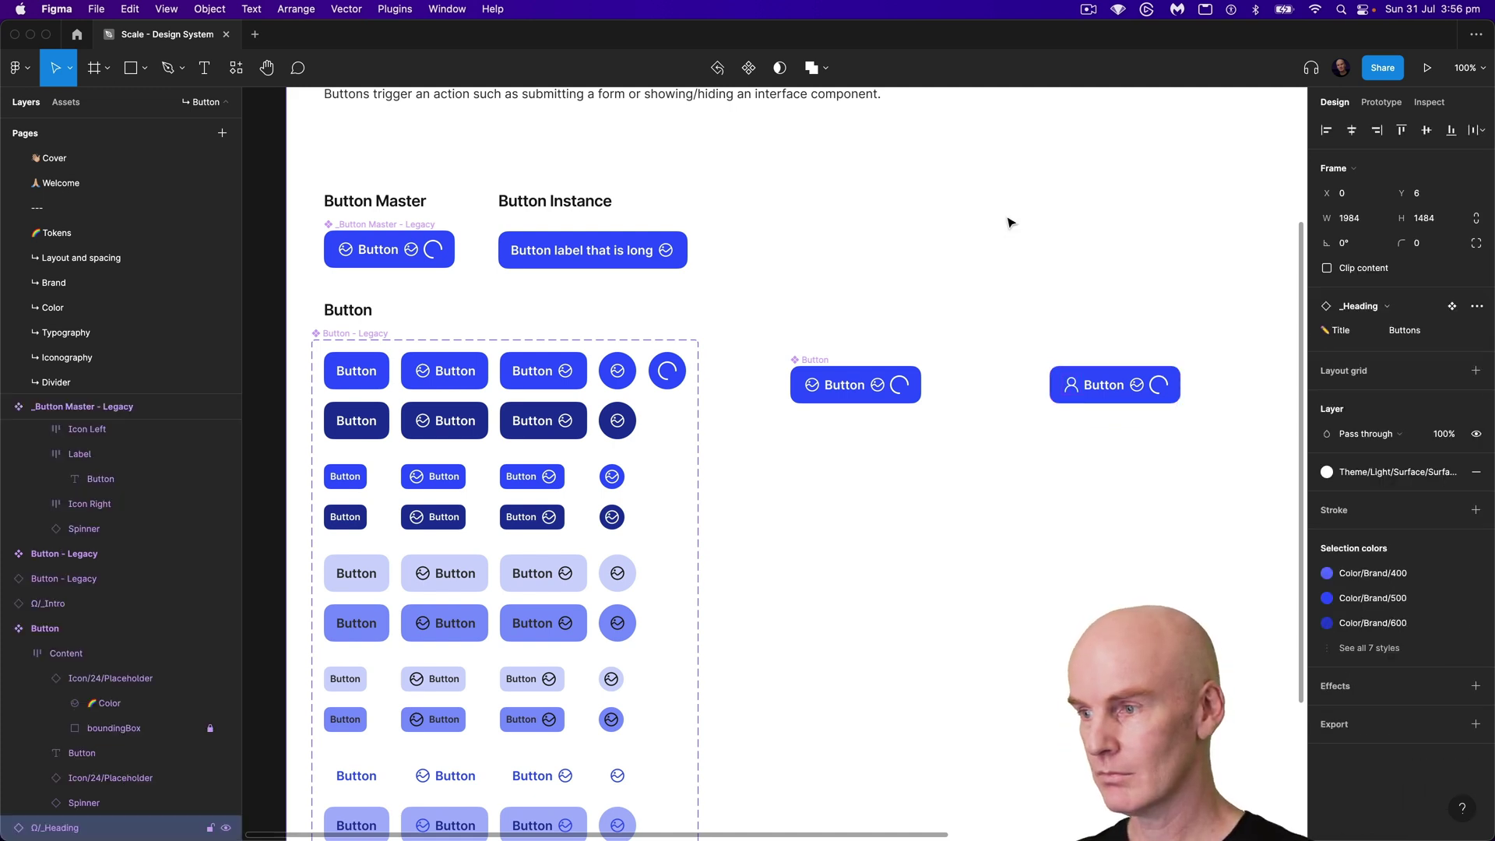
left_click(898, 354)
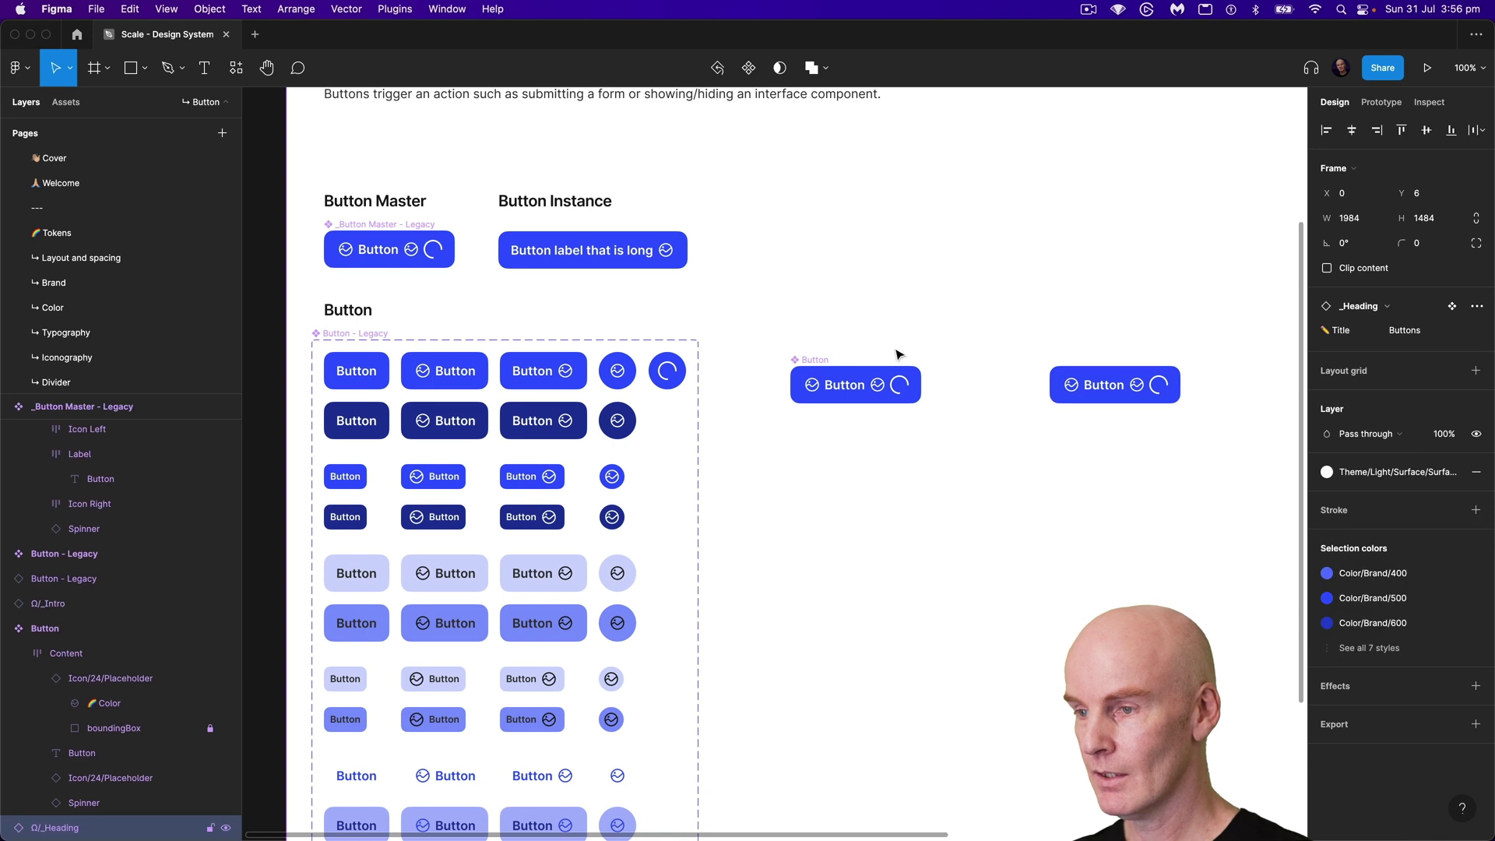
Step: Create a boolean visibility property named "Right Icon" with value True for the trailing placeholder icon in the main Button
left_click(877, 385, "super")
left_click(96, 783)
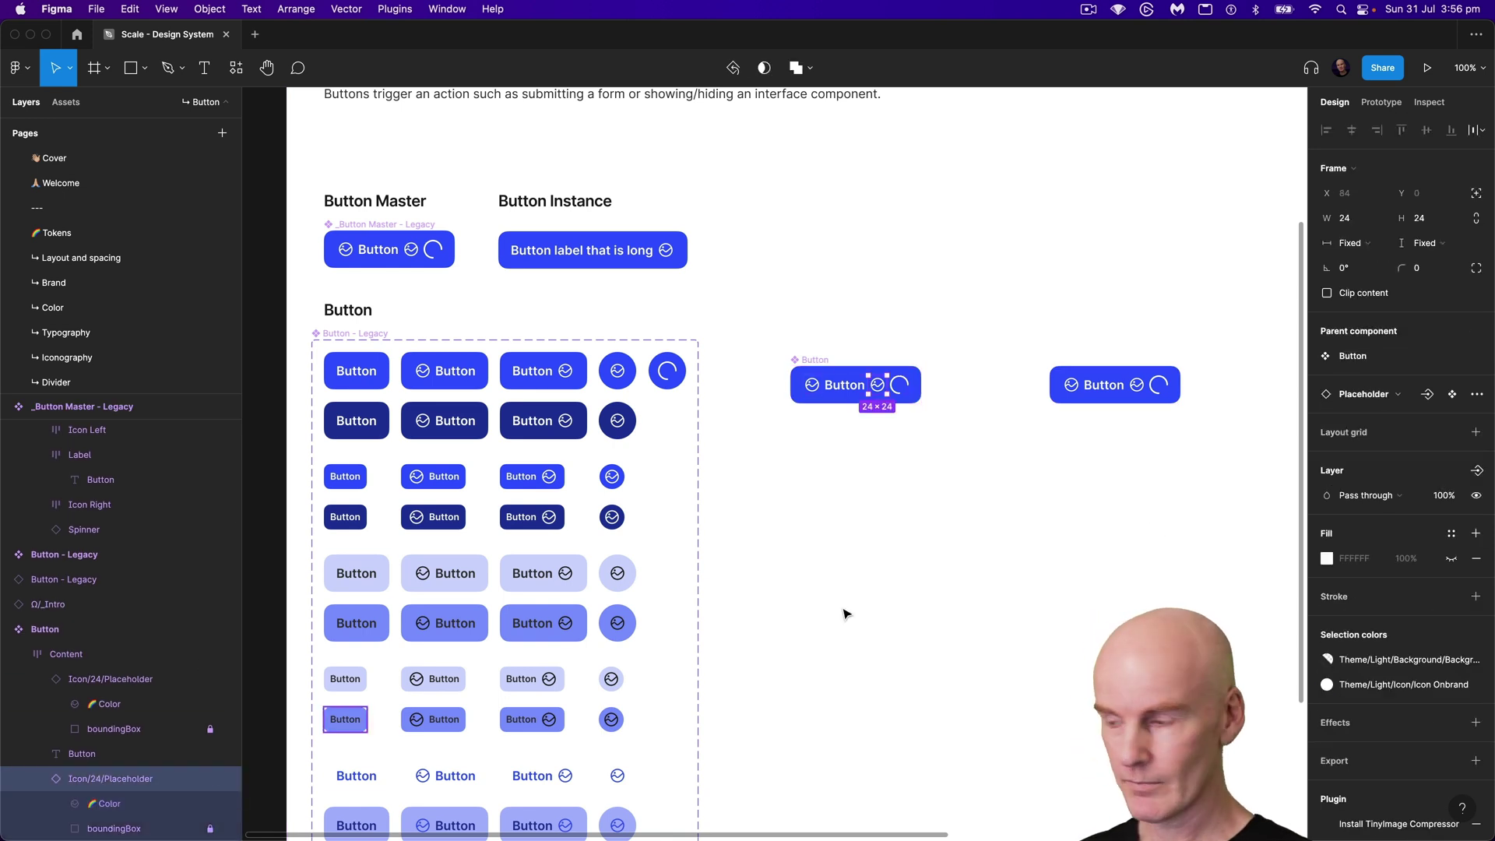
left_click(1478, 472)
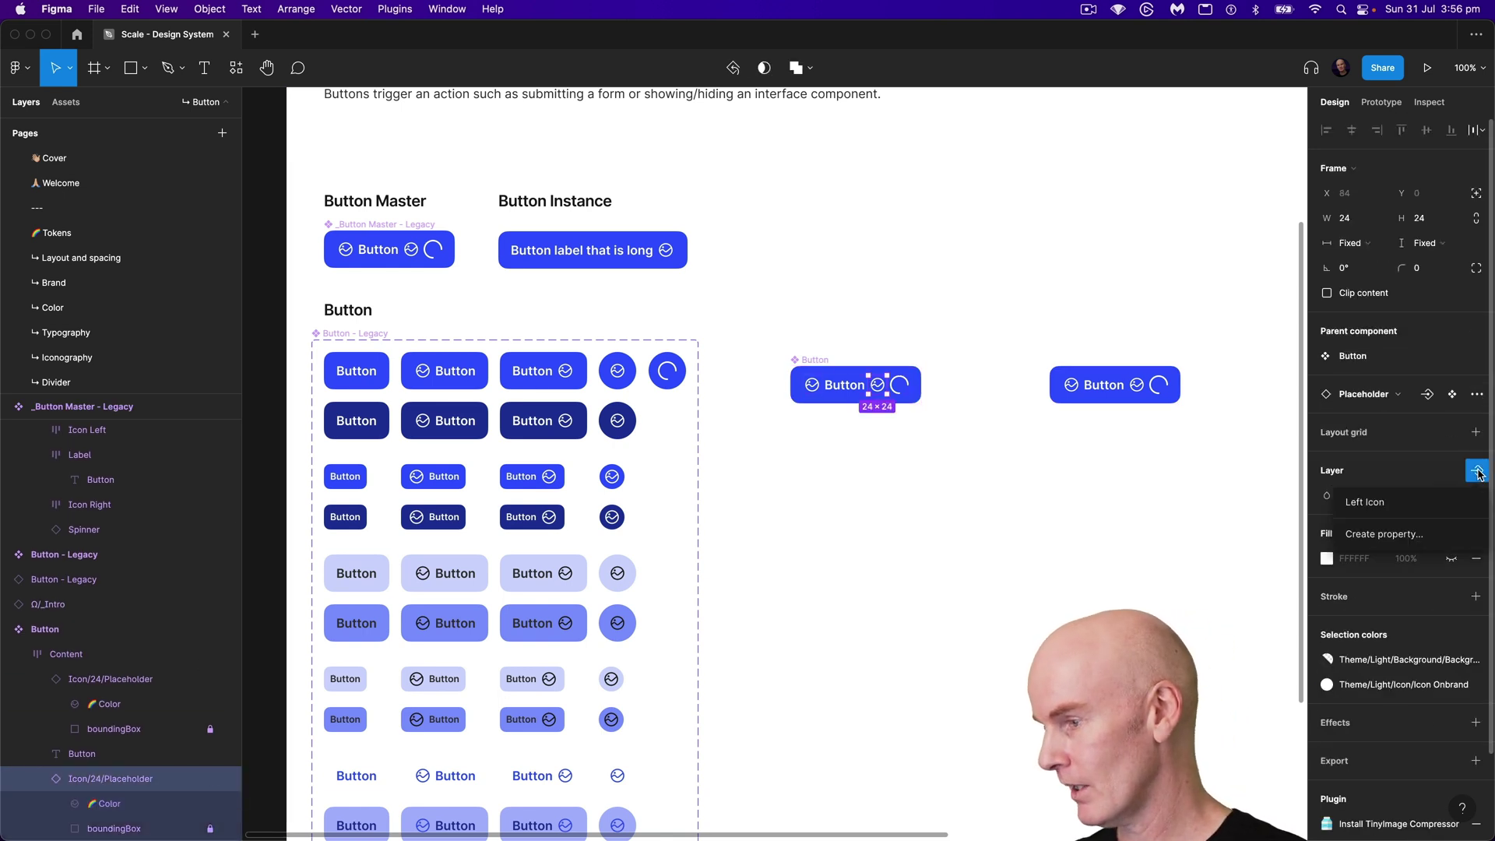
left_click(1378, 539)
type("Right Icon")
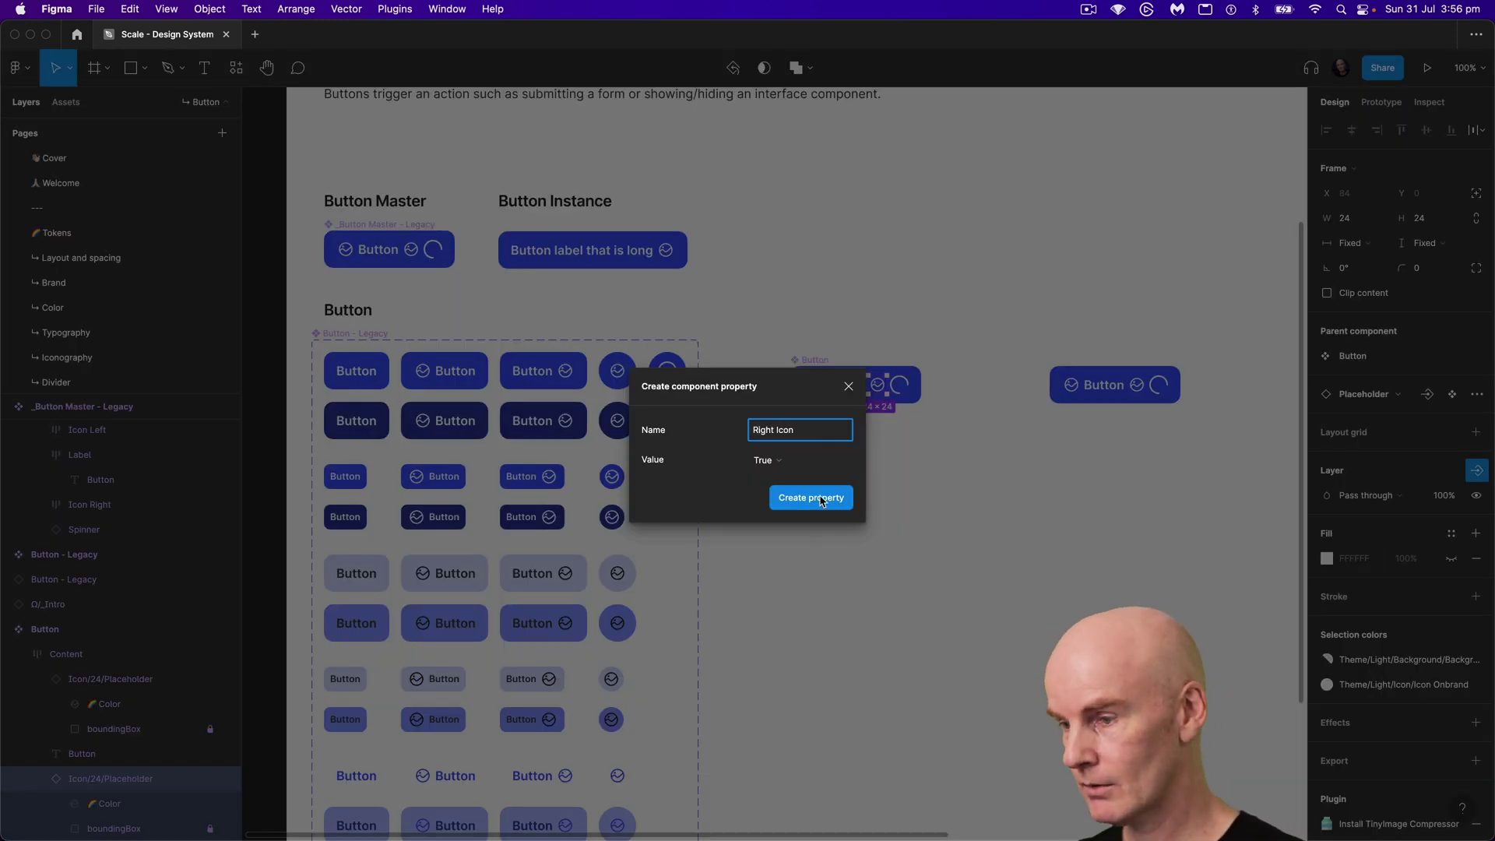
left_click(822, 501)
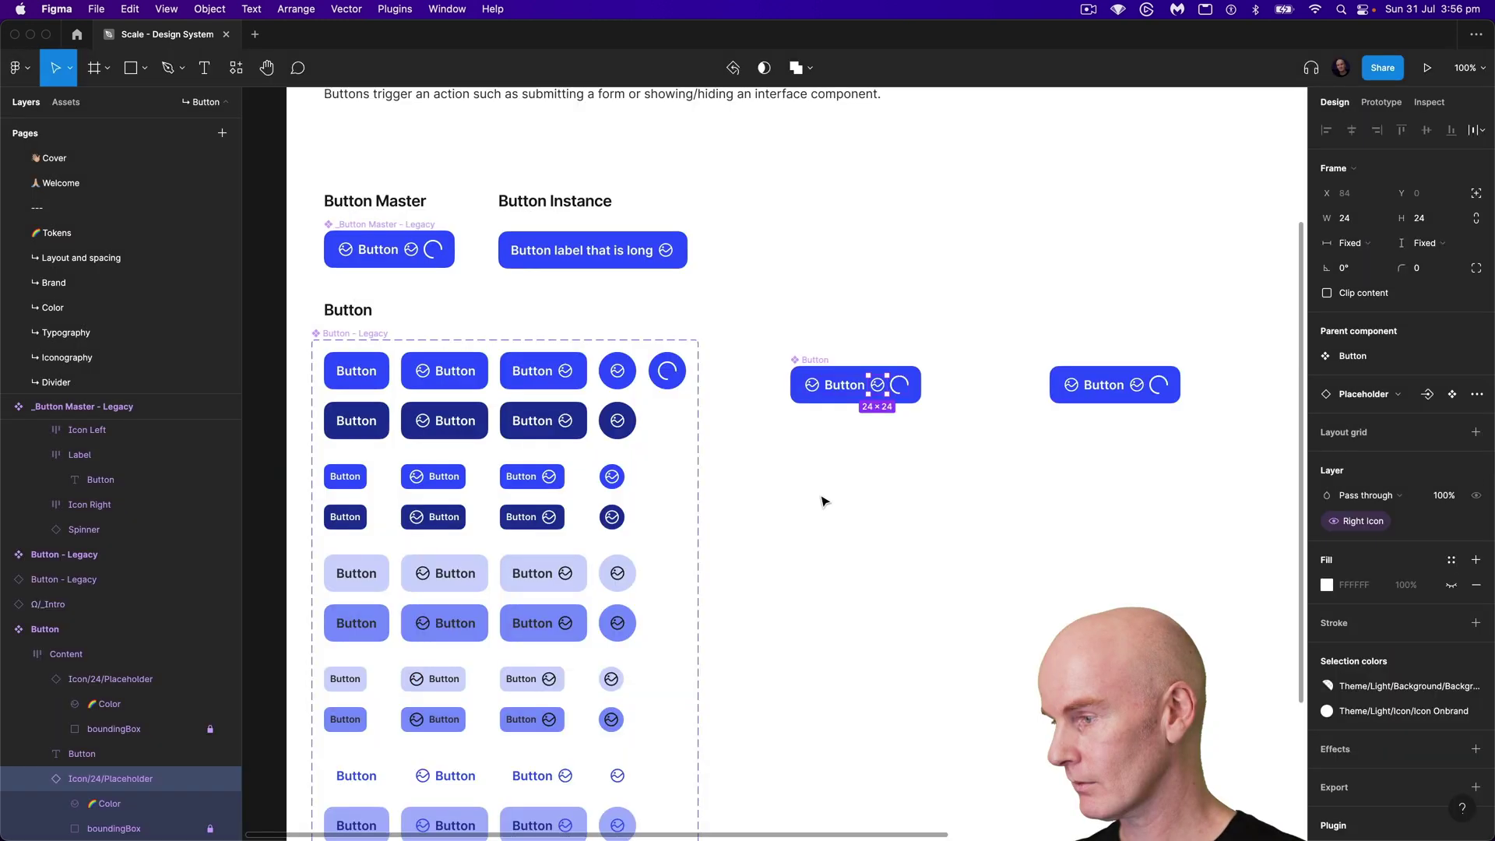
Step: Create an instance swap property named "↳ Right Icon Instance" with value Placeholder for the main Button's trailing icon
left_click(1427, 395)
left_click(1405, 462)
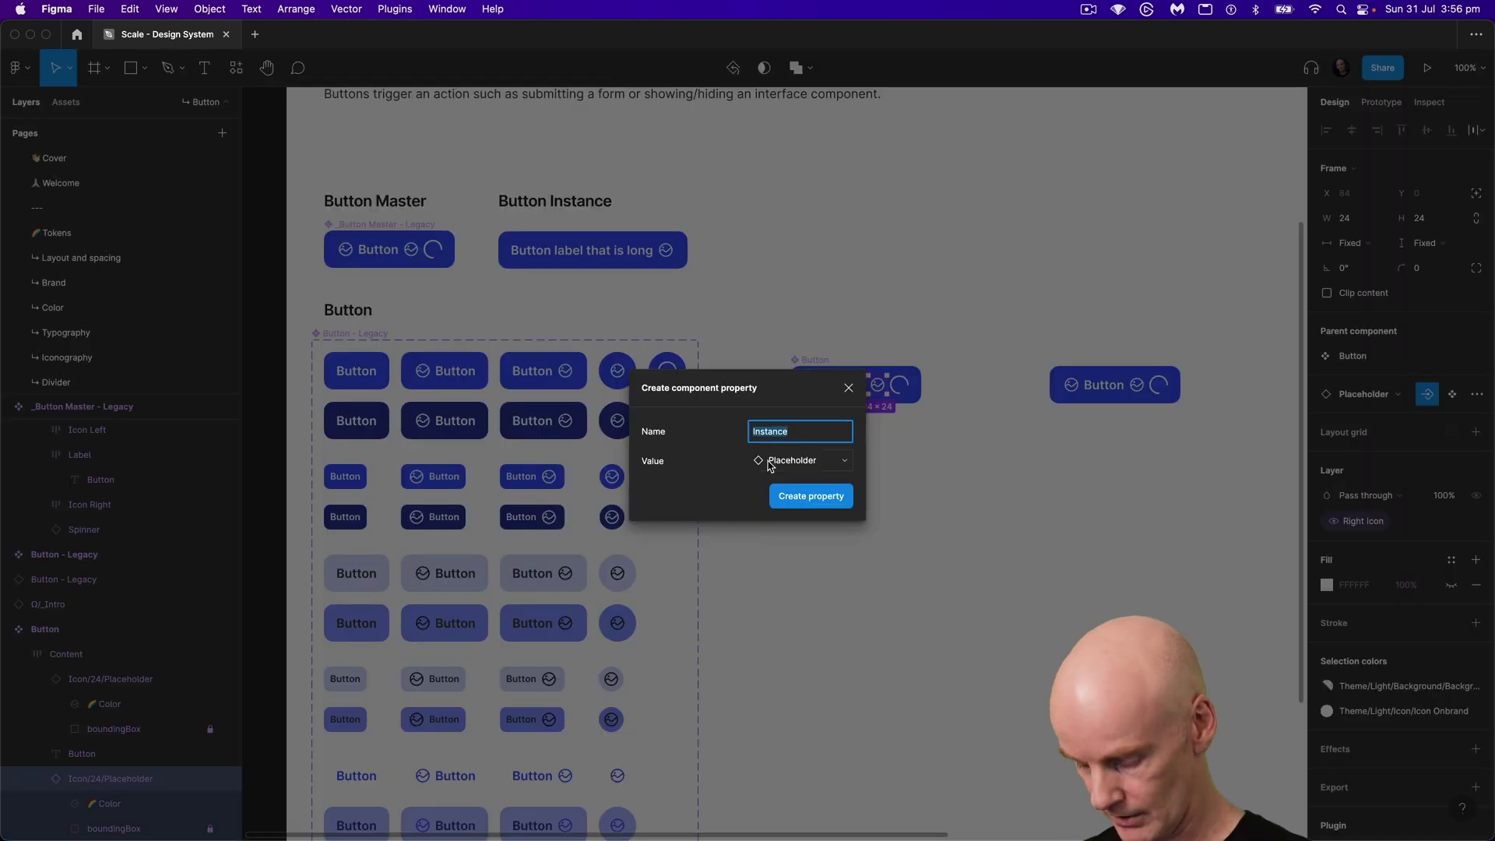
key("ctrl+super+space")
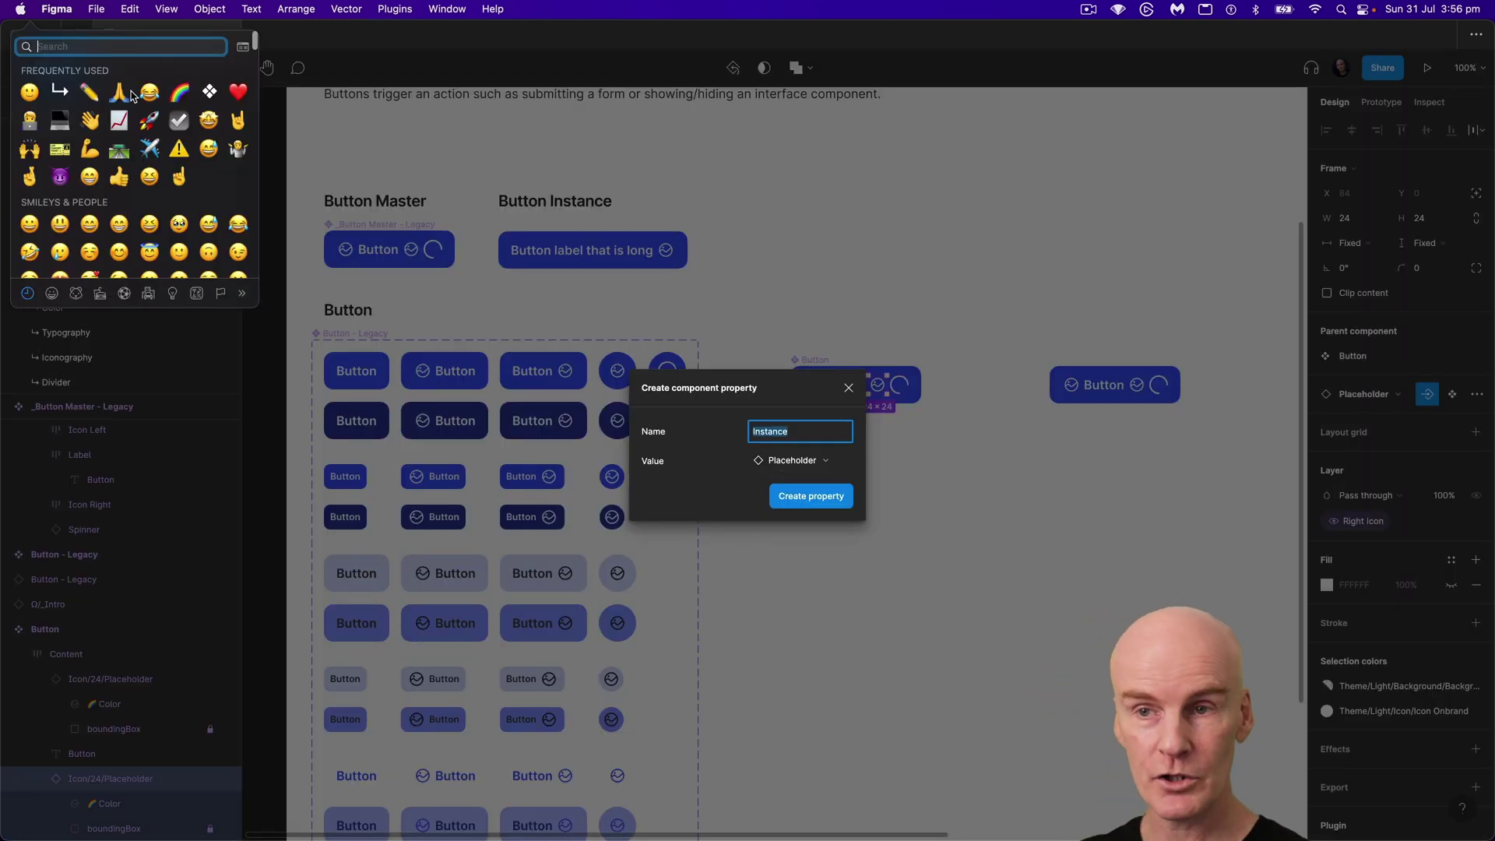
key("Escape")
type("↳")
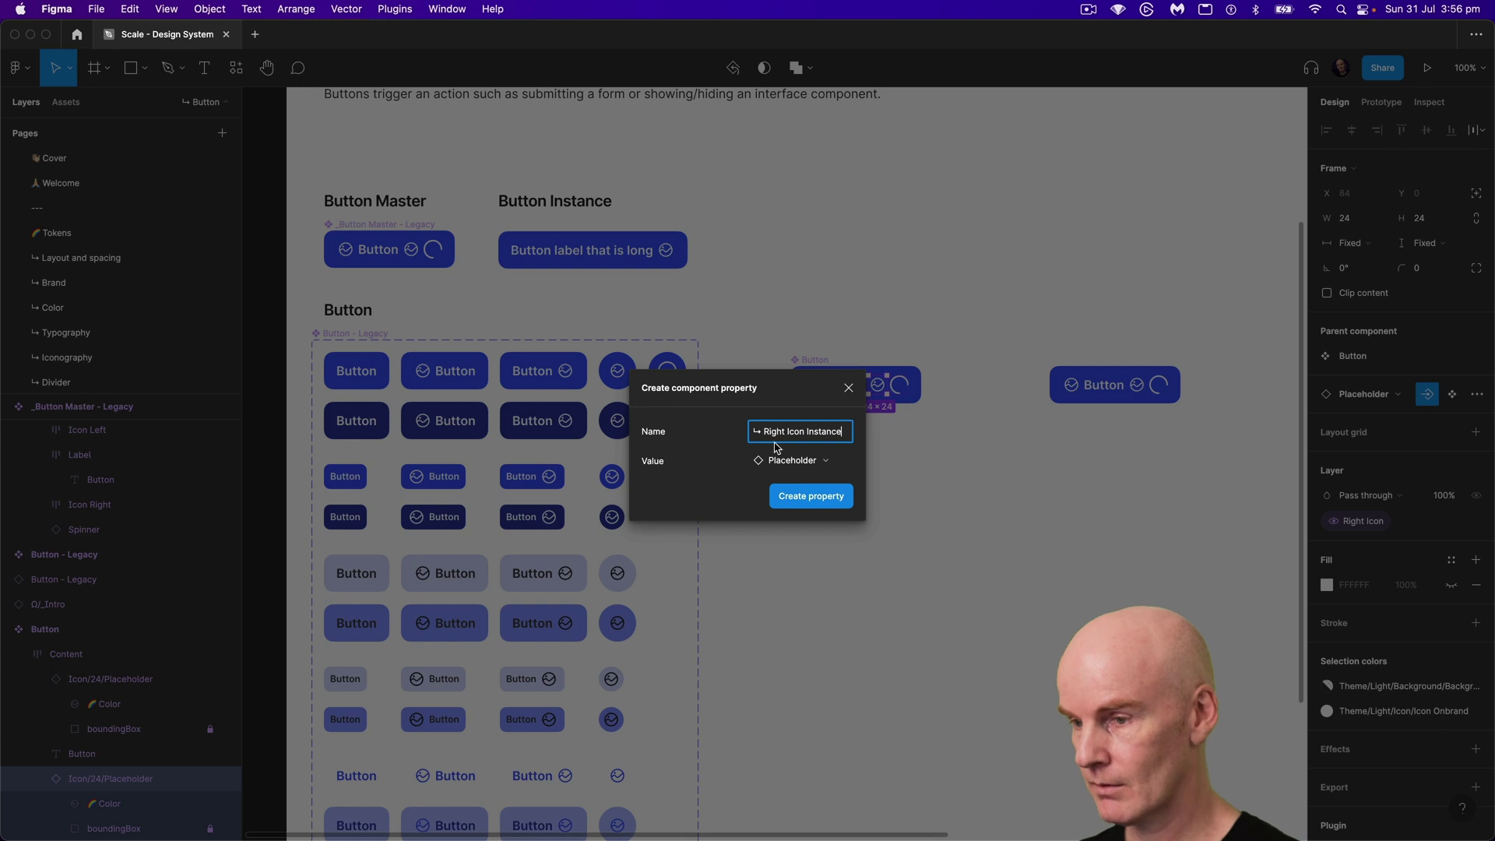
left_click(824, 502)
Step: Create a text property named "✏️ Text" with value Button for the label's content in the main Button
left_click(845, 387)
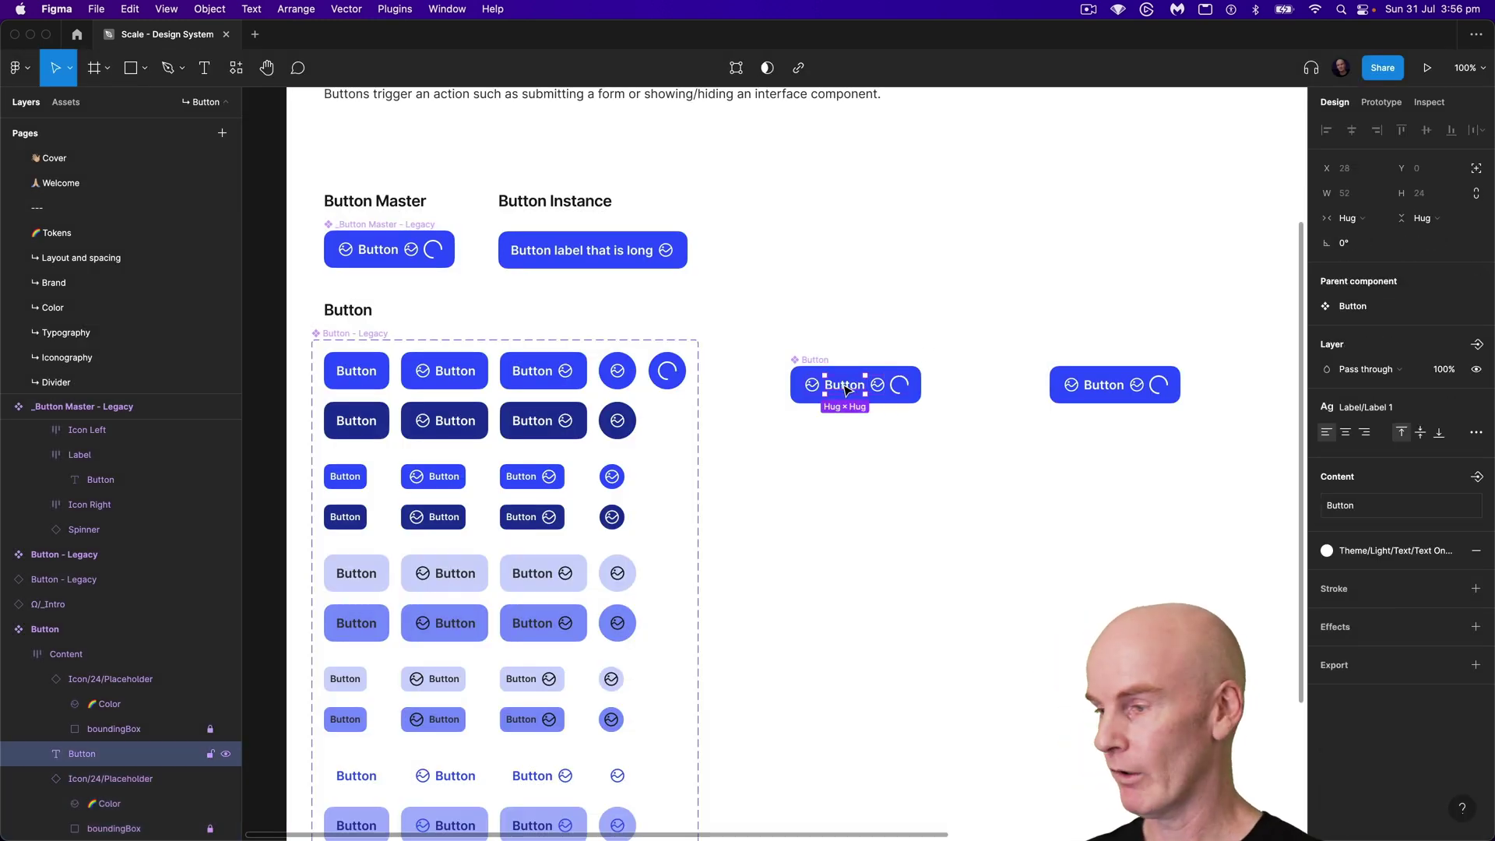
left_click(1478, 480)
left_click(771, 430)
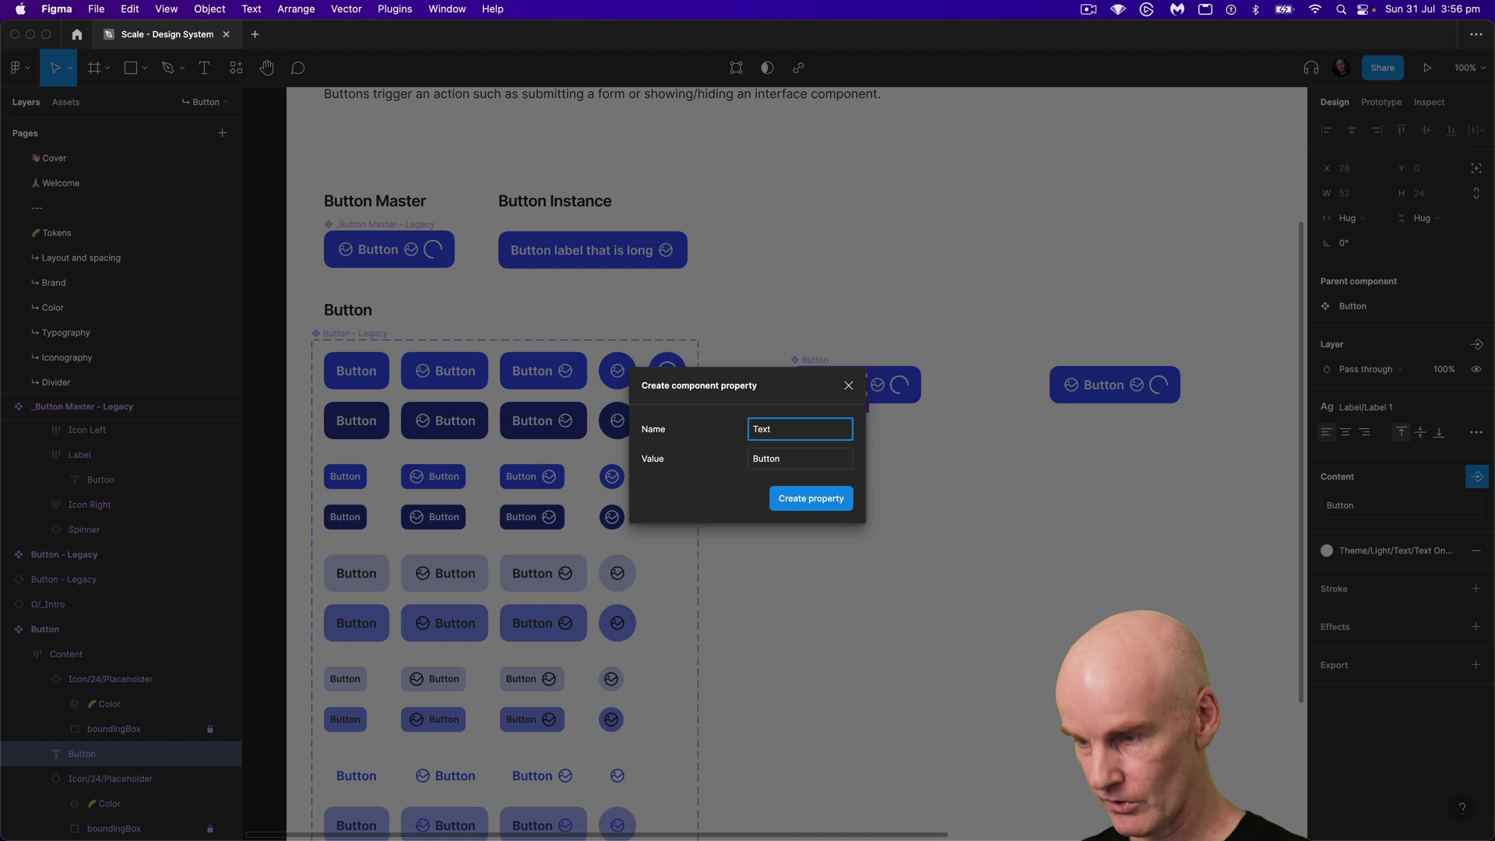
key("ctrl+super+space")
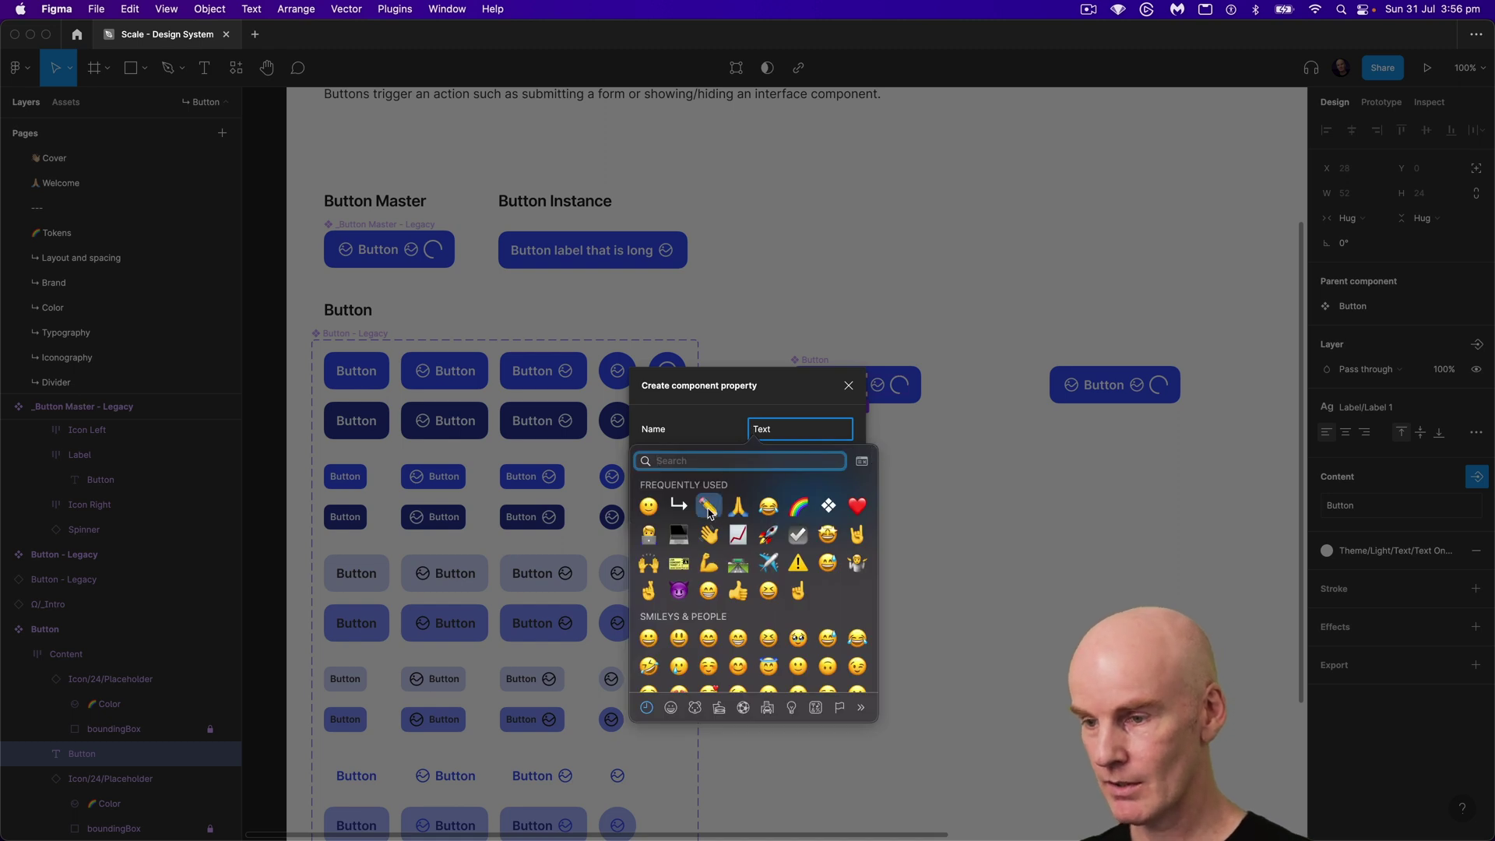
left_click(718, 391)
type("✏️")
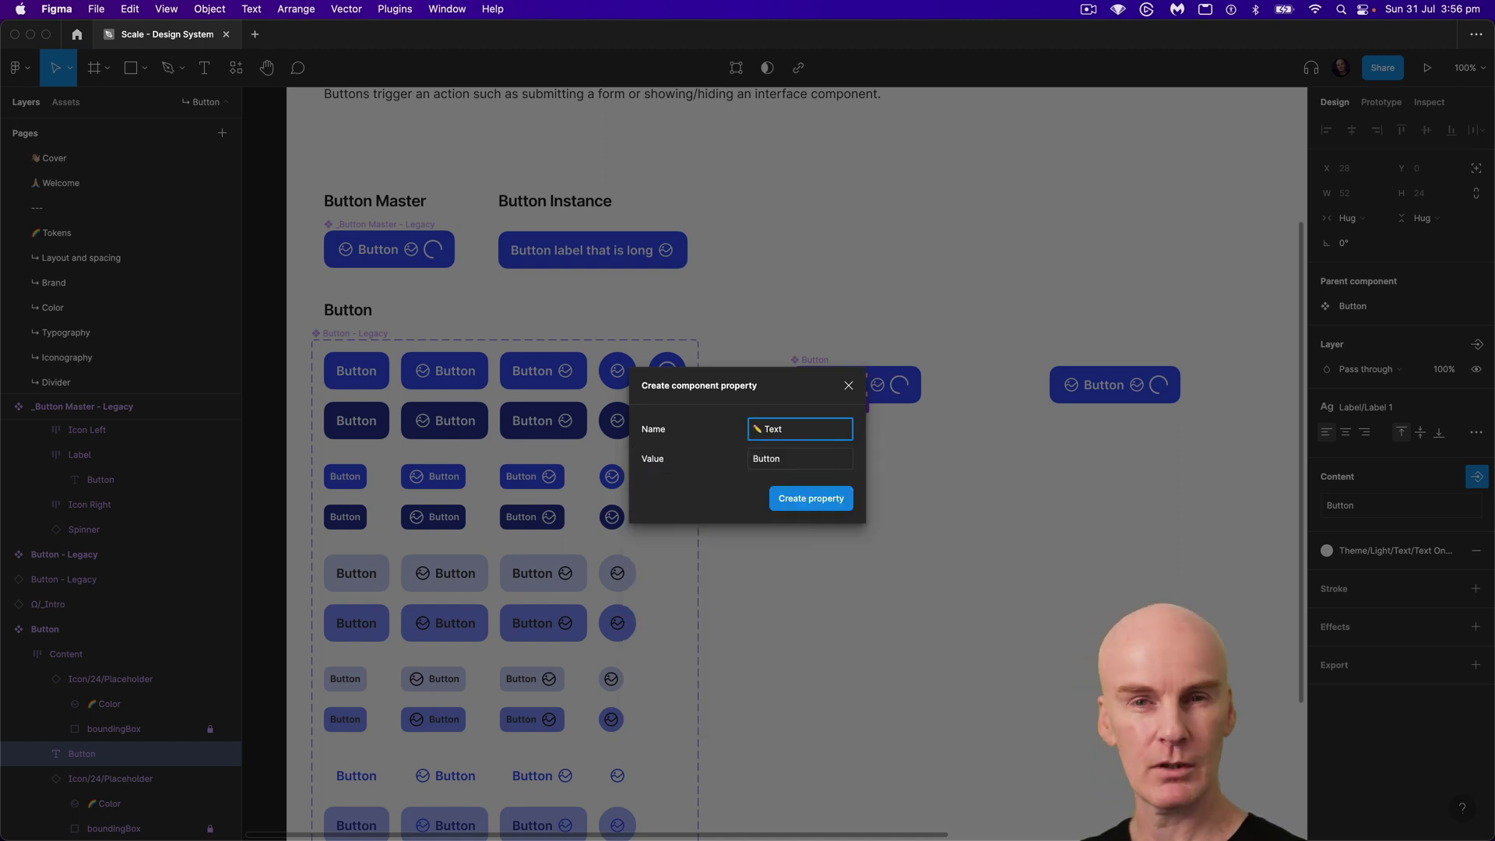
left_click(798, 504)
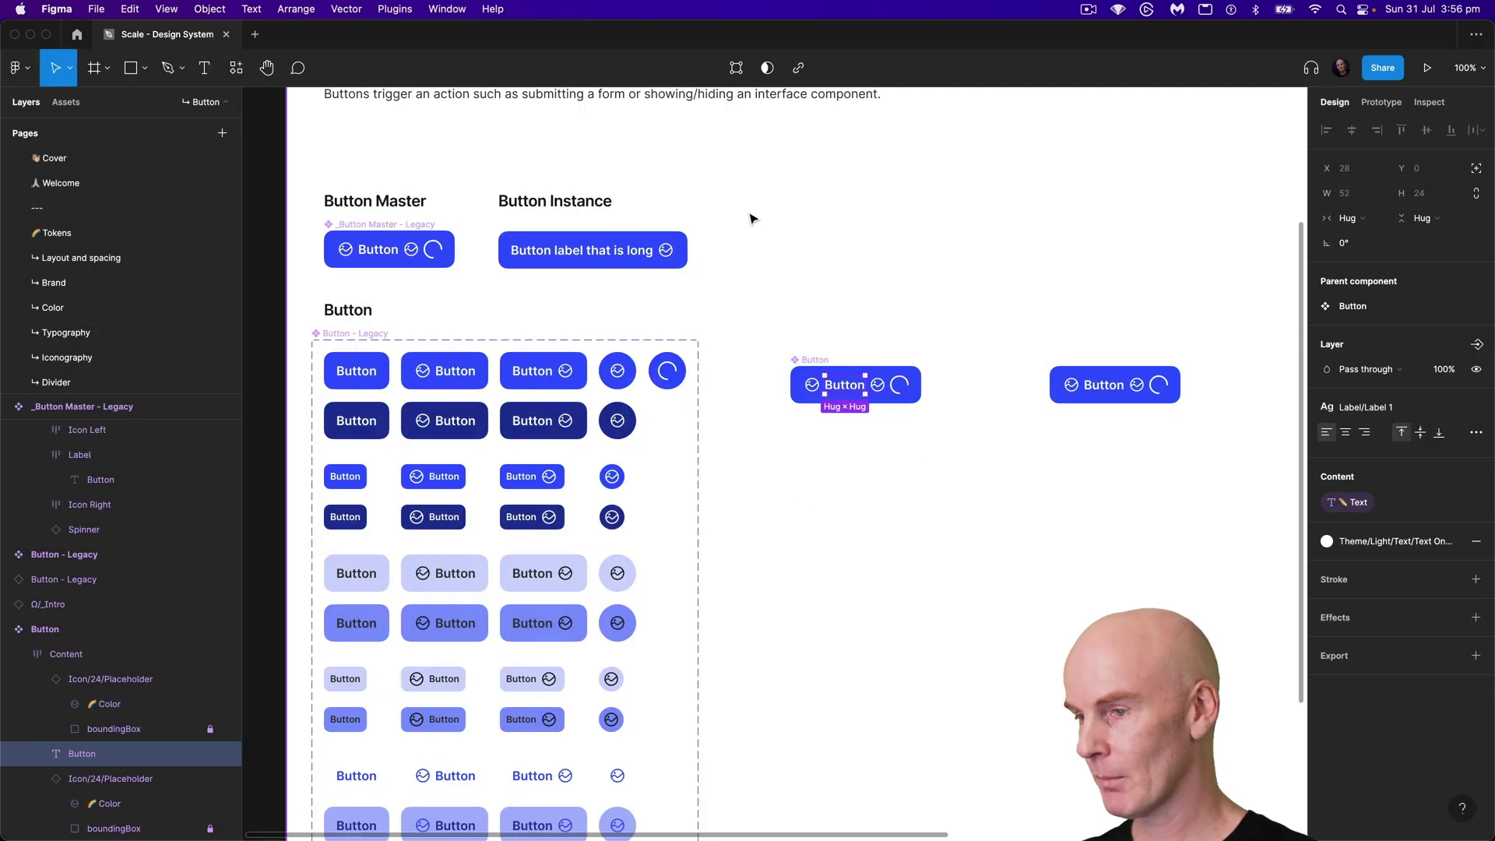
Step: Create a boolean visibility property named "Spinner" for the Spinner instance in the main Button, and clear the selection
left_click(899, 385)
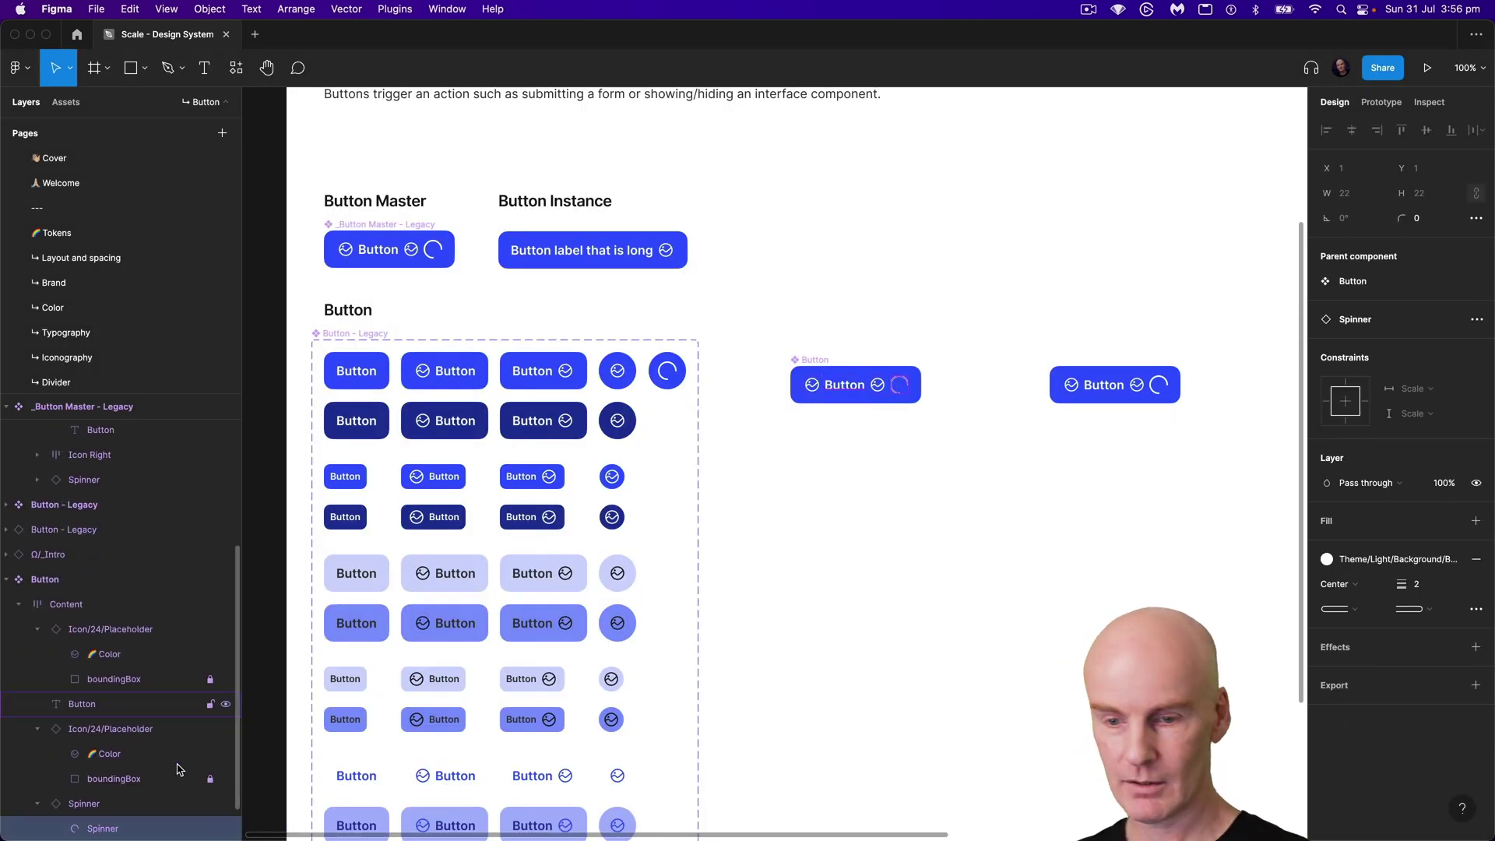
left_click(83, 807)
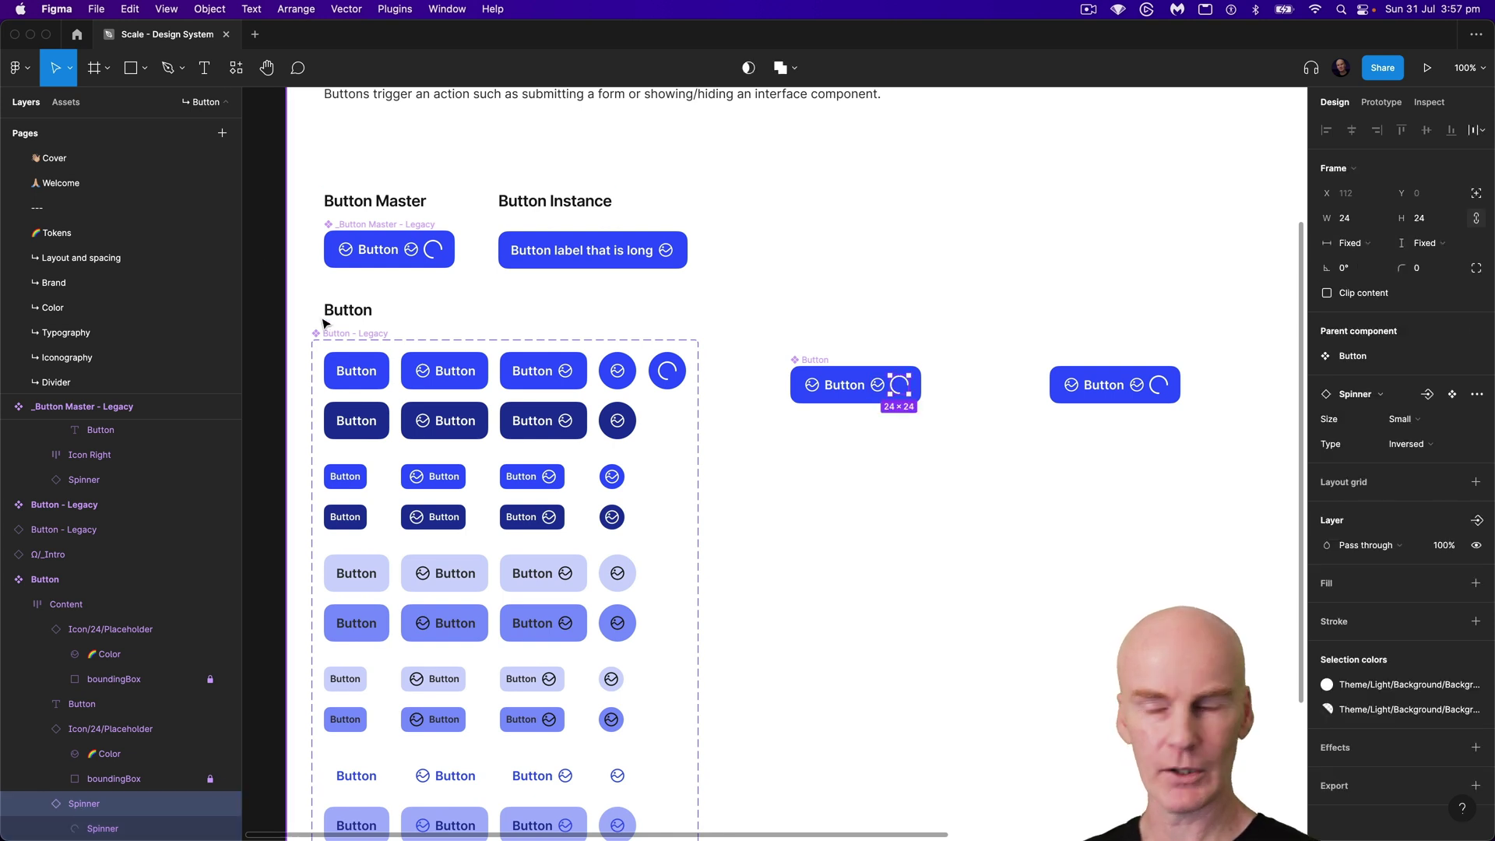
left_click(1477, 521)
type("S")
key("Return")
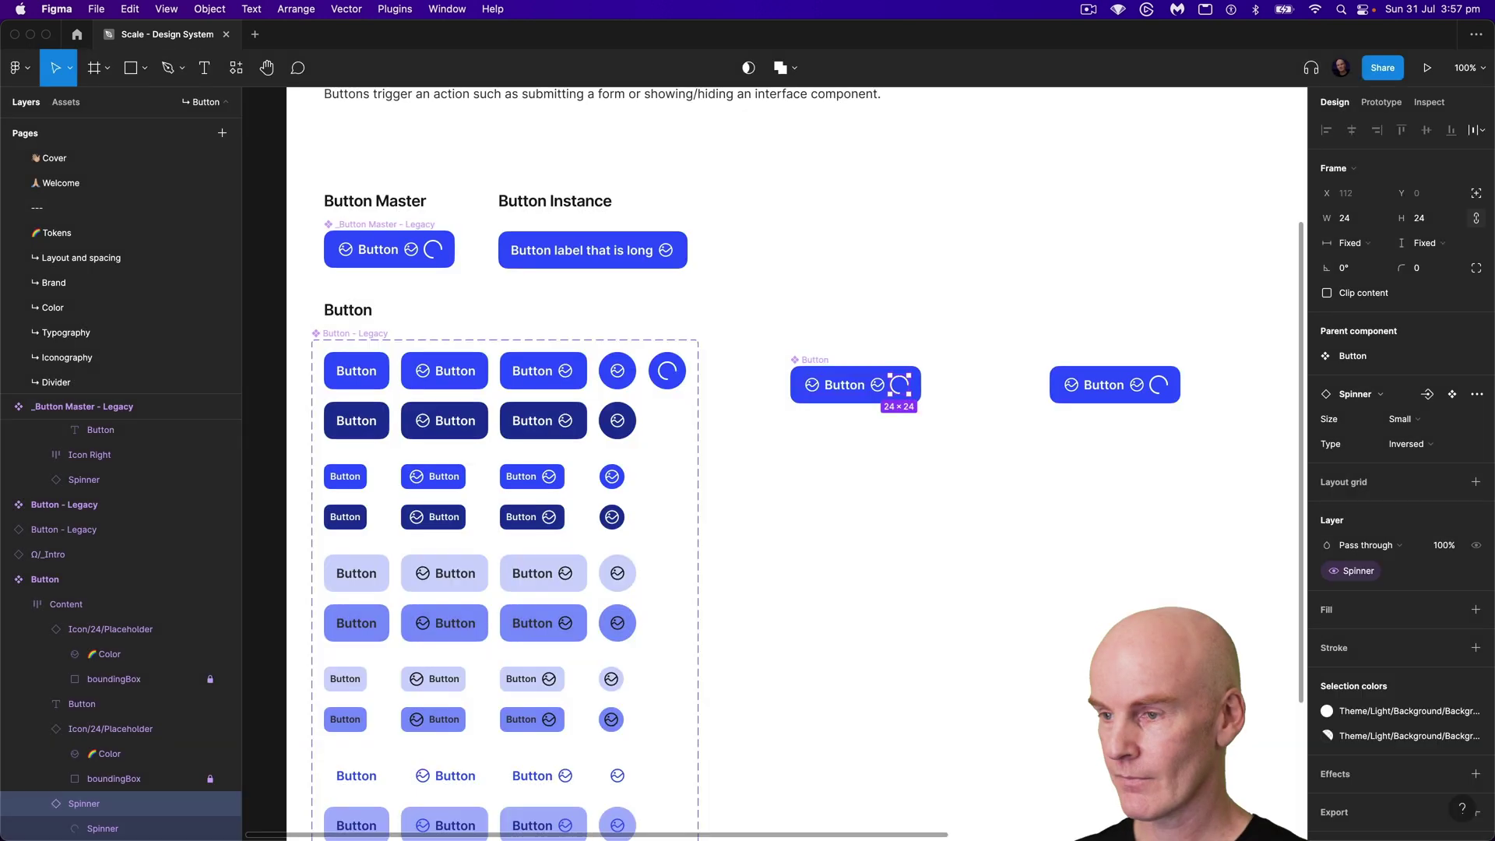
left_click(1001, 310)
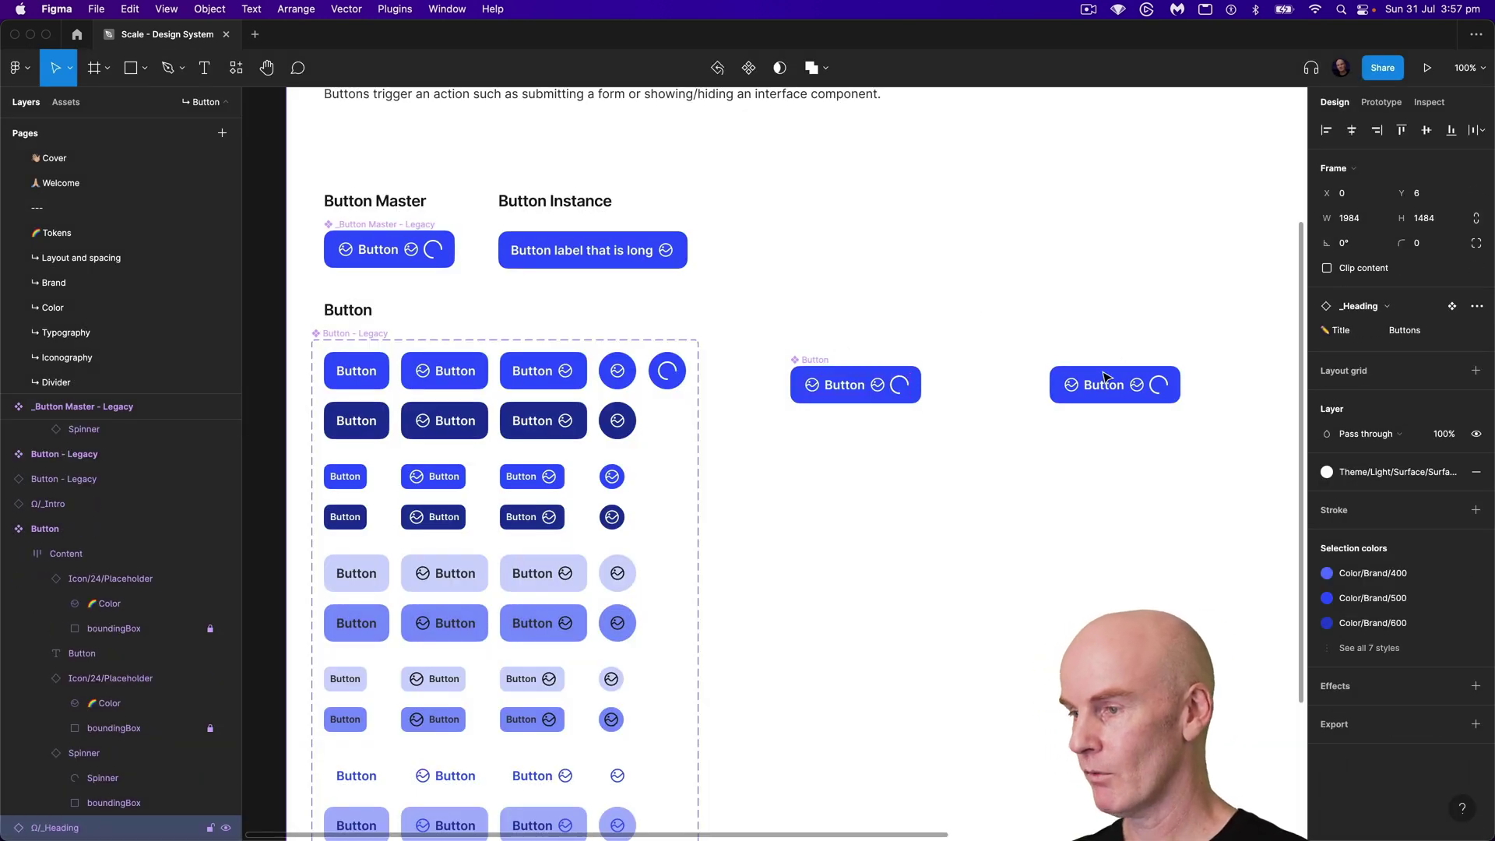
Step: Test the Left Icon and Right Icon visibility toggles on the Button instance, leaving both icons switched on
left_click(1081, 383)
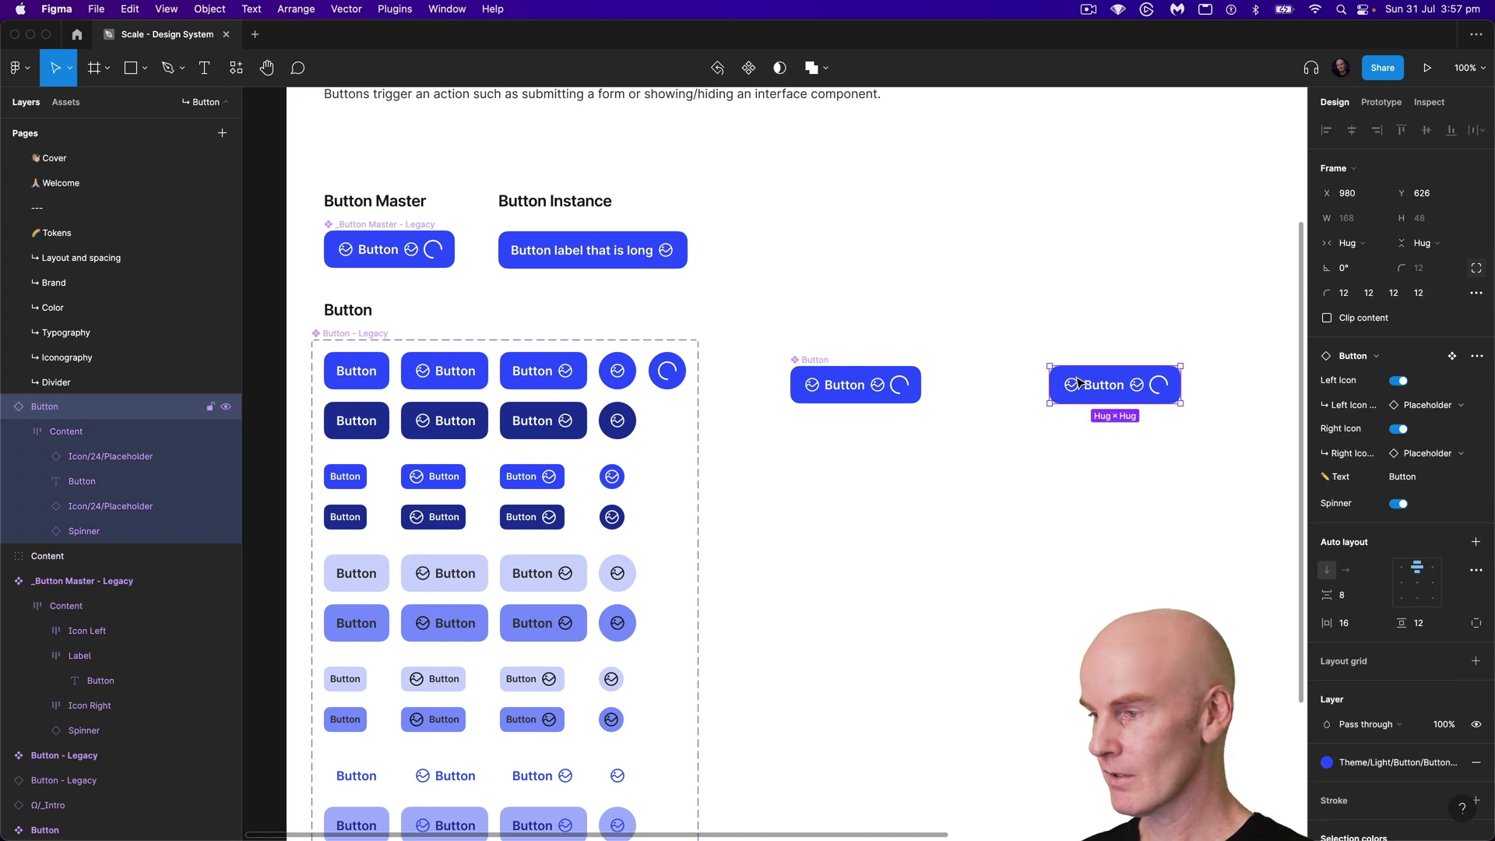
left_click(1400, 381)
left_click(1399, 381)
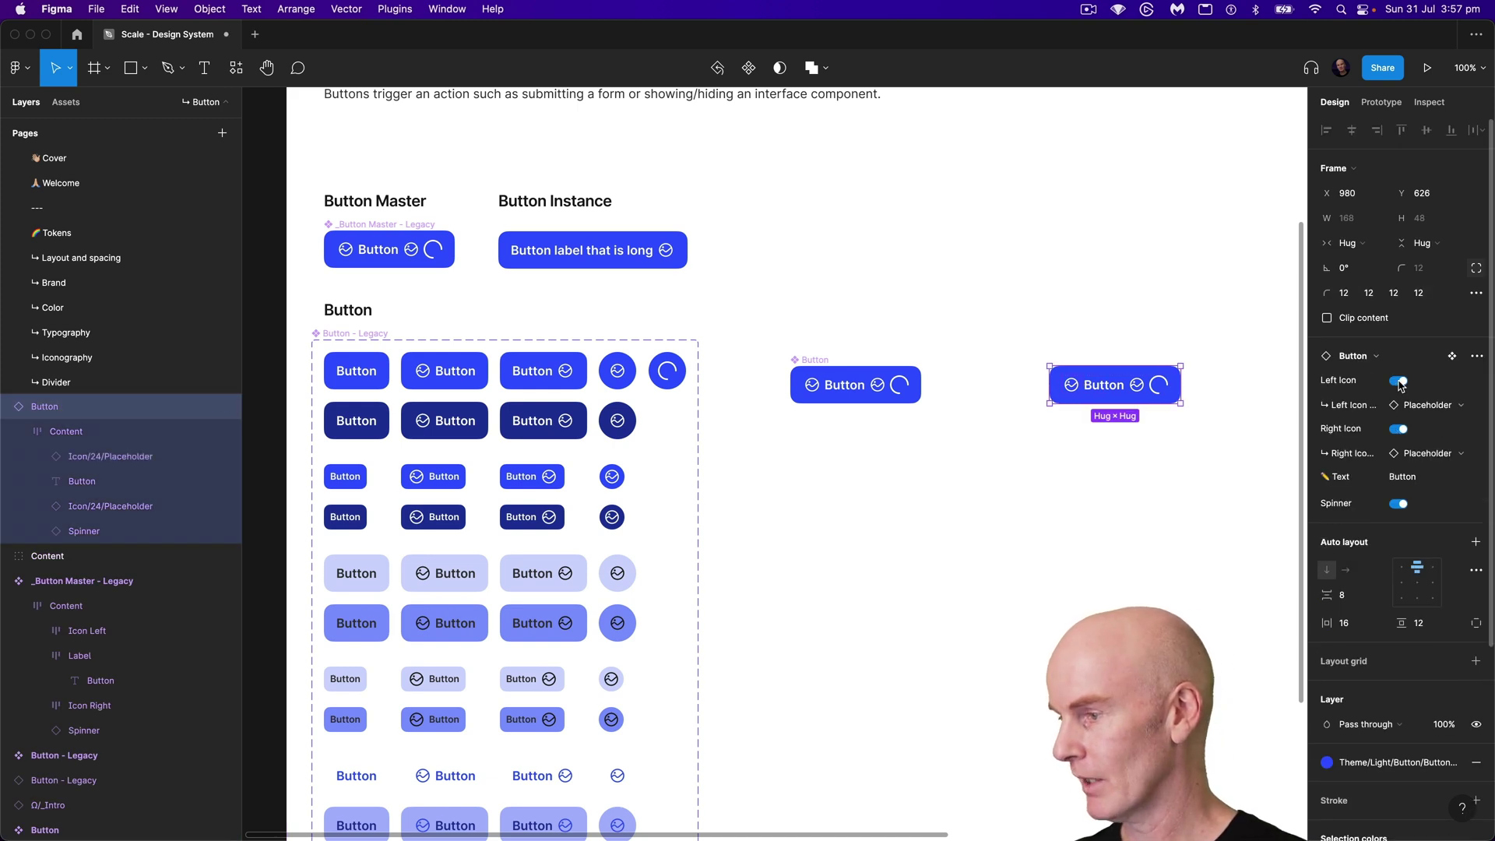
left_click(1399, 428)
left_click(1399, 428)
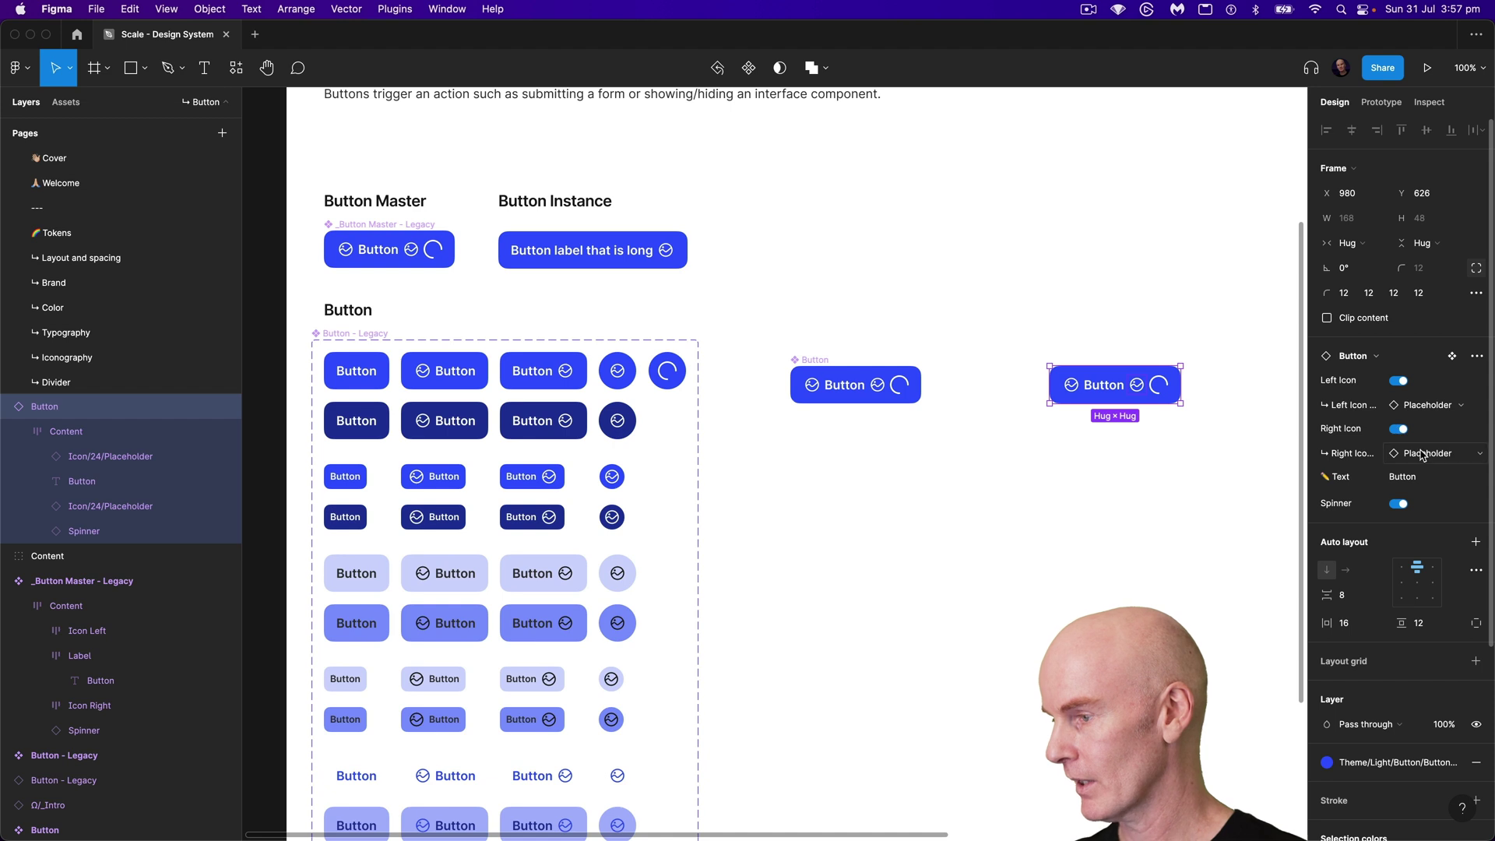
Step: Swap the Button instance's right icon to Scan and switch its Spinner off
left_click(1421, 454)
left_click(1366, 671)
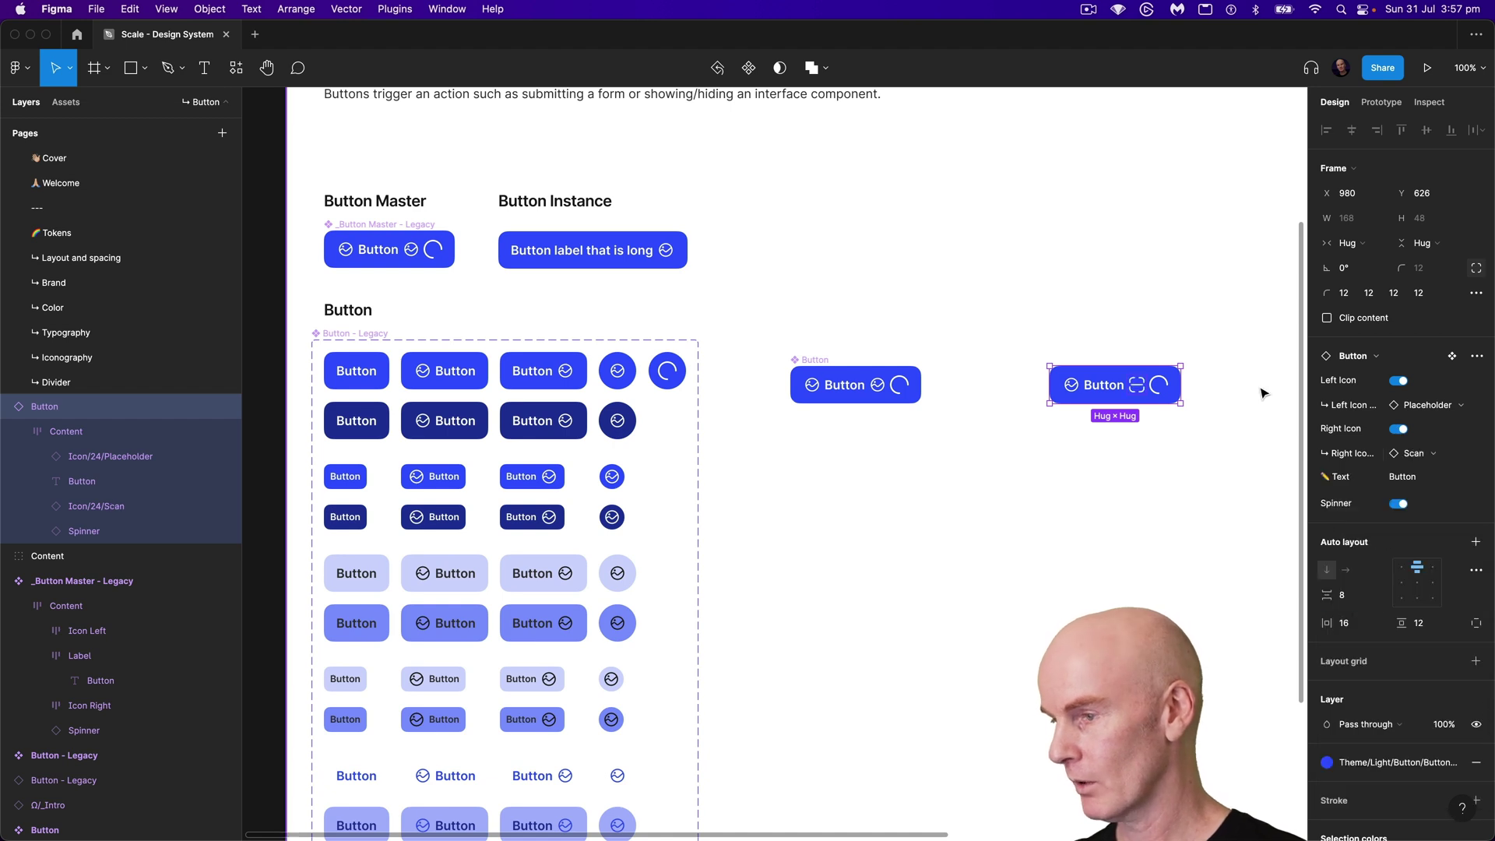
left_click(1399, 503)
left_click(1067, 290)
left_click(1103, 384)
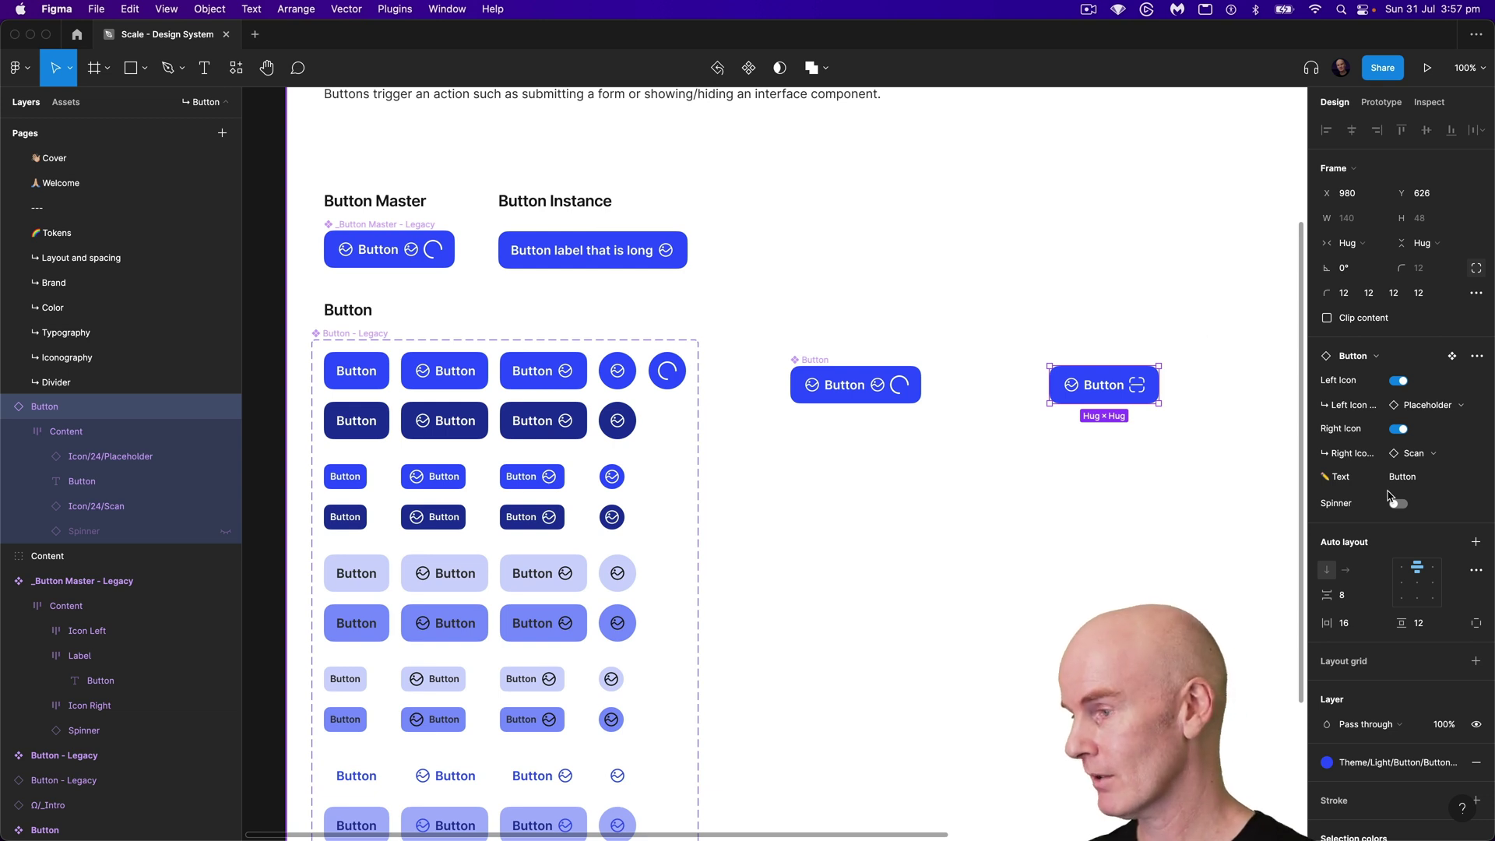
Step: Try hiding the Scan icon and the left placeholder icon on the Button instance
left_click(1399, 429)
left_click(1398, 429)
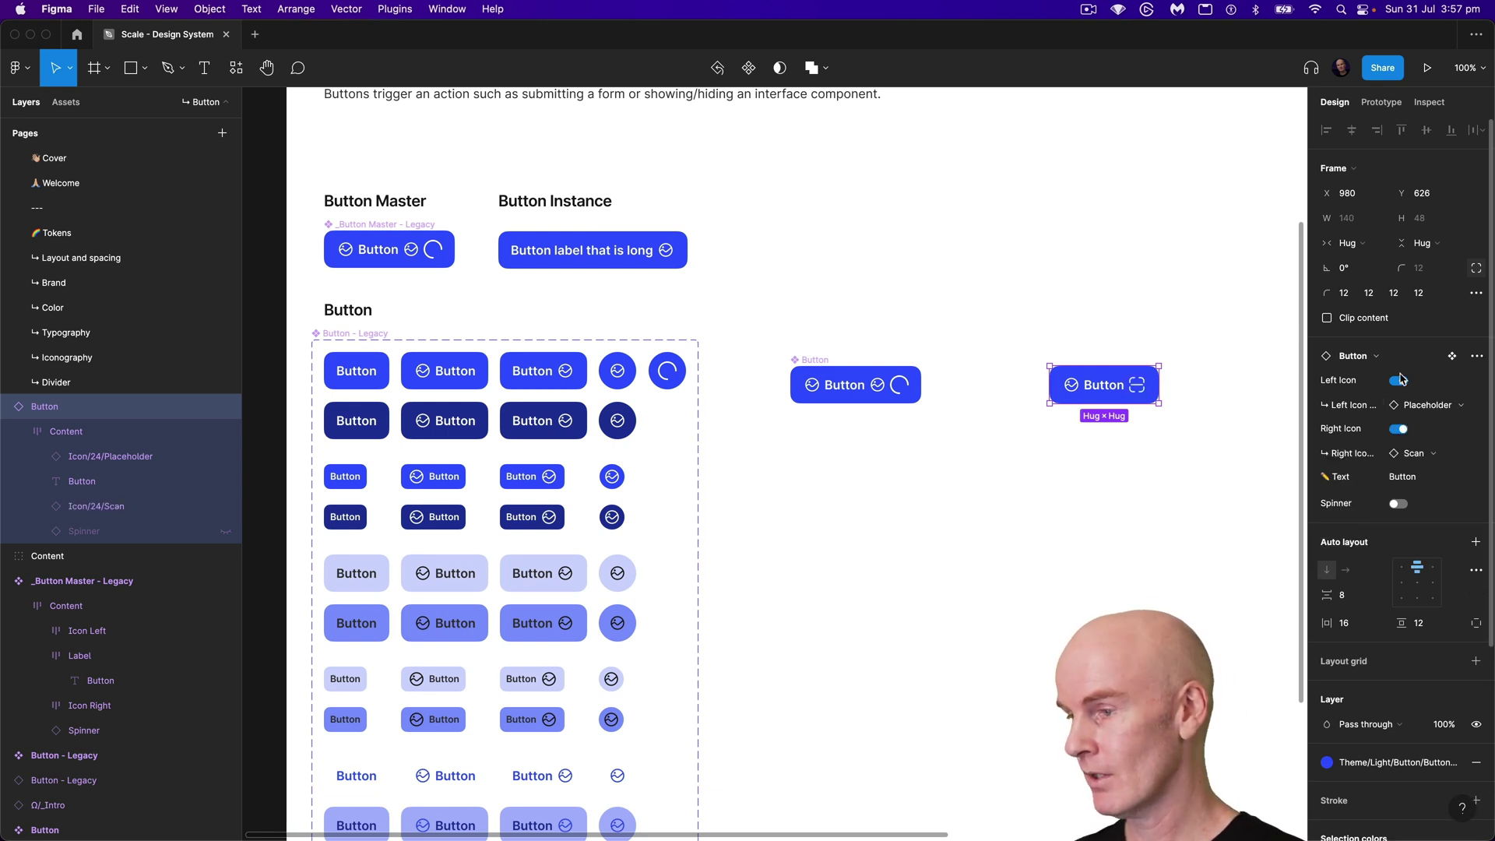
left_click(1398, 381)
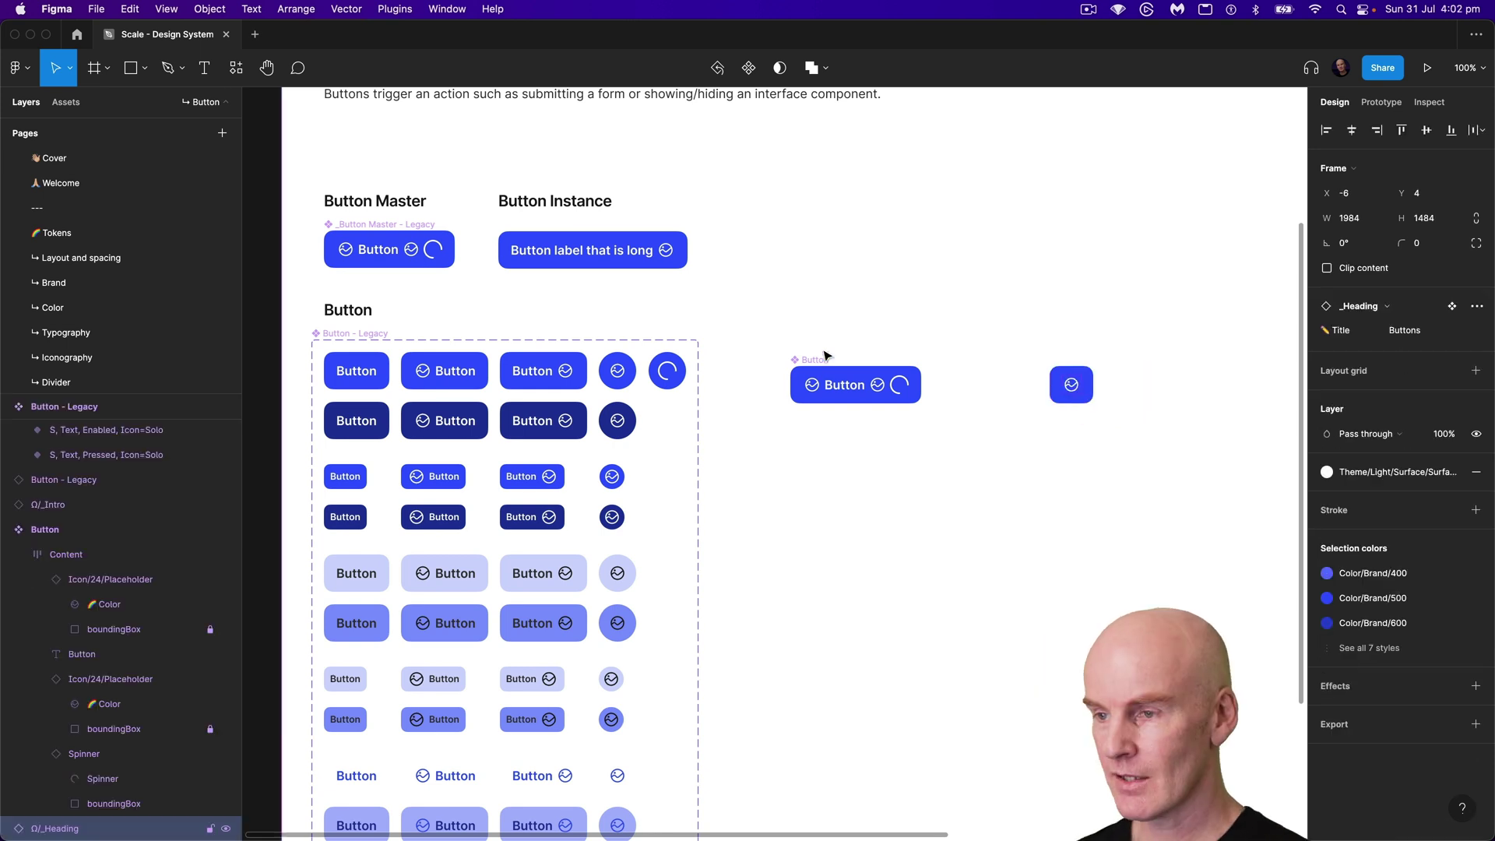
Step: Move the Label property directly above ✏️ Text in the main Button component's property order, and clear the selection
left_click(818, 357)
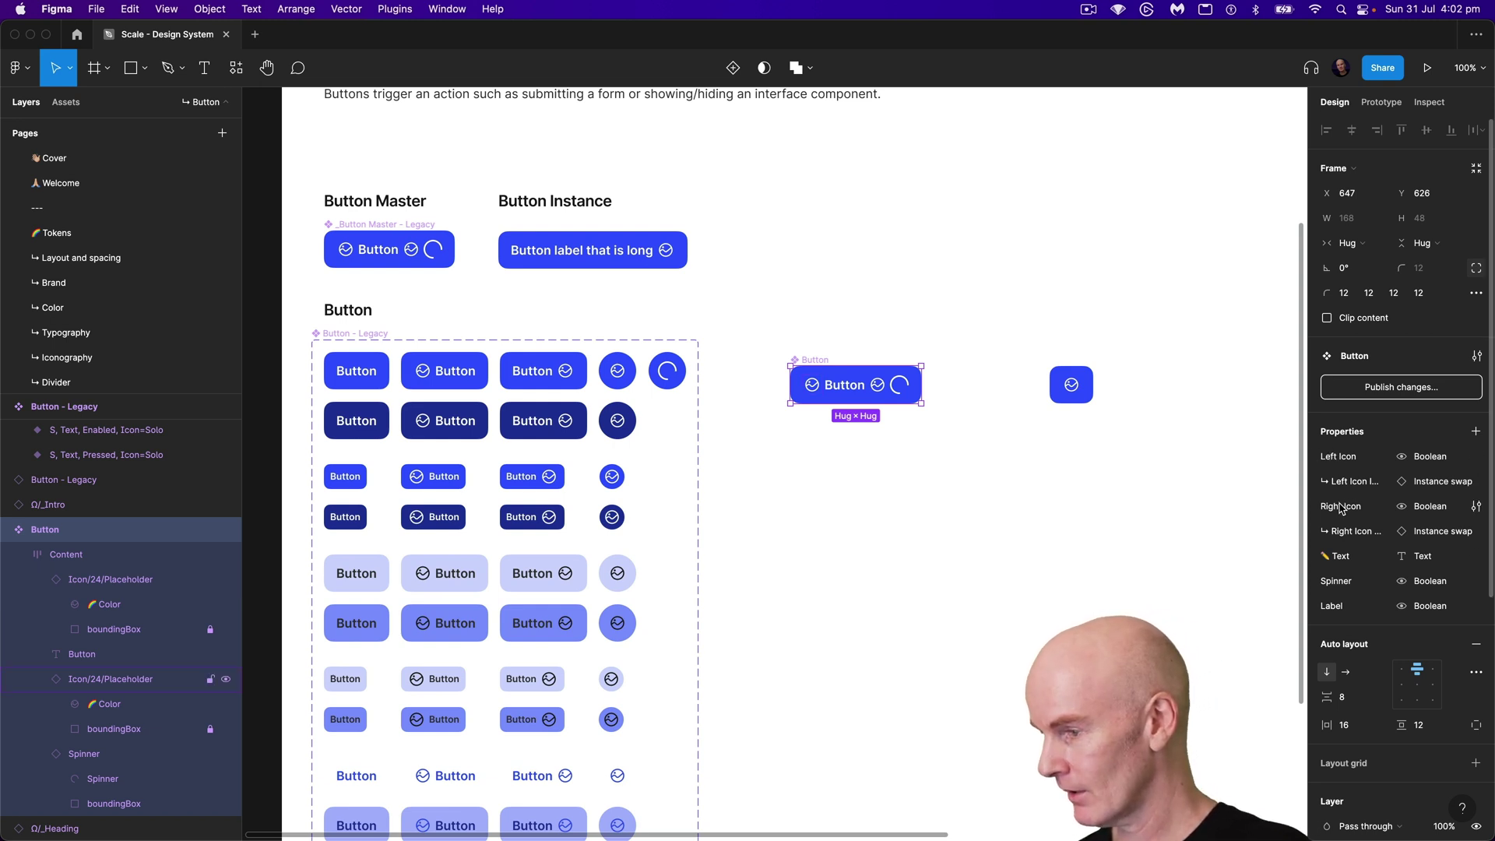
left_click_drag(1319, 610, 1317, 546)
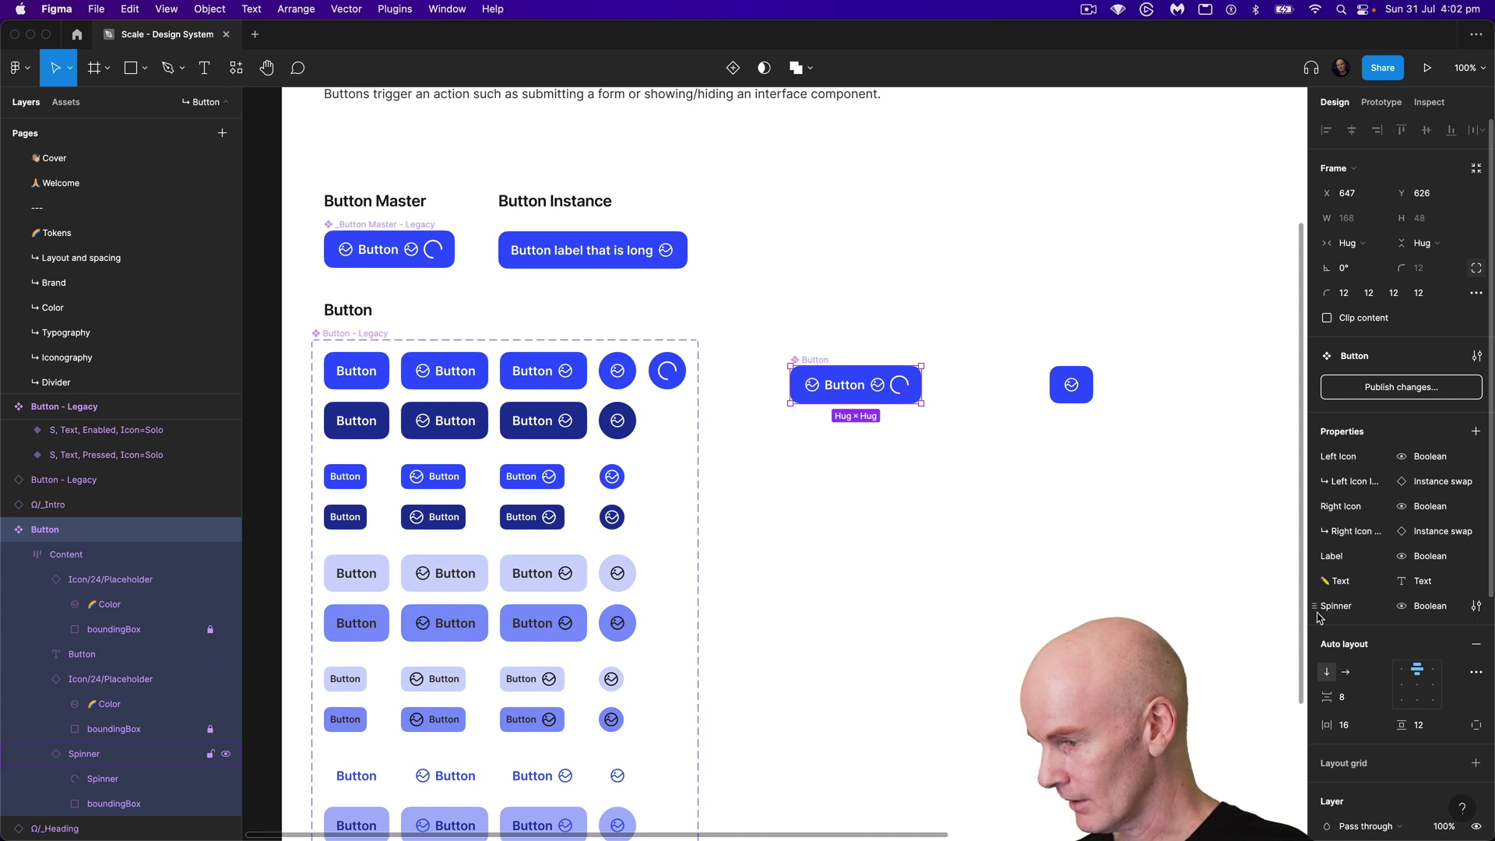
left_click(996, 495)
Step: Reorder the main Button's properties so Label and ✏️ Text come before Right Icon, and check the order on the instance
left_click(787, 360)
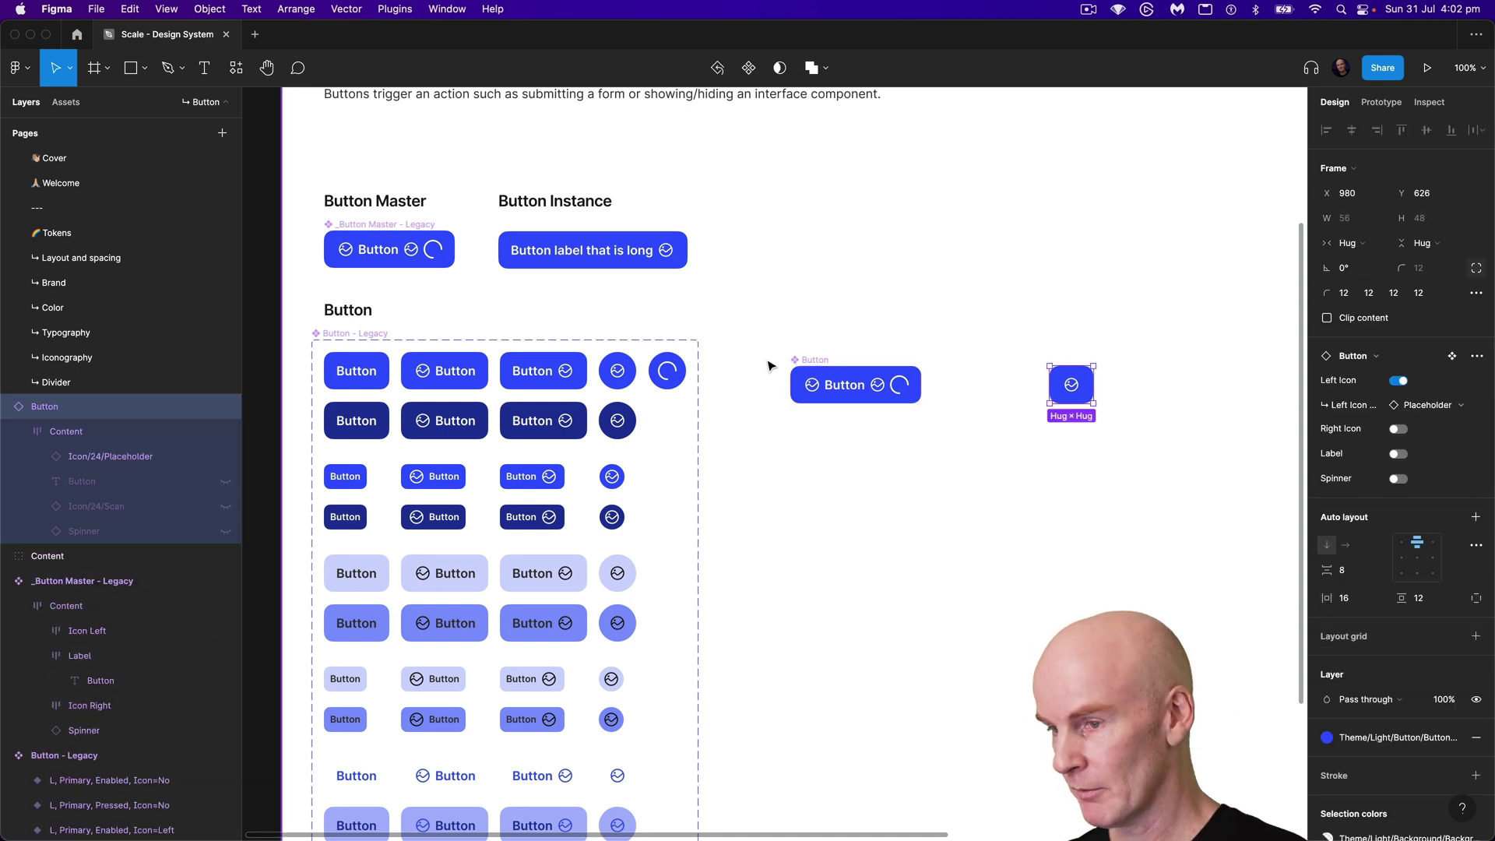
left_click_drag(1315, 561, 1321, 504)
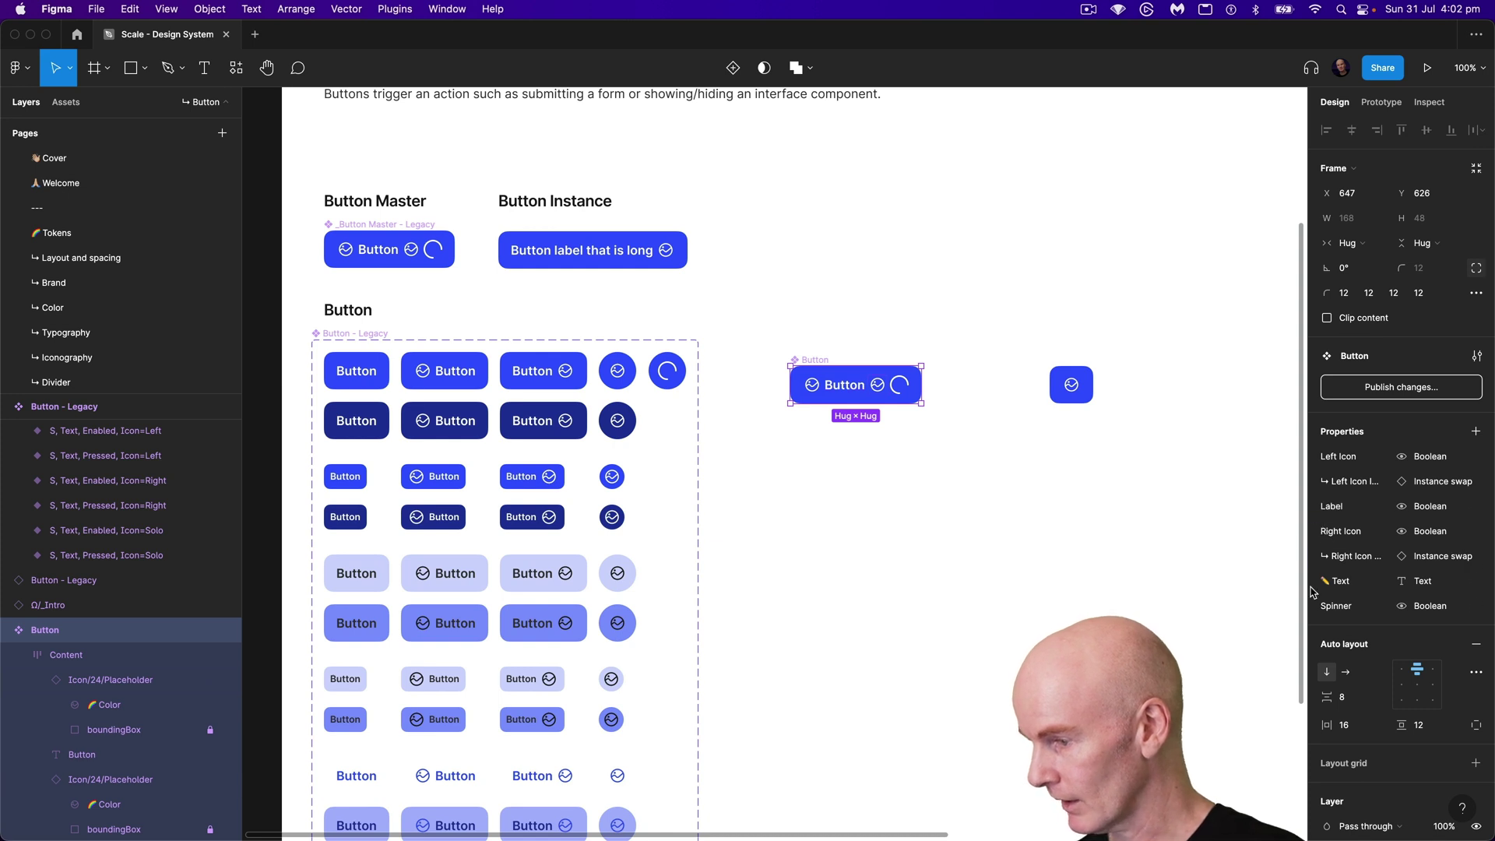
left_click_drag(1313, 581, 1317, 534)
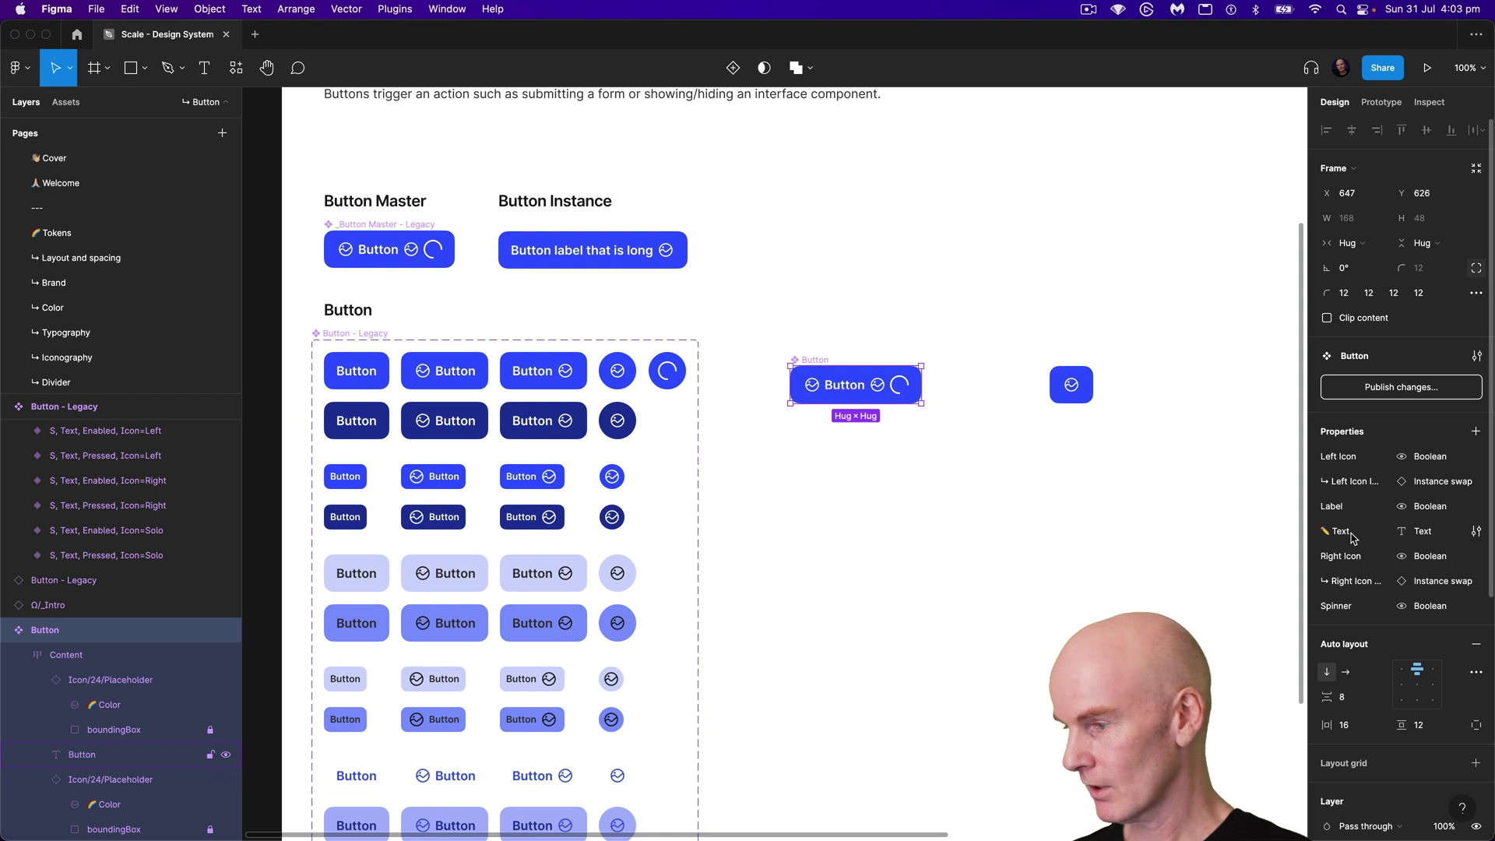
left_click(1078, 385)
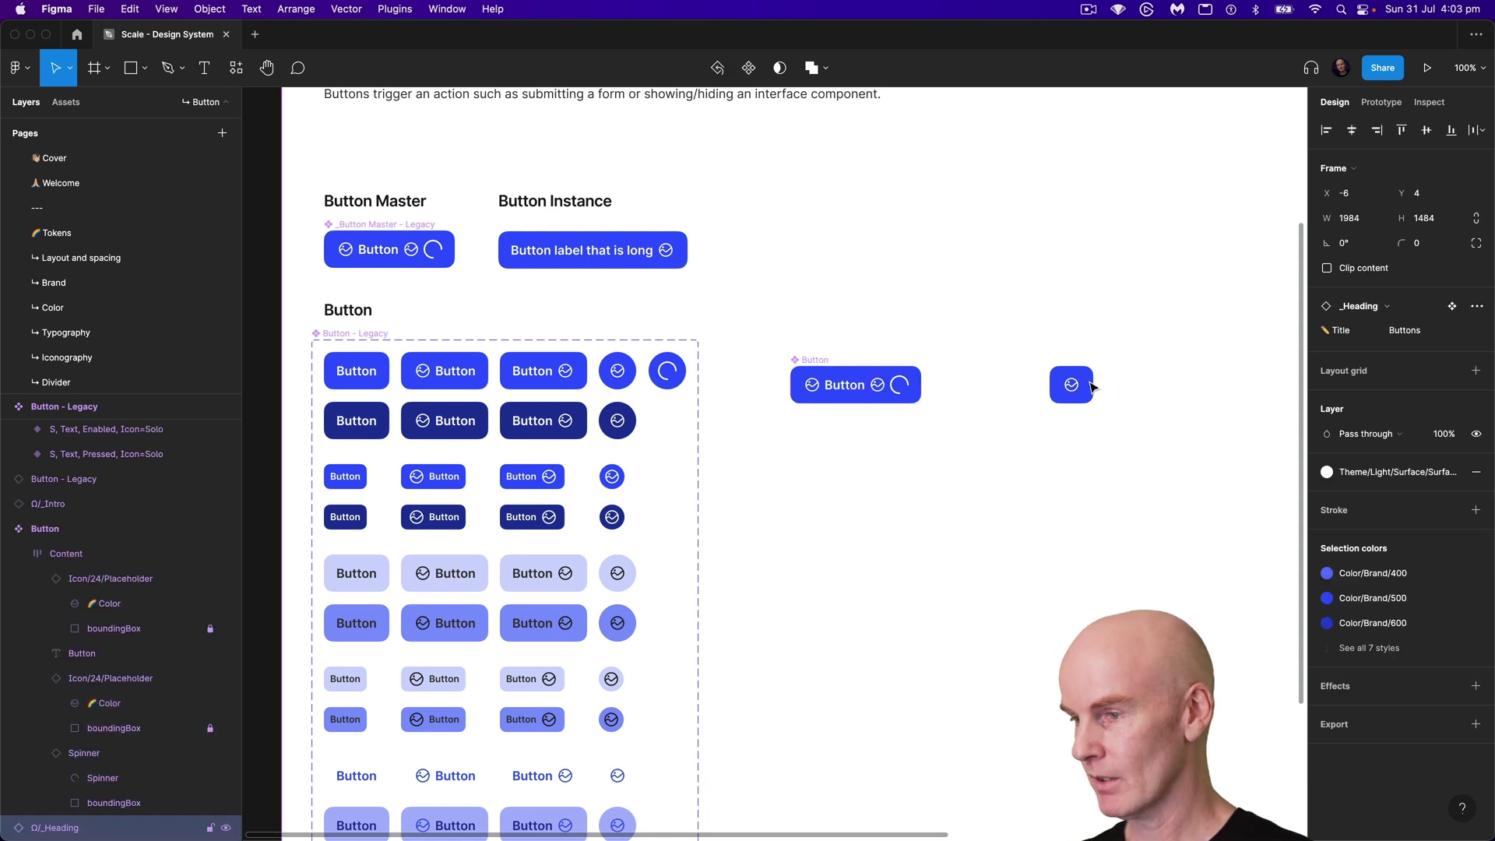
left_click(1104, 501)
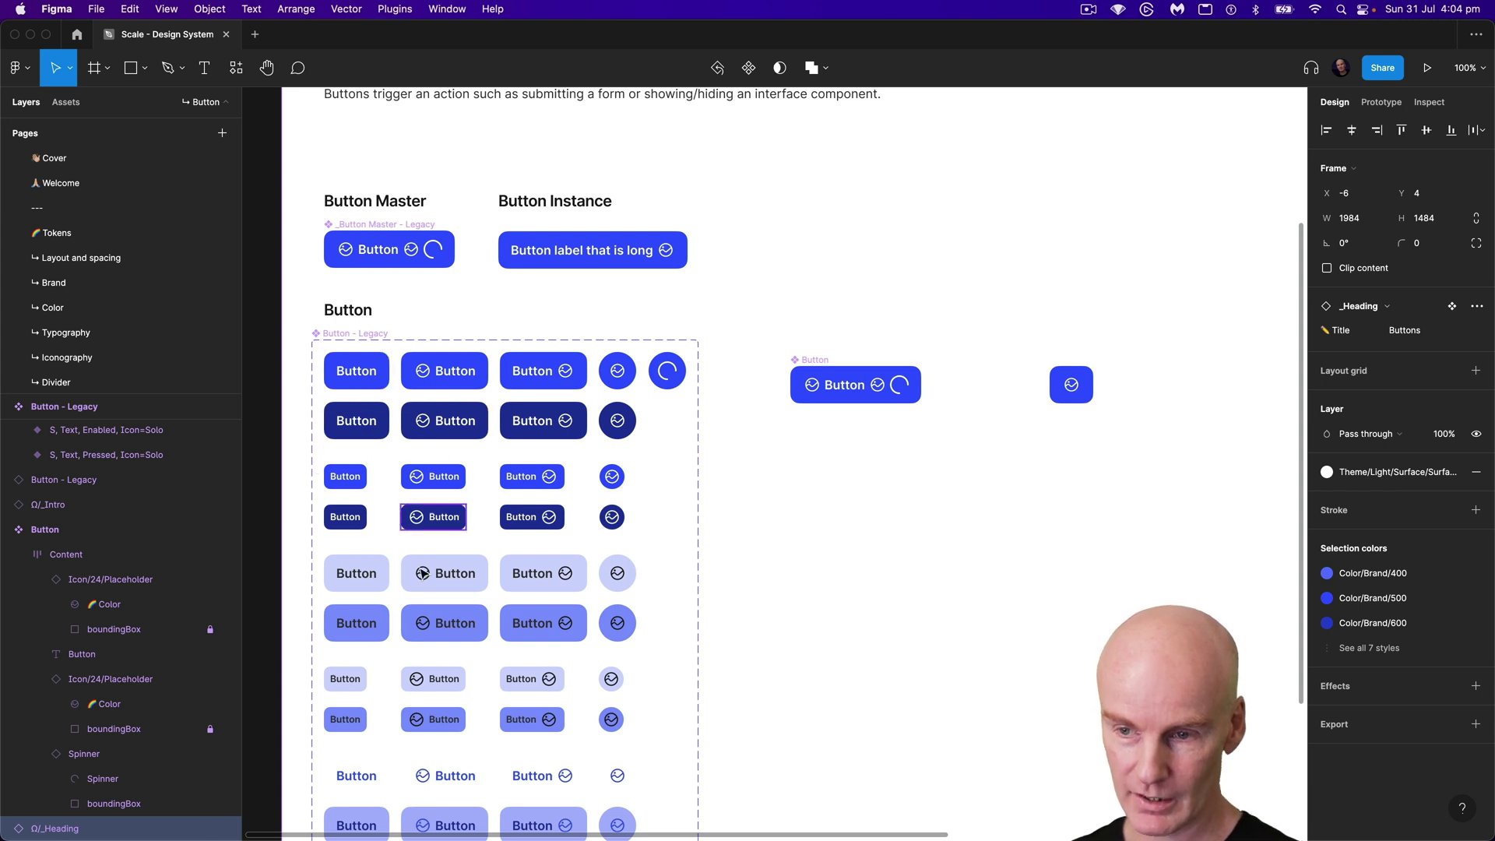
Step: Hide the left icon, right icon and Spinner layers by default in the main Button component
left_click(822, 366)
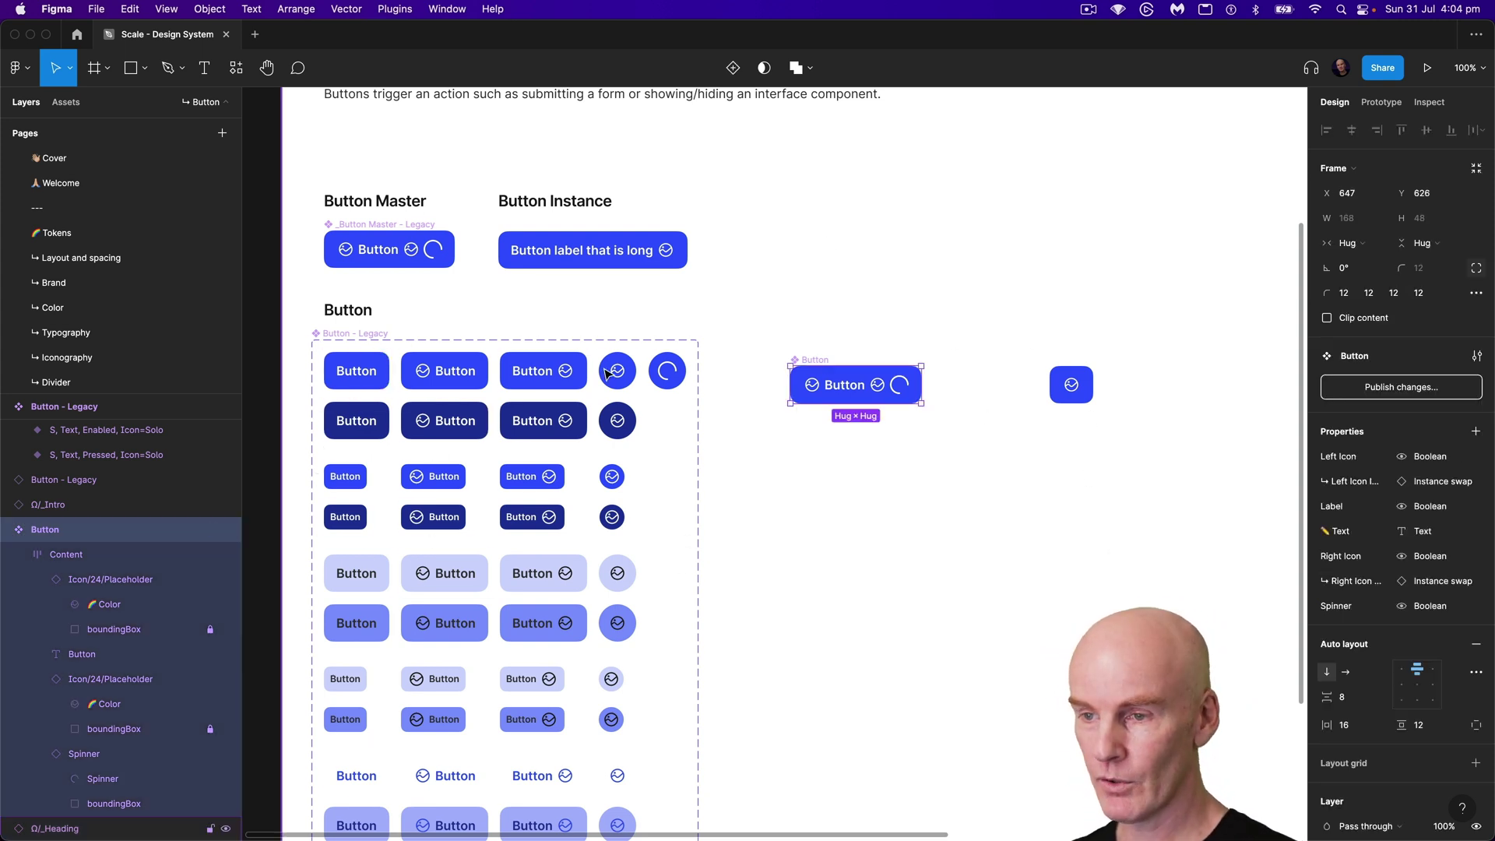
left_click(38, 579)
left_click(226, 580)
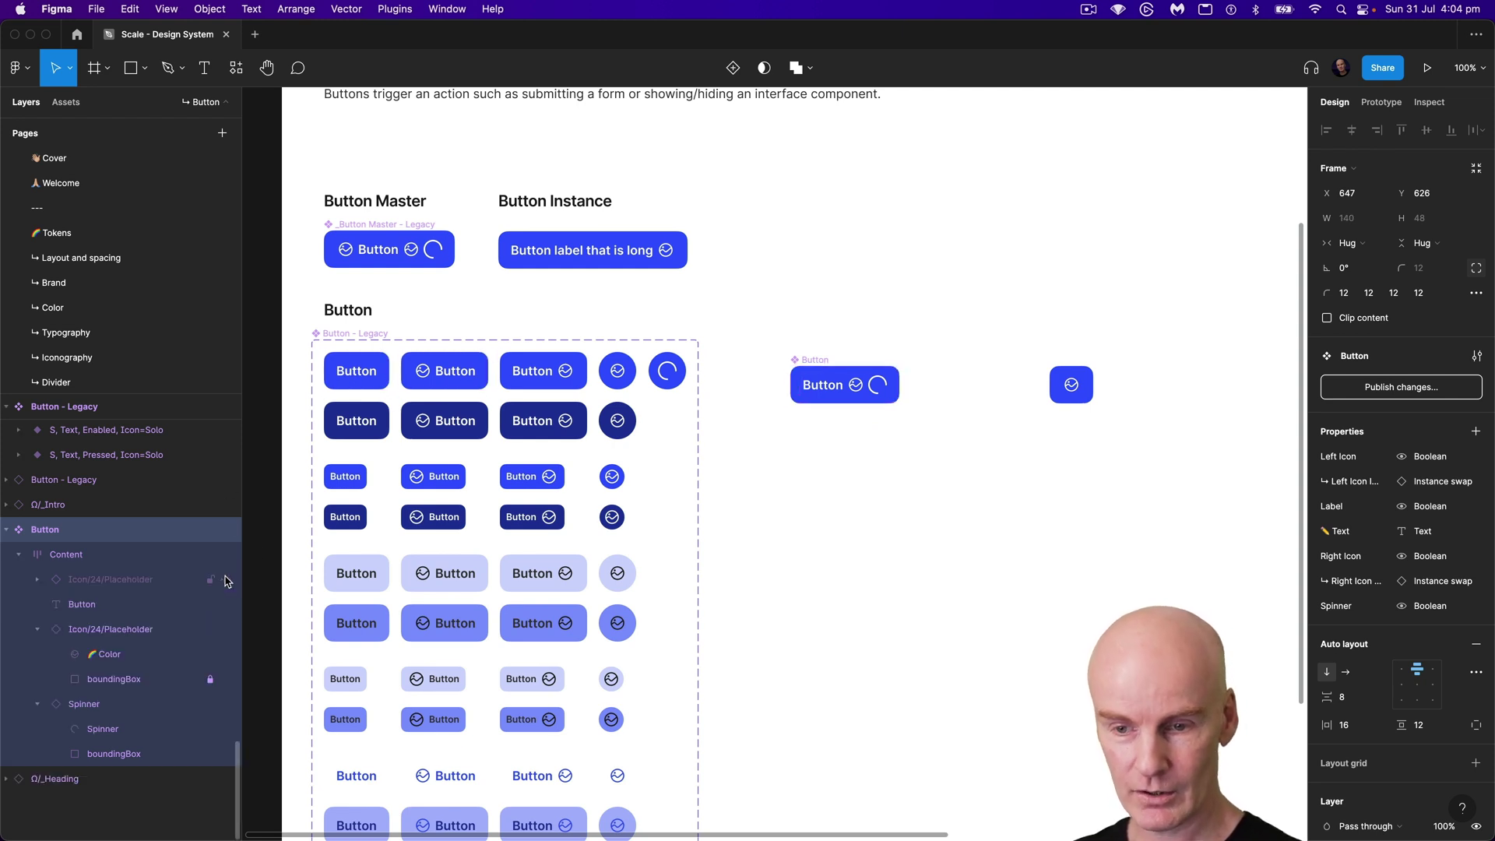
left_click(225, 631)
left_click(225, 704)
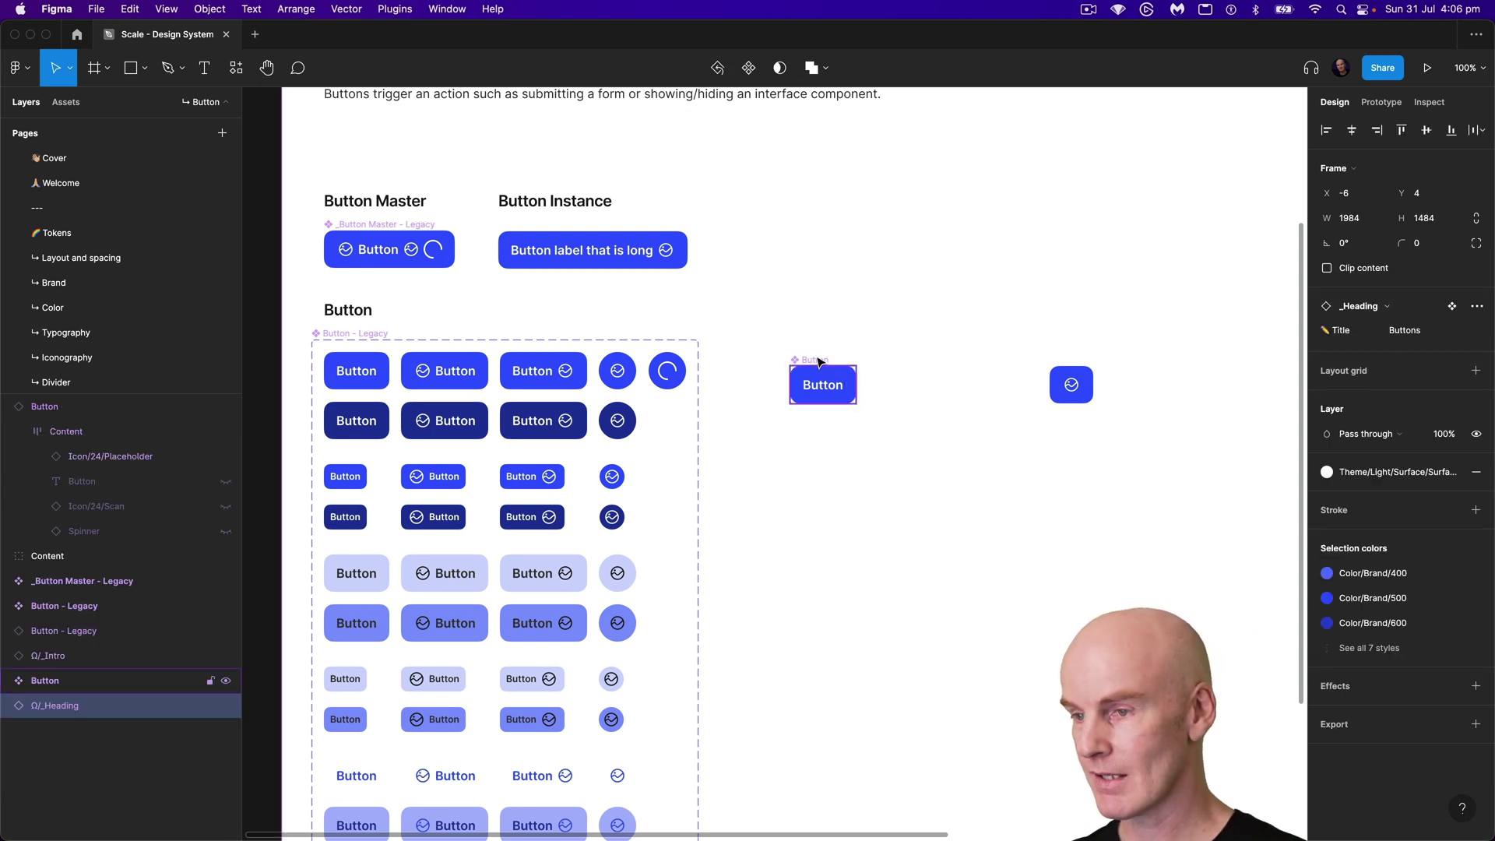
Step: Add a variant property to the main Button component and name it Size
left_click(819, 362)
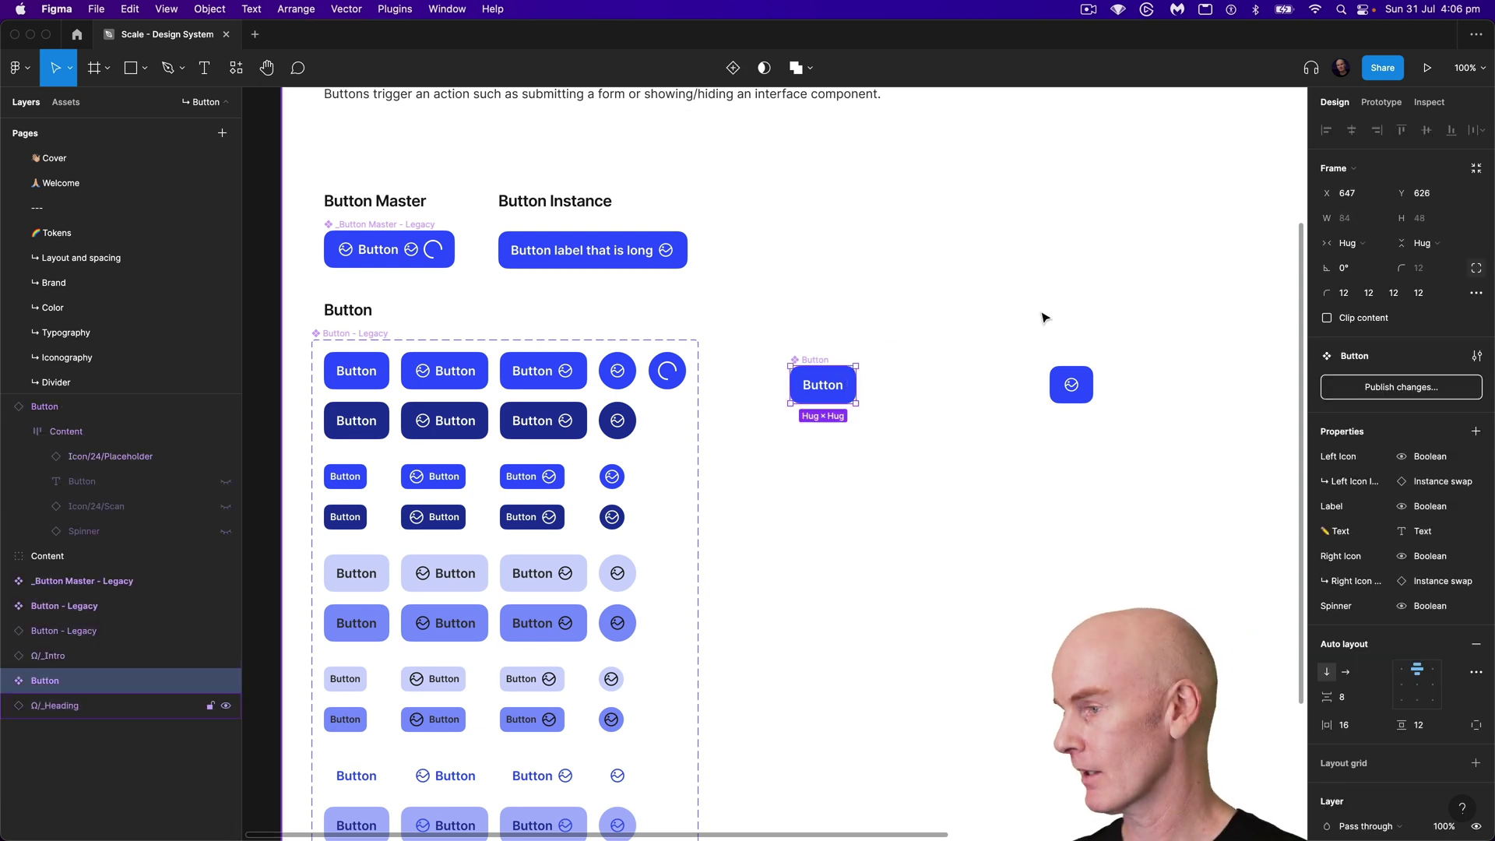
left_click(1477, 431)
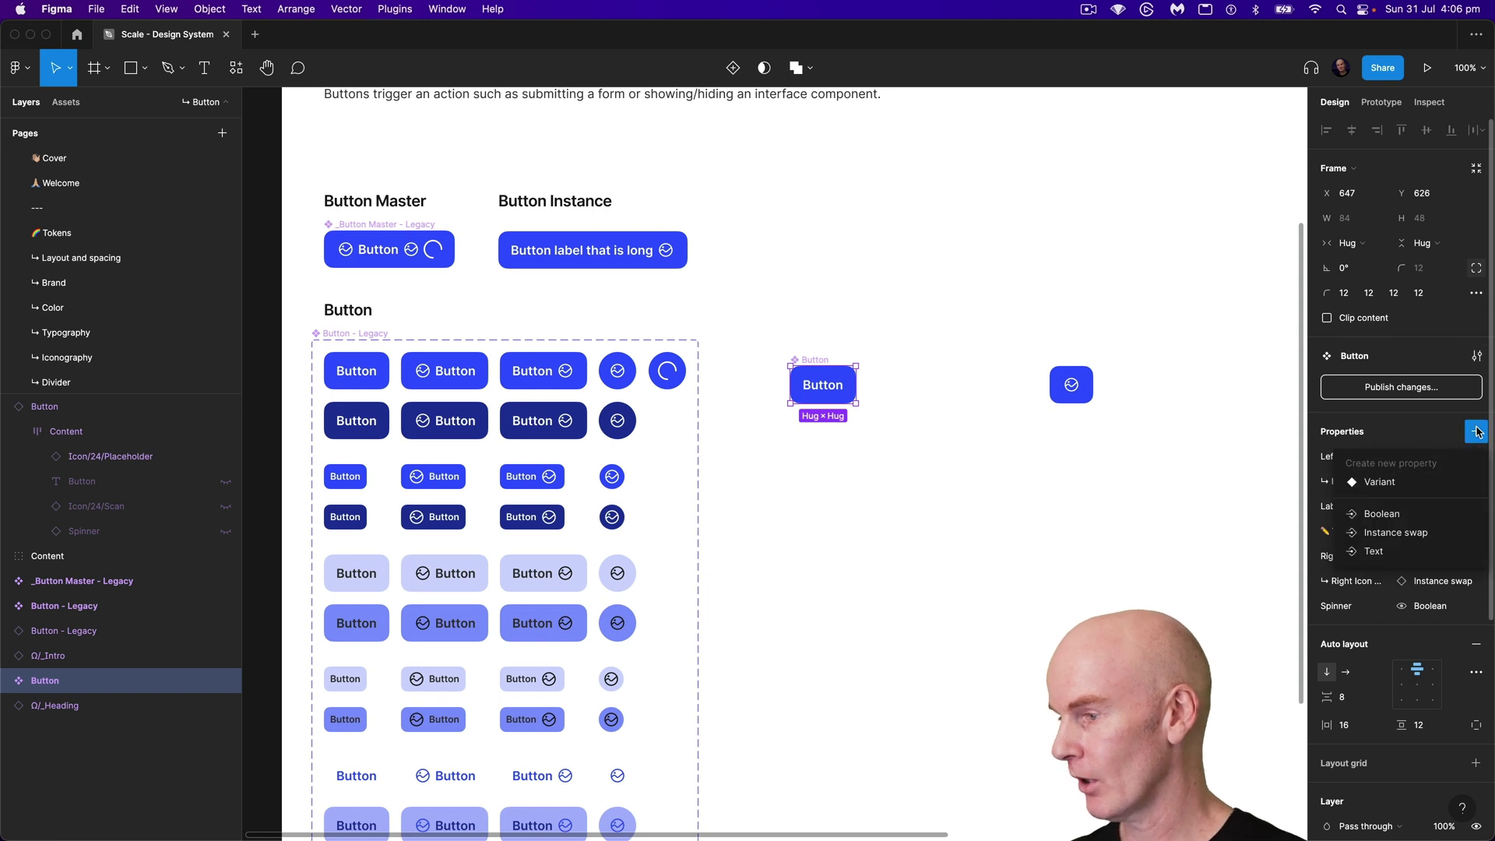
left_click(1392, 483)
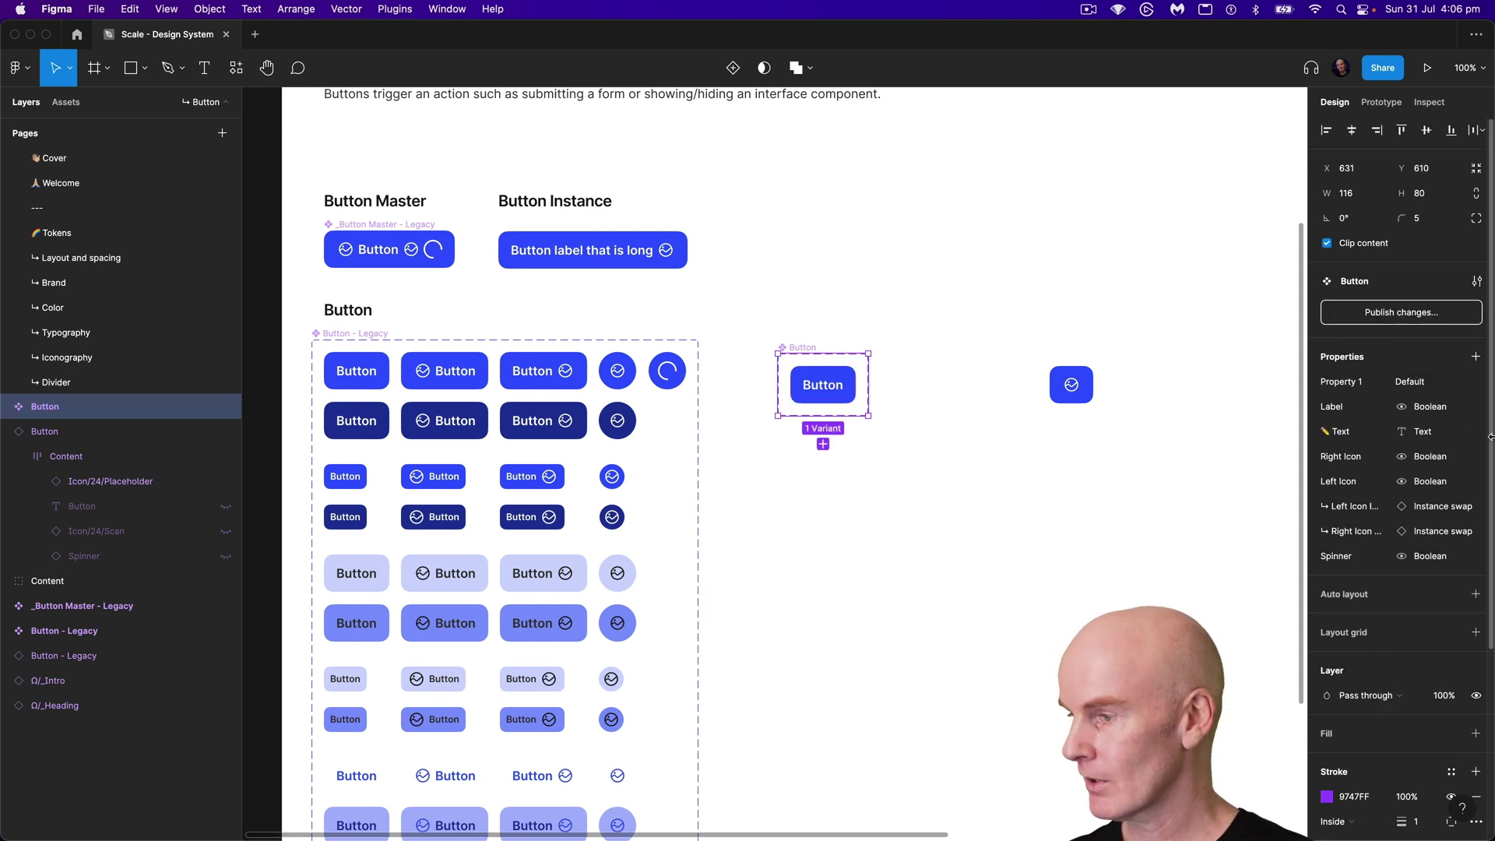
double_click(1359, 383)
type("Size")
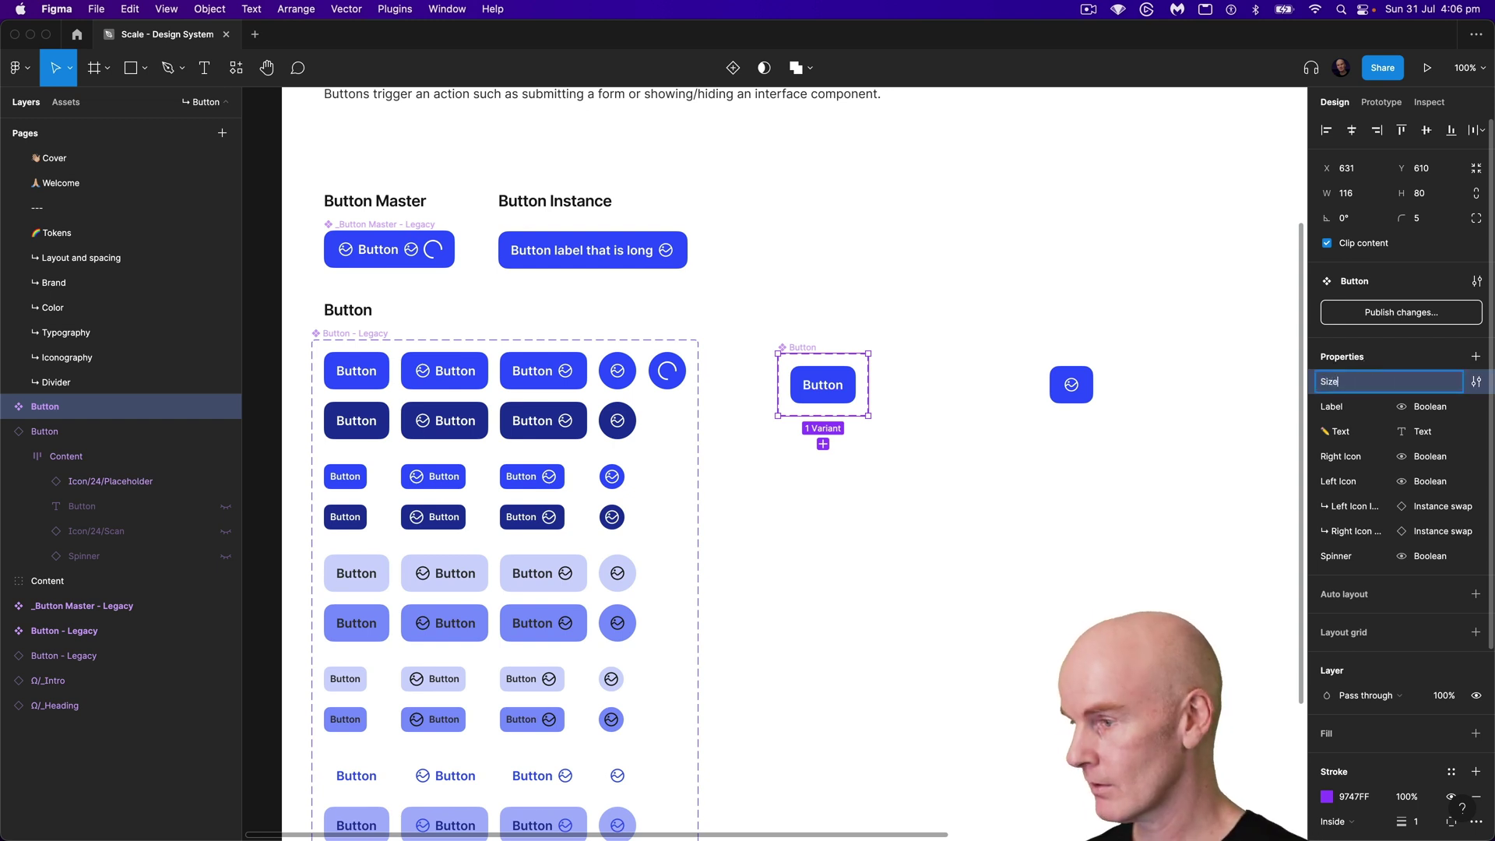
key("Return")
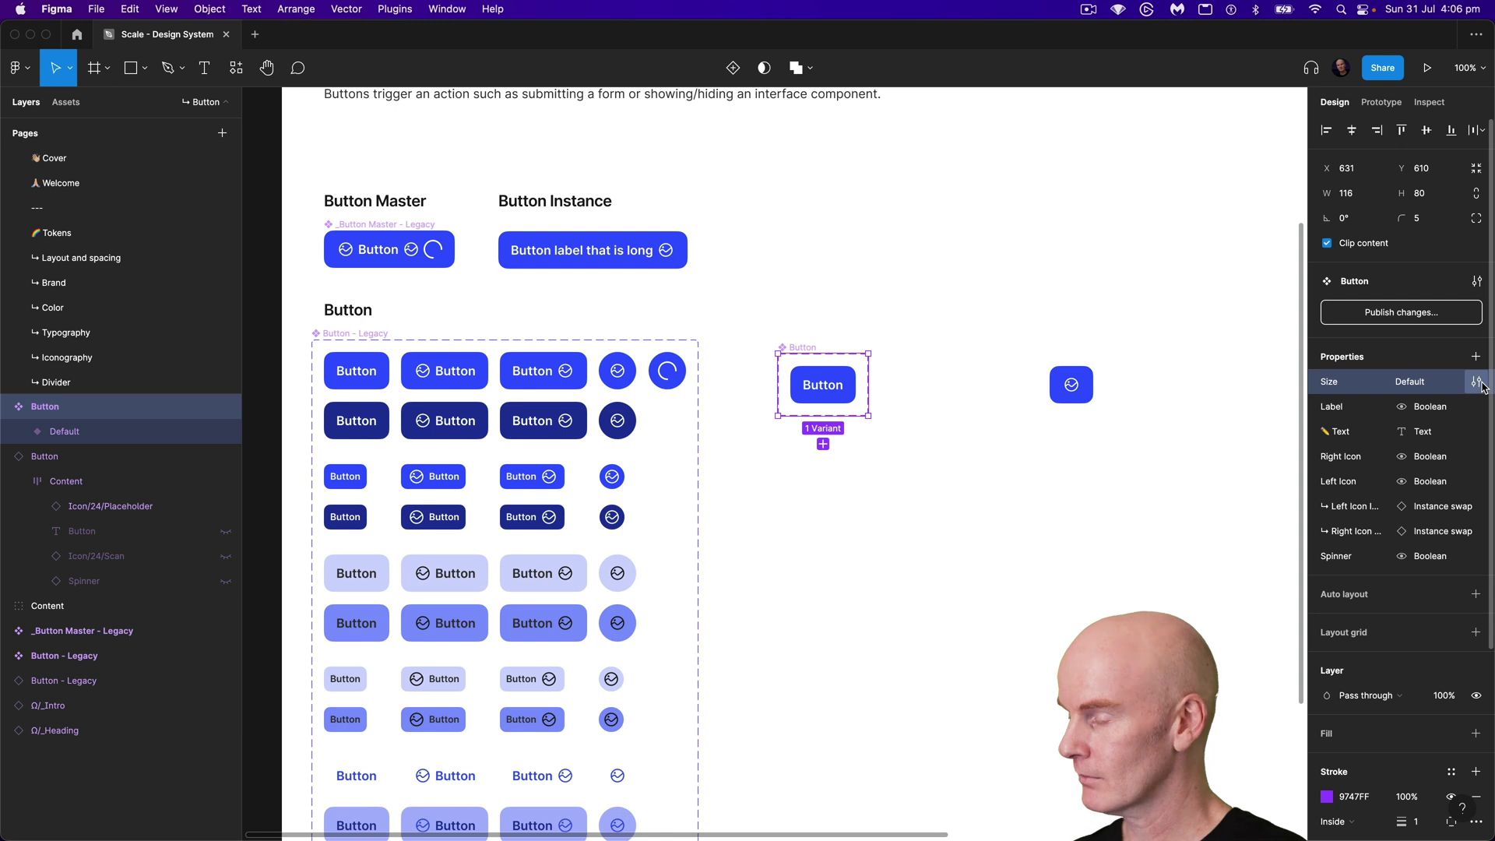
Step: Rename the Size property's Default value to L
left_click(1479, 383)
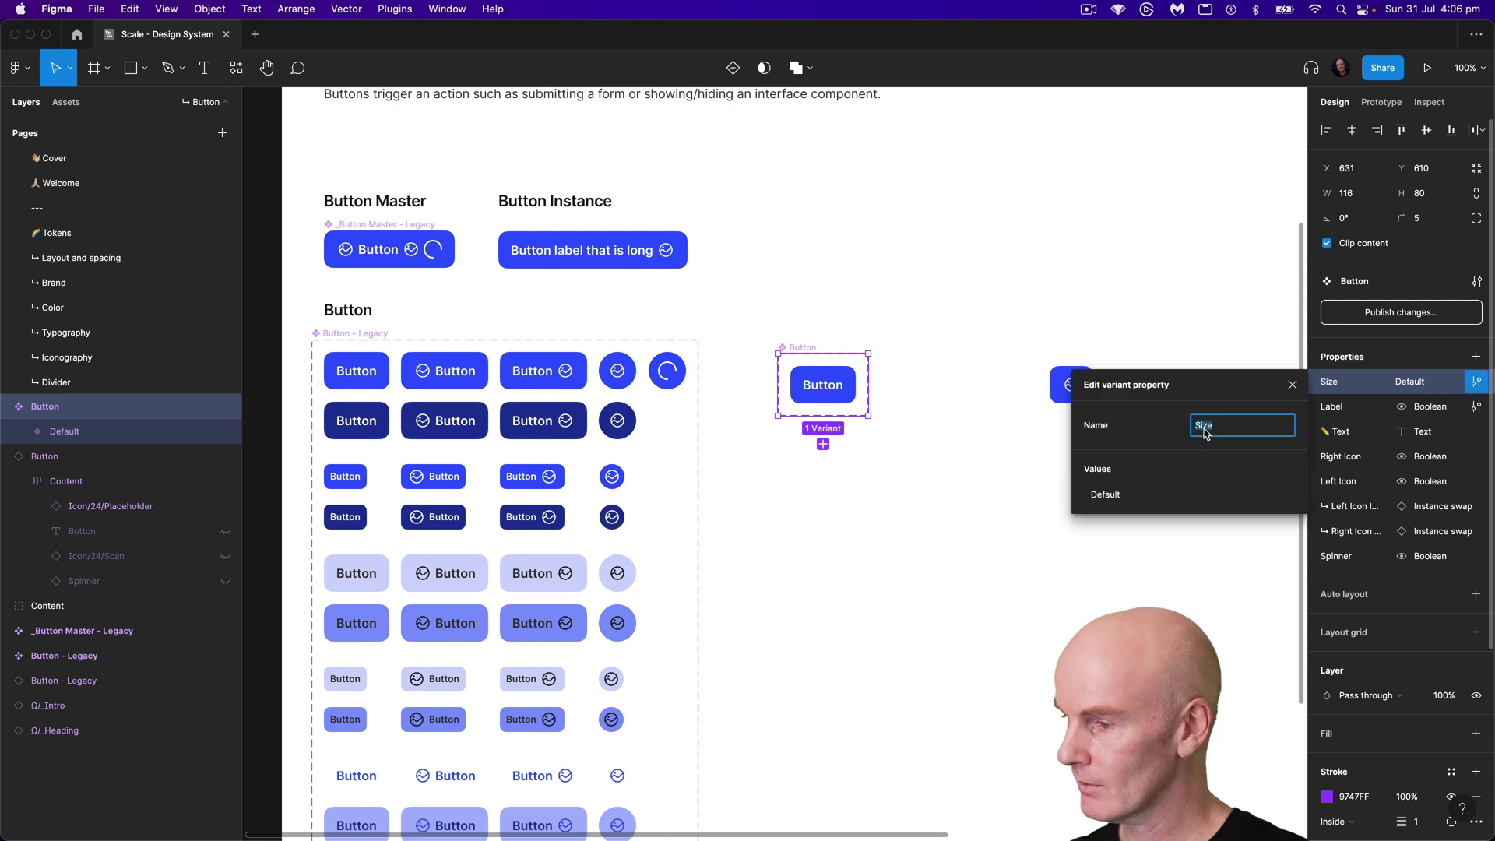
left_click(1116, 496)
type("L")
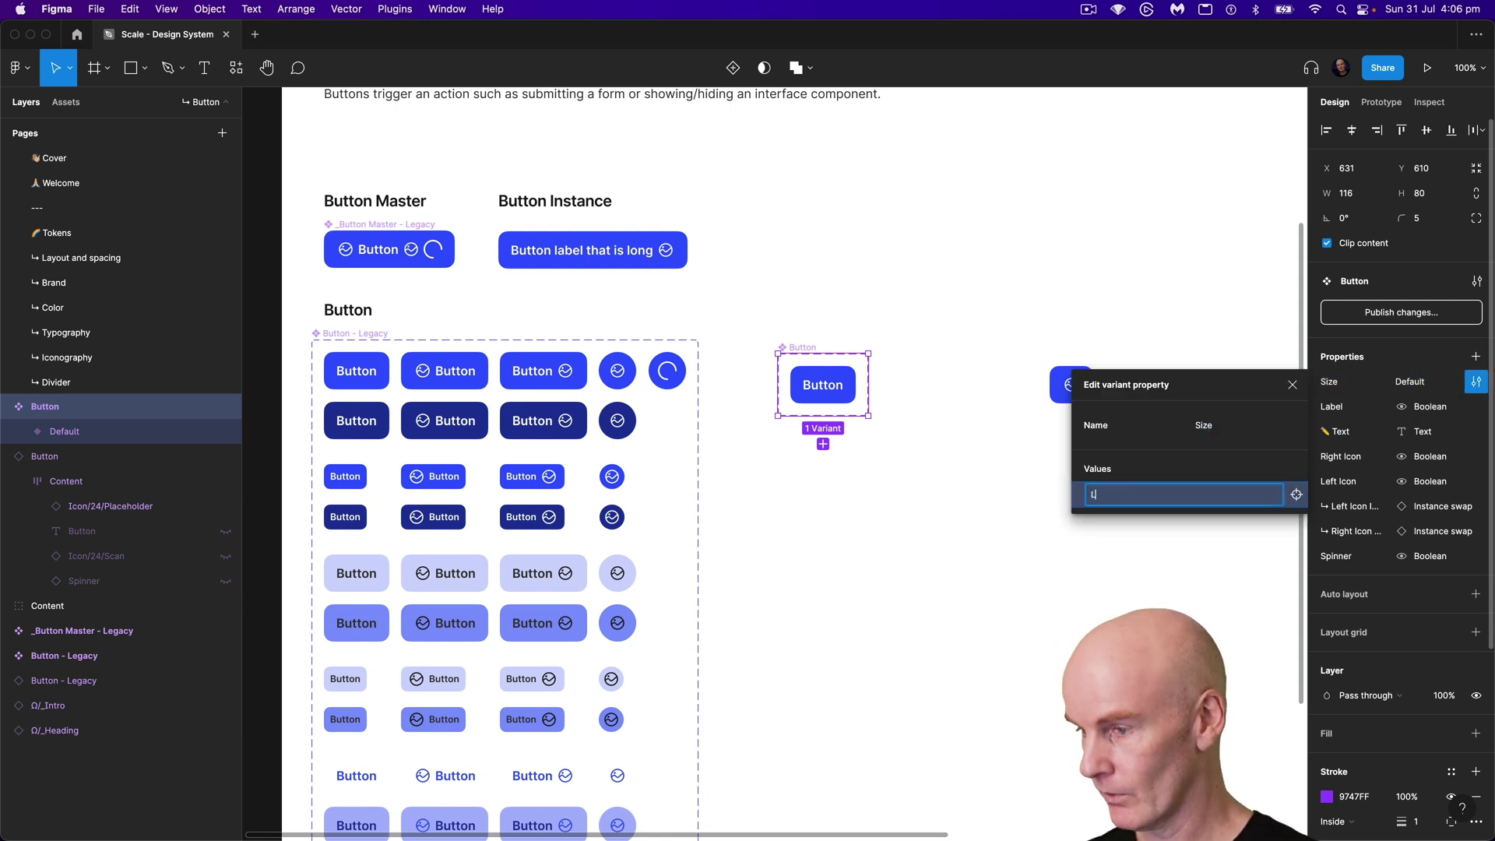
key("Return")
key("Escape")
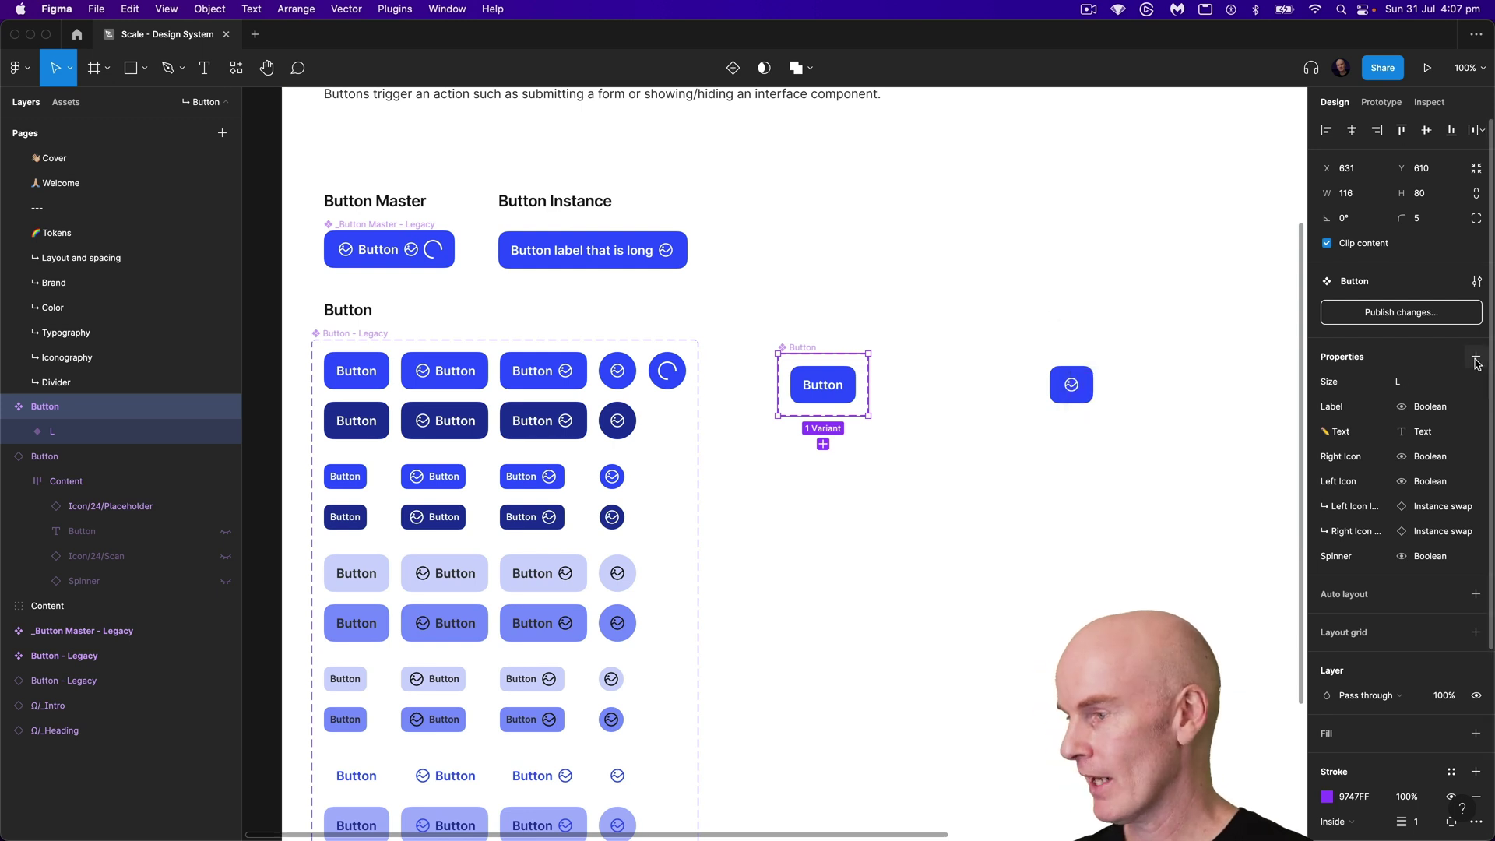
Step: Create a variant property named Type with the value Primary on the Button component set
left_click(1476, 357)
left_click(1380, 406)
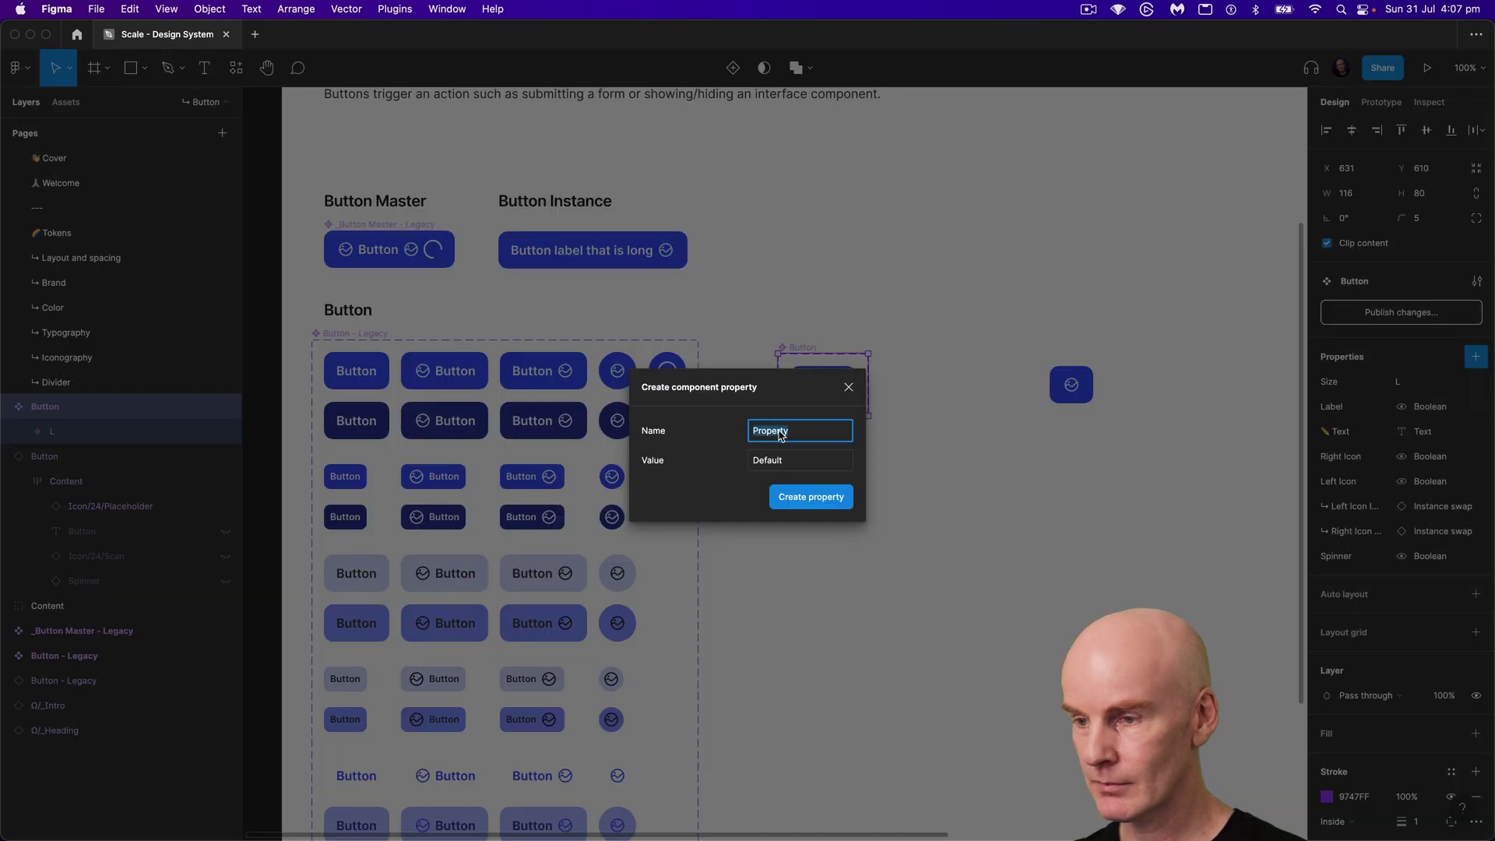
type("Type")
left_click(797, 471)
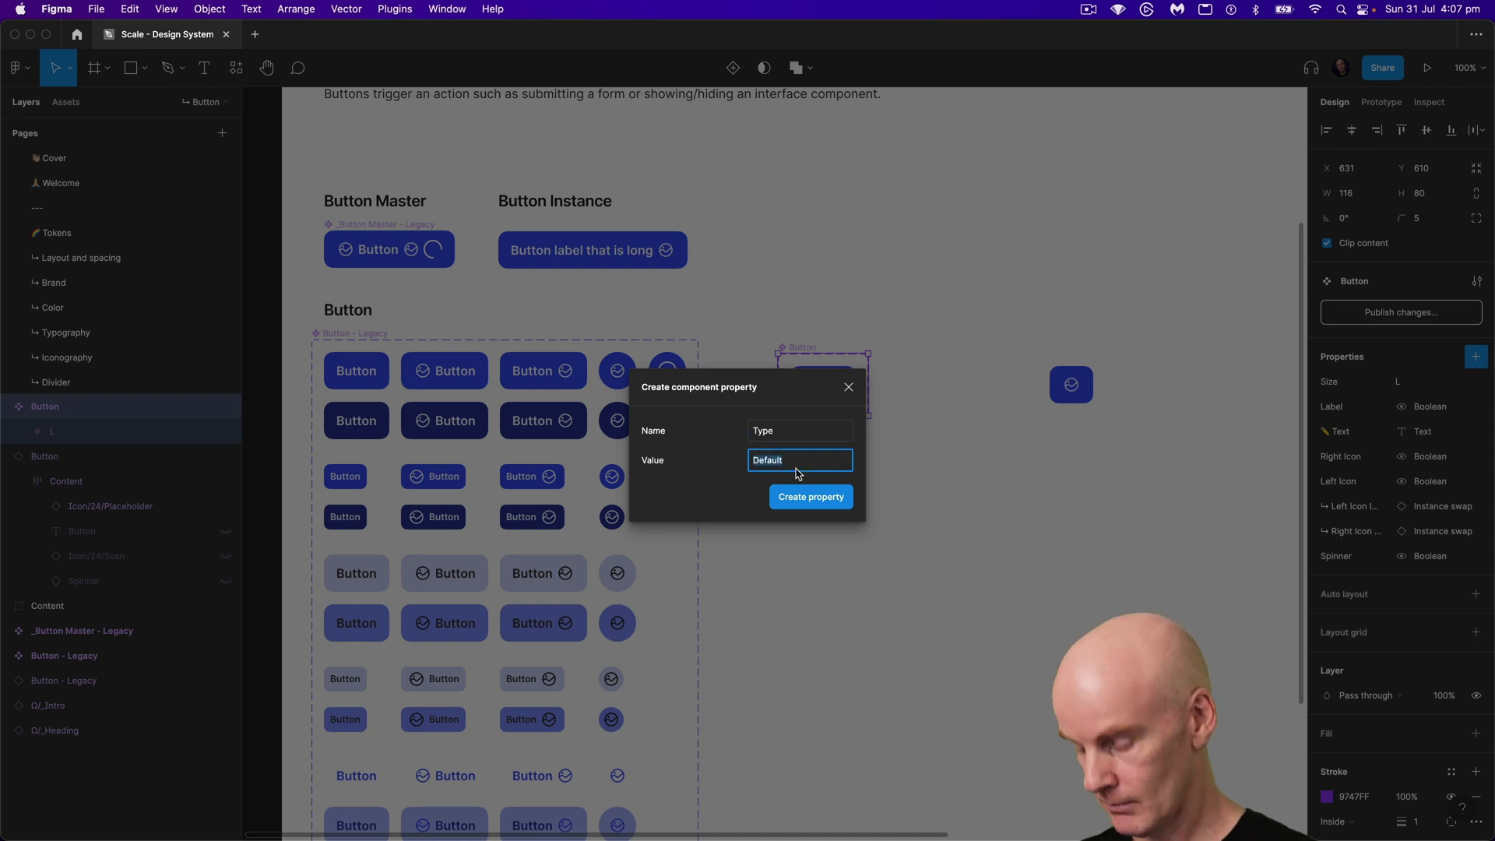
type("Pr")
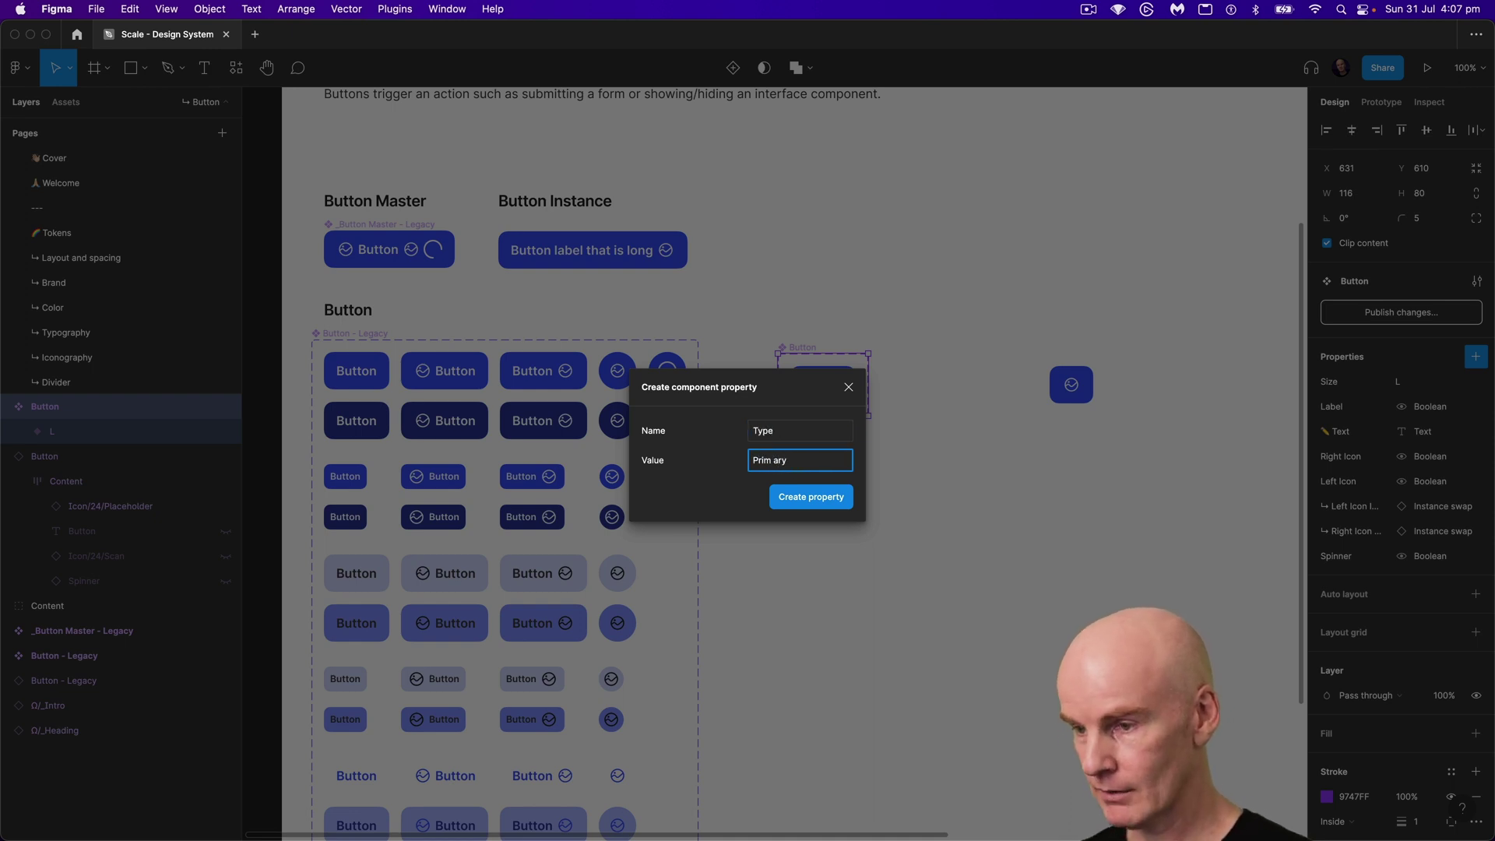
type("imary")
key("Return")
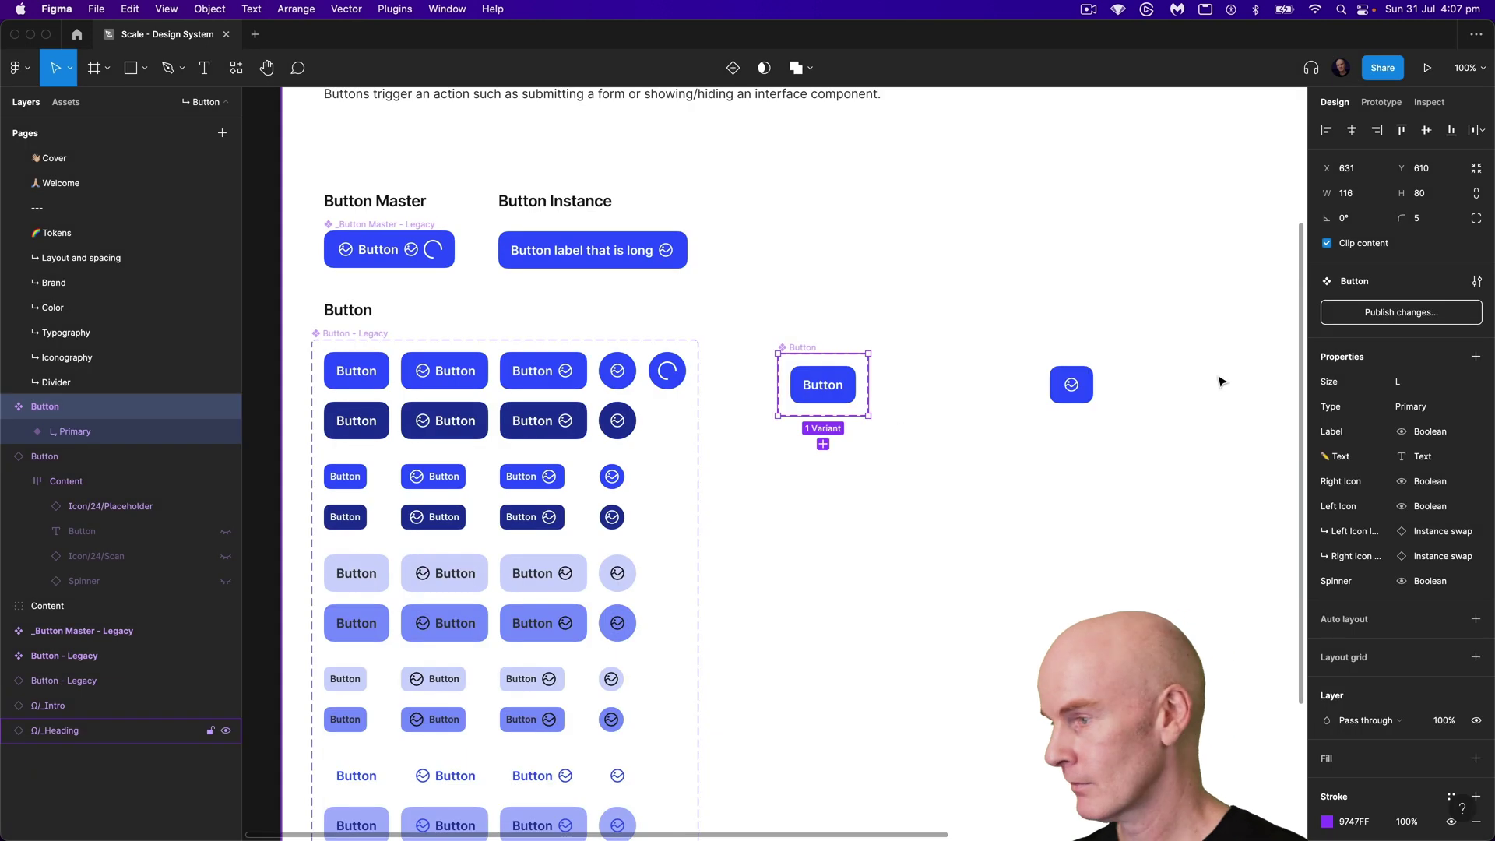
Step: Create a variant property named State with the value Default on the Button component set, and clear the selection
left_click(1475, 357)
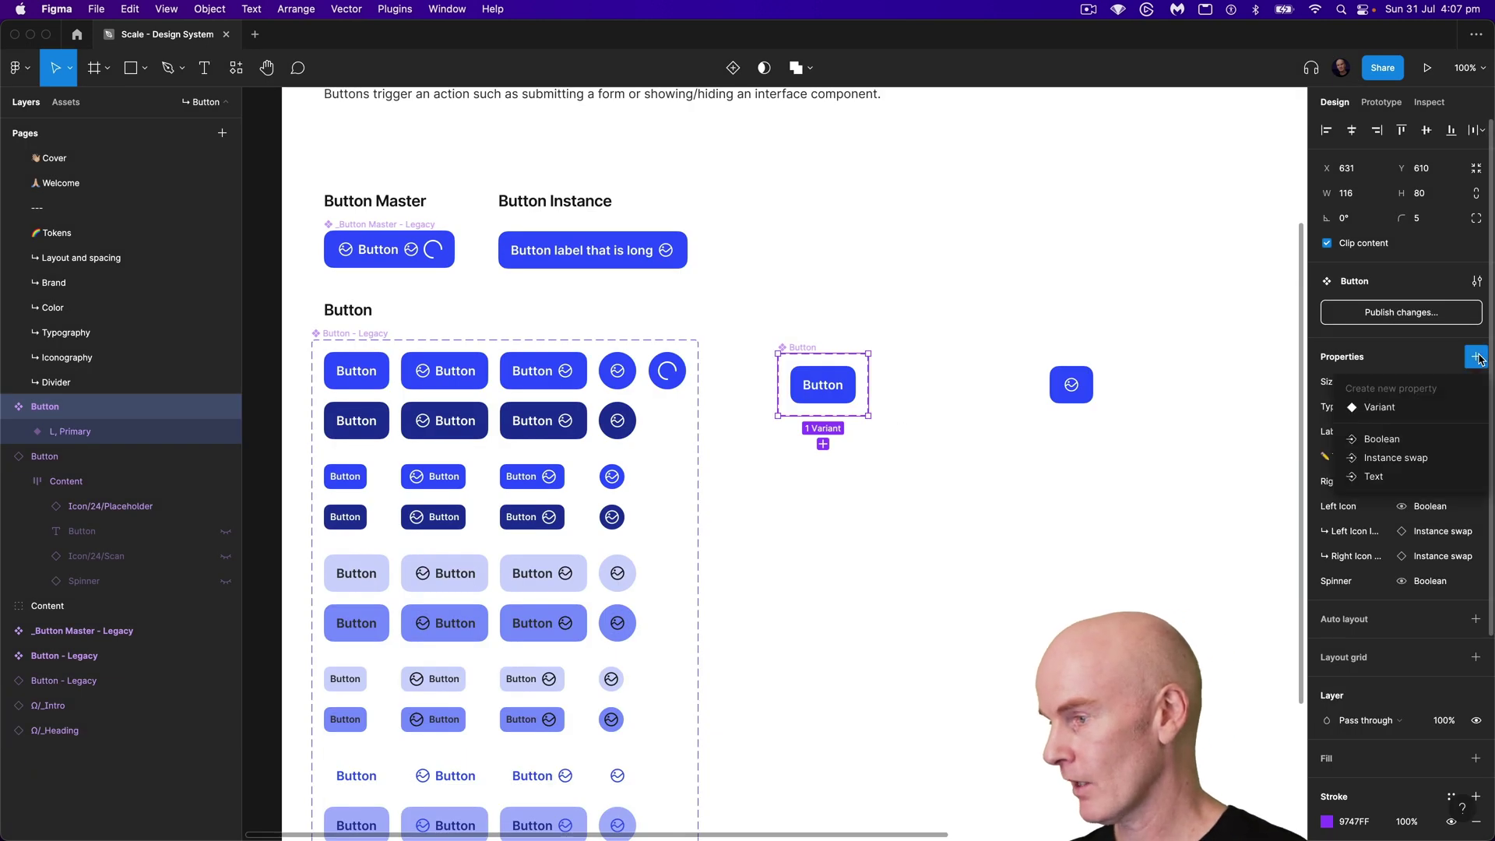
left_click(1415, 408)
type("S")
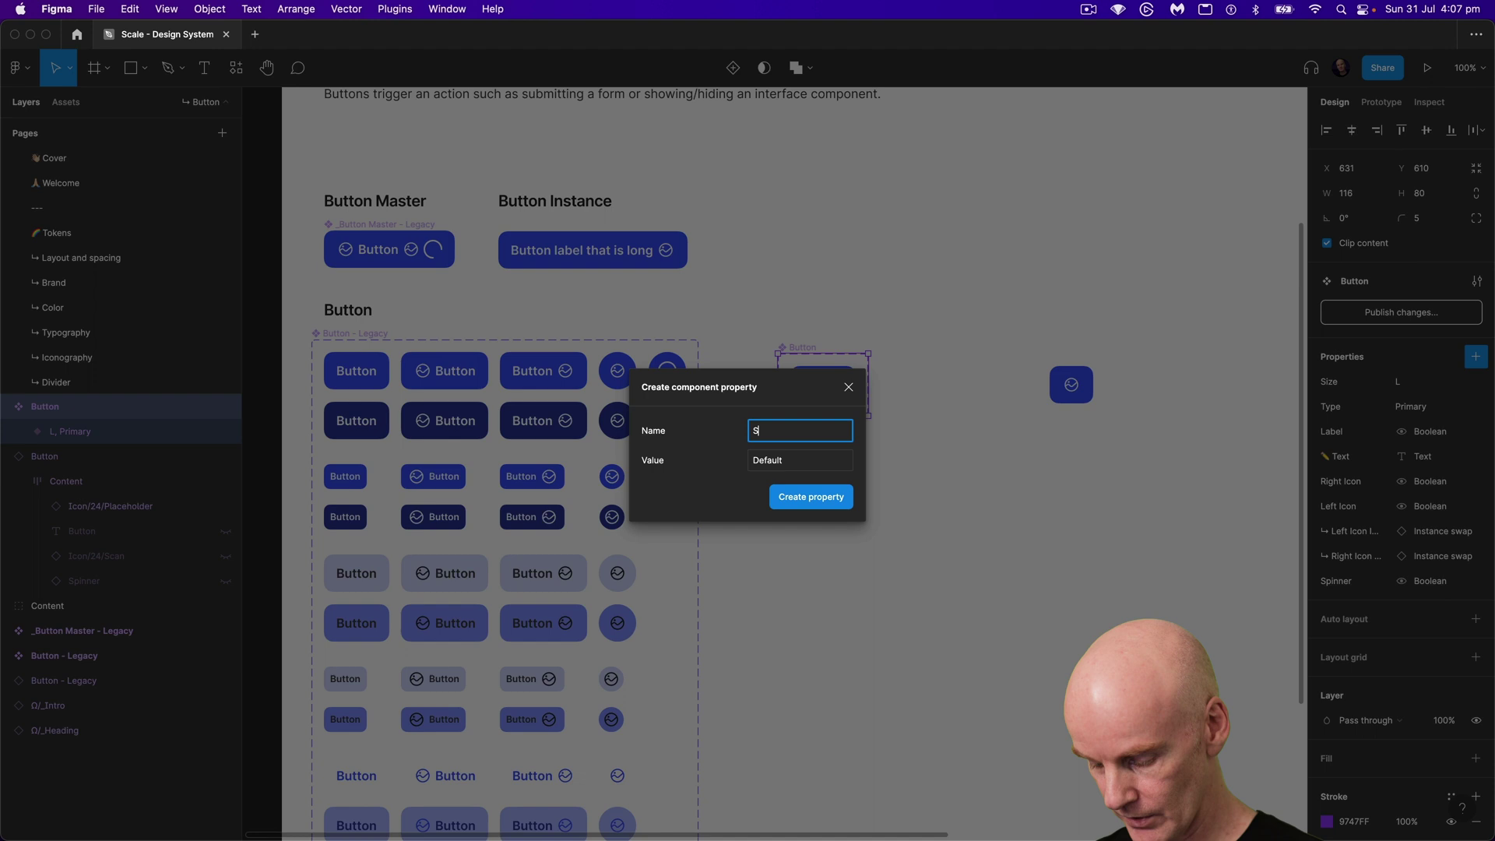
left_click(795, 464)
left_click(785, 461)
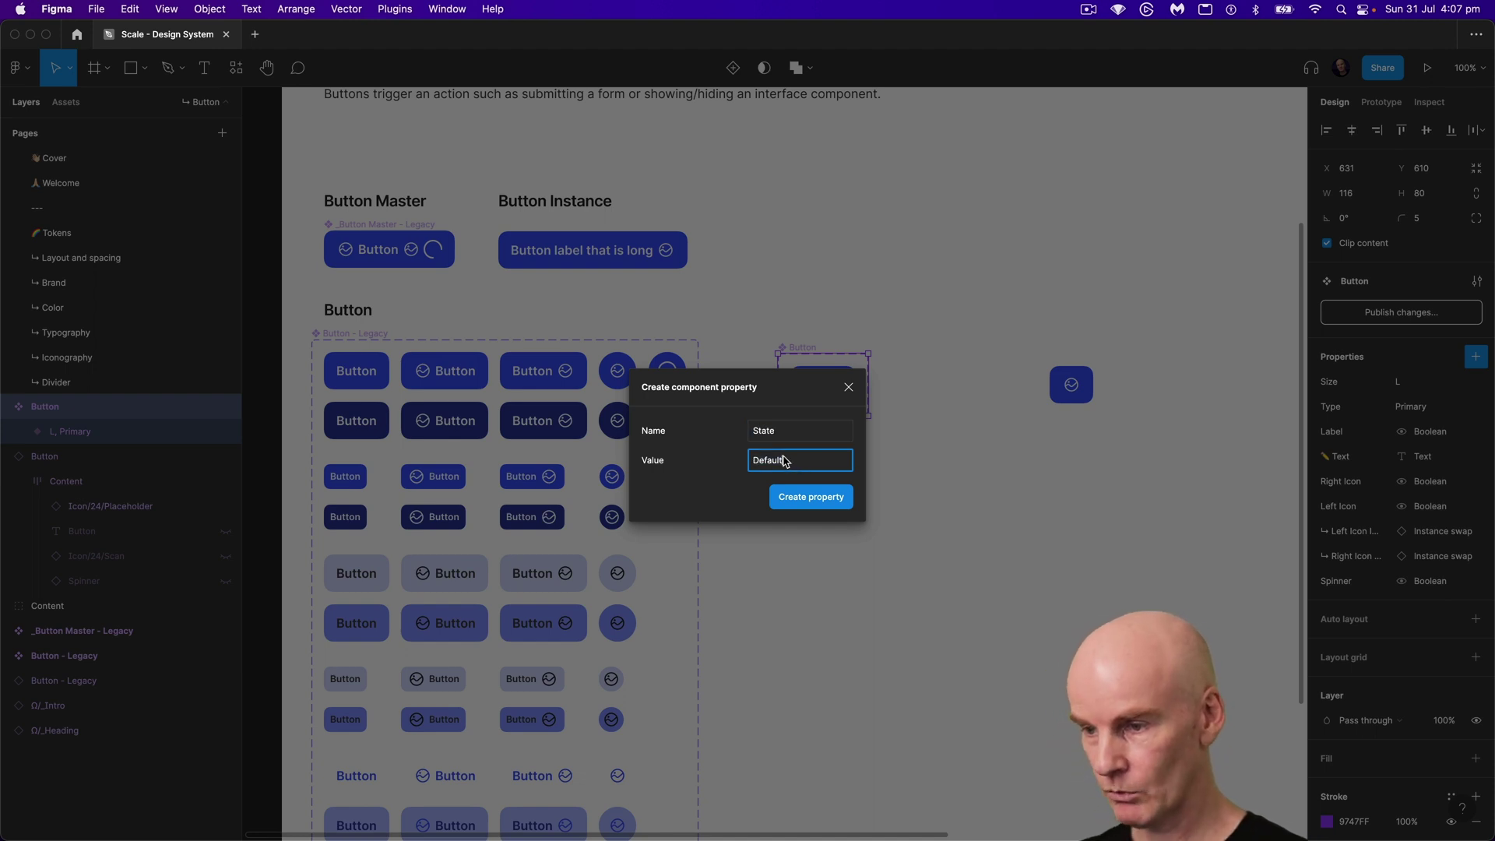
left_click(812, 499)
left_click(801, 319)
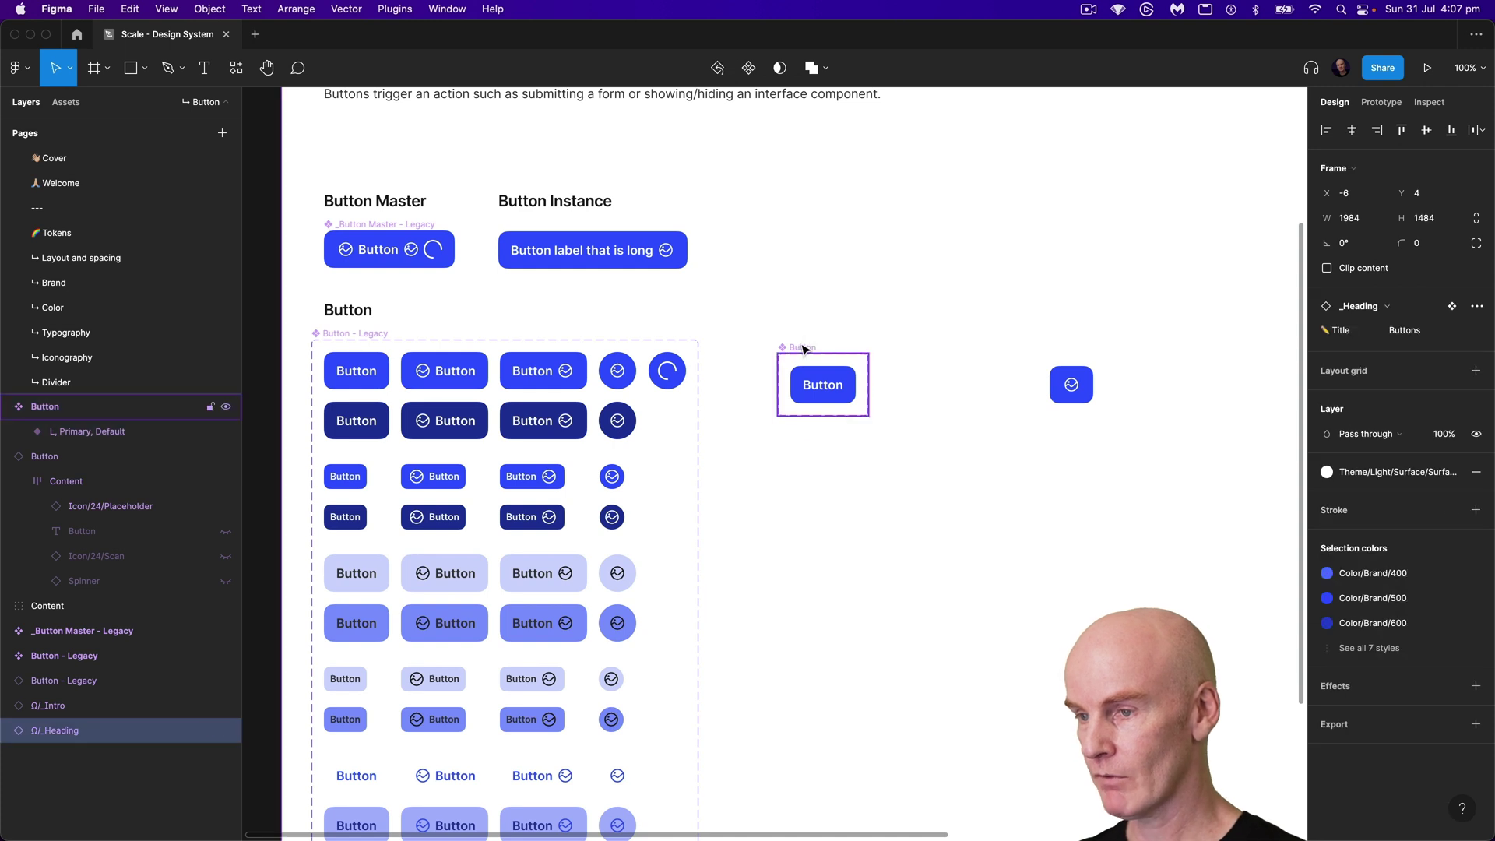
Step: Add a second variant to the Button component set and place it below the original variant in the layer order
left_click(802, 347)
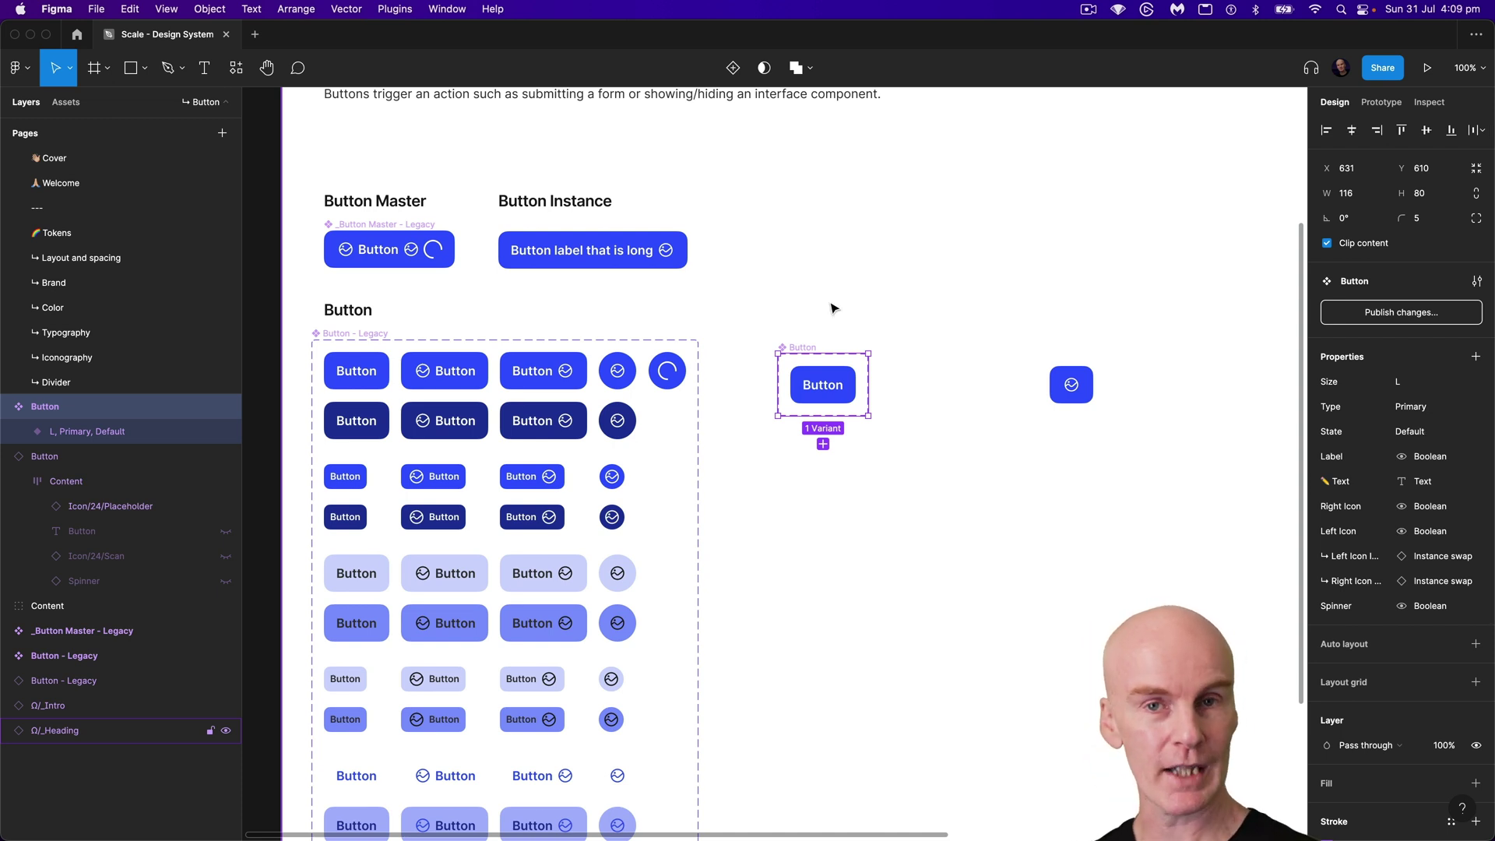
left_click(835, 315)
left_click(838, 365)
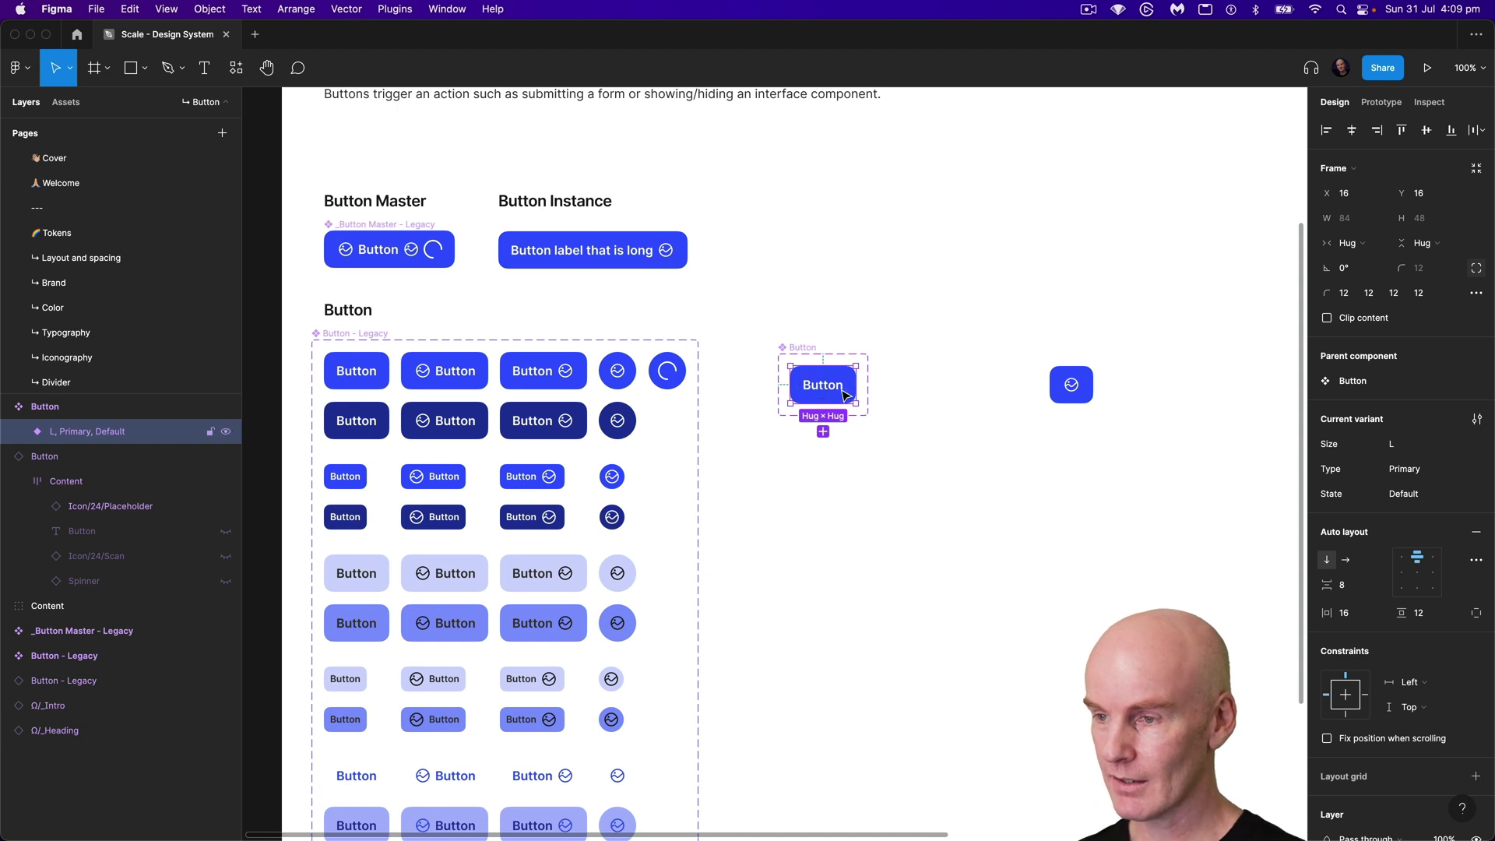
left_click(824, 433)
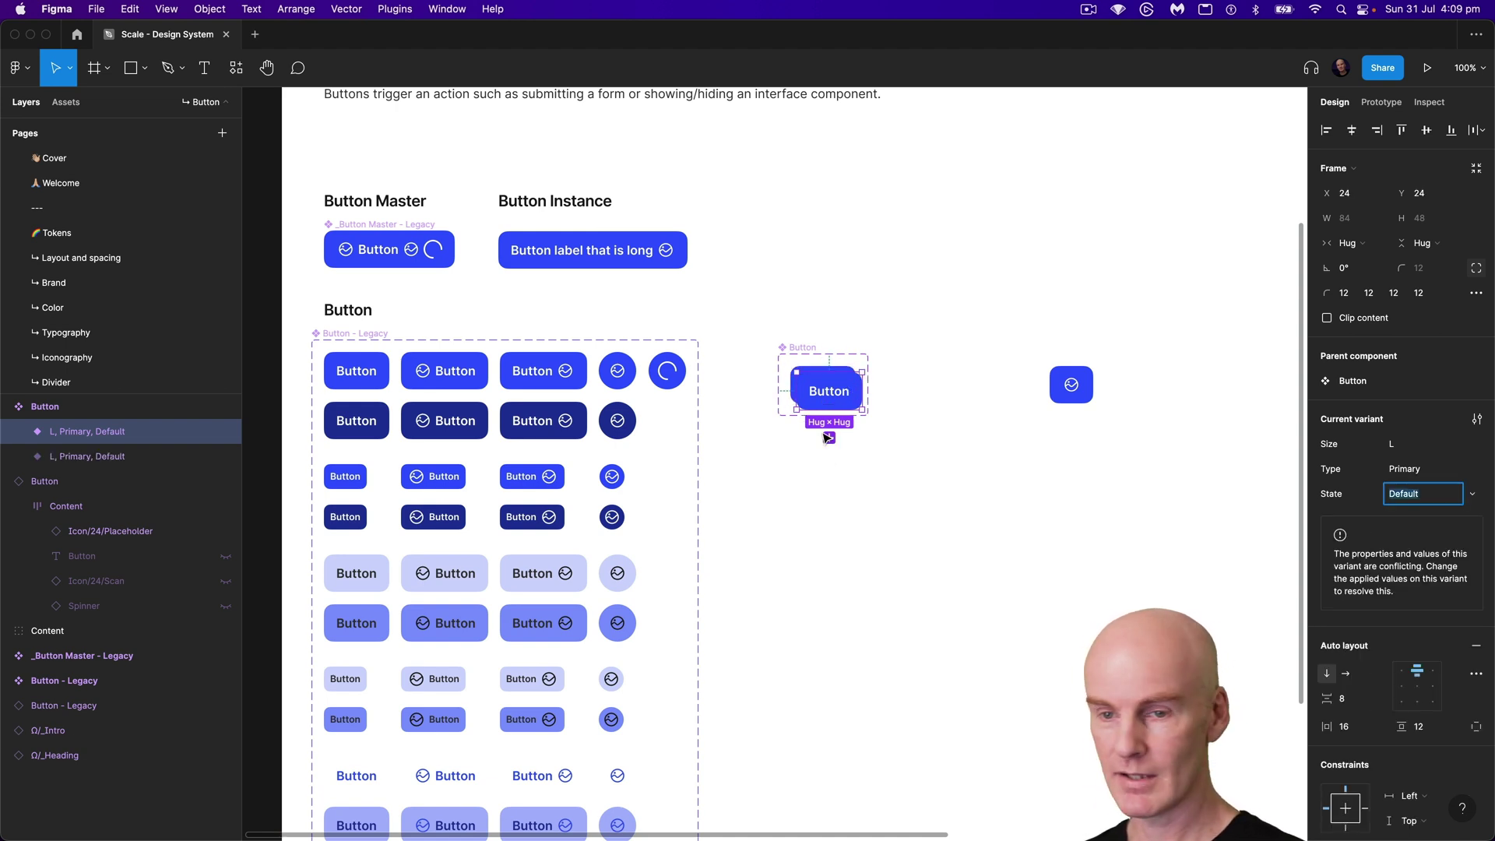
left_click(67, 432)
left_click(75, 458)
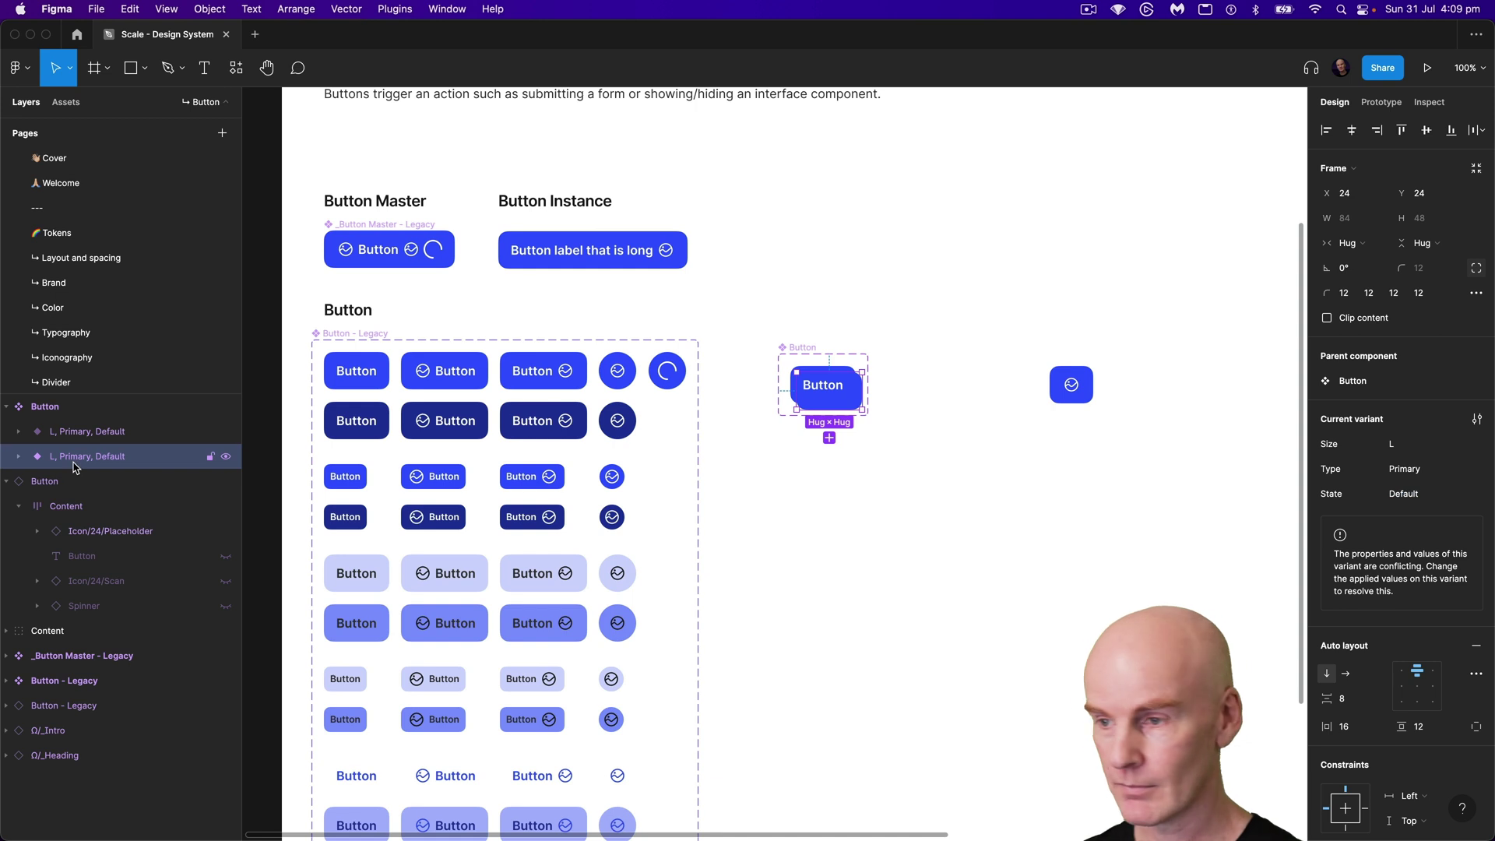
Step: Move the second Button variant to X 16, Y 80 under the first, and resize the component set to fit both variants
key("shift+Left")
key("shift+Down")
key("shift+Down")
key("shift+Down")
key("shift+Down")
key("shift+Down")
key("shift+Down")
key("shift+Down")
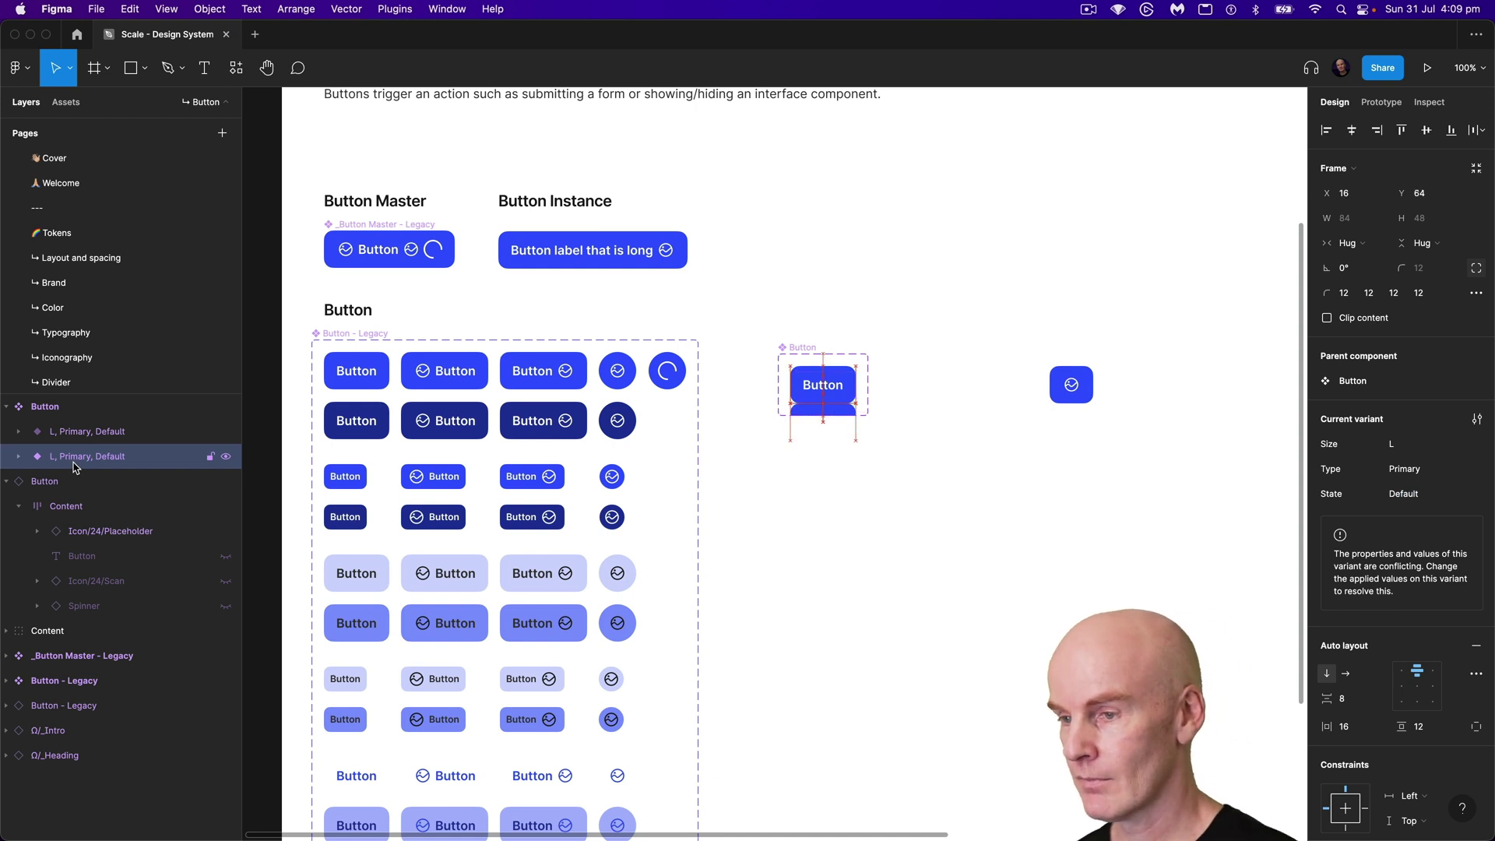
left_click(861, 307)
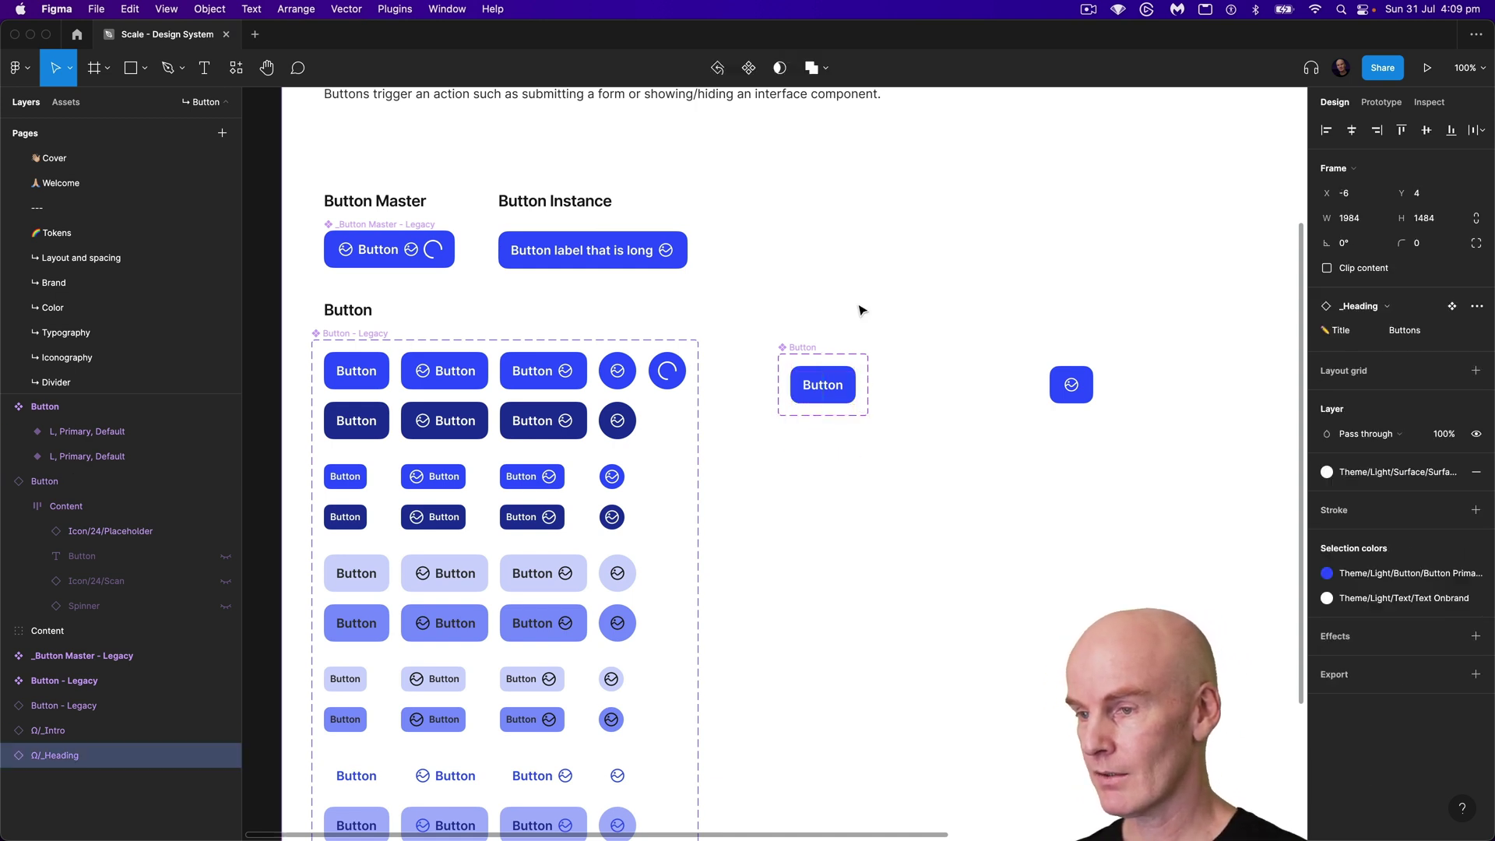
left_click(792, 347)
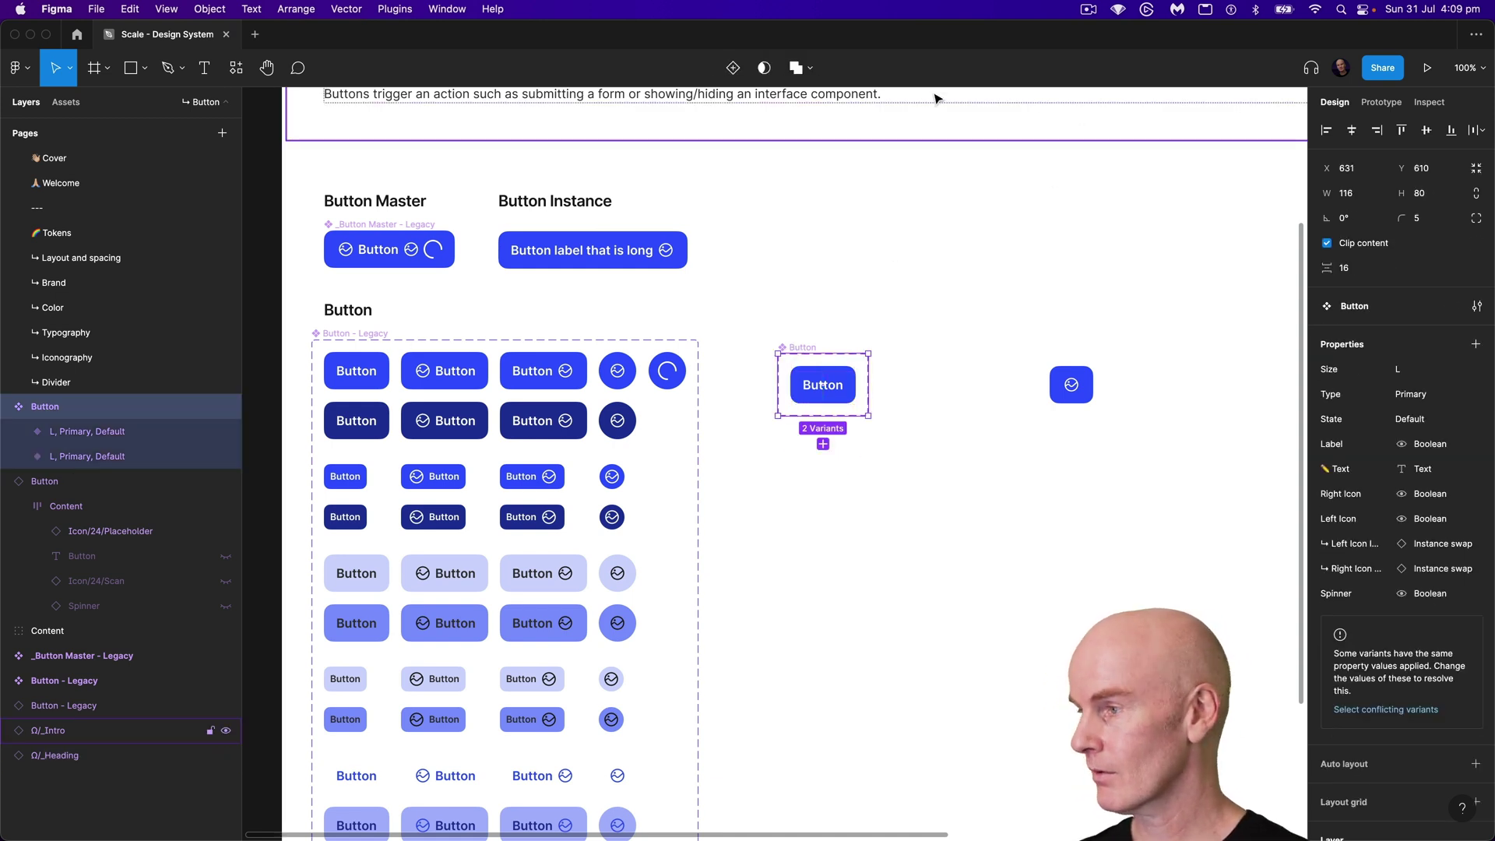
left_click(1477, 170)
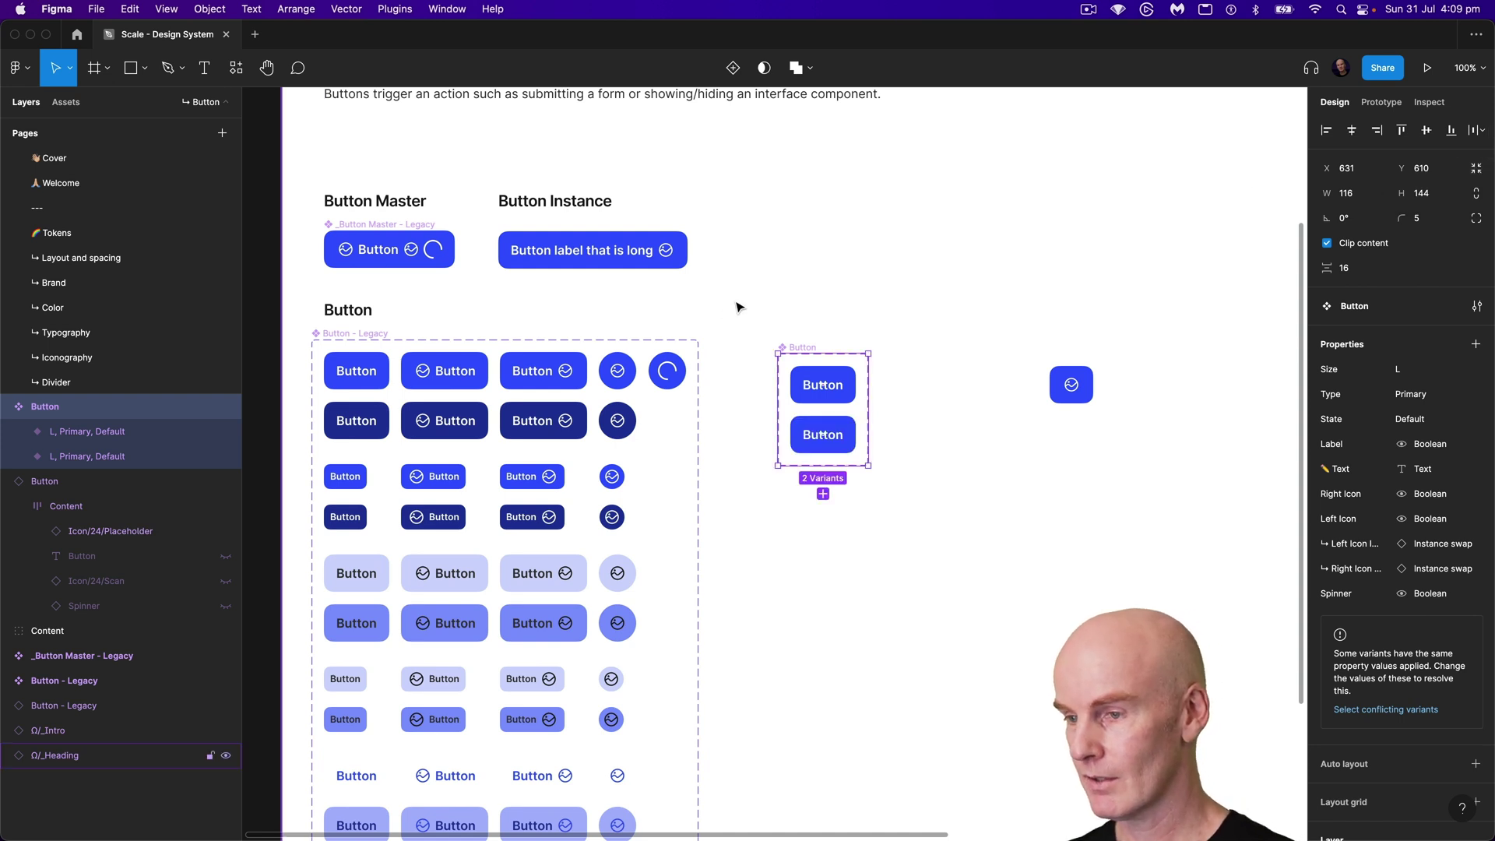
Step: Give the second Button variant a new State value named Hover
left_click(824, 435)
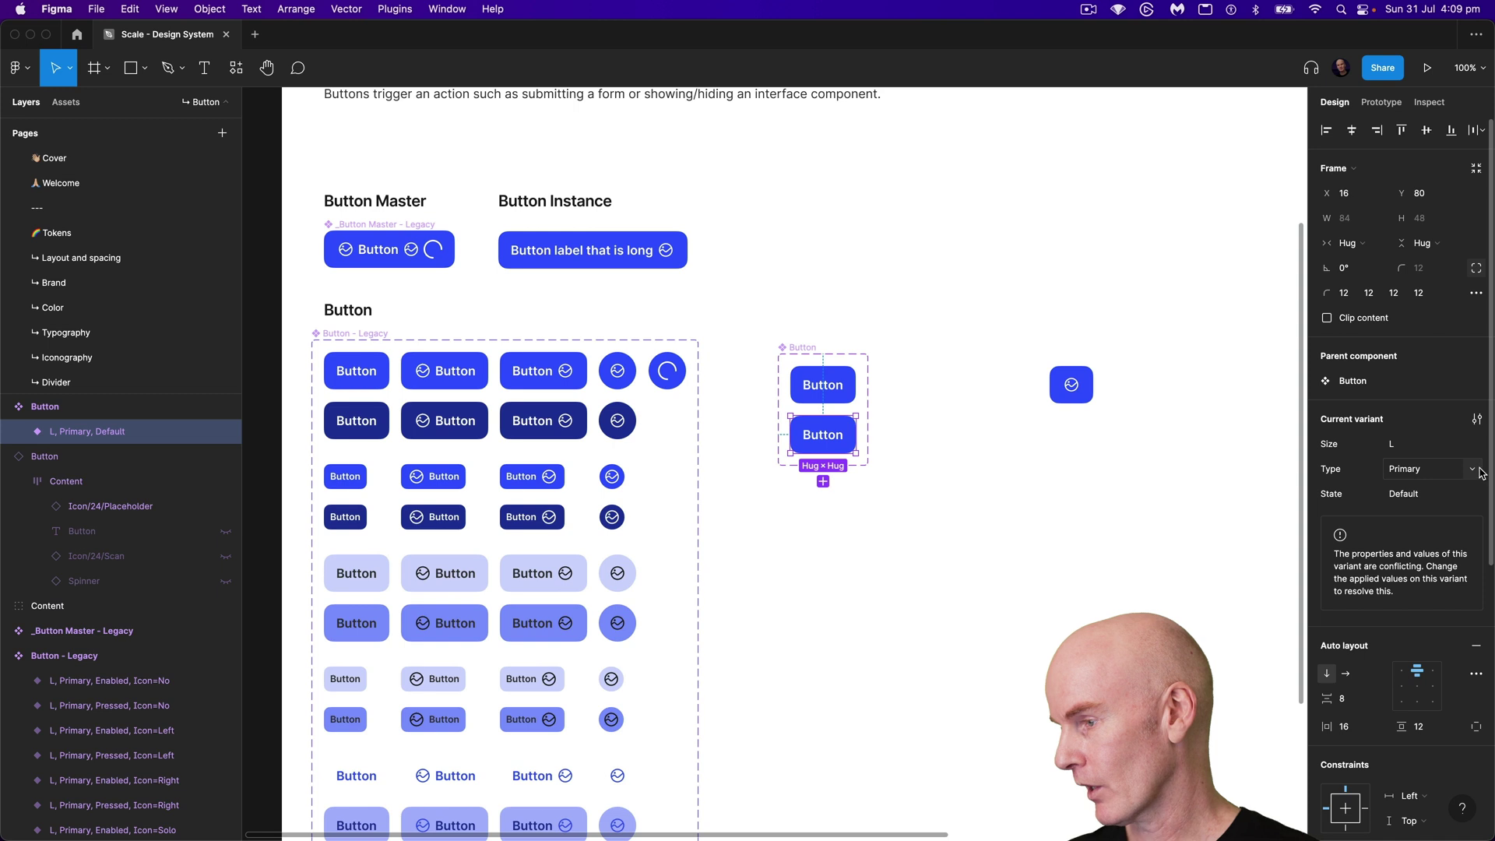
left_click(1472, 497)
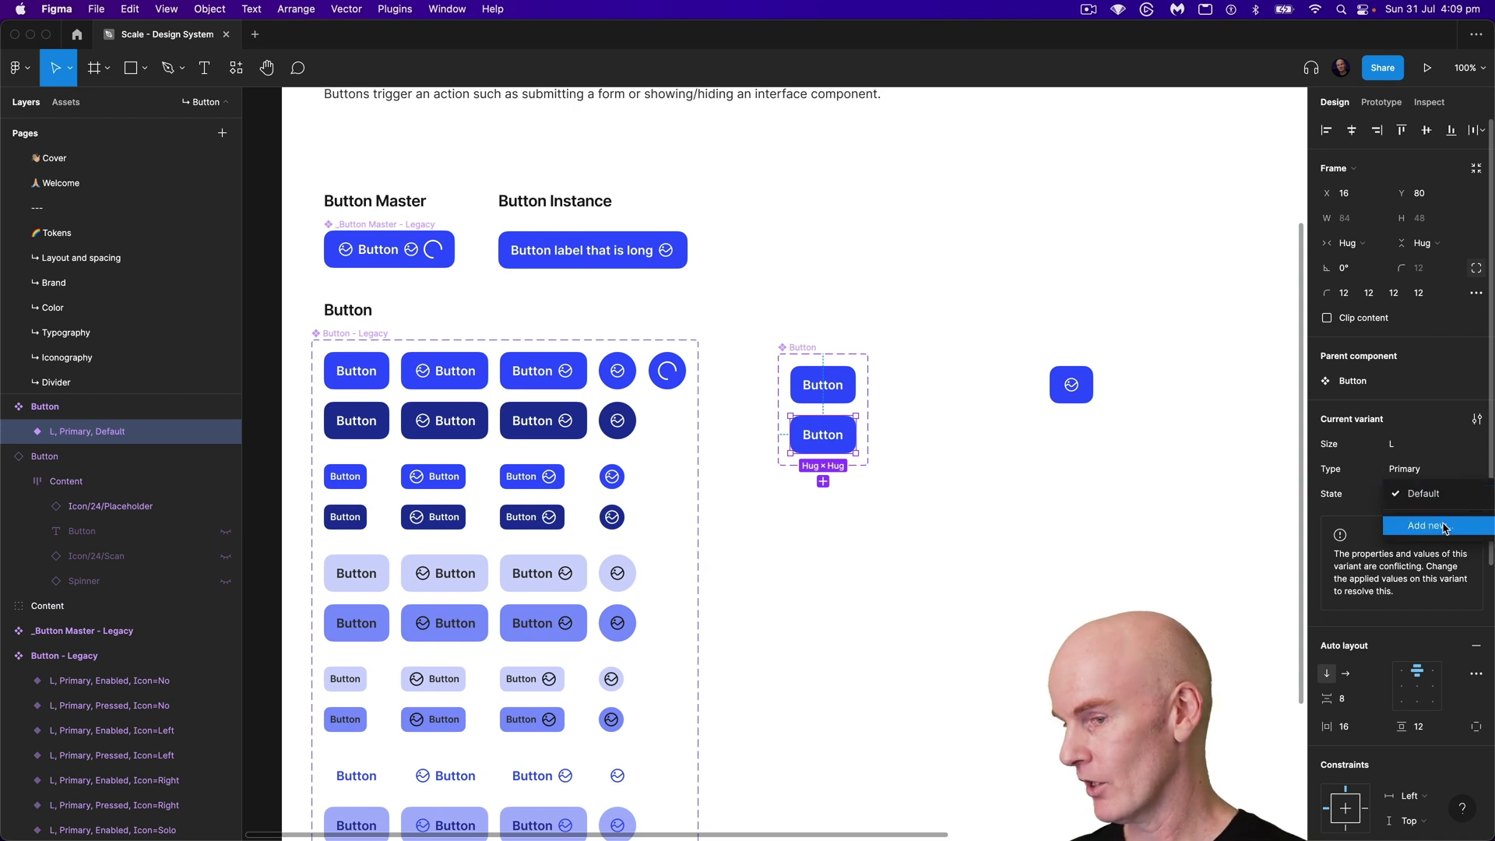
left_click(1443, 527)
type("Hover")
key("Return")
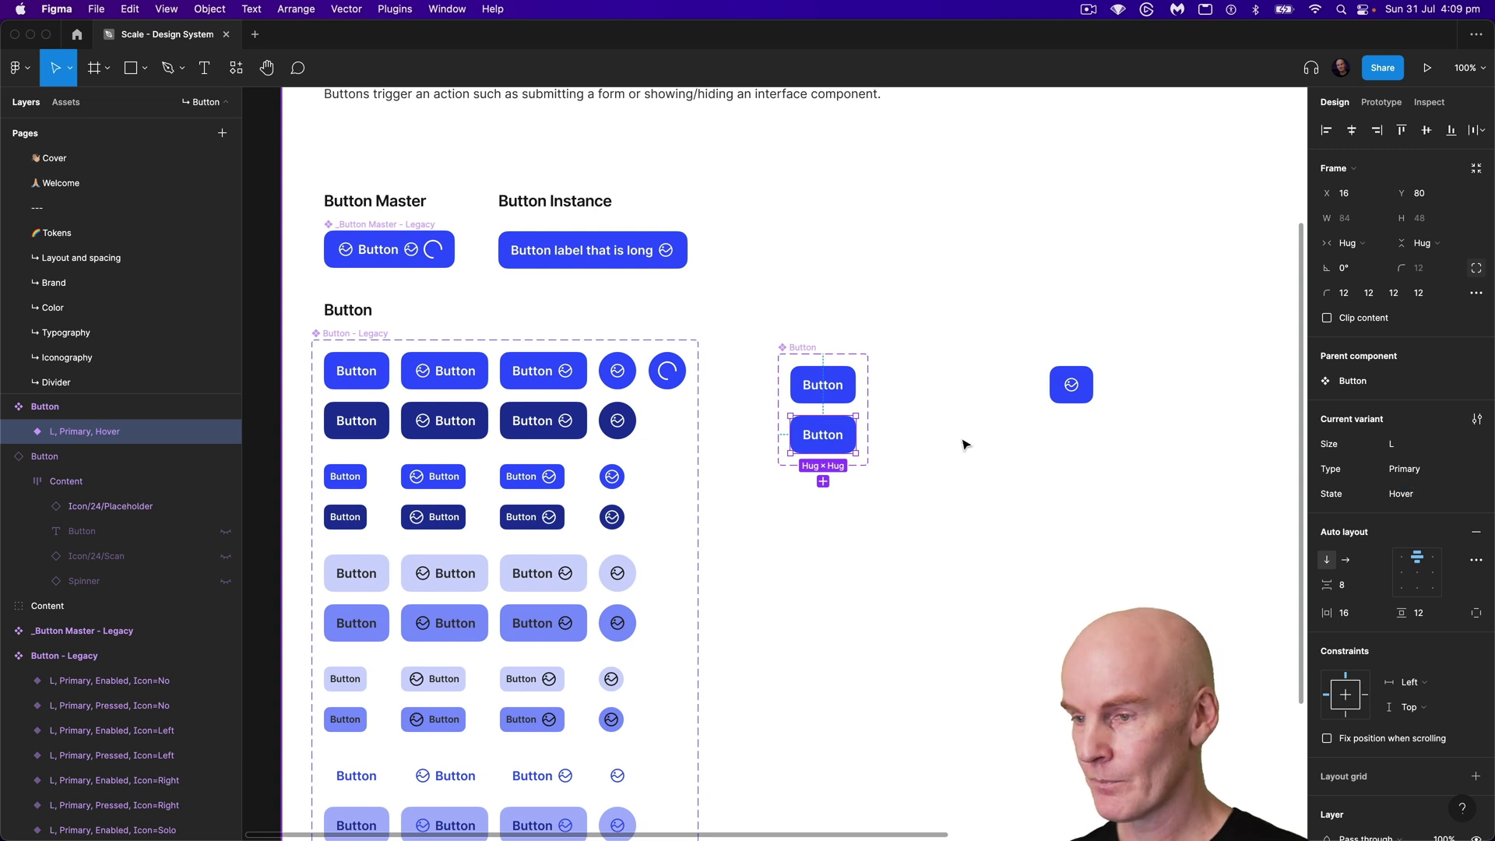
Step: Add a third Button variant, order it below the Hover variant, and give it a new State value named Pressed
left_click(824, 481)
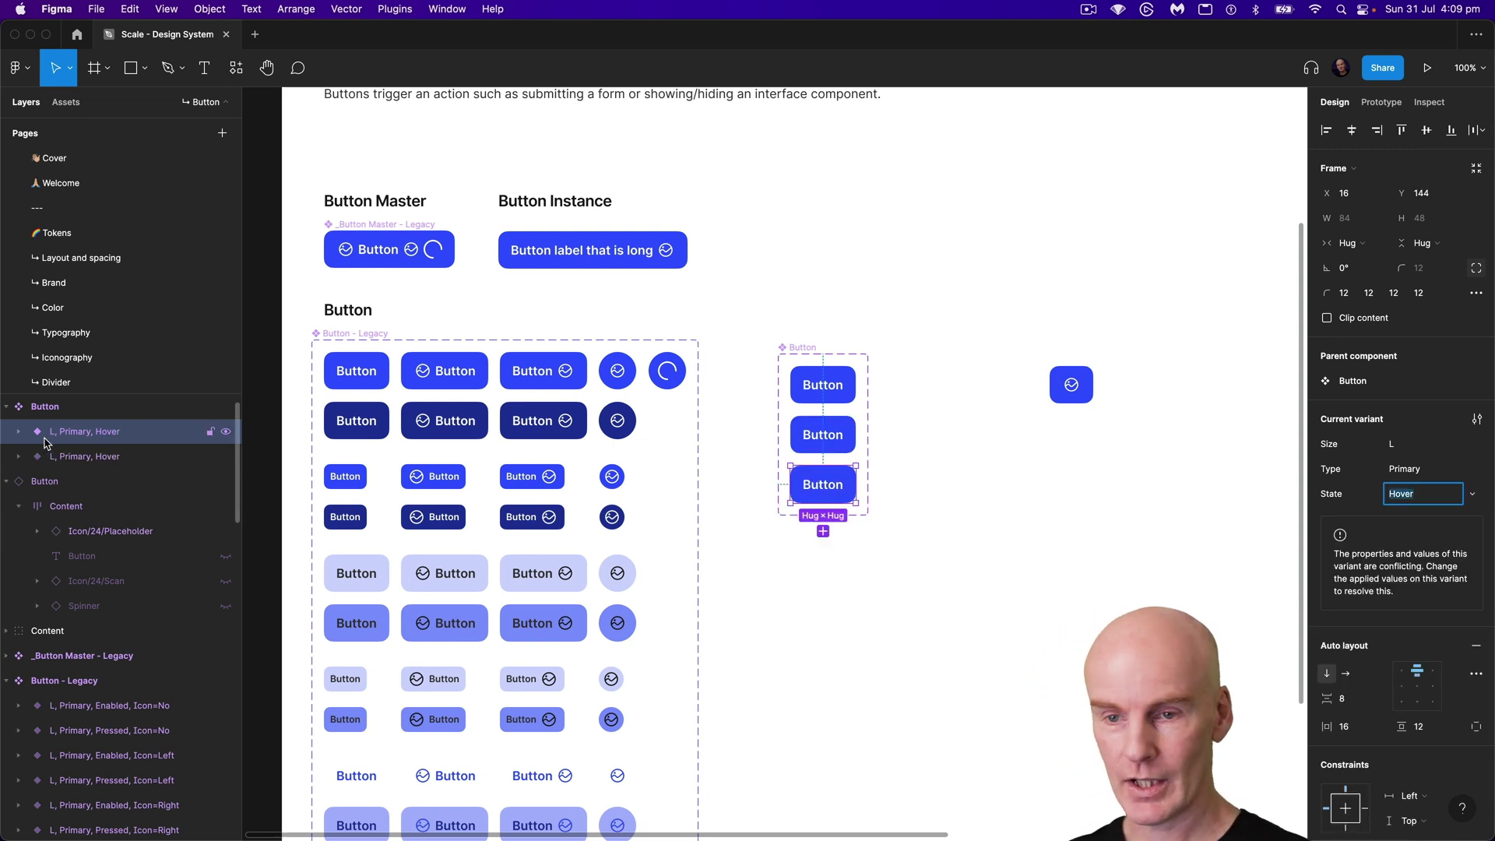
left_click(87, 486)
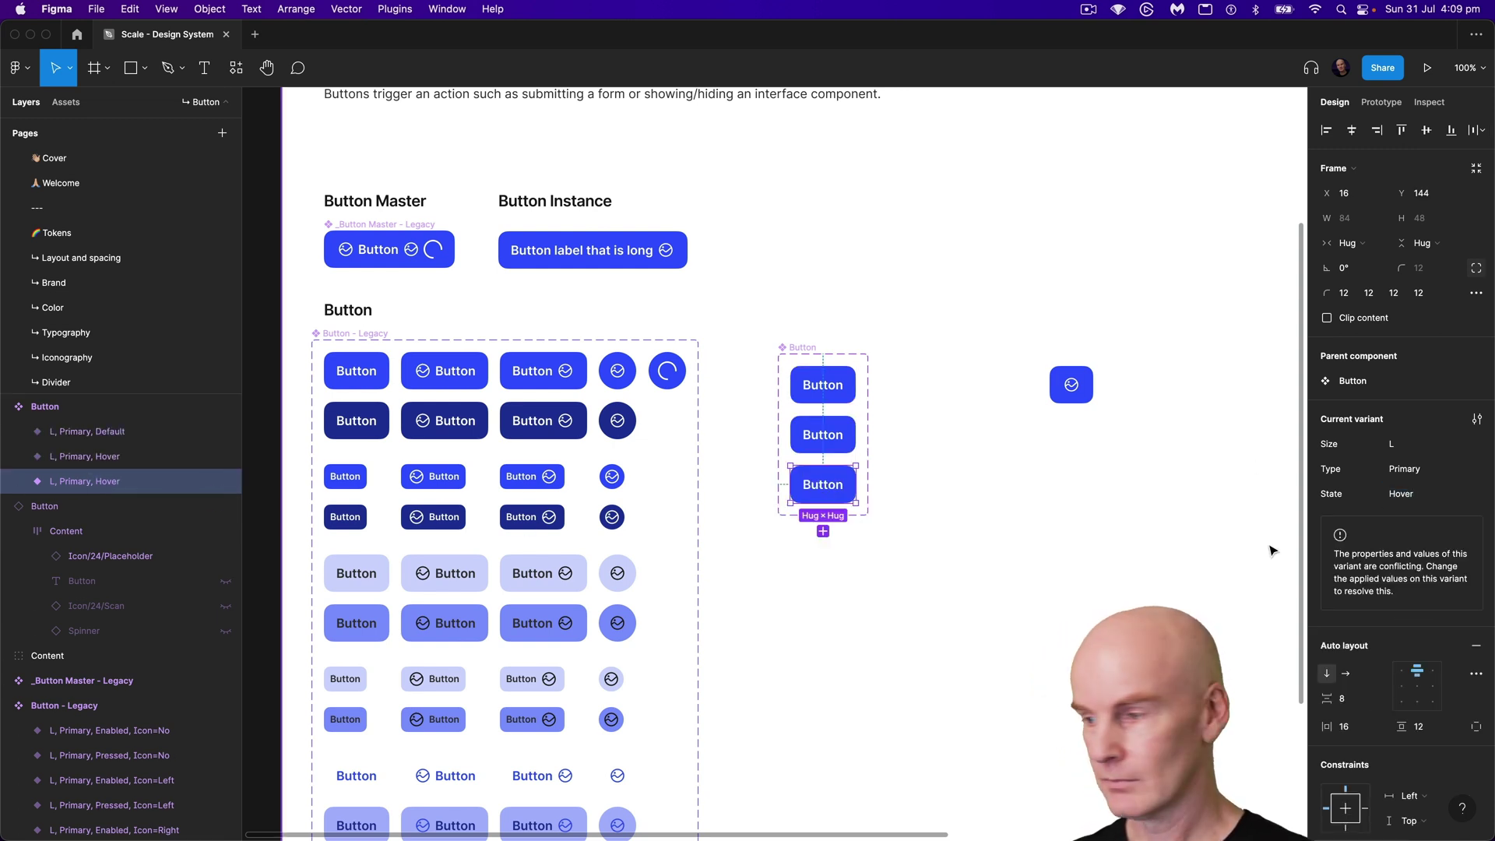
left_click(1477, 495)
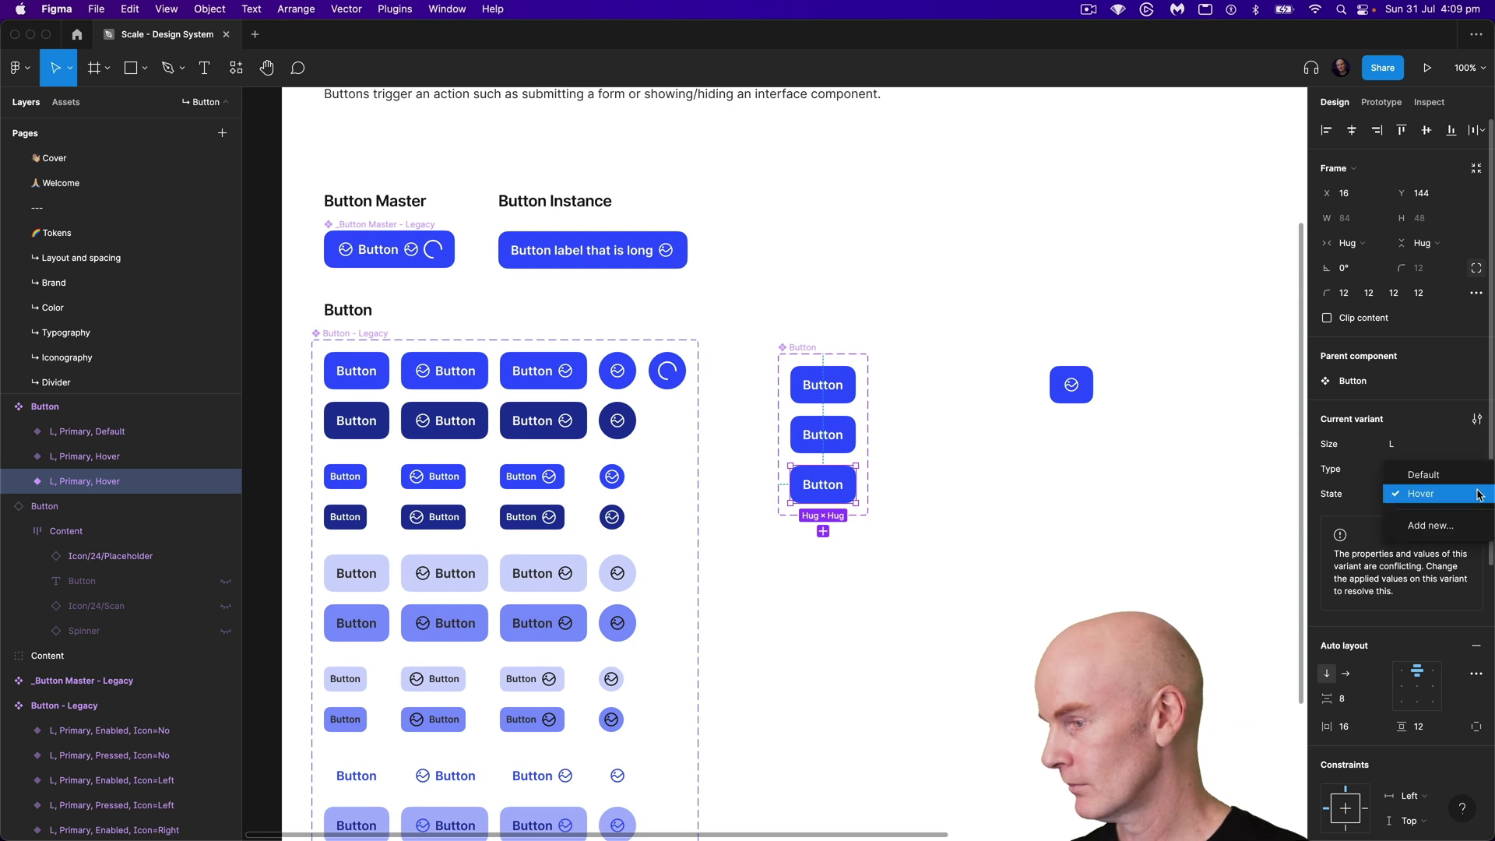
left_click(1449, 527)
type("Pres")
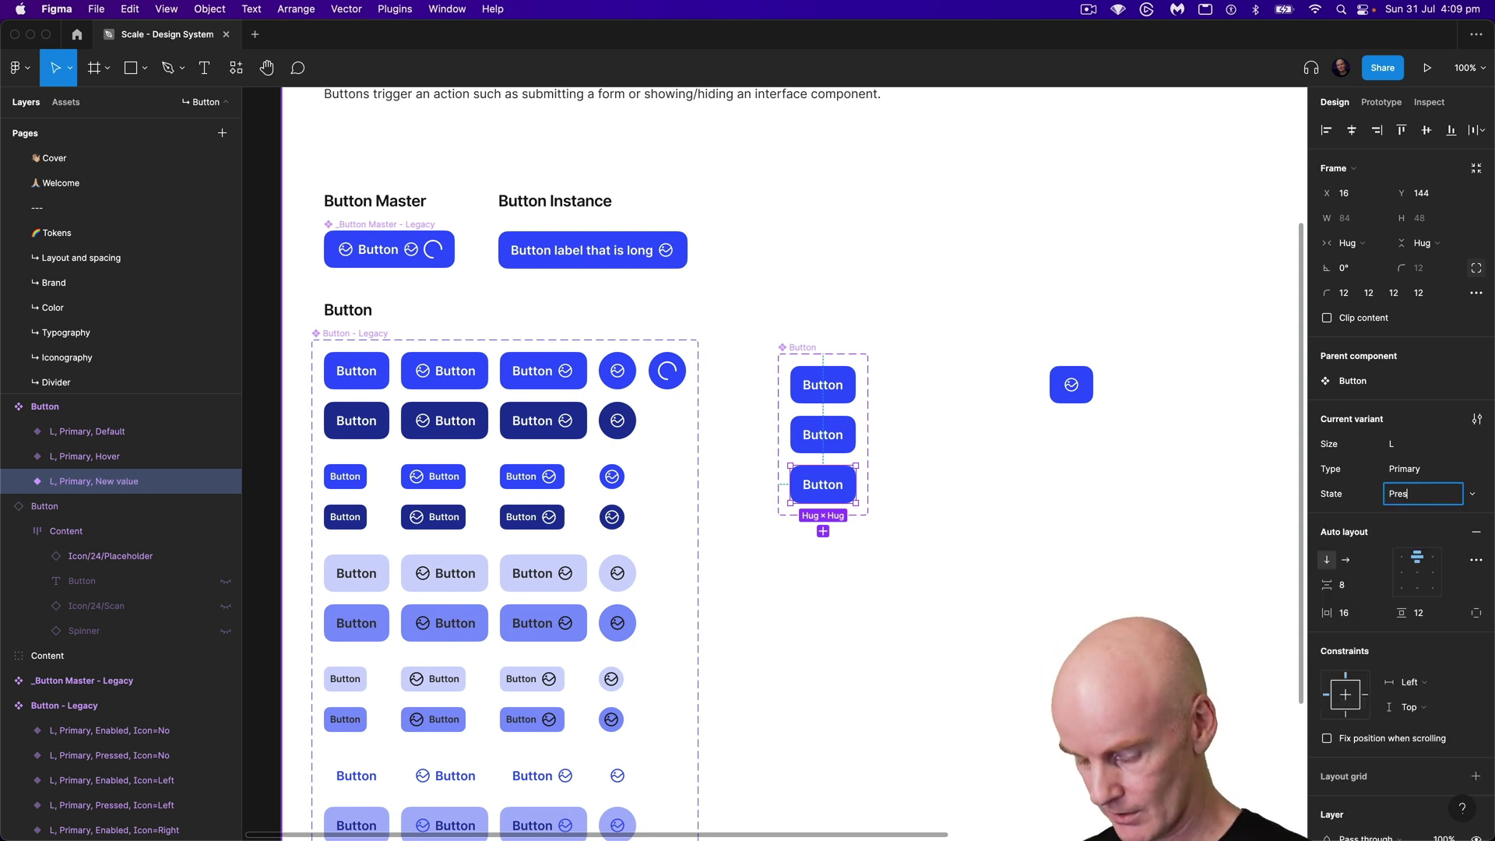
type("sed")
key("Return")
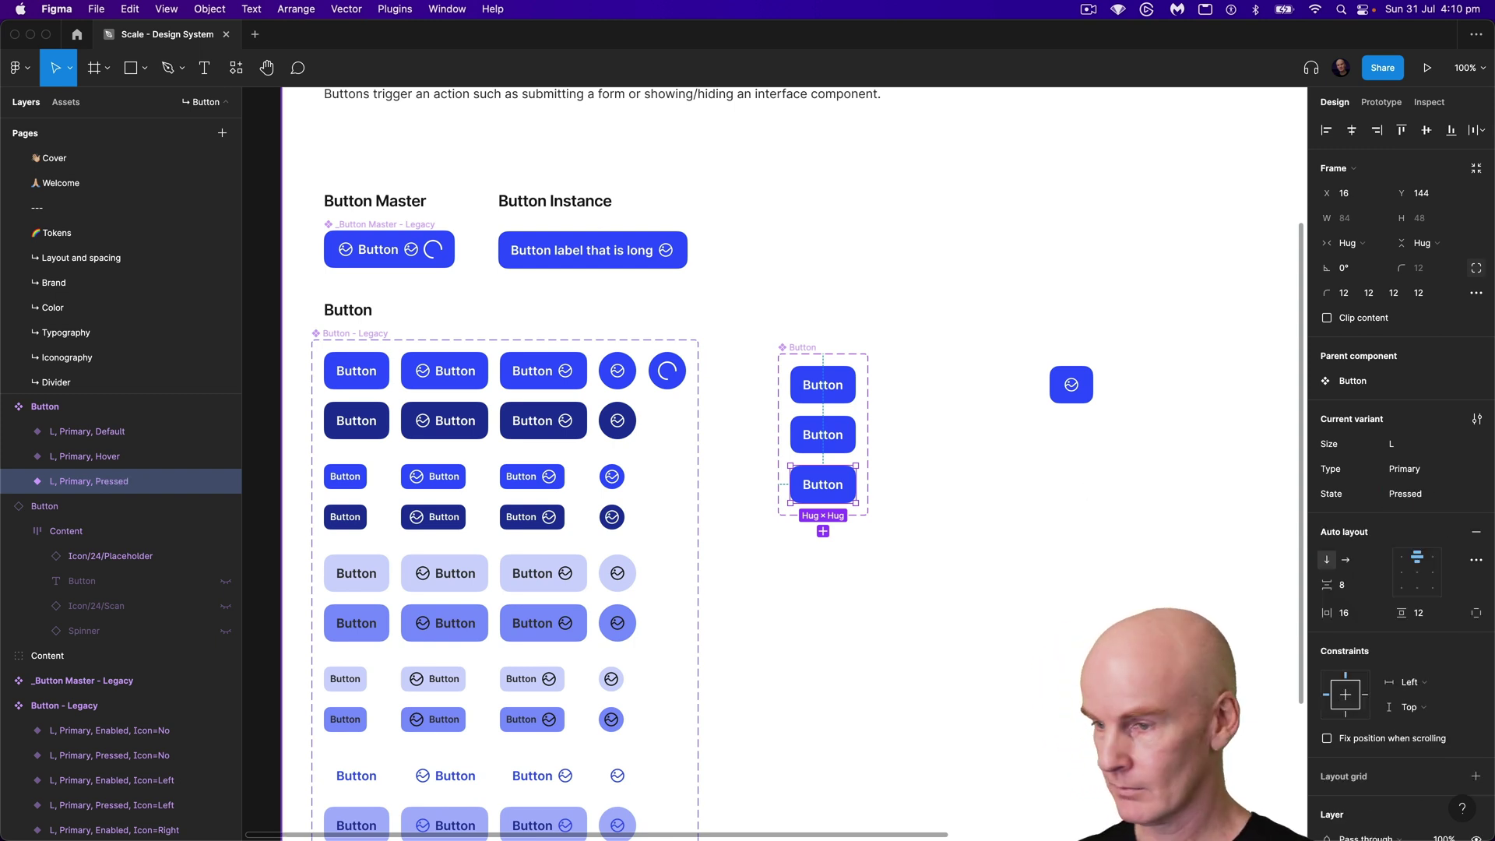
Step: Change the Hover variant's fill to the Button Primary Hover colour style
left_click(827, 427)
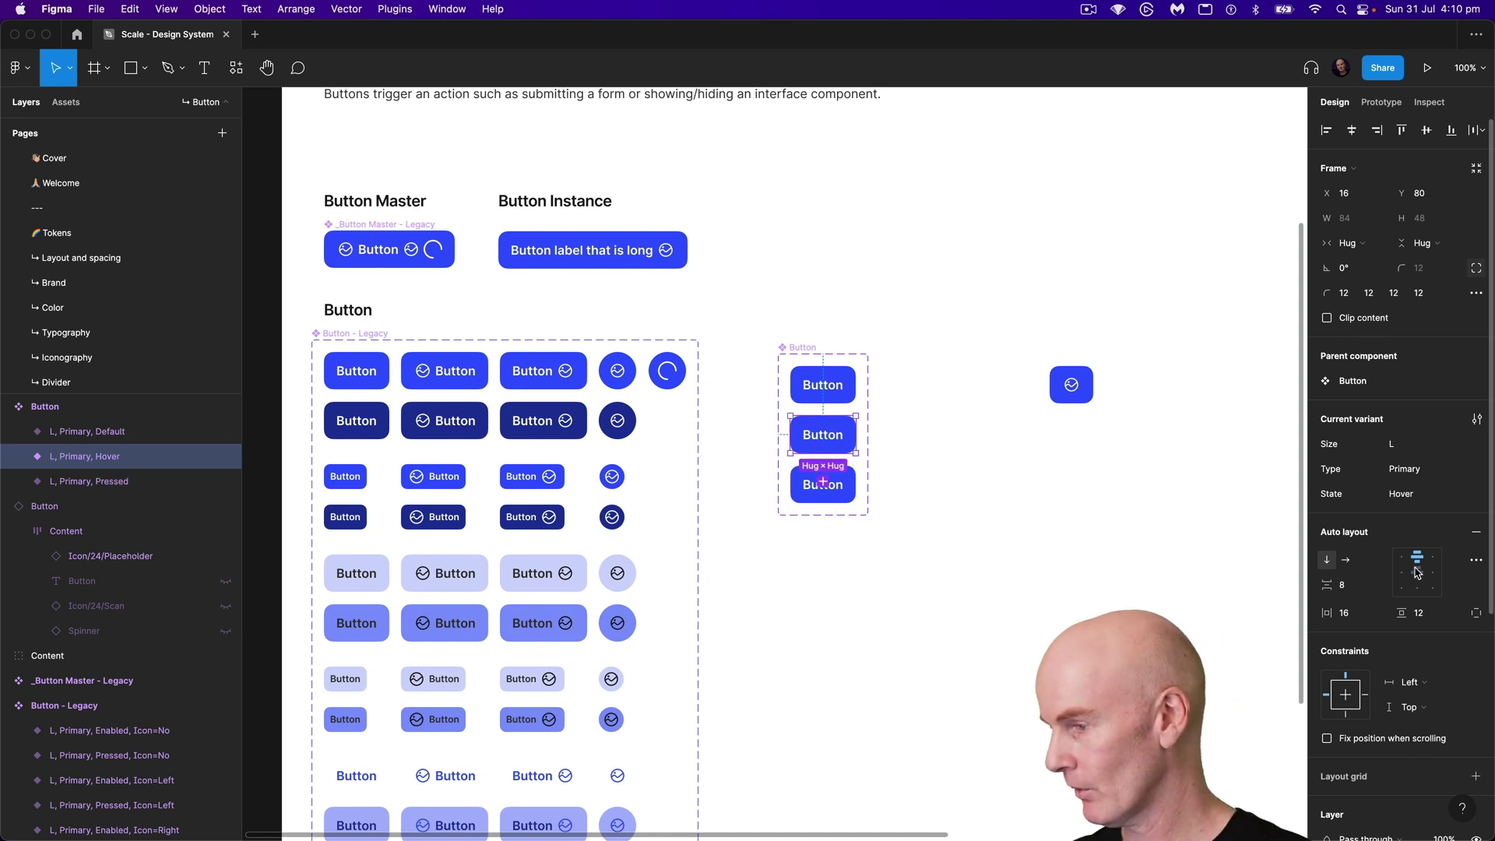
scroll(1409, 554, "down", 5)
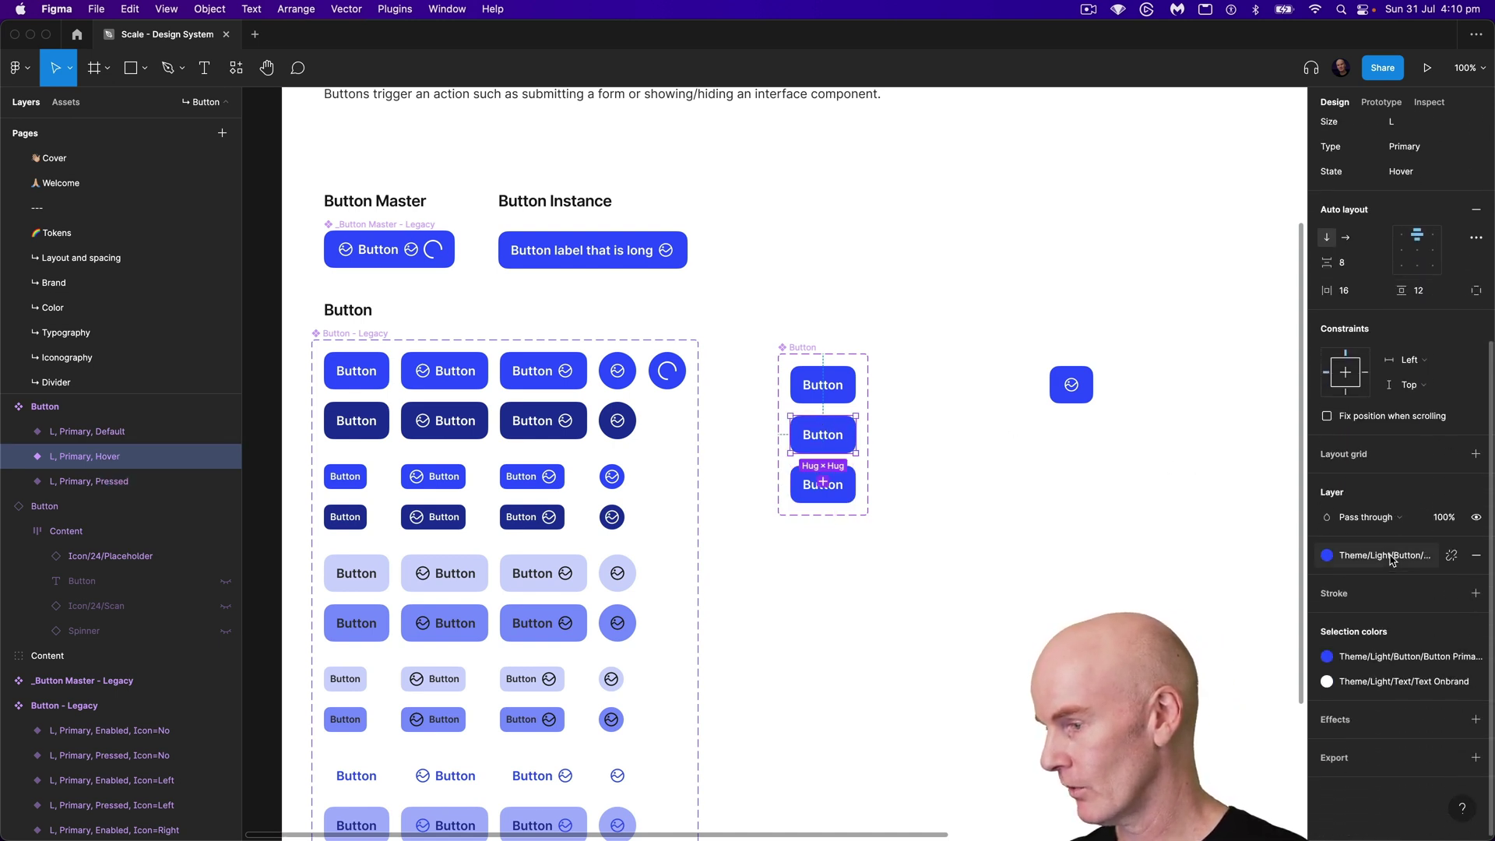
left_click(1369, 558)
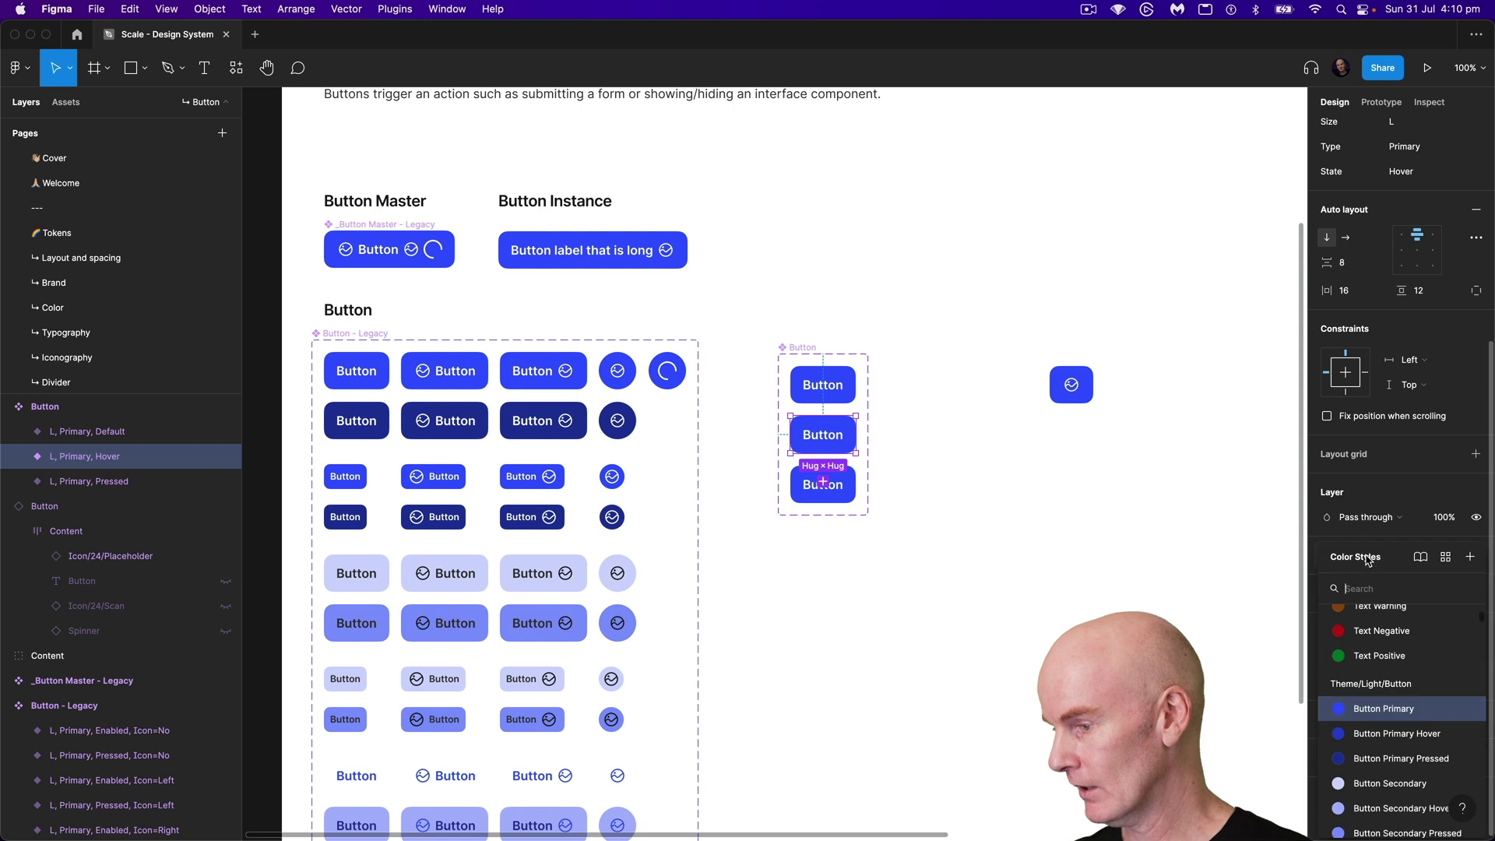
left_click(1410, 738)
Step: Change the Pressed variant's fill to the Button Primary Pressed colour style and clear the selection
left_click(847, 483)
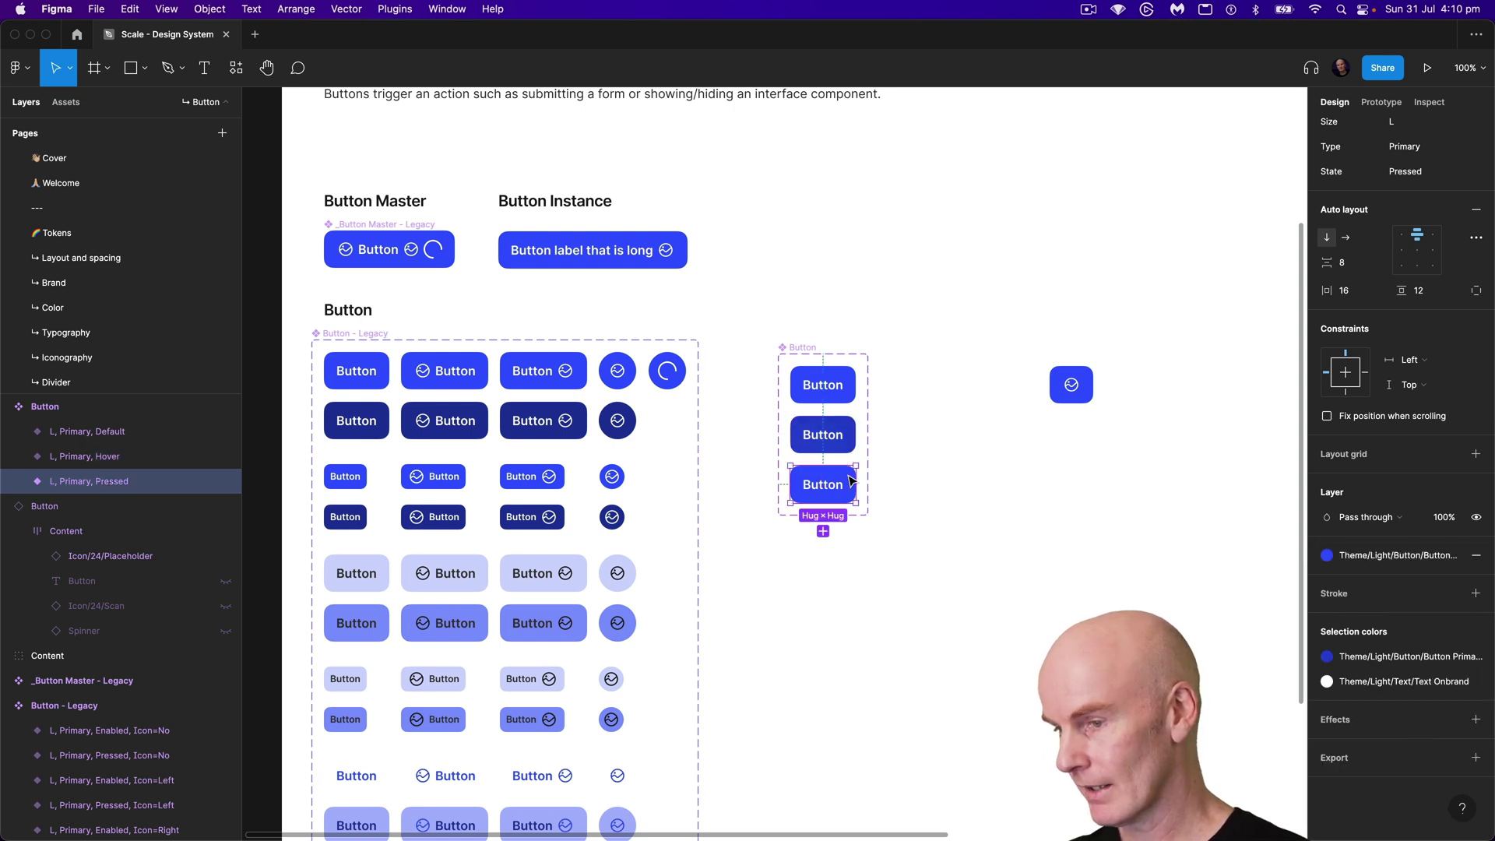
left_click(1401, 555)
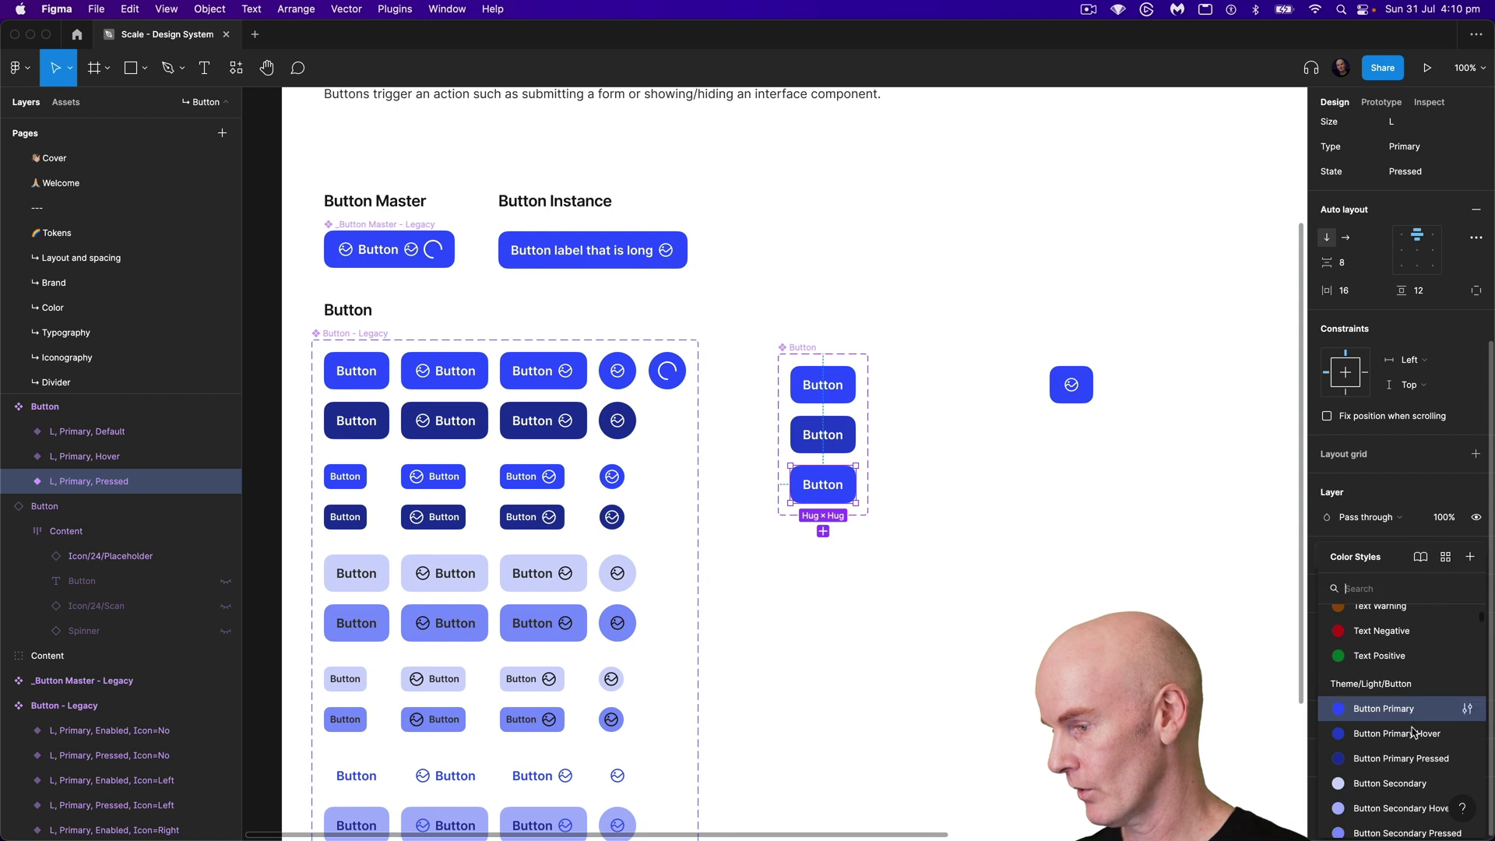
left_click(1394, 765)
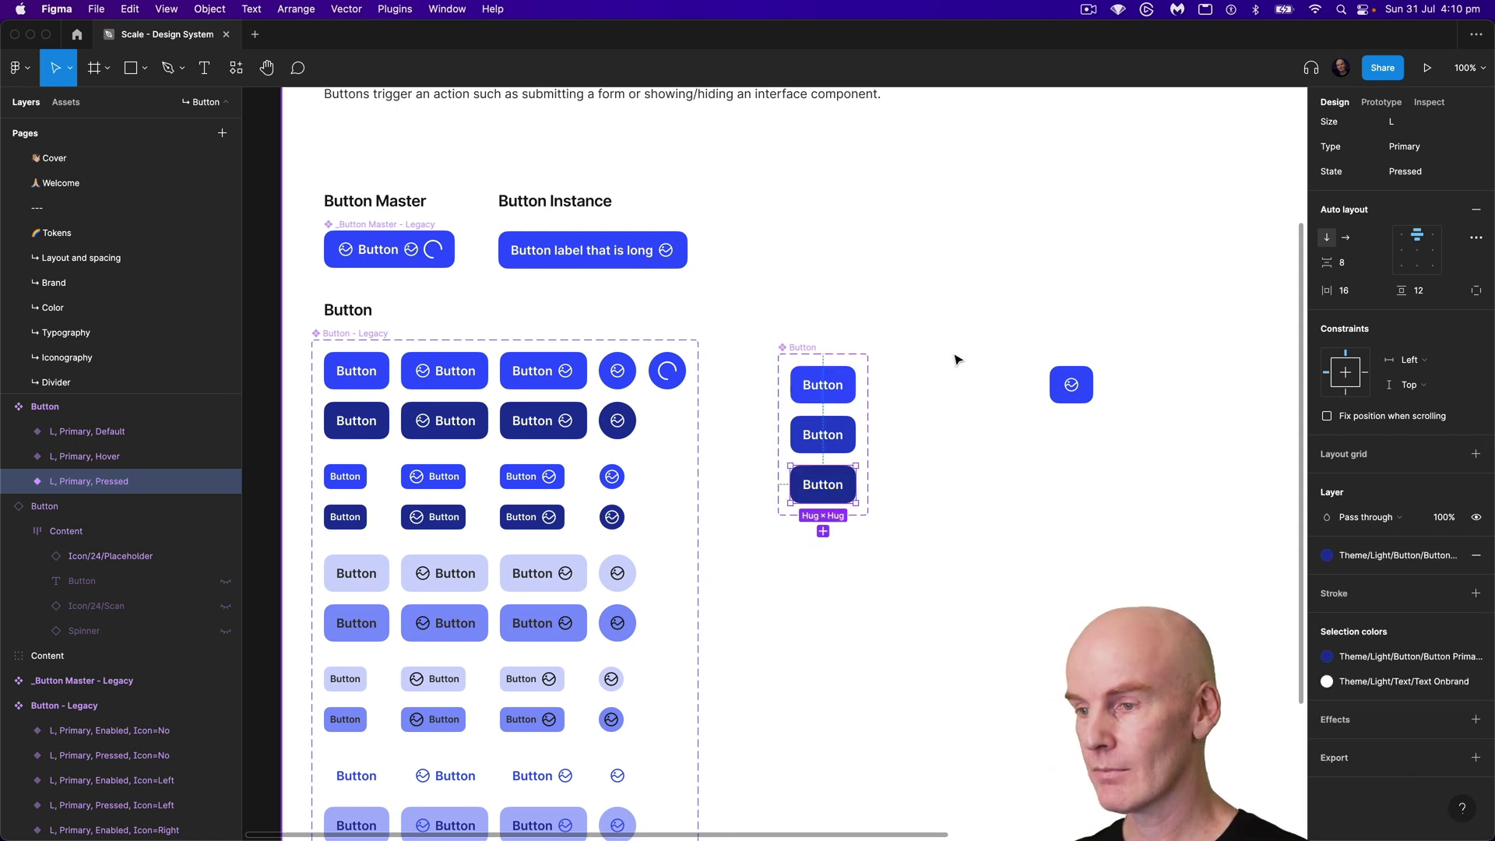
key("Escape")
Step: Reset the Button instance's overrides and switch its State to Hover and on to Pressed to test the variants
left_click_drag(1071, 375, 1073, 376)
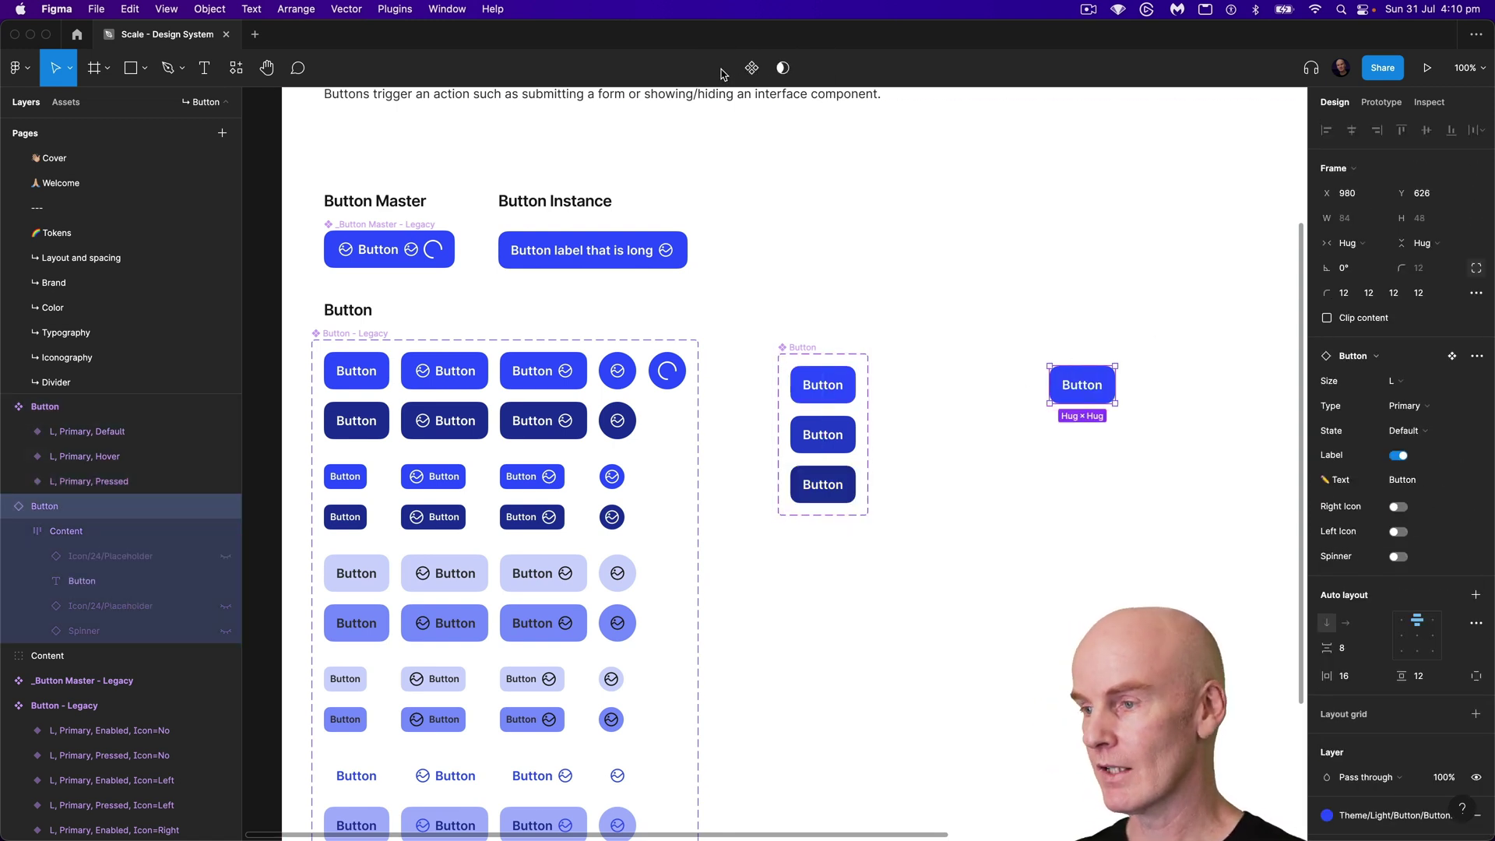
left_click(1409, 431)
left_click(1450, 449)
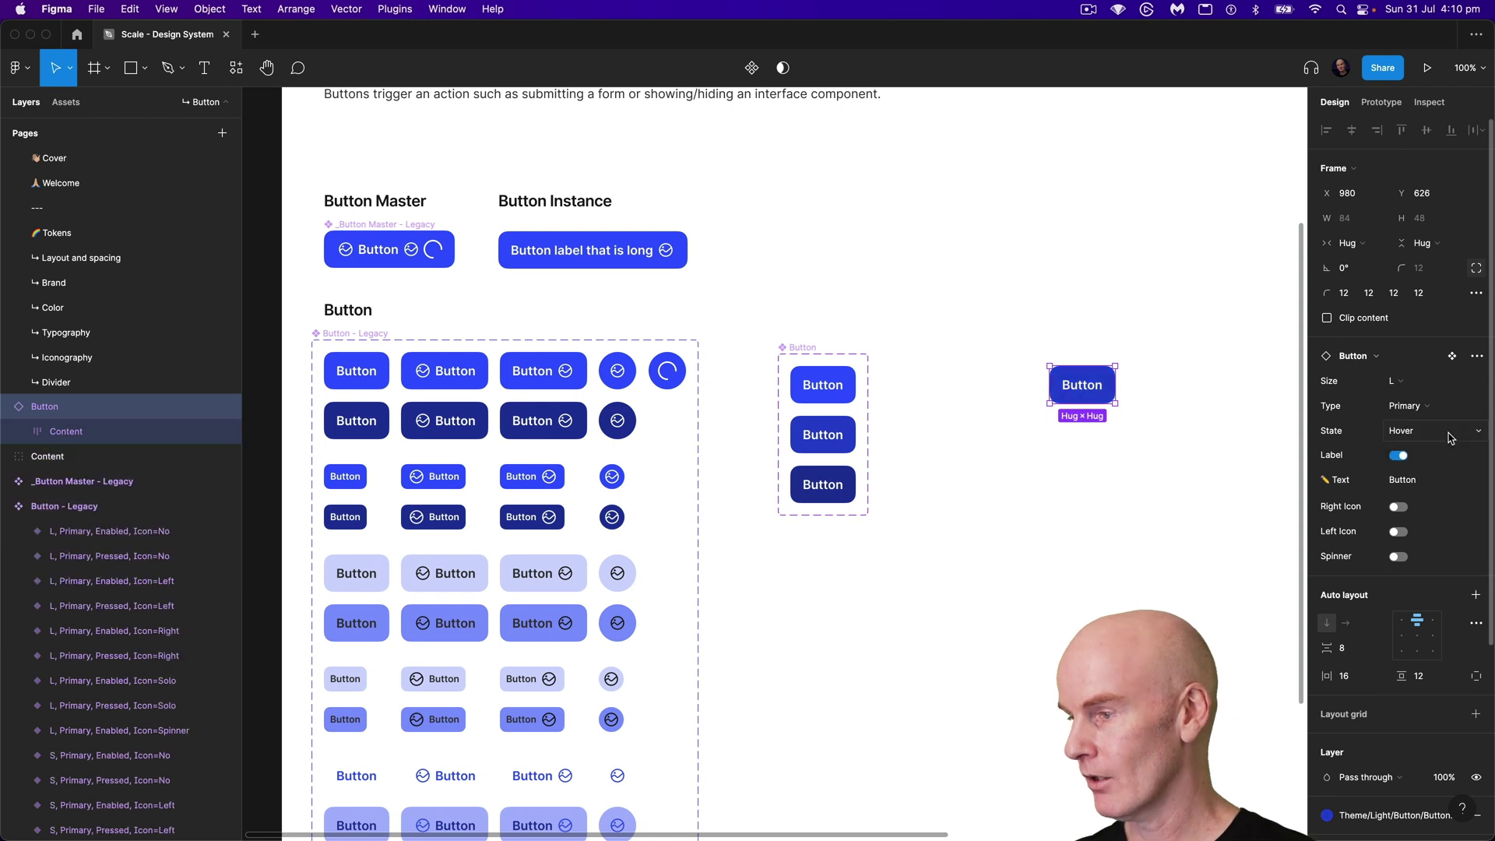
left_click(1450, 433)
left_click(1440, 449)
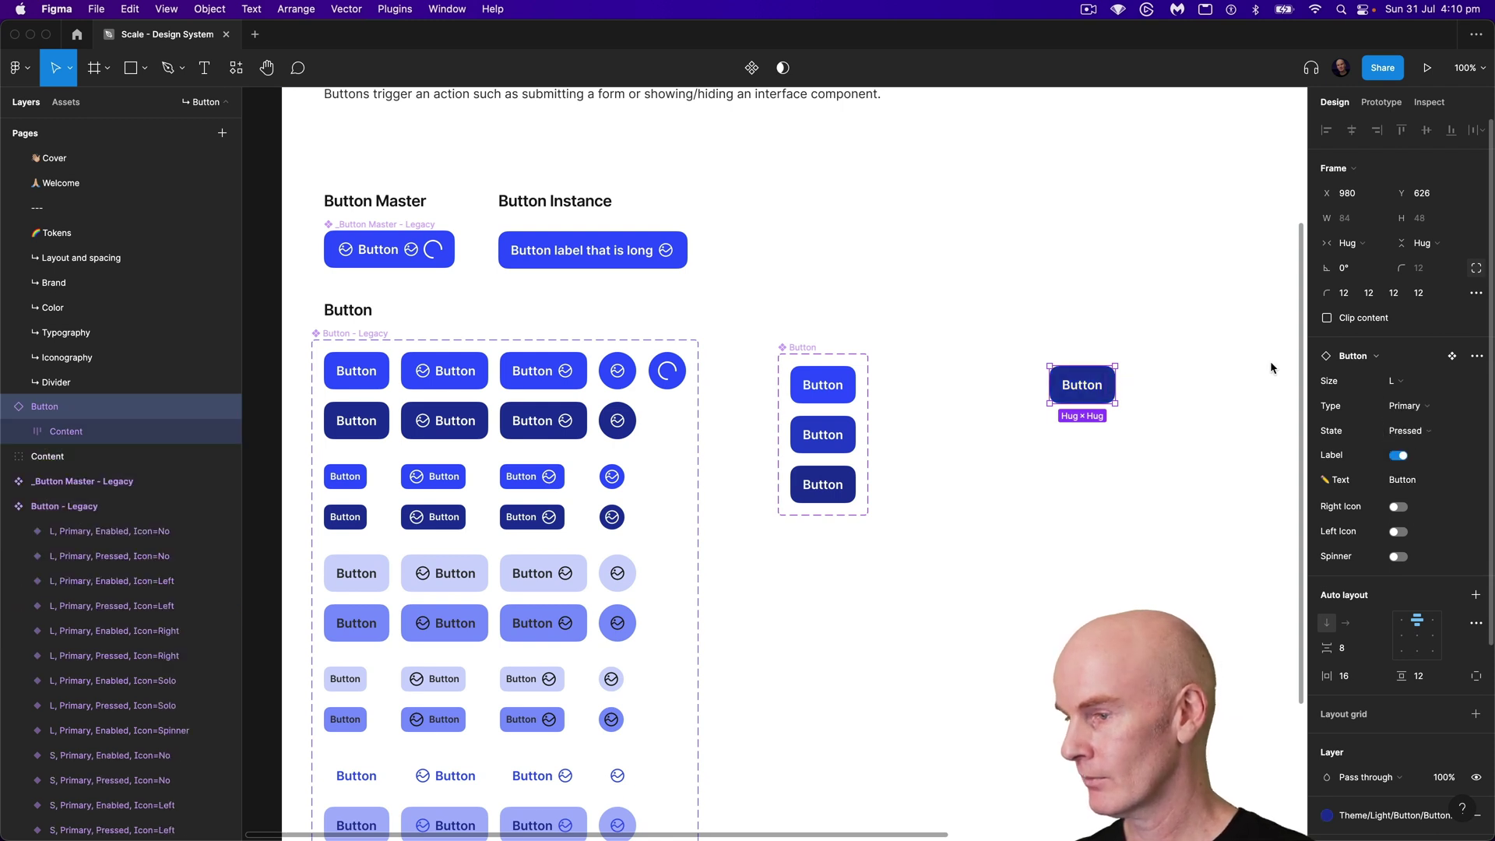
left_click(985, 375)
Step: Expand the Hover variant's Content layer and show its left placeholder icon
left_click(823, 434)
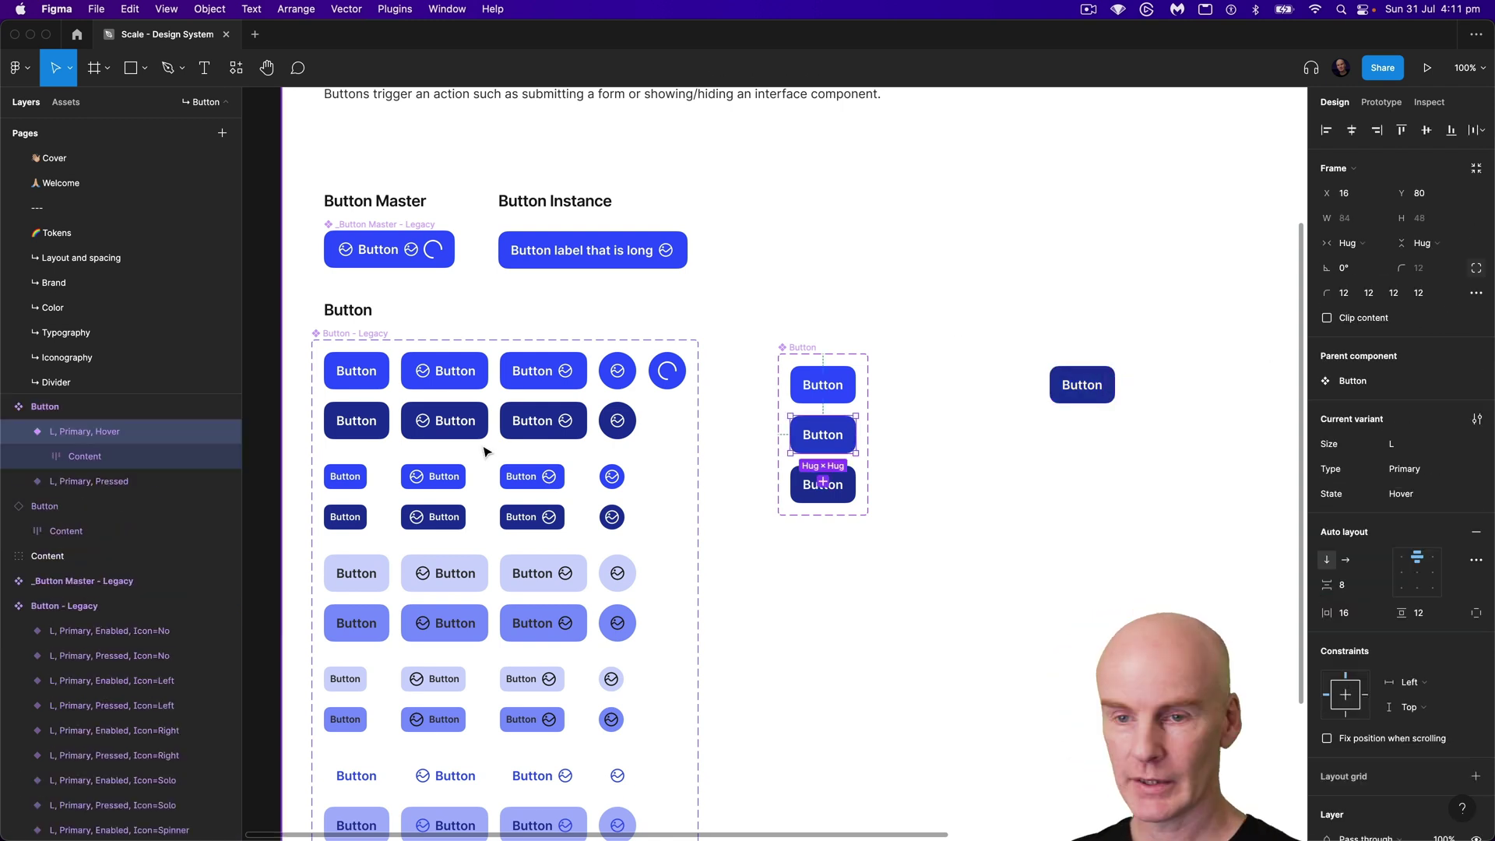
left_click(39, 456)
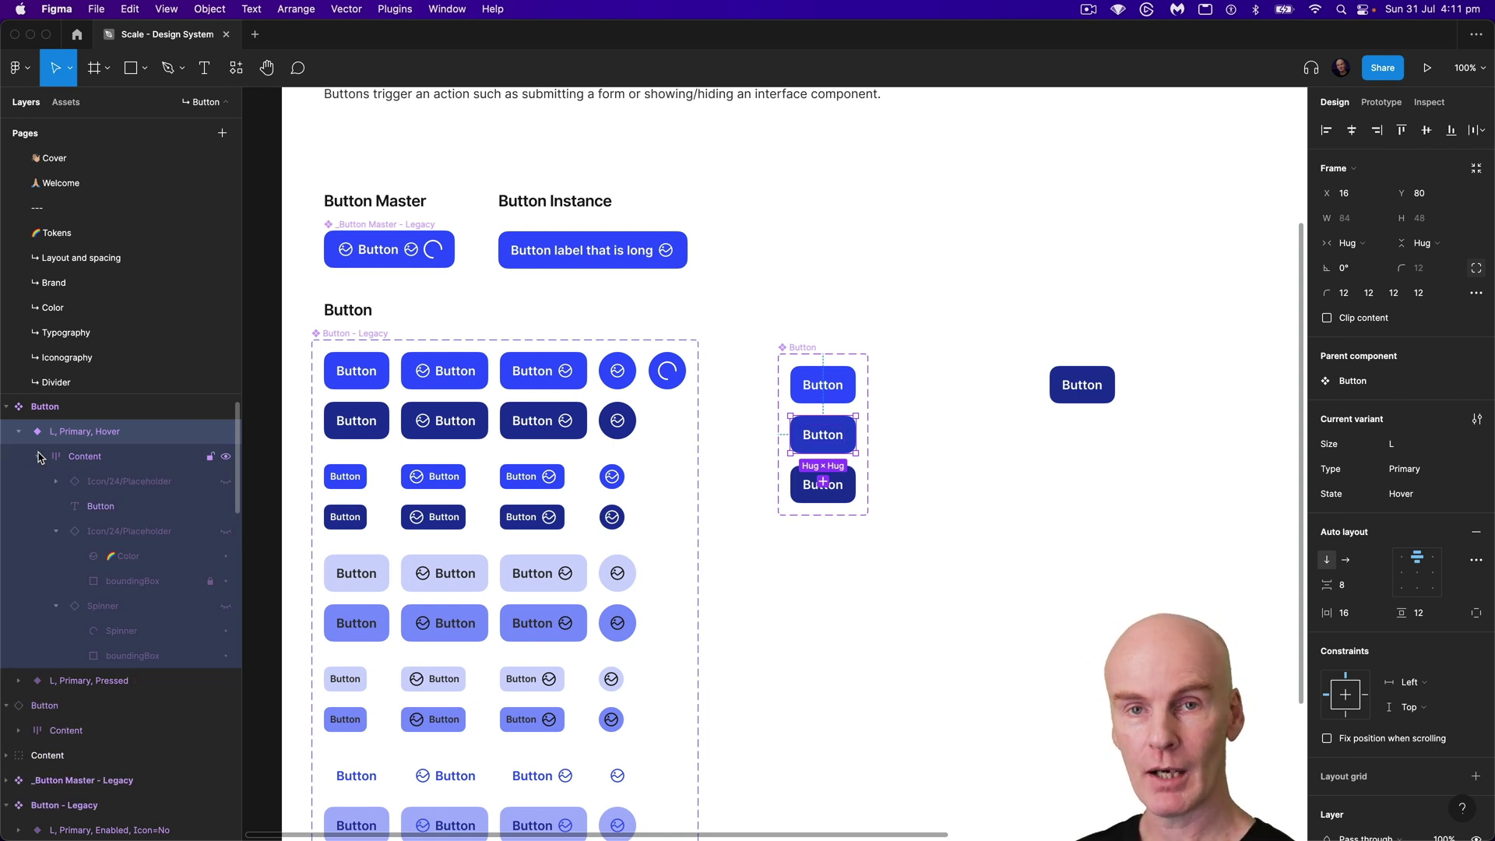
left_click(134, 483)
left_click(225, 481)
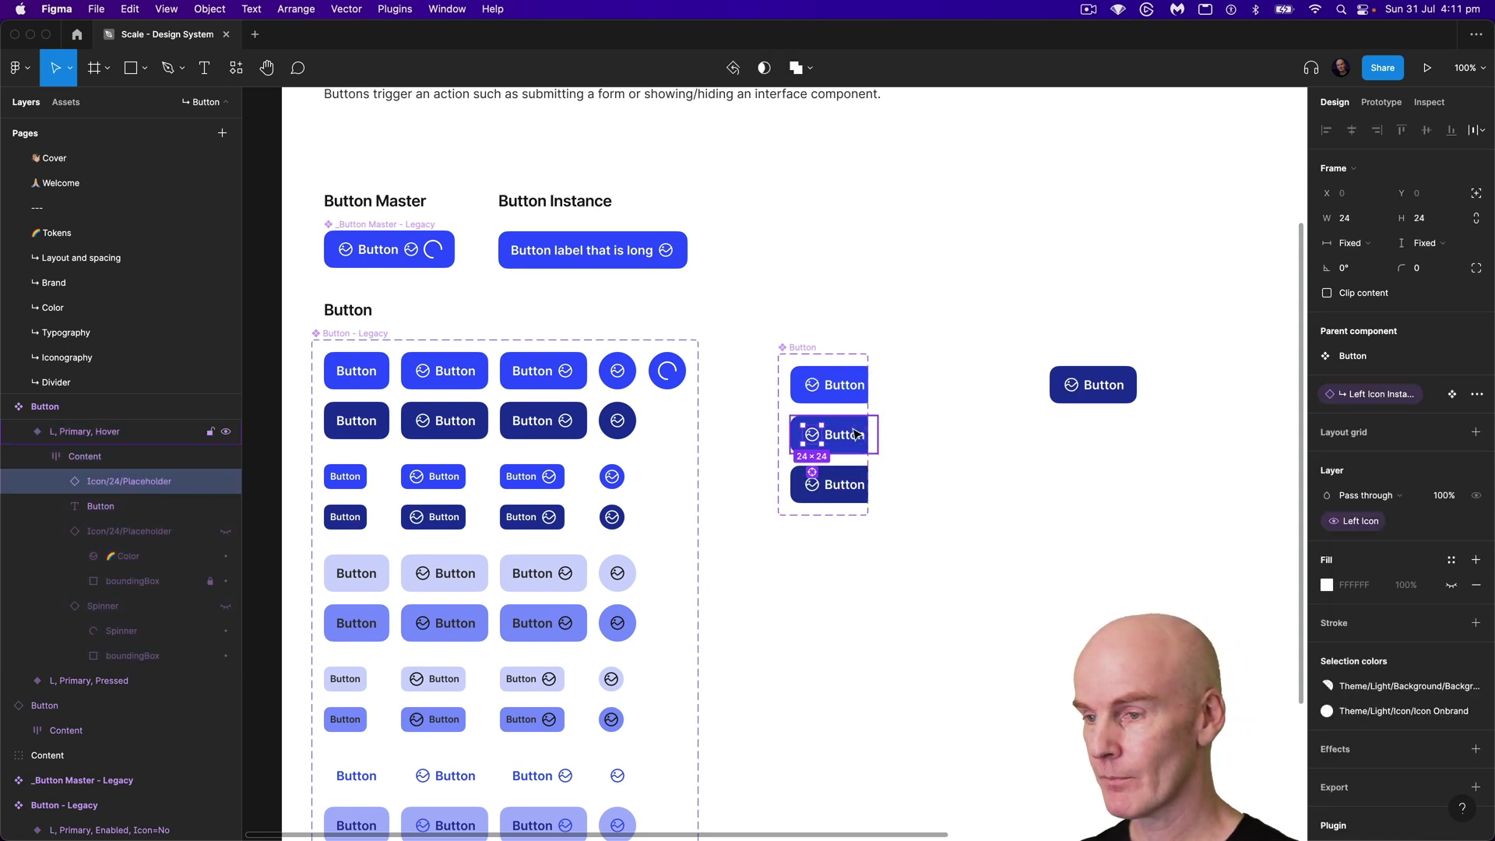
Step: Check that the left icon's stroke uses the Icon Onbrand colour style, and hide the icon again
double_click(815, 436)
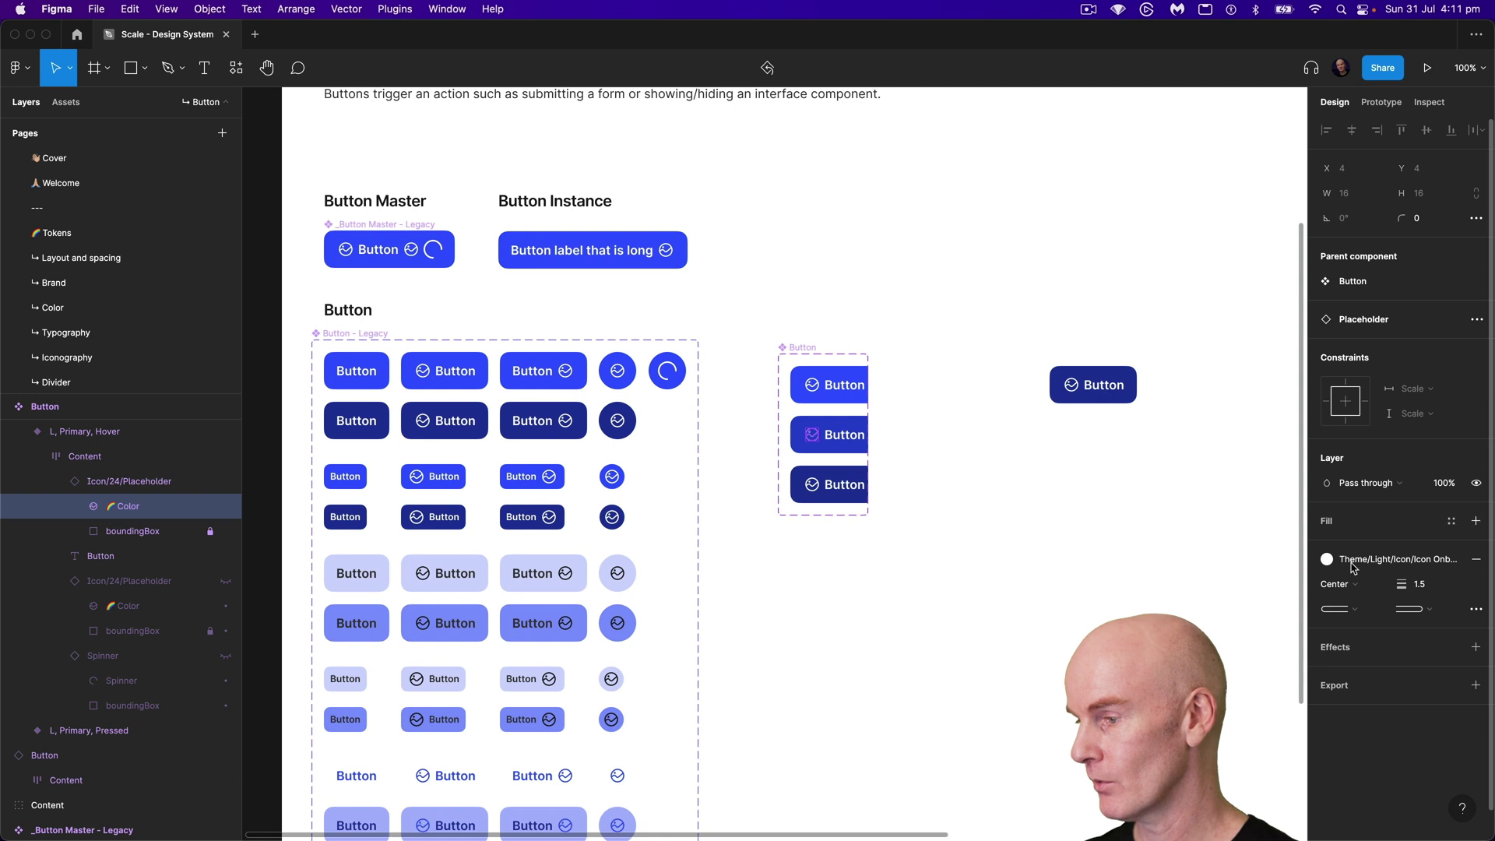
left_click(1398, 559)
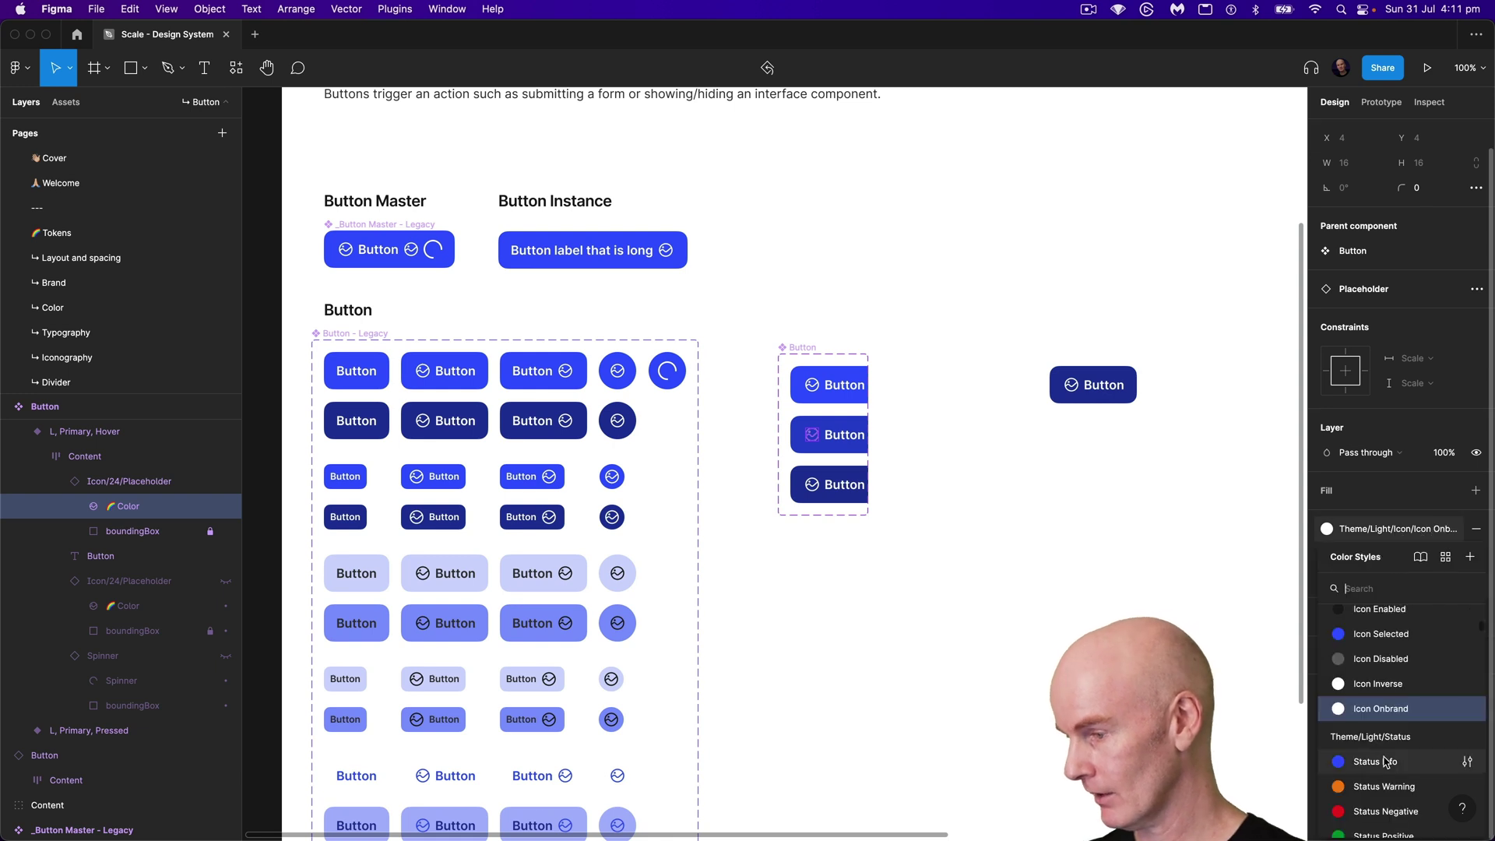
left_click(1361, 706)
key("Escape")
key("super+shift+h")
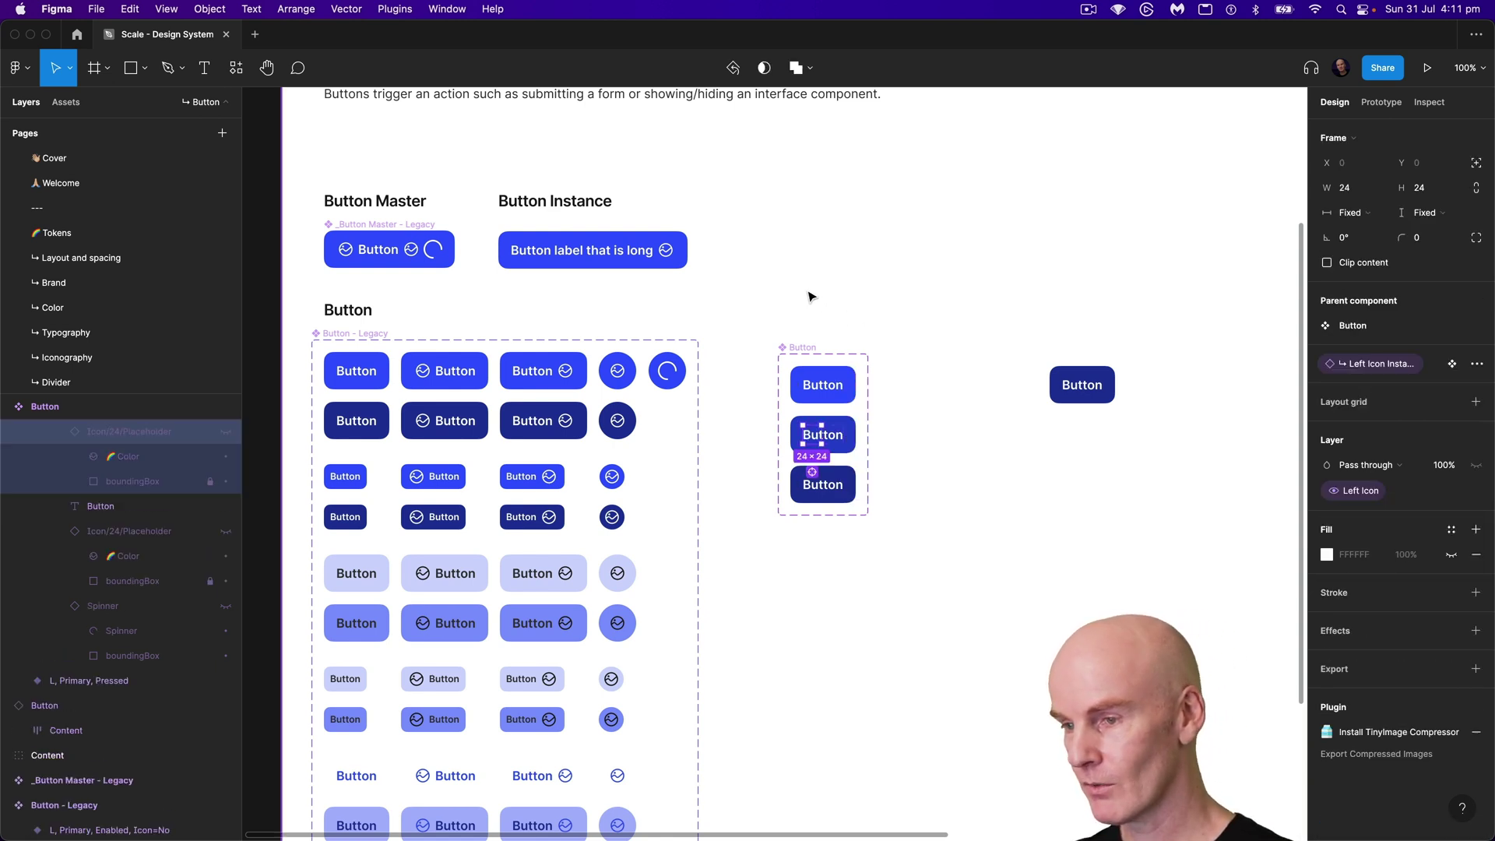
left_click(1000, 401)
Step: Extend the Button component set downward to a height of 762, level with the bottom of the legacy set
left_click(819, 375)
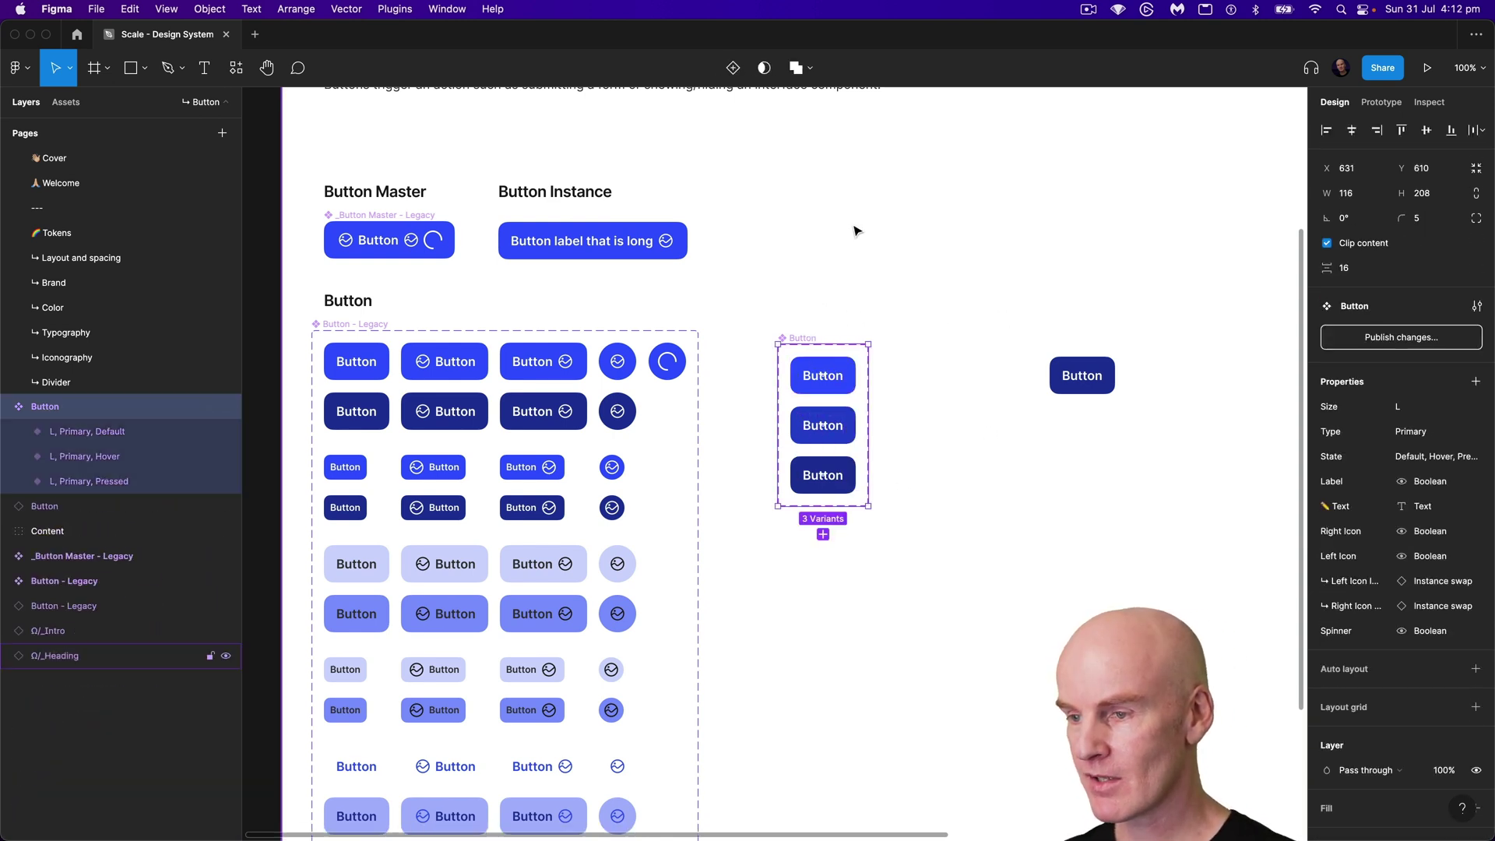
left_click_drag(842, 505, 840, 601)
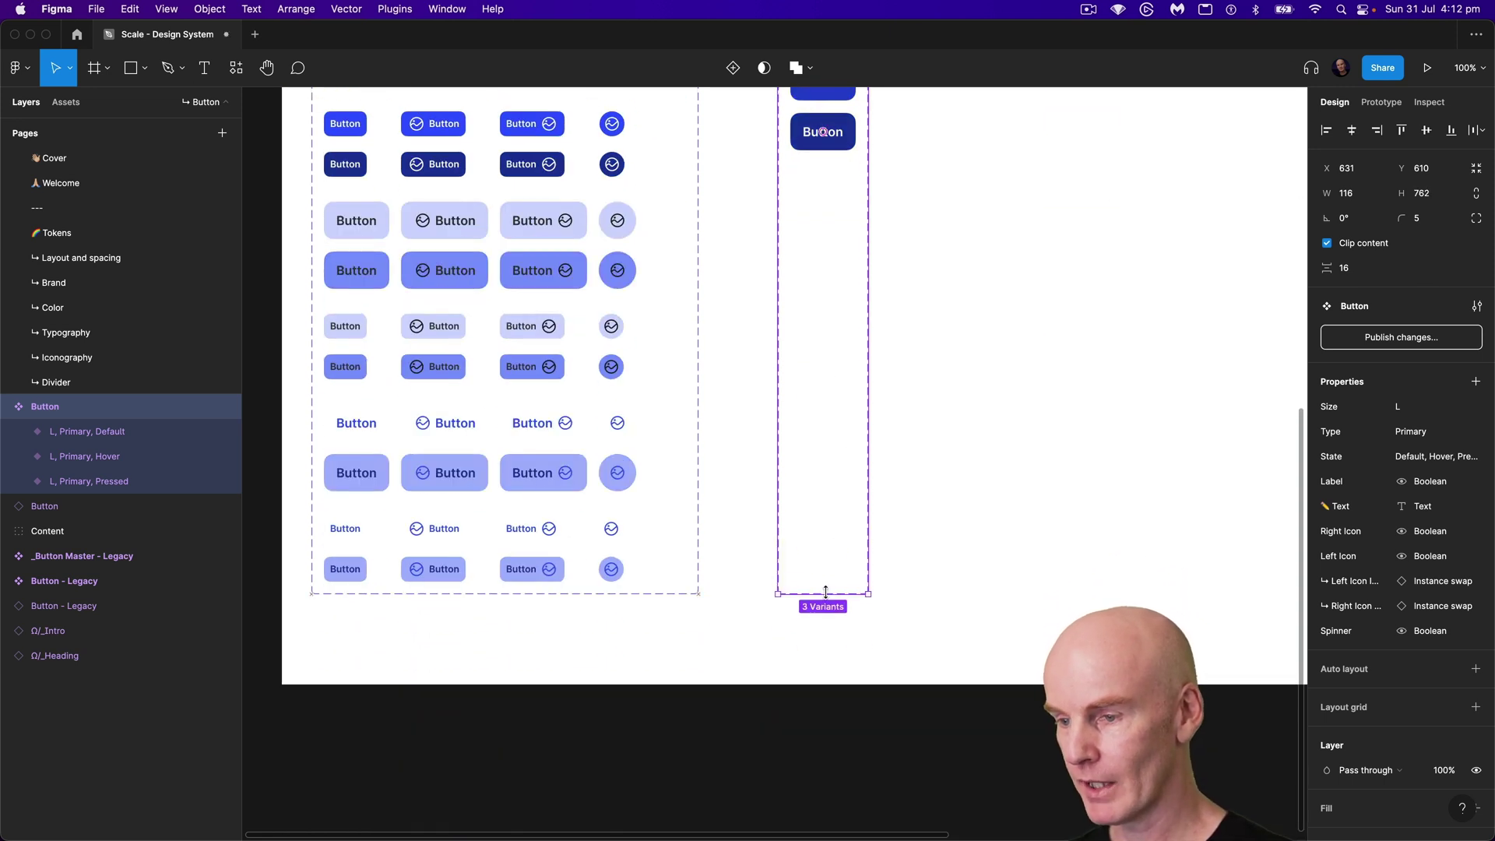
left_click(1065, 345)
scroll(999, 524, "up", 5)
scroll(999, 524, "down", 3)
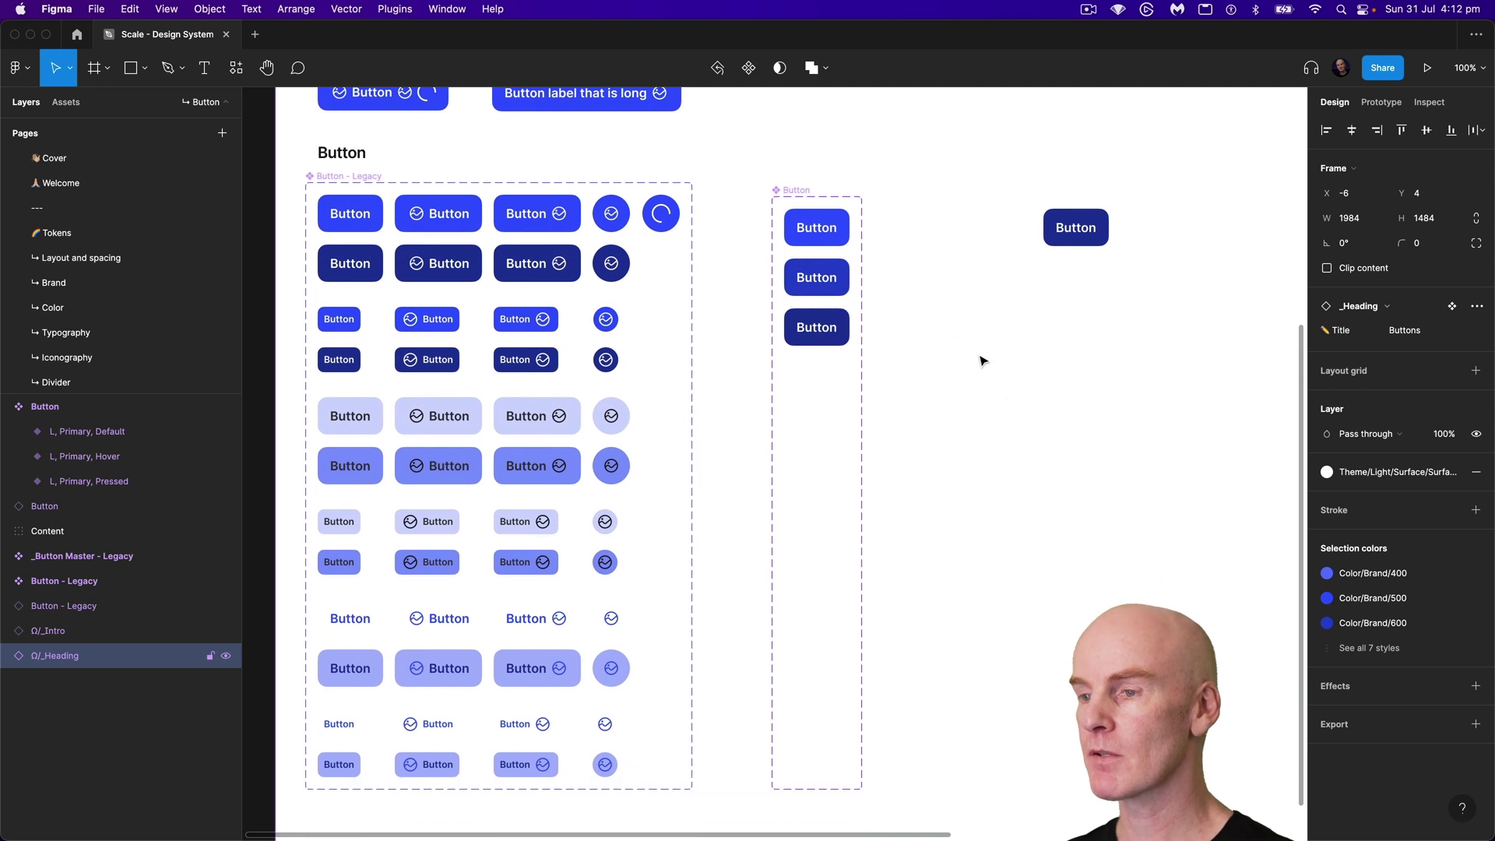
scroll(948, 291, "left", 1)
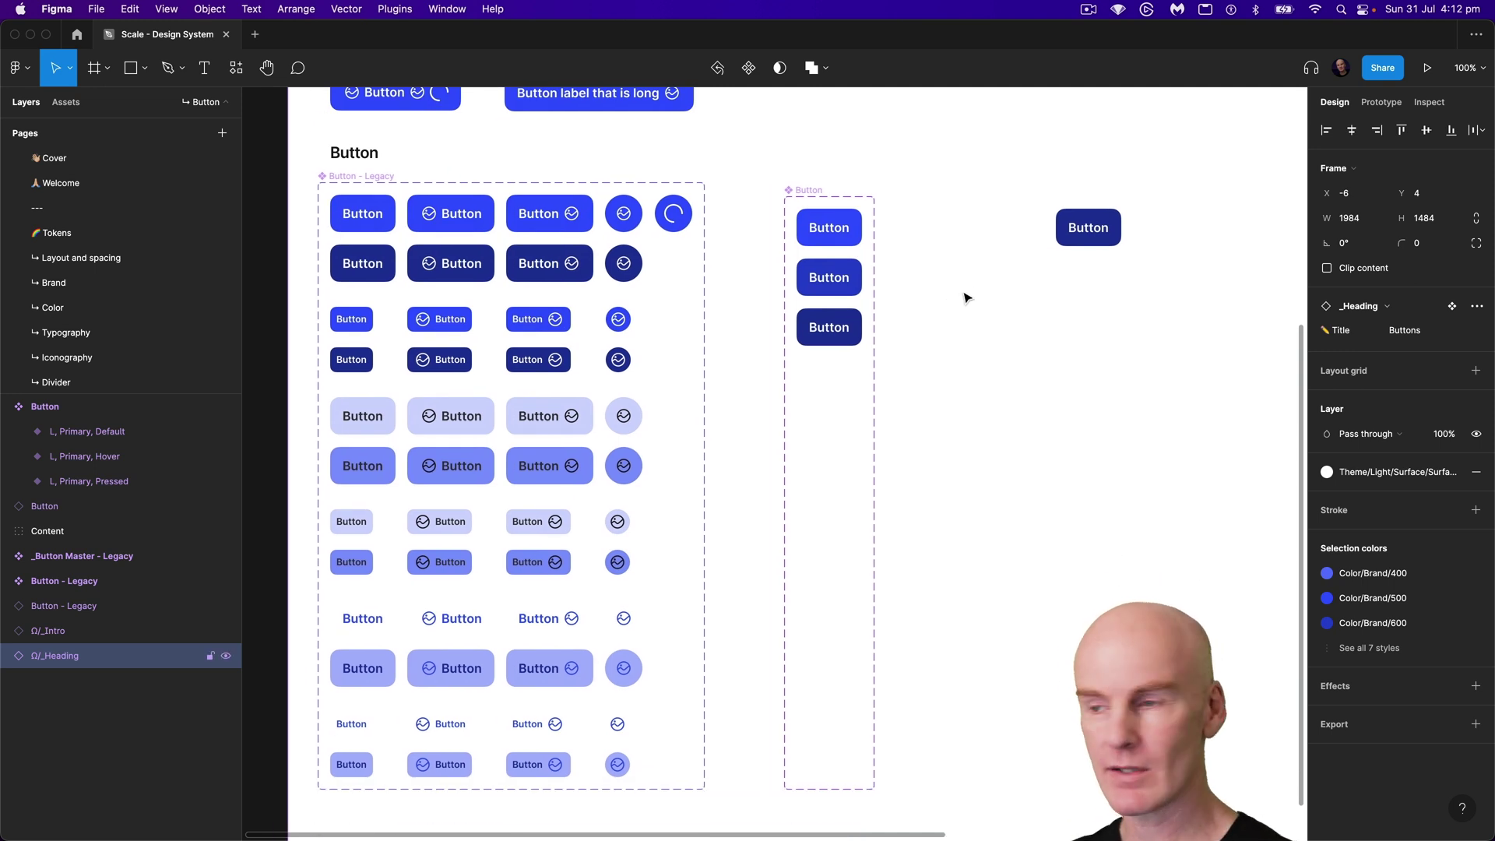
Step: Duplicate the three Primary variants below the originals within the Button set and group the copies beneath the originals in the layer order
left_click(857, 326)
left_click_drag(988, 383, 752, 207)
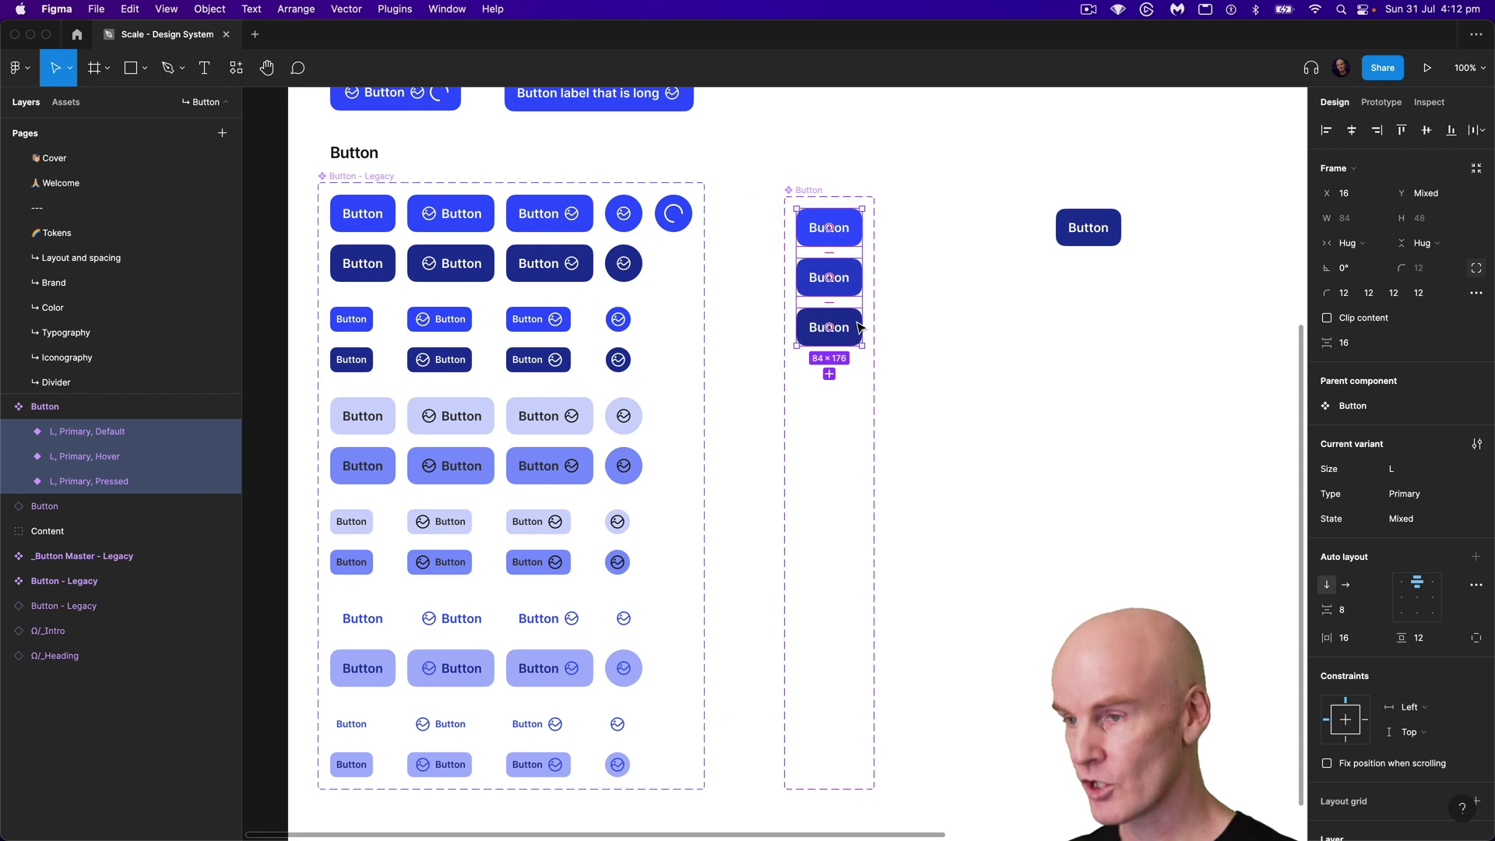
left_click_drag(852, 324, 841, 484)
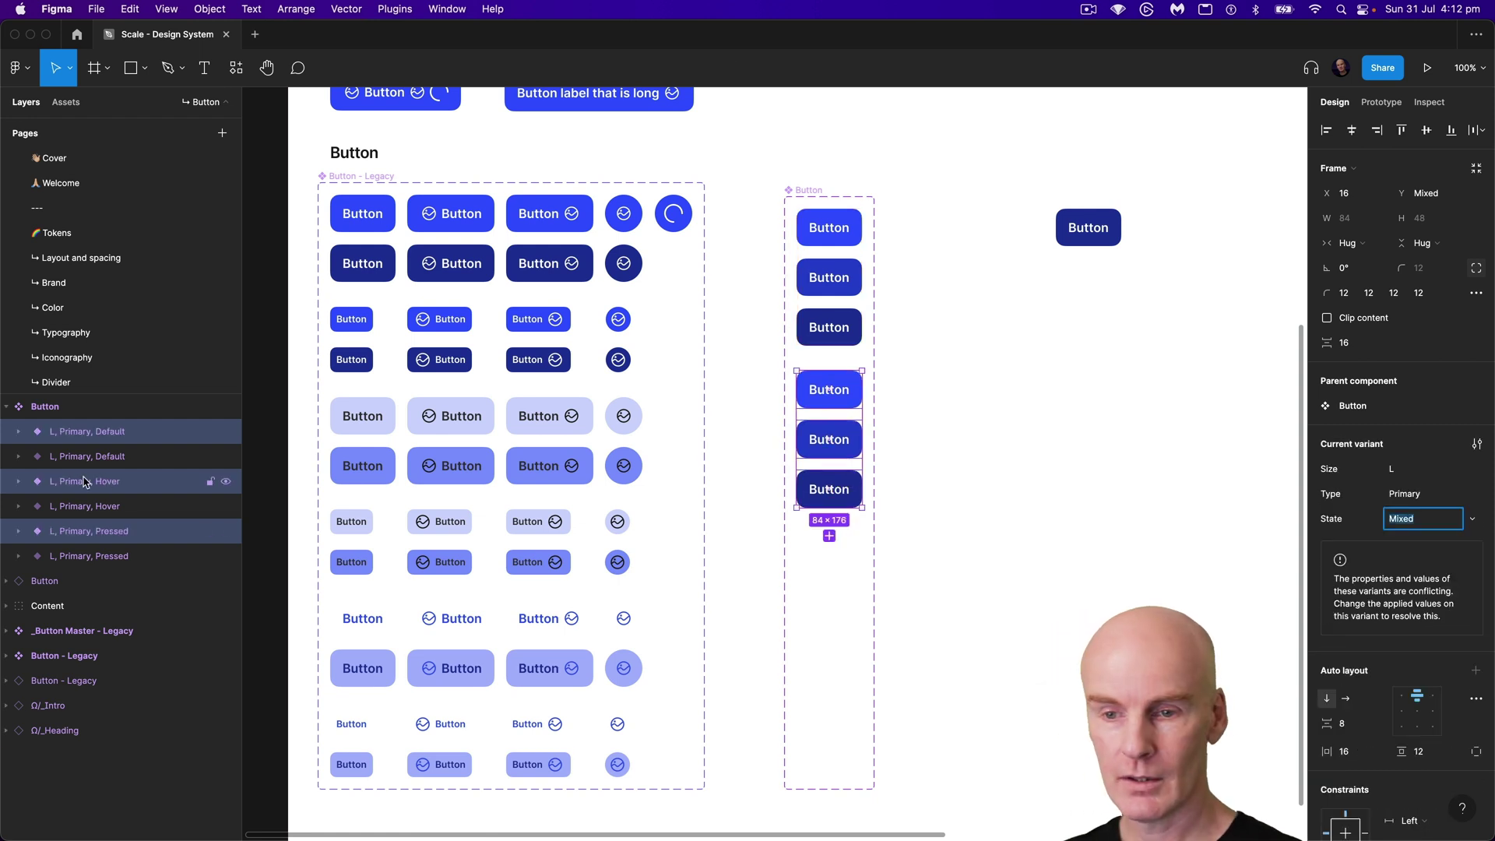
left_click_drag(72, 534, 77, 567)
Step: Add a new Type value, Secondary, and assign it to the three duplicated variants
left_click(1474, 498)
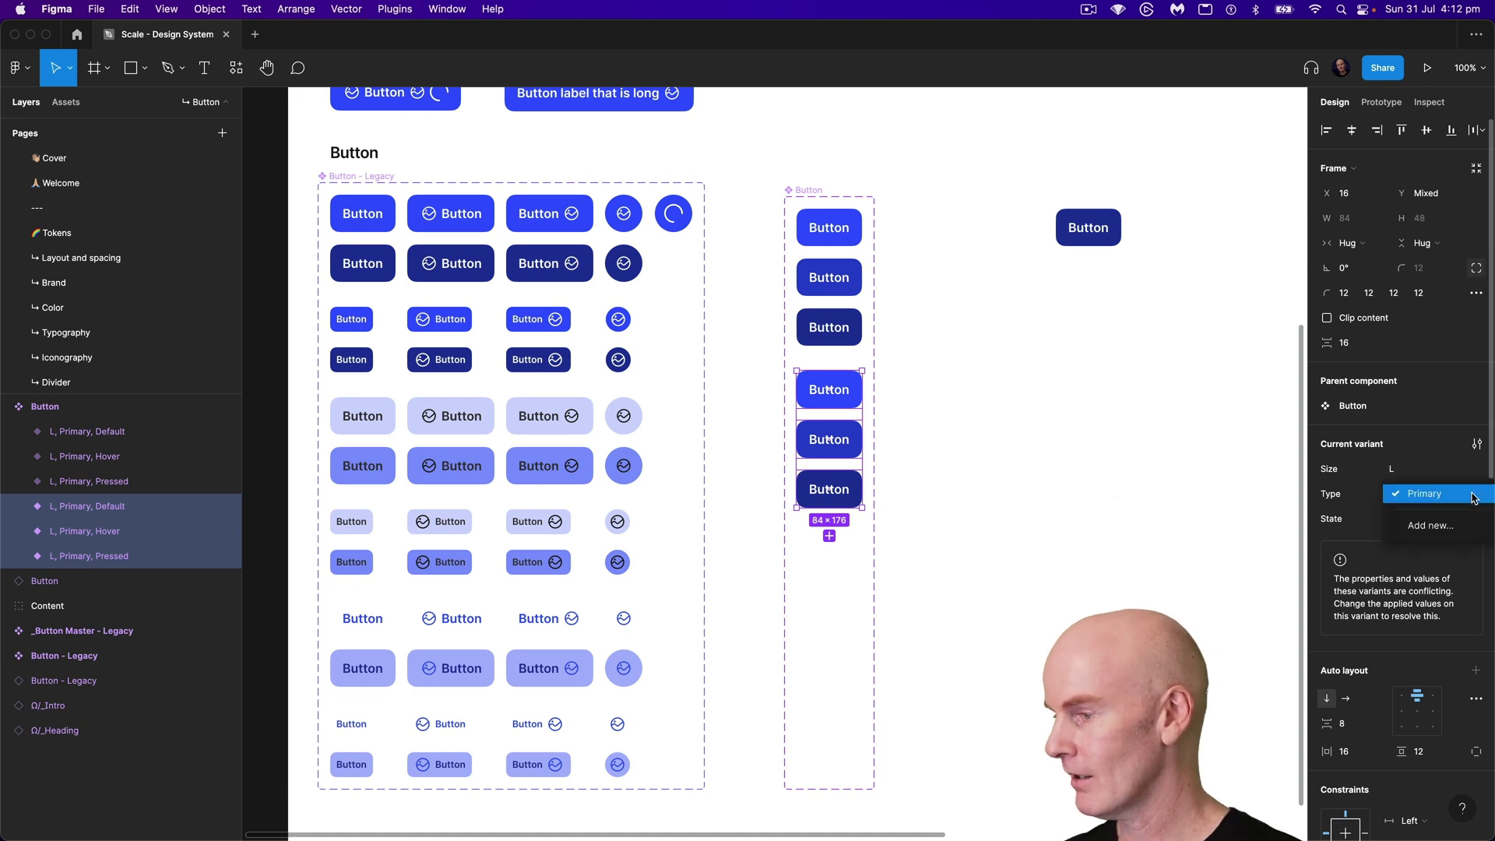
left_click(1430, 526)
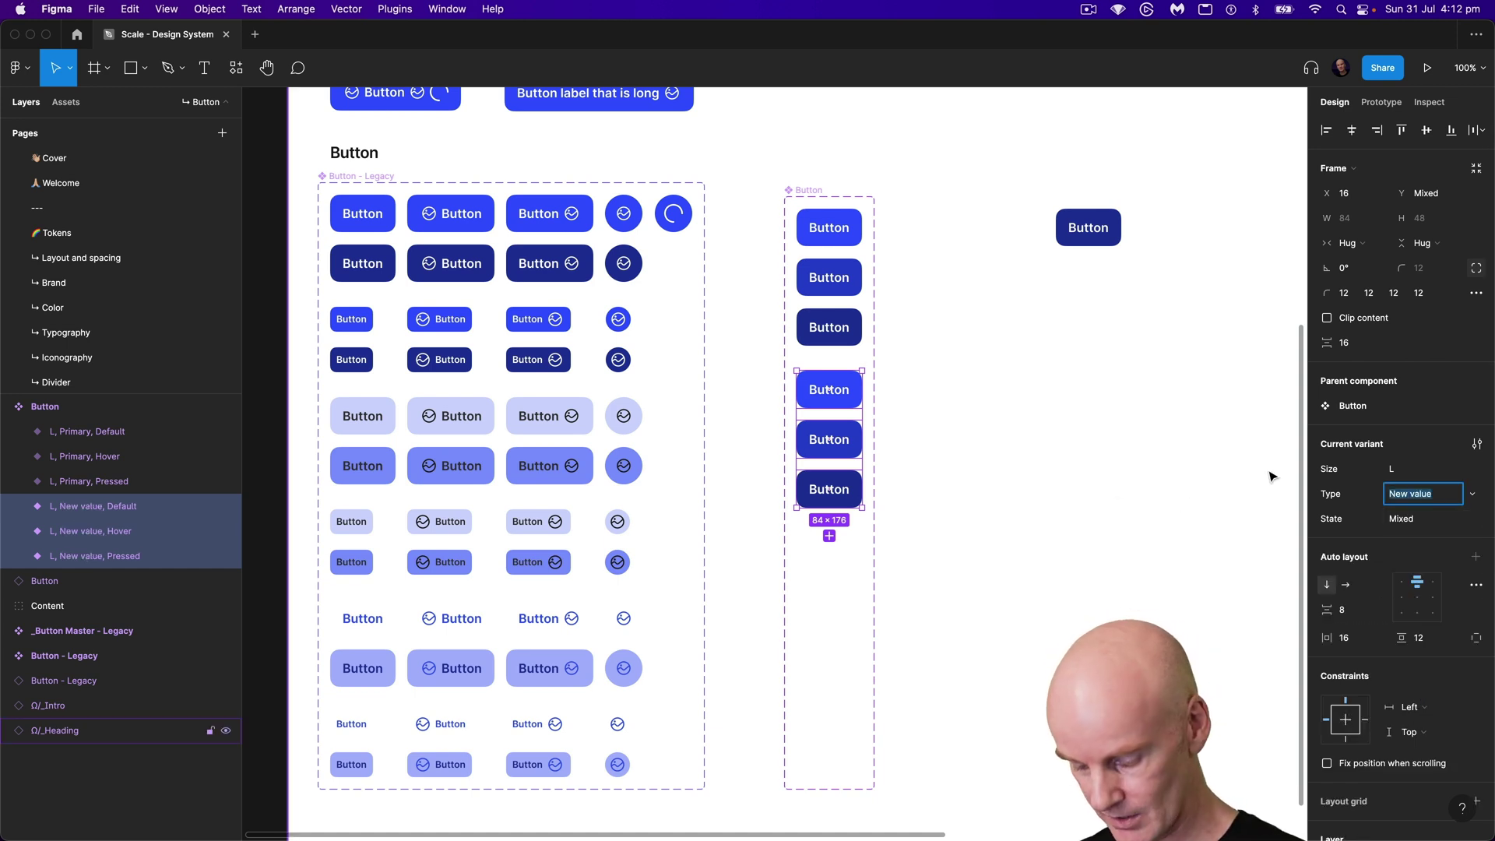
type("S")
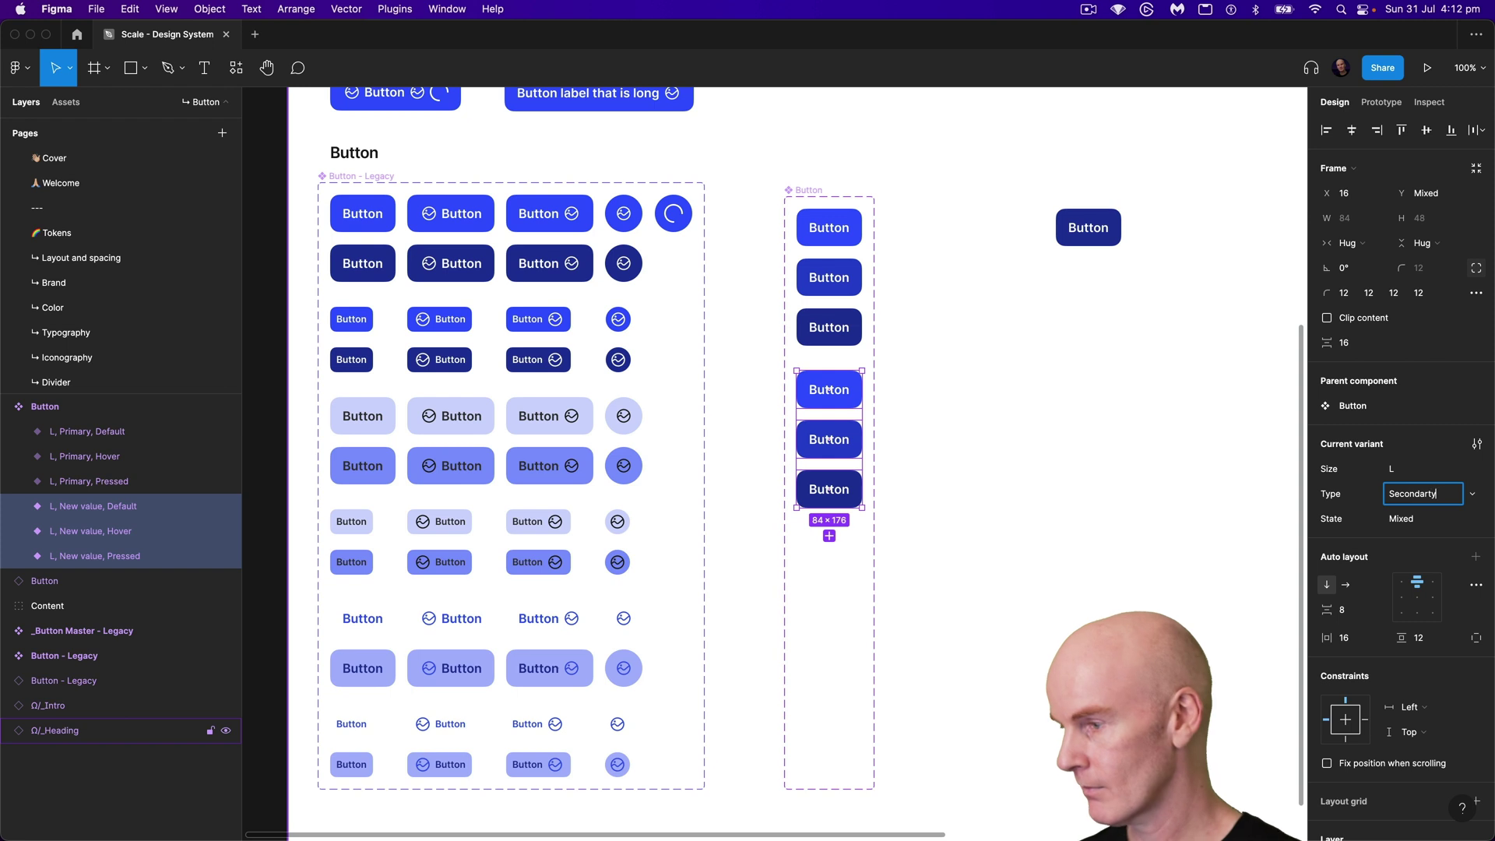
type("econdary")
key("Return")
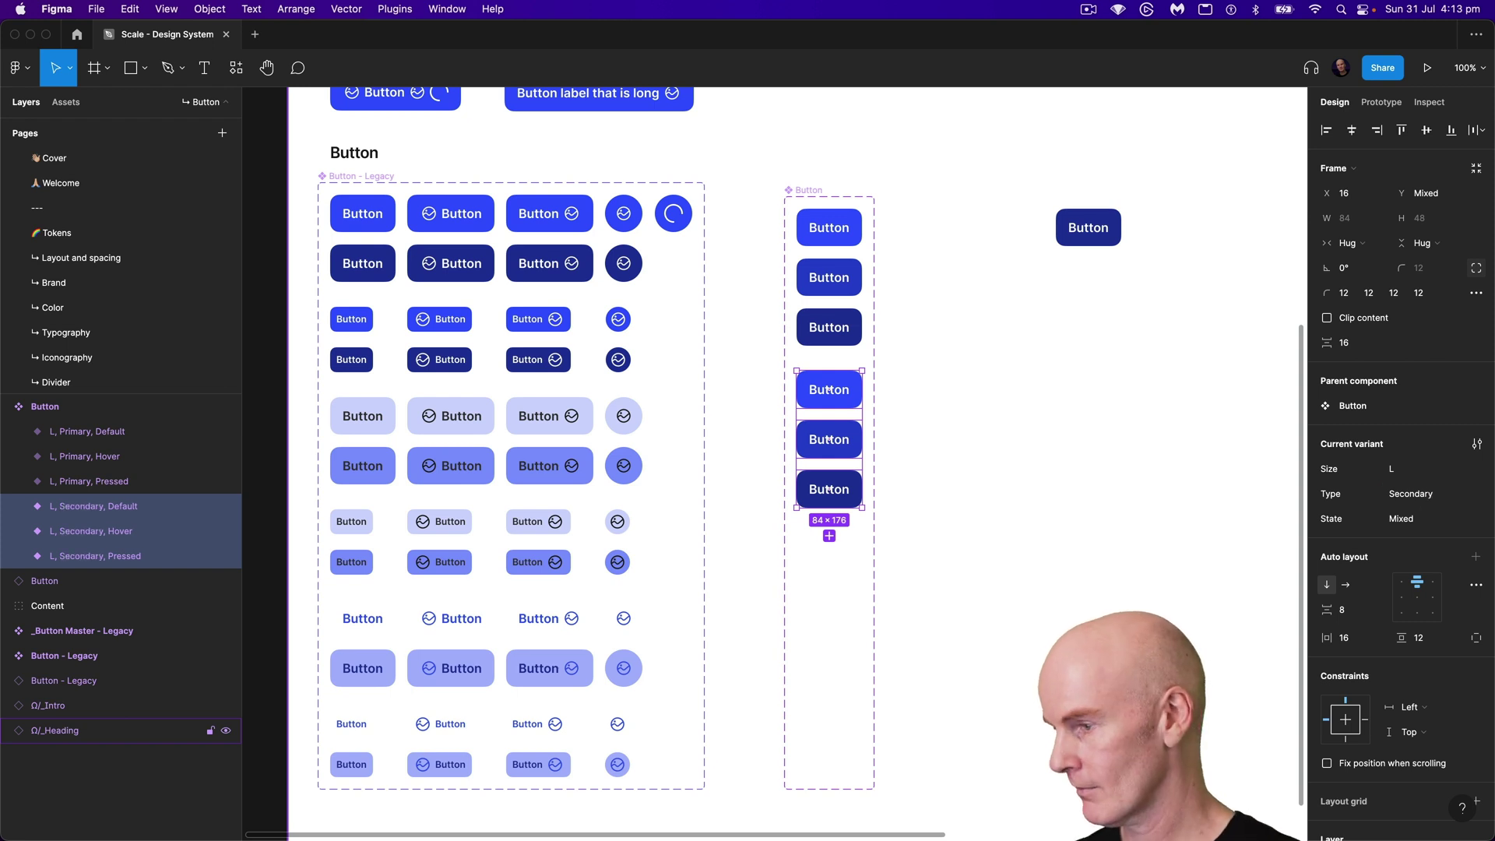
left_click(982, 409)
Step: Apply the Button Secondary colour style to the fill of the Secondary Default variant
left_click(828, 390)
scroll(1464, 545, "down", 5)
scroll(1450, 495, "down", 3)
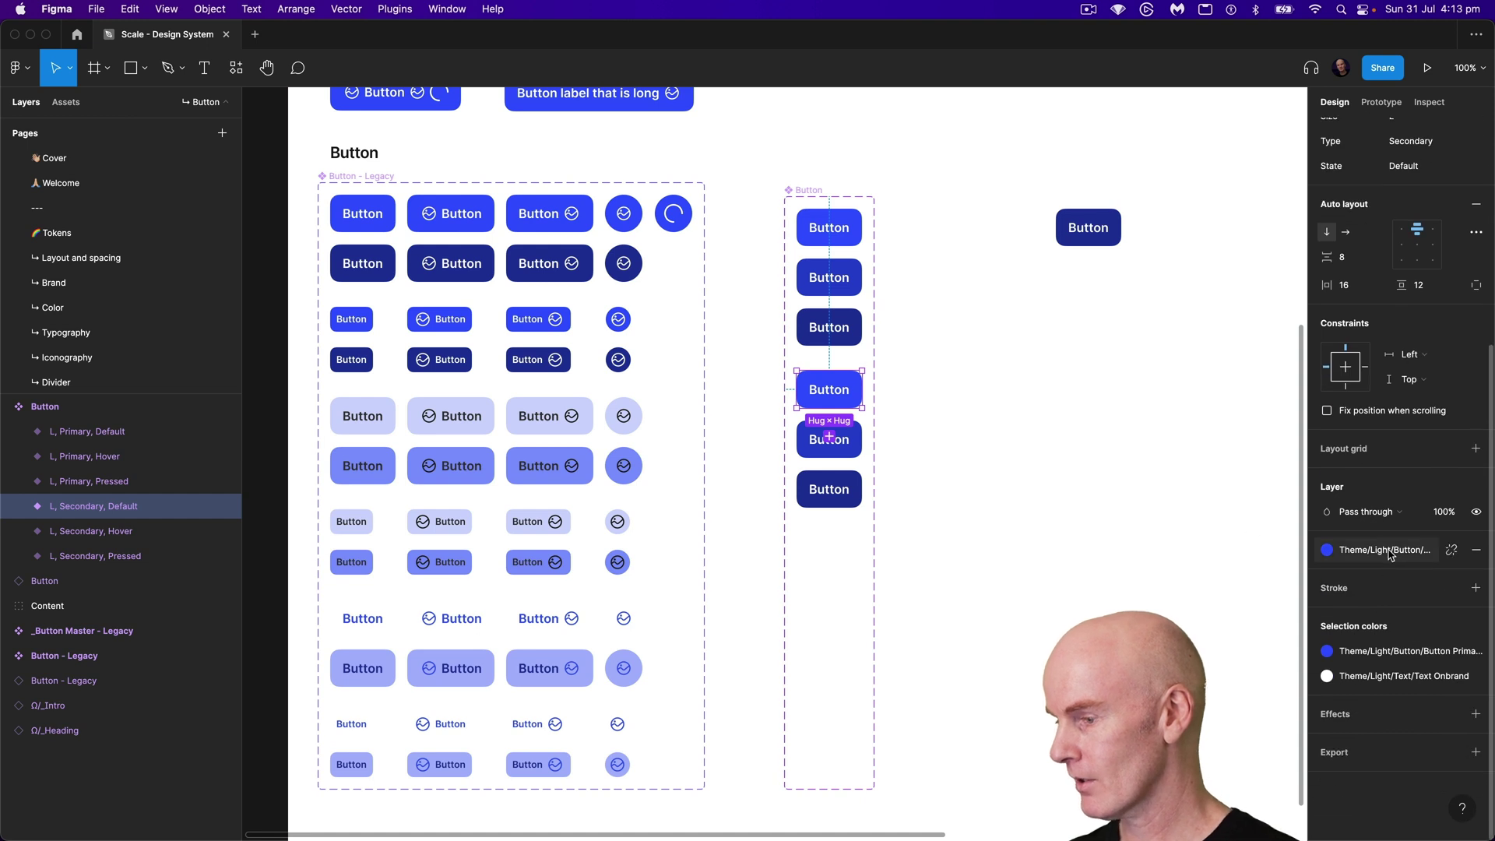
left_click(1391, 552)
left_click(1388, 763)
Step: Apply the Button Secondary Hover fill style to the Secondary Hover variant and Button Secondary Pressed to the Secondary Pressed variant
key("Tab")
left_click(1405, 550)
scroll(1386, 665, "down", 2)
left_click(1387, 666)
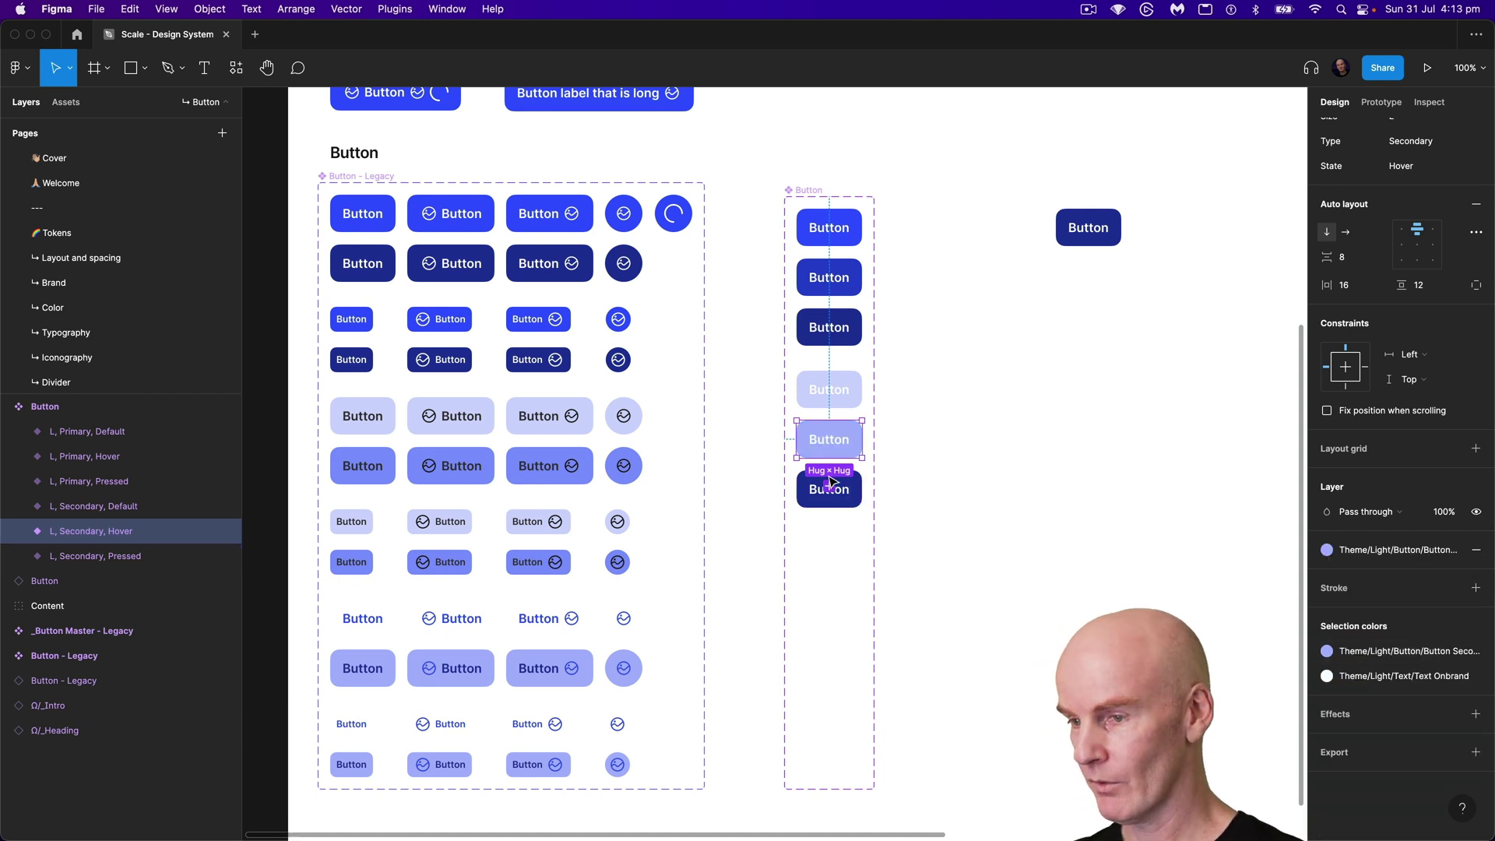
left_click(838, 482)
left_click(1378, 550)
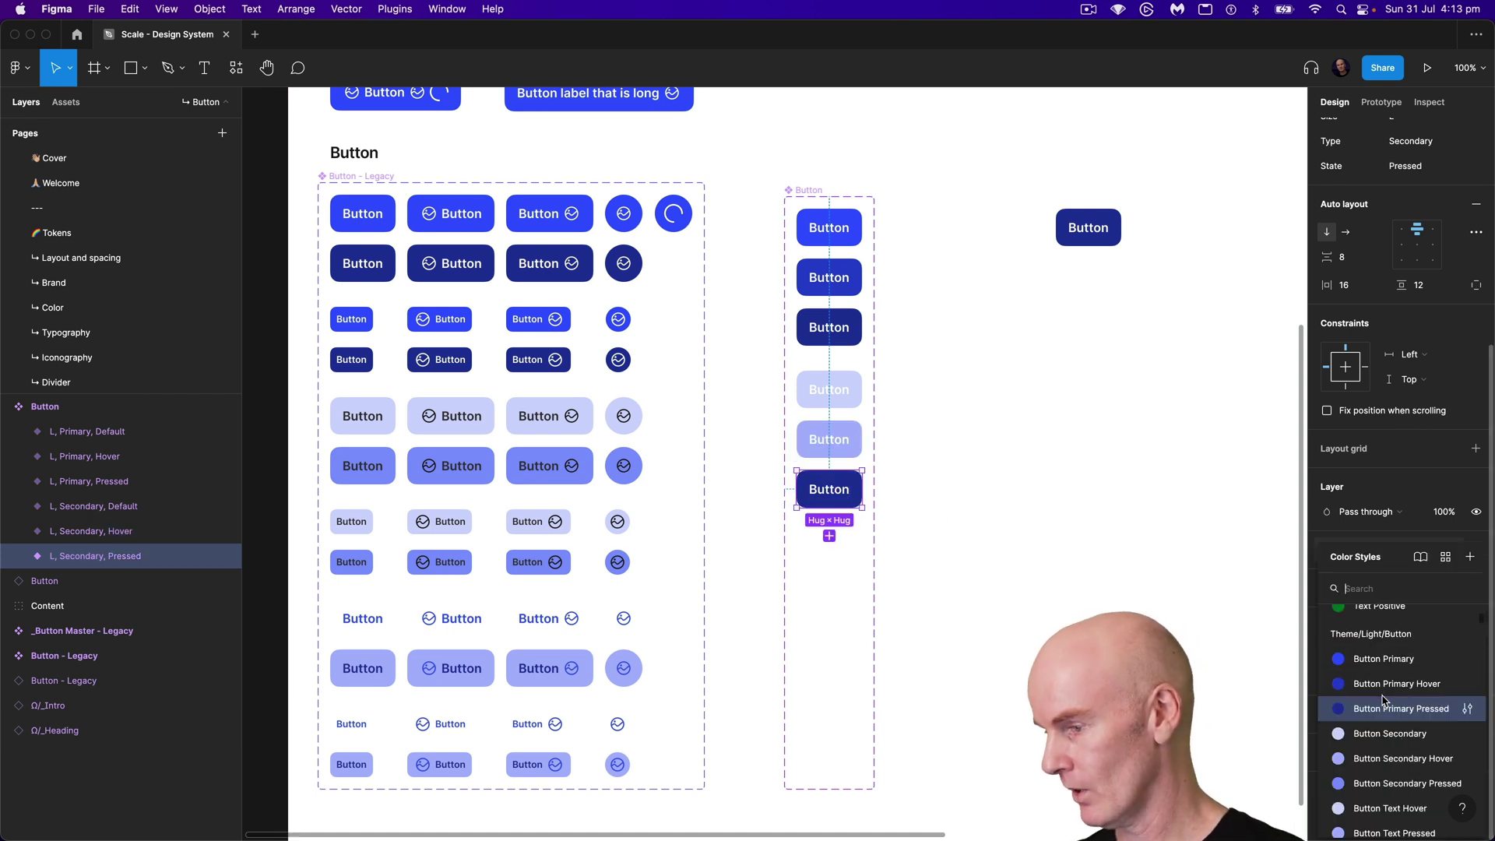
scroll(1383, 701, "down", 2)
left_click(1379, 703)
Step: Apply the Text Secondary colour style to the labels of all three Secondary variants
double_click(834, 391)
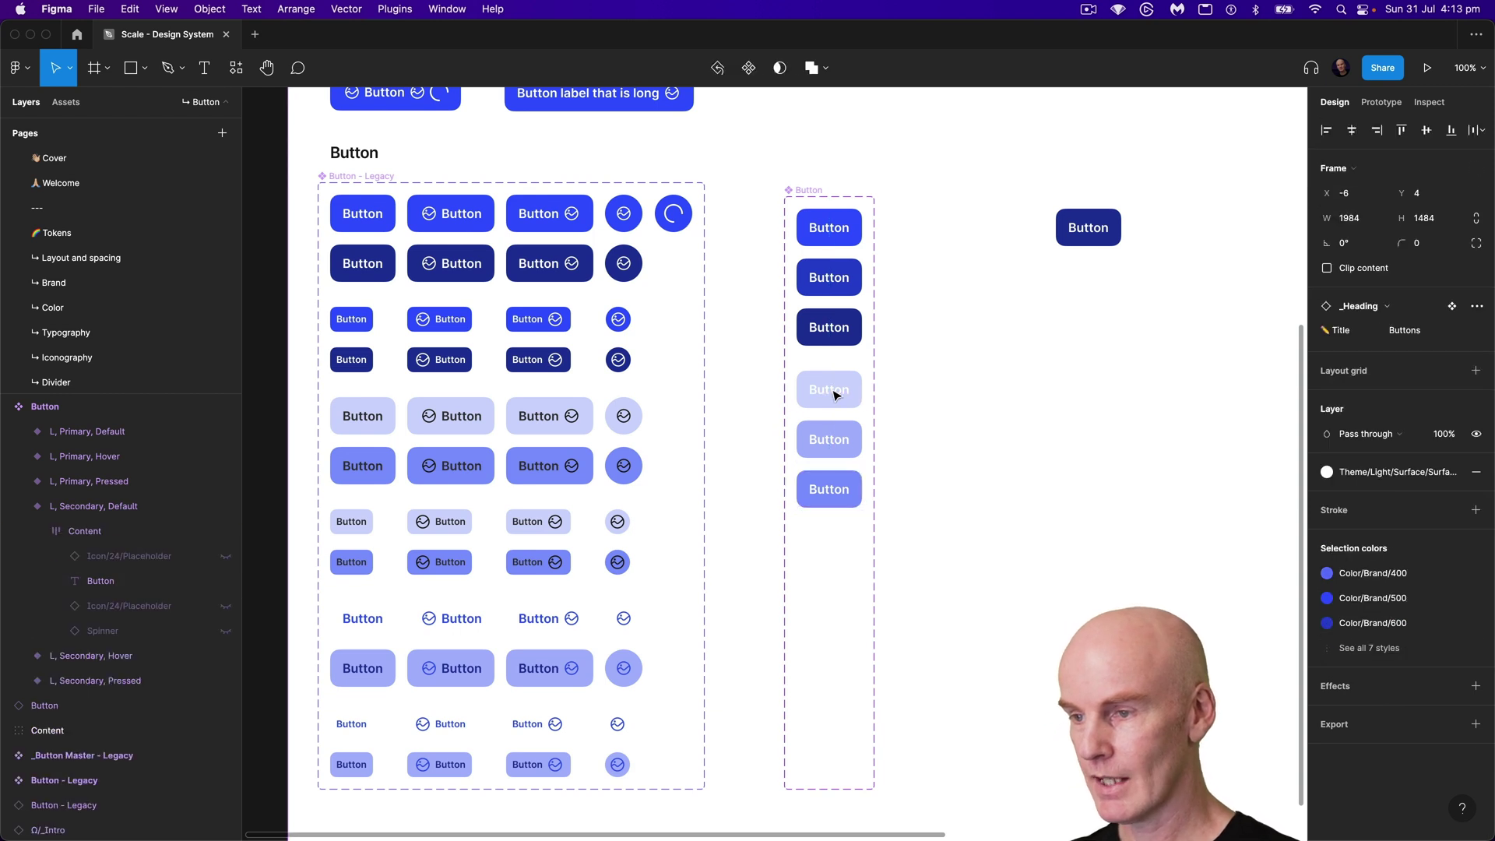
left_click(834, 447, "shift")
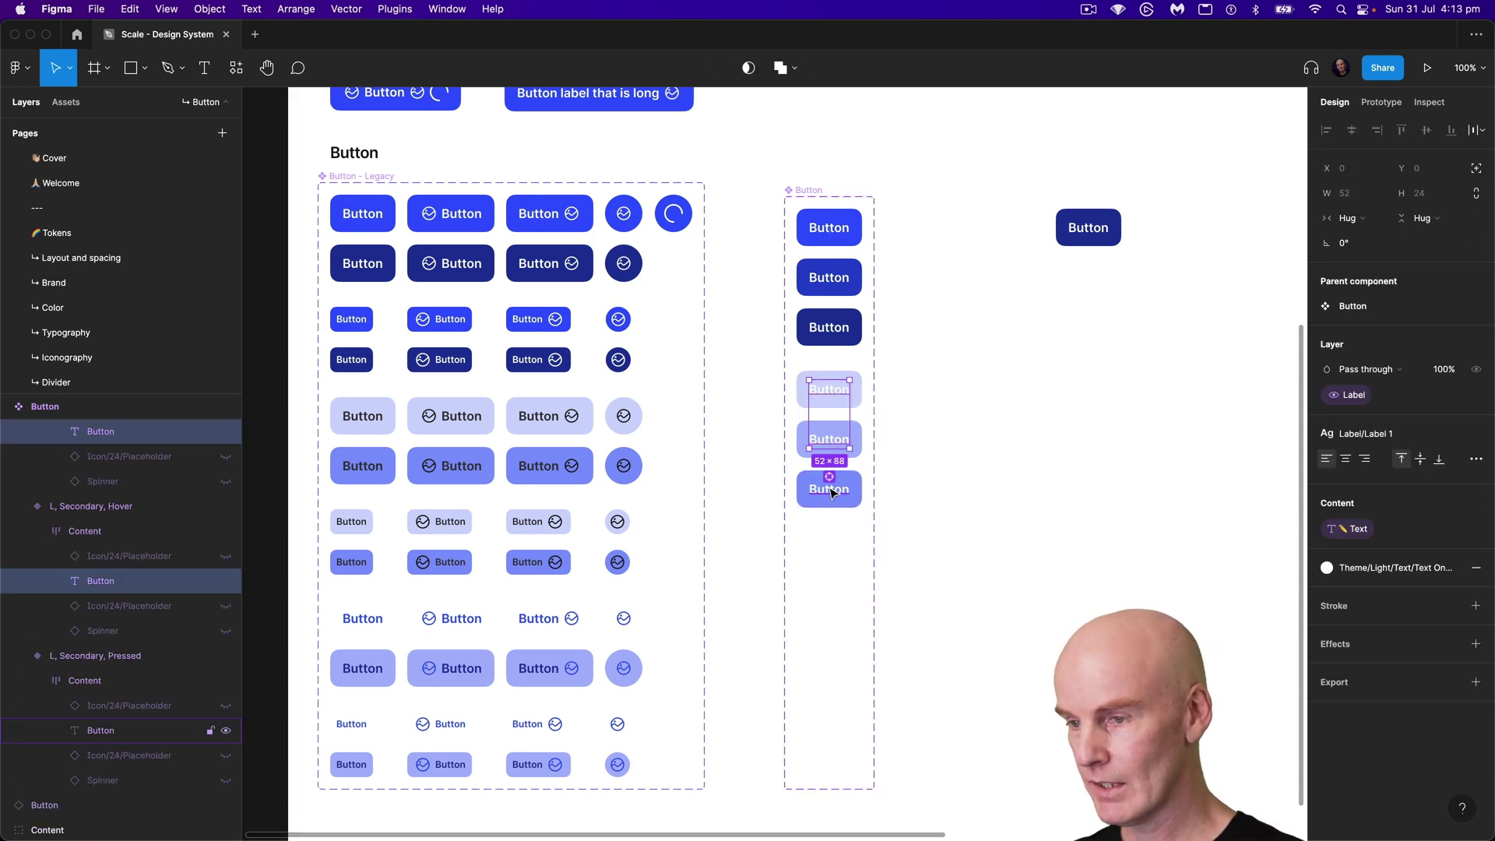
left_click(829, 488, "shift")
left_click(1409, 578)
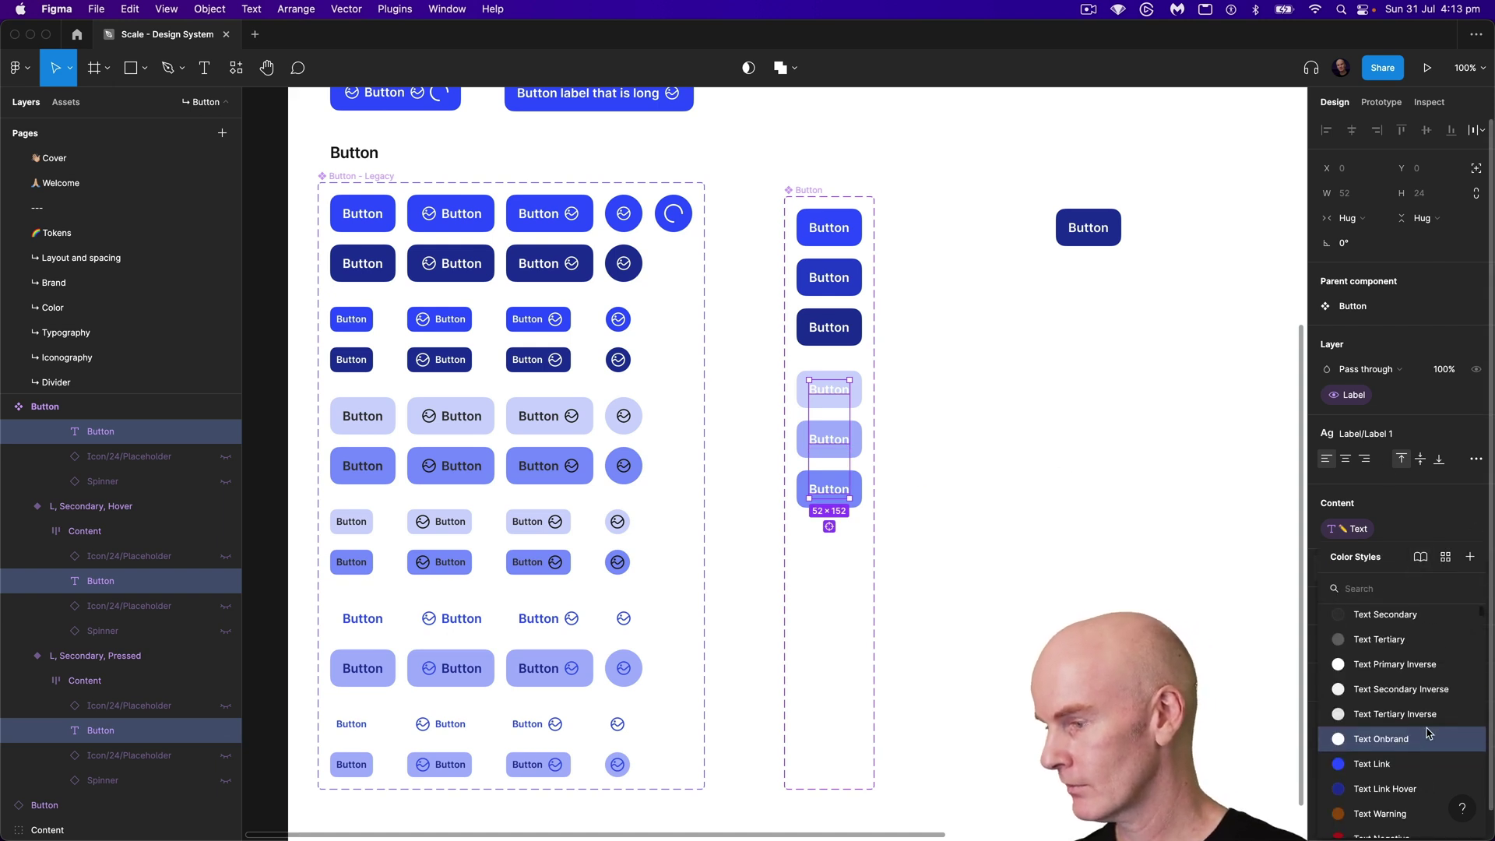
left_click(1386, 615)
left_click(930, 334)
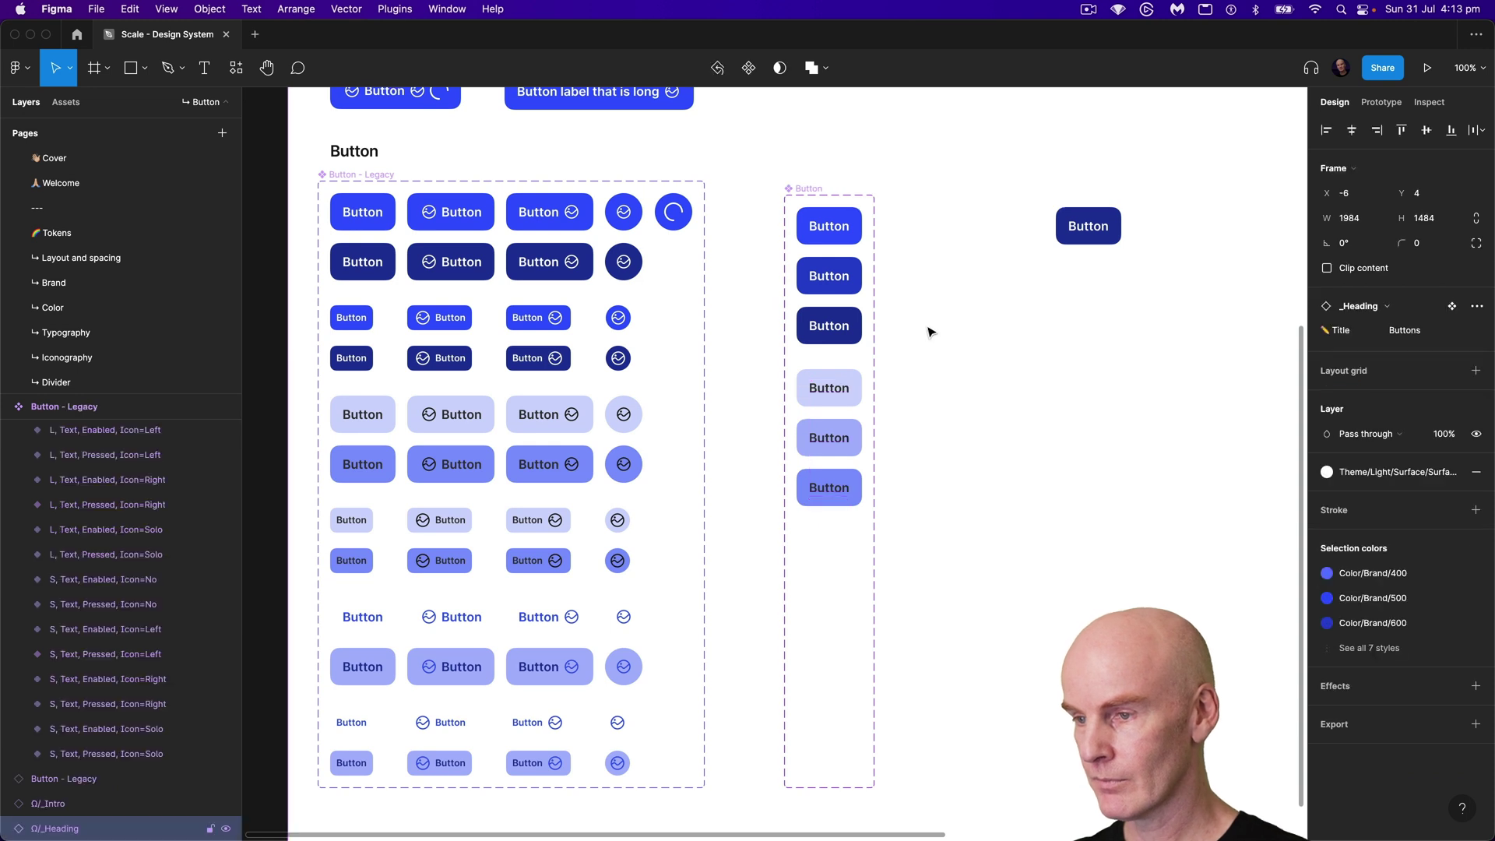
Step: Expand the Secondary Default variant's two placeholder icons and select the Color layer inside each
double_click(841, 385)
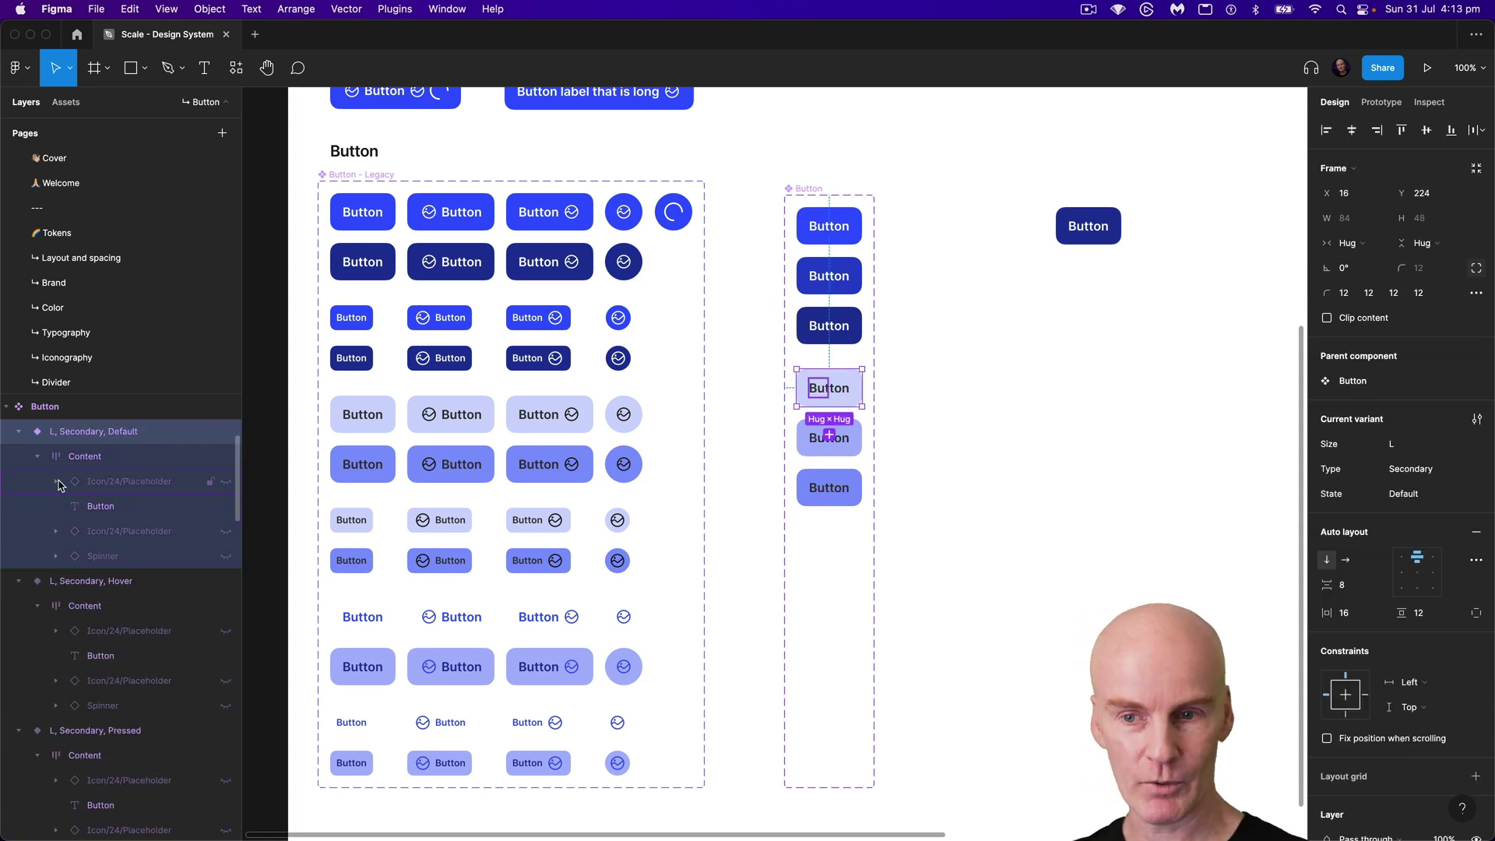
left_click(136, 483)
key("Return")
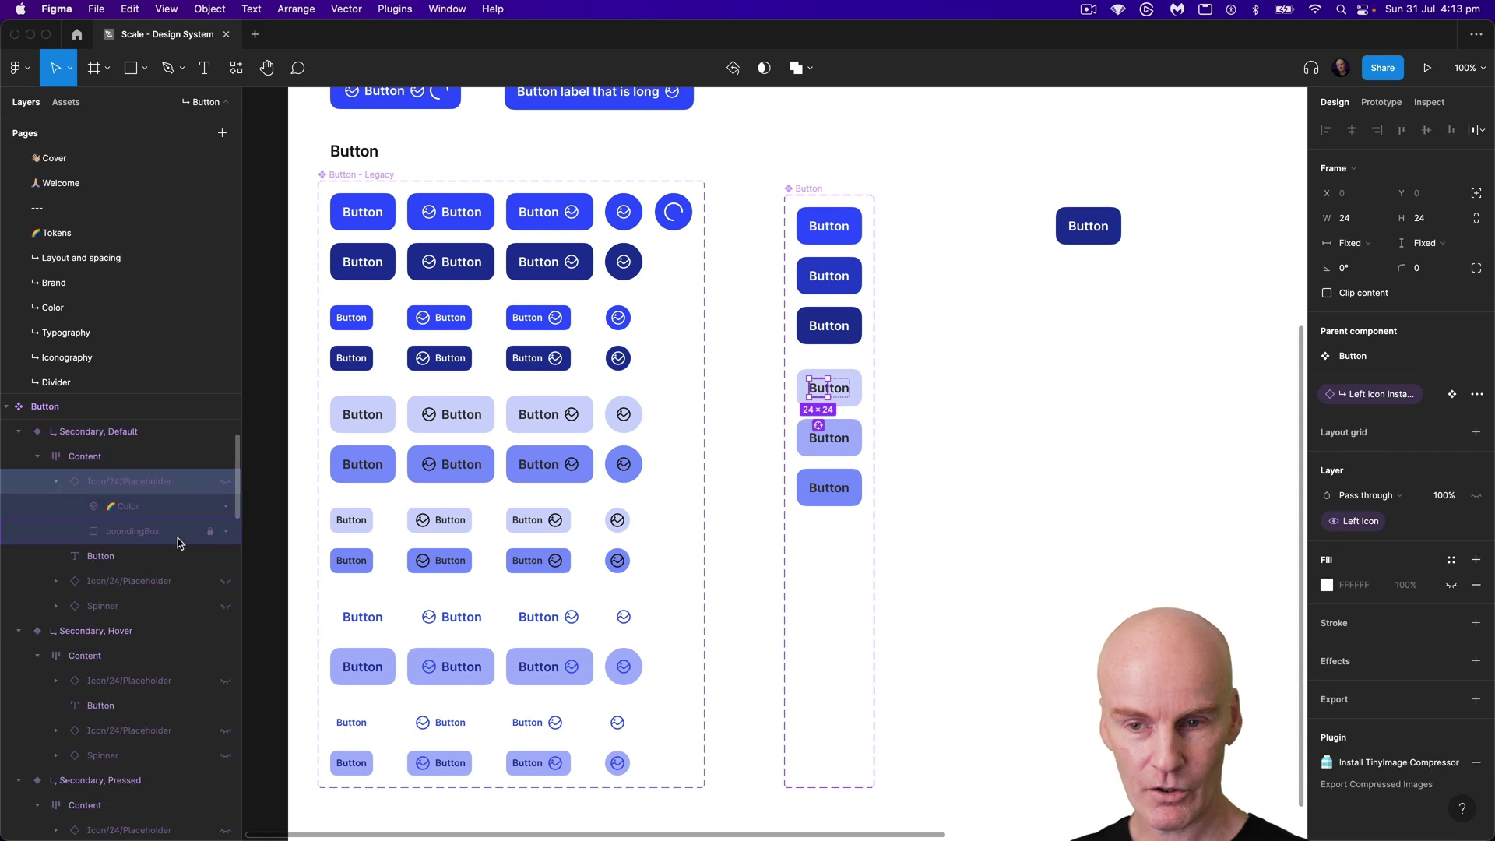
left_click(141, 510)
left_click(55, 581)
scroll(117, 545, "down", 2)
left_click(129, 510, "shift")
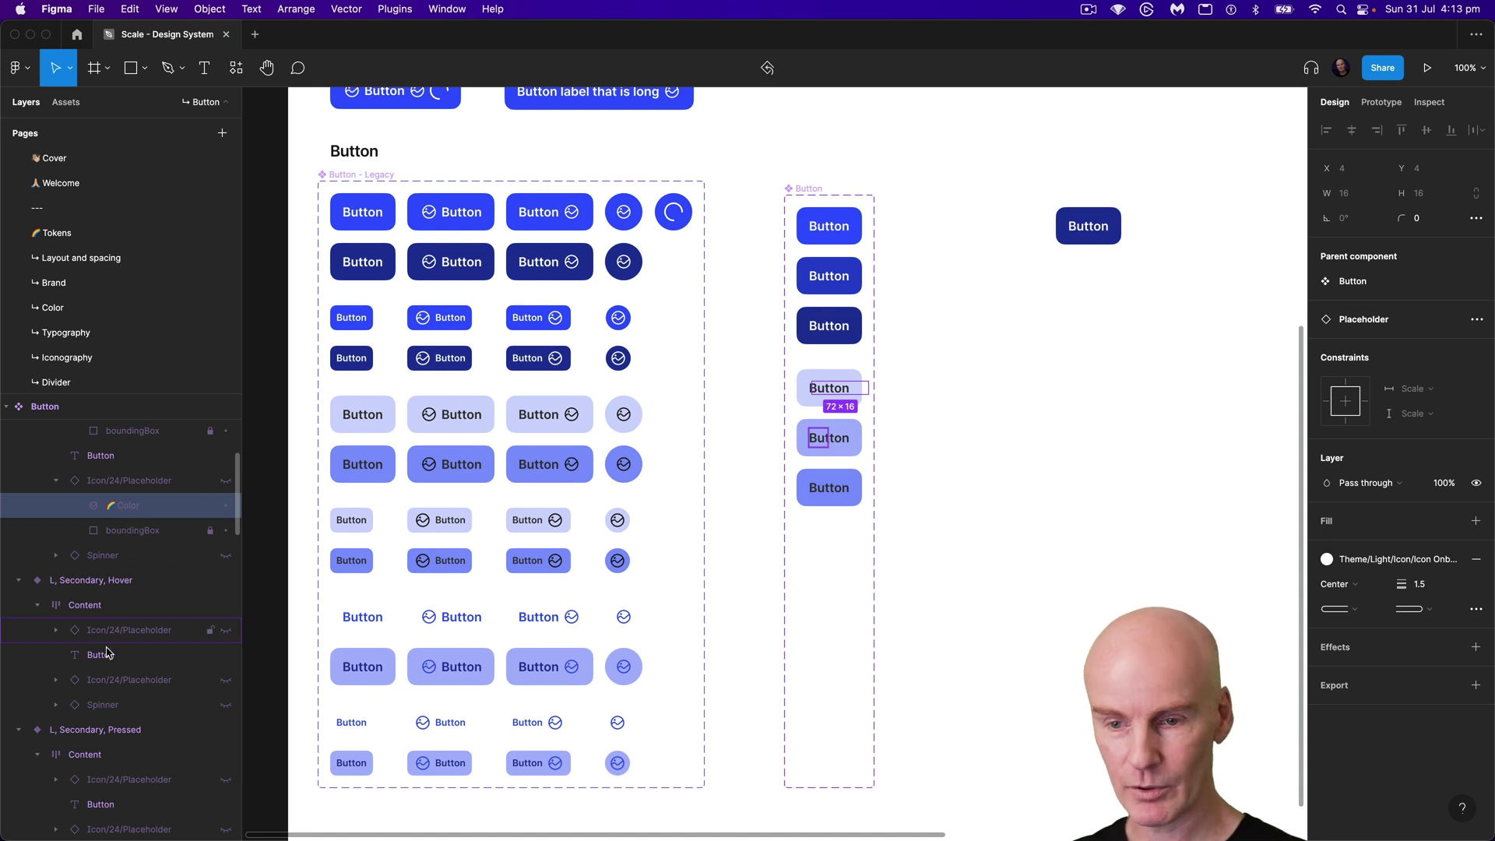
Step: Expand the Secondary Hover variant's two placeholder icons and add their Color layers to the selection
left_click(55, 630)
left_click(136, 656, "shift")
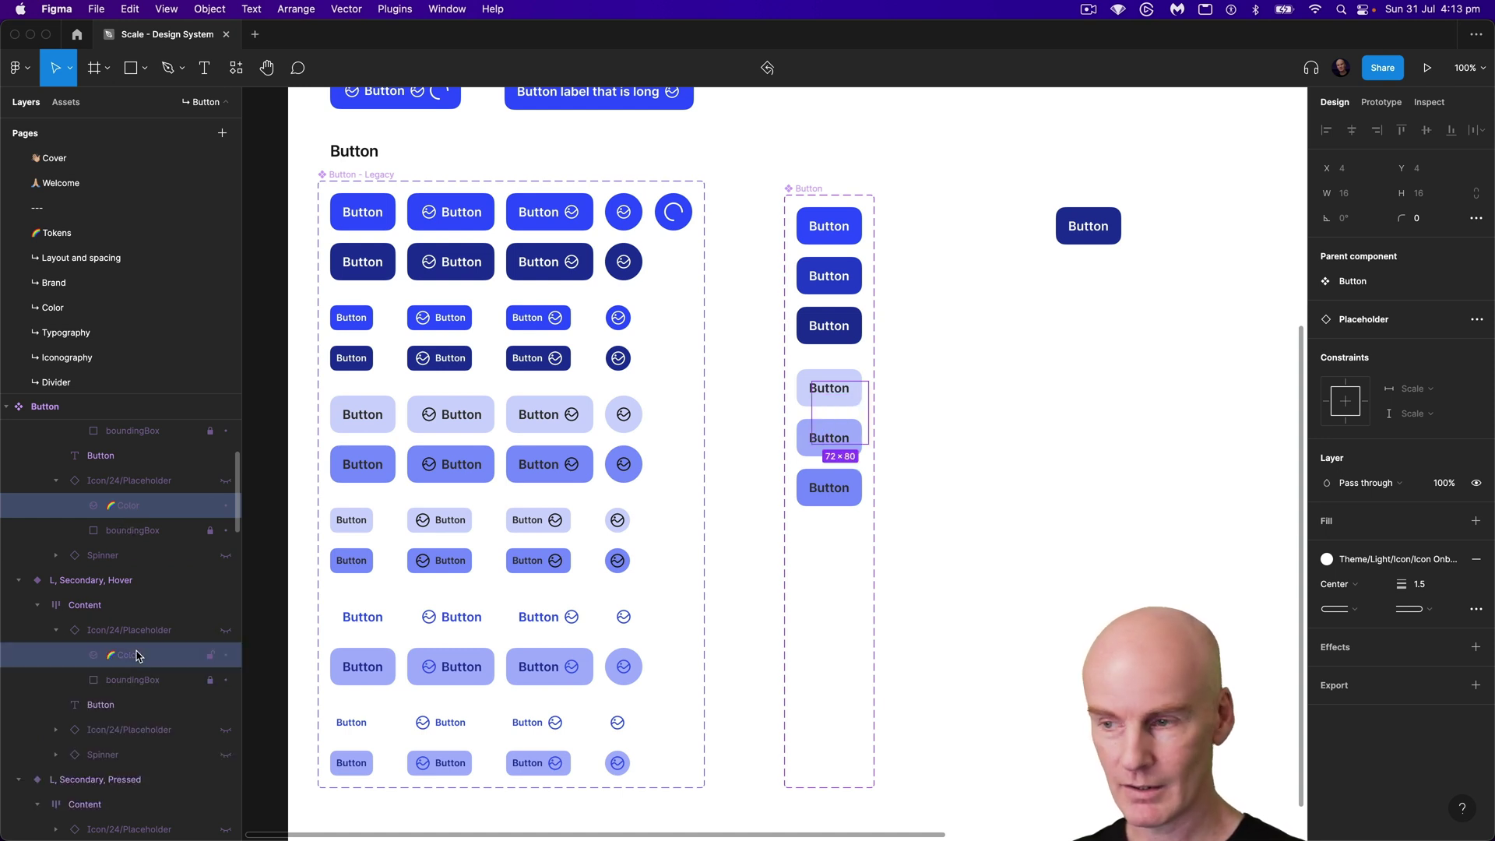
scroll(117, 623, "down", 3)
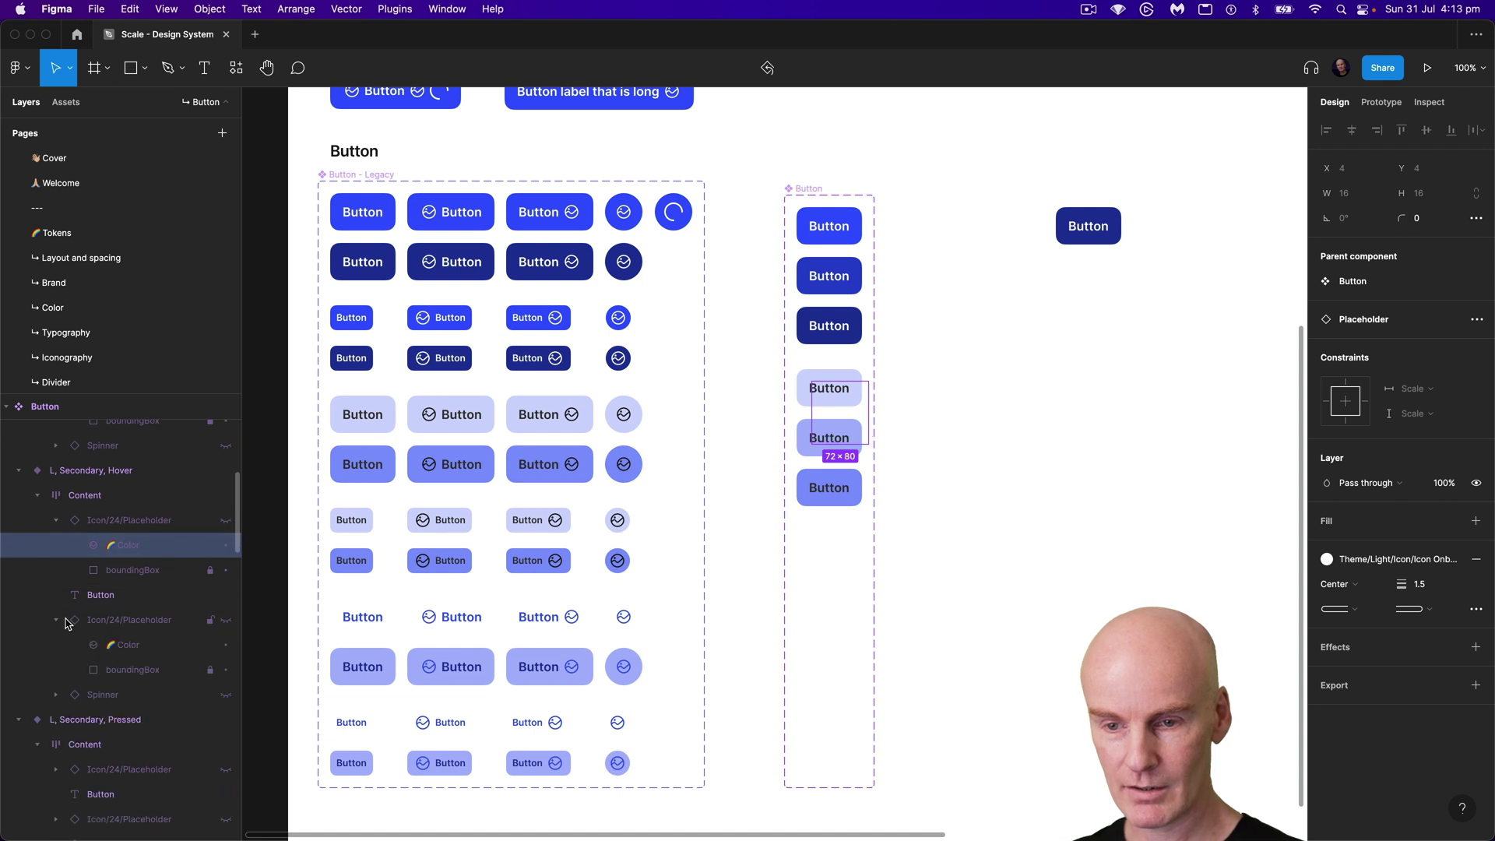
scroll(139, 611, "down", 3)
scroll(136, 611, "down", 1)
Step: Add both Color layers of the Secondary Pressed variant's icons to the selection and apply the Icon Enabled stroke style to all
left_click(66, 576)
left_click(119, 601, "shift")
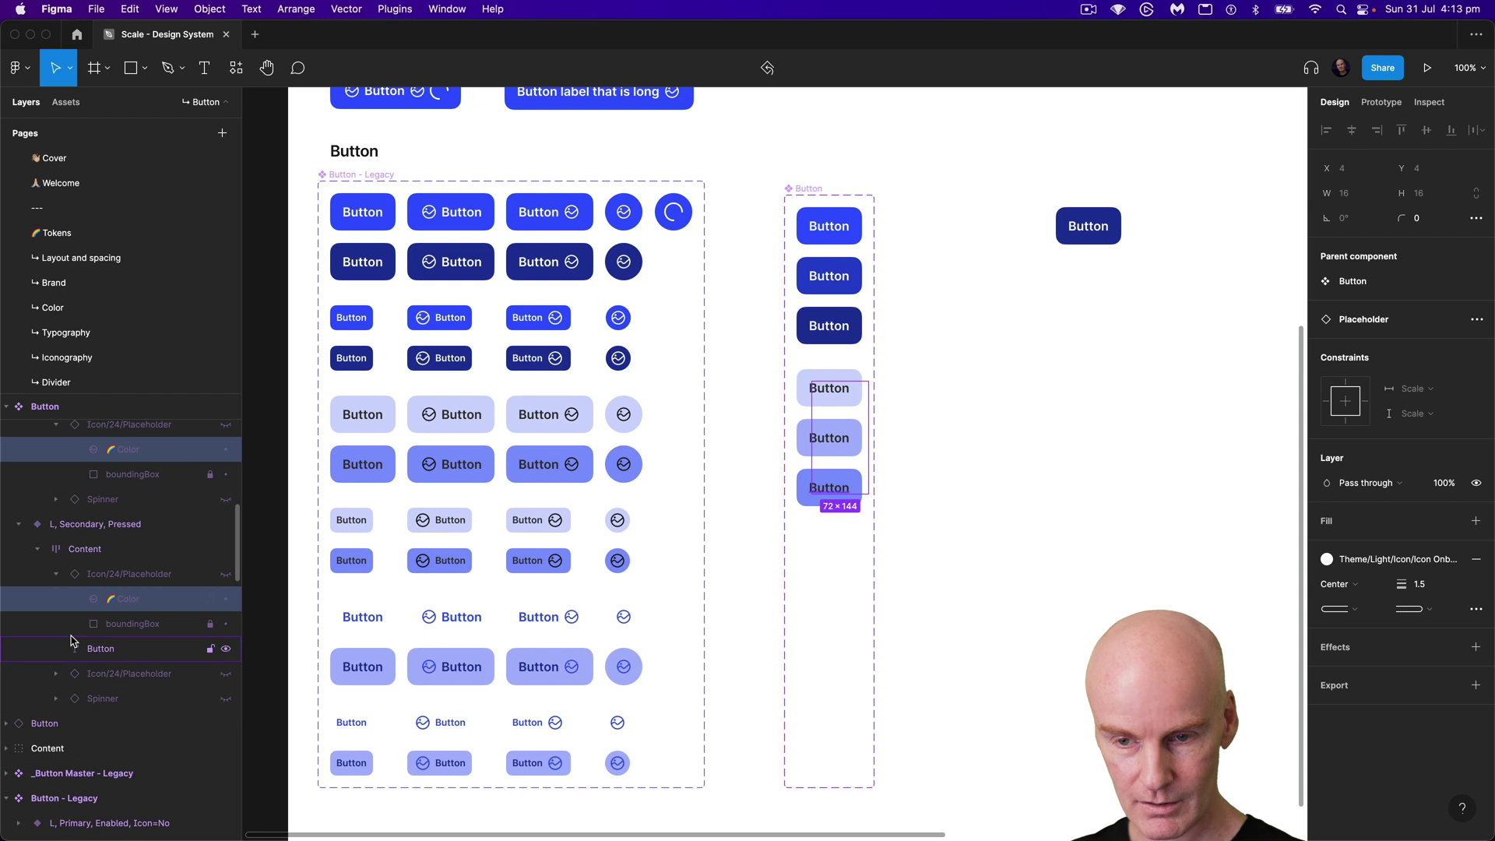
left_click(56, 674)
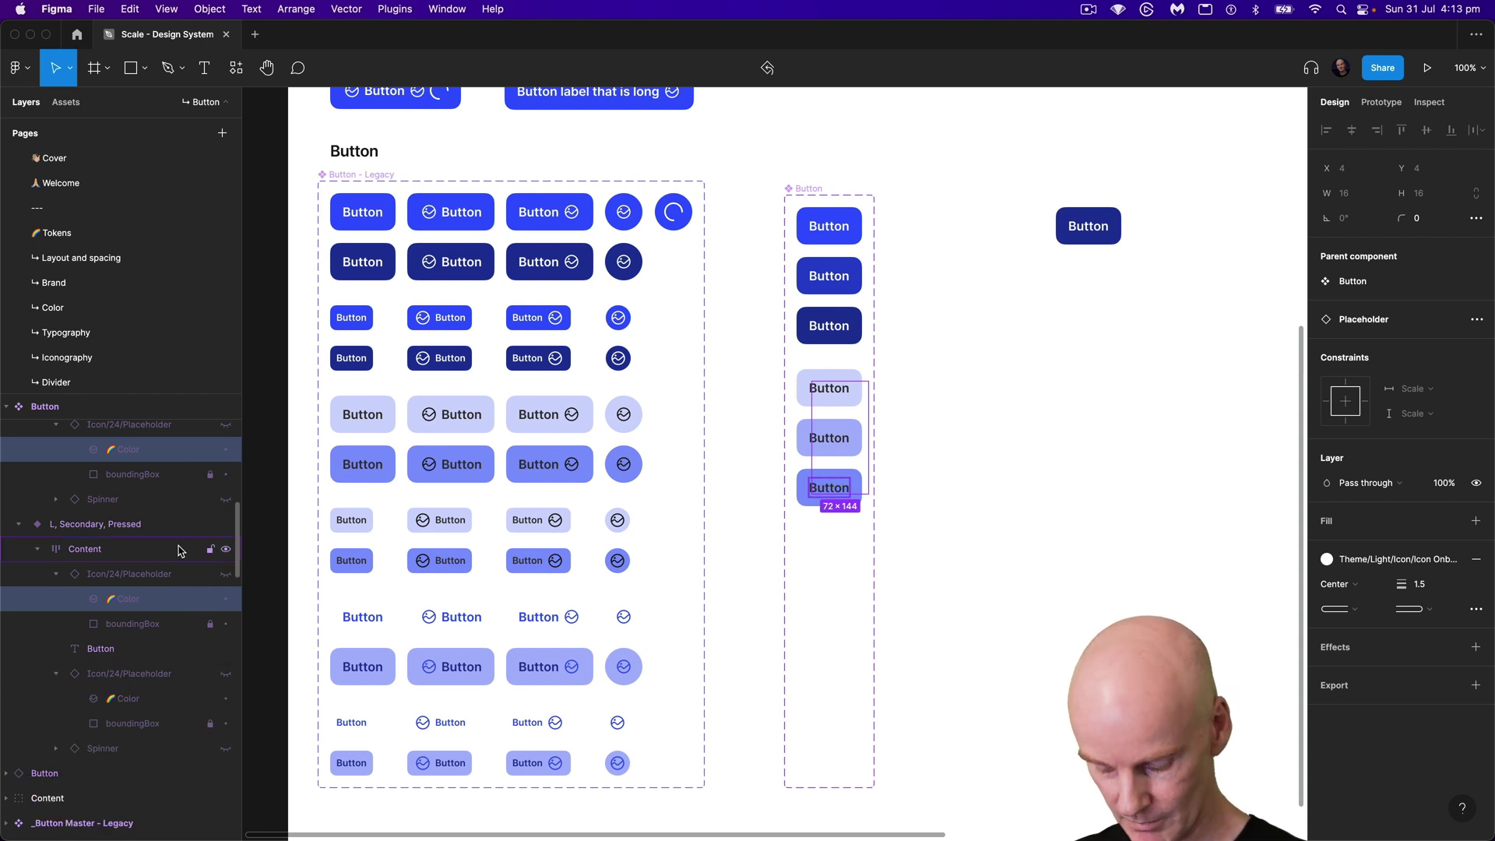
left_click(140, 697, "shift")
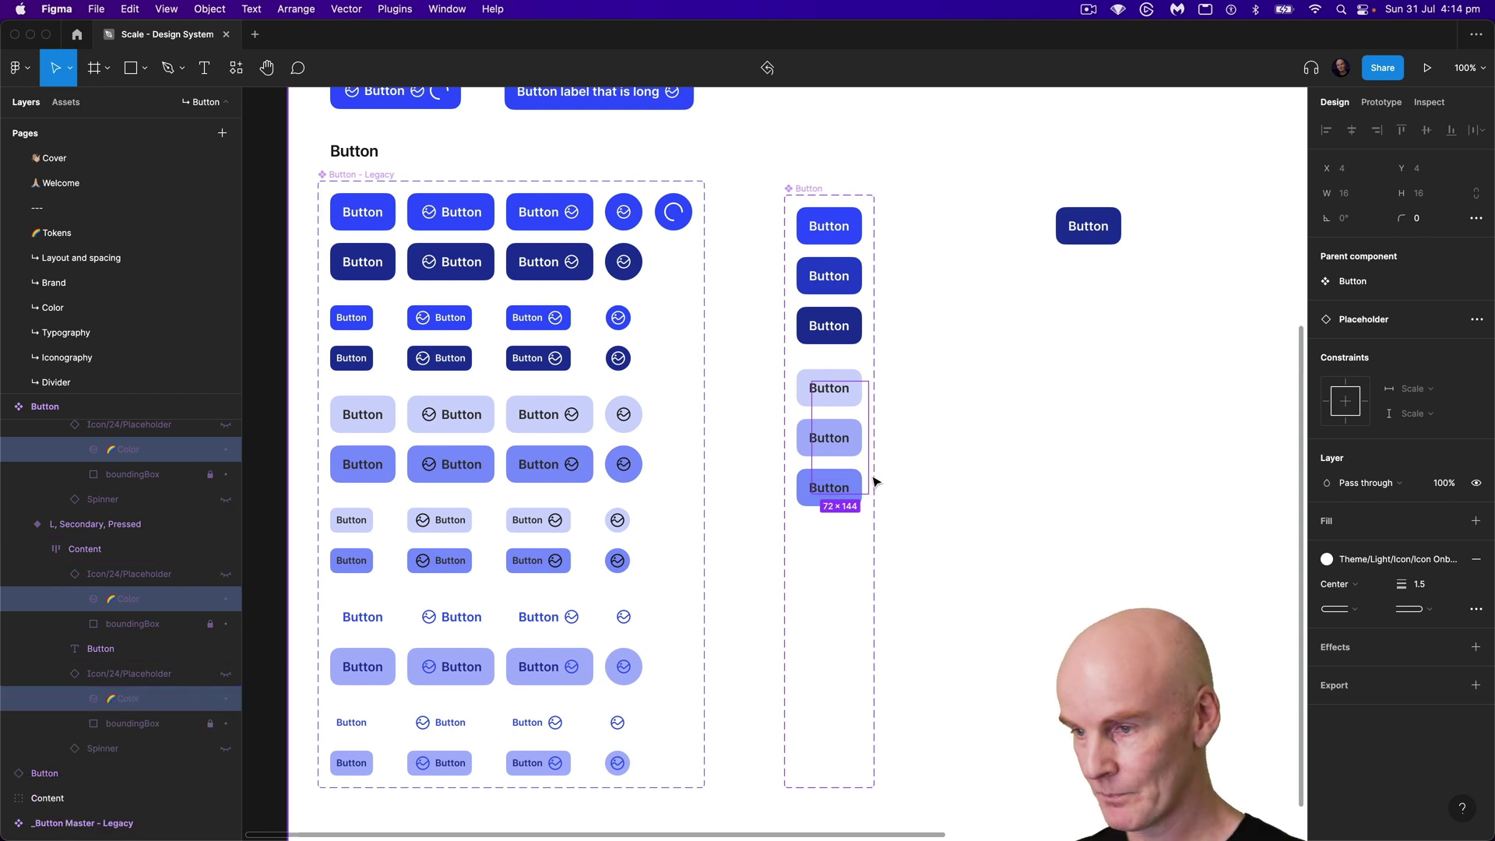
scroll(1394, 545, "down", 1)
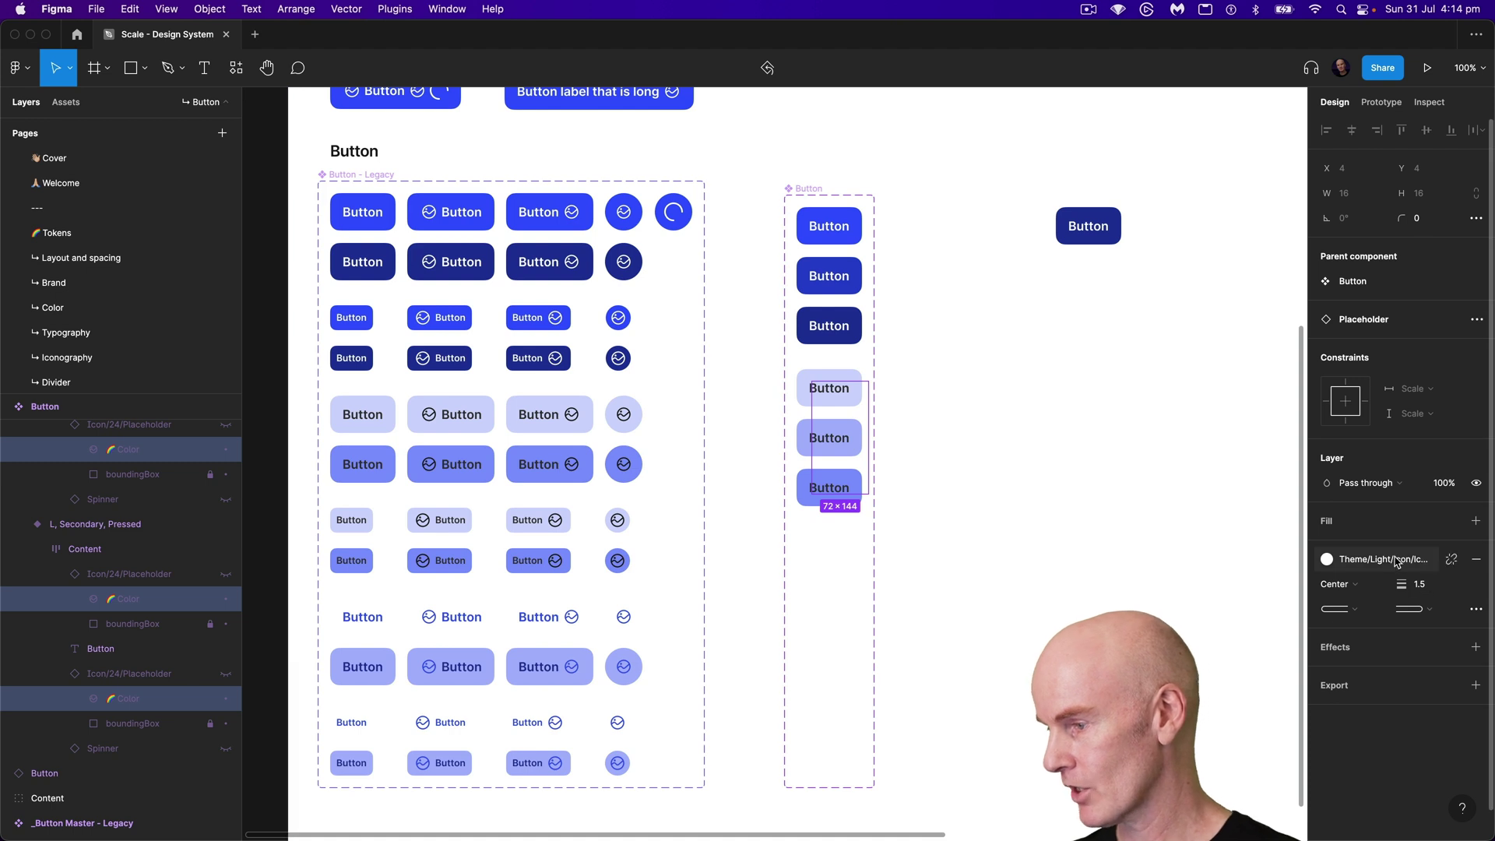
left_click(1393, 528)
scroll(1402, 718, "up", 2)
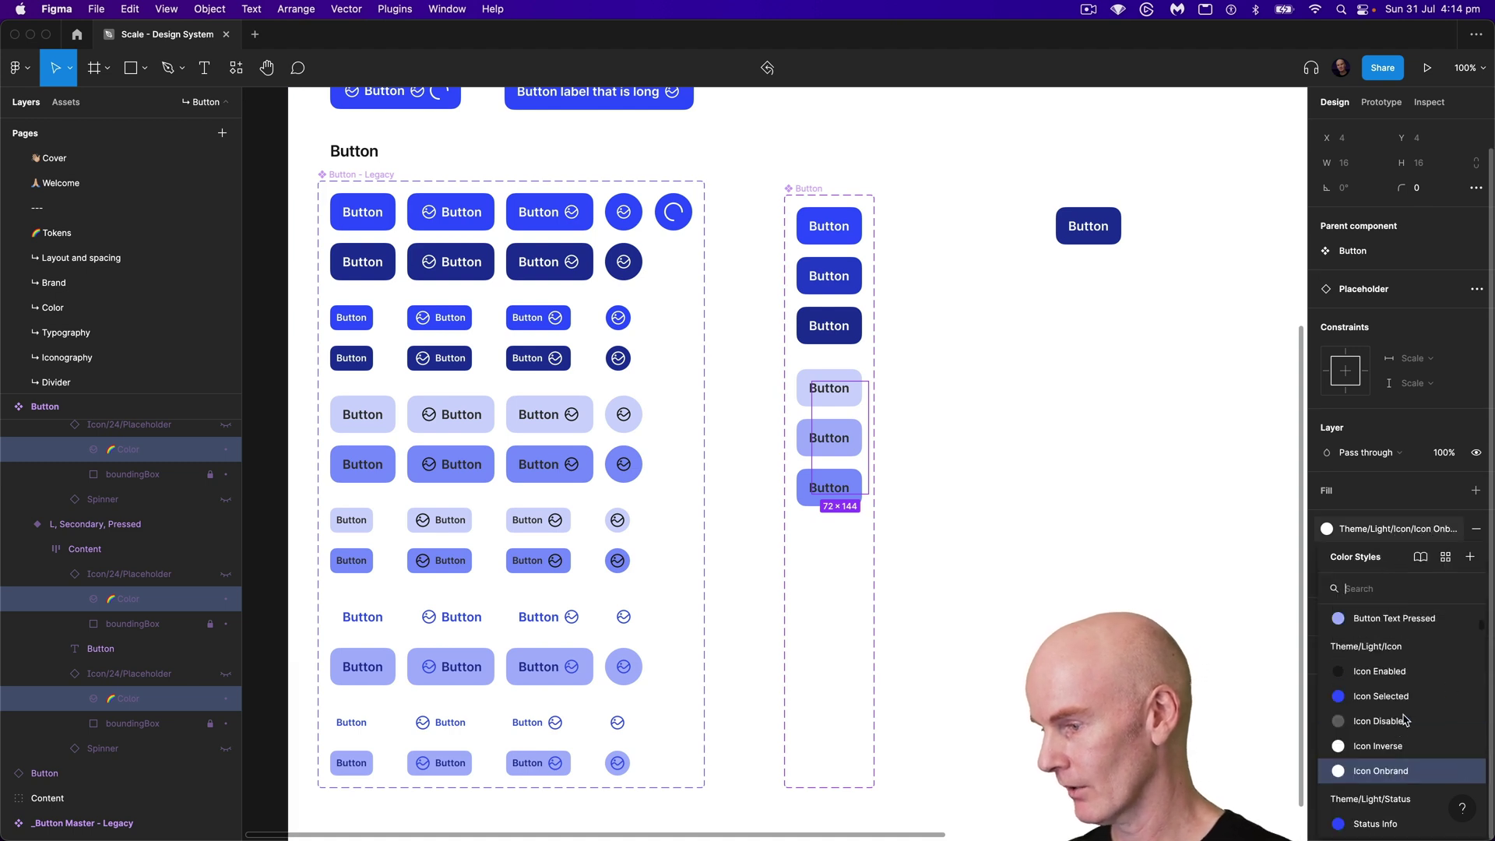
left_click(1380, 672)
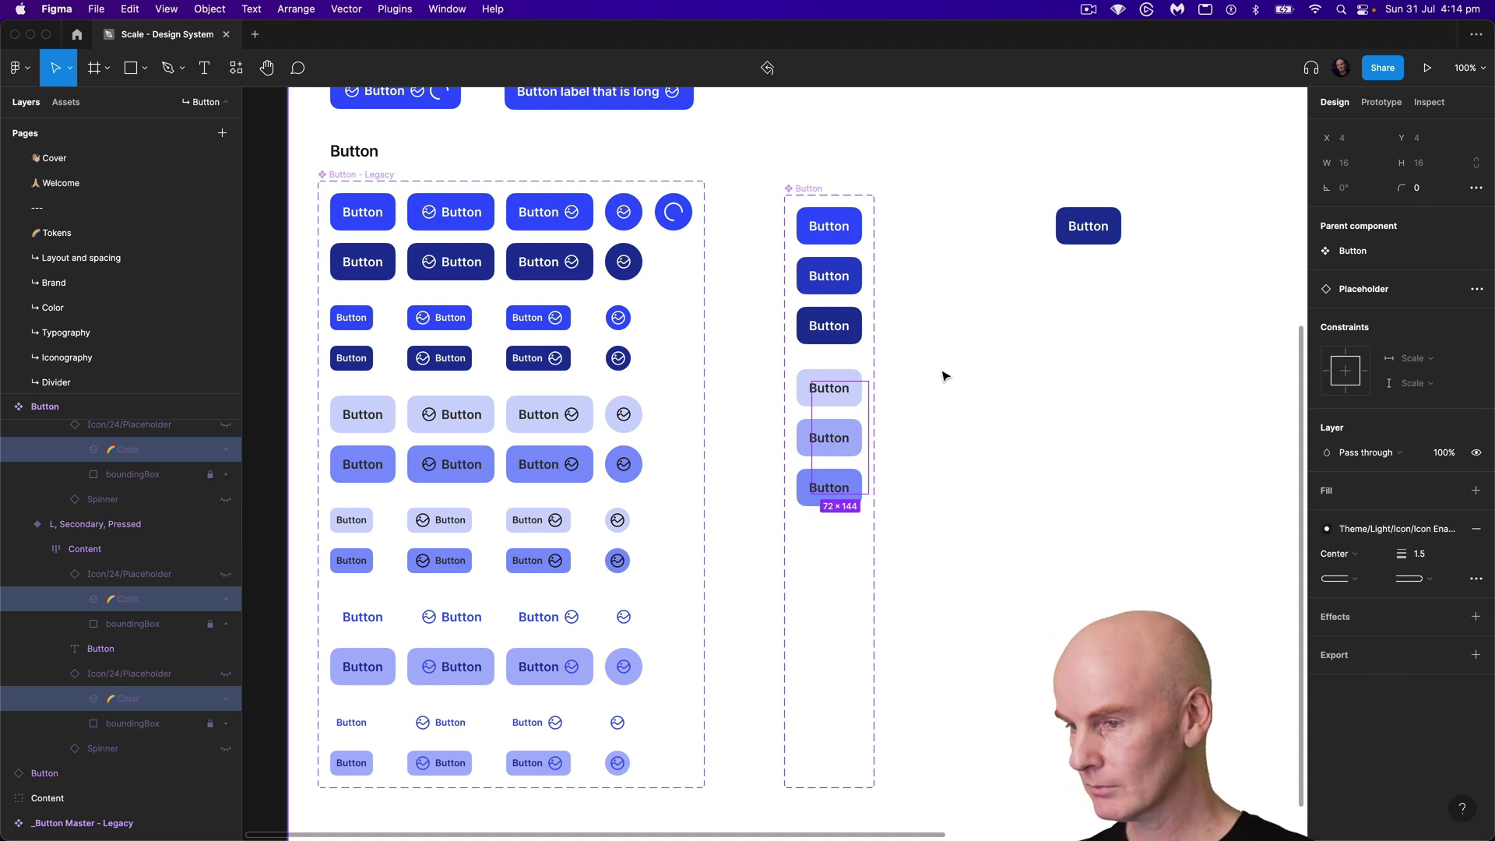
Step: Switch the separate Button instance's Type to Secondary
left_click(1106, 227)
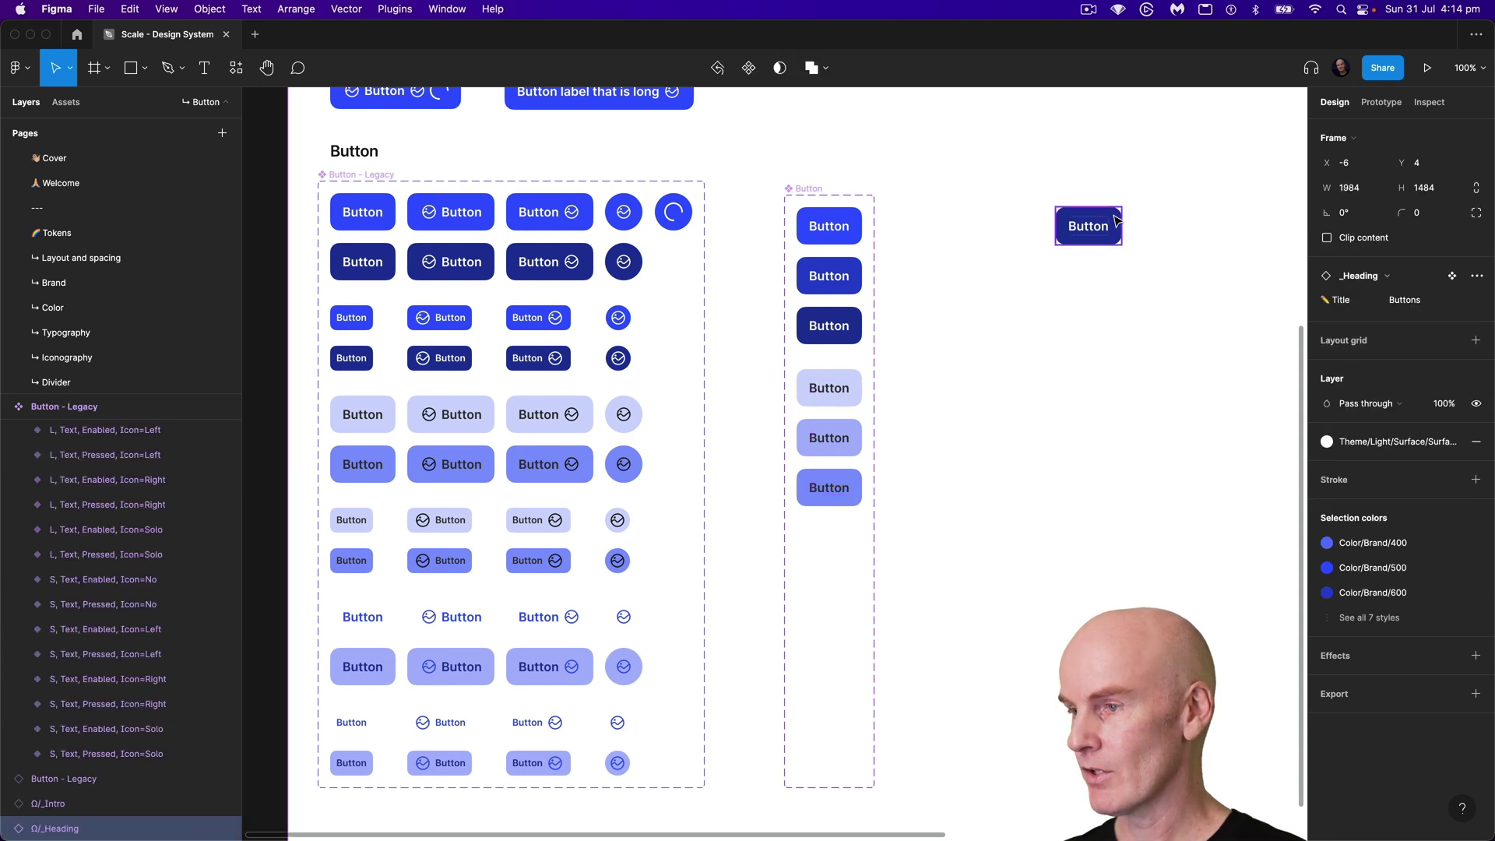
left_click(1438, 377)
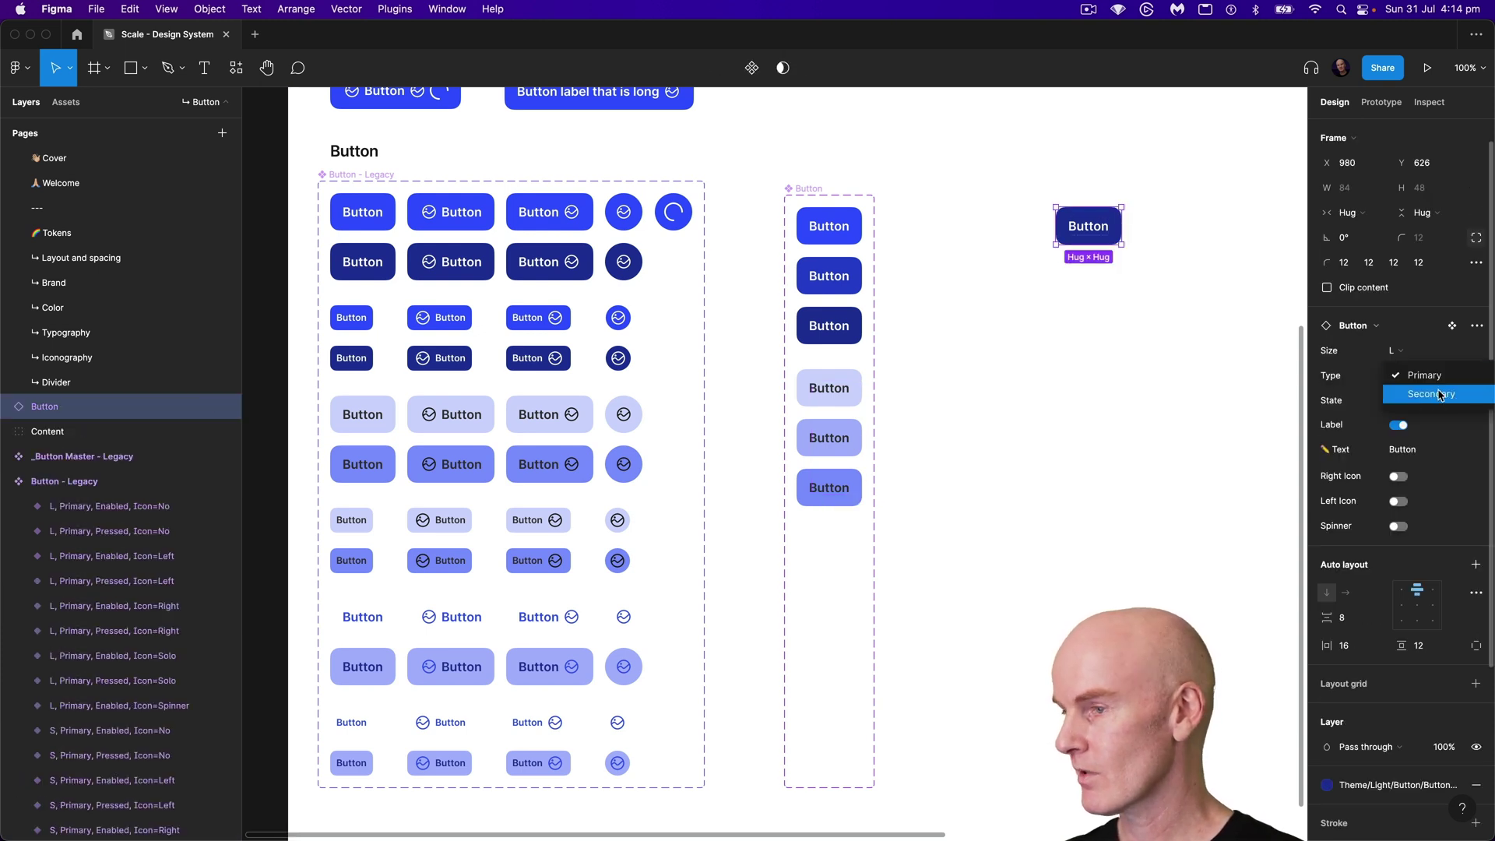
left_click(1440, 393)
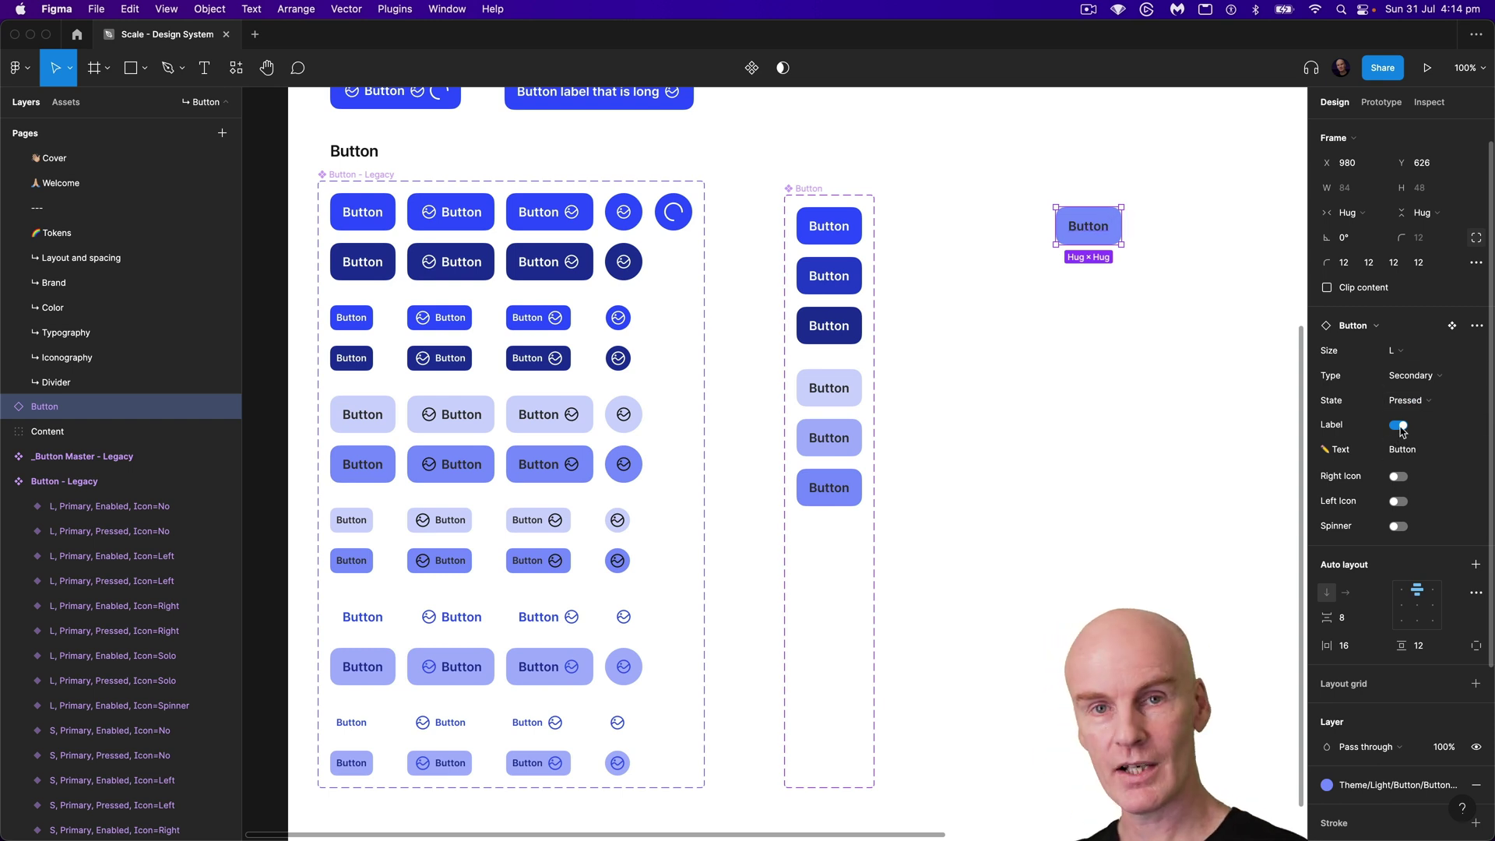
Step: Reorder the Button set's properties to Left Icon, its instance swap, Label, Text, Right Icon, its instance swap, and Spinner
left_click(791, 194)
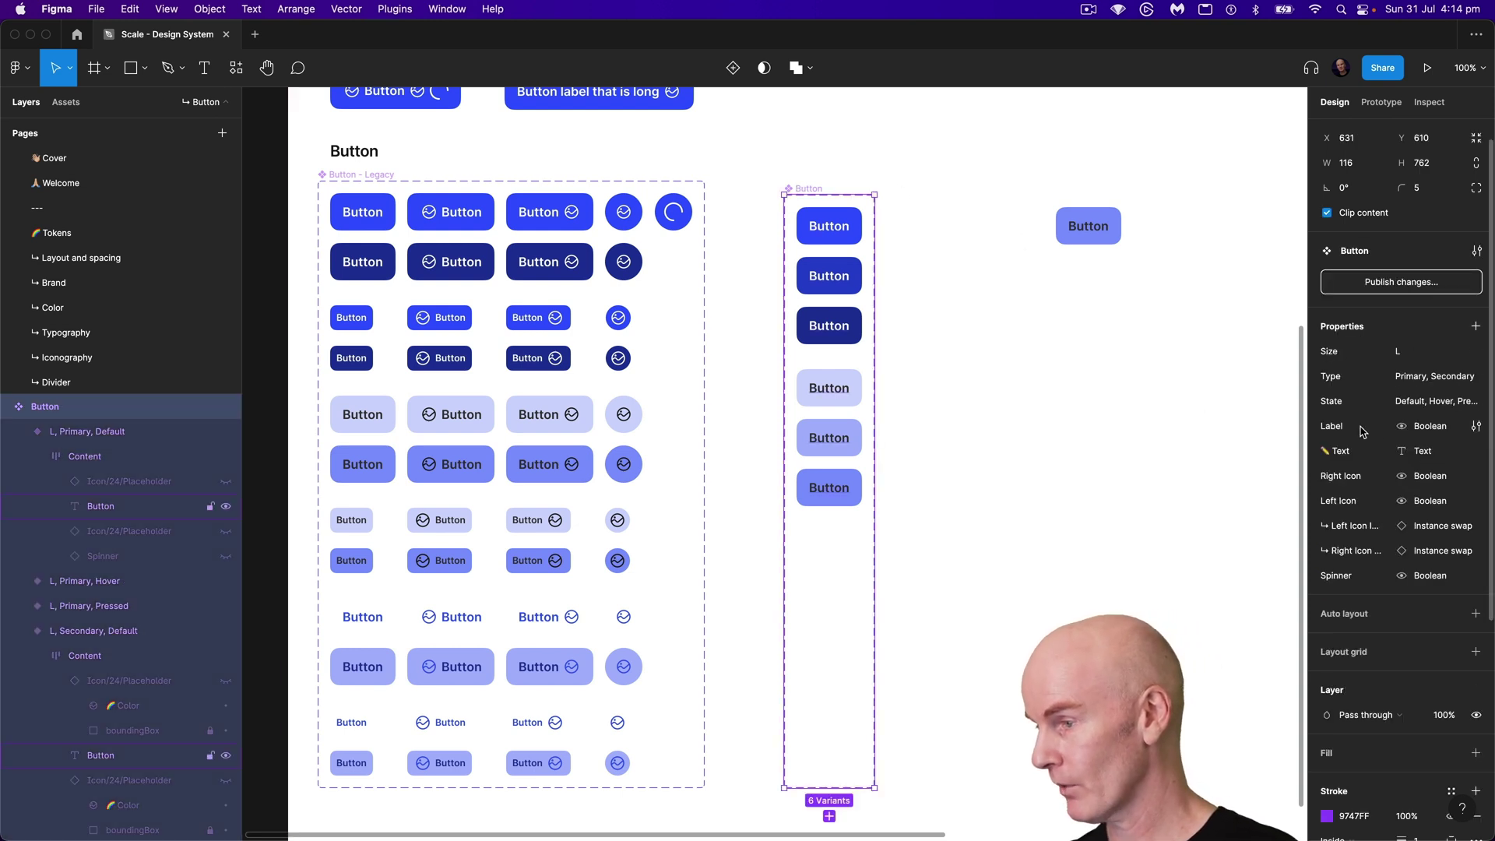
left_click_drag(1314, 507, 1314, 440)
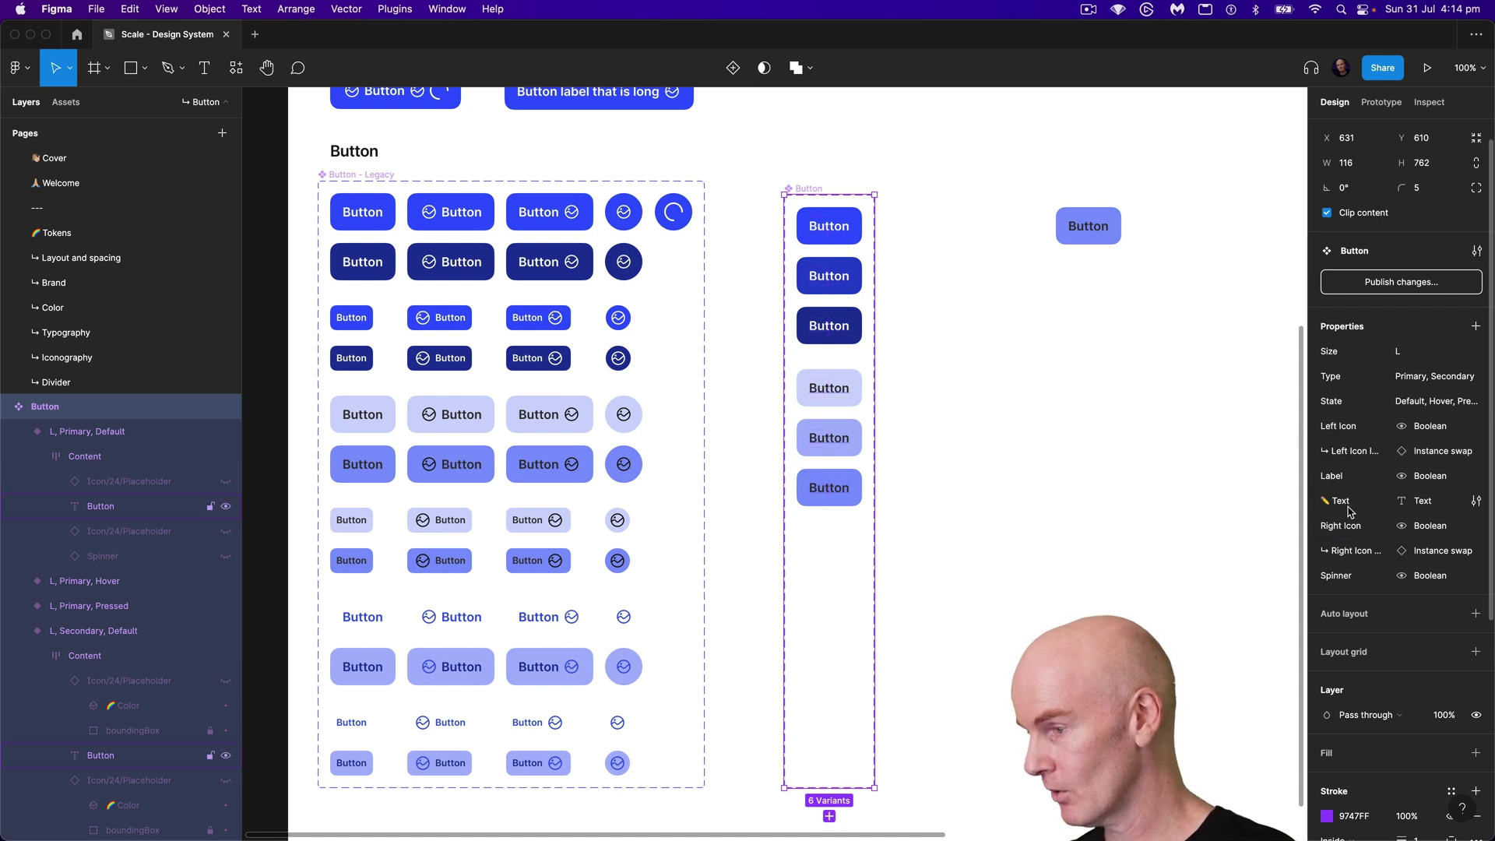
left_click(962, 295)
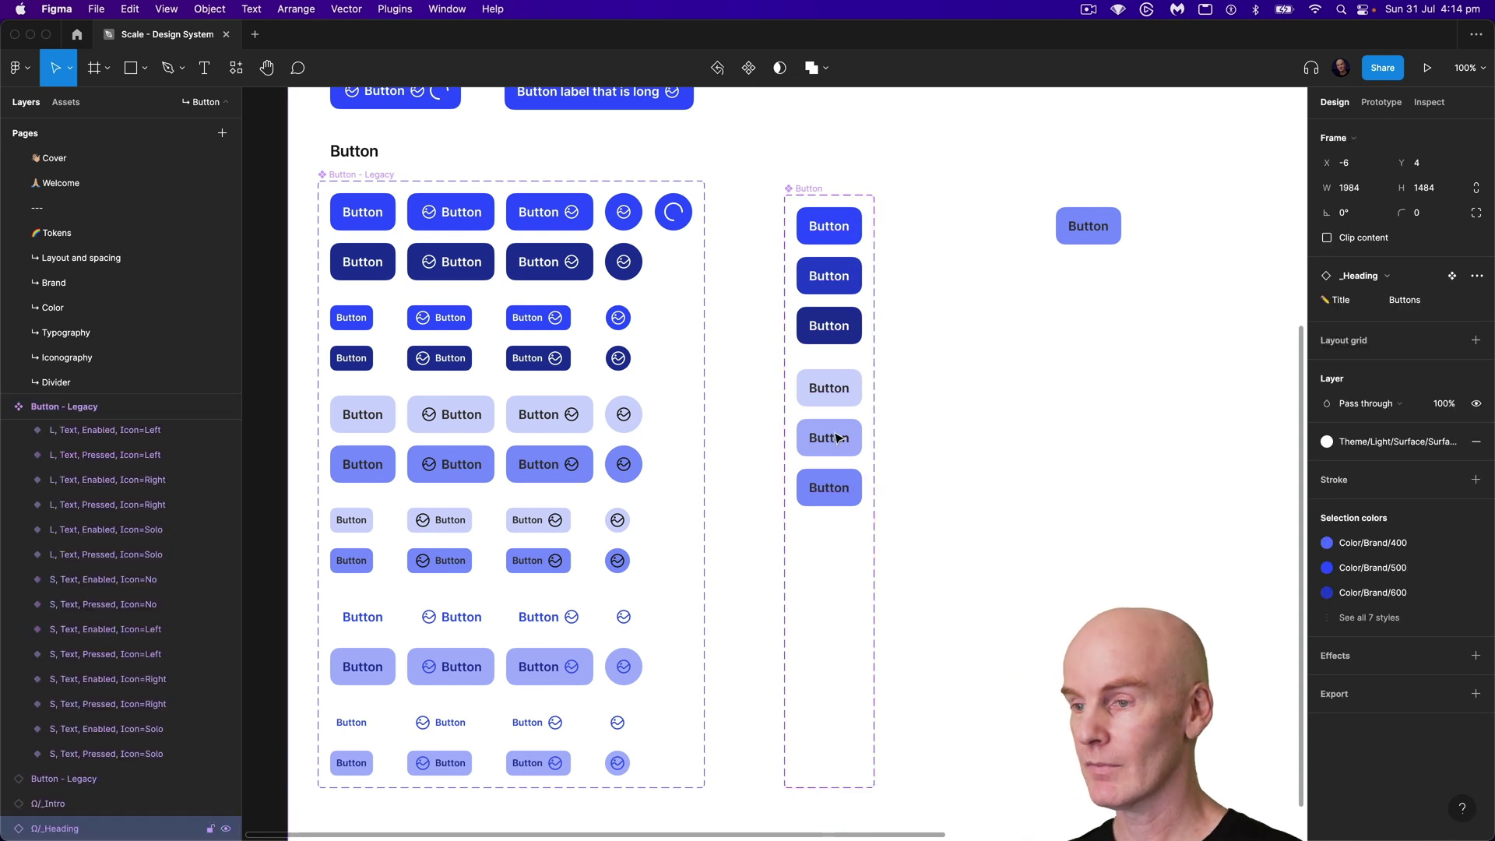
Step: Show the Button instance's left icon, swap it to Profile, and toggle the right icon on and off to test the properties
left_click(1090, 228)
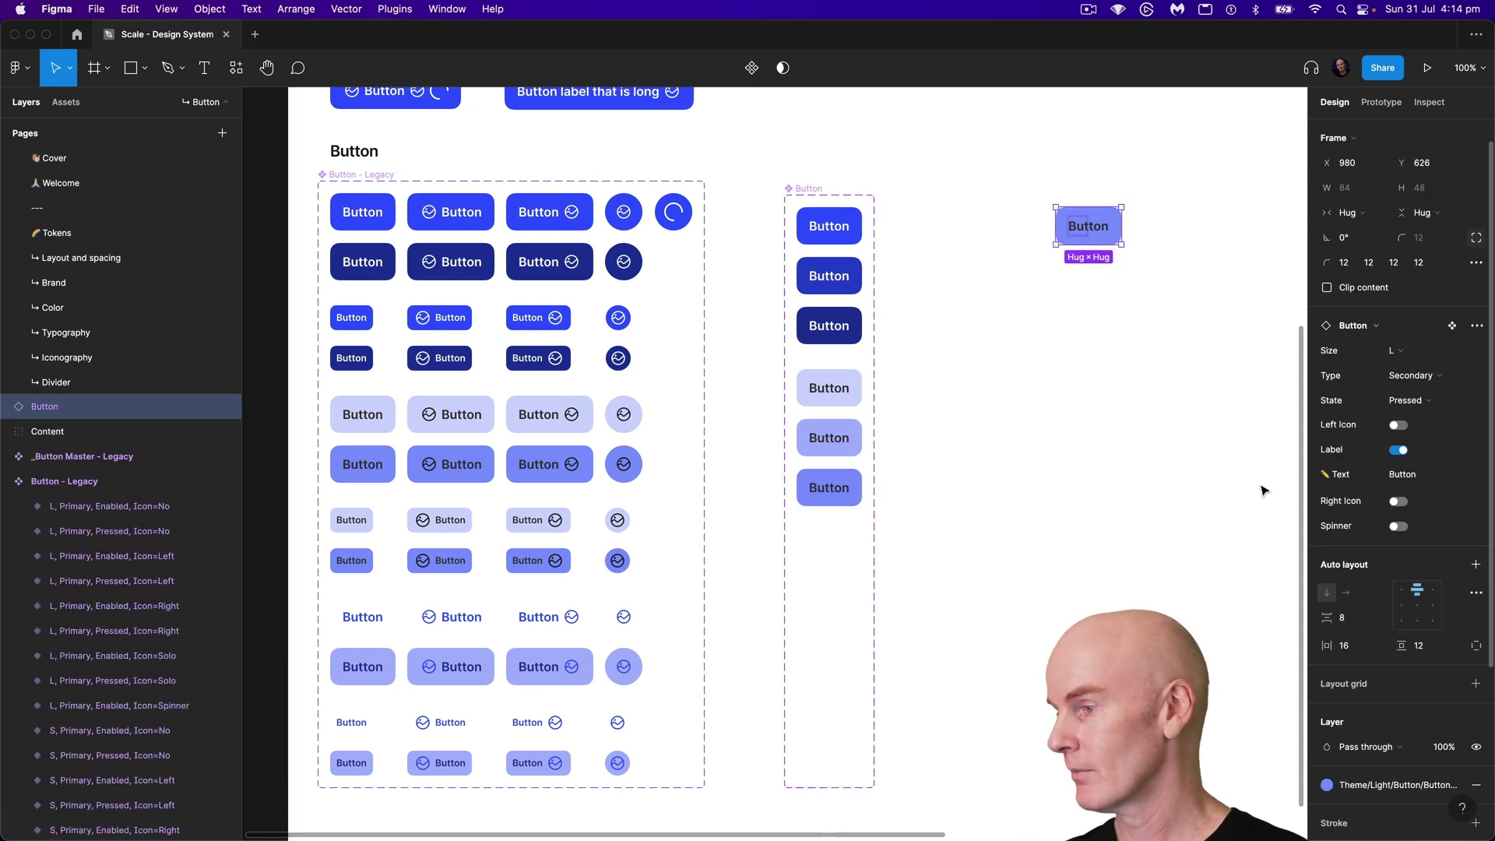
left_click(1399, 426)
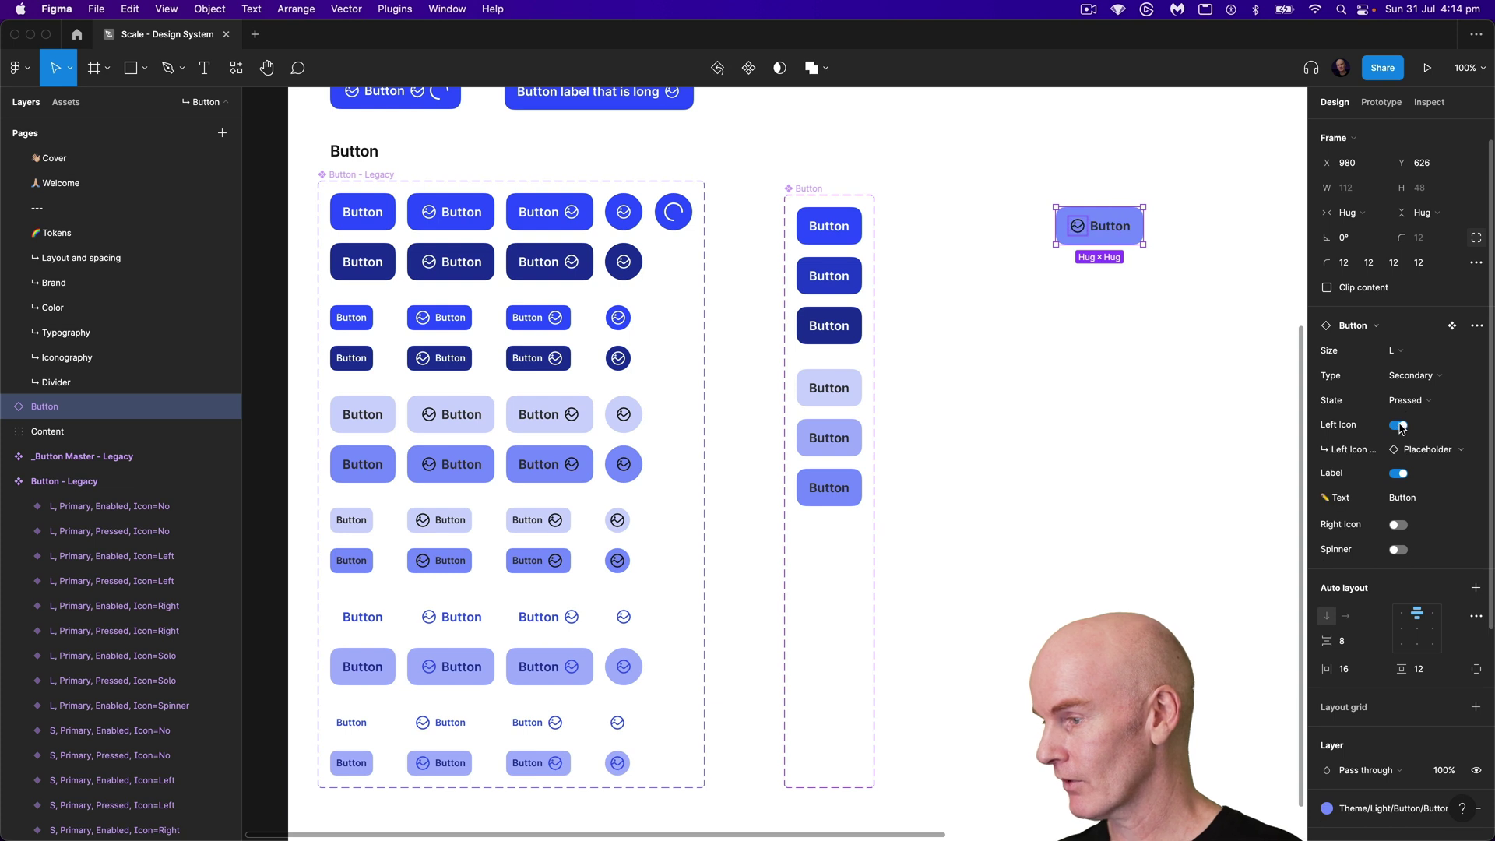
left_click(1425, 451)
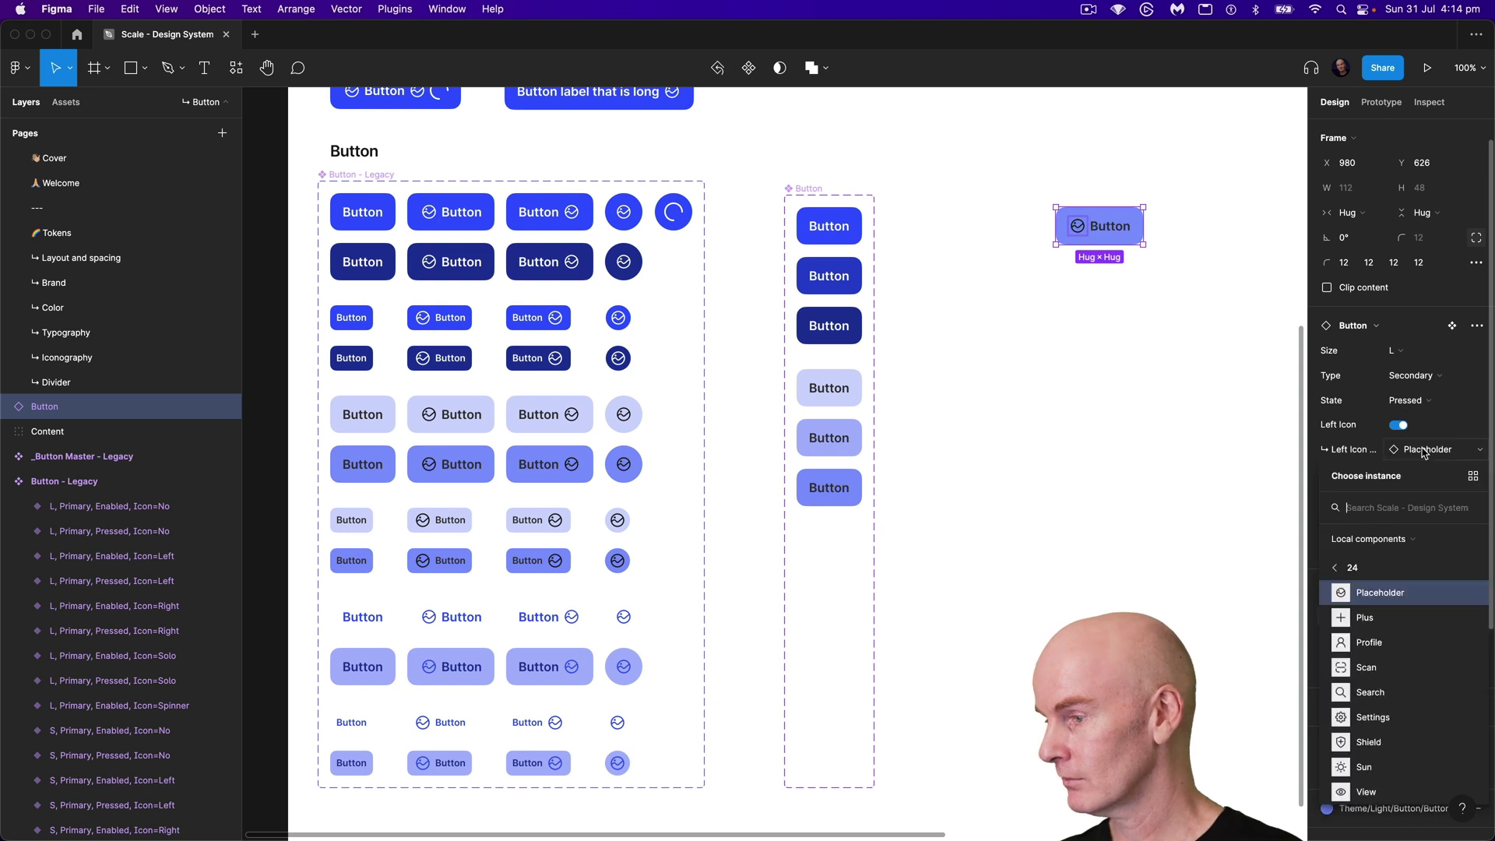
left_click(1370, 644)
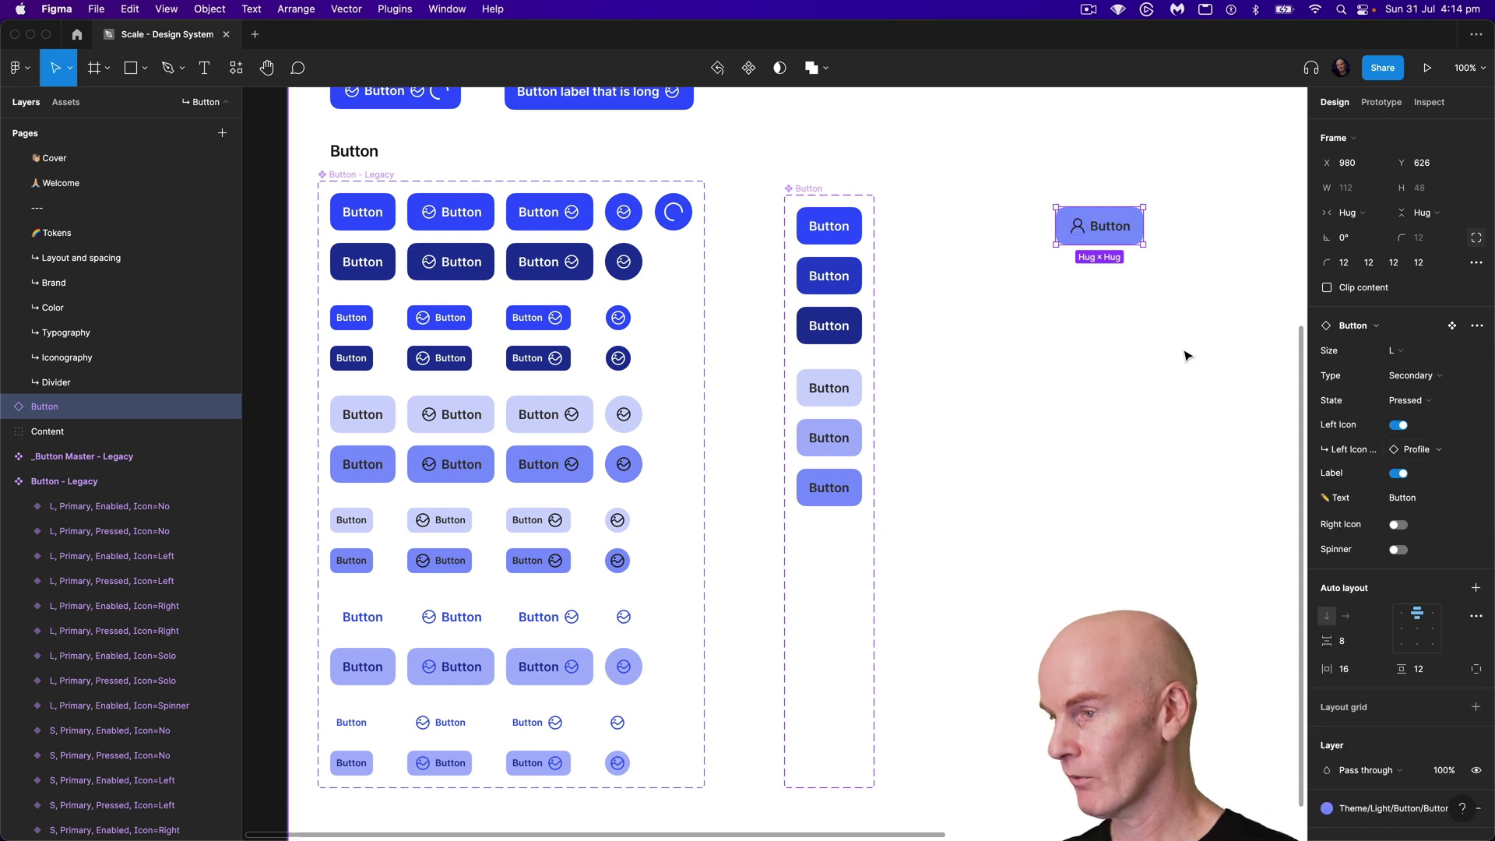
left_click(1399, 525)
left_click(1399, 525)
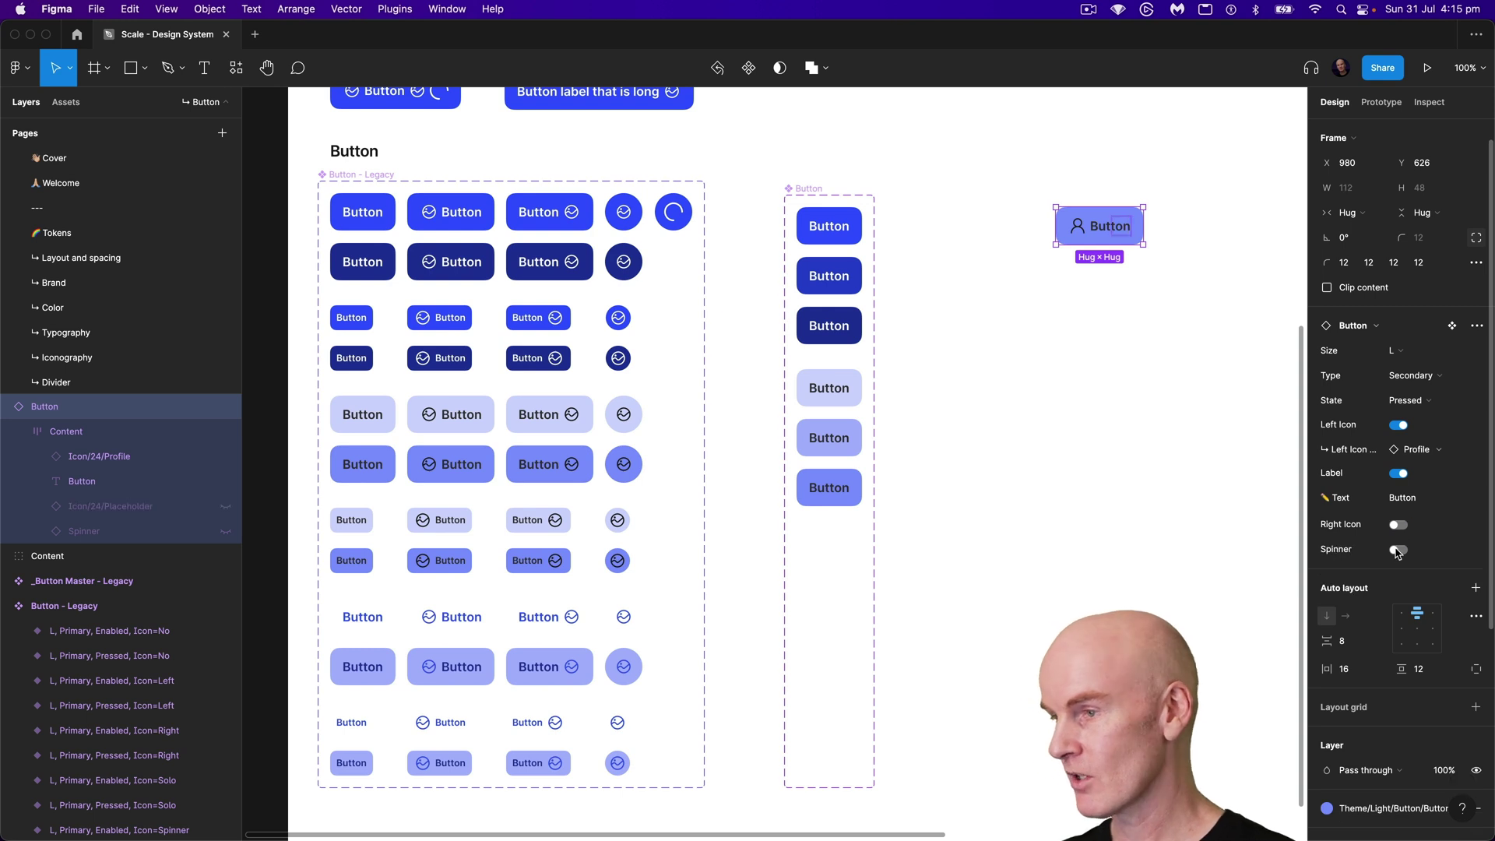
Step: Show the Button instance's spinner, and set the Spinner Type to Primary in all three Secondary variants
left_click(1397, 550)
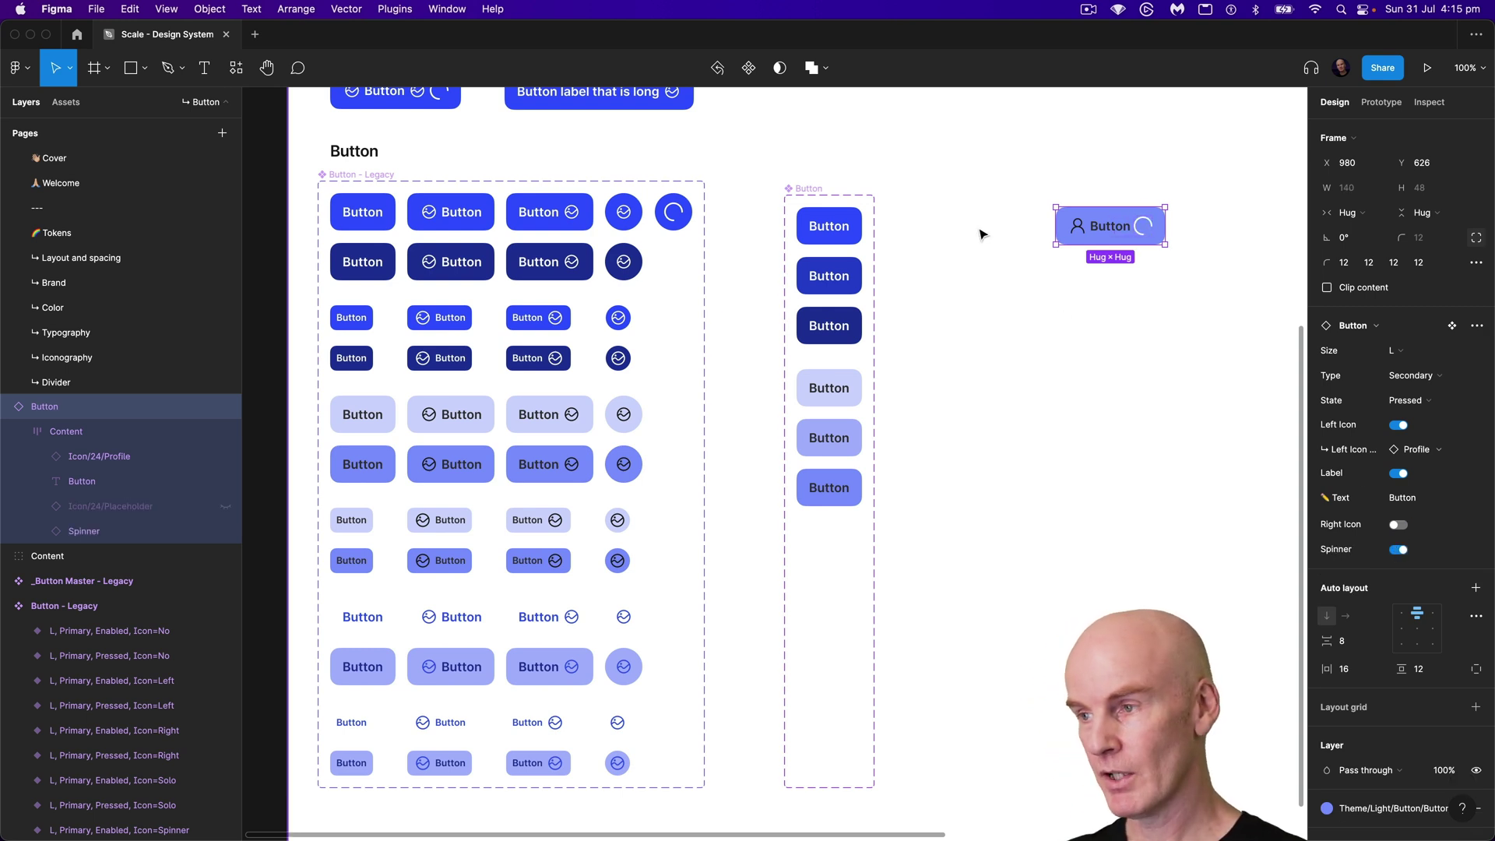
left_click(829, 387, "super")
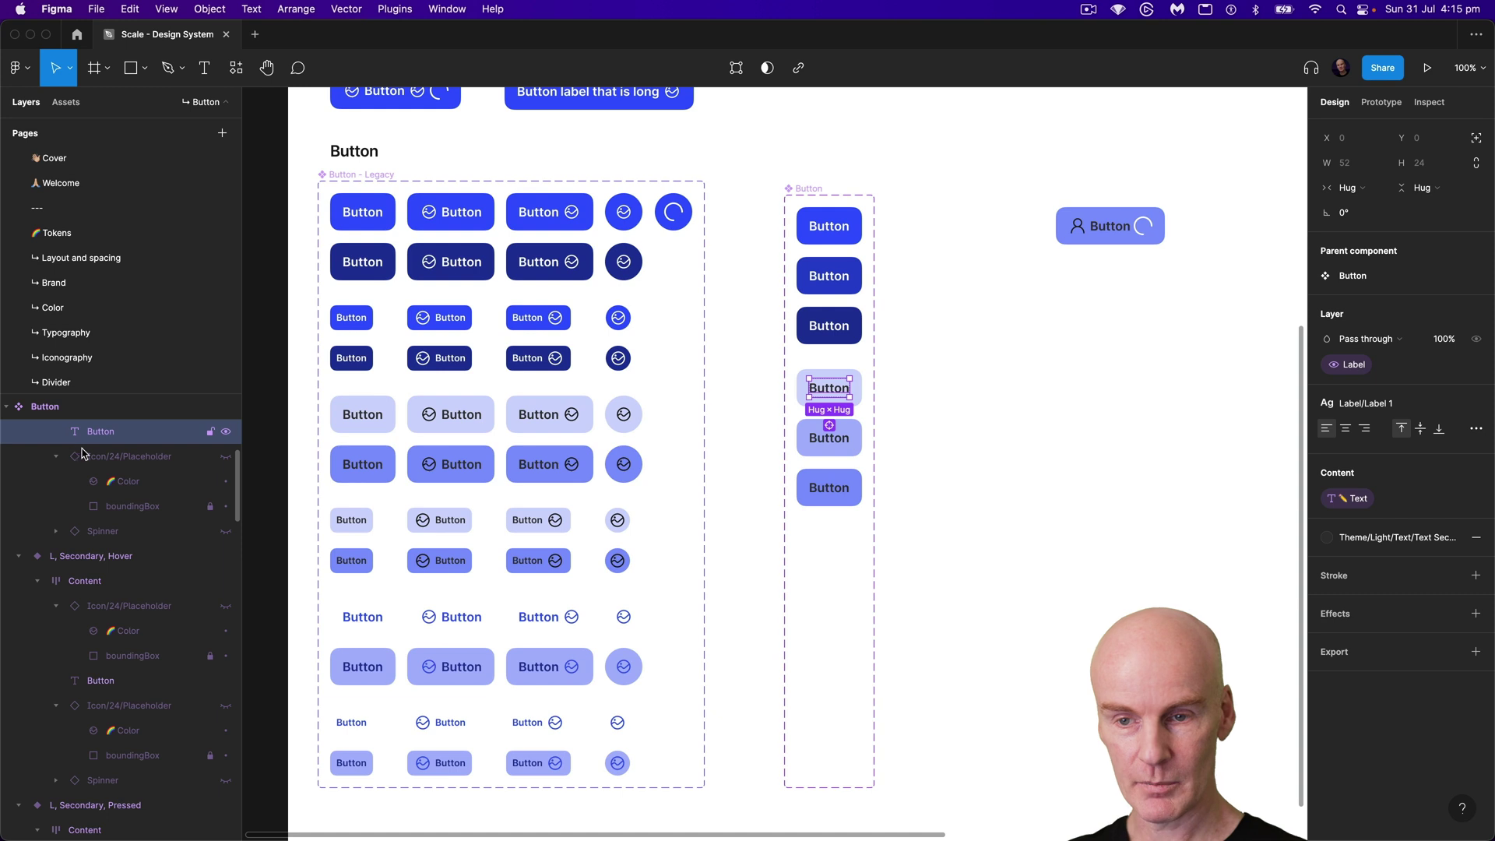
left_click(113, 534)
left_click(56, 534)
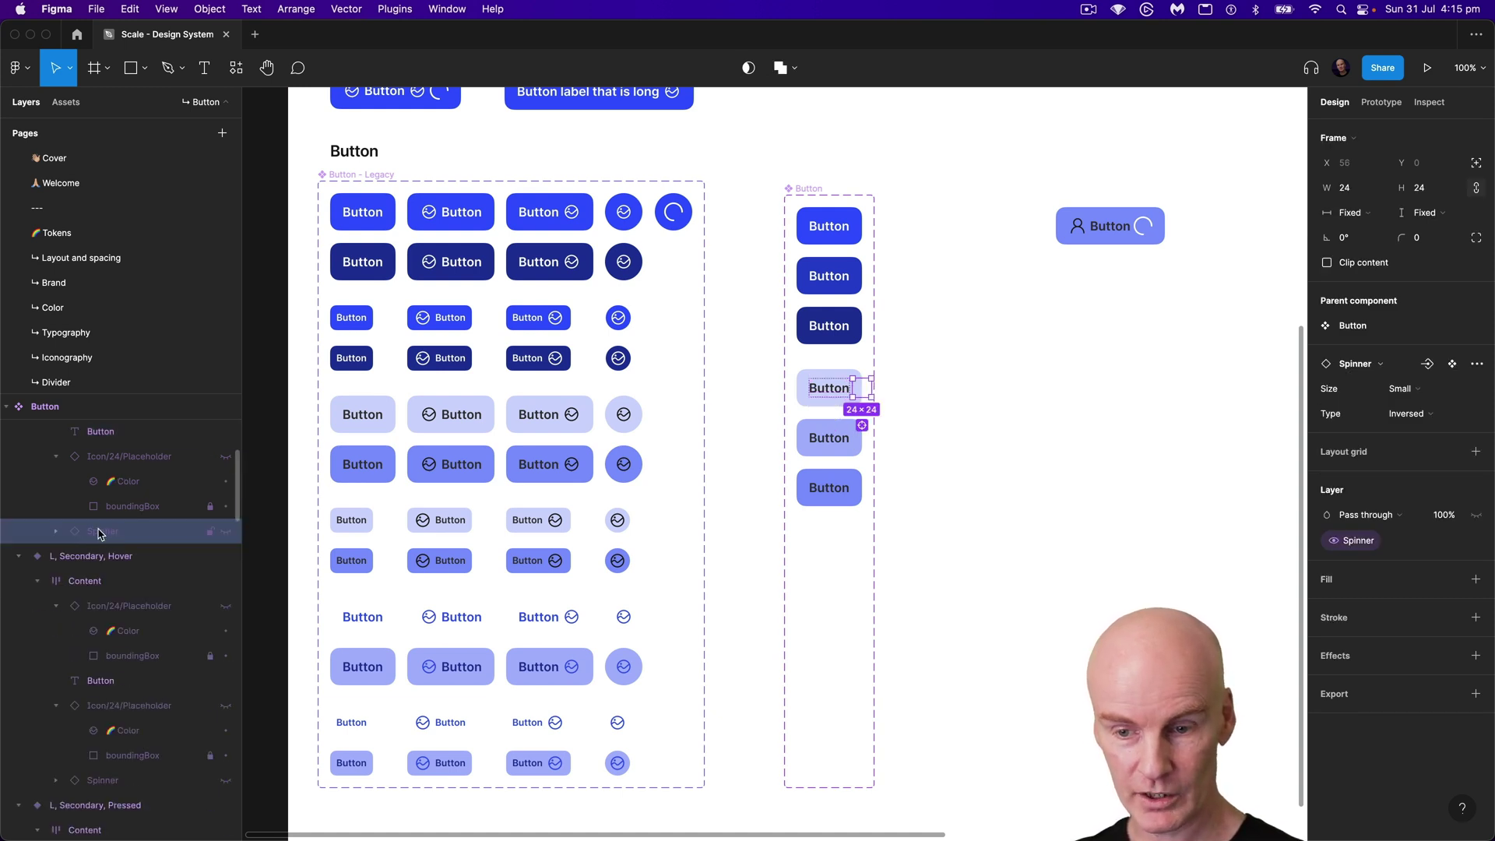
left_click(112, 780, "shift")
scroll(112, 779, "down", 3)
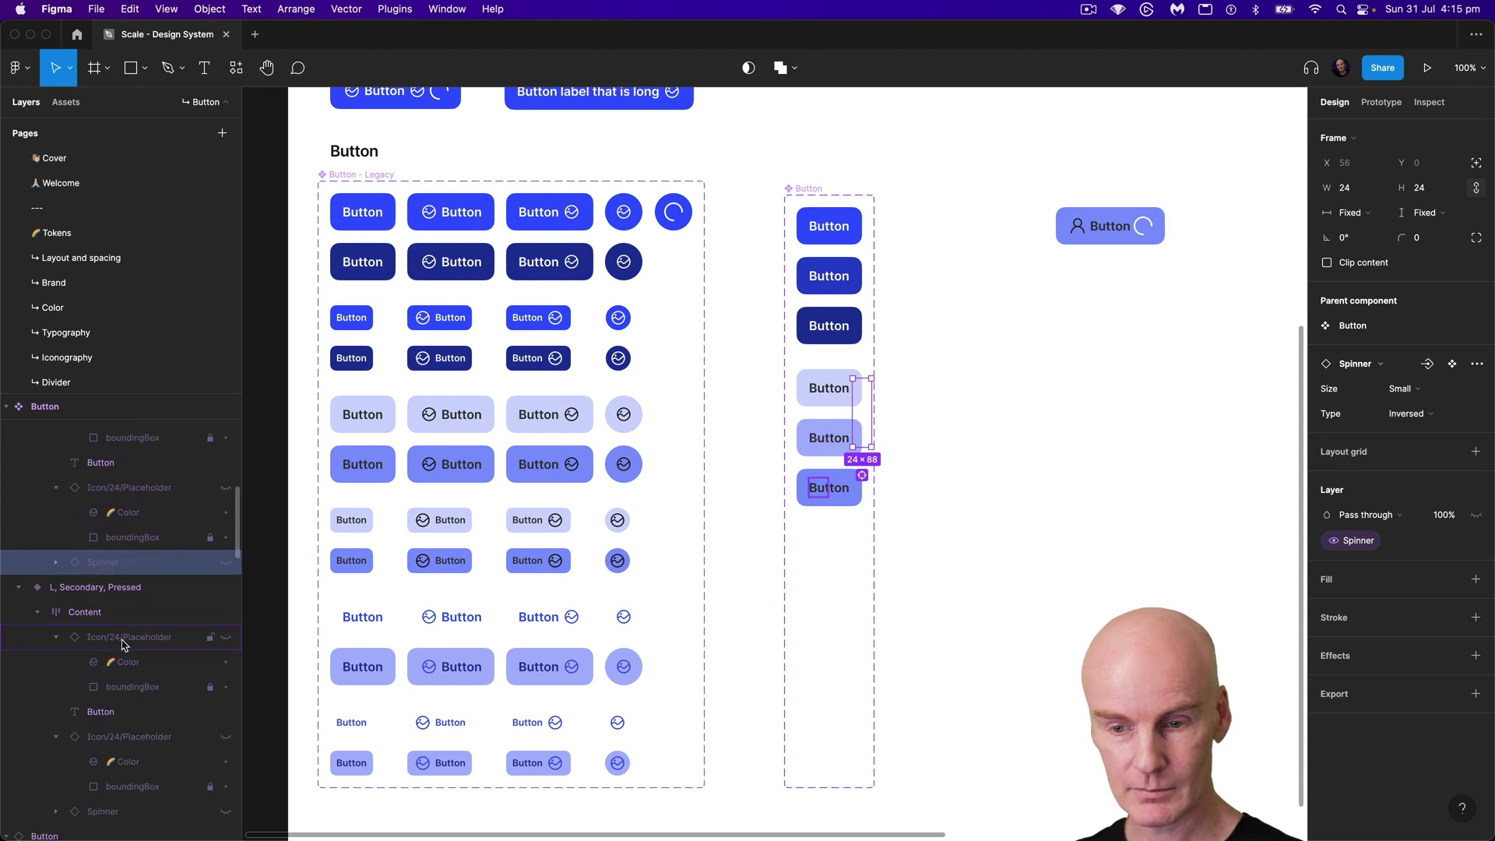
scroll(139, 802, "down", 2)
left_click(109, 752, "shift")
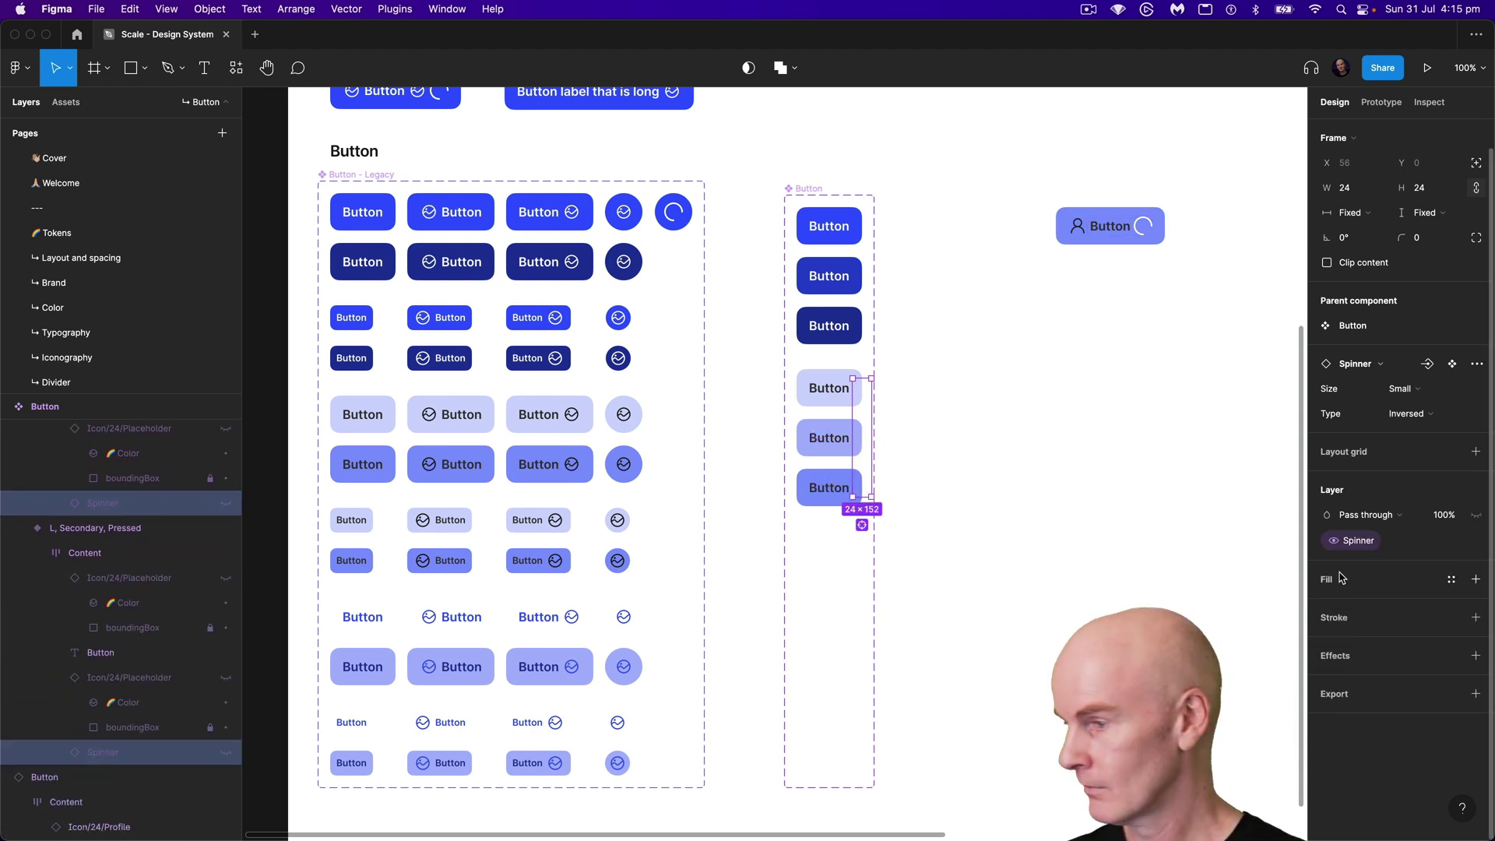
left_click(1428, 413)
left_click(1432, 401)
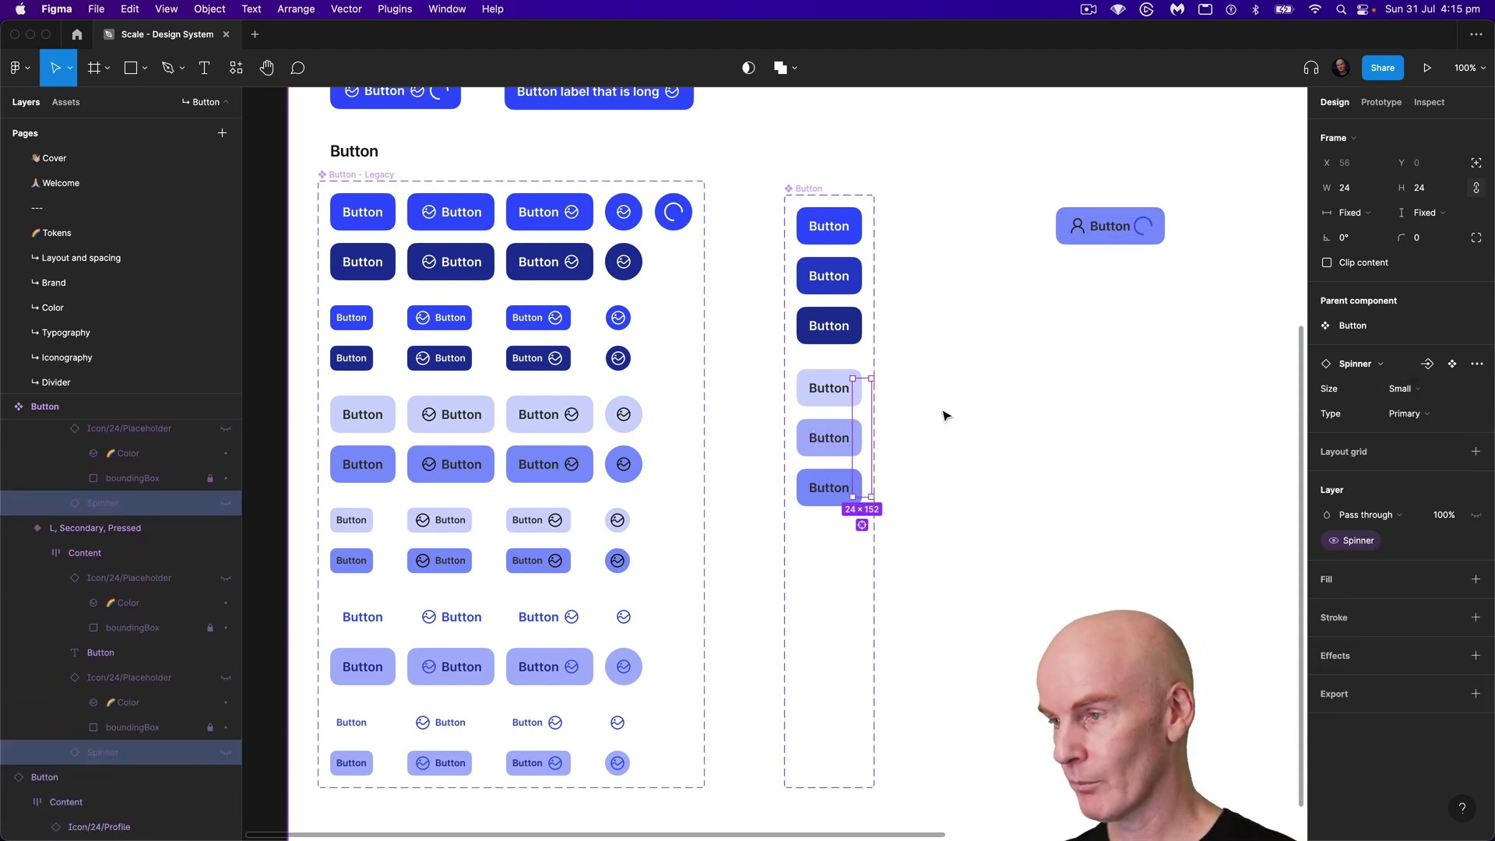
Step: Hide the Button instance's left icon and label so only the spinner is left in it
left_click(1121, 308)
left_click(1148, 228)
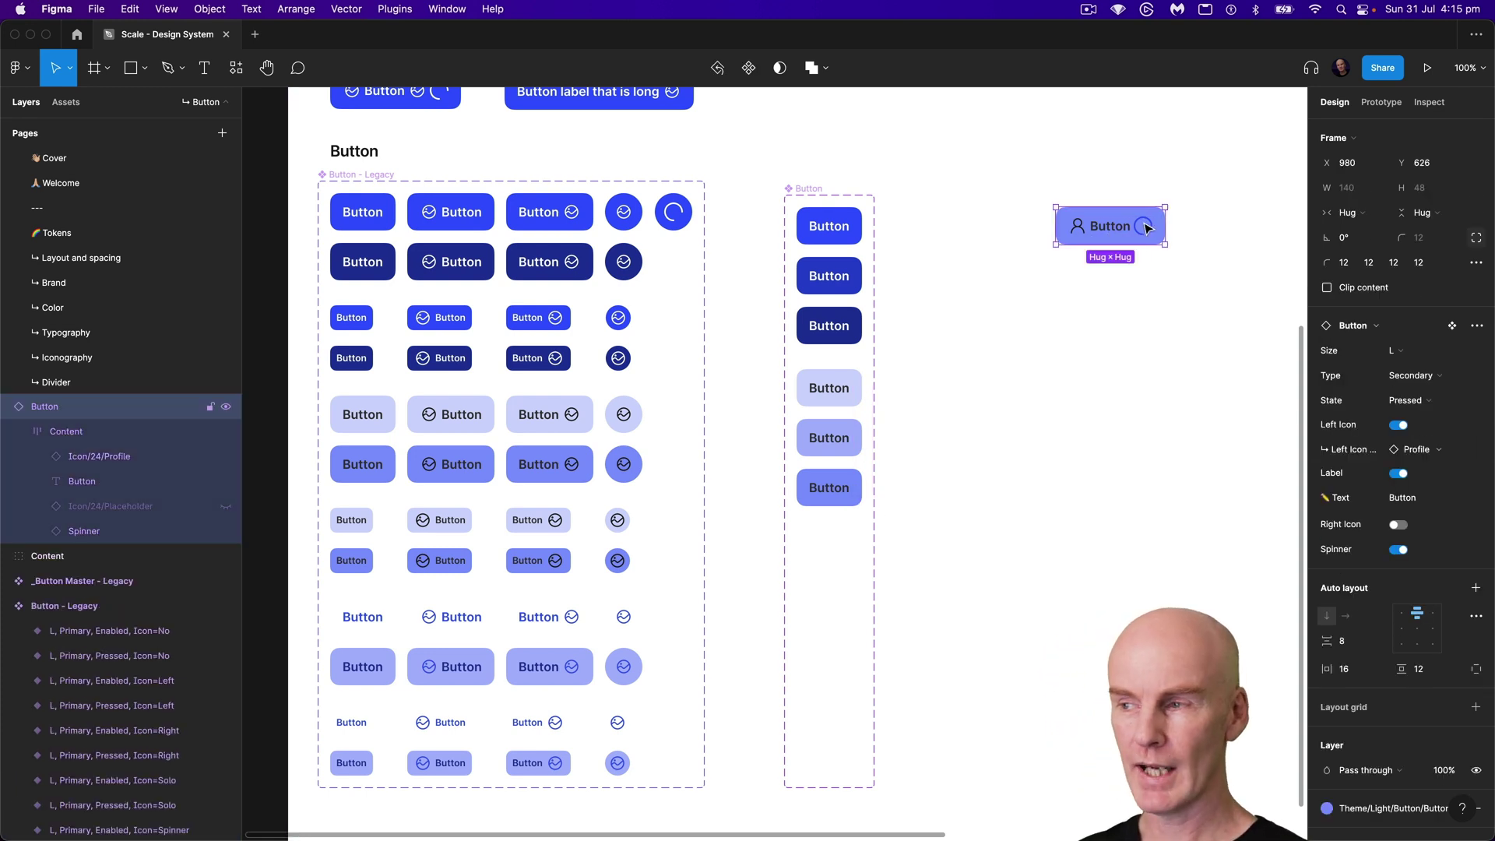
left_click(1400, 425)
left_click(1399, 451)
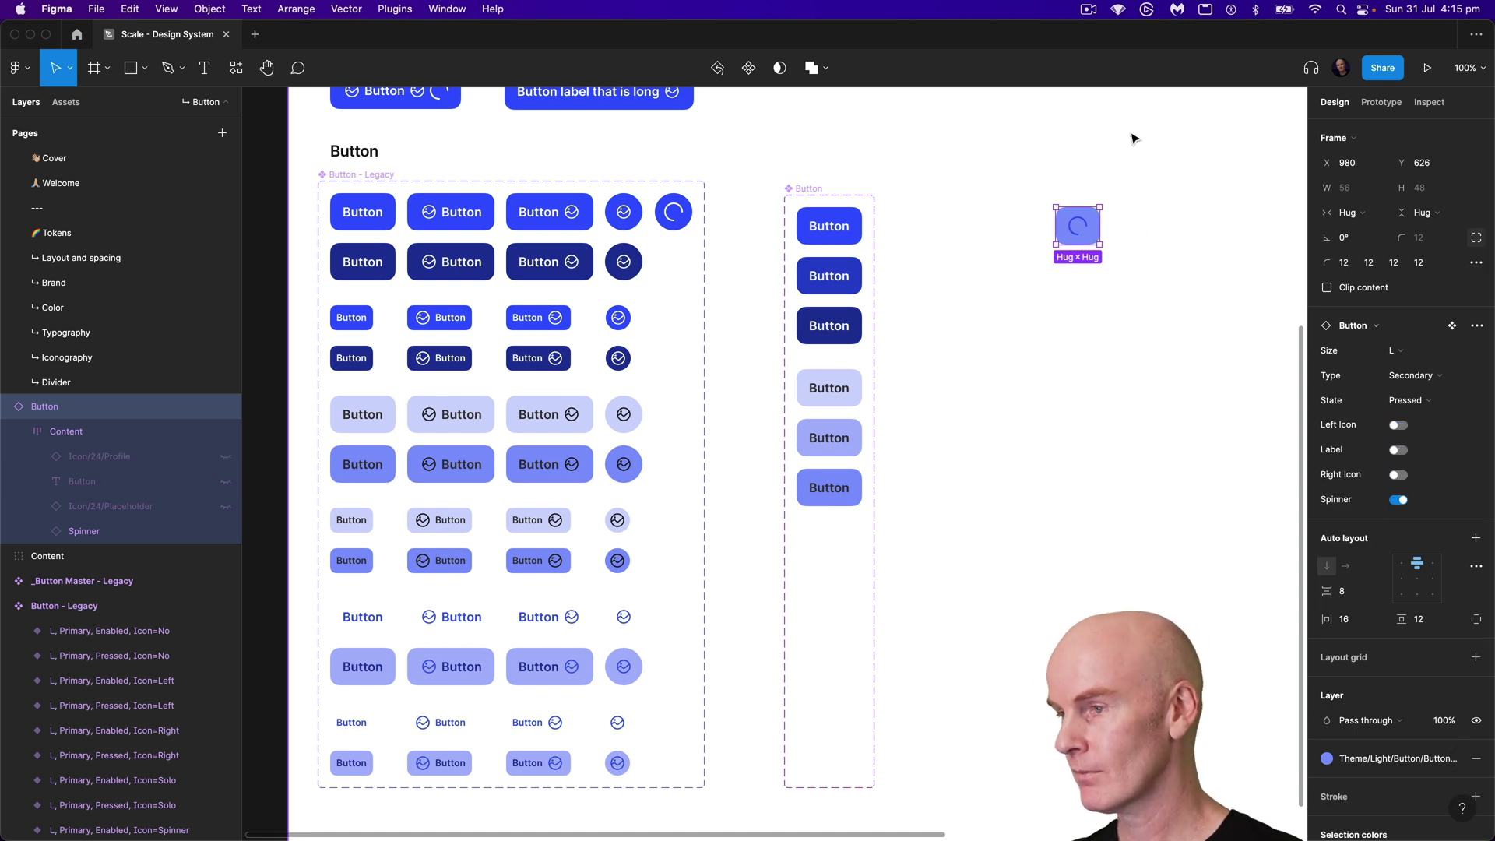
left_click(996, 144)
Step: Set the Button instance's State to Default, and restore its label with the spinner hidden
left_click(1086, 231)
left_click(1412, 381)
left_click(1436, 377)
left_click(1423, 400)
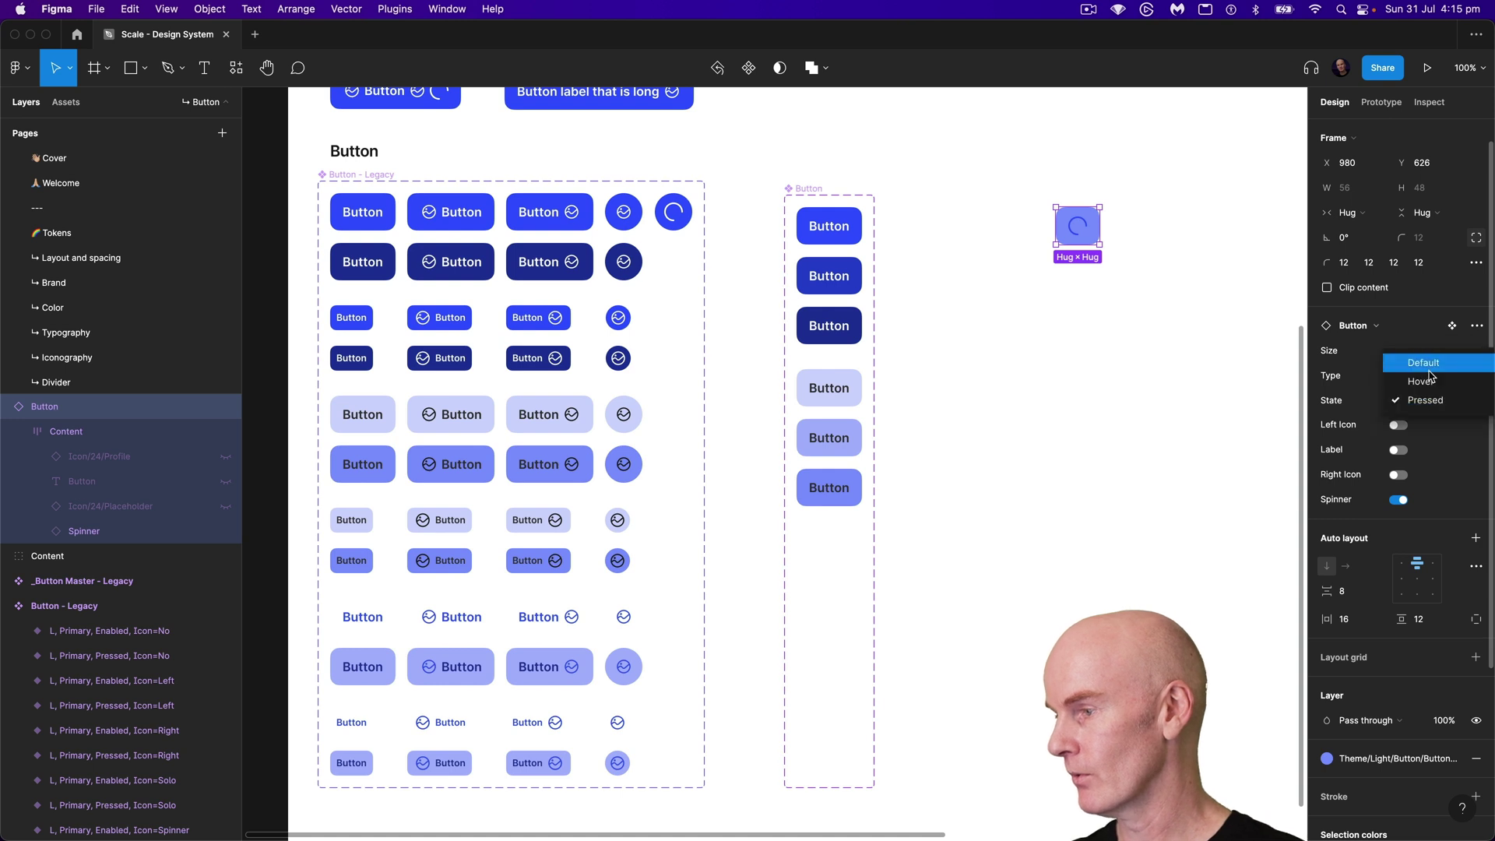
left_click(1430, 372)
left_click(1134, 166)
left_click(1077, 224)
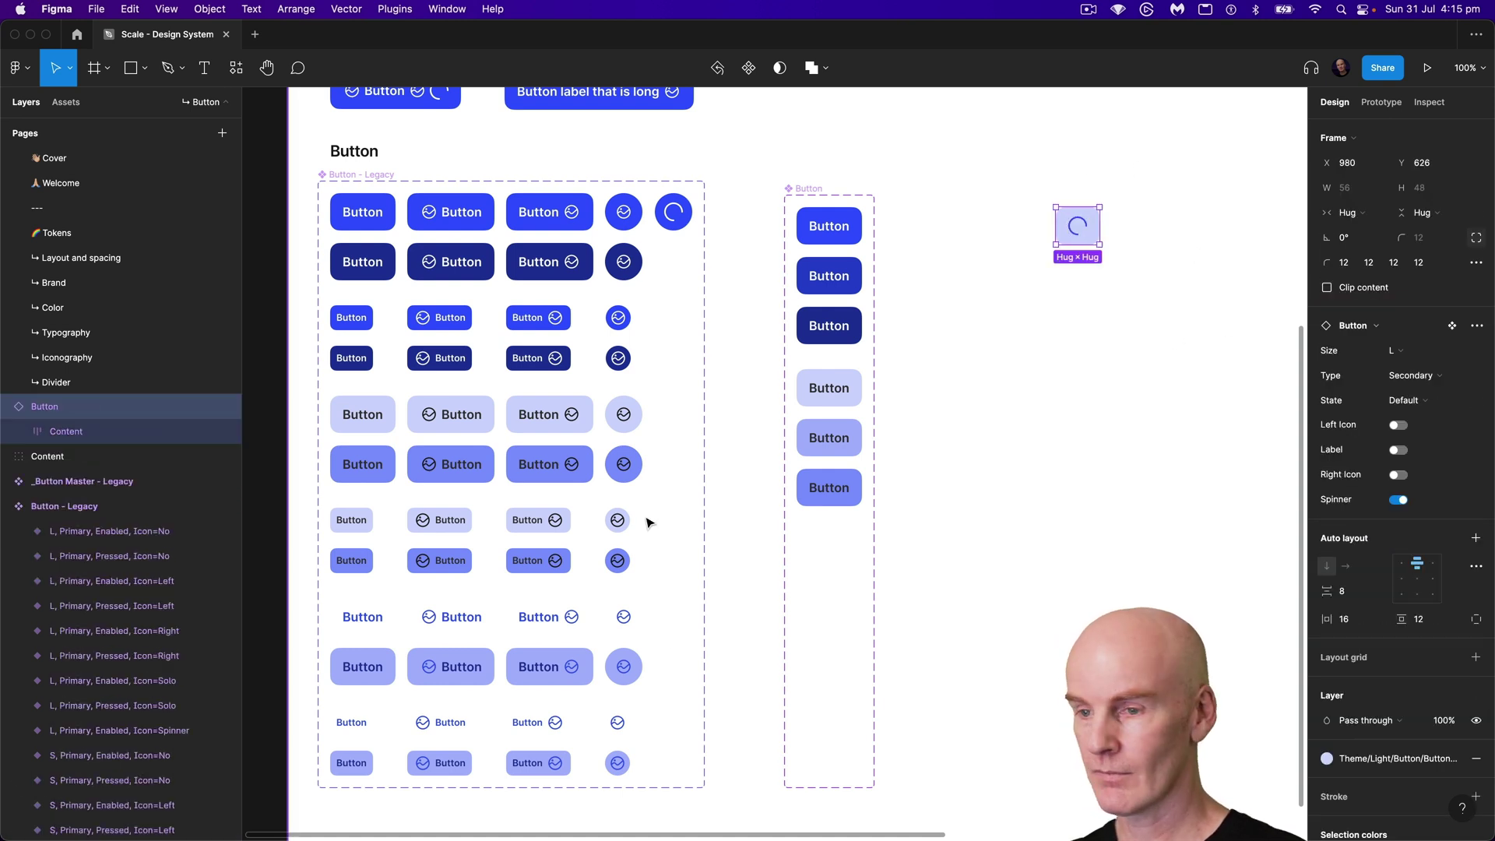
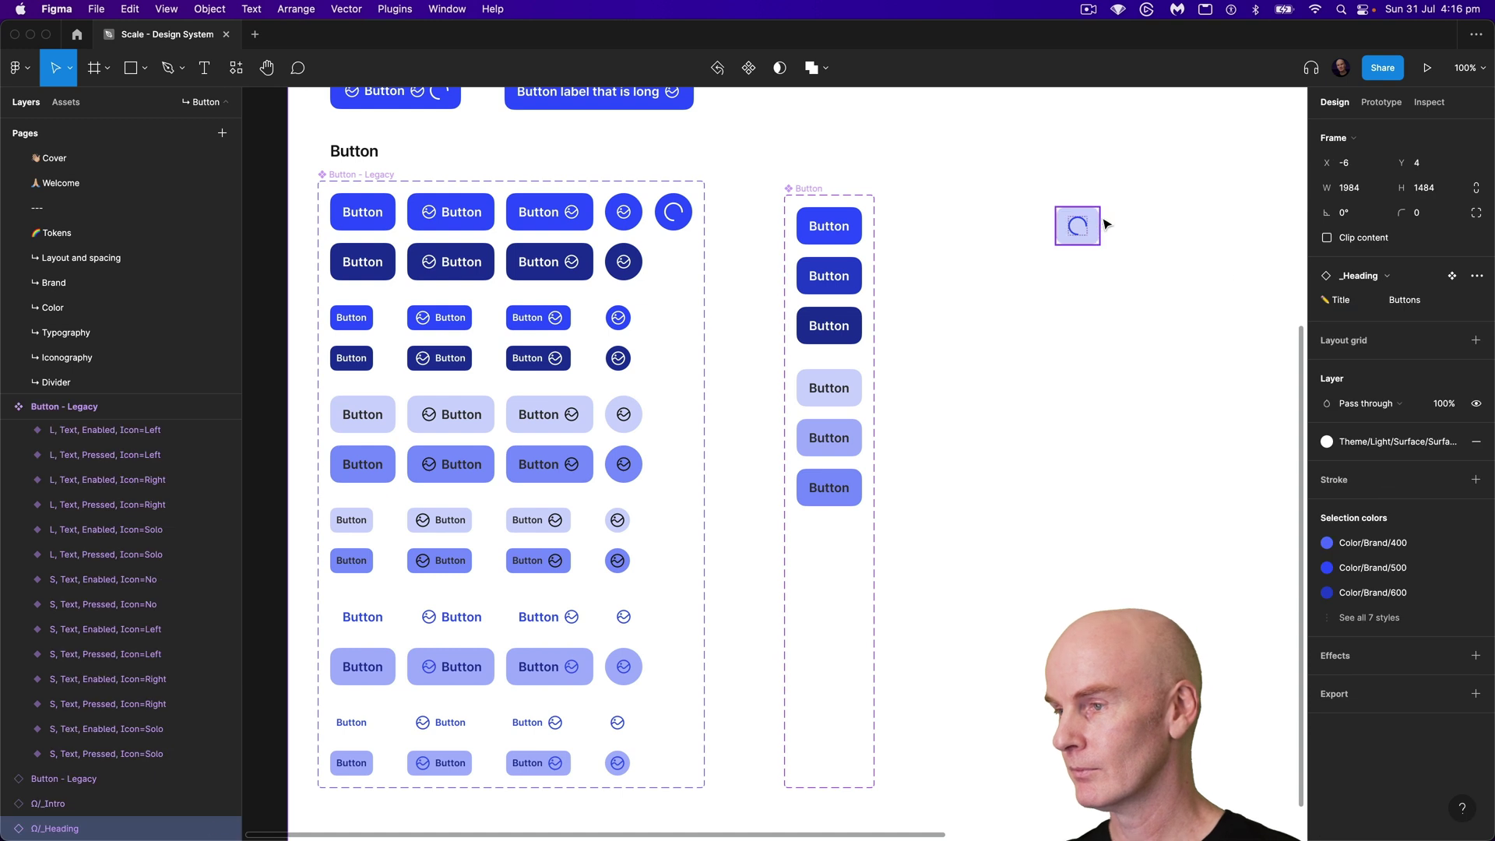
left_click(997, 397)
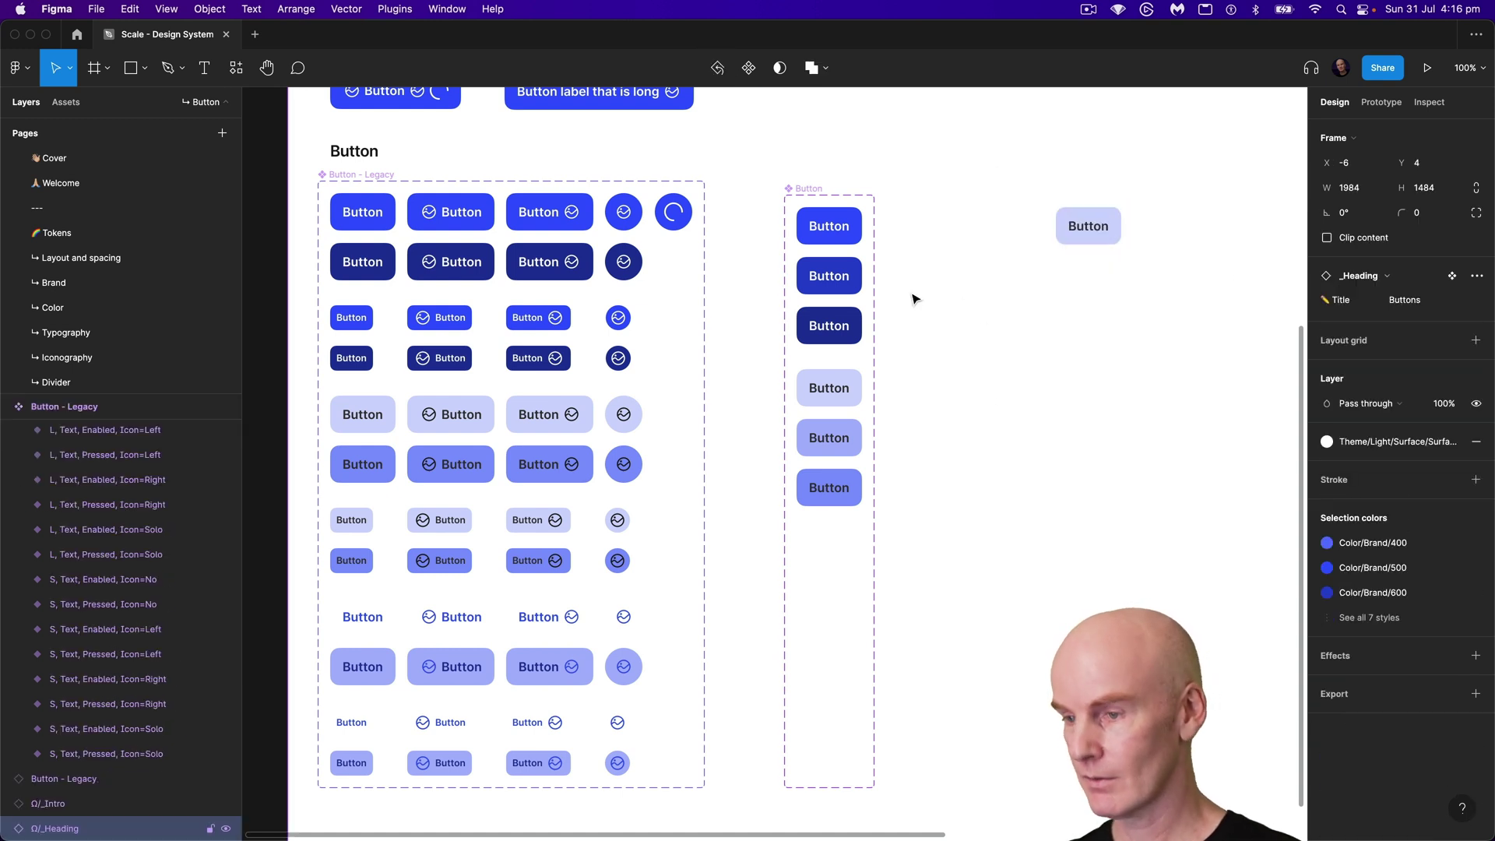
Step: Duplicate the three Secondary variants below the originals in the Button set, and place the copies after them in the layer order
left_click(829, 388)
scroll(829, 388, "down", 1)
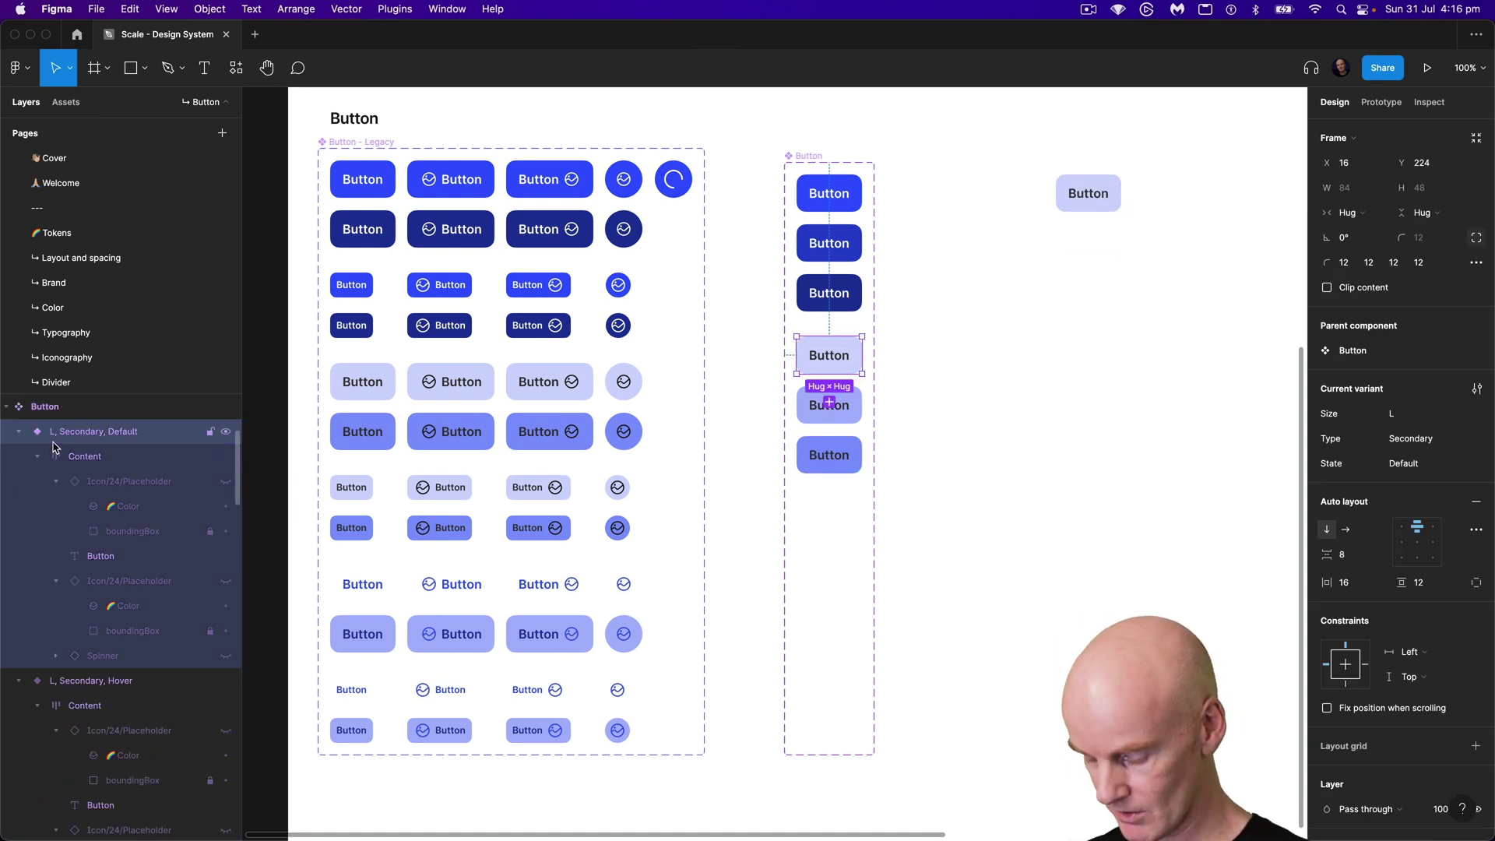
key("alt+l")
left_click(77, 482, "shift")
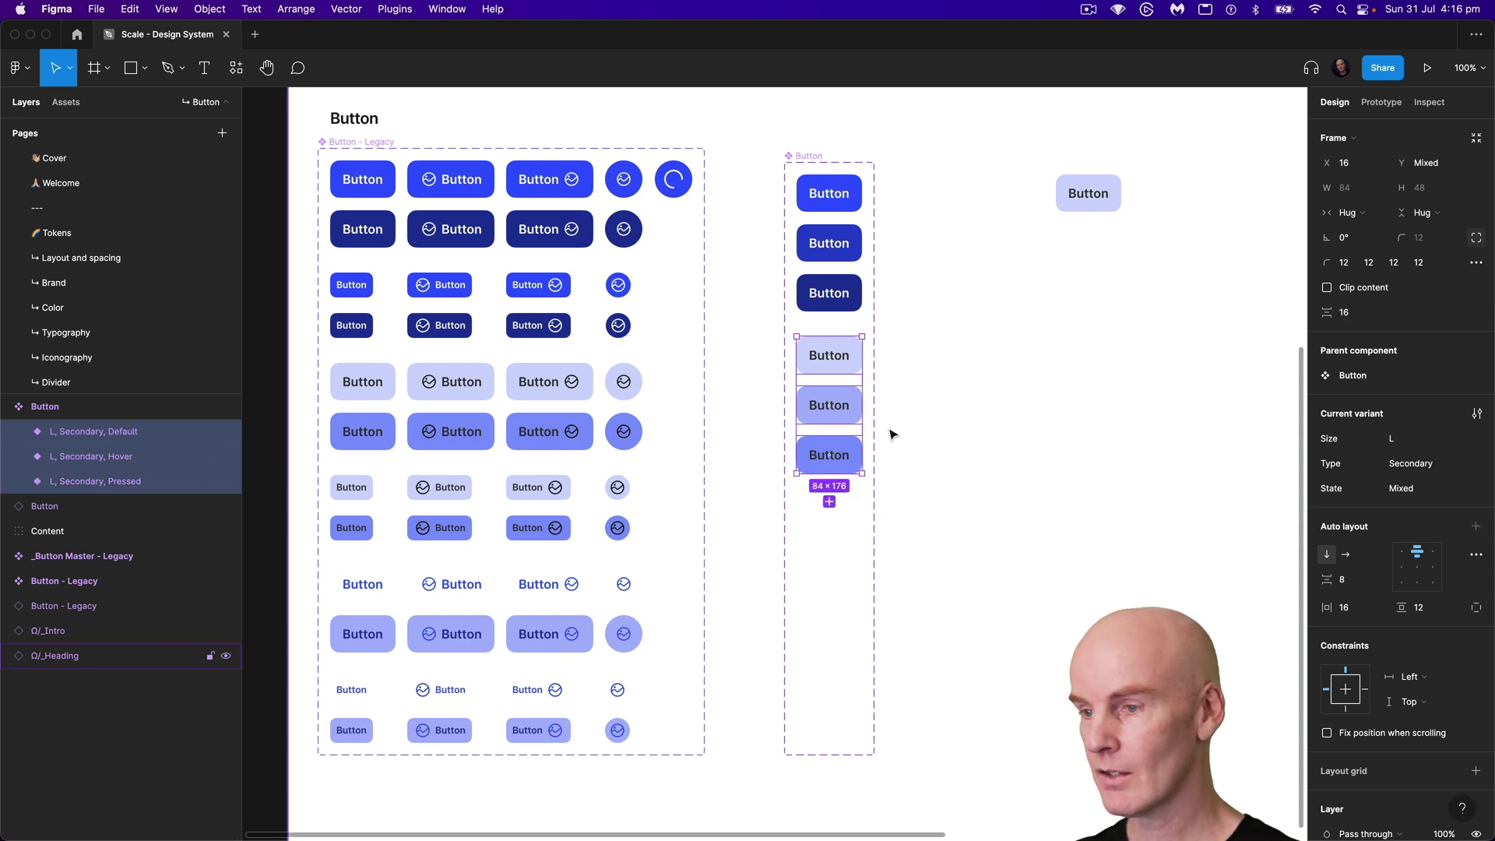
left_click_drag(831, 358, 789, 519)
left_click_drag(101, 529, 95, 568)
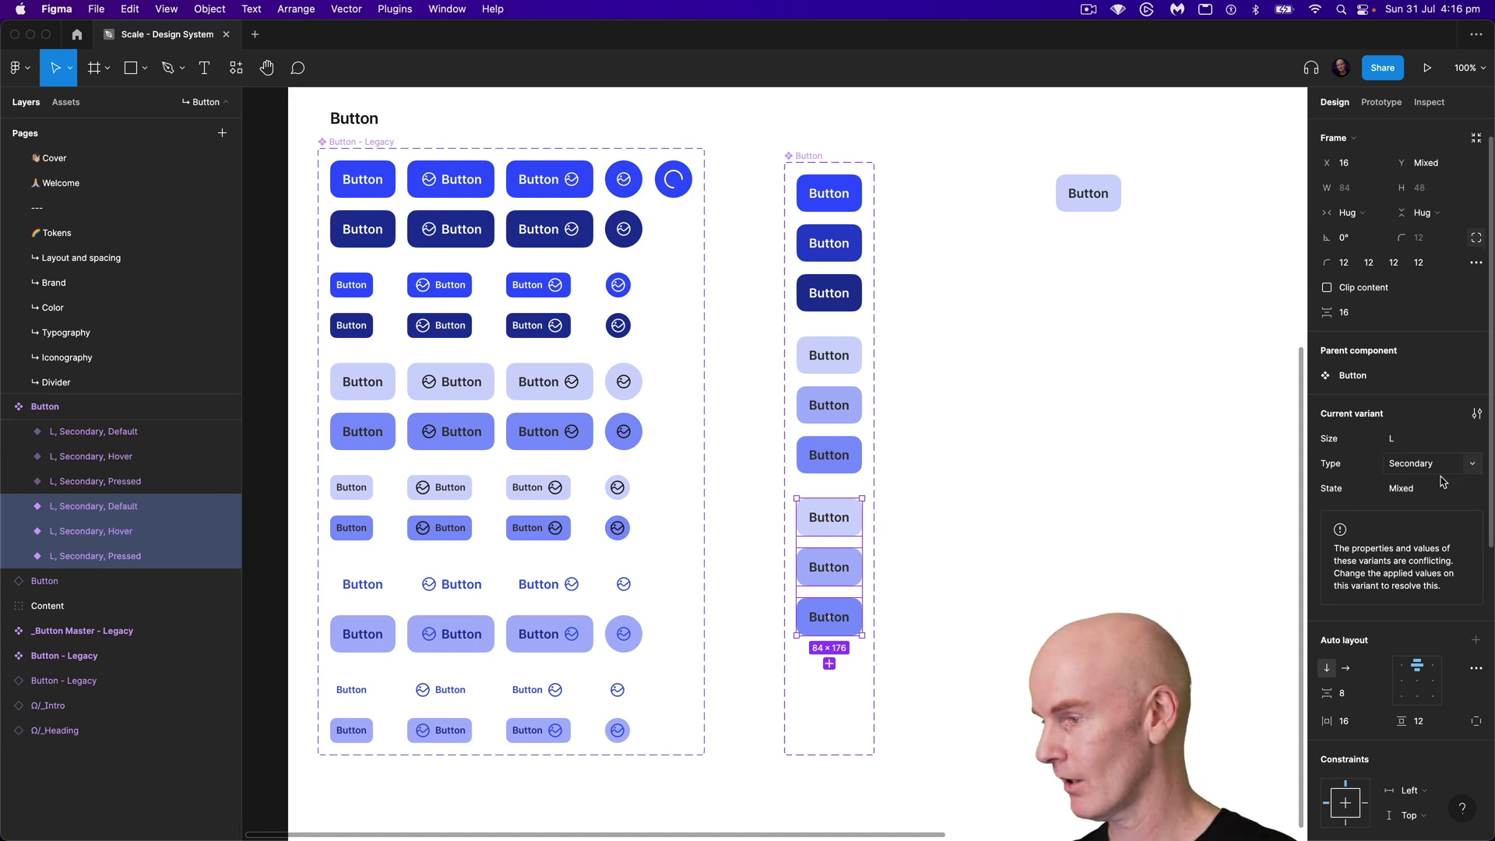
Step: Give the three duplicated variants a new Type value named Text
left_click(1475, 464)
left_click(1437, 499)
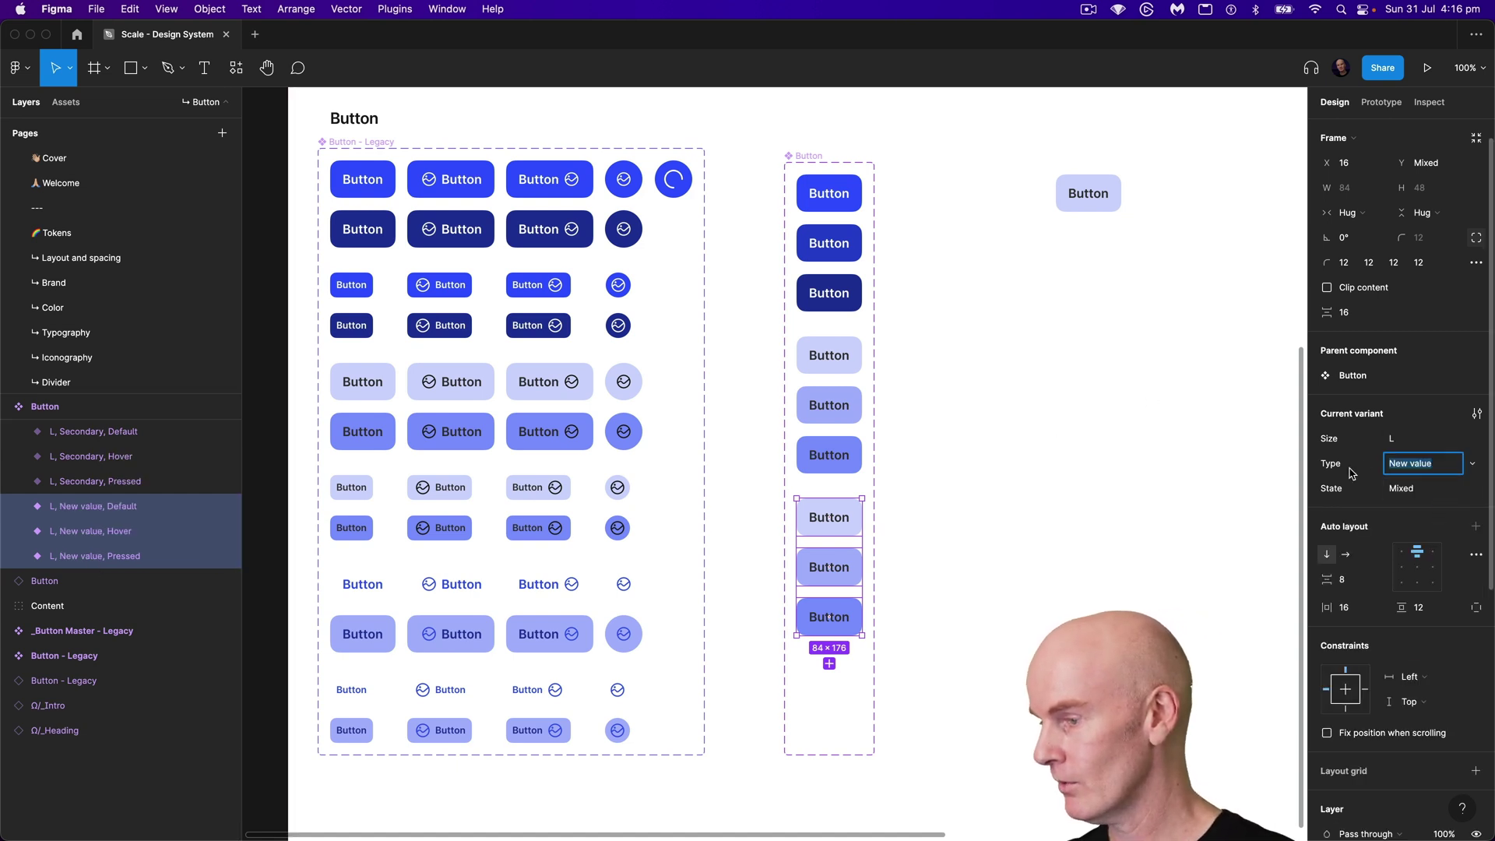
type("Text")
key("Return")
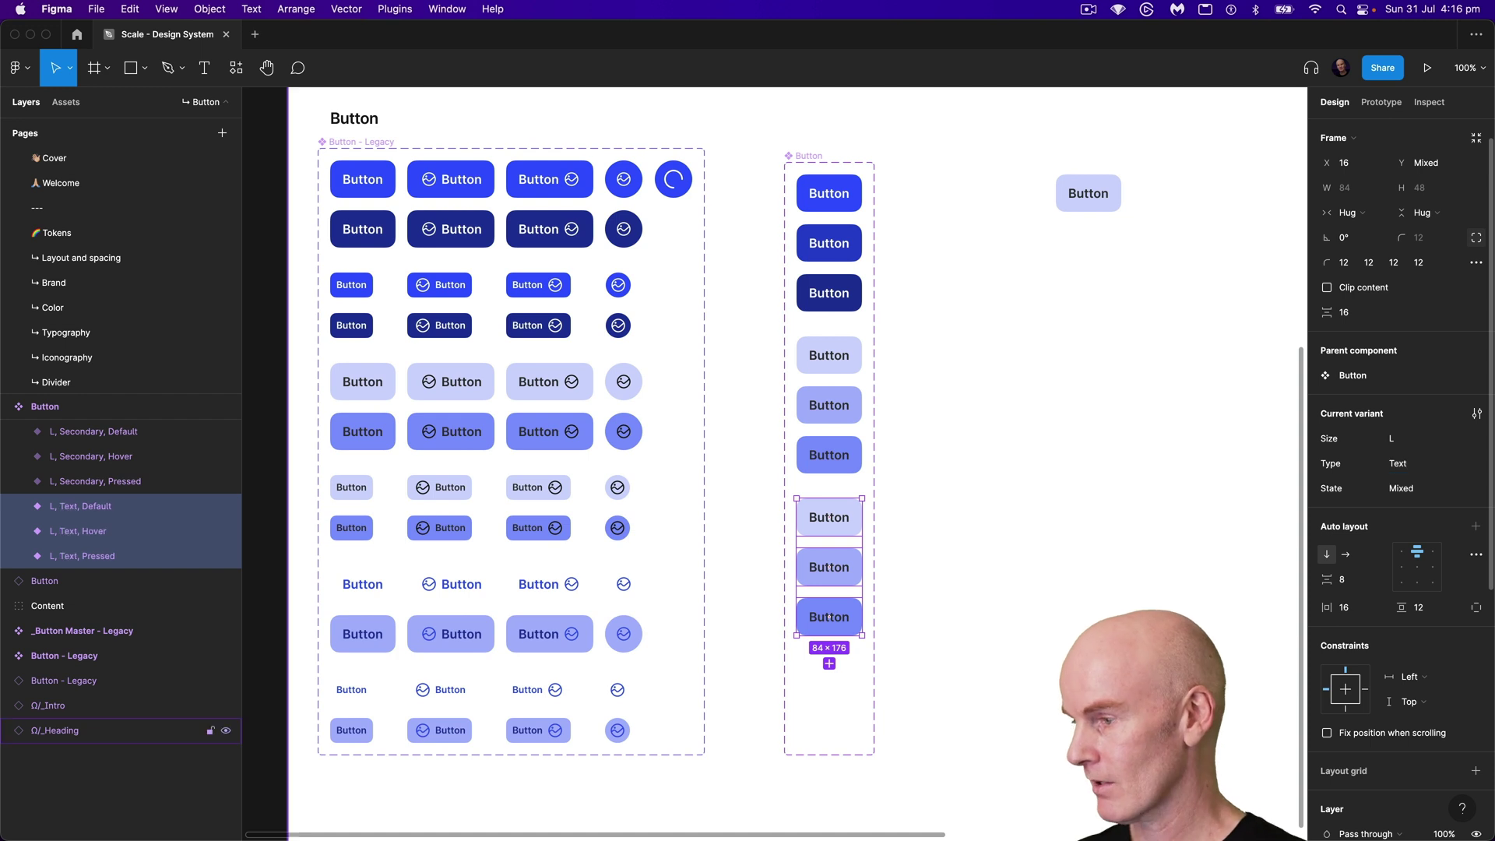
left_click(948, 525)
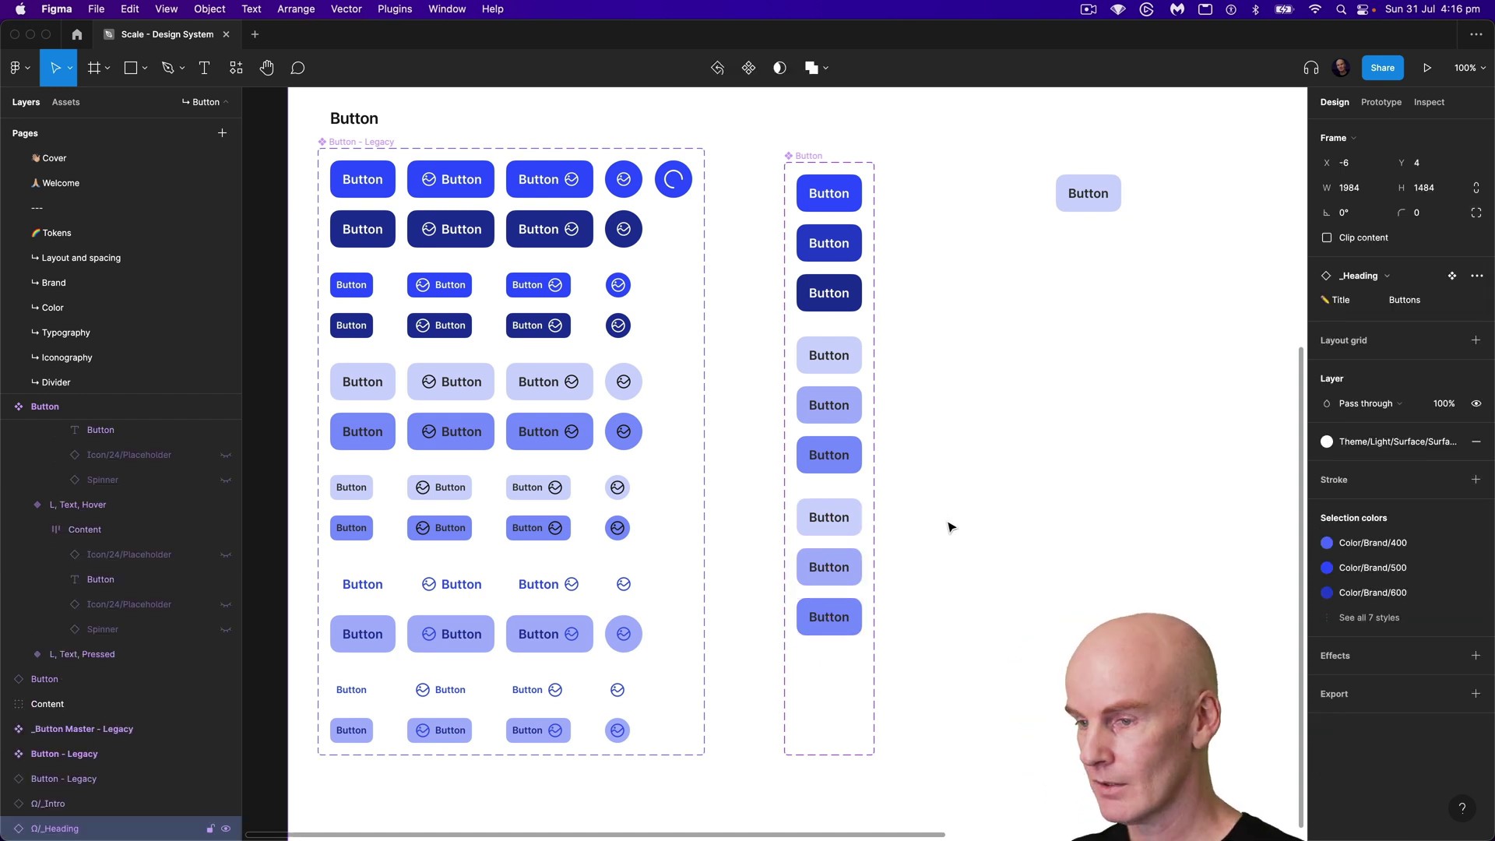
Step: Apply the Text Link color style to the label of the Text Default variant
double_click(829, 517)
left_click(1385, 539)
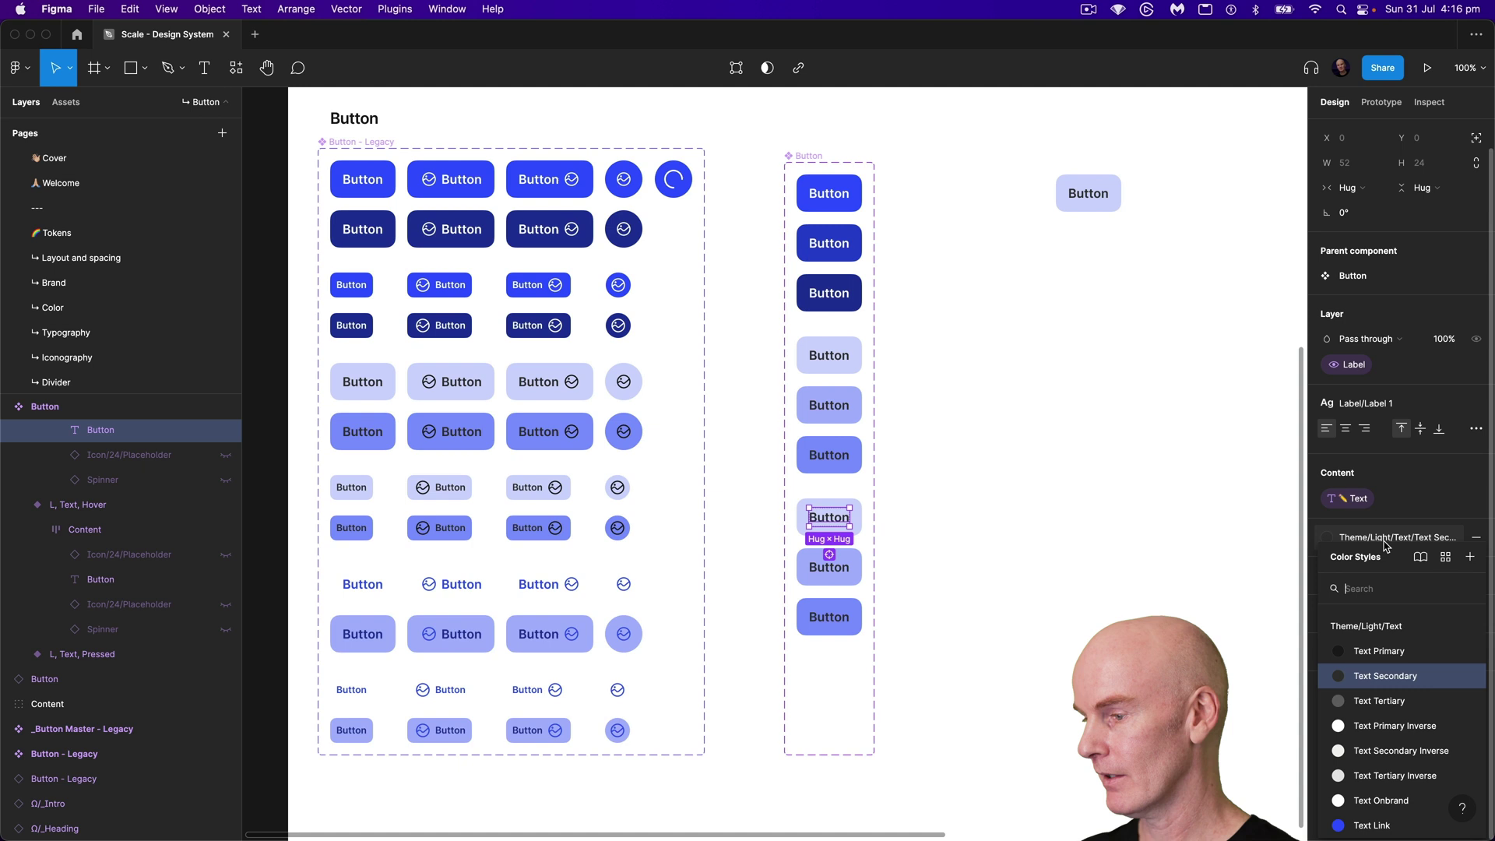
scroll(1371, 771, "down", 2)
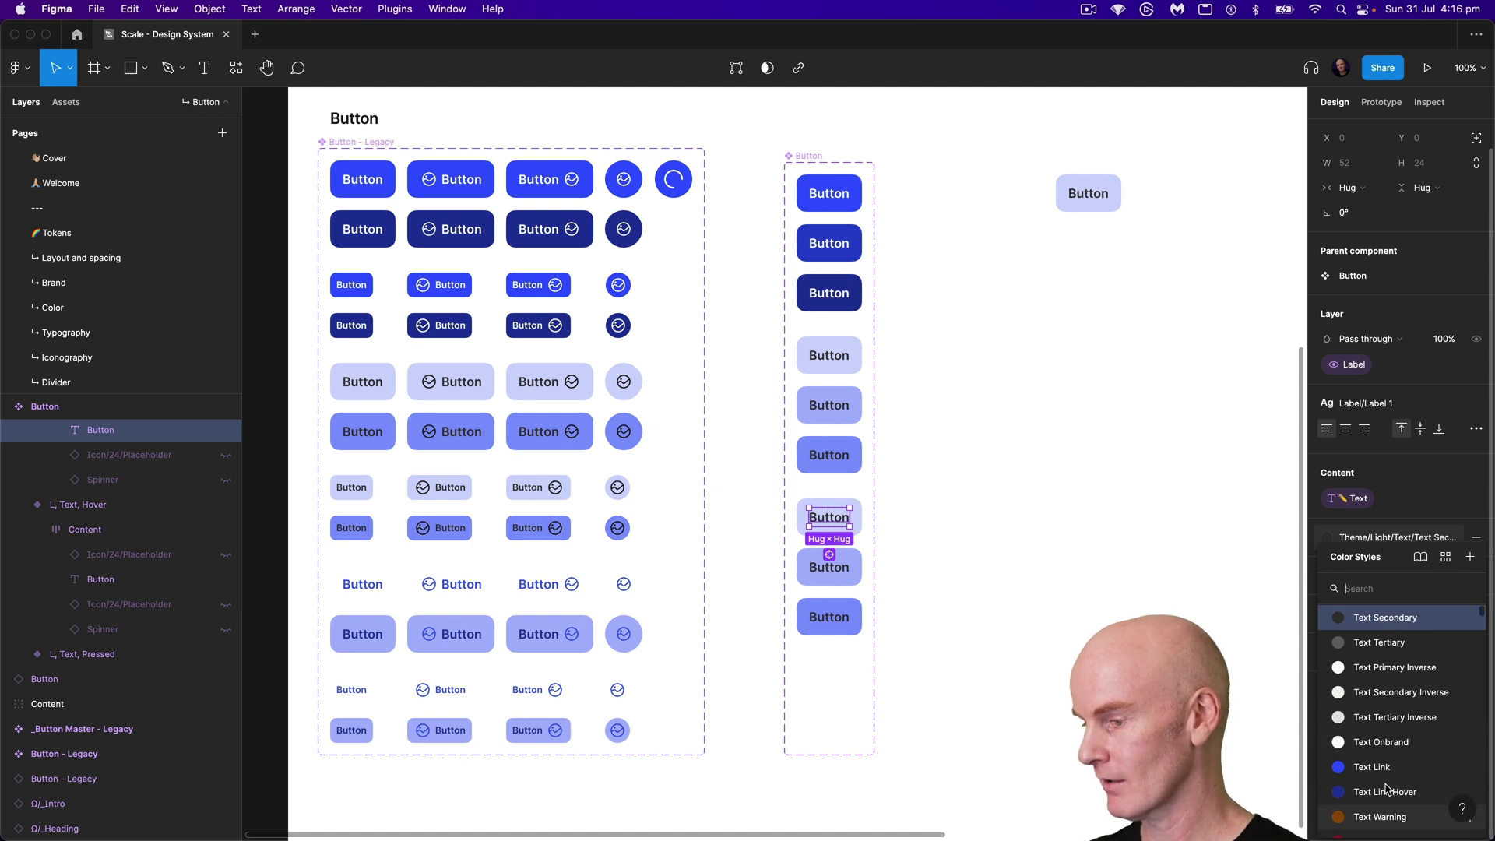
left_click(1371, 766)
left_click(892, 514)
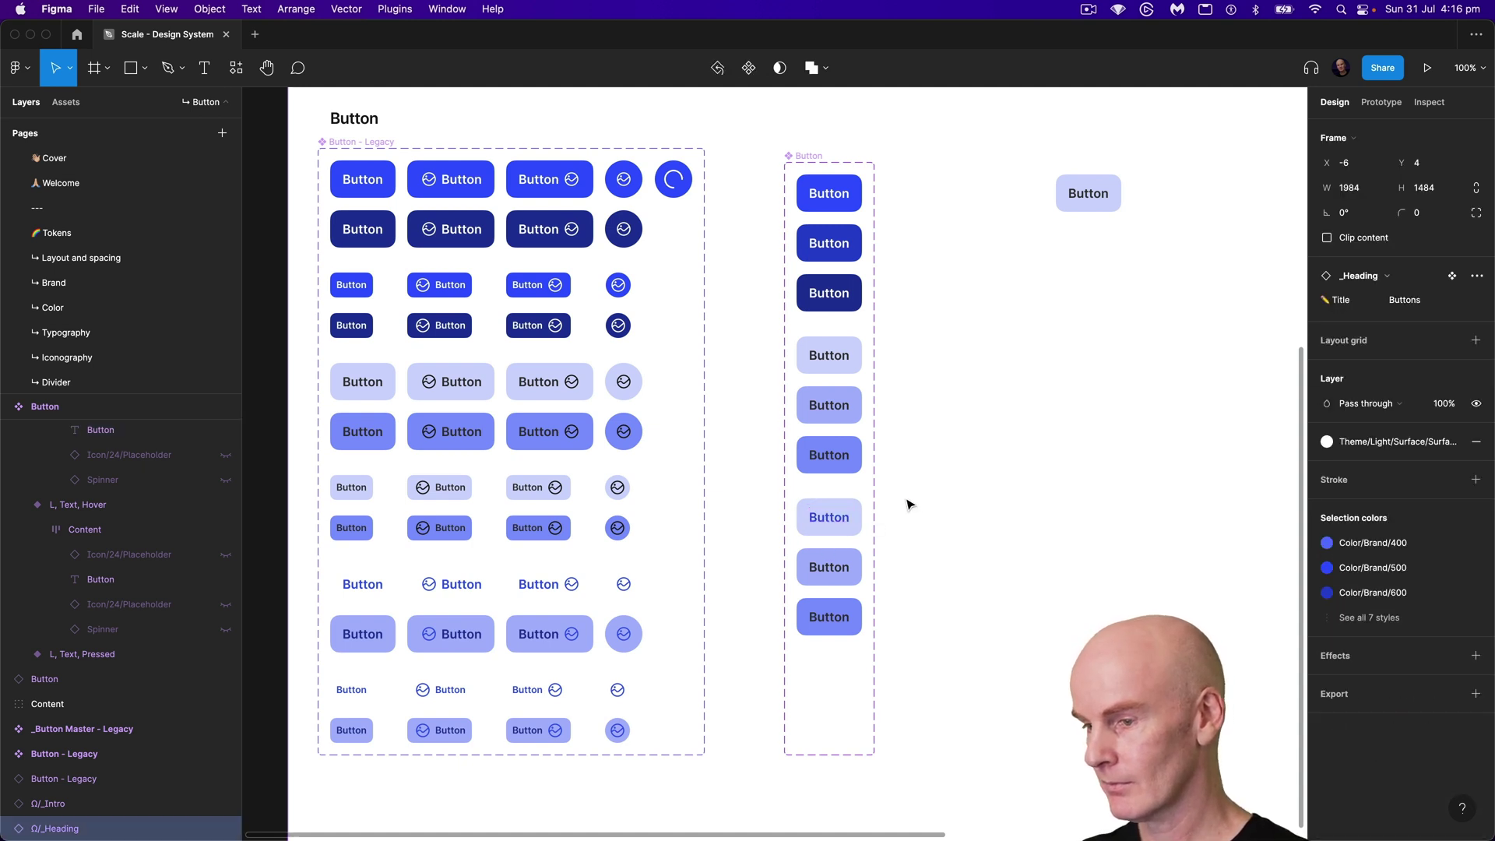
Step: Apply the Text Link Hover color style to the labels of the Text Hover and Text Pressed variants
double_click(828, 567)
left_click(832, 625, "shift")
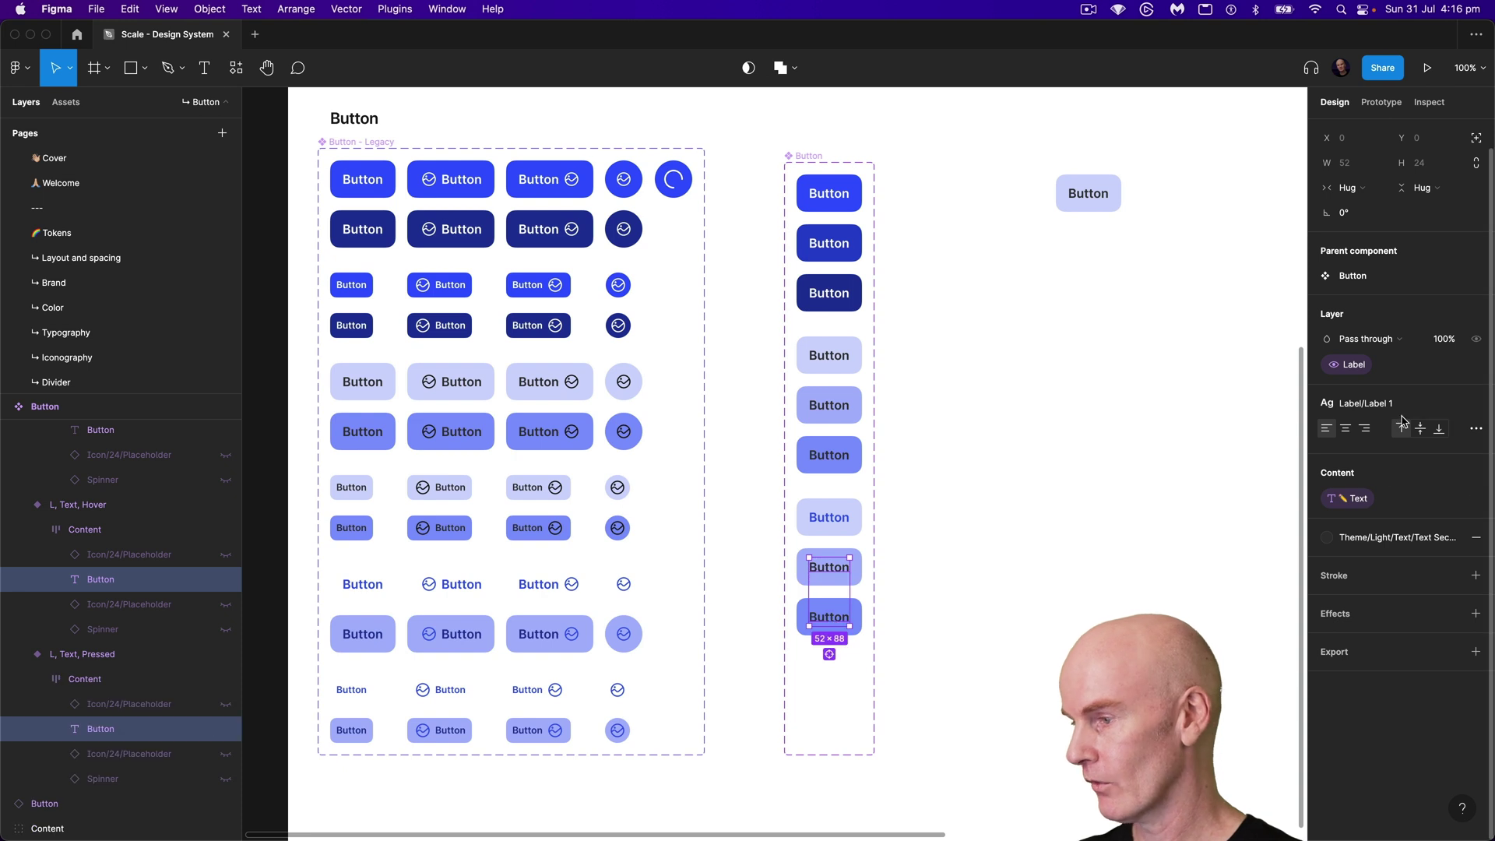
left_click(1396, 539)
scroll(1386, 700, "down", 3)
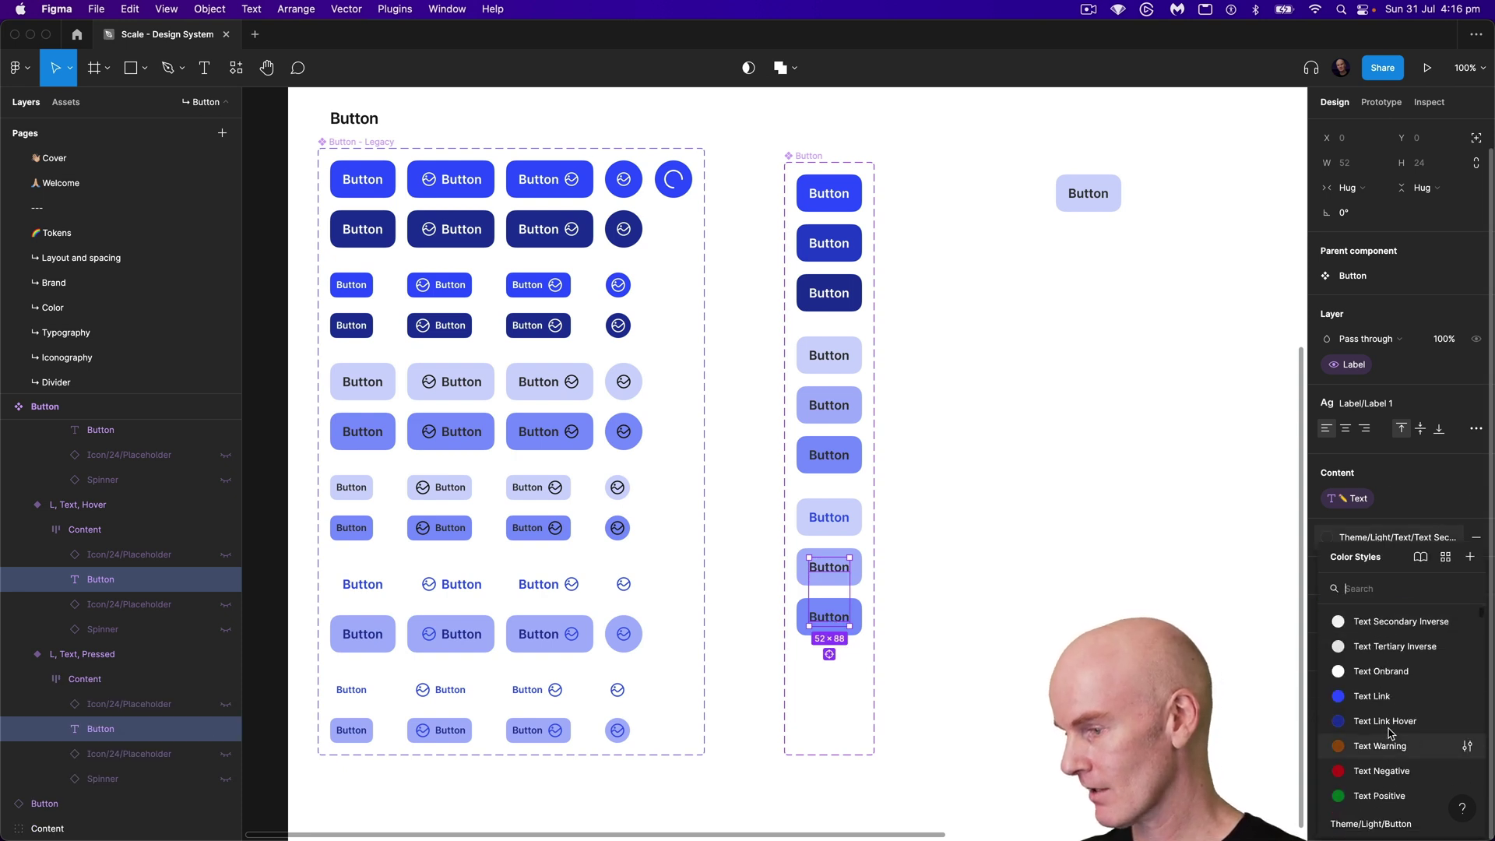
left_click(1370, 695)
left_click(964, 513)
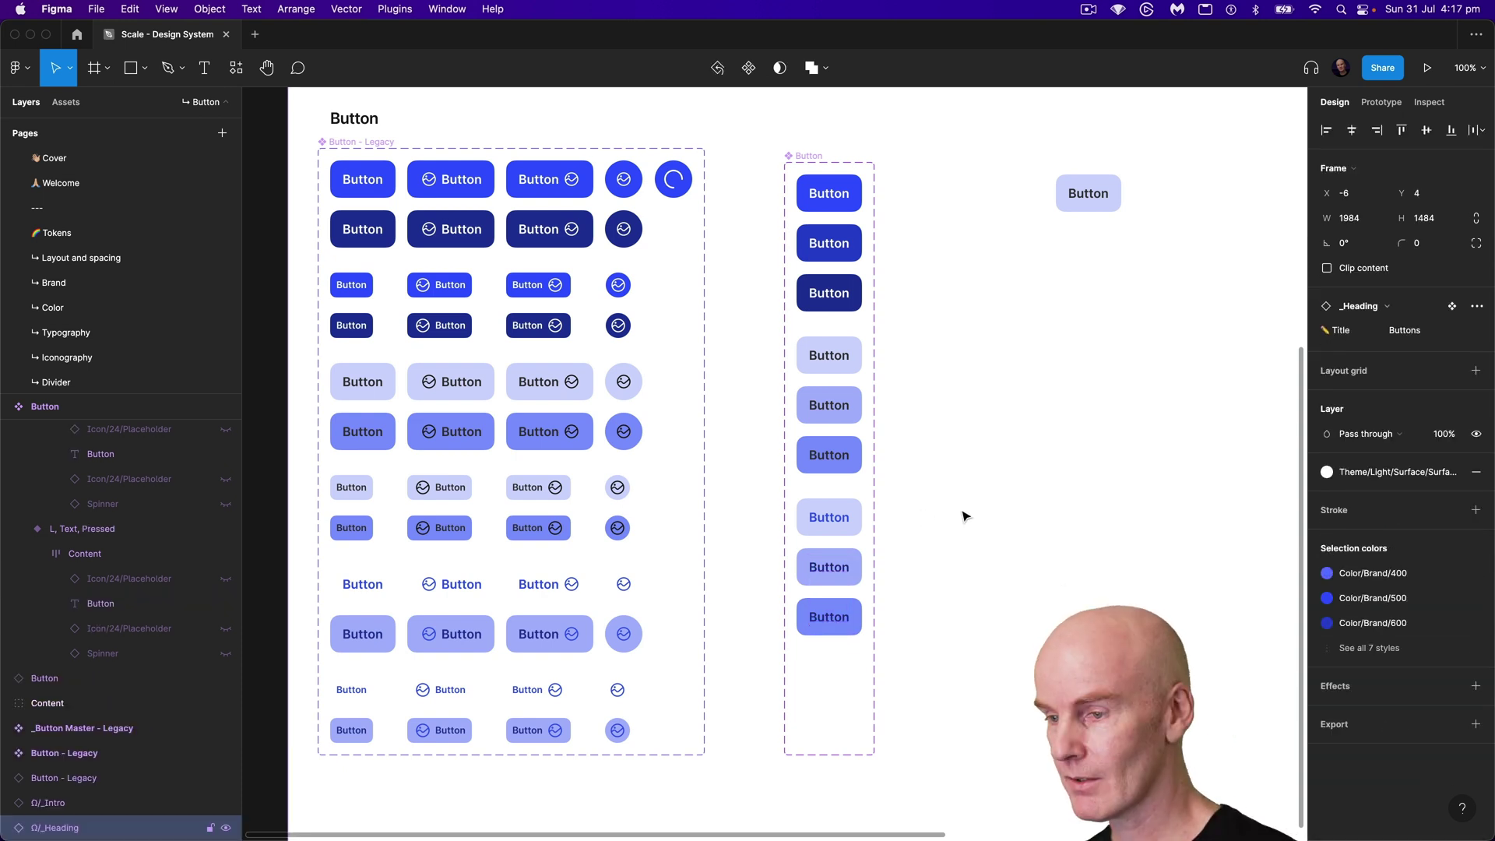
Step: Remove the background fill from the Text Default variant
left_click(856, 516)
scroll(1491, 529, "down", 5)
left_click(1476, 550)
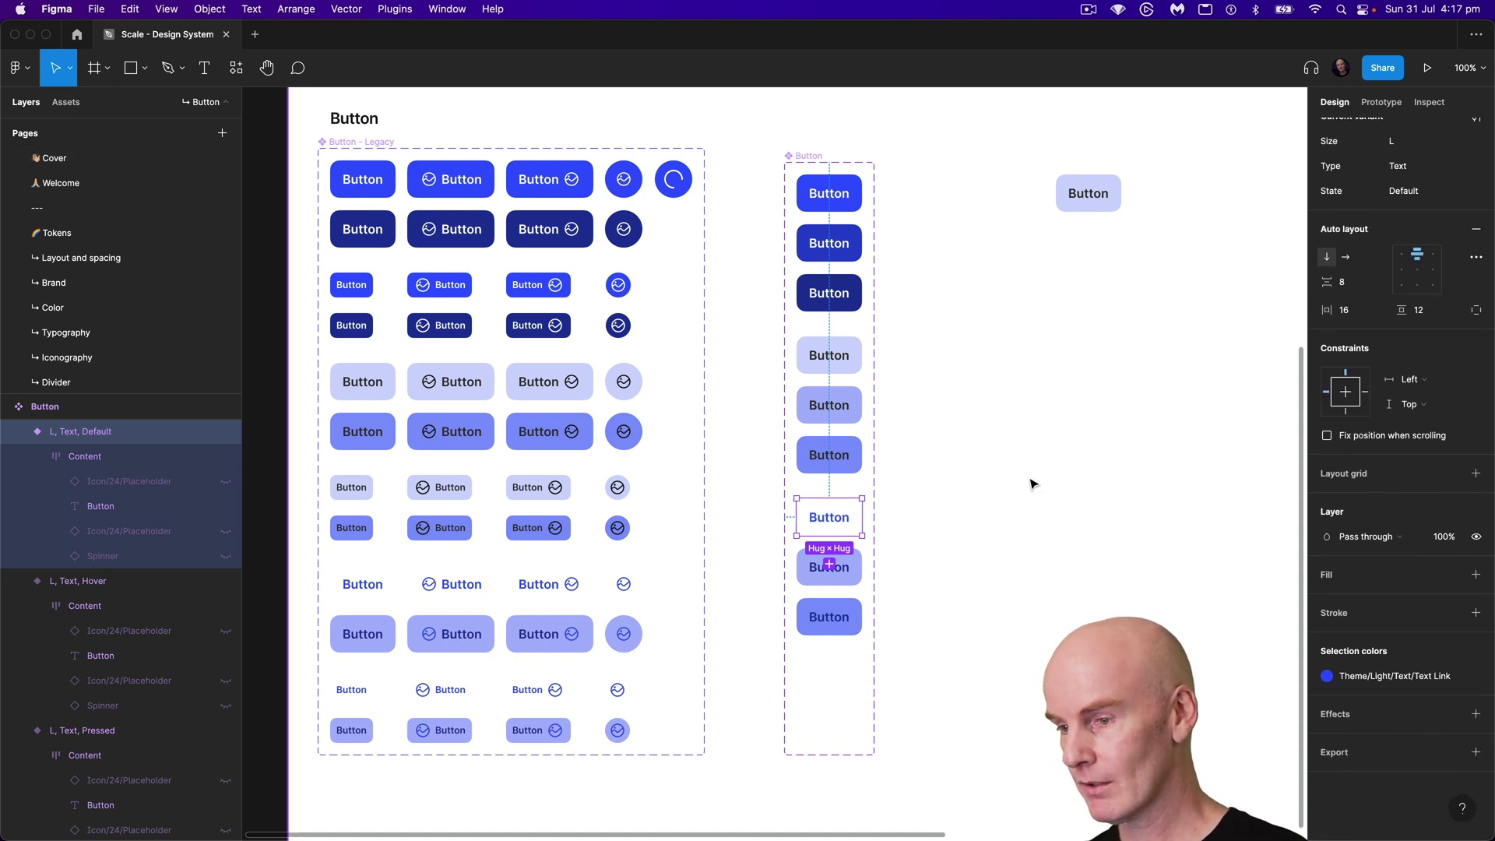
left_click(1033, 486)
Step: Apply the Button Text Hover fill style to the Text Hover variant and Button Text Pressed to the Text Pressed variant
left_click(841, 561)
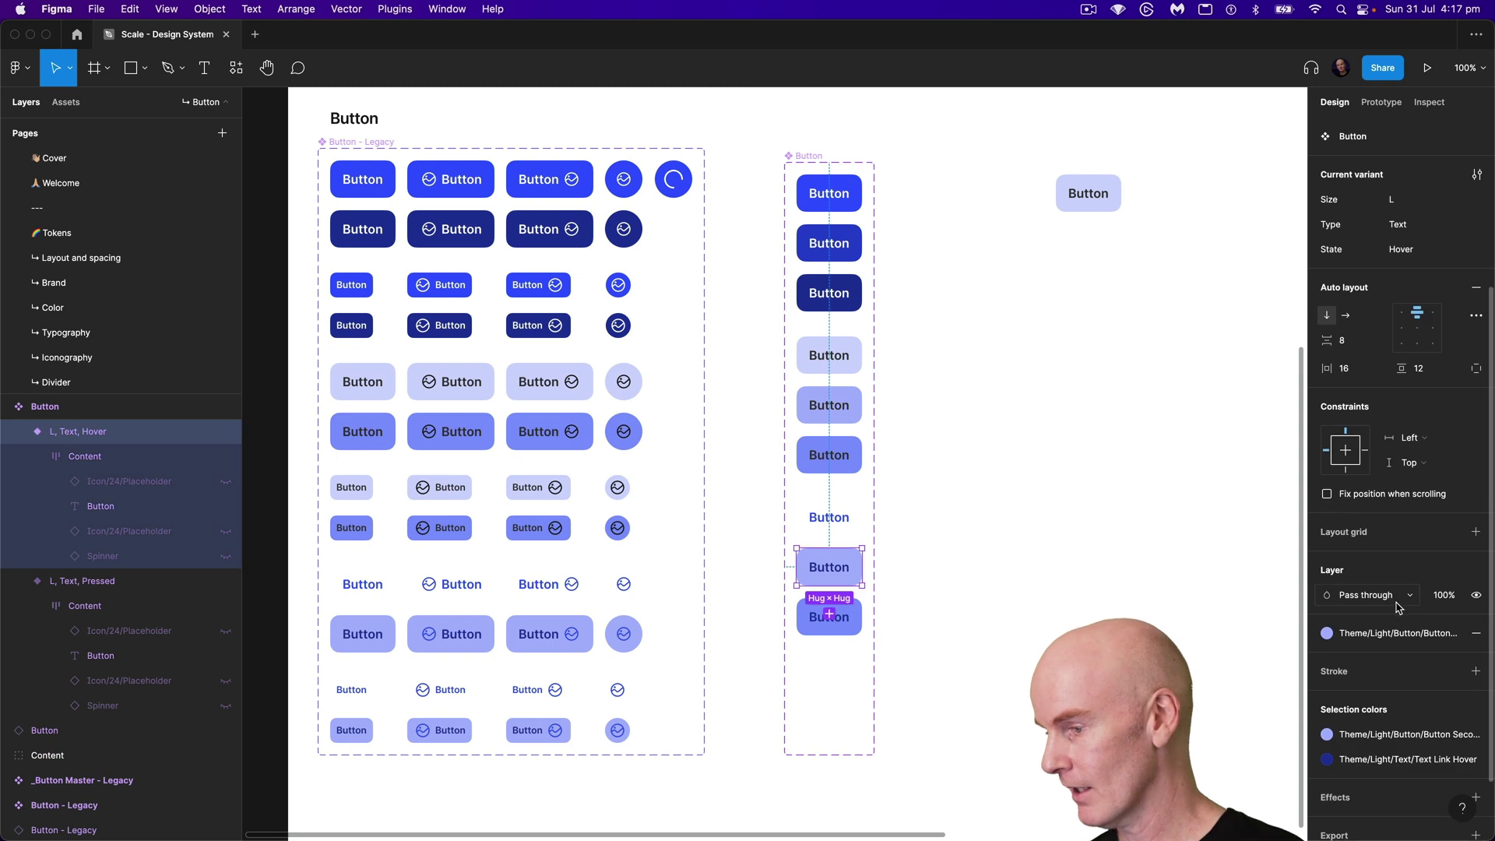
scroll(1398, 607, "down", 2)
left_click(1387, 548)
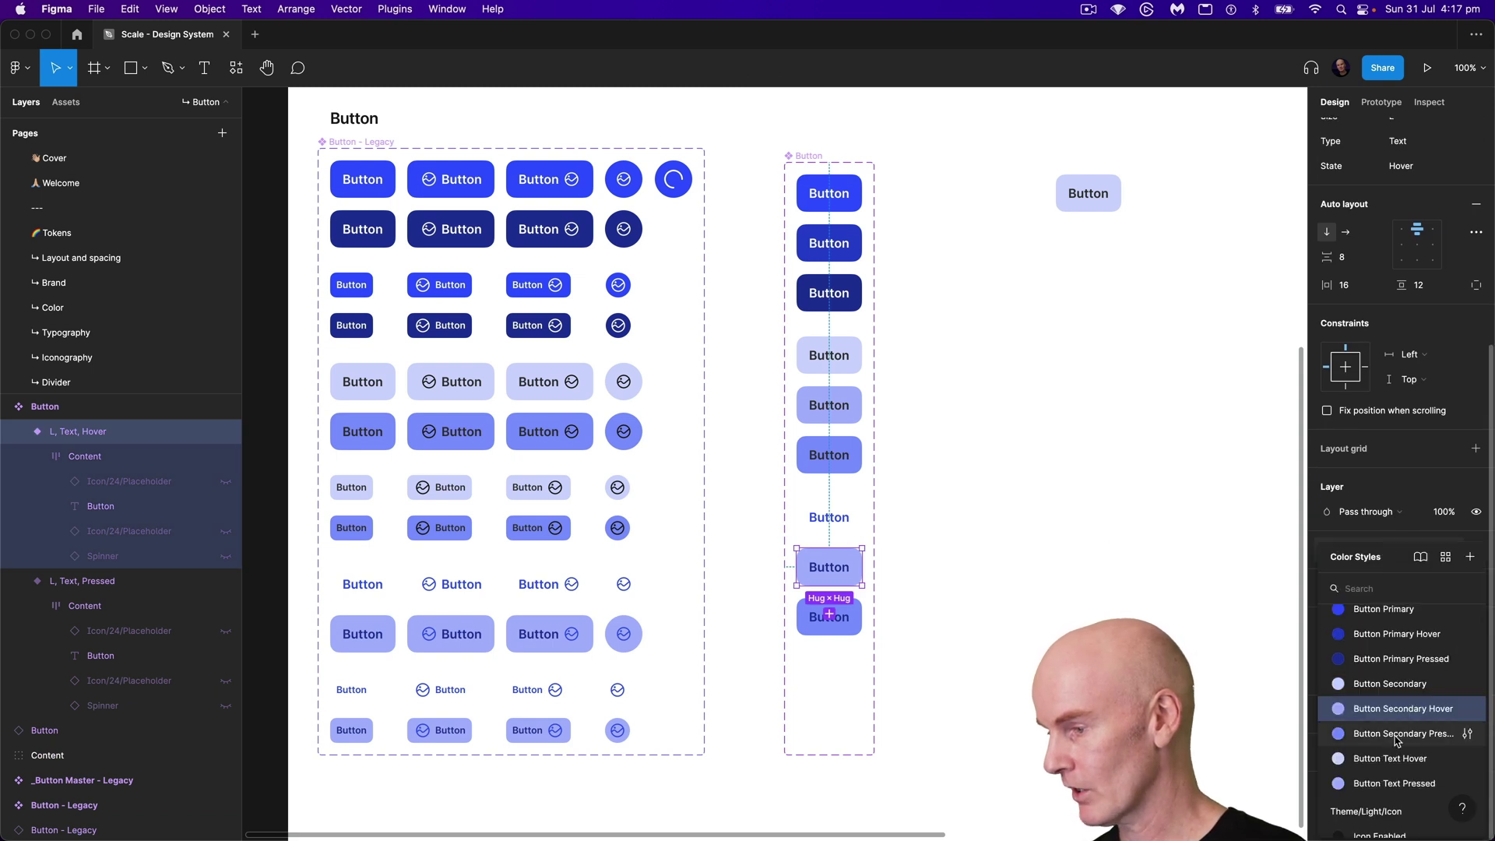
left_click(1370, 761)
left_click(848, 615)
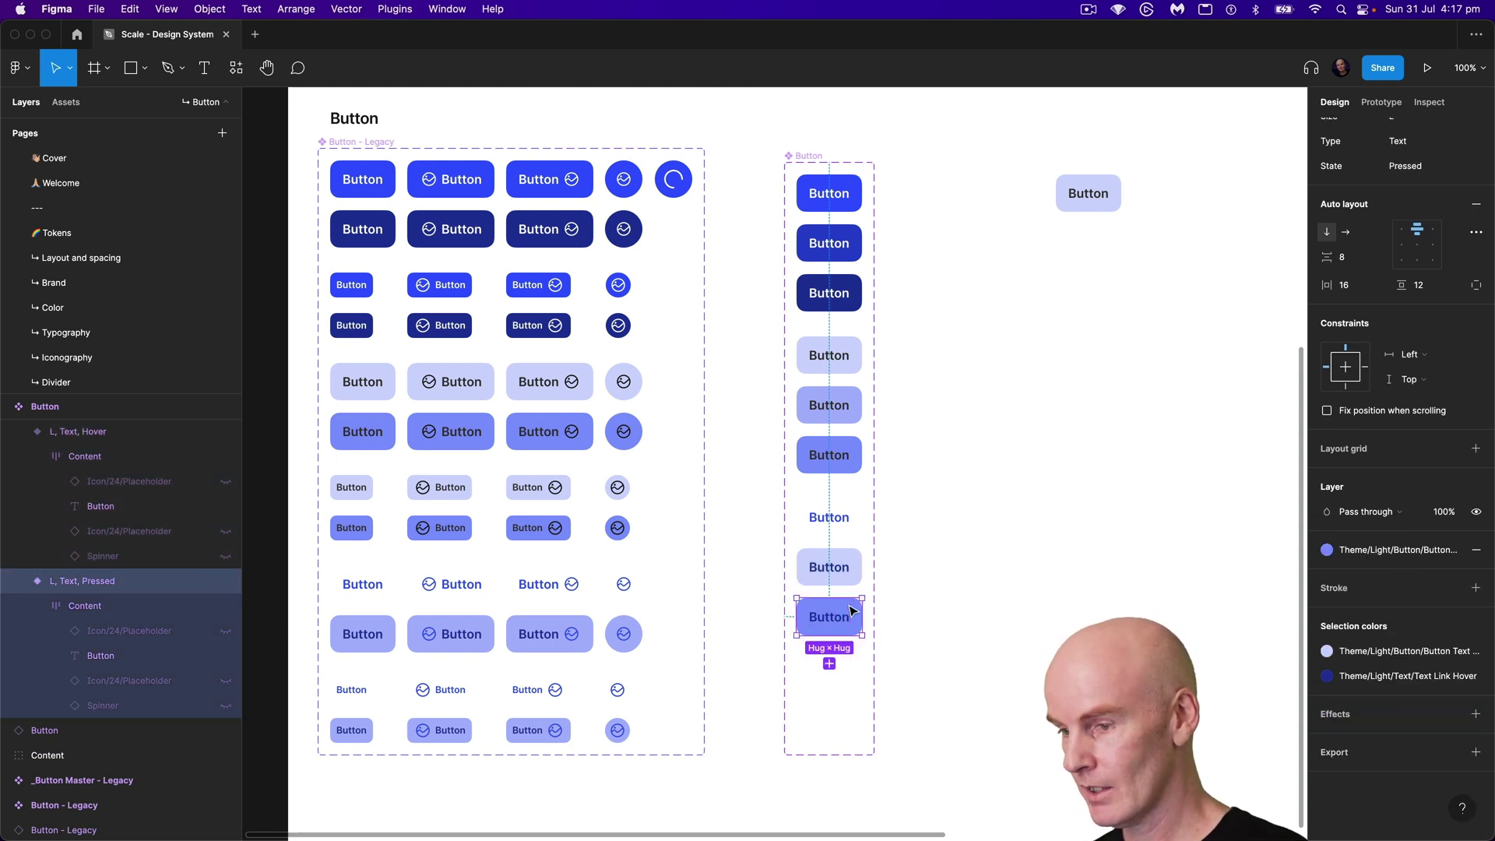
left_click(1383, 550)
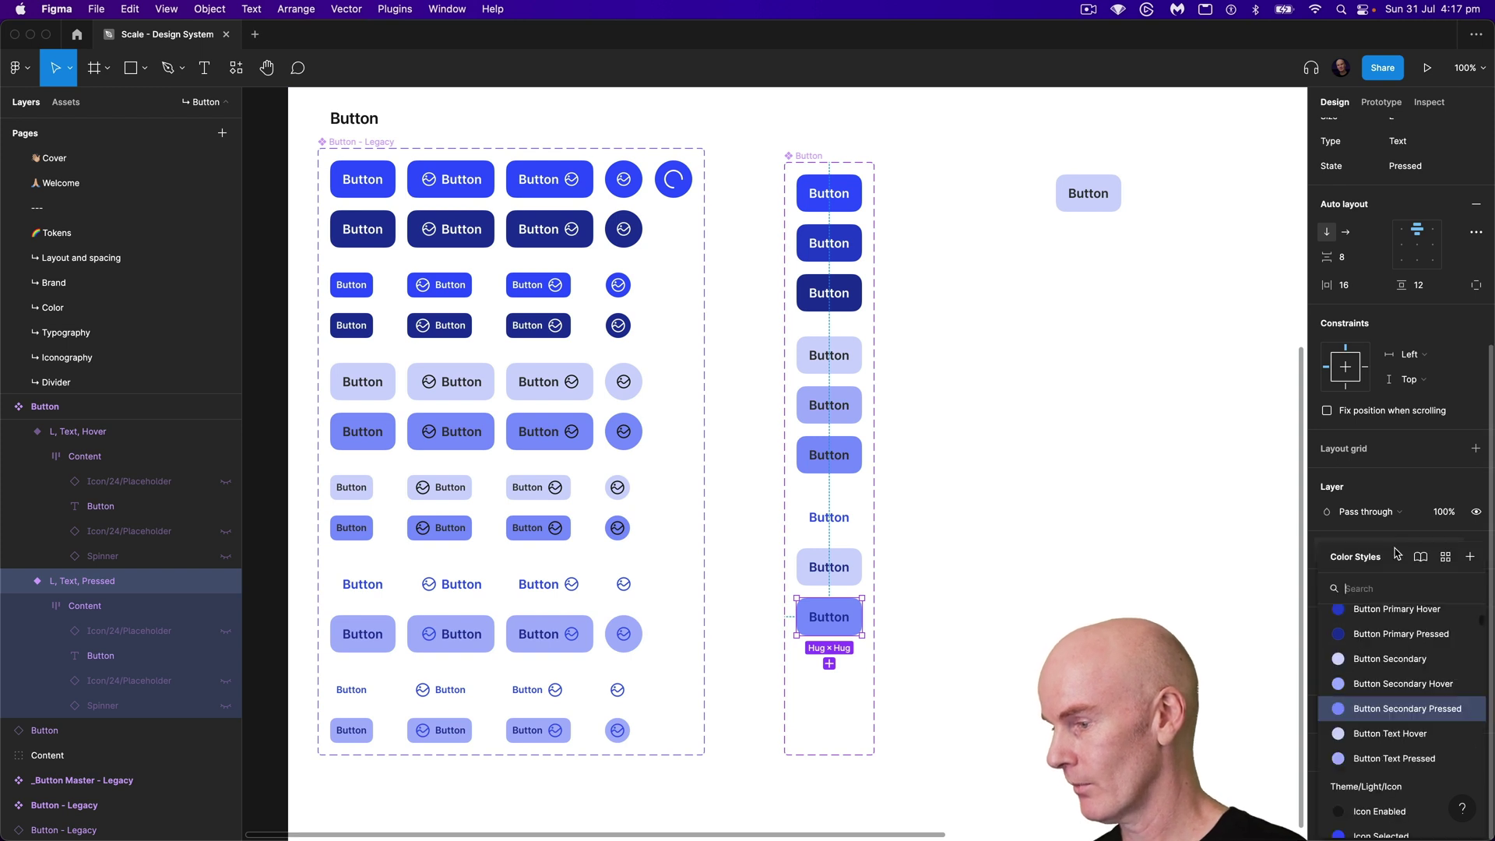
left_click(1383, 748)
left_click(841, 517)
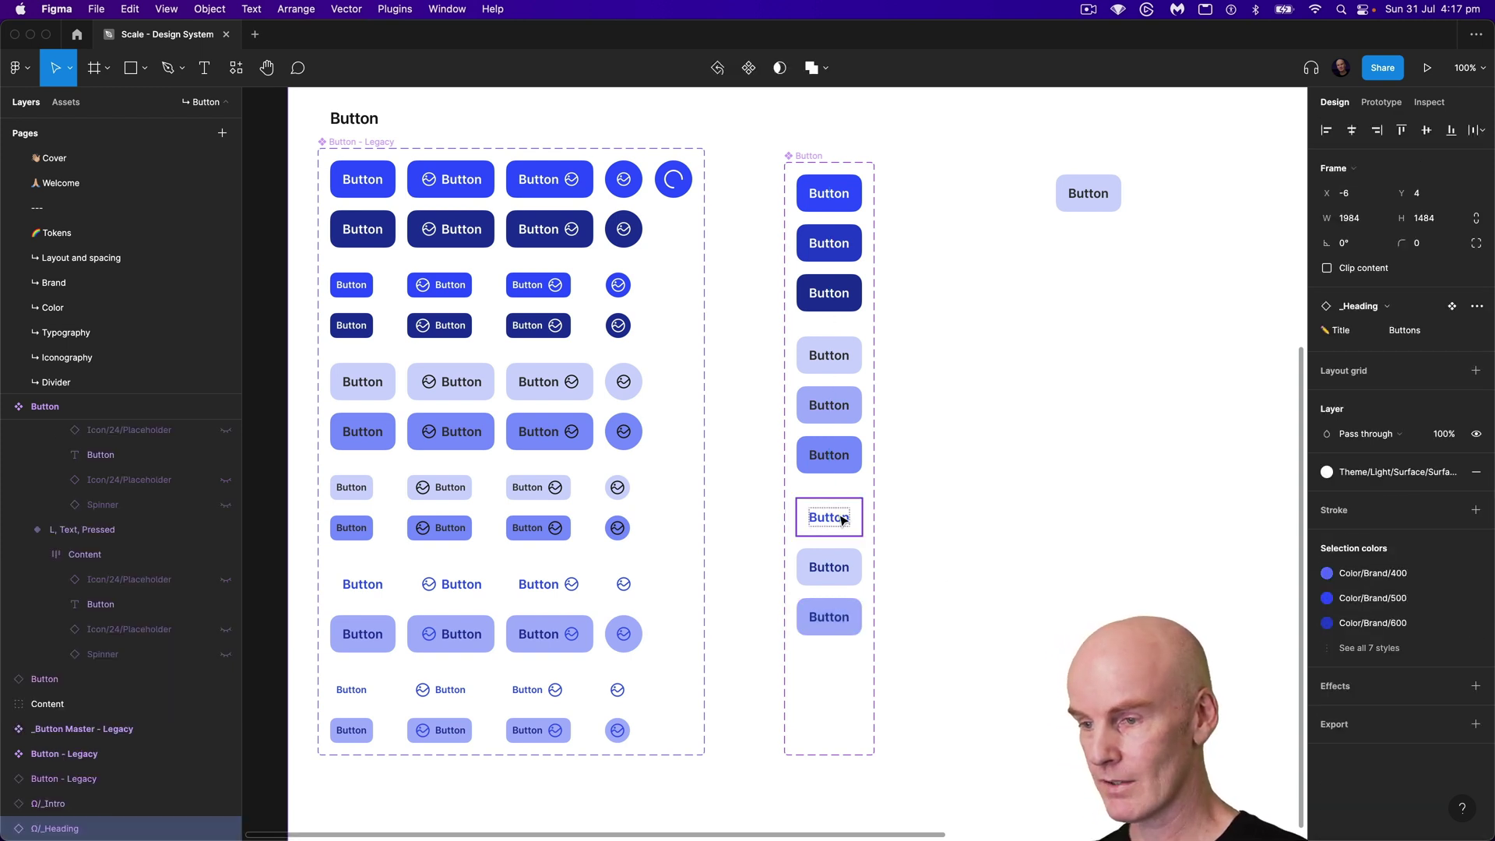
Step: Expand the icon layers of the Text Default and Text Hover variants and select the Color layers inside them
left_click(844, 517)
scroll(86, 467, "up", 2)
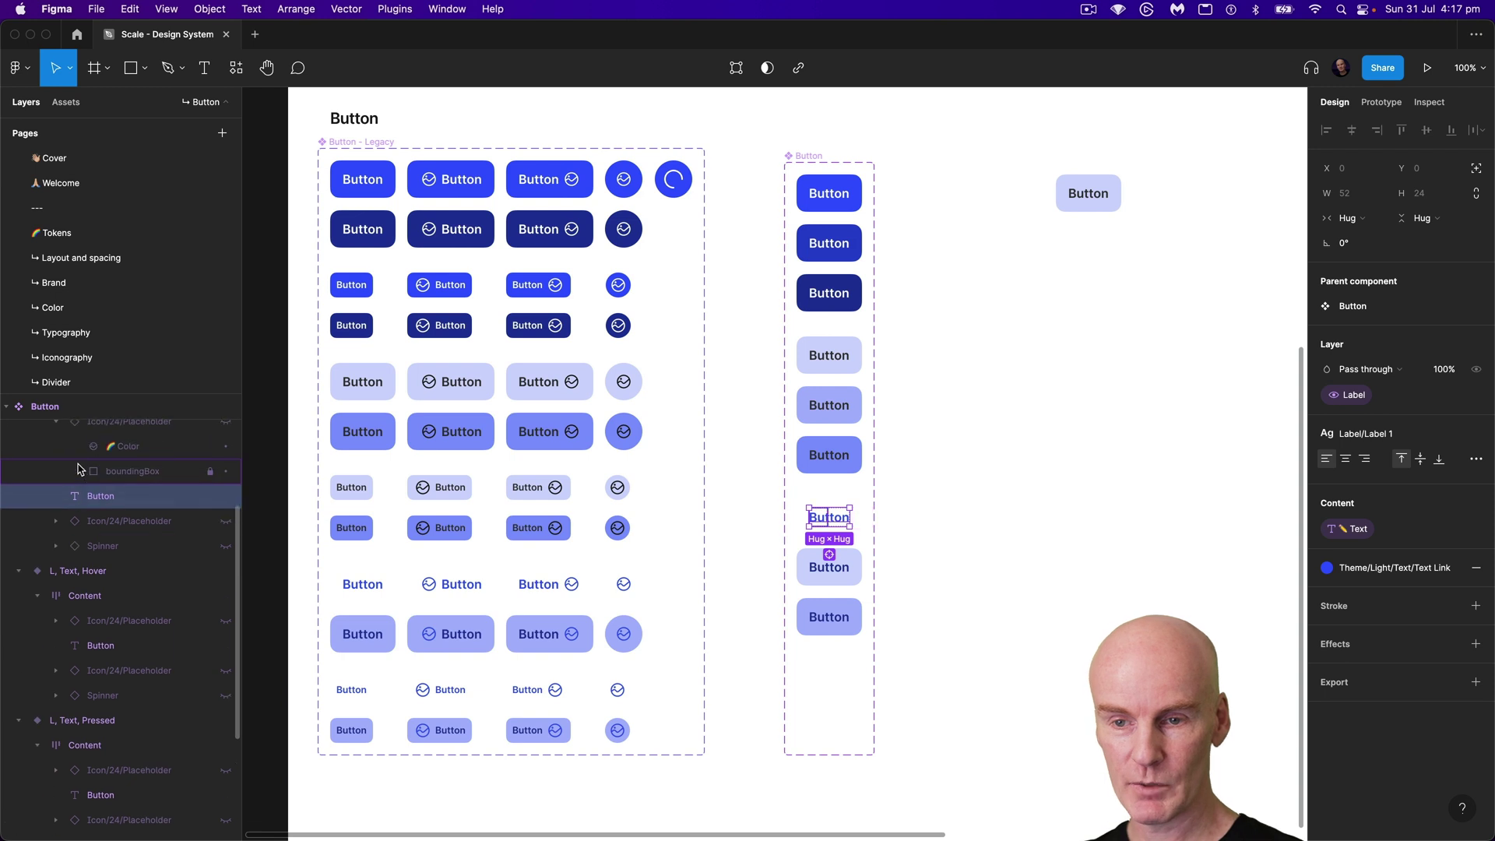
left_click(56, 474)
left_click(124, 495)
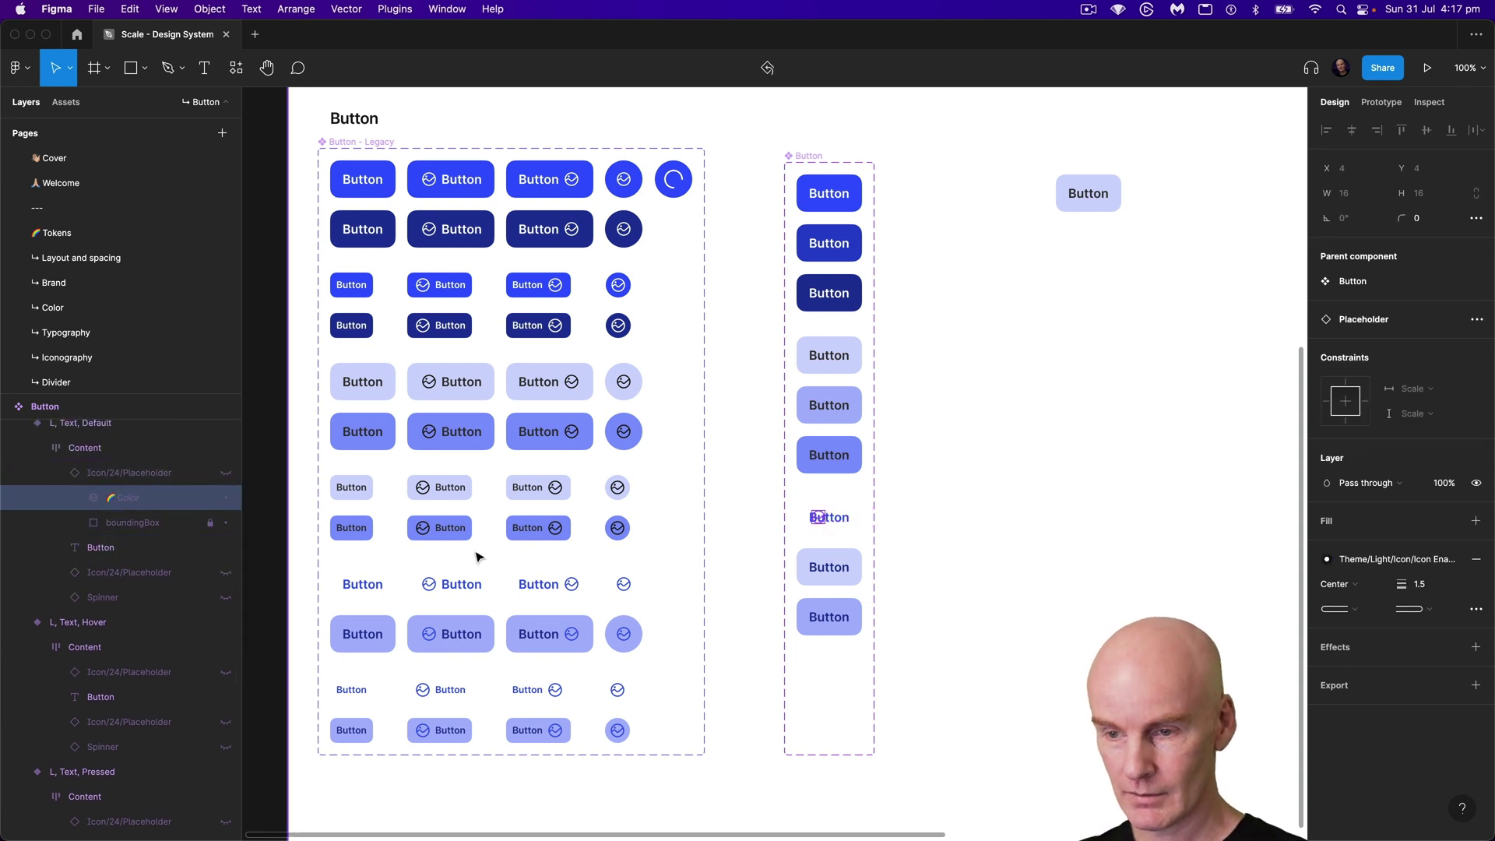
left_click(56, 573)
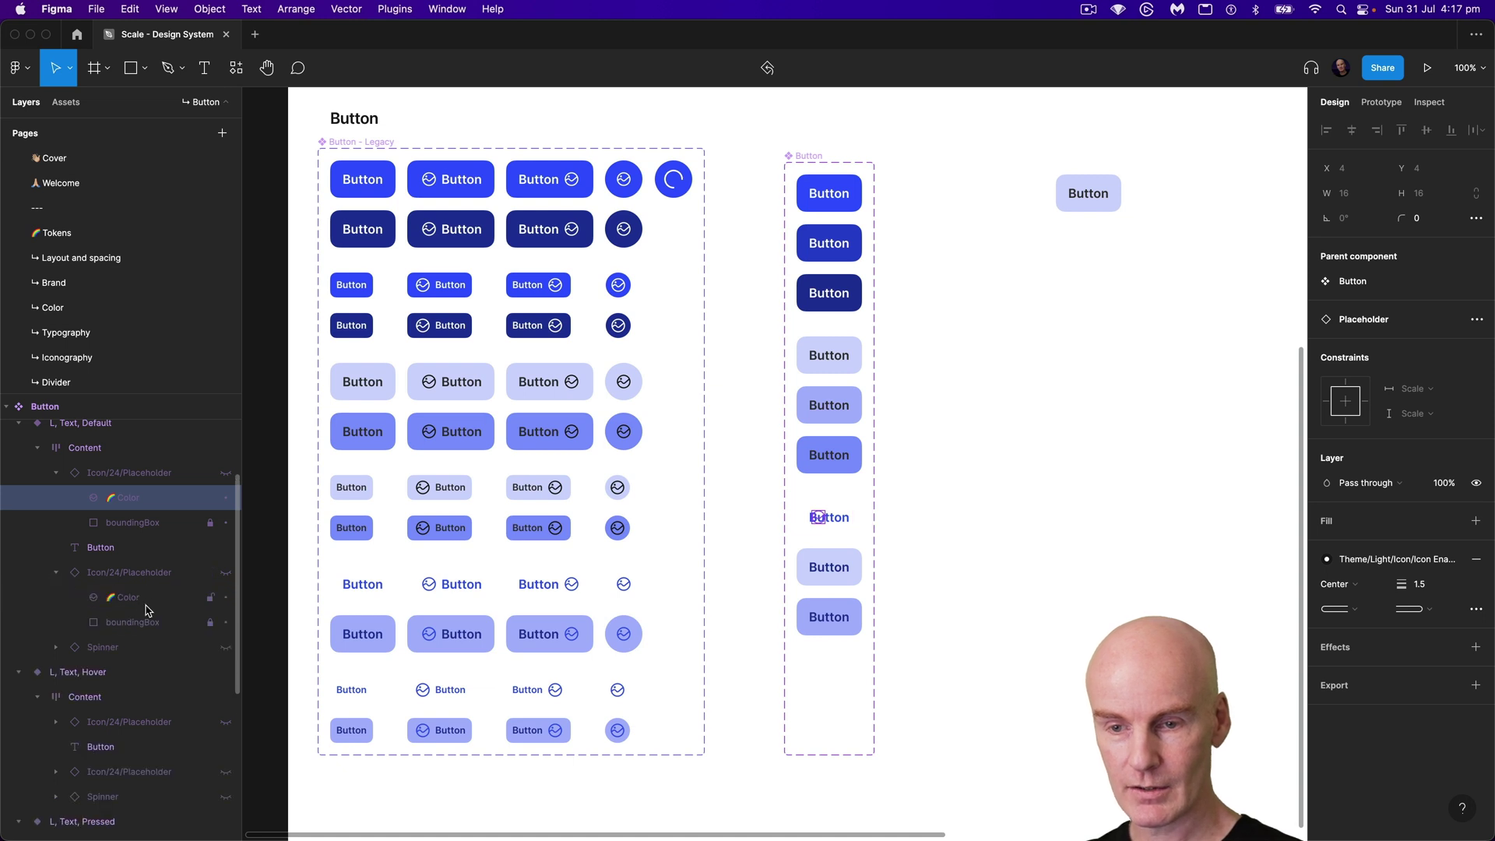
scroll(117, 584, "down", 5)
left_click(55, 512)
left_click(56, 611)
left_click(144, 637)
Step: Add the Color layers of both placeholder icons in the L, Text, Pressed variant to the selection and apply the Icon Selected stroke style
scroll(145, 637, "down", 5)
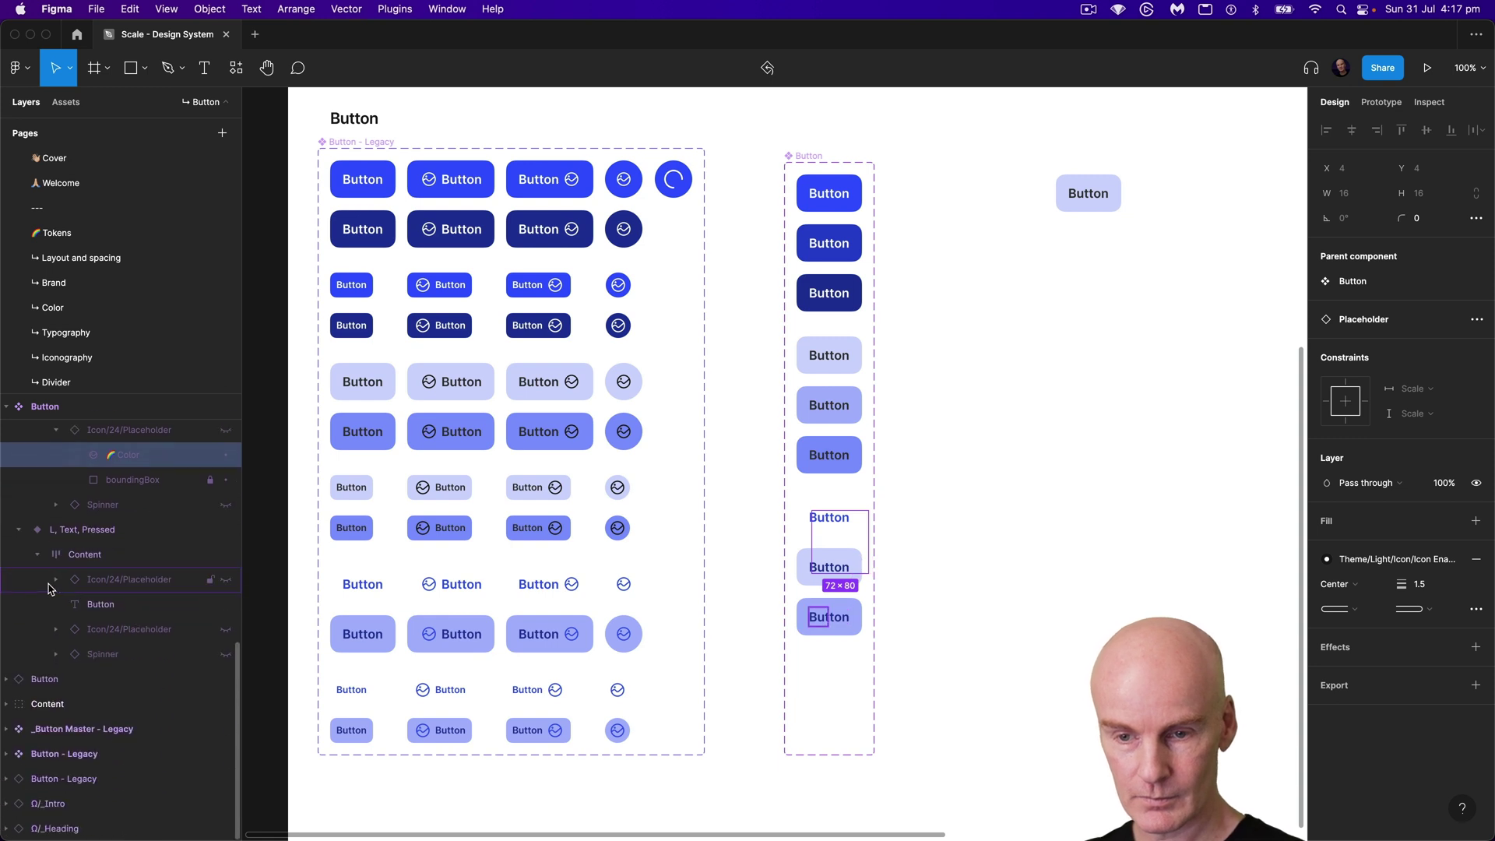
left_click(56, 580)
left_click(129, 604, "shift")
left_click(56, 680)
left_click(138, 705, "shift")
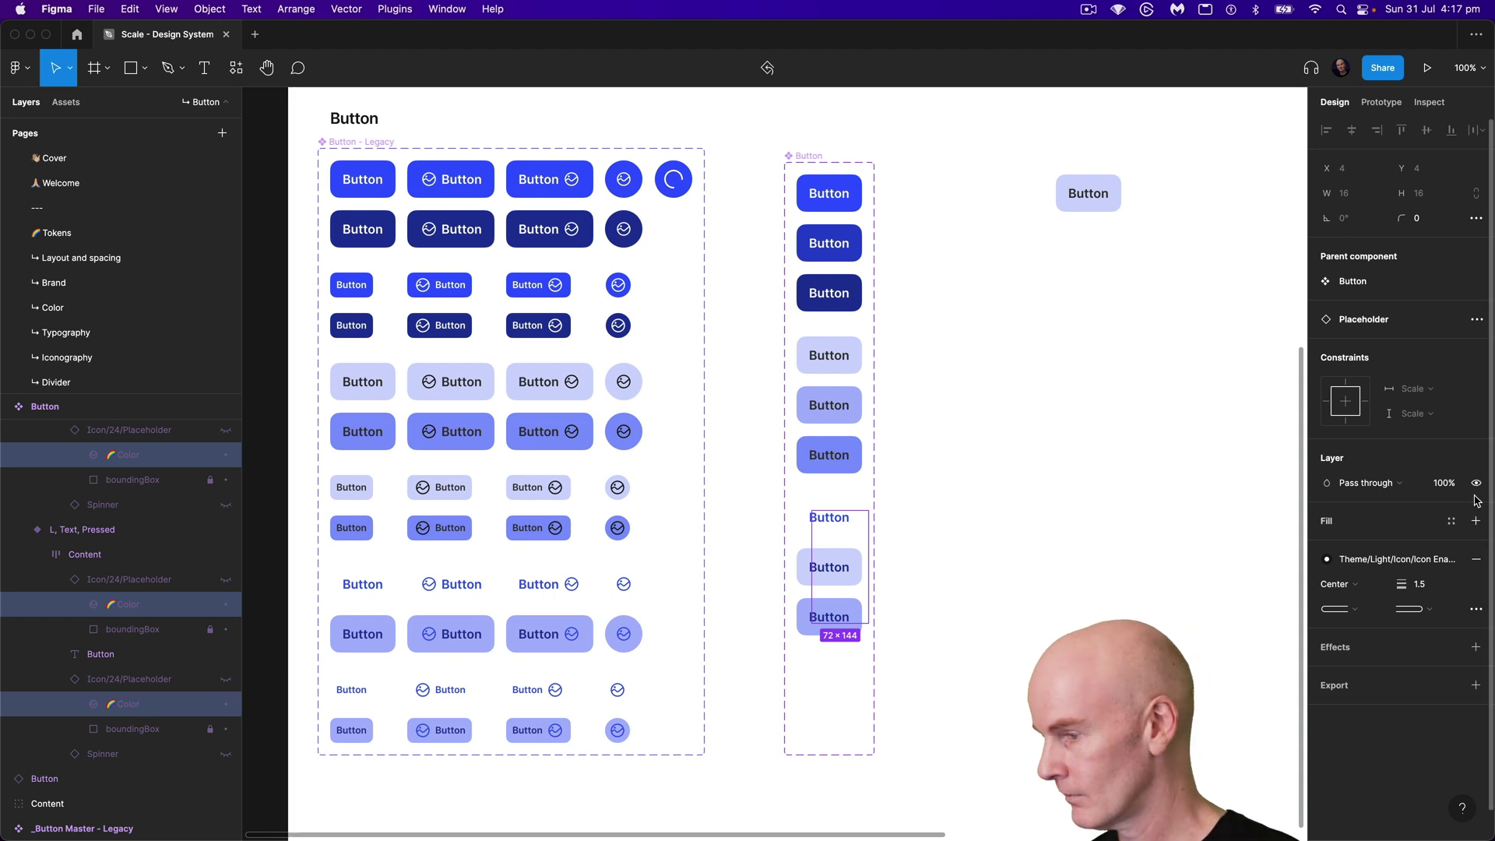
left_click(1382, 559)
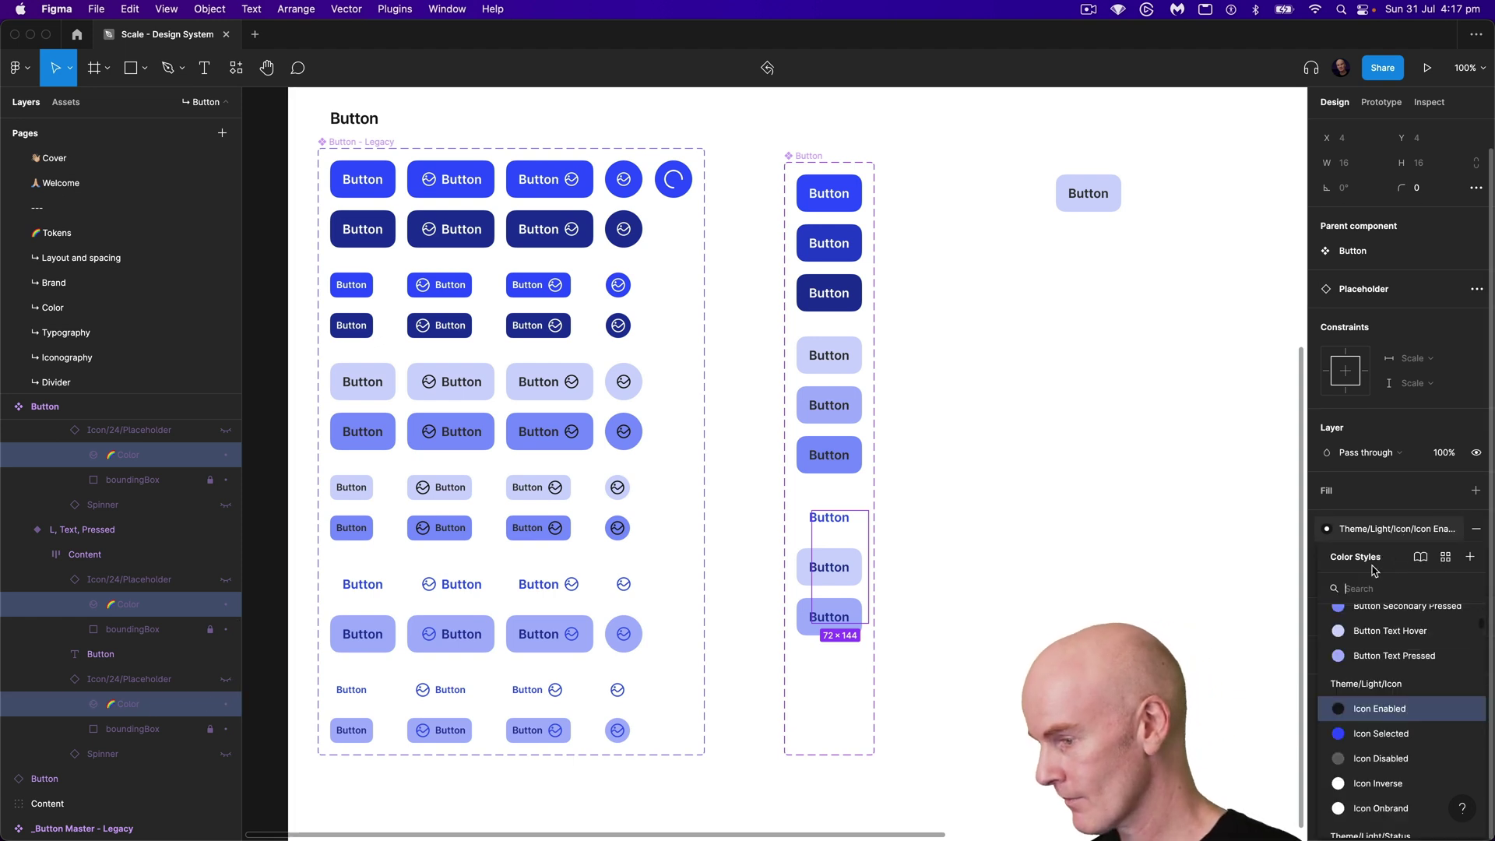
left_click(1381, 734)
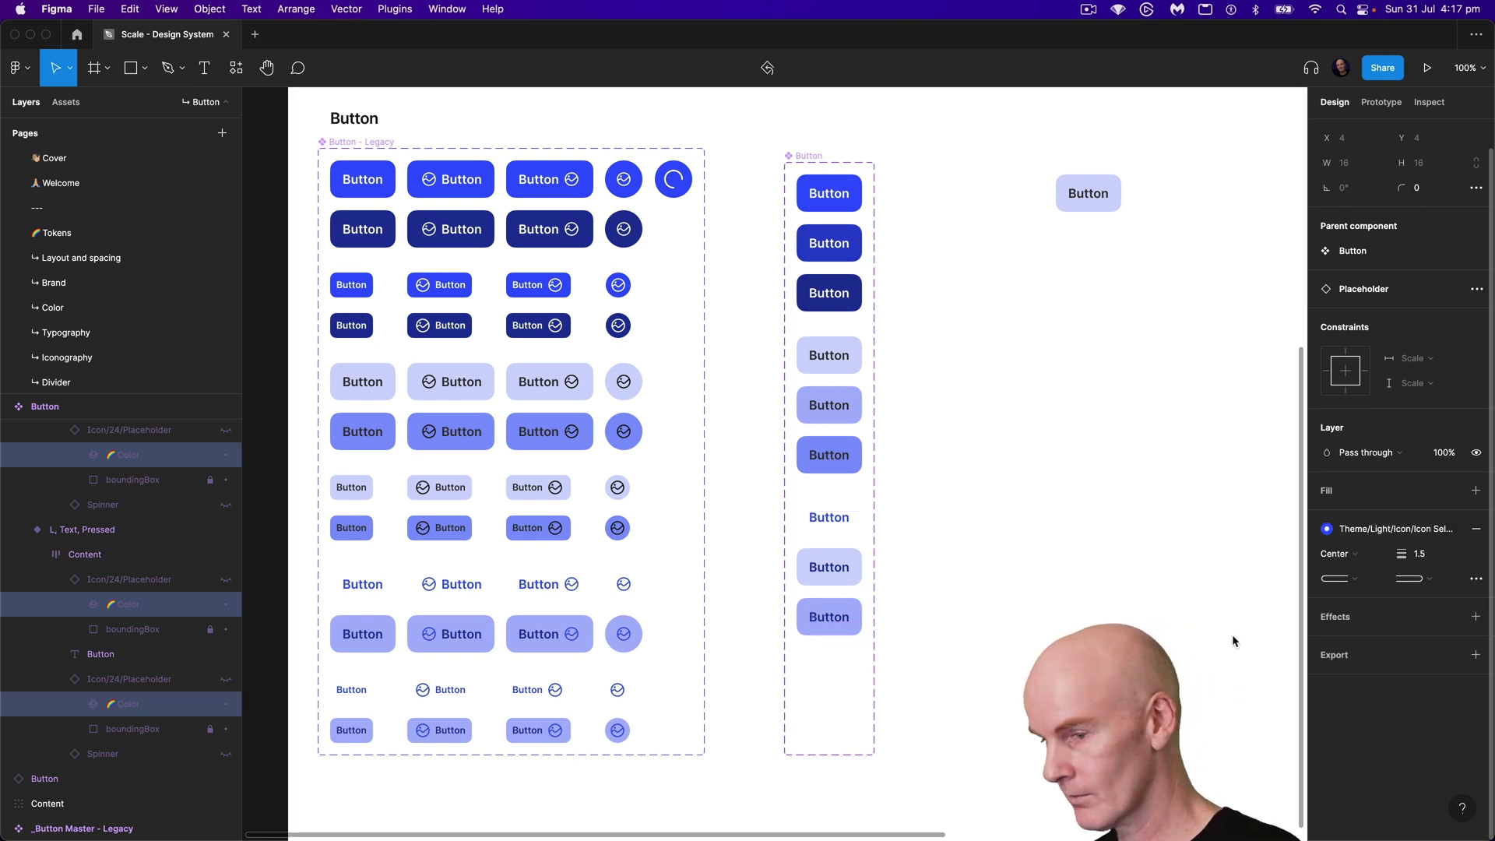
left_click(1035, 486)
Step: Switch the standalone Button instance to Type Text and State Hover to check how it looks
left_click(1100, 182)
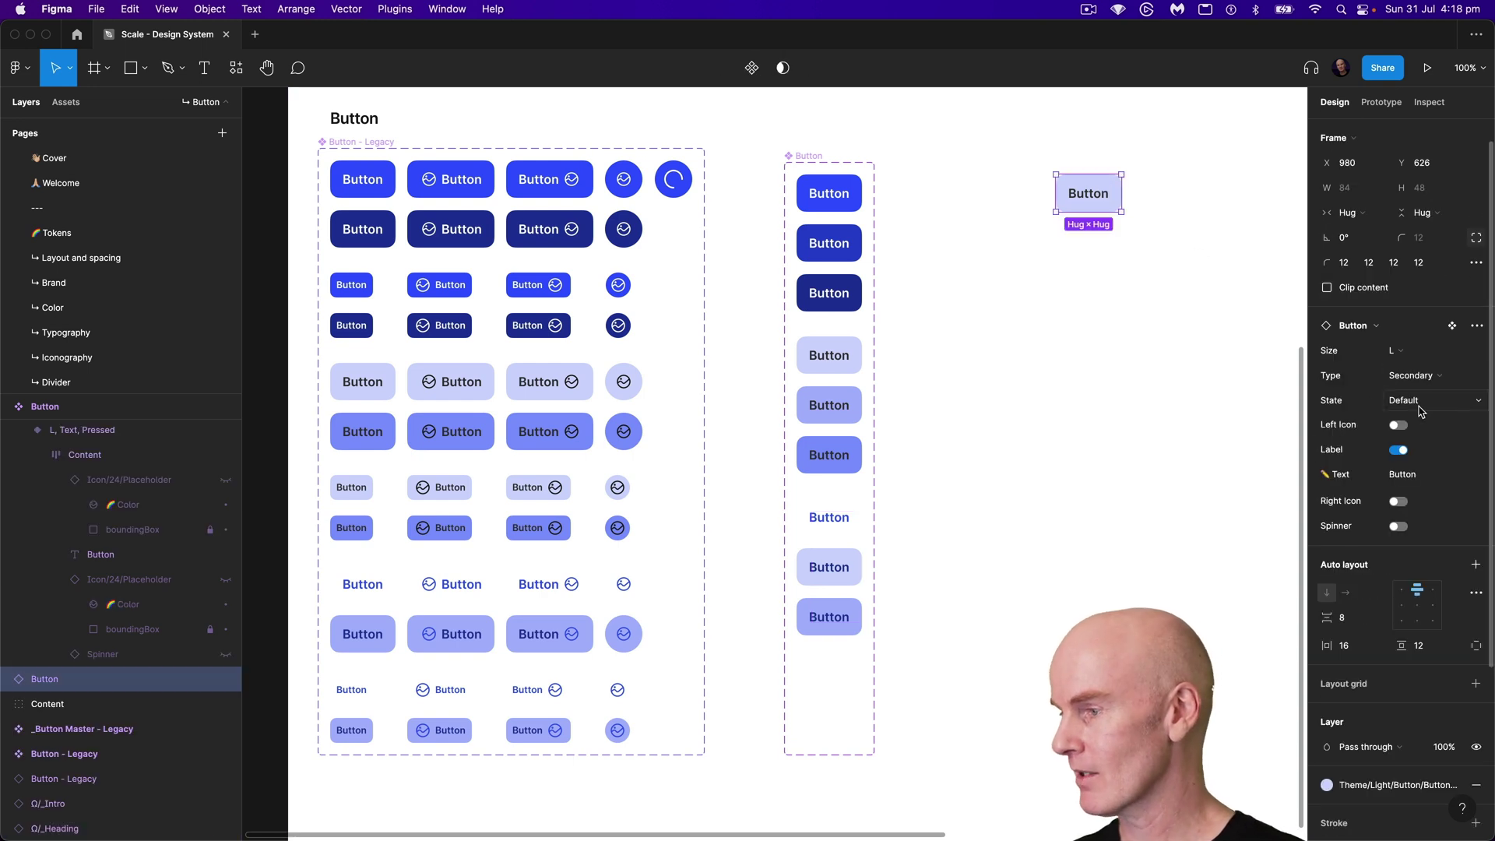
left_click(1435, 377)
left_click(1437, 397)
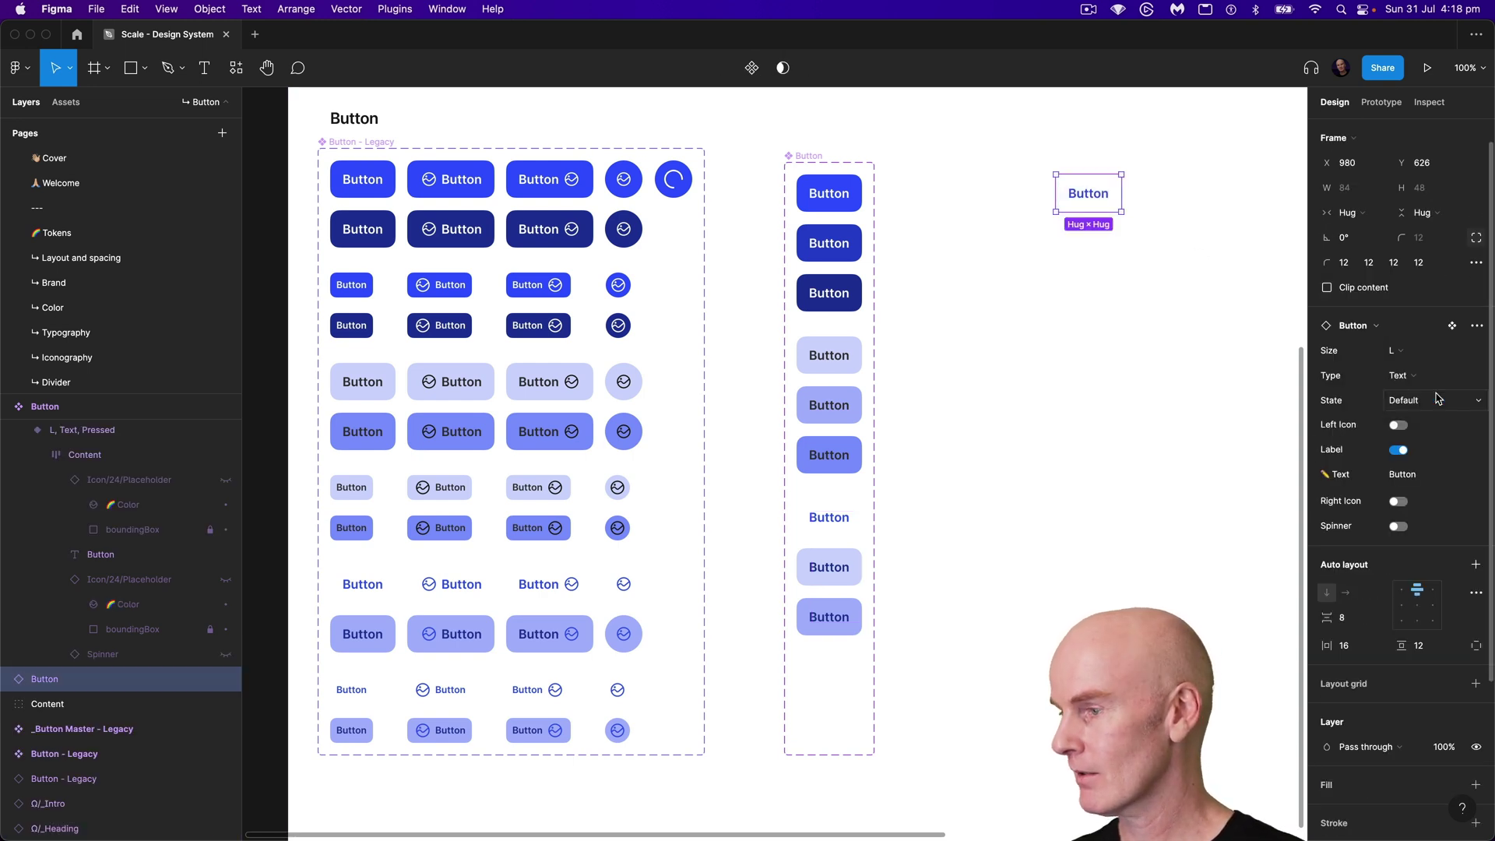
left_click(1462, 400)
left_click(1439, 419)
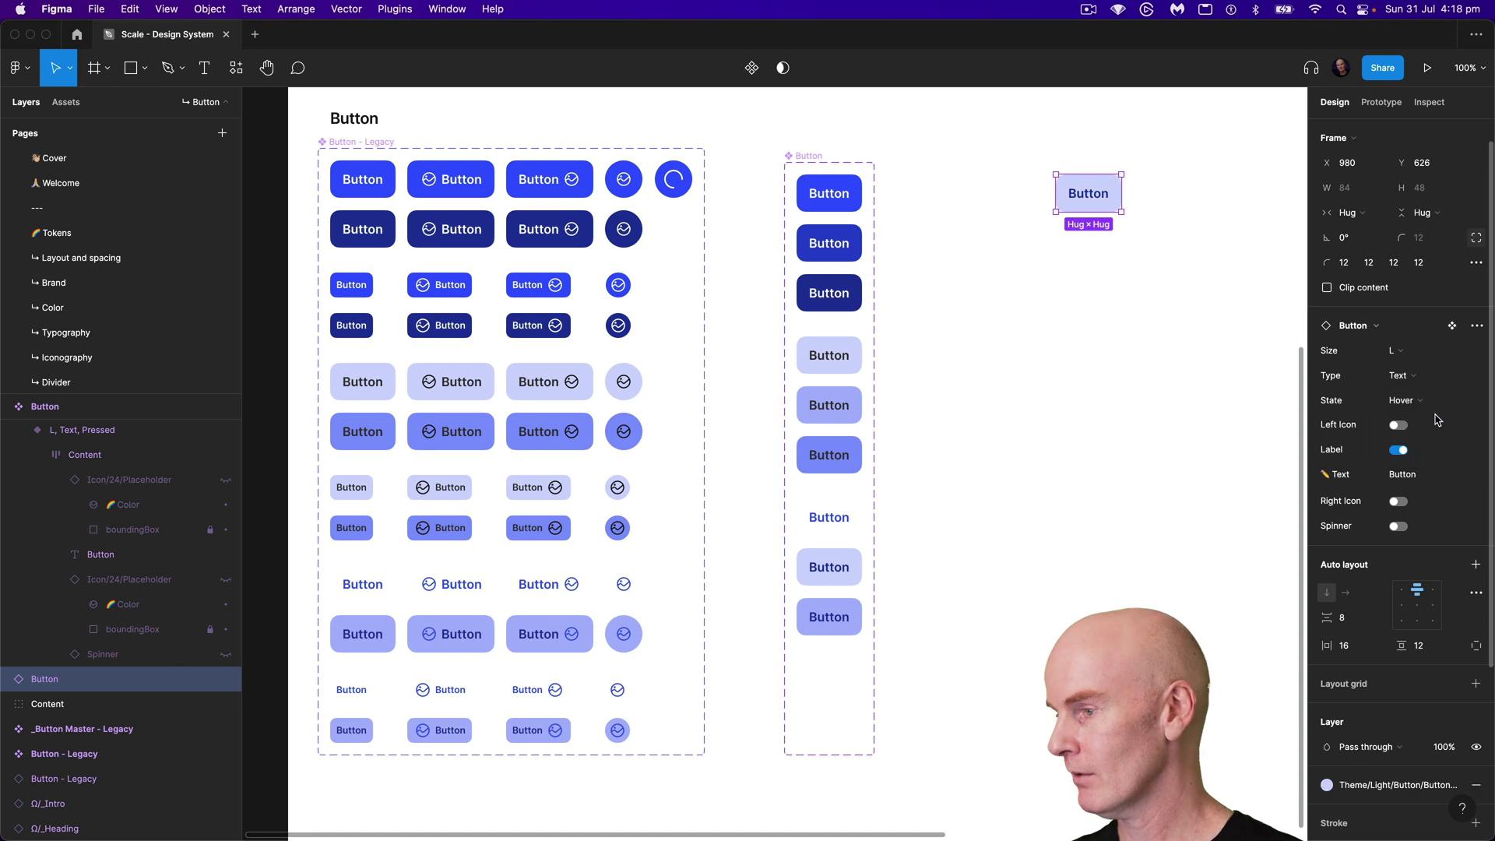
Step: Turn on the instance's left icon to inspect its Color layer, and reset the instance's property changes
left_click(1399, 426)
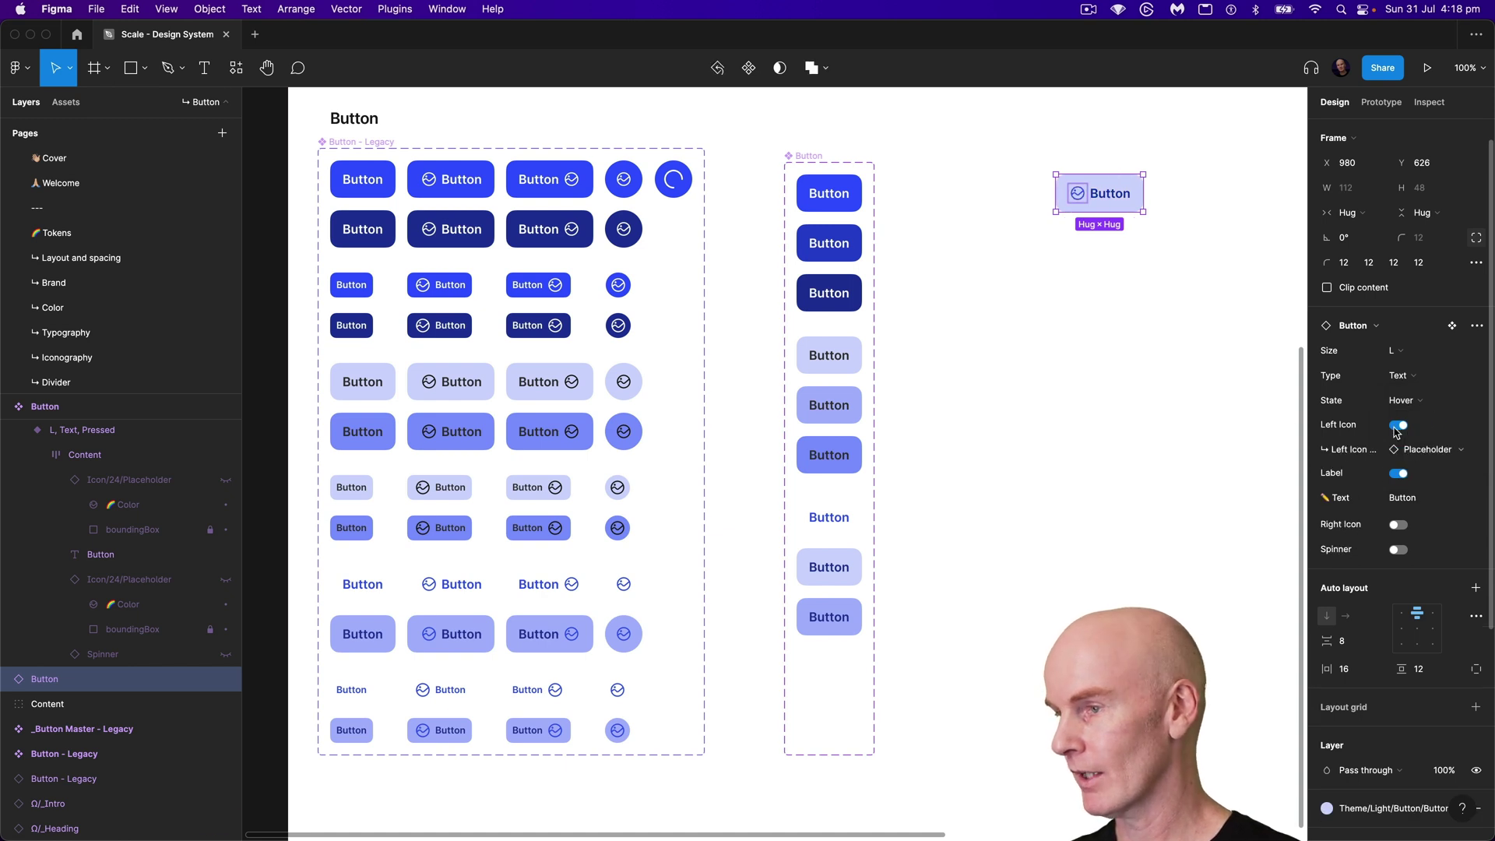
double_click(1079, 194)
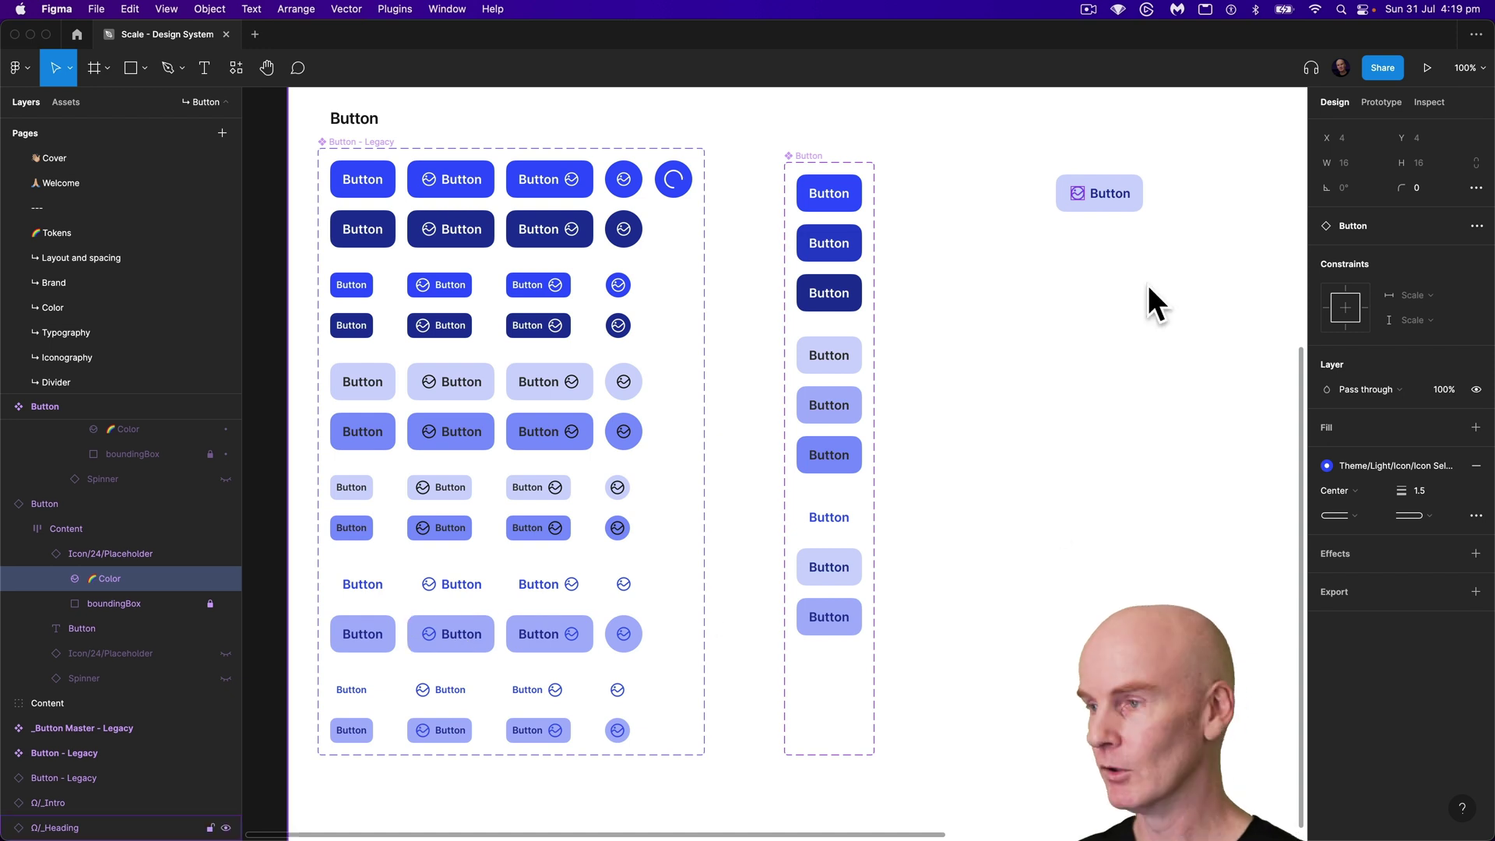
left_click(1090, 269)
left_click(1101, 191)
left_click(717, 68)
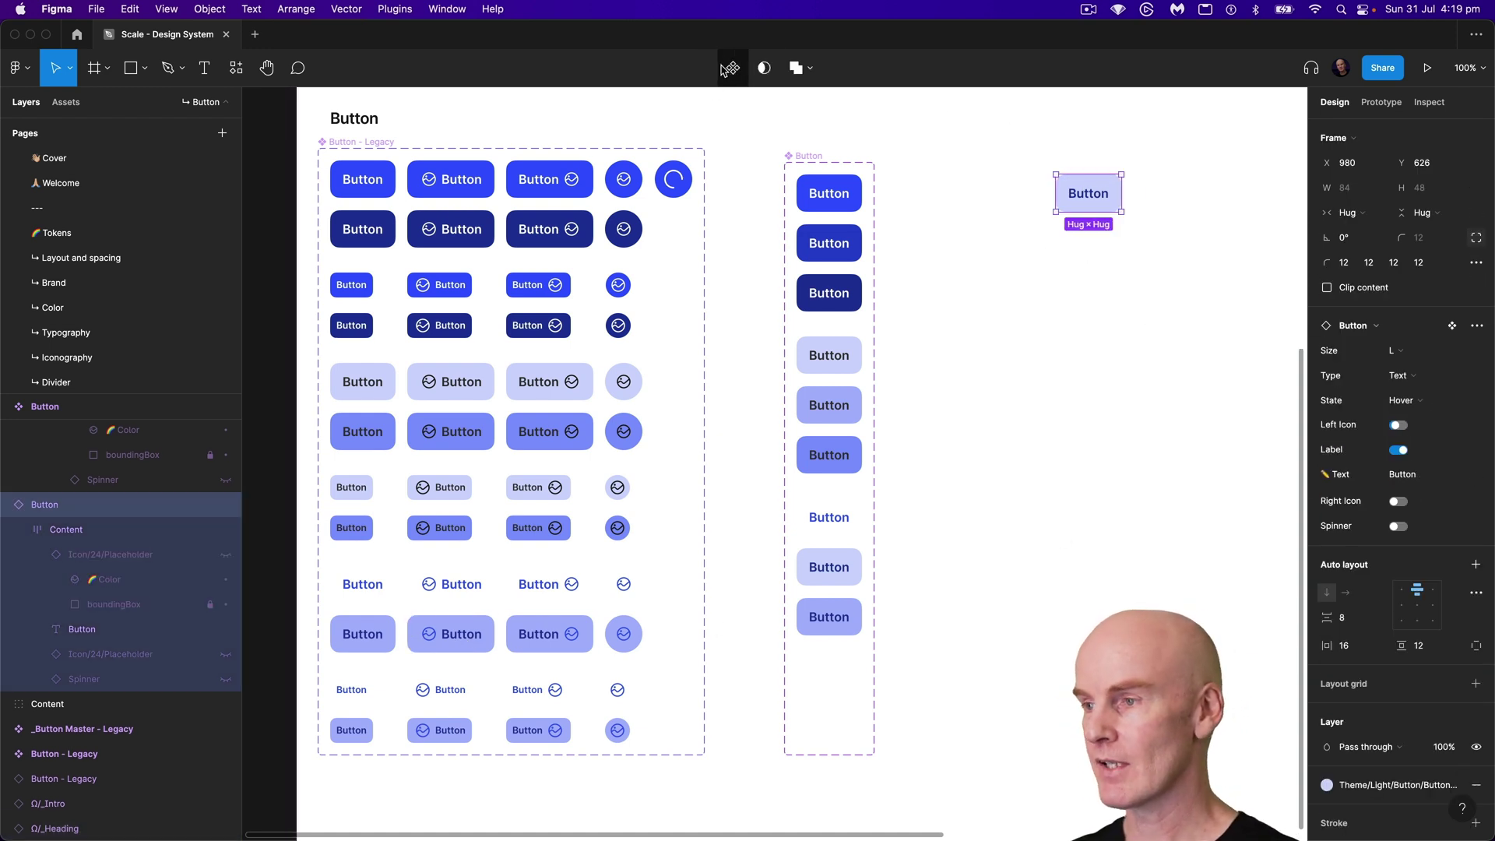
left_click(958, 371)
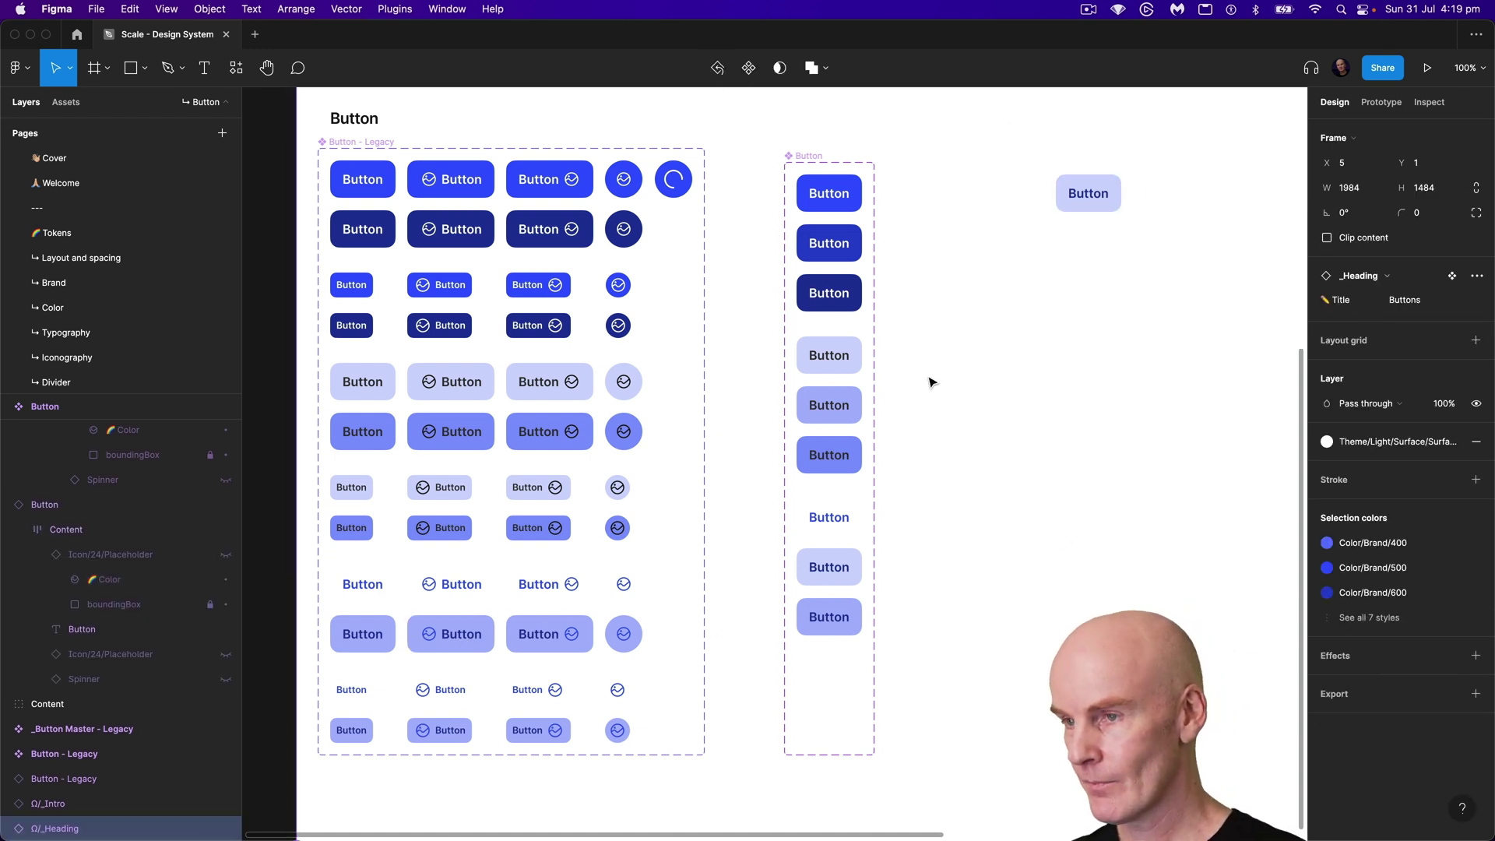
Step: Shorten the Button component set to a height of 624 so it fits its nine variants
left_click(802, 156)
left_click_drag(827, 756, 827, 636)
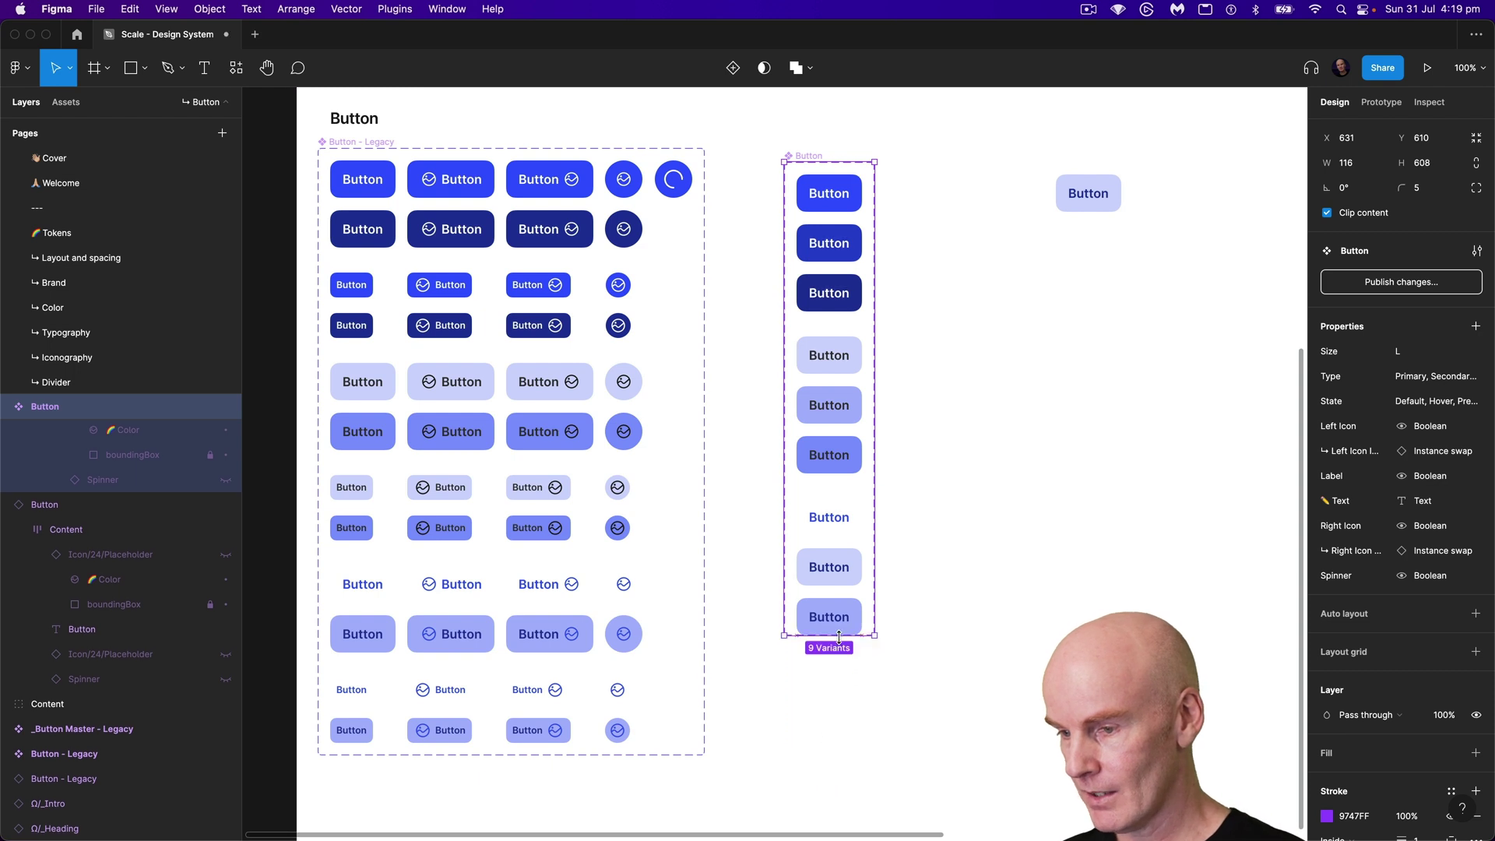
left_click(1438, 163)
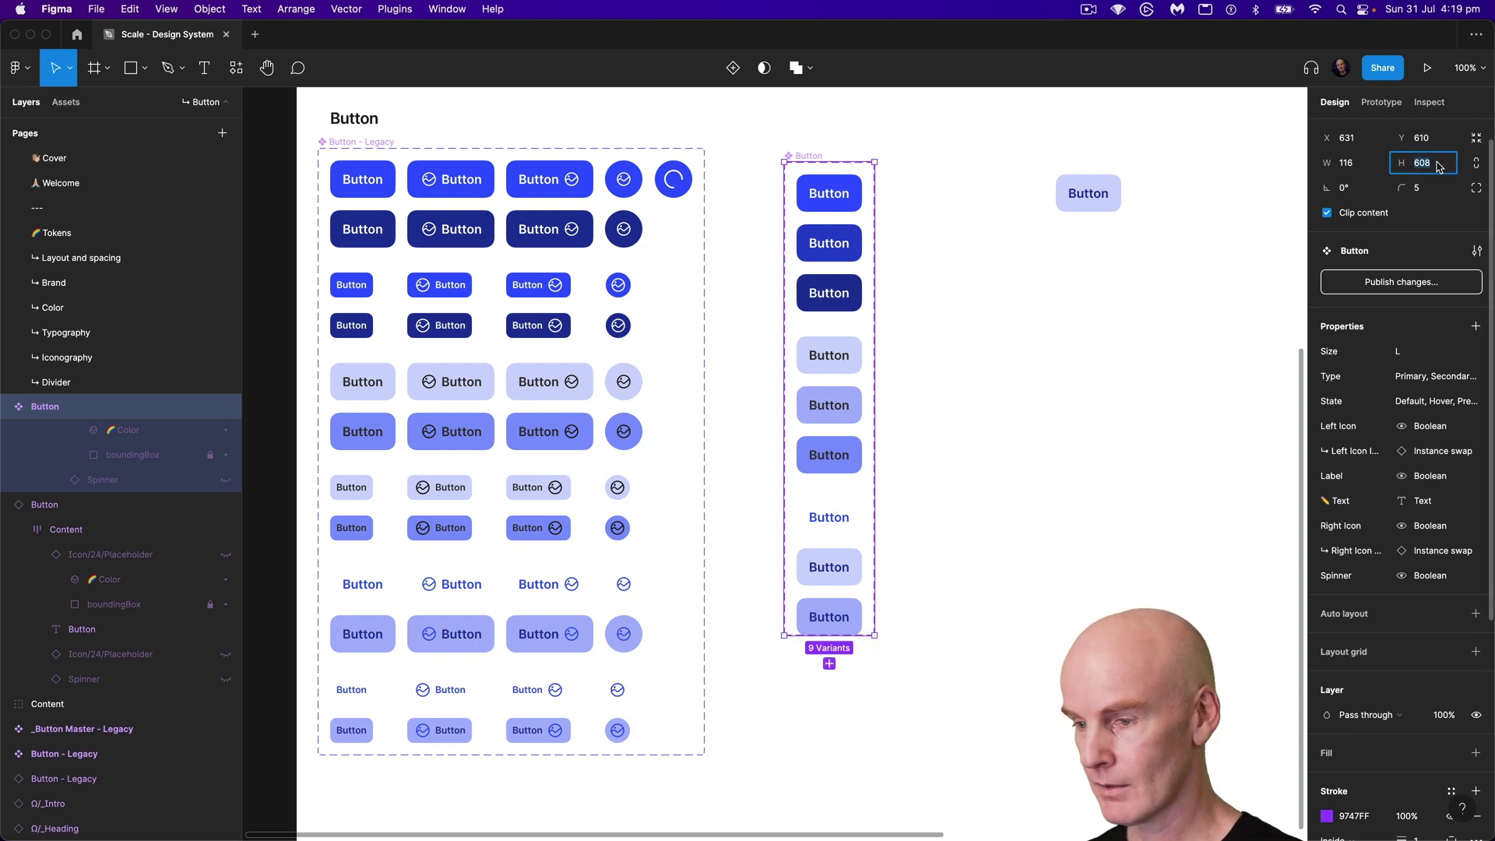
left_click(1078, 430)
Step: Move the Button component set to X 593, Y 592, level with the upper edge of the Button - Legacy set
left_click_drag(808, 158, 769, 144)
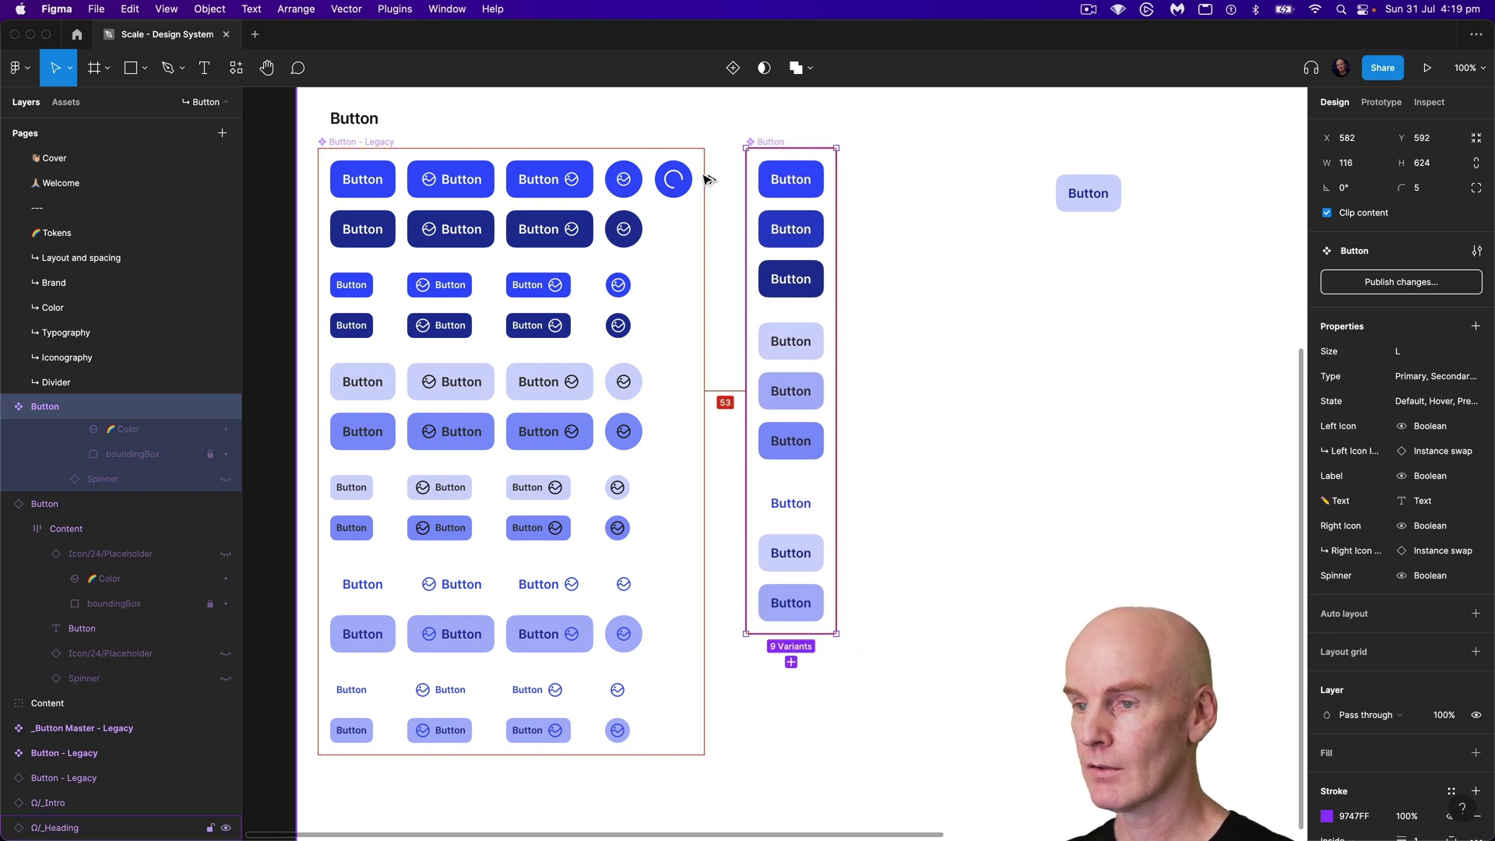
key("shift+Right")
key("Right")
key("Right")
key("Right")
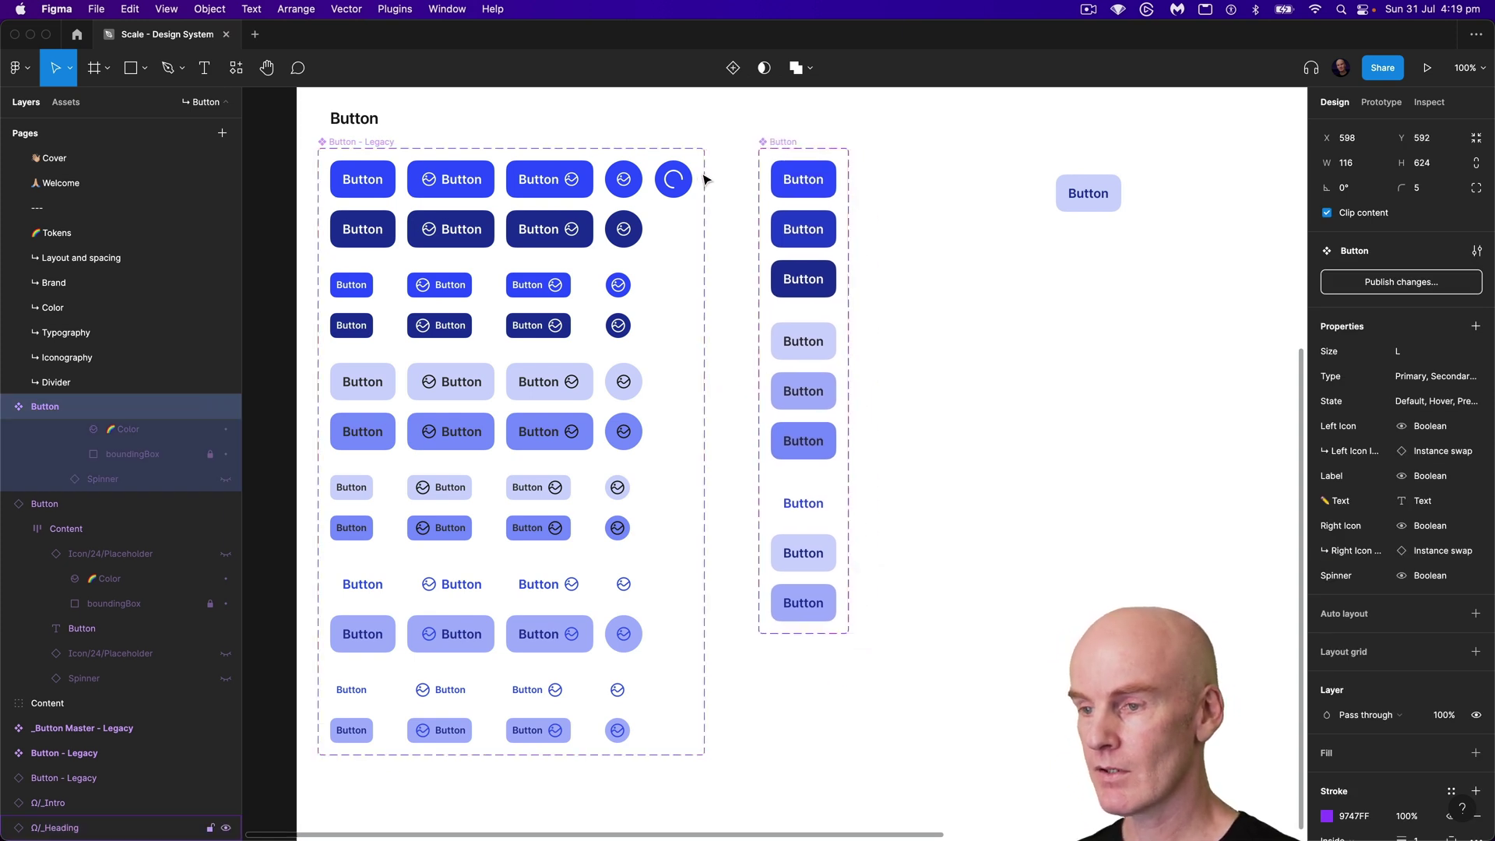
key("Left")
key("Left")
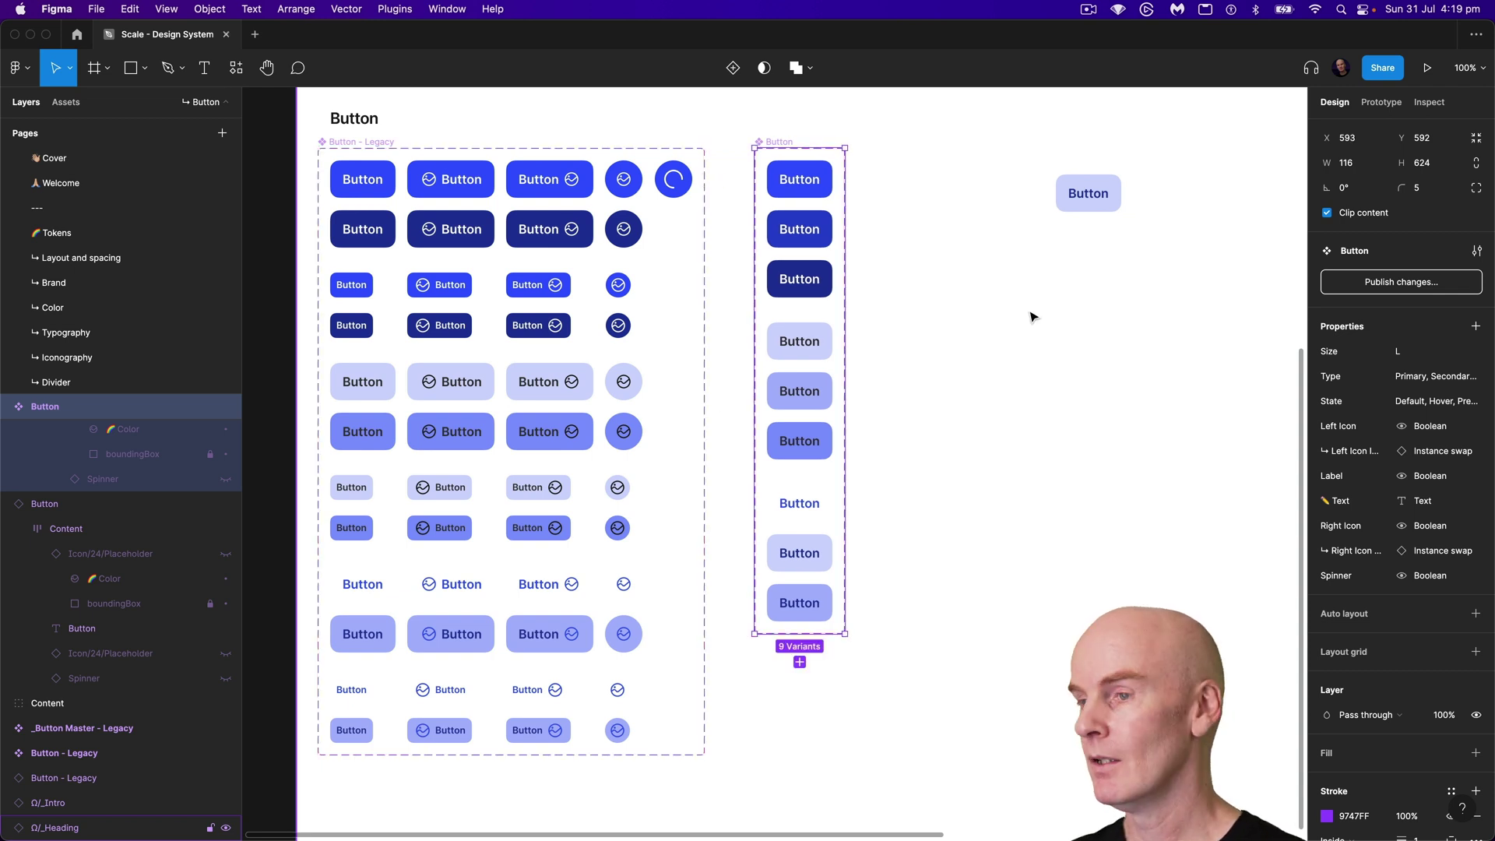
Step: Move the standalone Button instance to X 913, Y 608, nearer to the Button component set
scroll(931, 324, "right", 5)
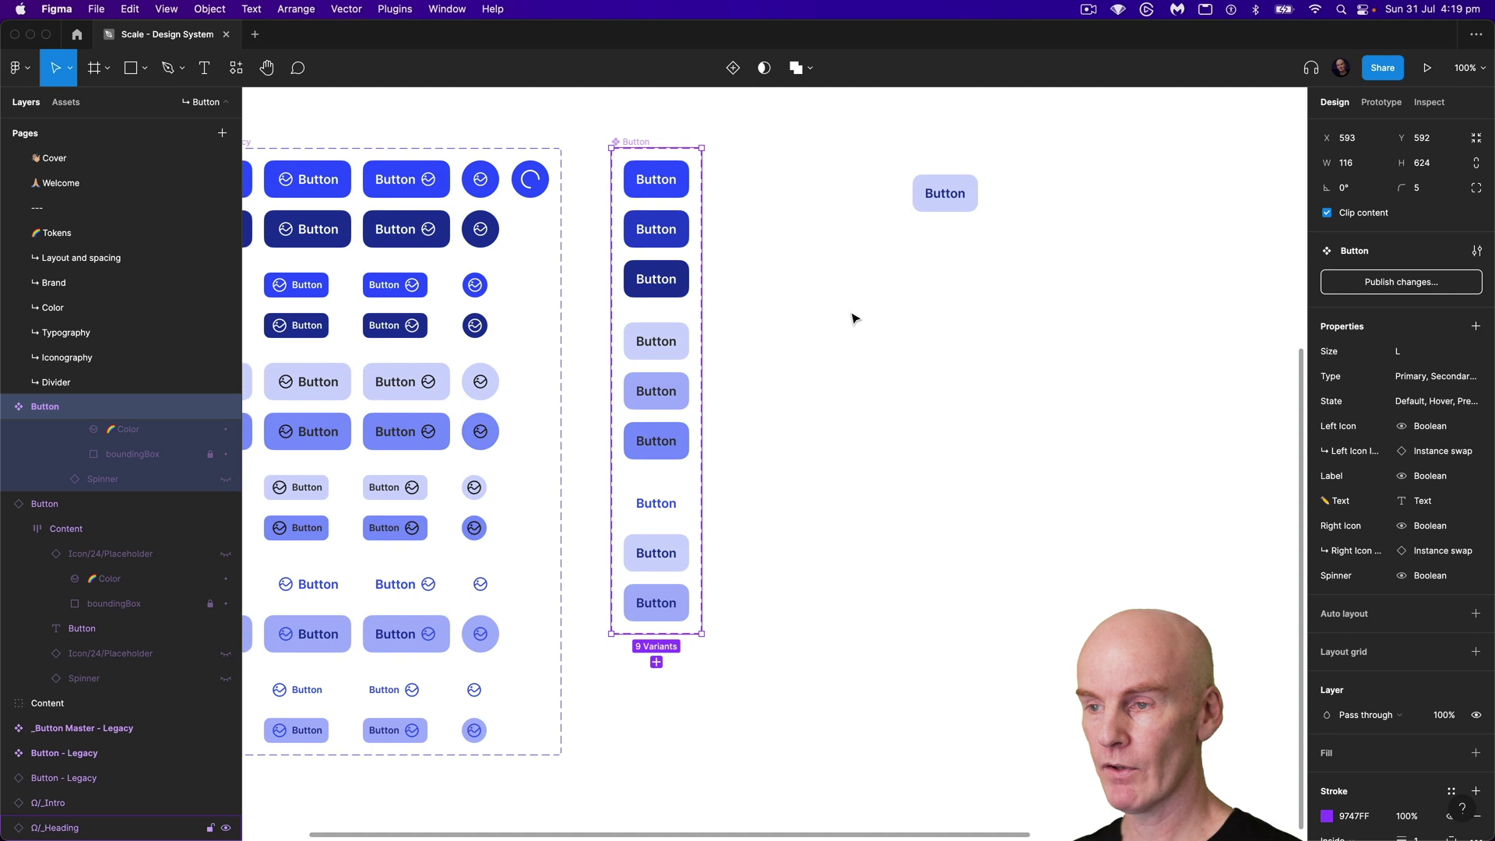
left_click(944, 193)
scroll(946, 311, "up", 3)
left_click_drag(945, 297, 884, 266)
scroll(857, 203, "left", 5)
scroll(856, 202, "down", 1)
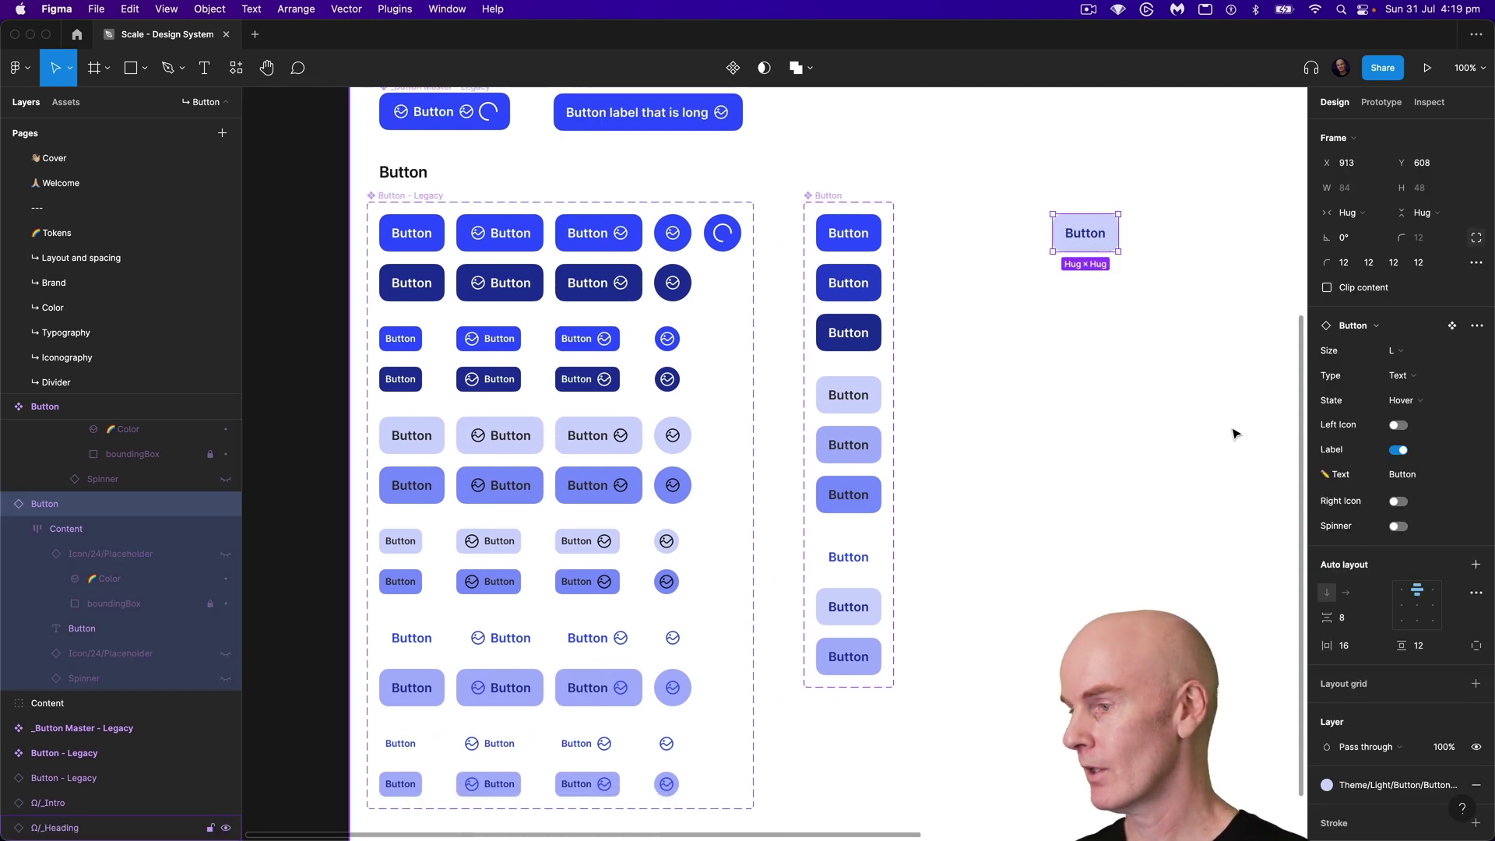
Step: Check the instance's Size options, and set its Type to Primary and State to Default
left_click(1410, 356)
left_click(1421, 352)
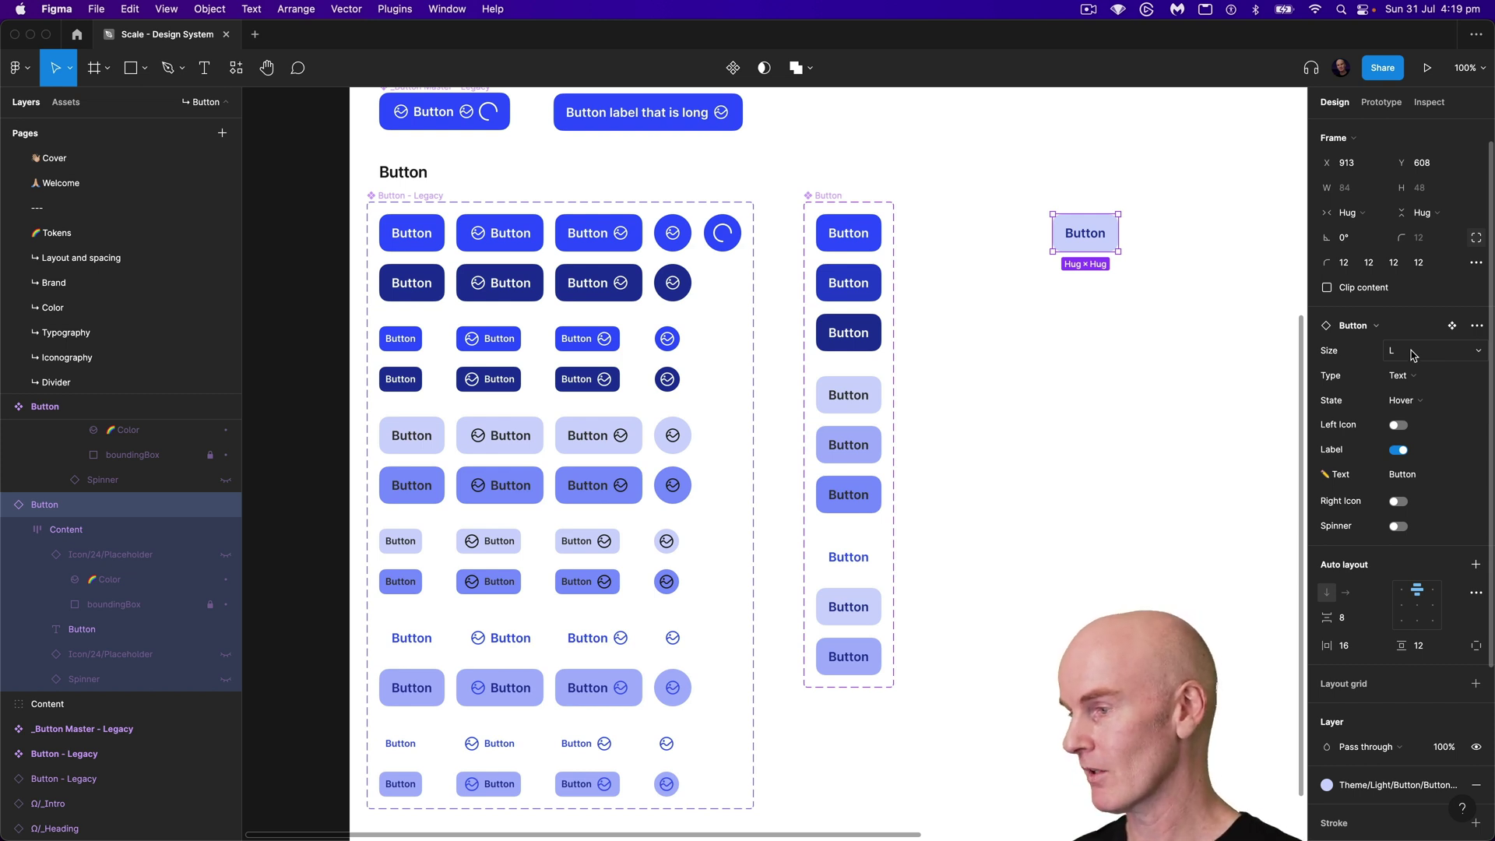
left_click(1429, 377)
left_click(1437, 344)
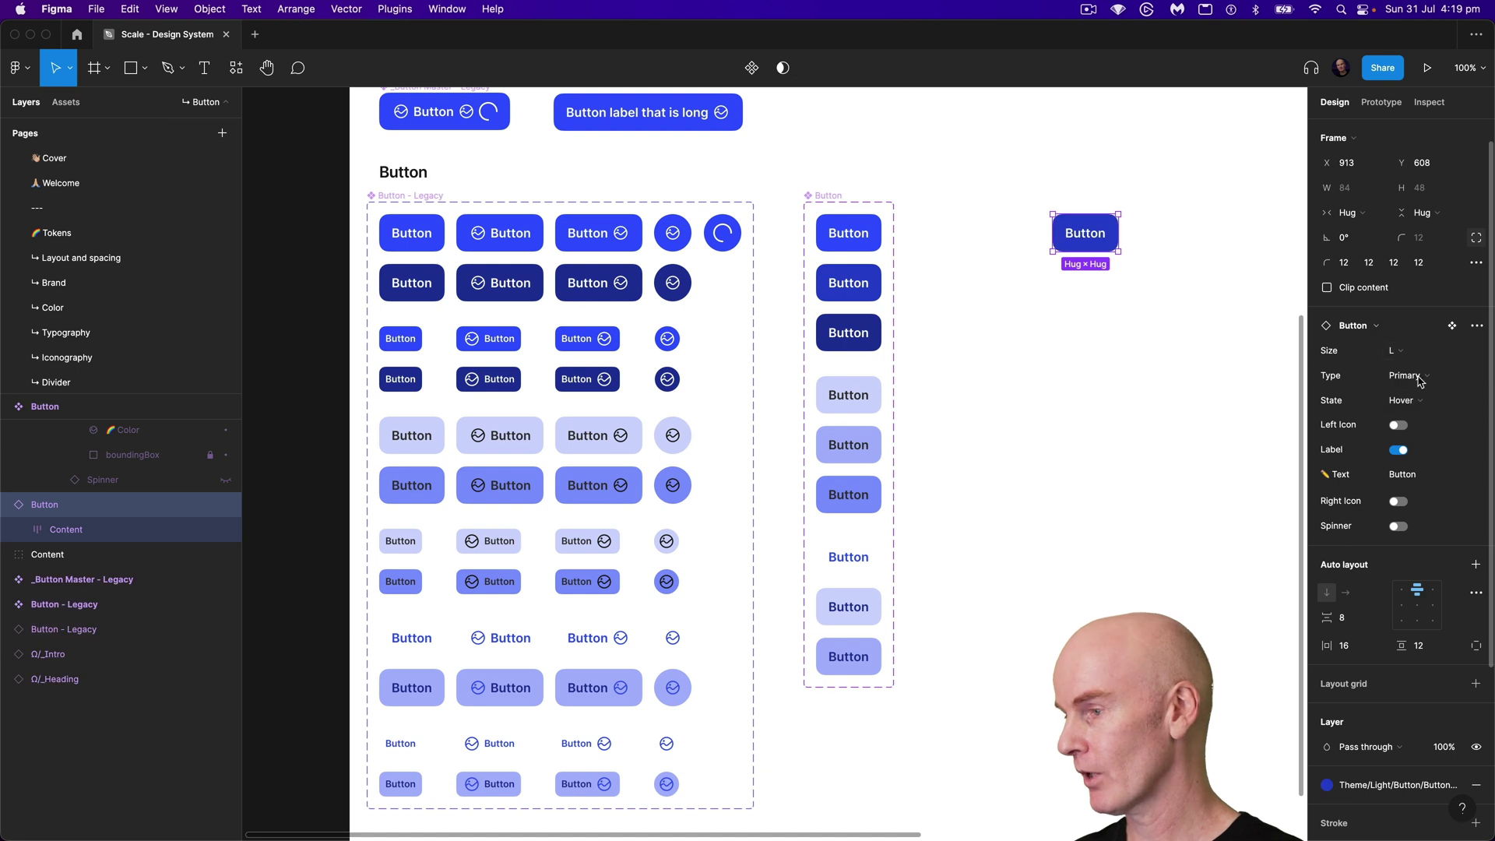
left_click(1403, 400)
left_click(1408, 381)
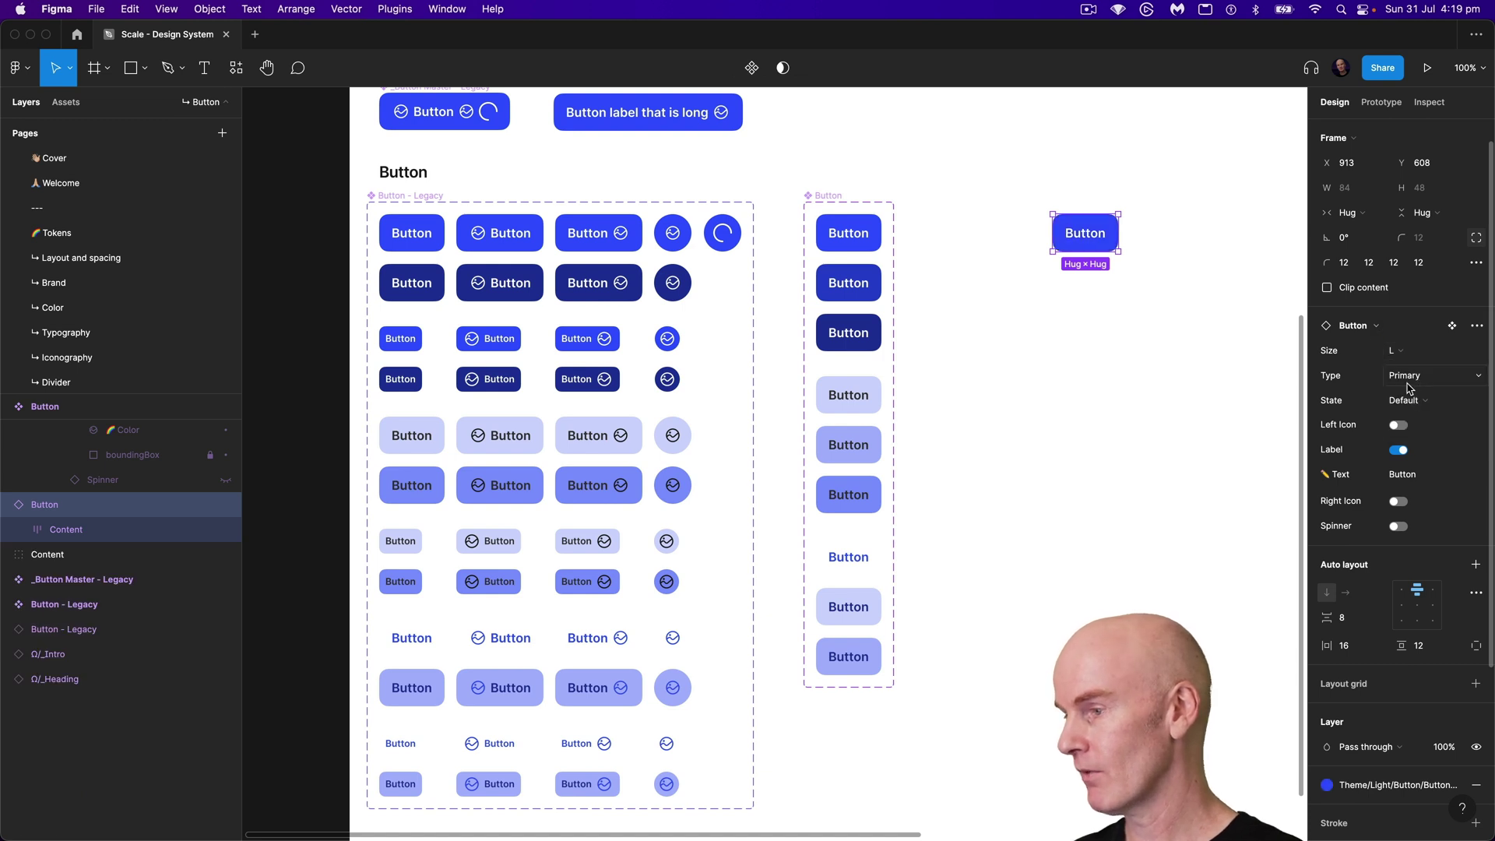
Step: Test the instance's Left Icon, Label, Right Icon and Spinner properties by switching each one and restoring it
left_click(1399, 426)
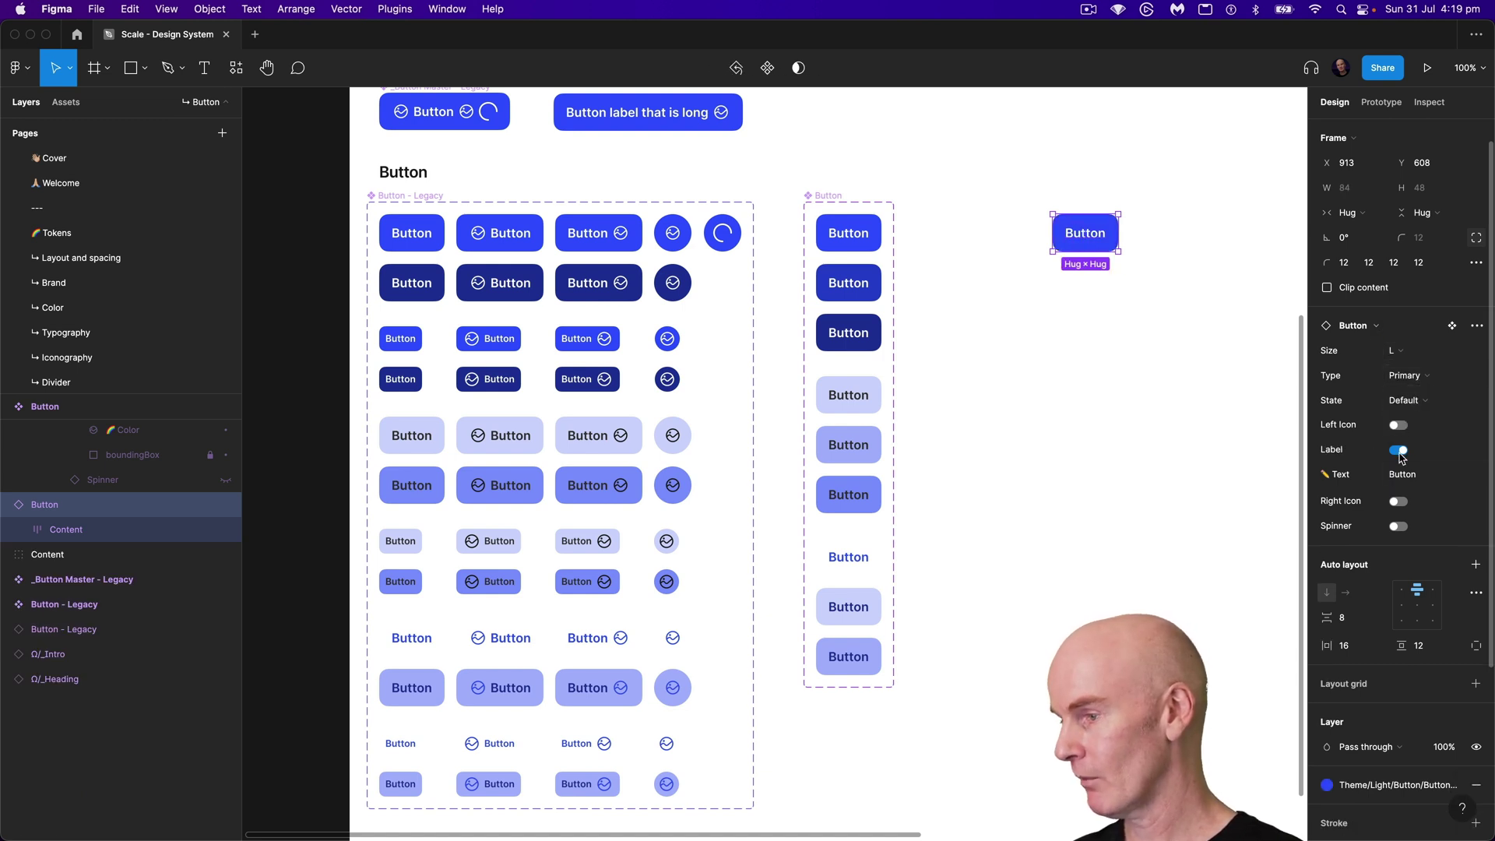
left_click(1400, 452)
left_click(1400, 452)
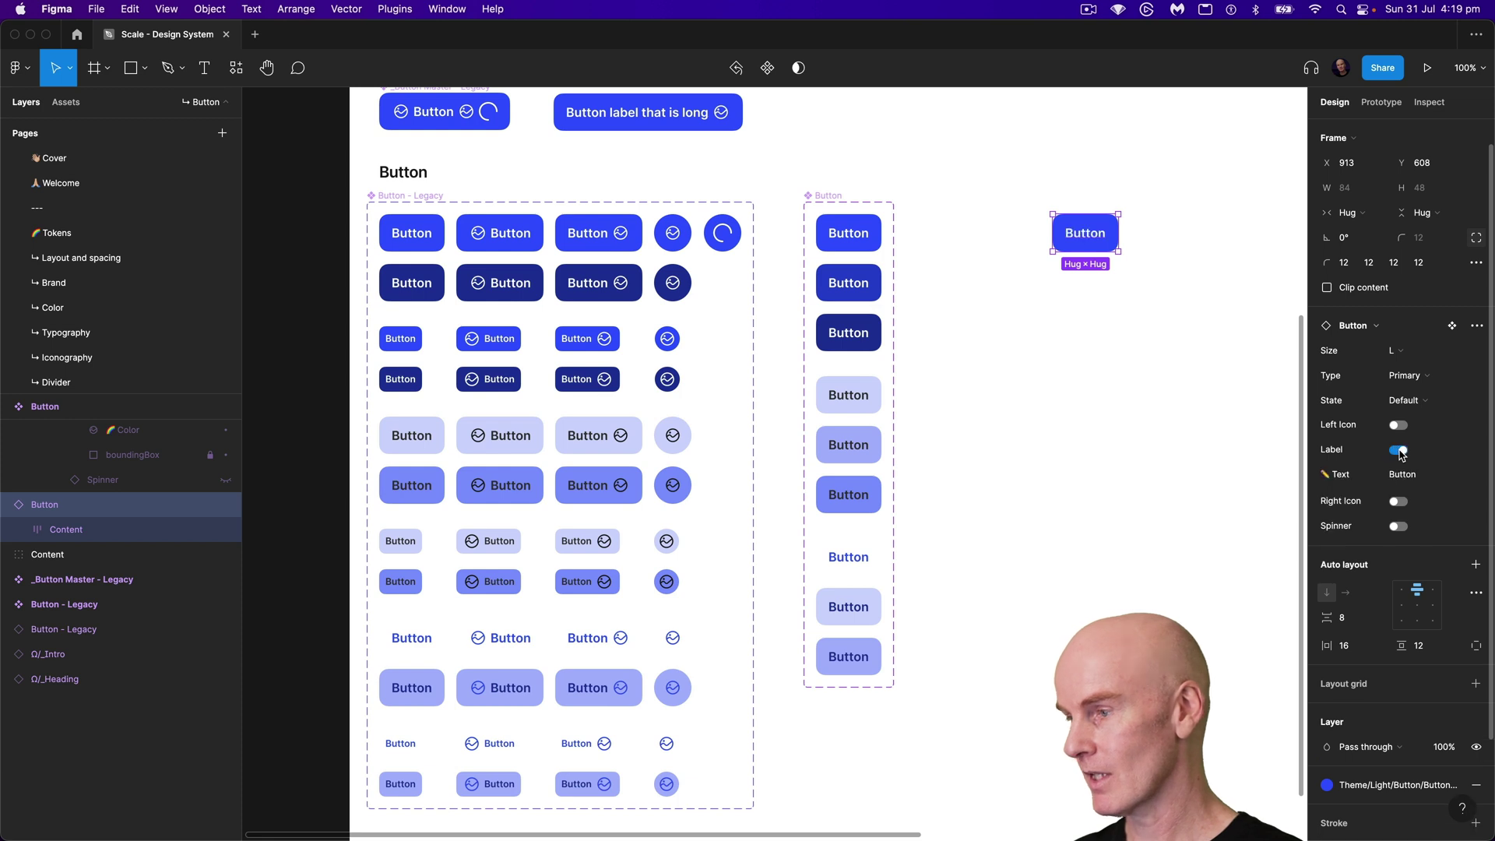
left_click(1398, 501)
left_click(1398, 501)
left_click(1398, 526)
left_click(1399, 527)
left_click(1166, 325)
left_click(1094, 227)
left_click(1008, 334)
Step: Widen the Button component set to about 270 to make room for a second column of variants
left_click(830, 196)
left_click_drag(894, 221, 1013, 222)
left_click(880, 722)
Step: Duplicate all nine L variants into a second column at X 132 inside the Button component set
left_click_drag(948, 759, 777, 212)
key("alt")
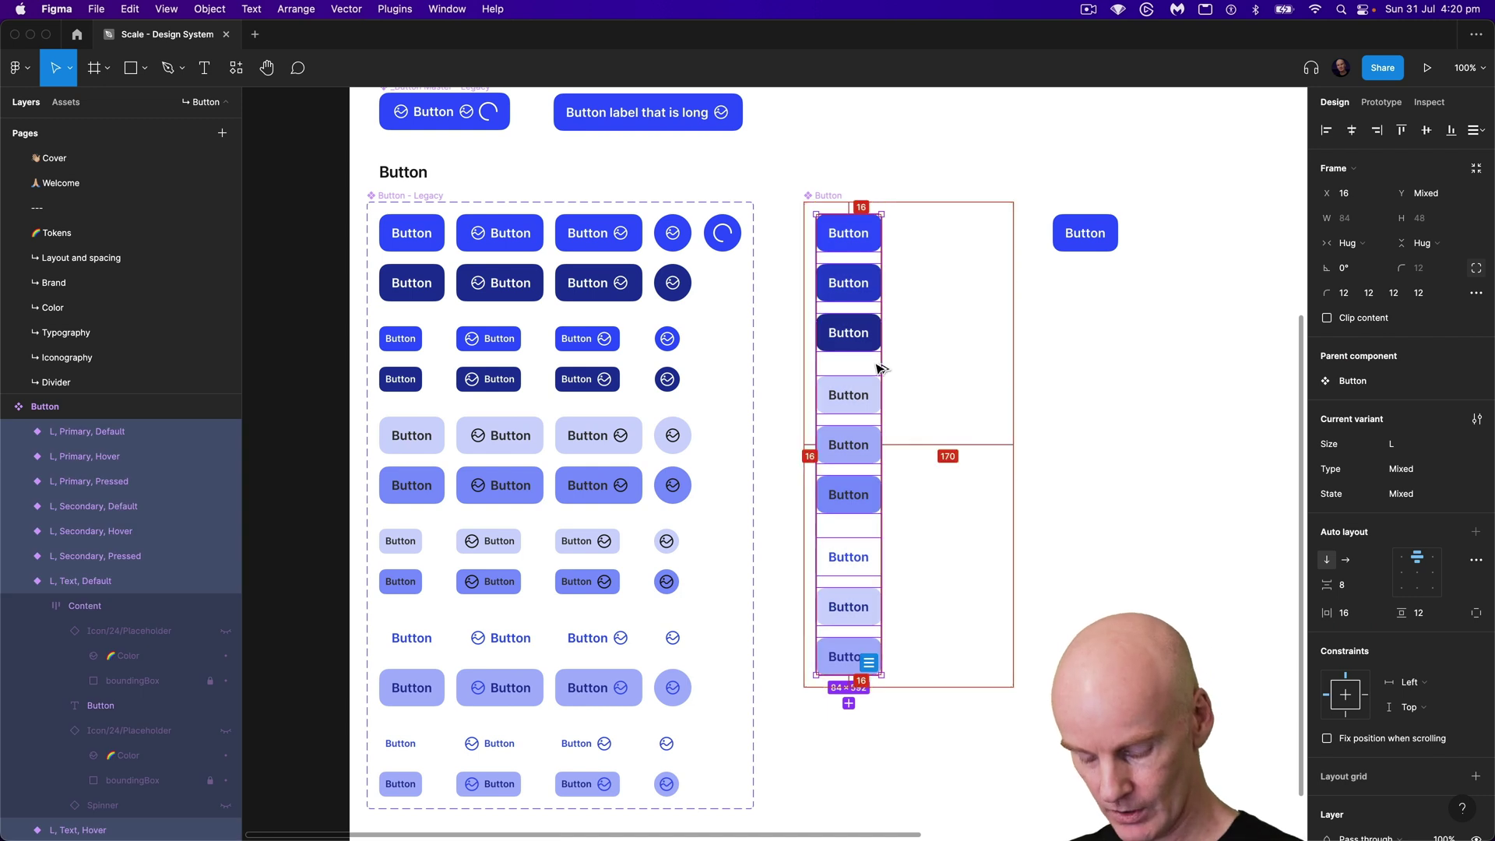
left_click_drag(861, 337, 941, 343)
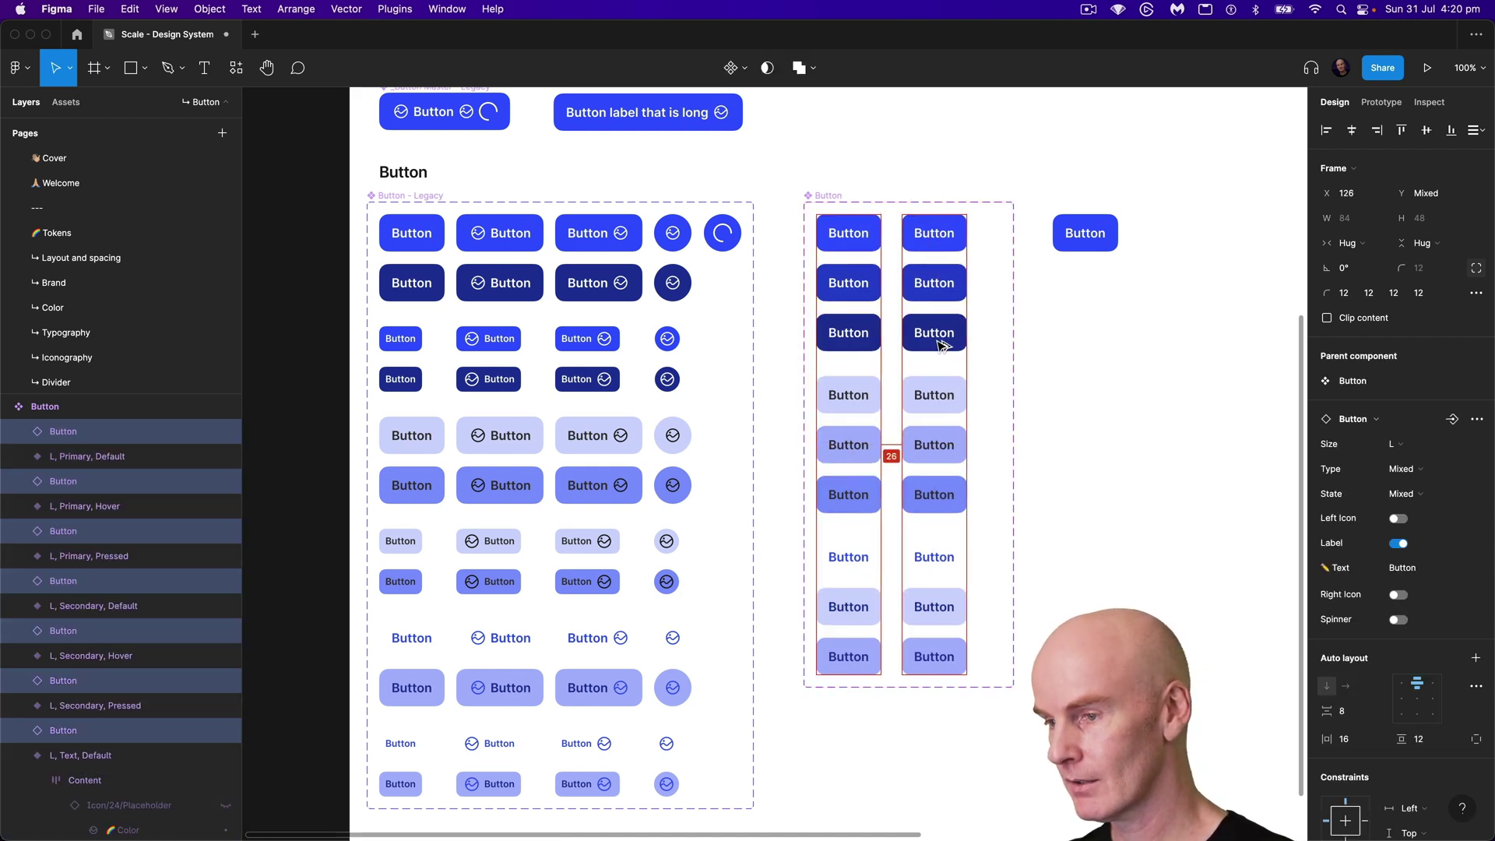
scroll(81, 610, "down", 5)
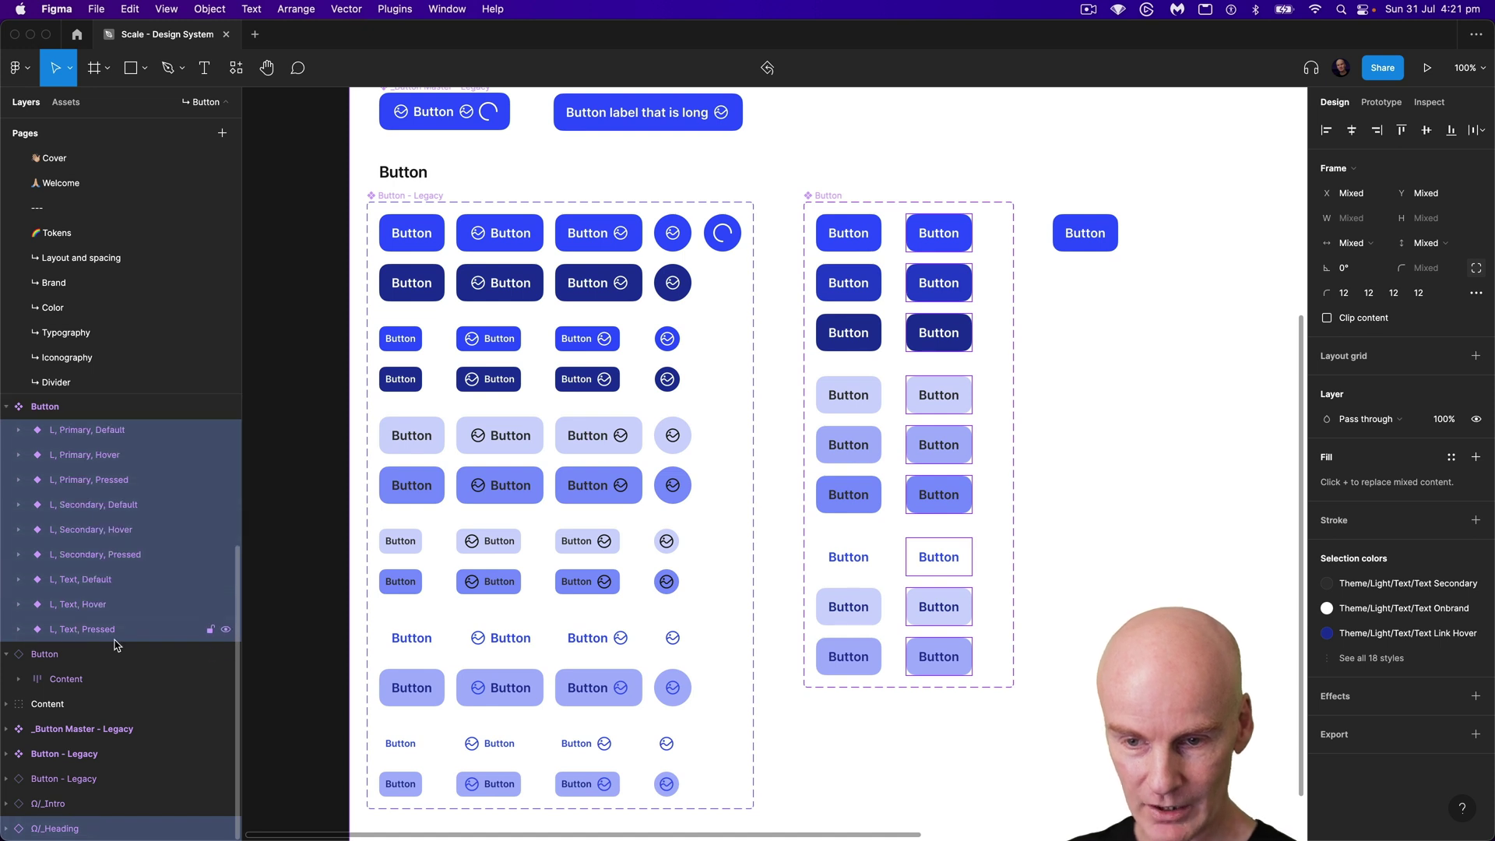
Step: Select the nine duplicated variants and assign them a new Size value of S
left_click_drag(980, 736, 903, 191)
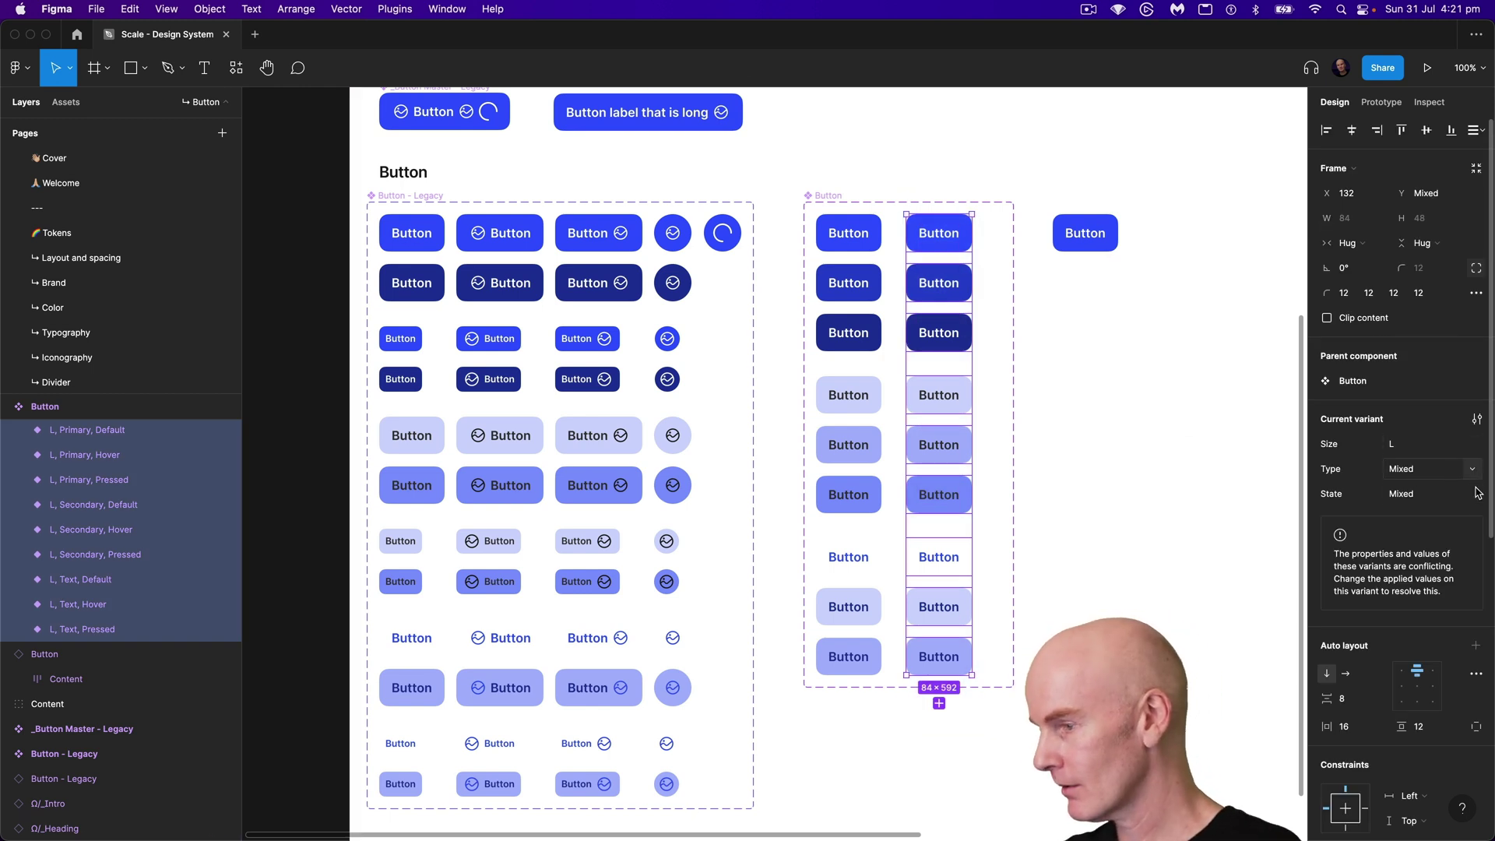
left_click(1473, 450)
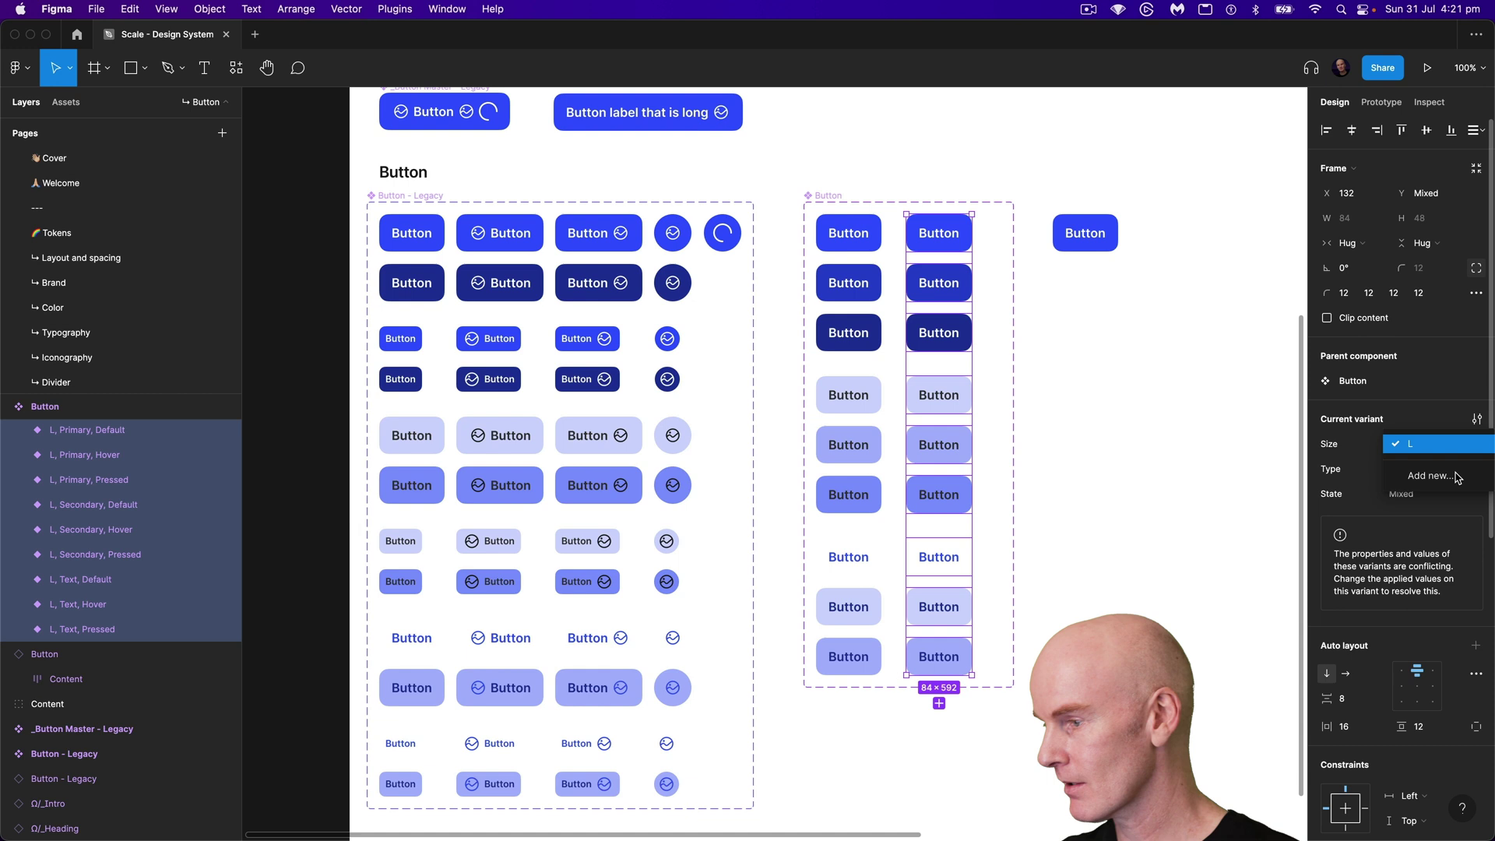
left_click(1455, 477)
type("S")
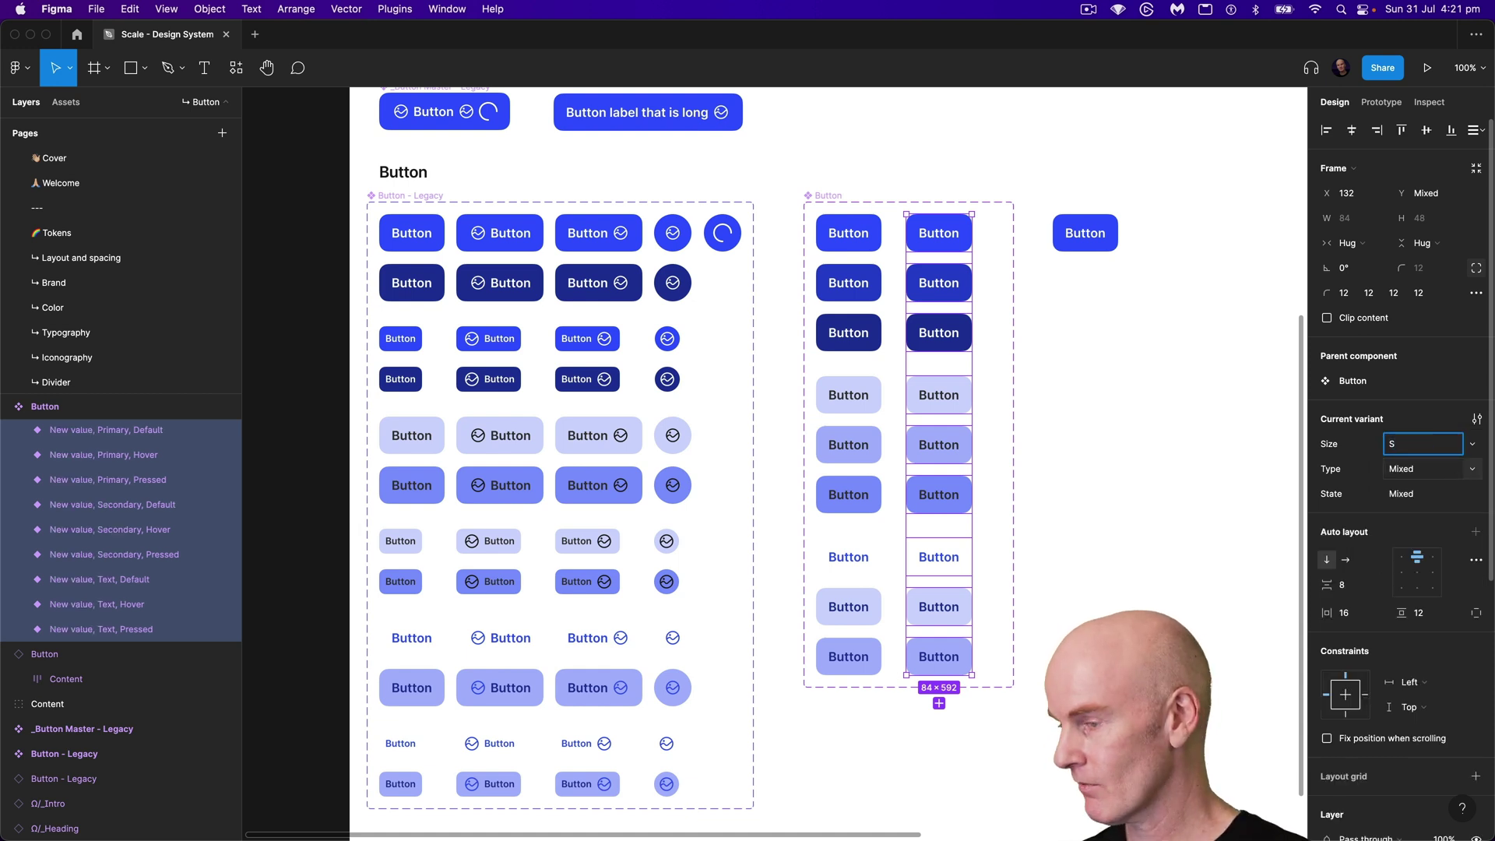
key("Return")
Step: Set the S variants' auto layout padding to 8 horizontally and 4 vertically
left_click(1359, 615)
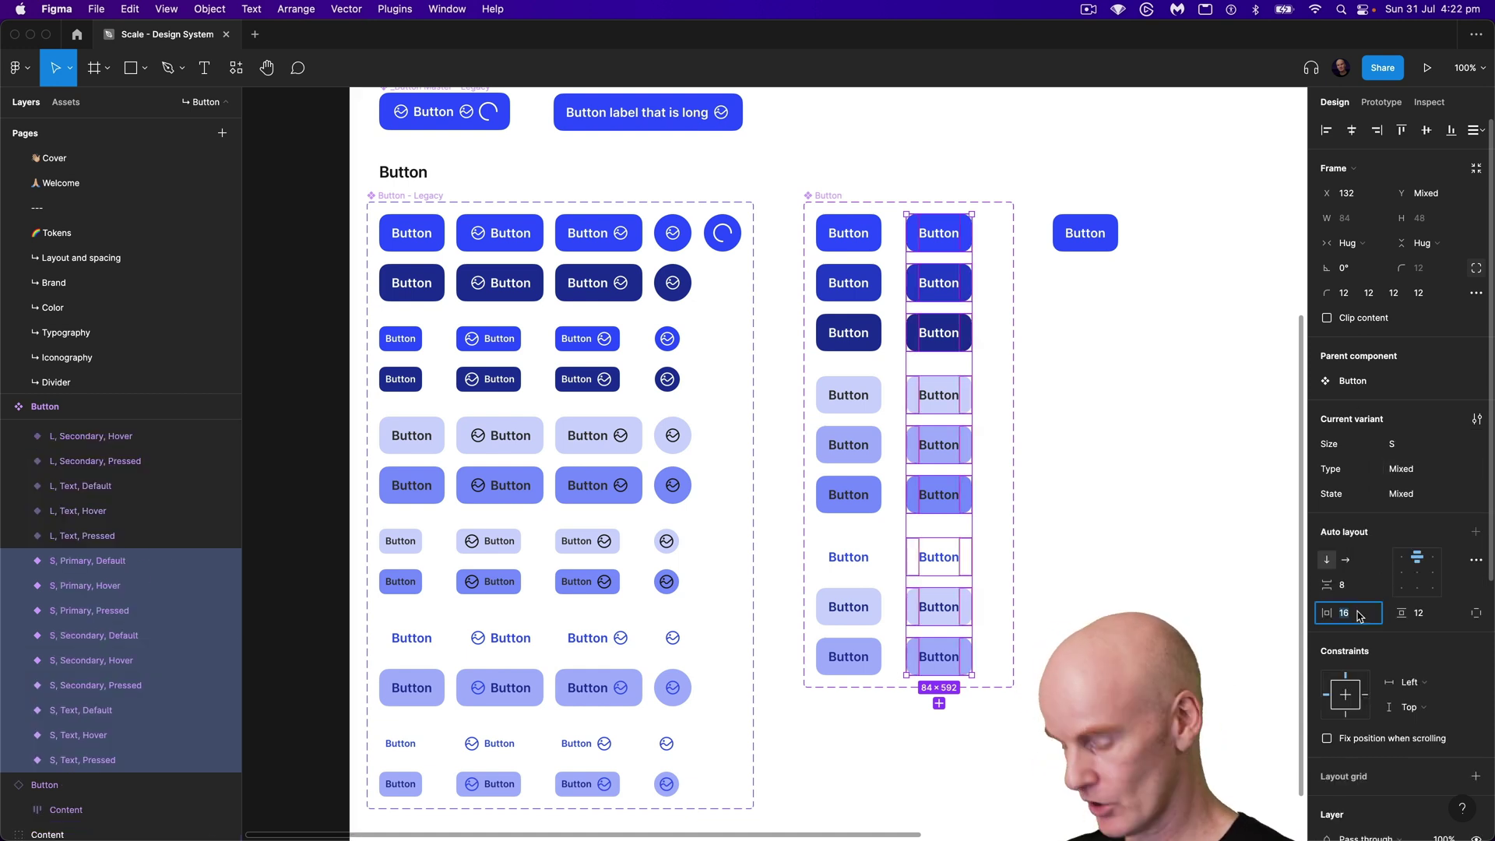
type("8")
key("Tab")
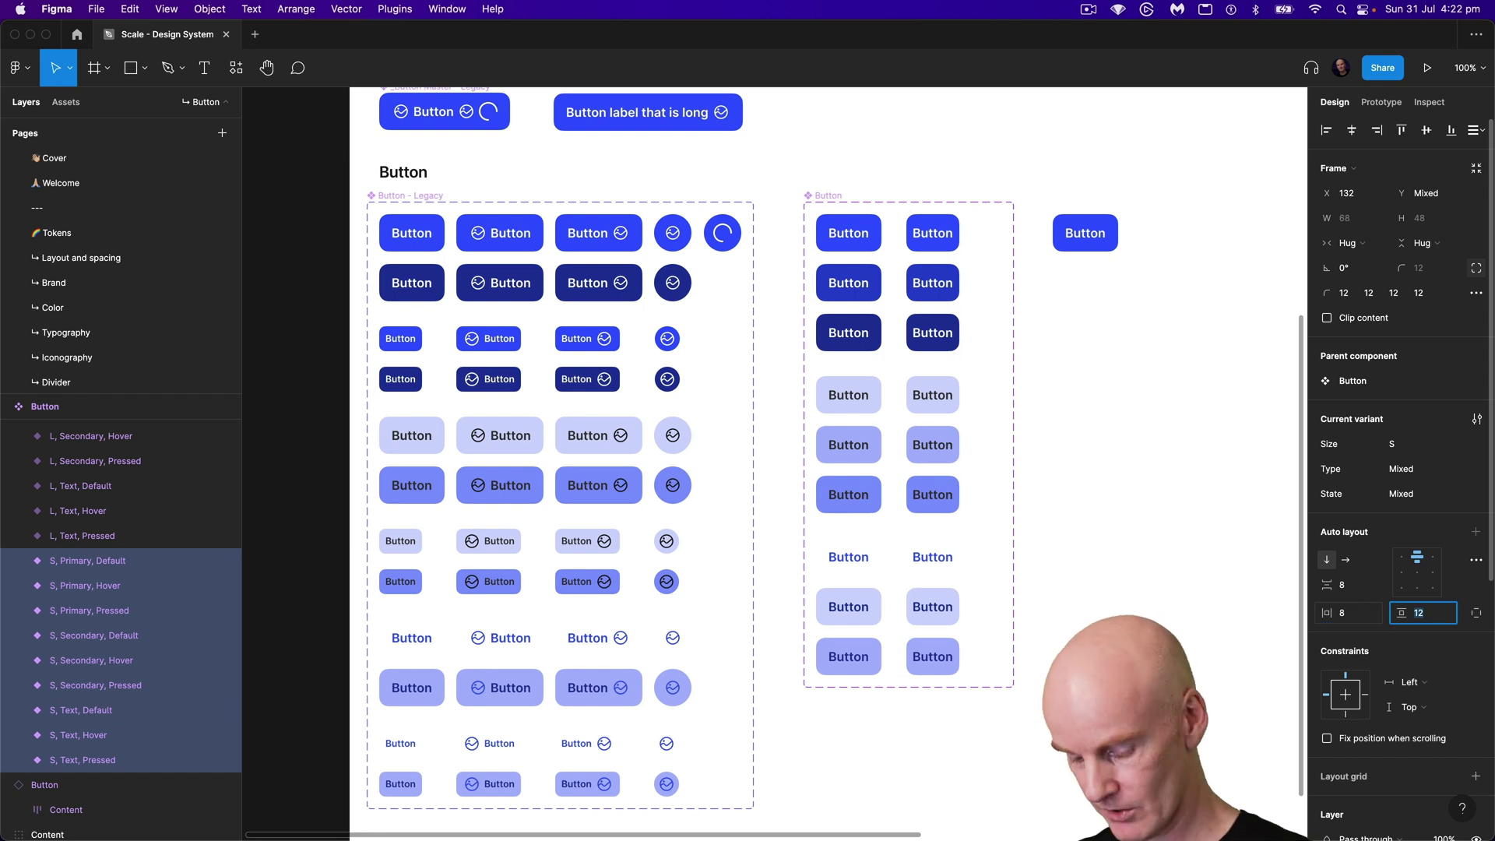
type("4")
key("Return")
Step: Apply the Label 2 text style to the label of the S, Primary, Default variant
double_click(932, 227)
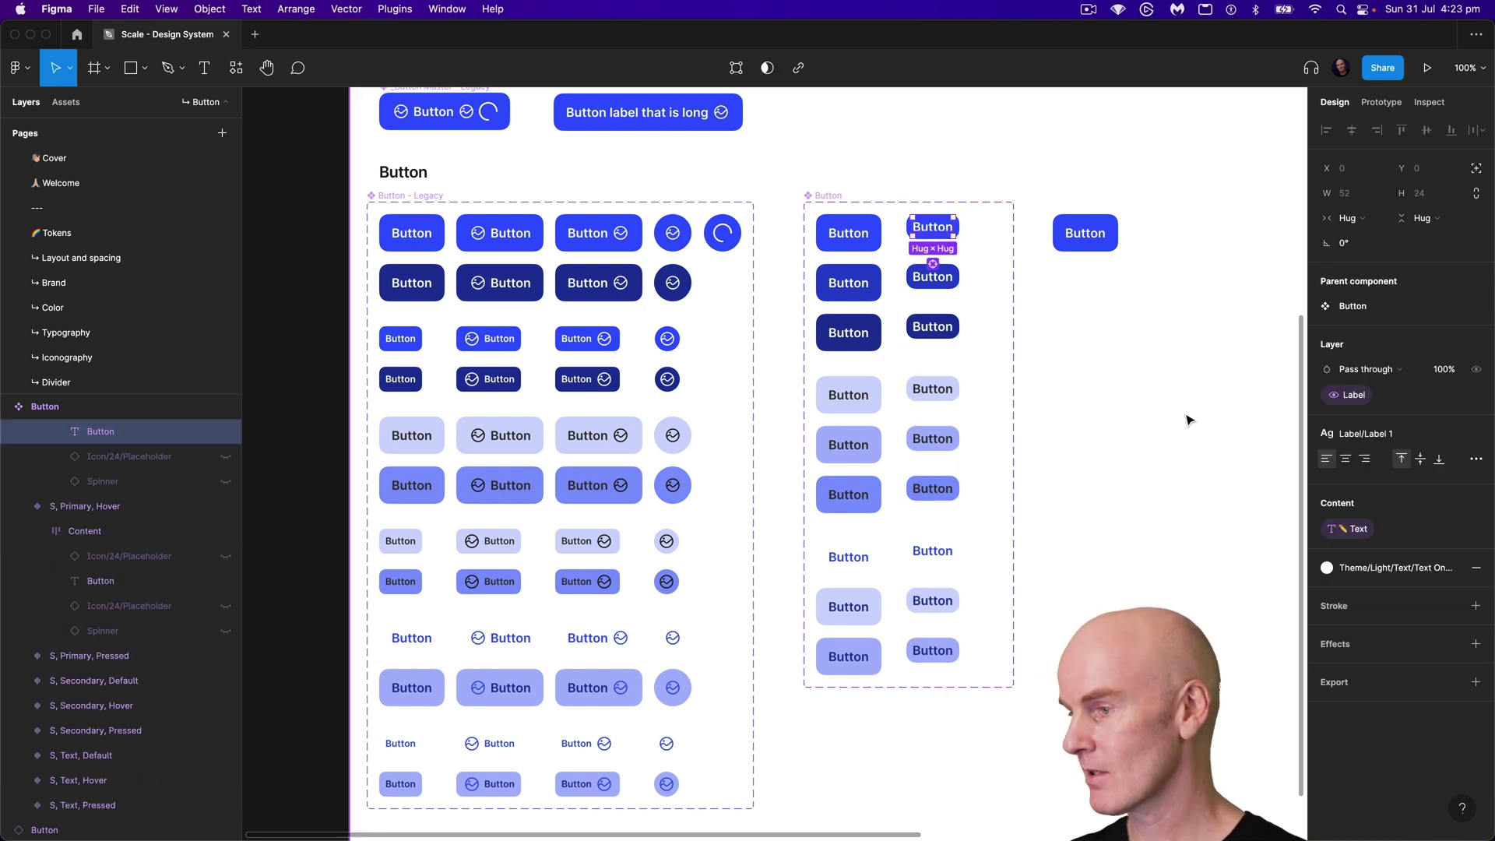
left_click(1372, 434)
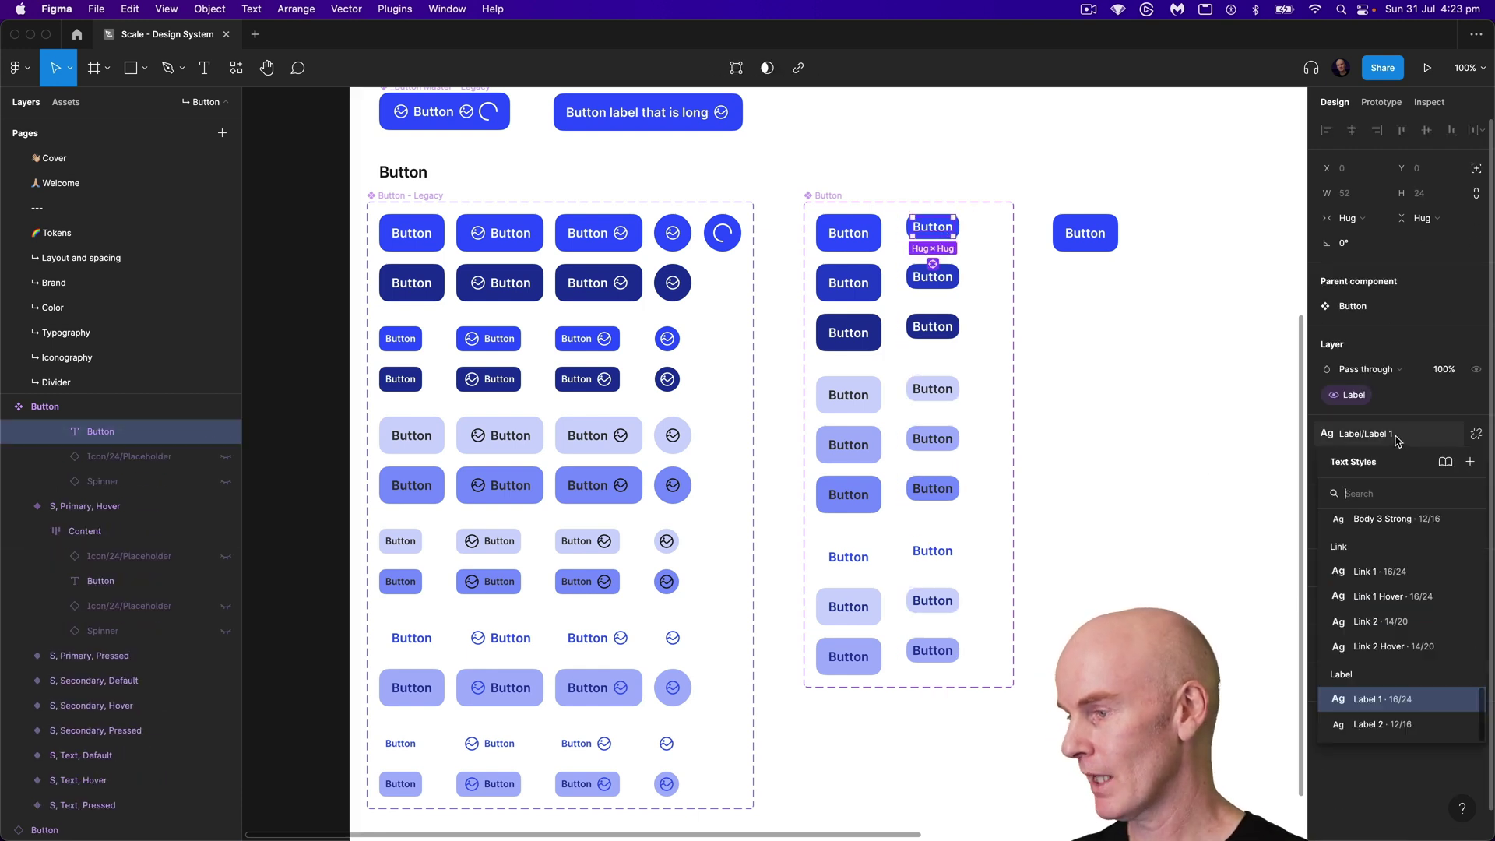
left_click(1371, 724)
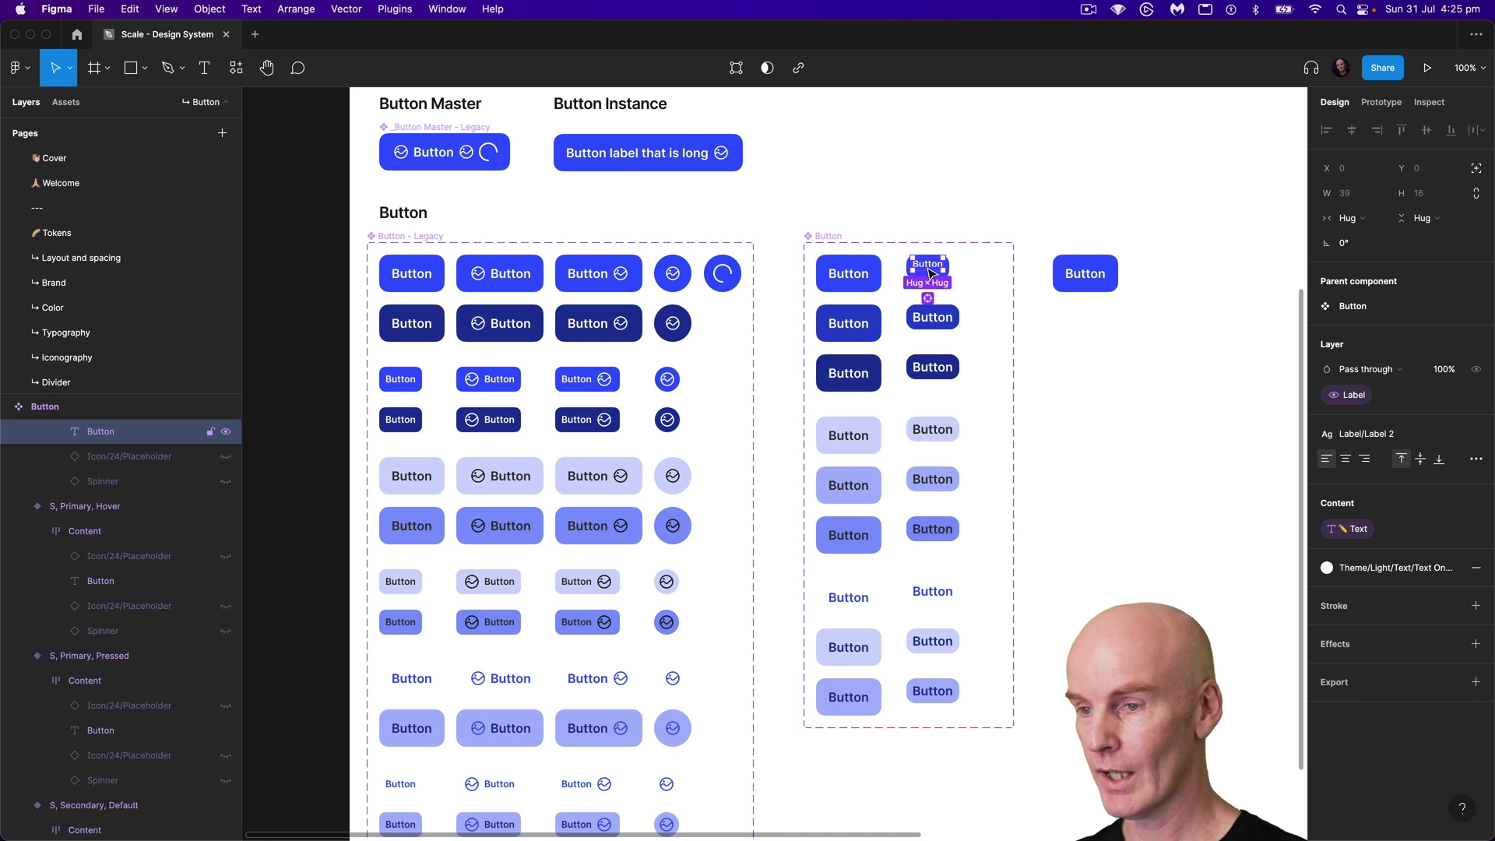
scroll(94, 483, "up", 3)
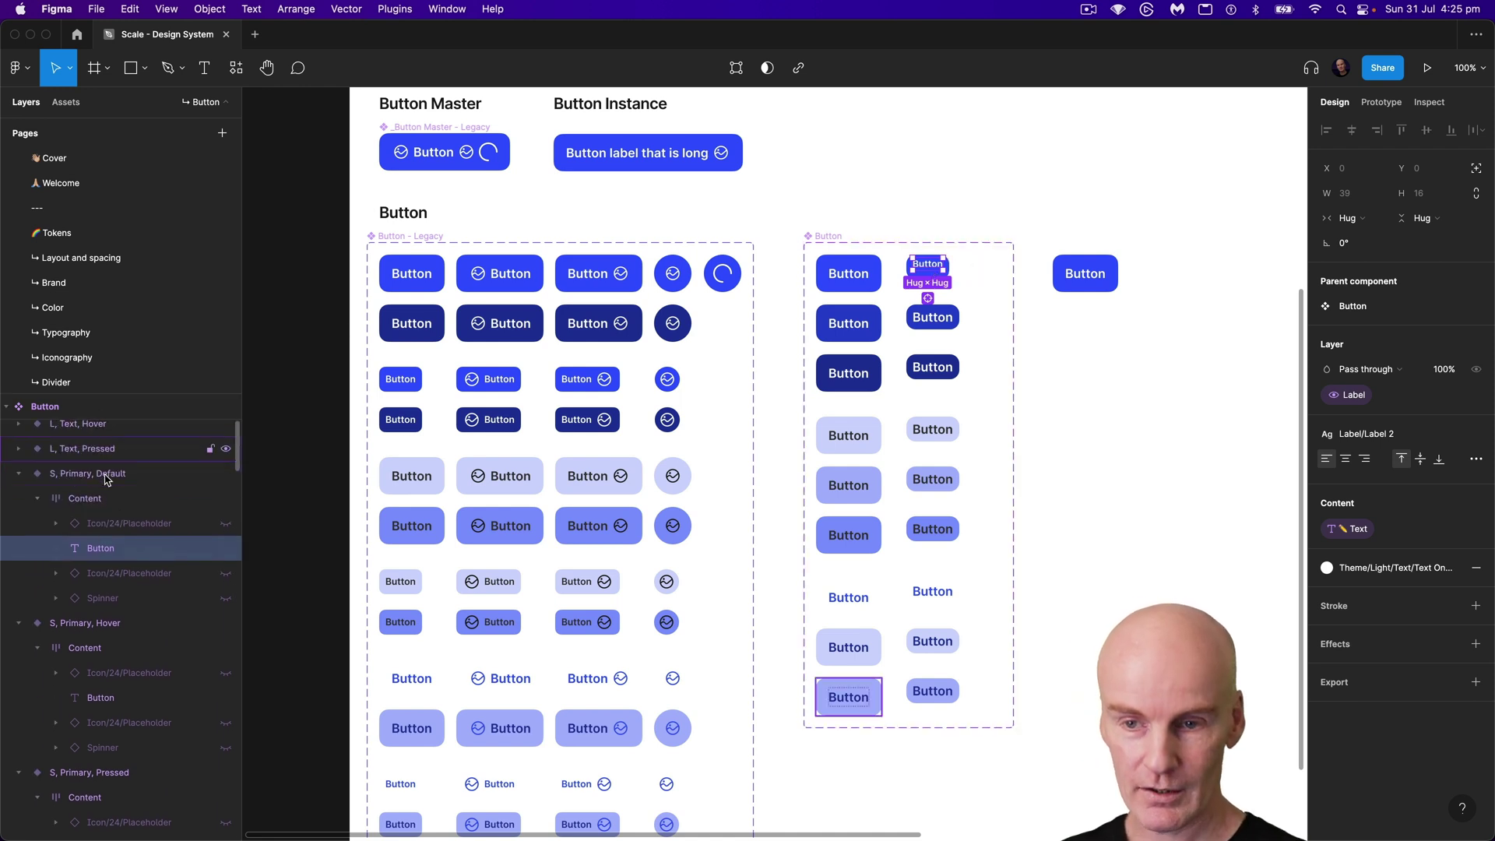
Step: Align the contents of the Content frames to left centre in all Button variants
left_click(91, 503)
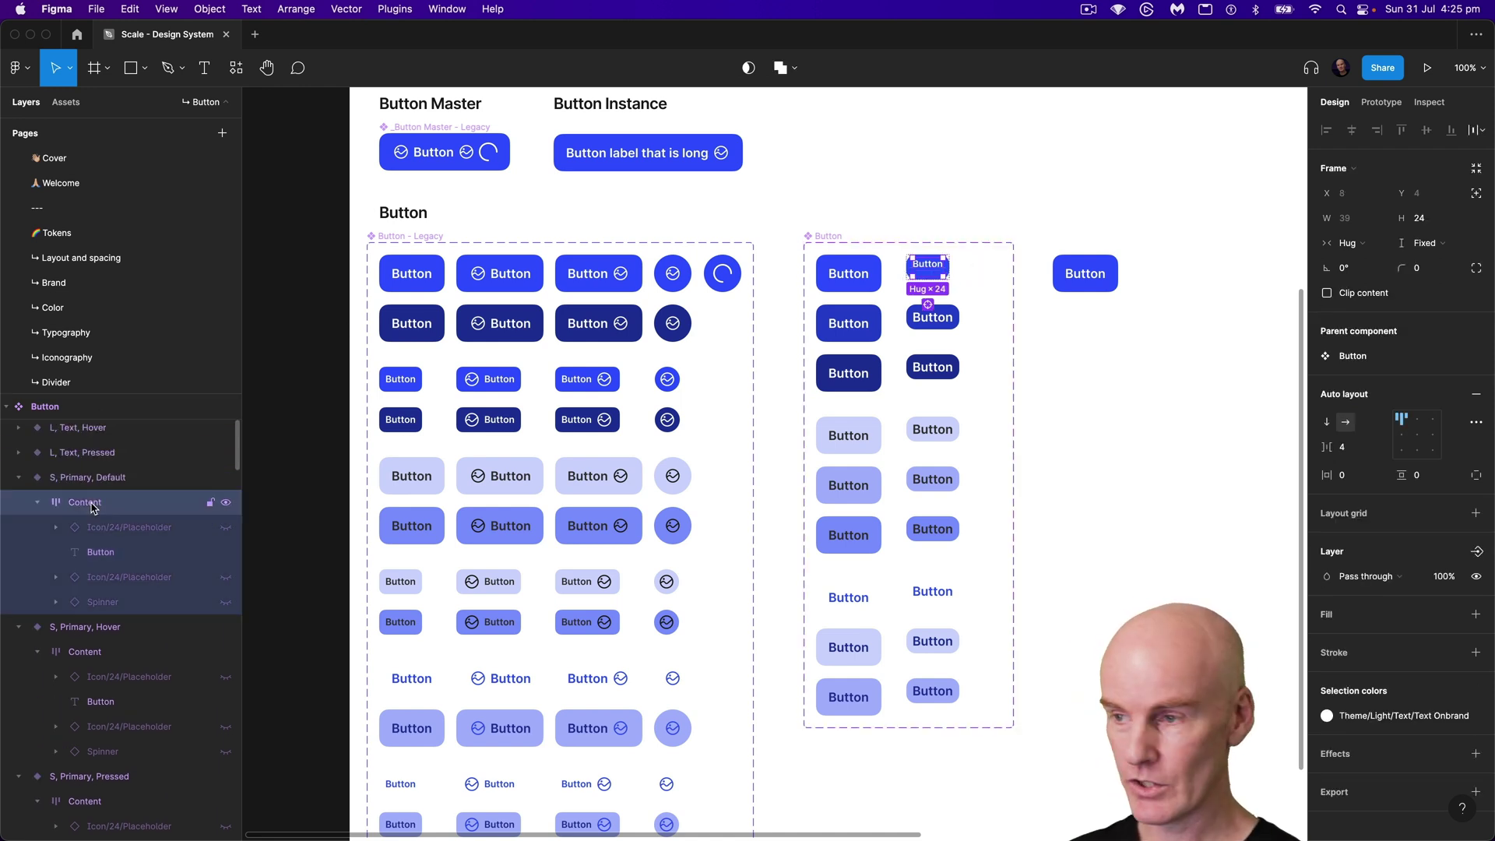
key("super+alt+a")
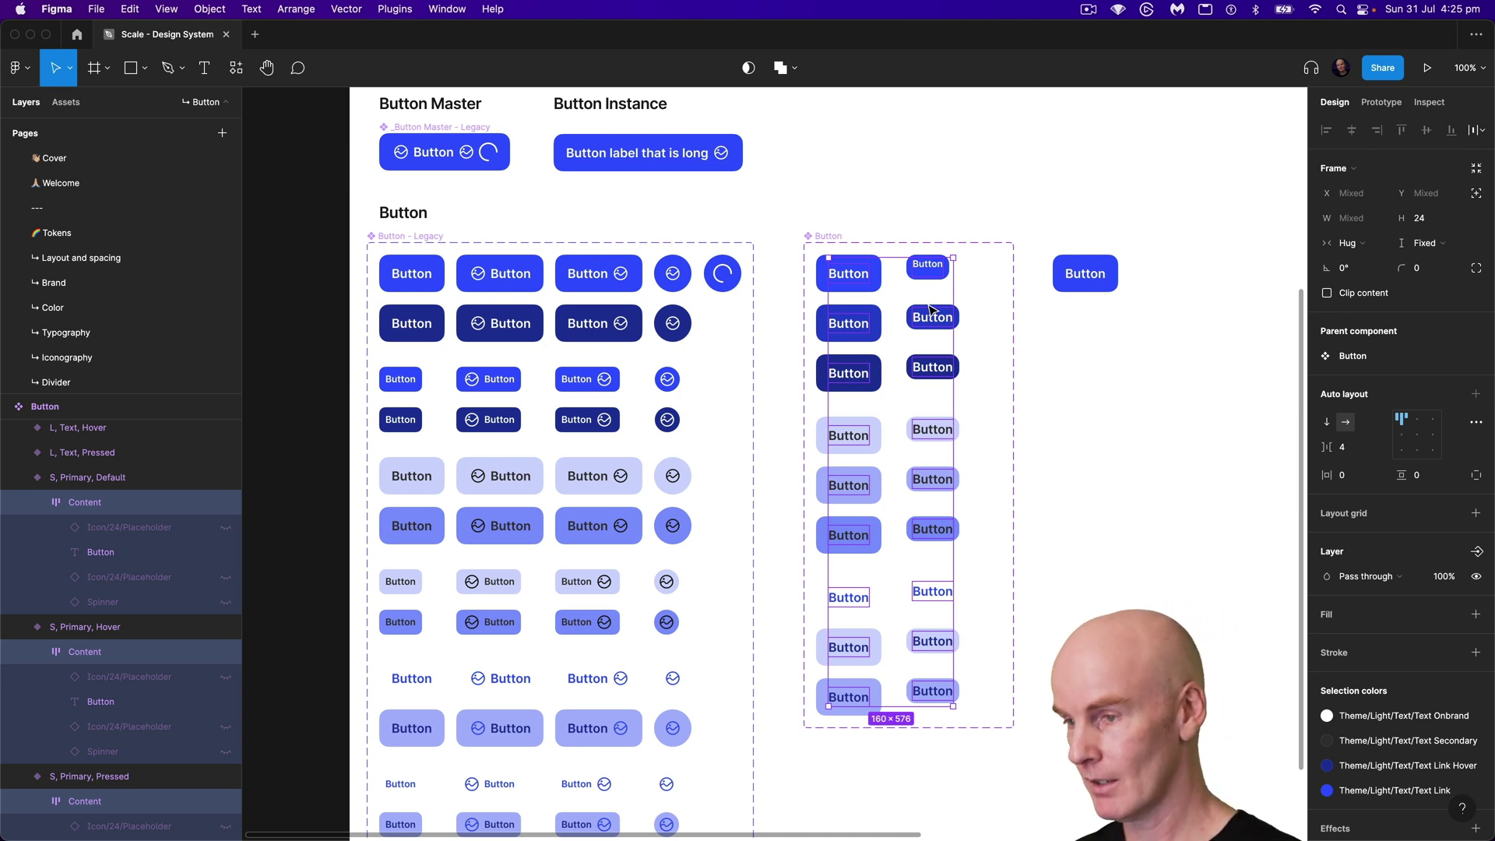
left_click(1403, 436)
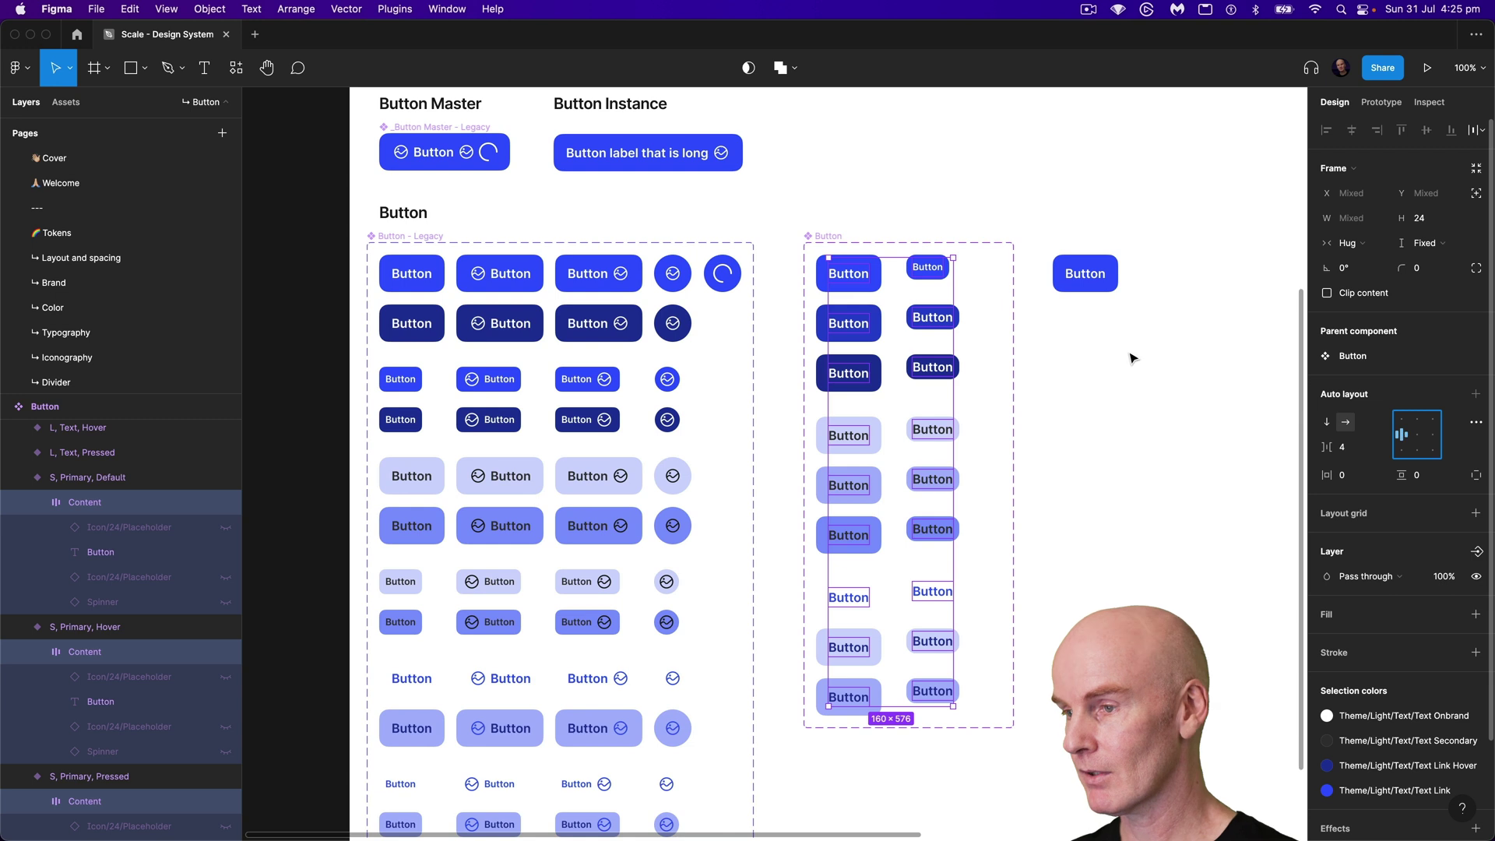
Step: Apply the Label 2 text style to the labels of the remaining eight S variants
left_click(932, 317)
left_click(936, 369, "shift")
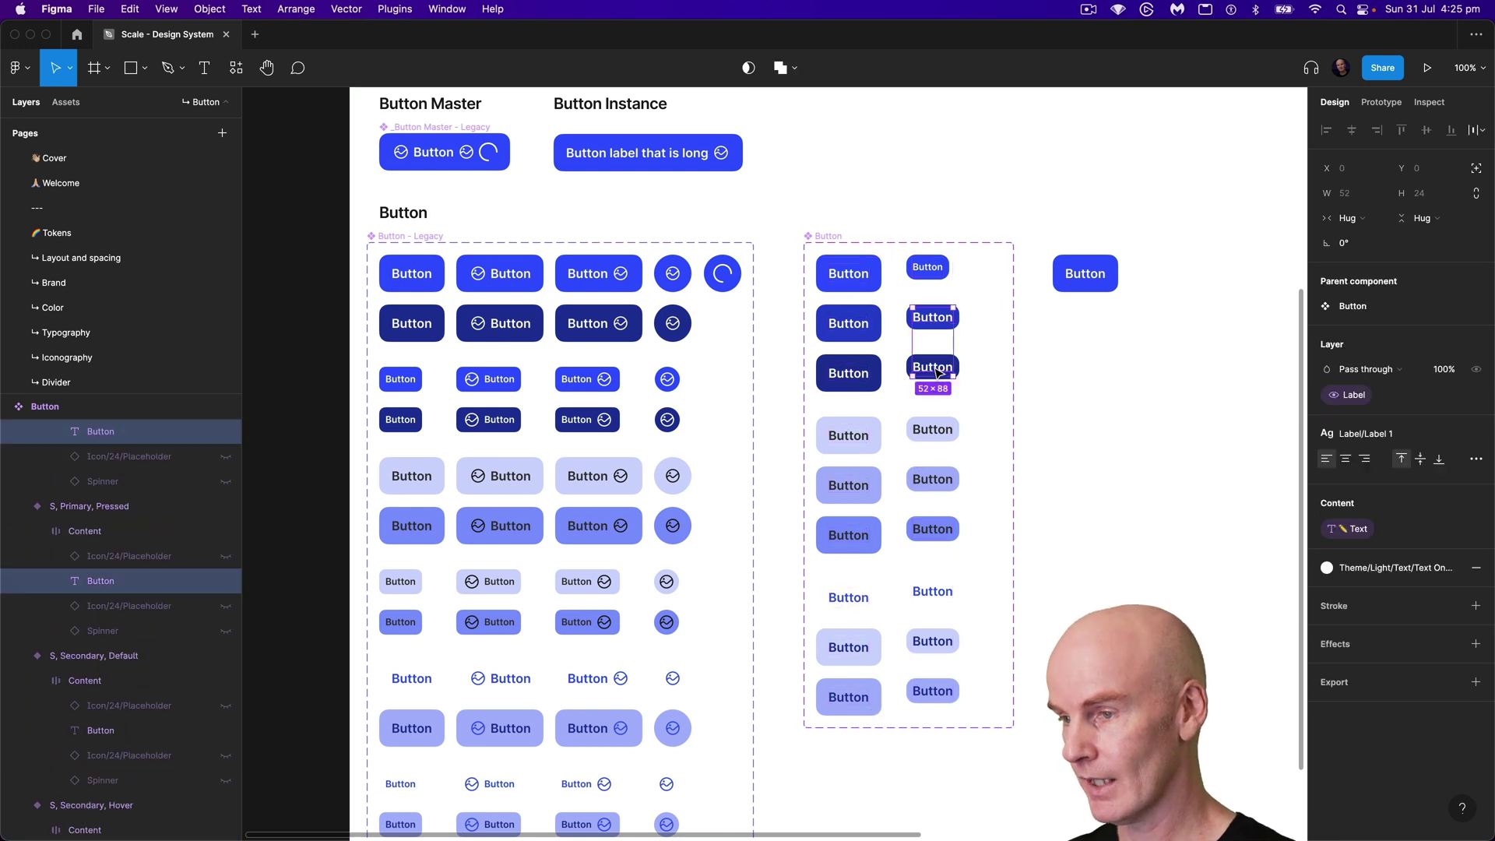
left_click(936, 433, "shift")
left_click(932, 479, "shift")
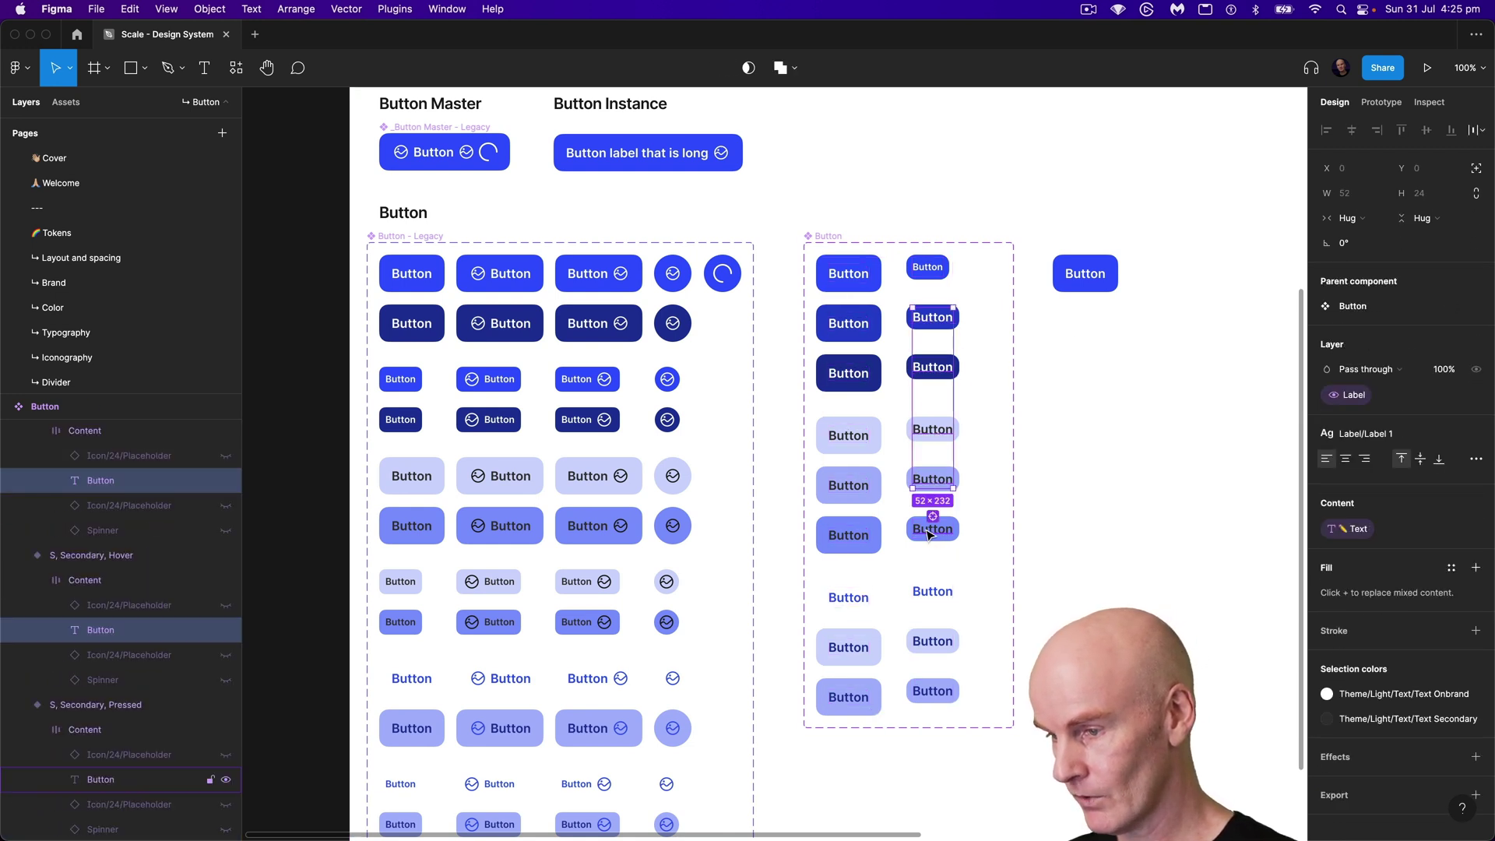
left_click(929, 533, "shift")
left_click(944, 592, "shift")
left_click(936, 642, "shift")
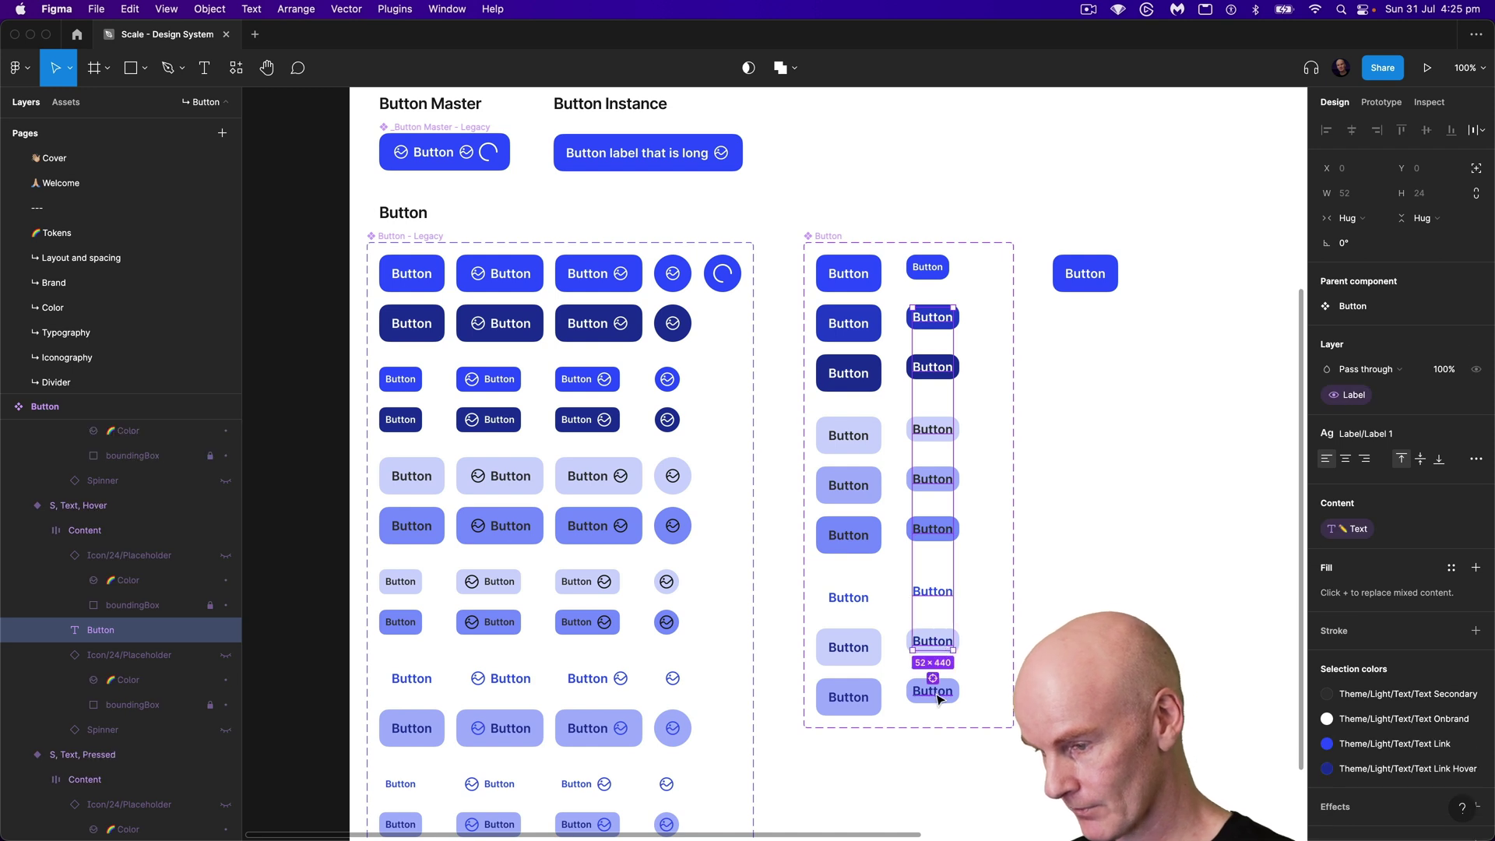
left_click(938, 691, "shift")
left_click(1404, 438)
left_click(1380, 725)
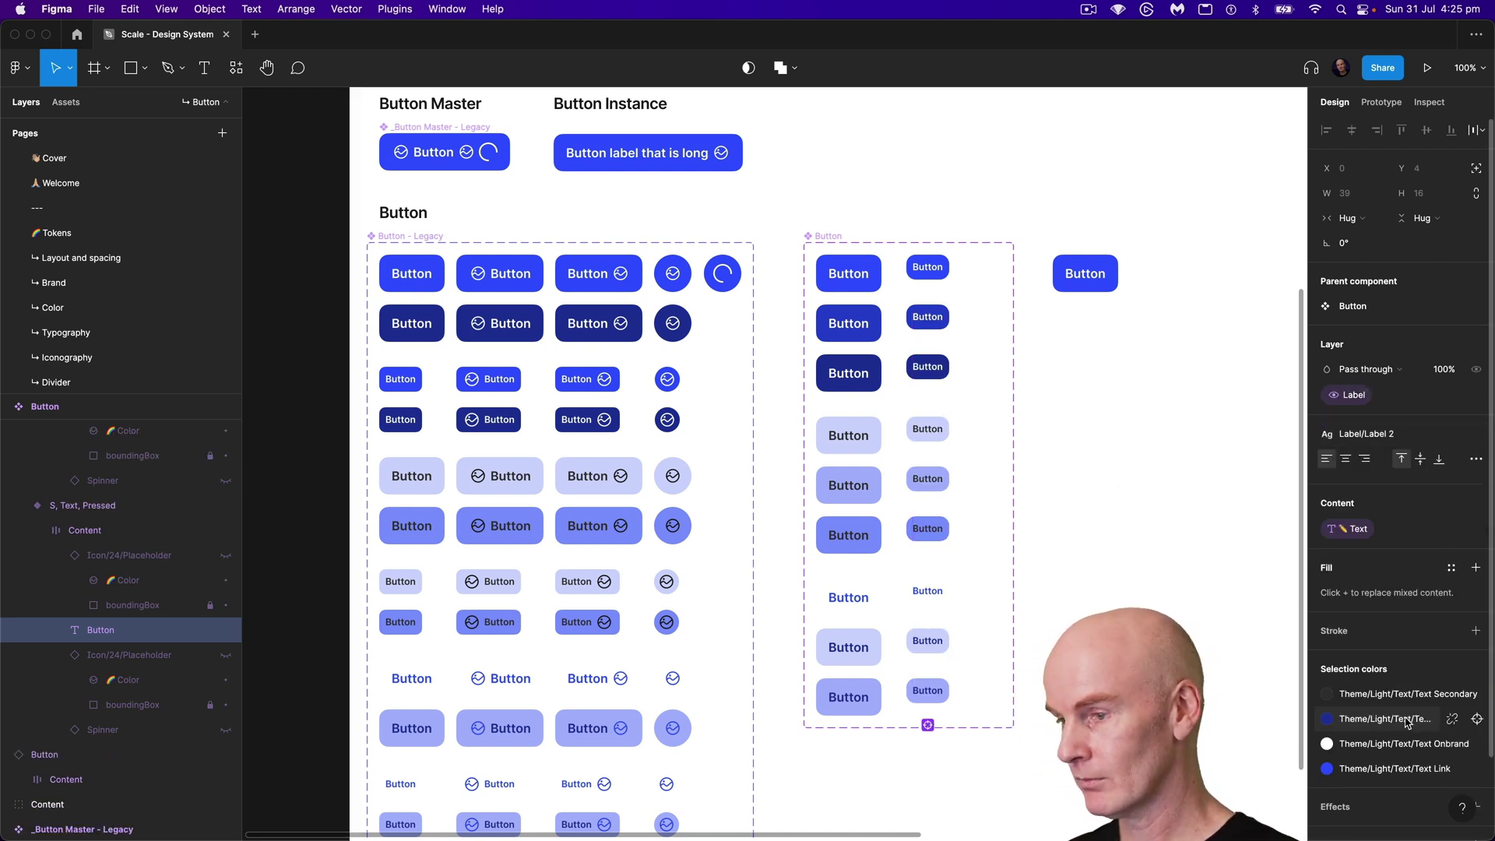
left_click(1132, 365)
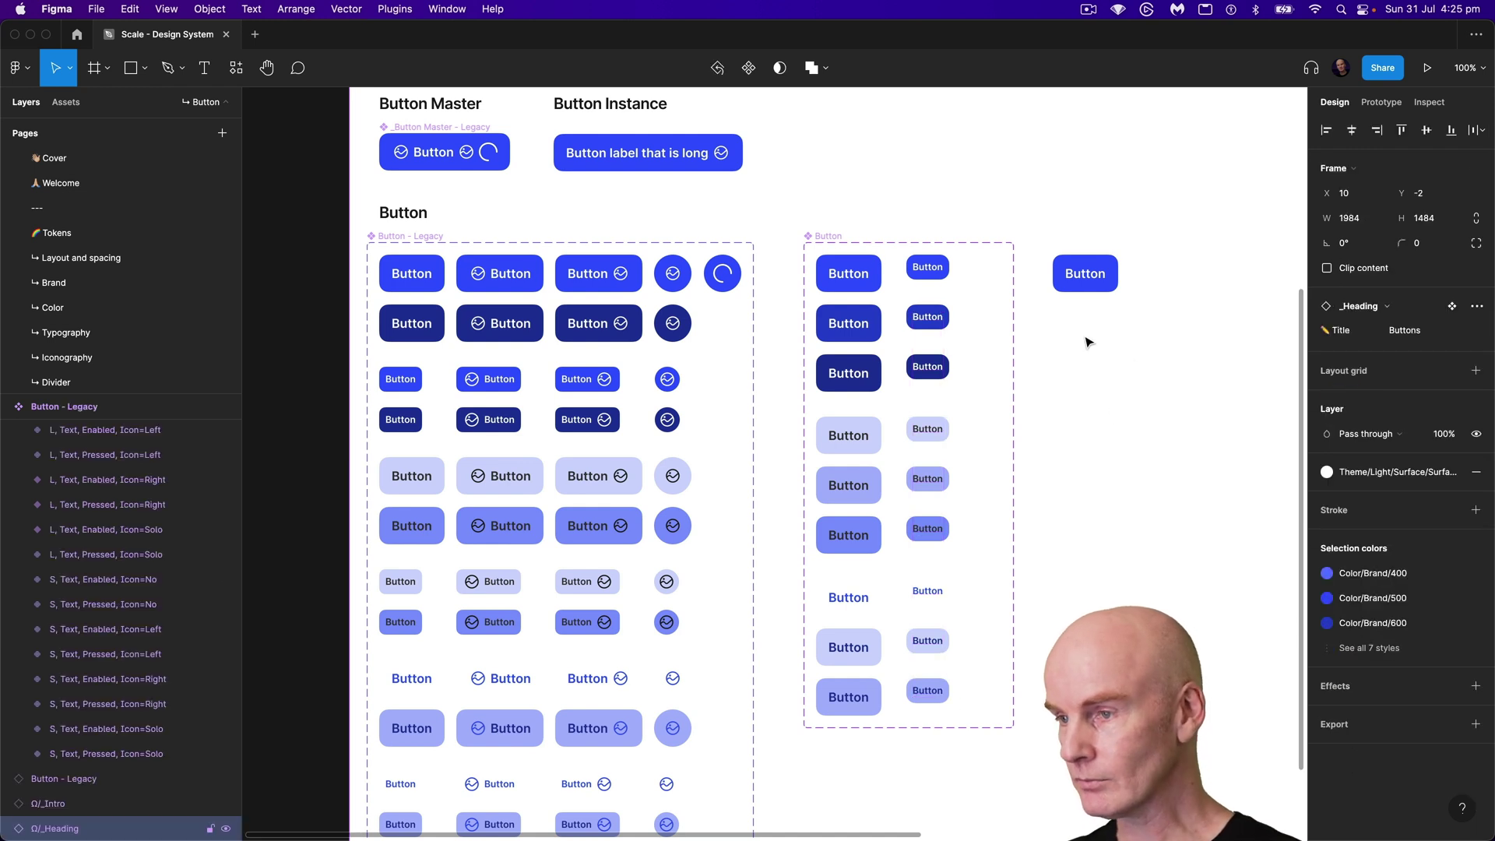
Step: Set the corner radius of all nine S variants to 8
left_click(937, 265)
left_click_drag(988, 775, 899, 235)
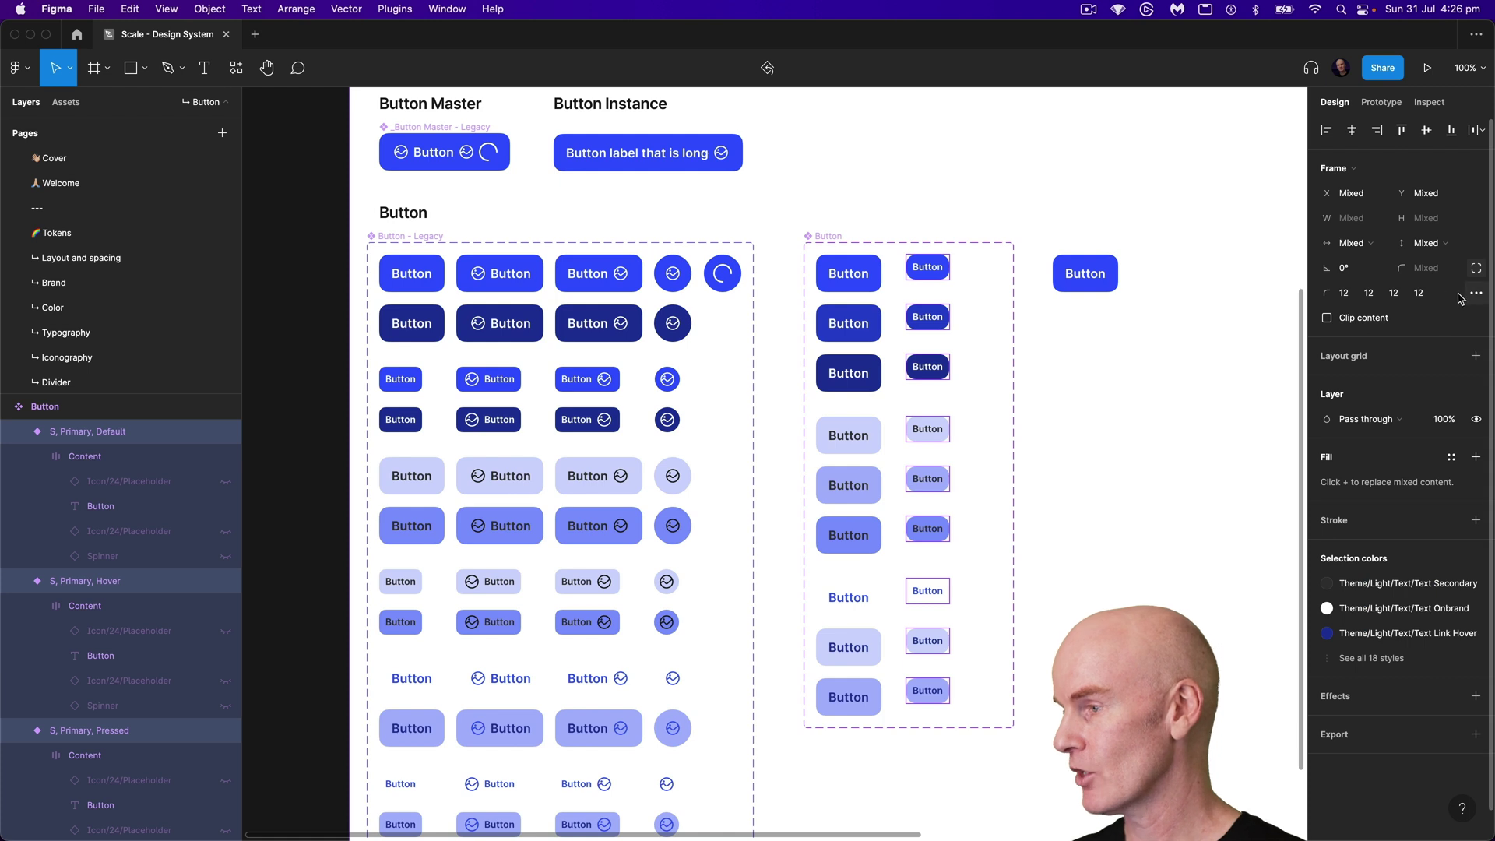
left_click(1476, 268)
left_click(1441, 268)
type("8")
key("Return")
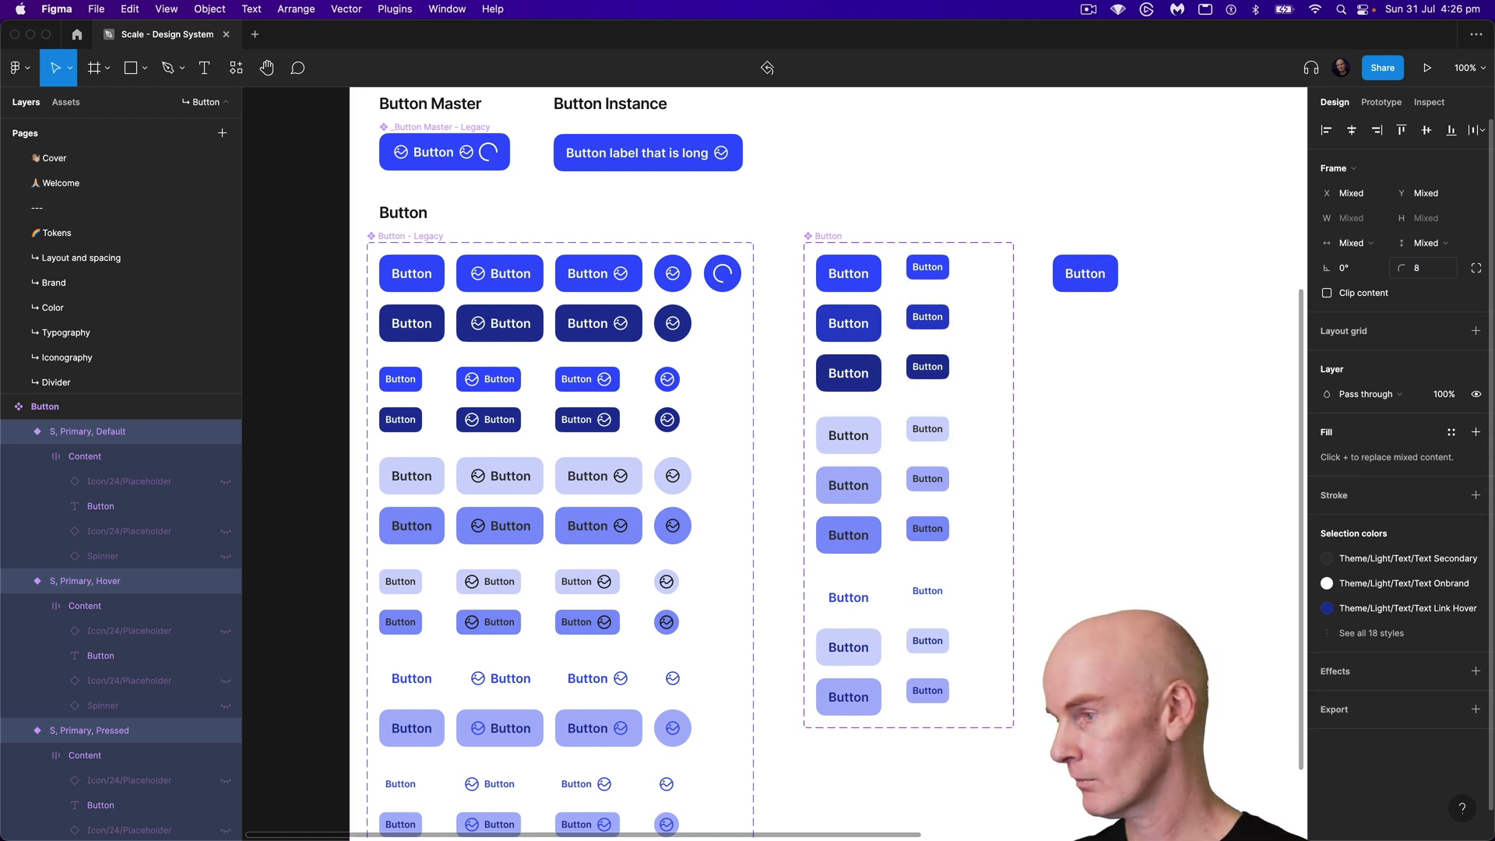
Step: Set the S variants' corner smoothing to the iOS value of 60%
left_click(1476, 267)
left_click(1477, 293)
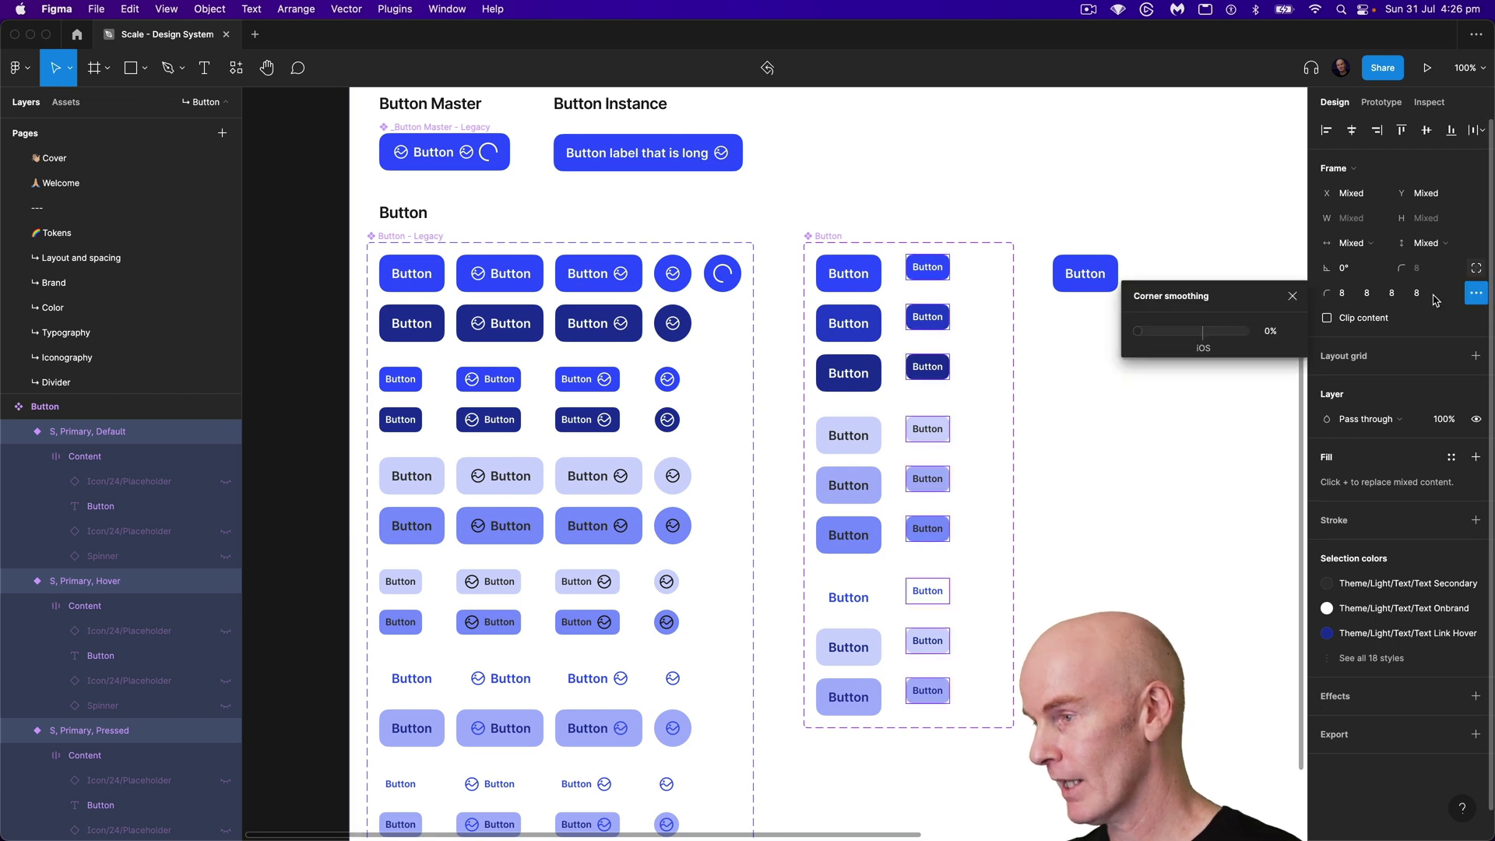
left_click(1202, 338)
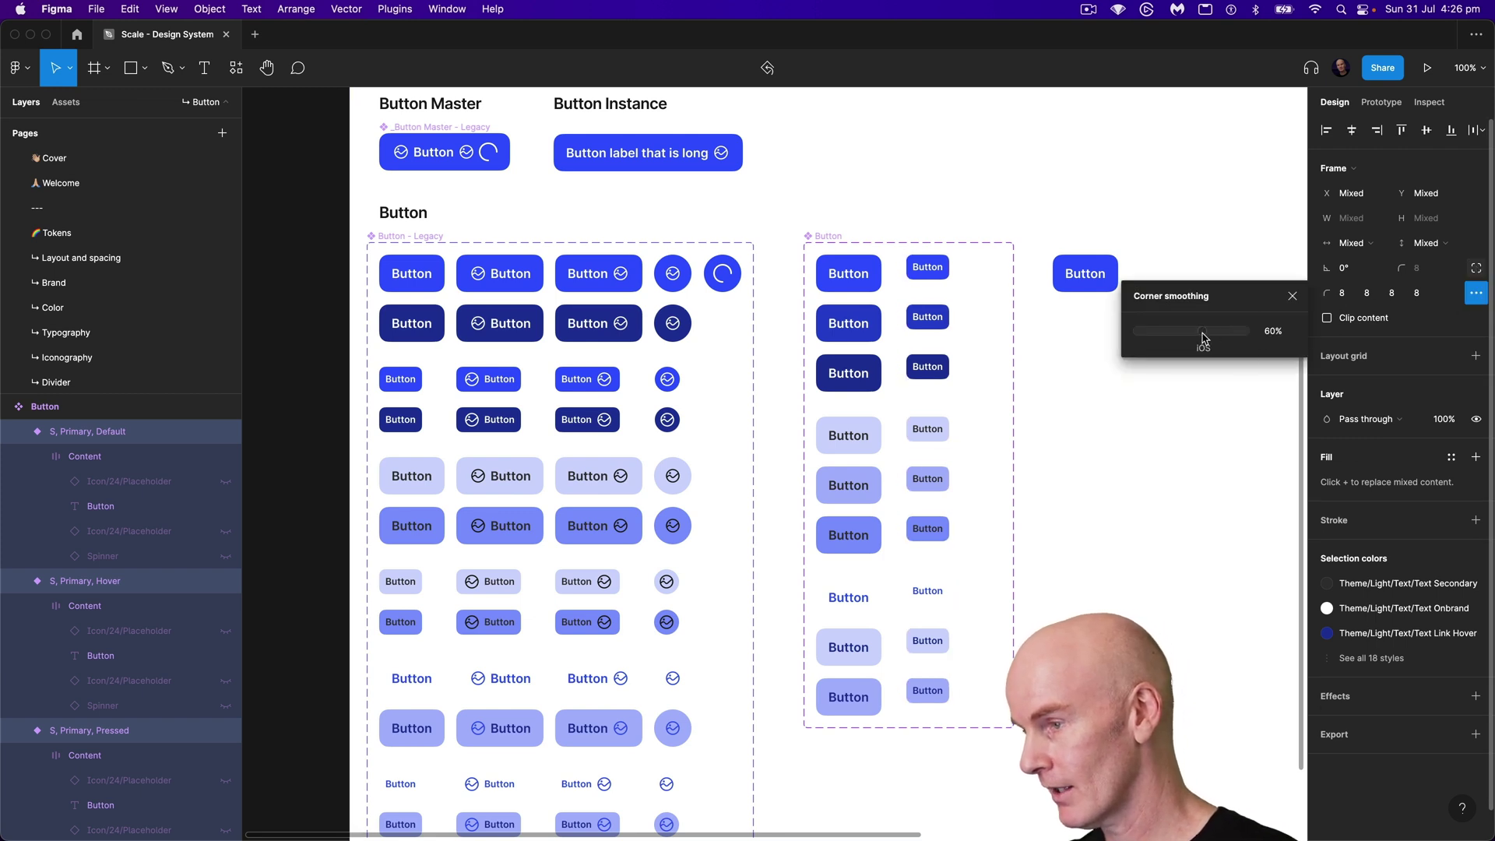
left_click(1293, 298)
left_click(1128, 474)
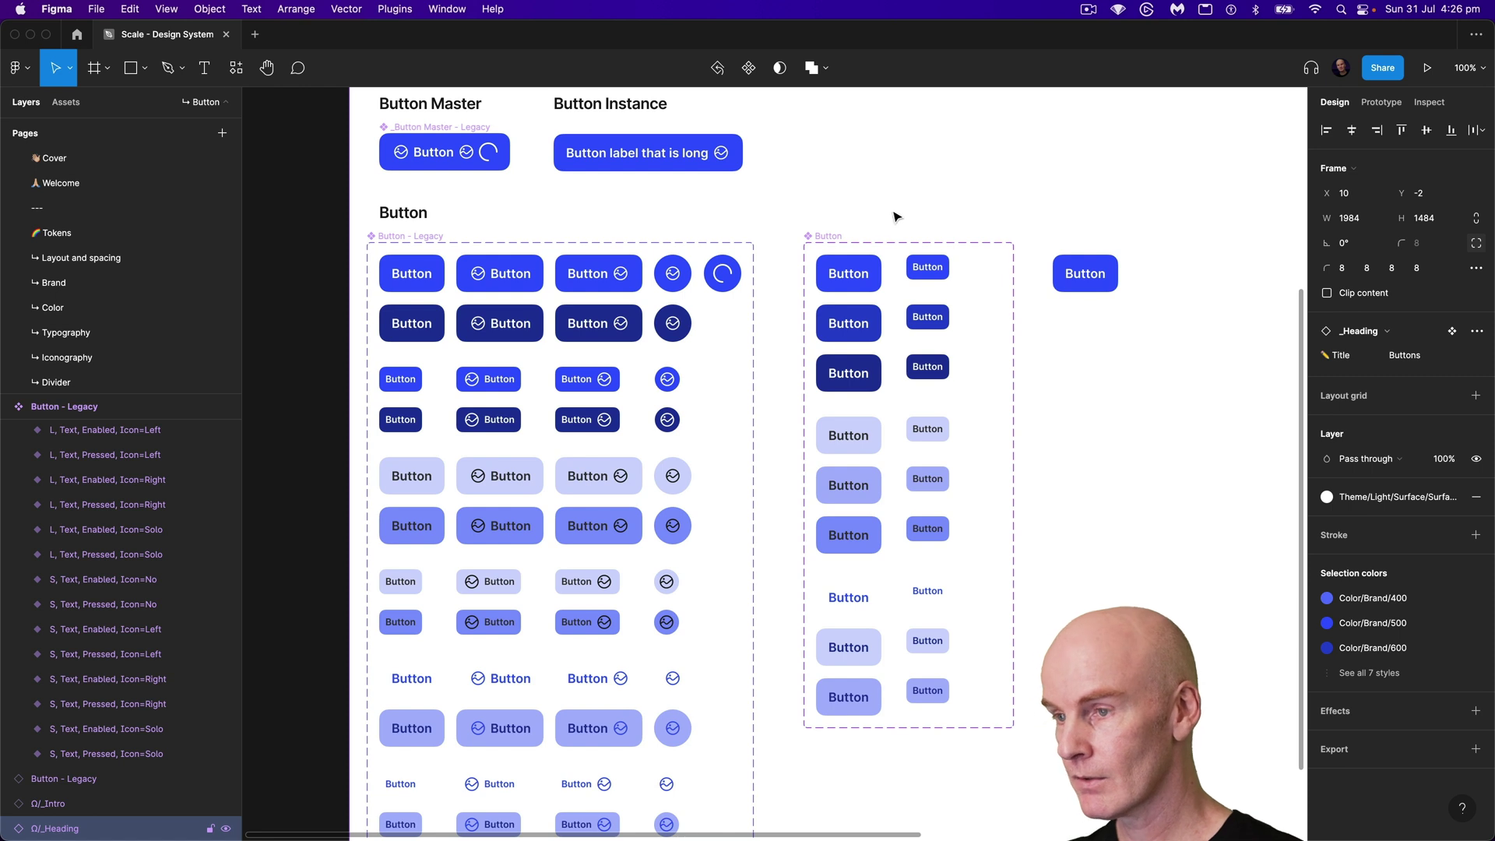
Step: Narrow the Button component set to a width of 203 around its two columns
left_click(825, 236)
left_click_drag(1017, 294, 951, 294)
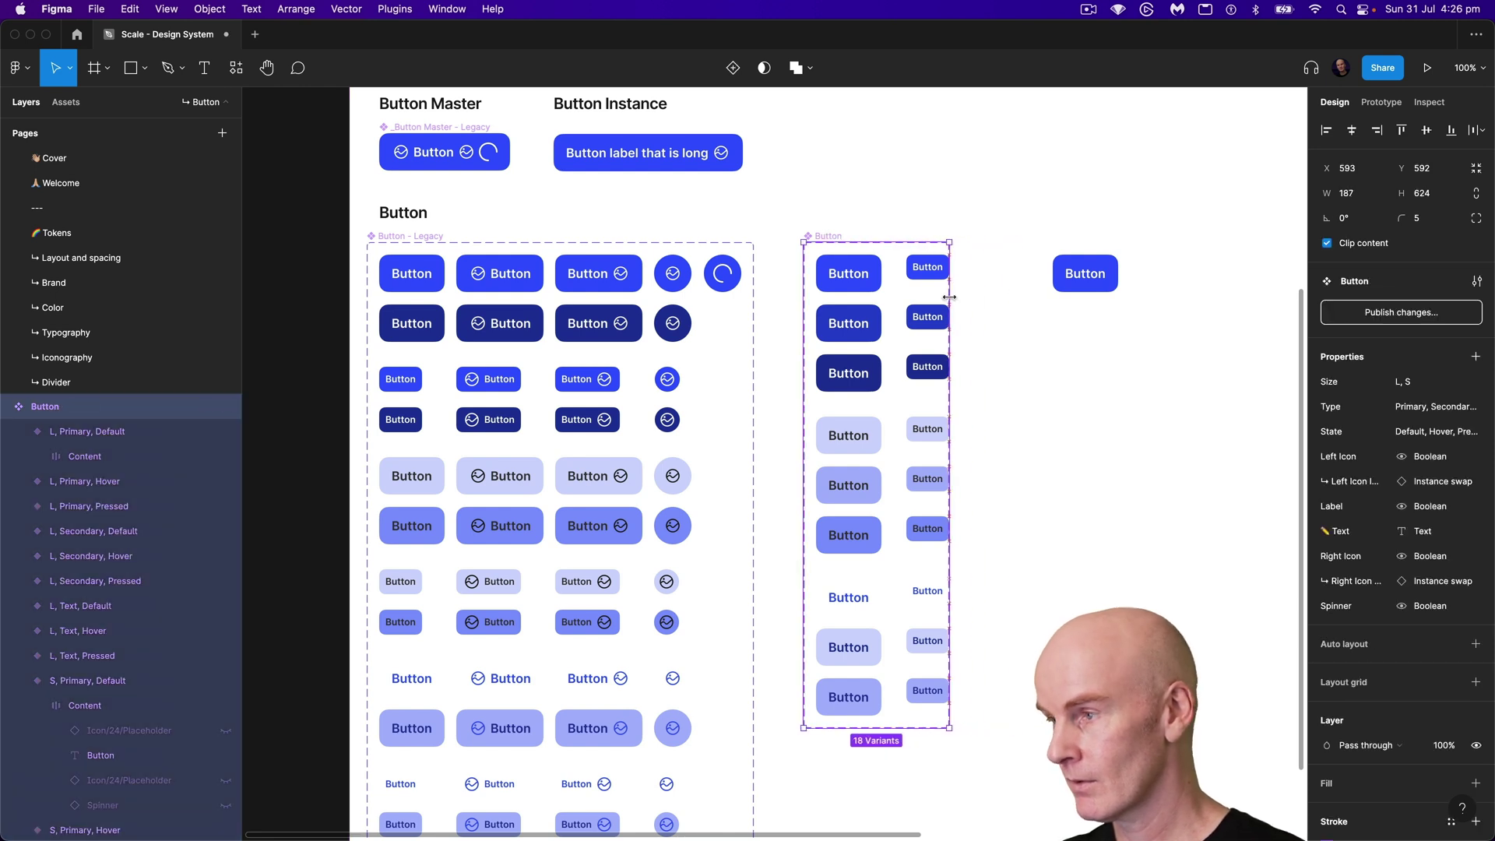
left_click(1362, 195)
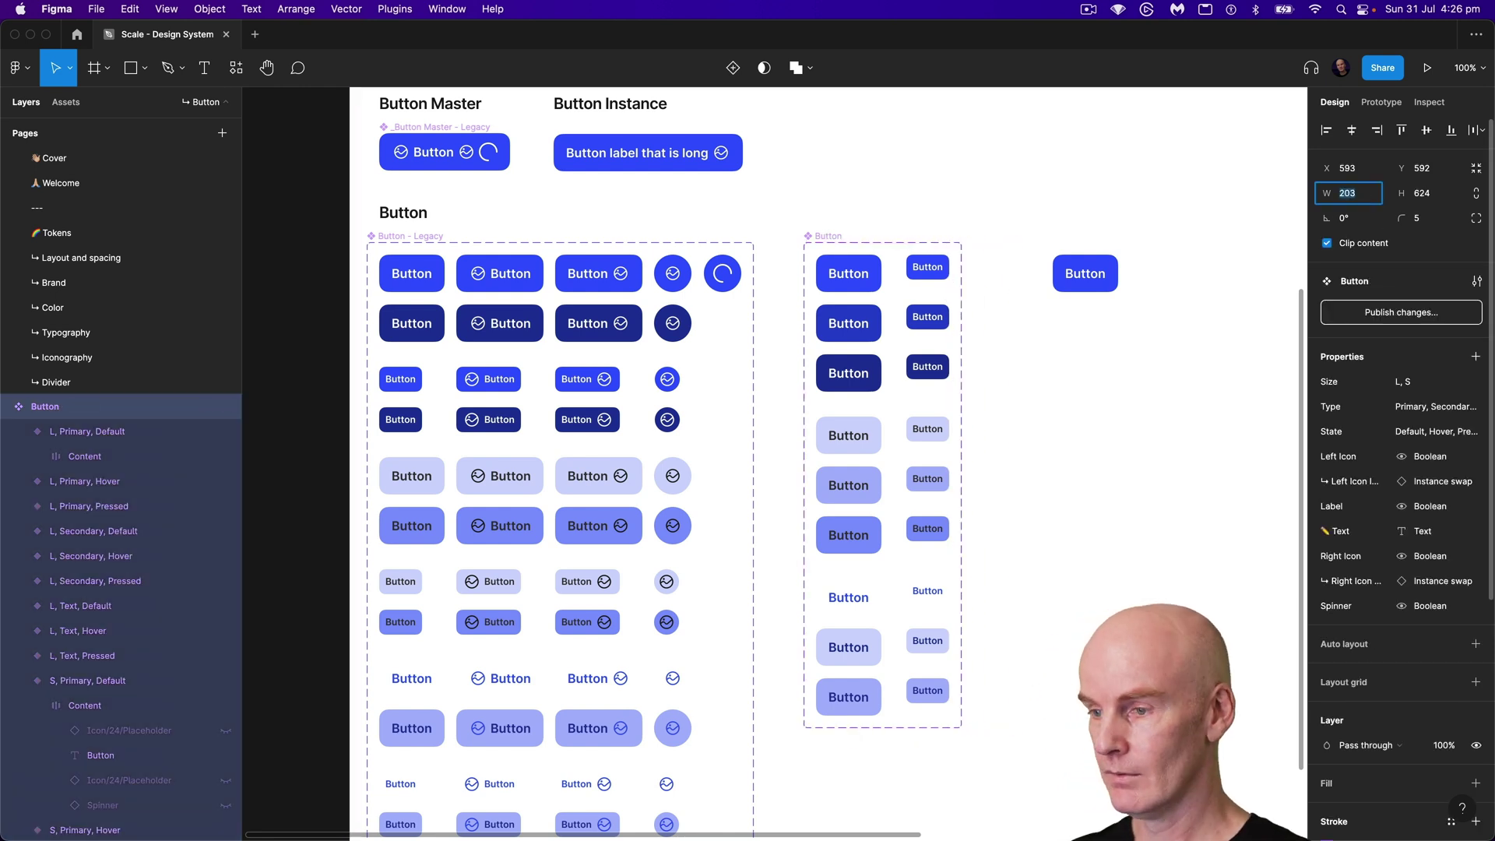
left_click(1104, 464)
Step: Try Size S and Type Secondary on the Button instance, and return its Size to L
left_click(1078, 282)
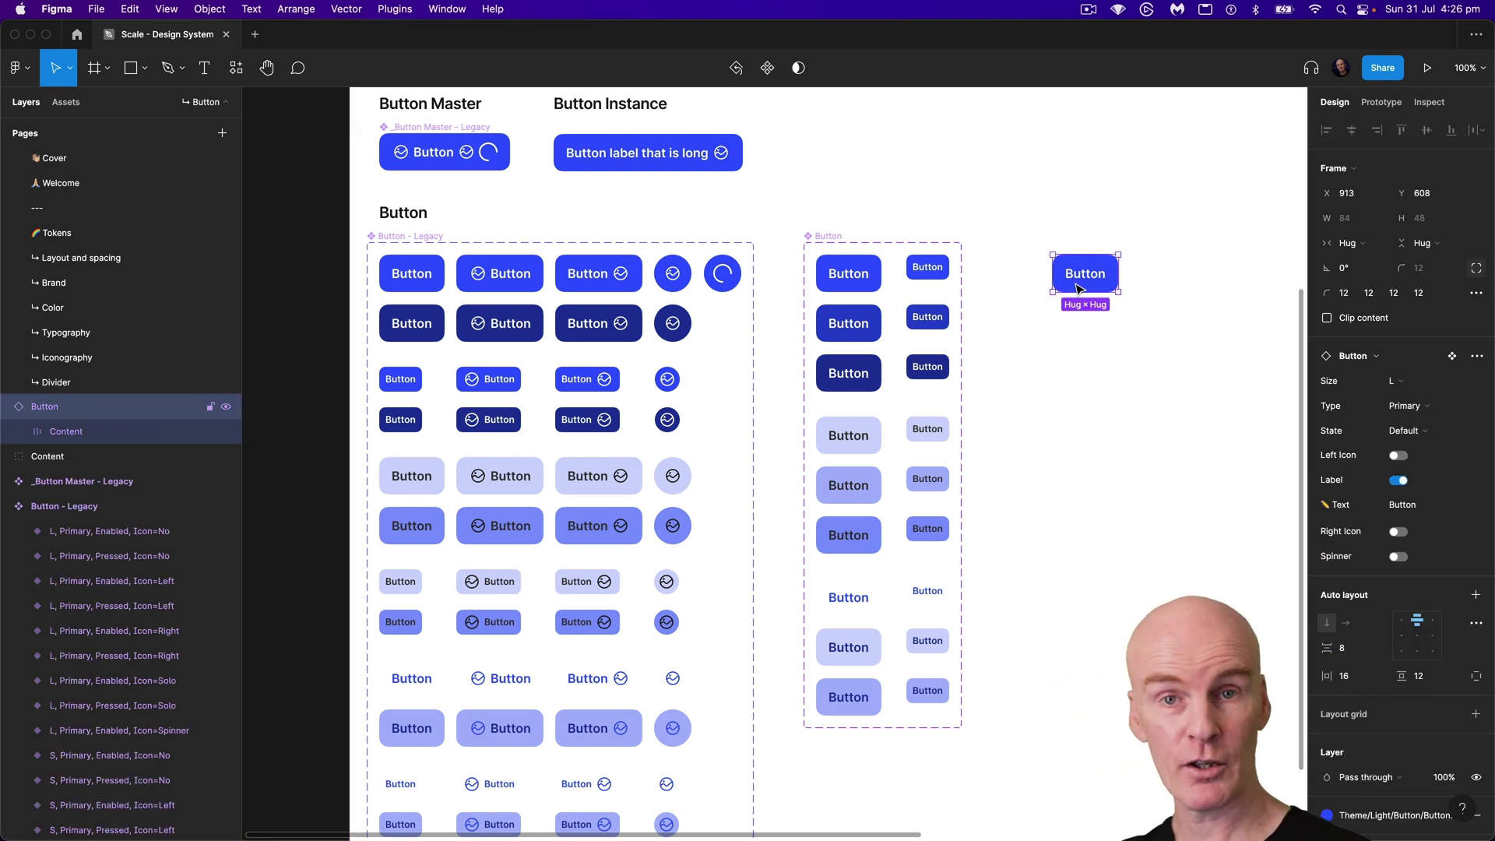
left_click(1451, 381)
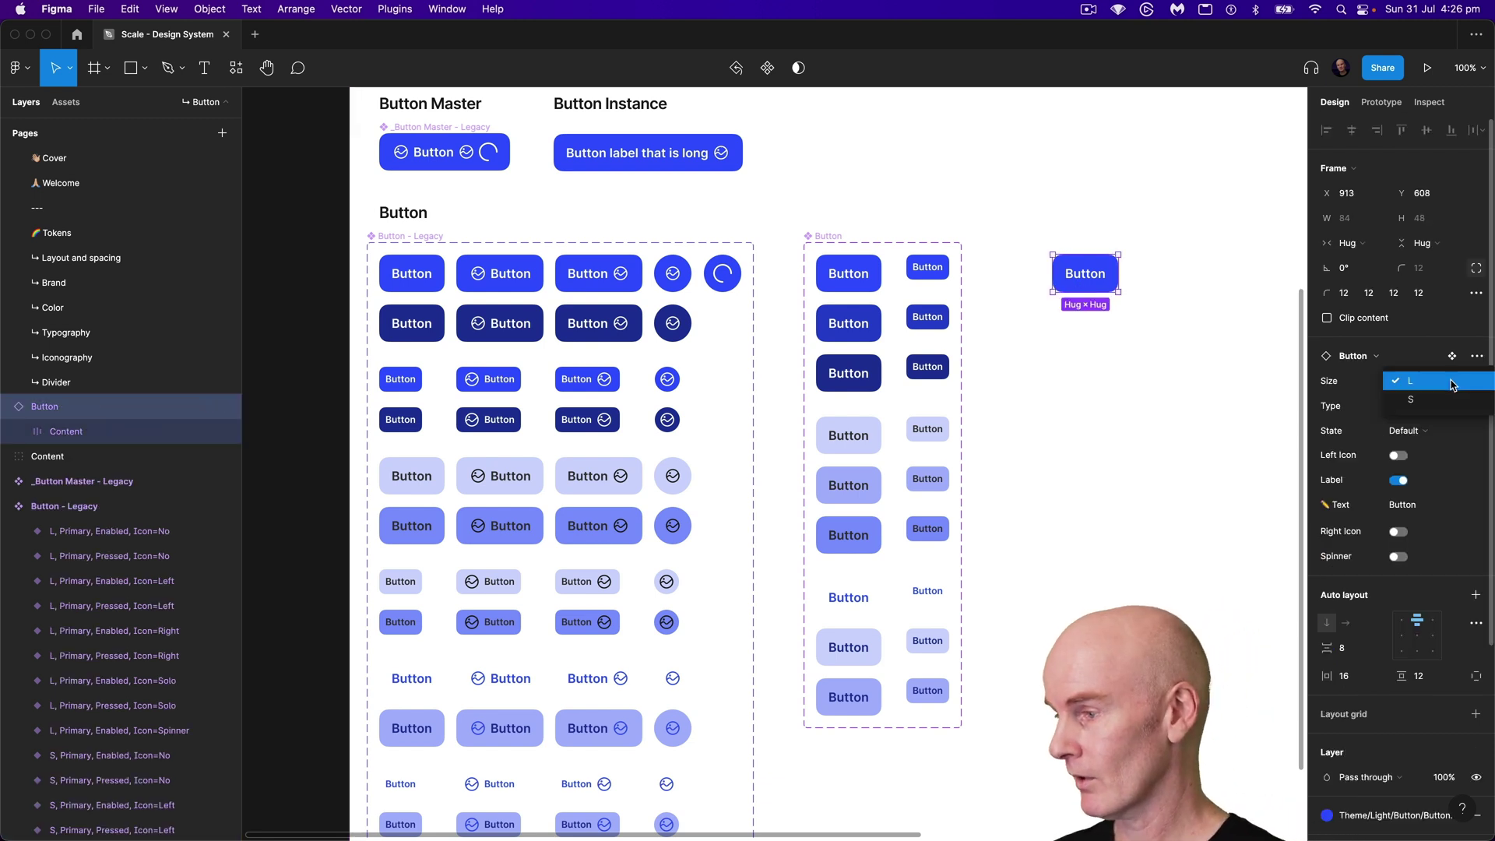
left_click(1442, 399)
left_click(1441, 406)
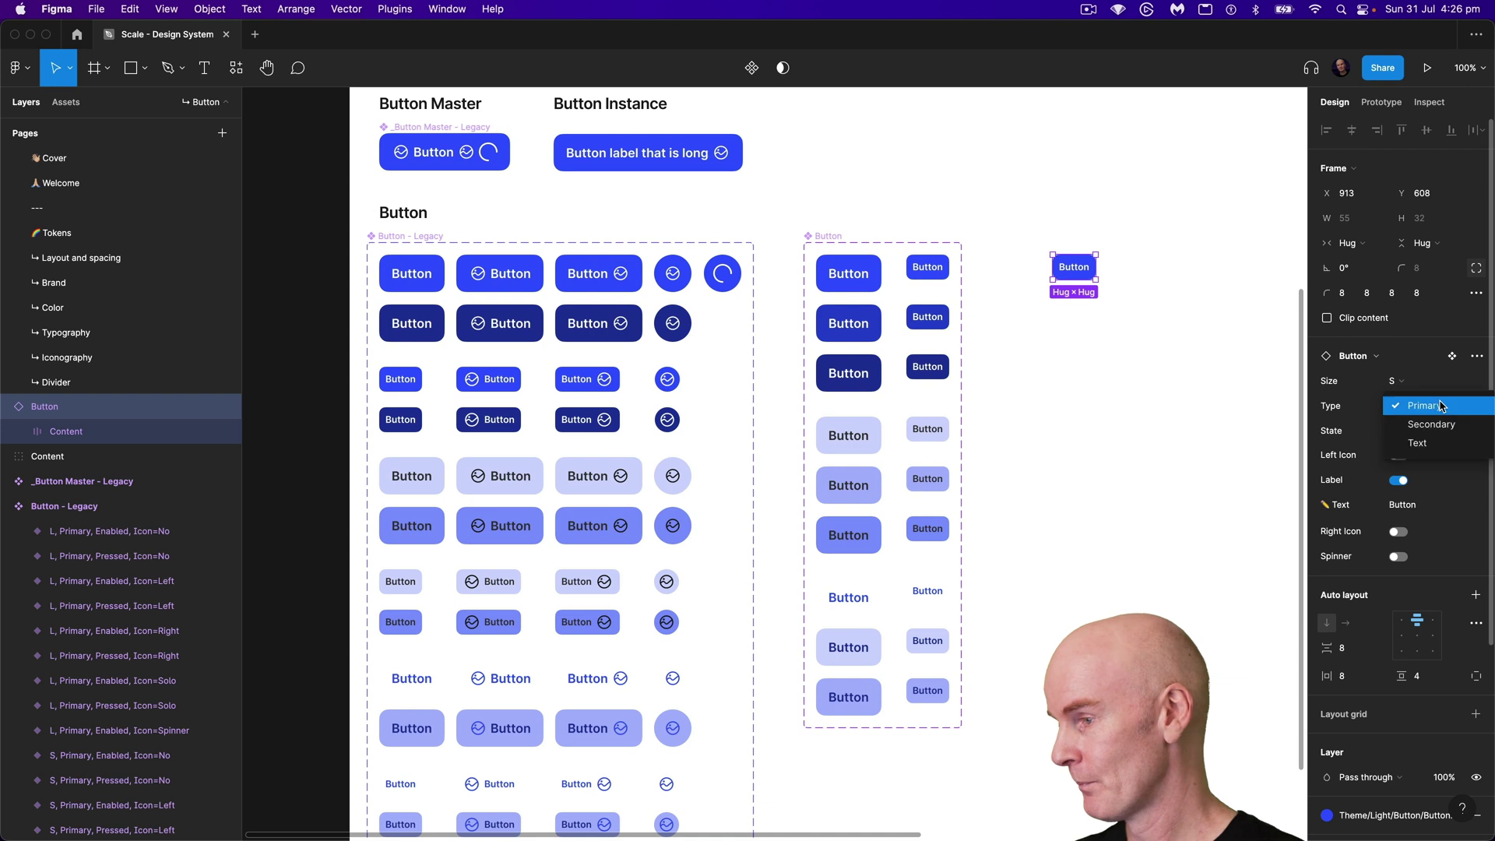
left_click(1444, 418)
left_click(1437, 381)
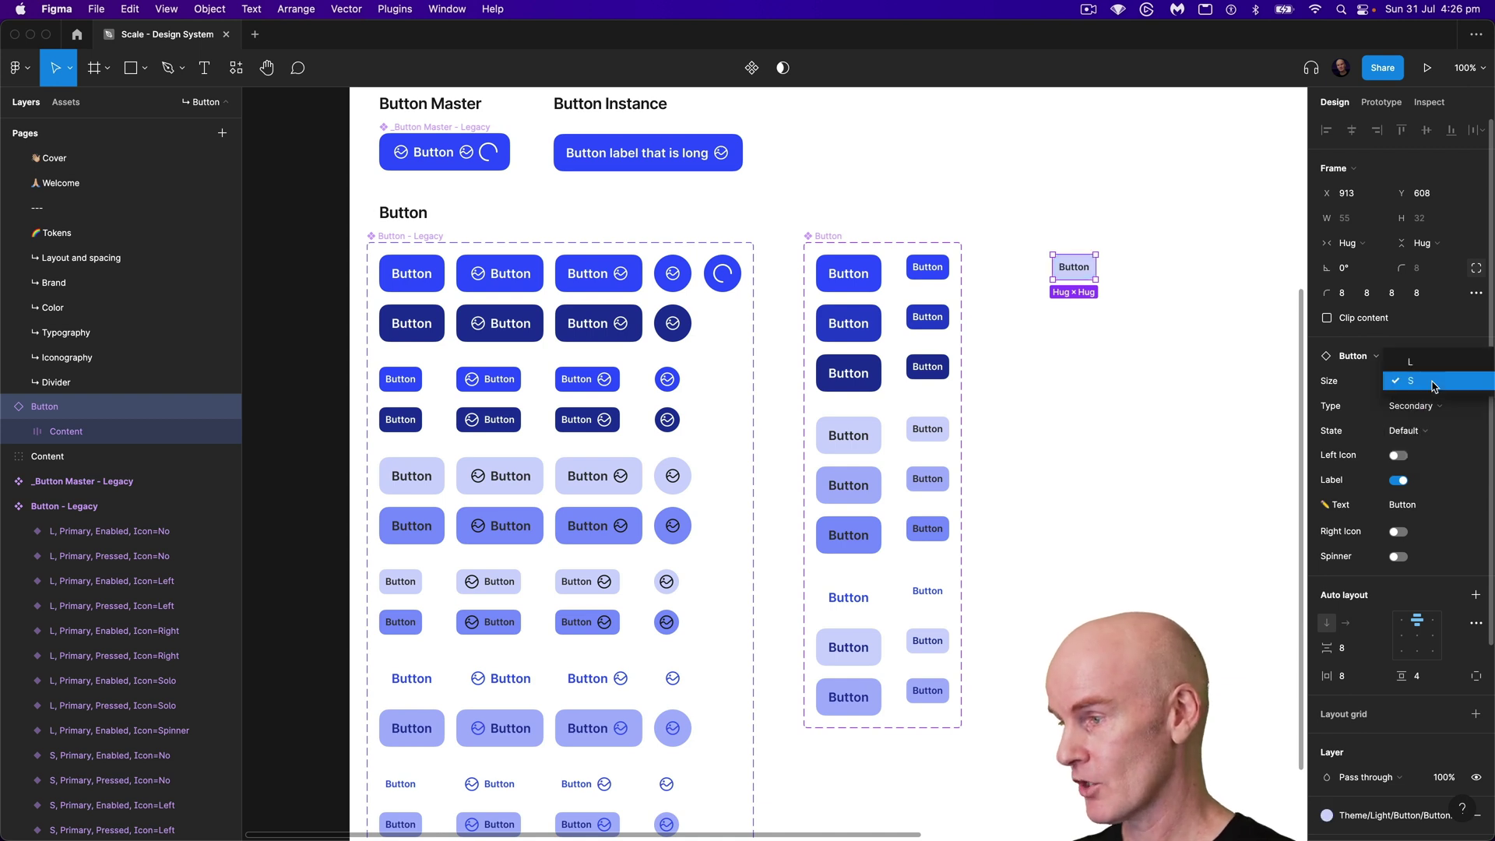
left_click(1430, 363)
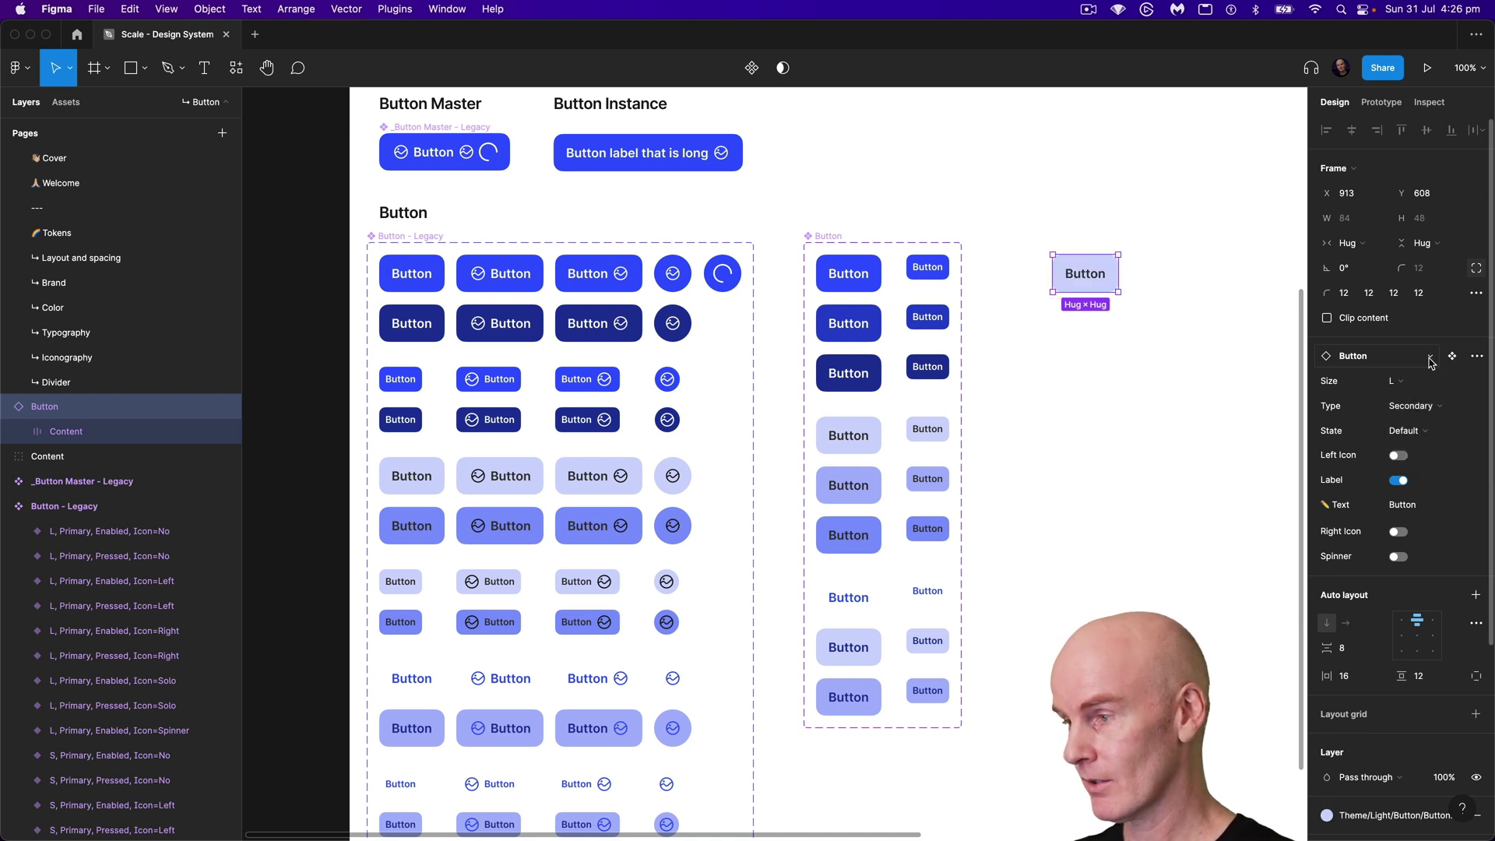
Step: Turn on the Button instance's left icon and swap it for the Plus icon
left_click(1399, 456)
left_click(1432, 485)
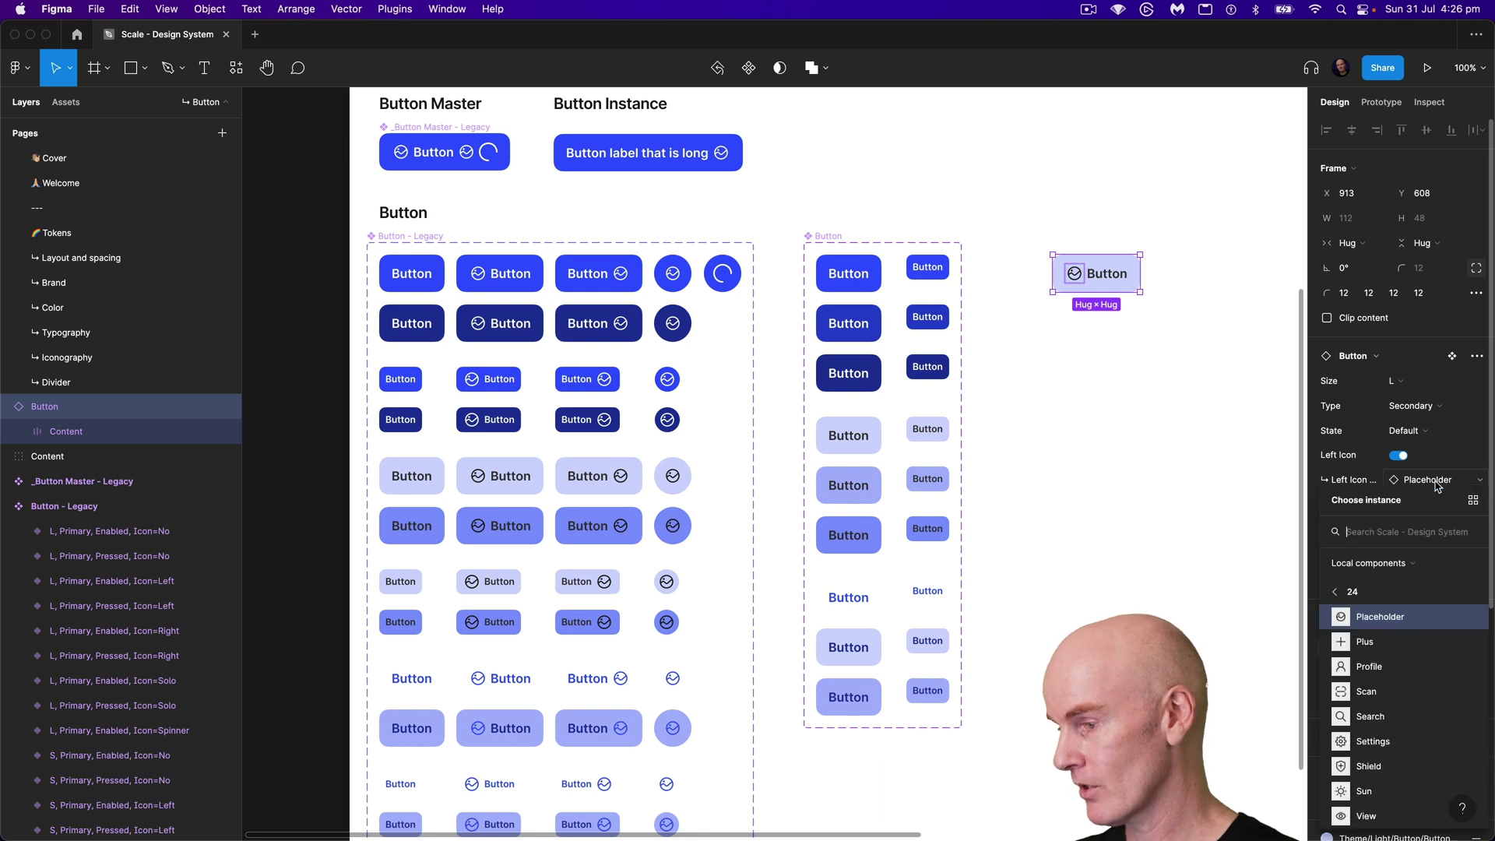
left_click(1394, 646)
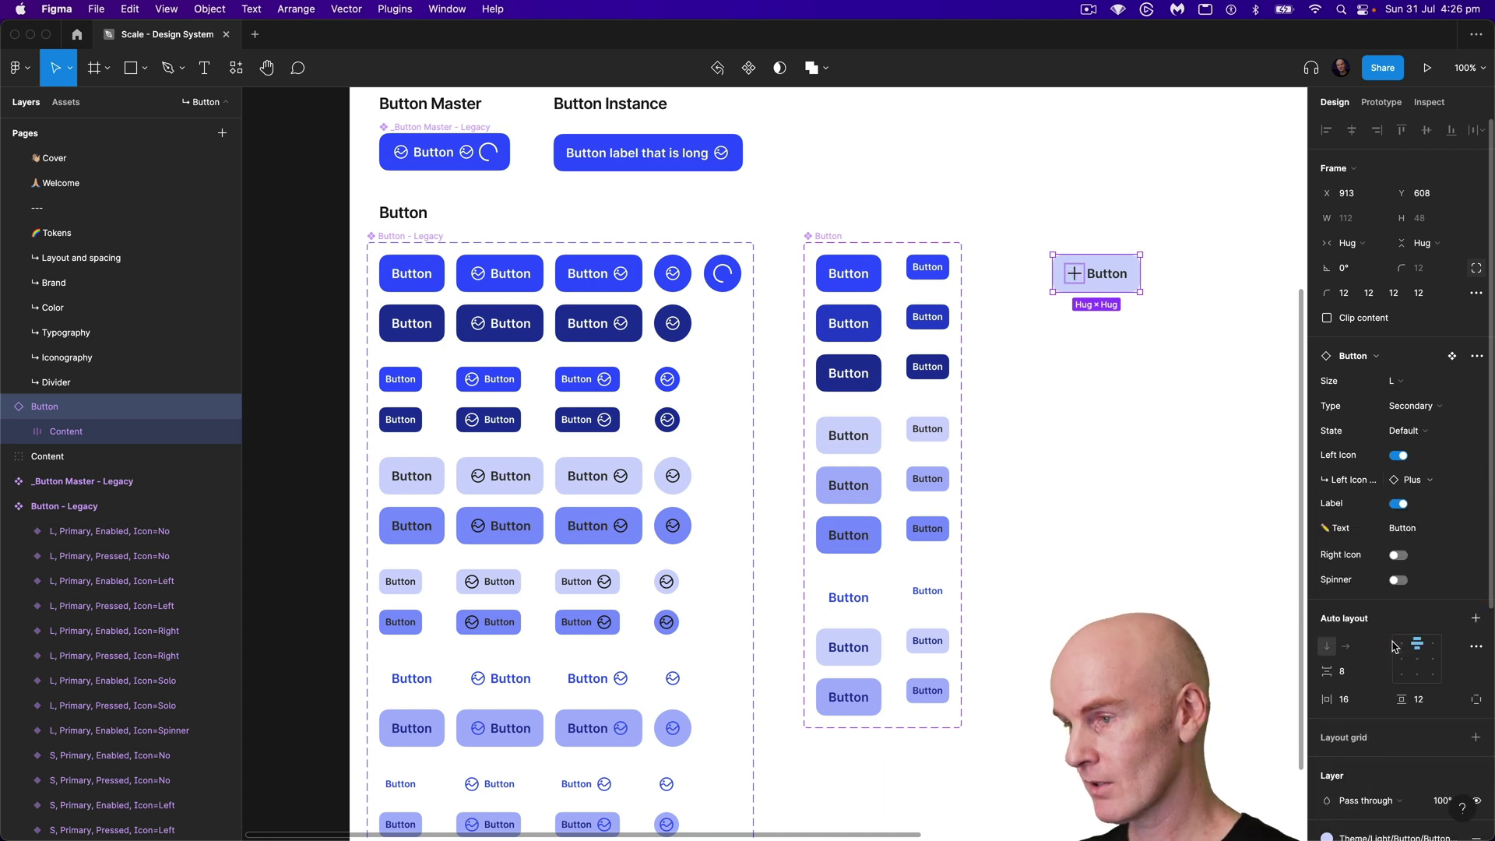
Step: Change the Button instance's label on the canvas to "Add Account"
double_click(1106, 274)
key("Return")
type("Add Account")
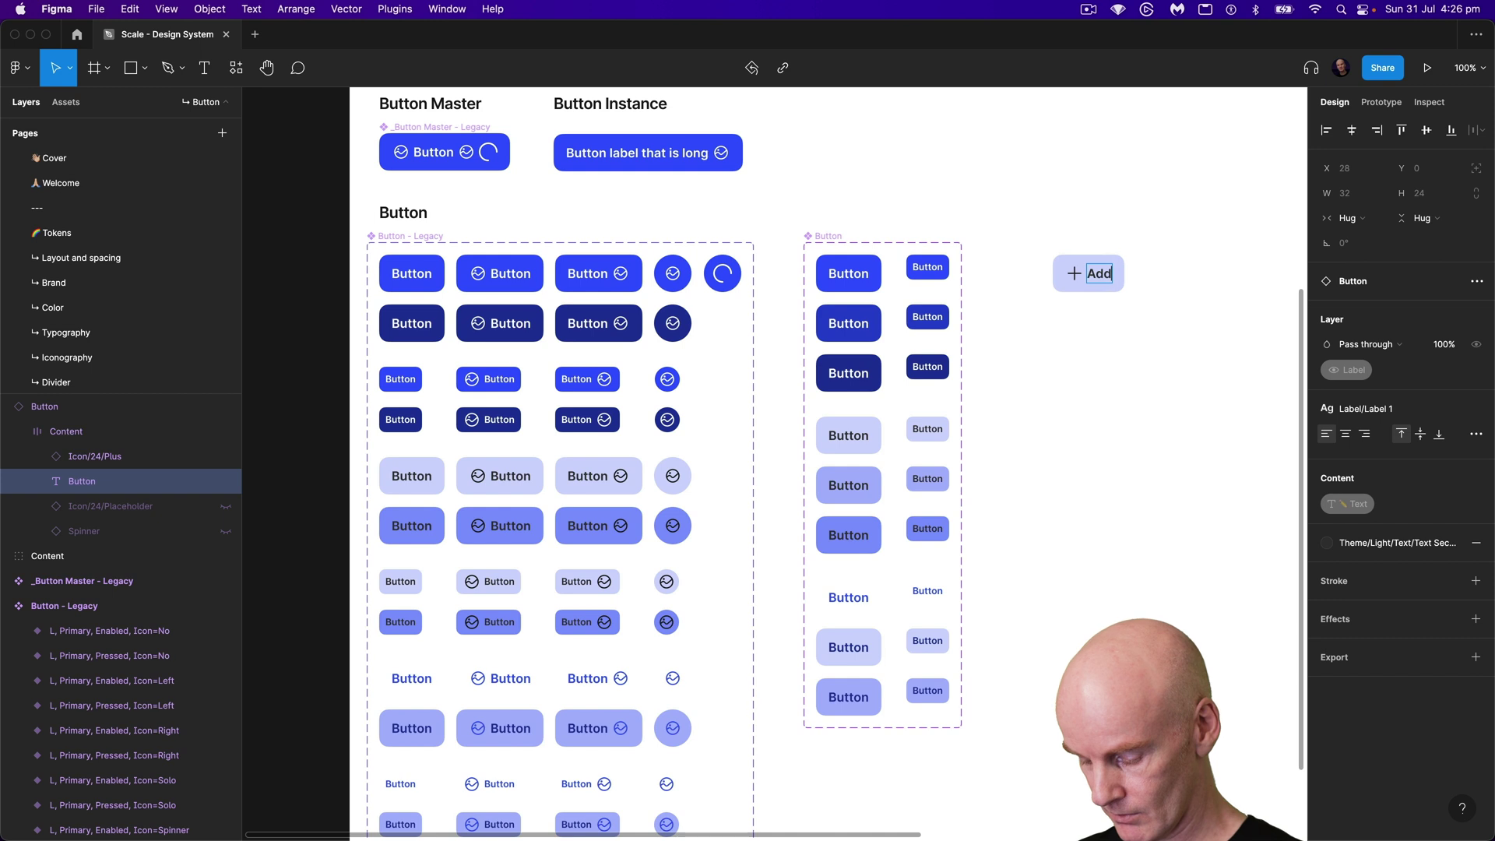
key("Escape")
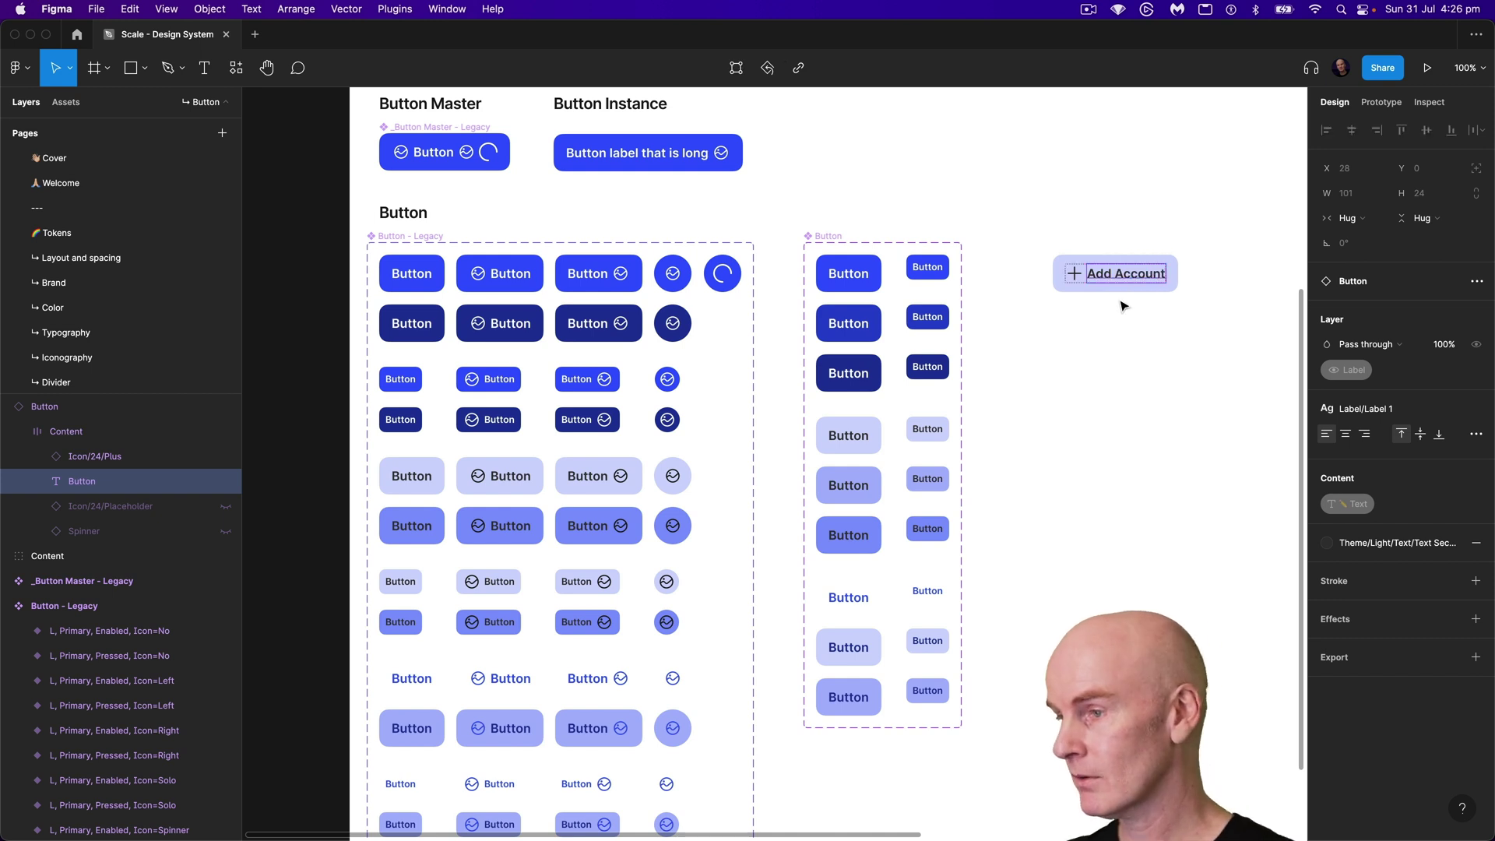
left_click(1088, 323)
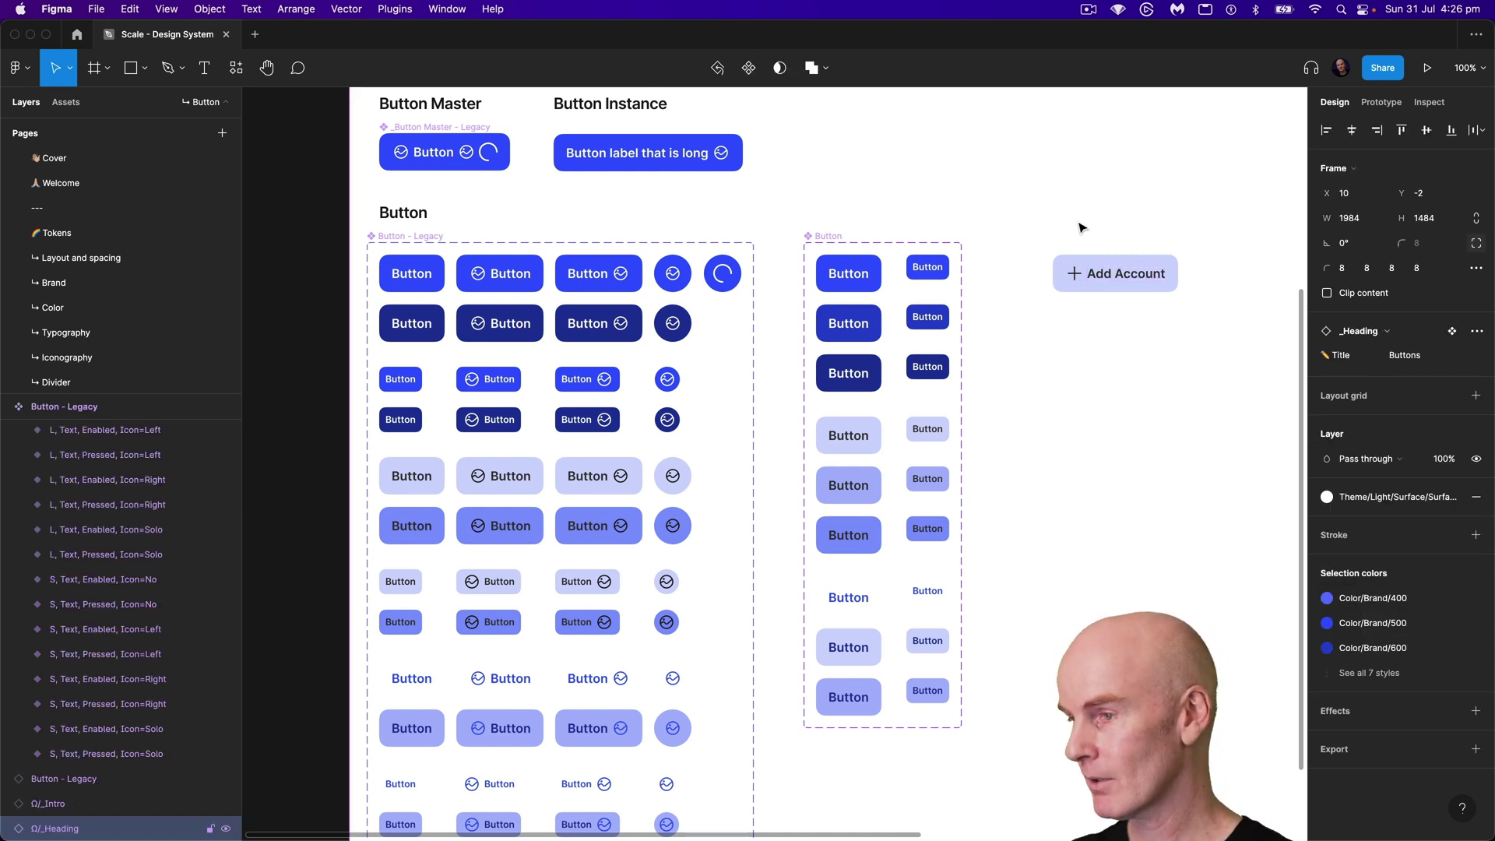
Step: Edit the instance's Text property to read "Add New Account"
left_click(1080, 273)
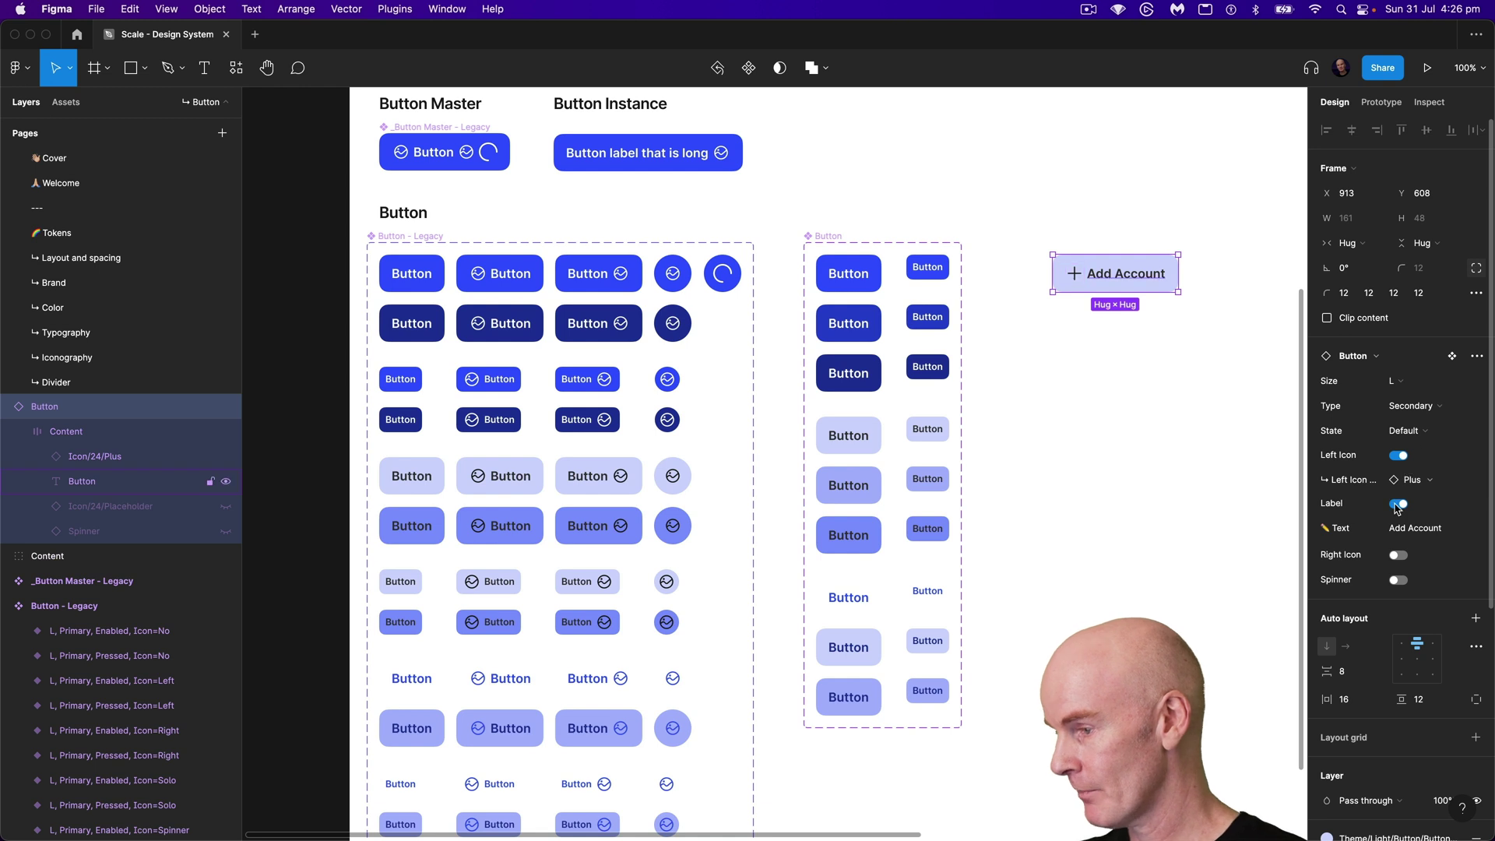
left_click(1438, 528)
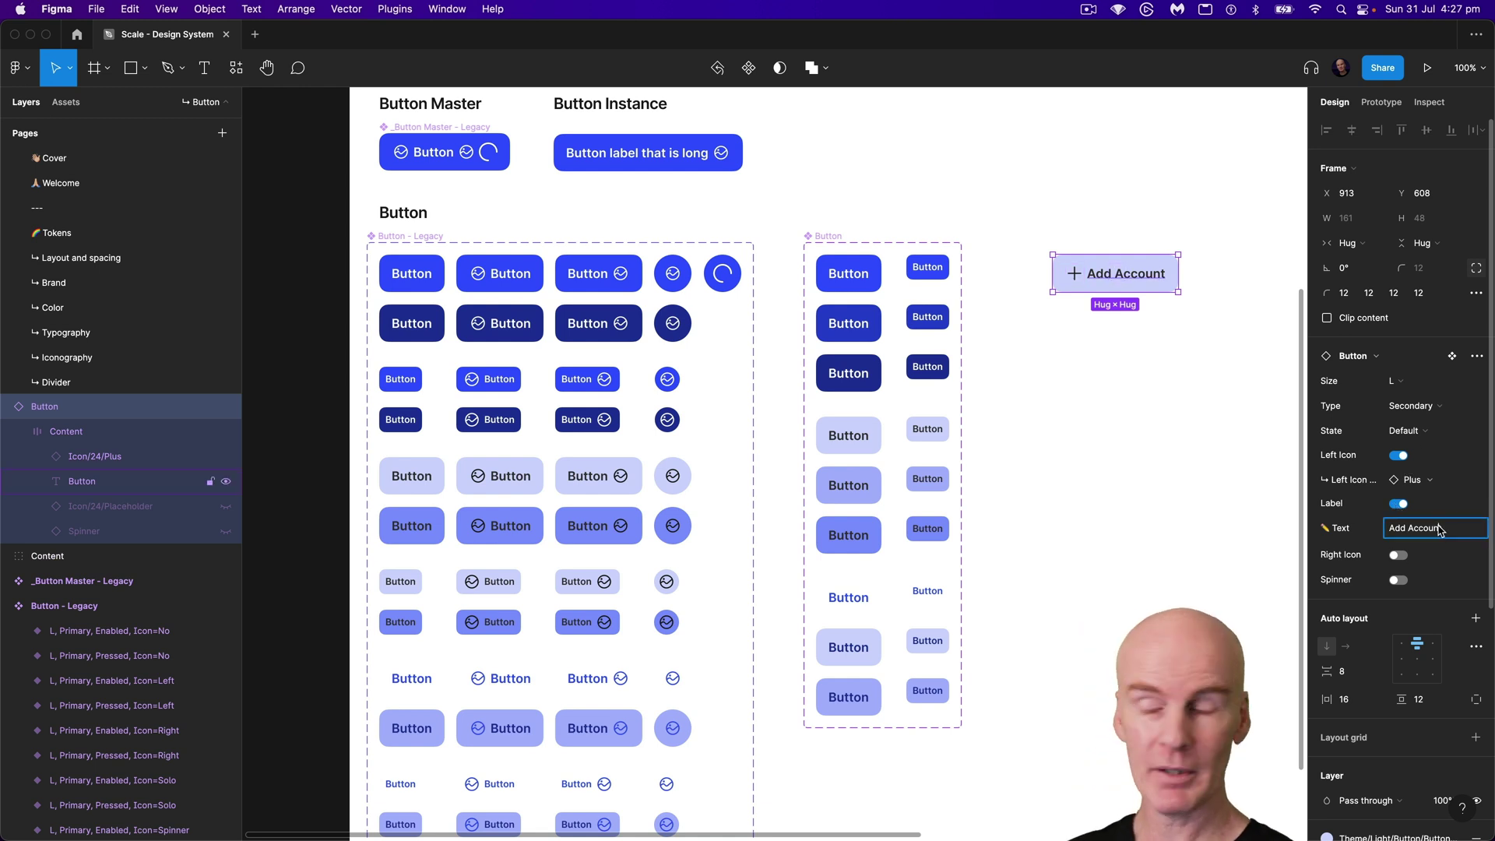
left_click(1409, 529)
type("N")
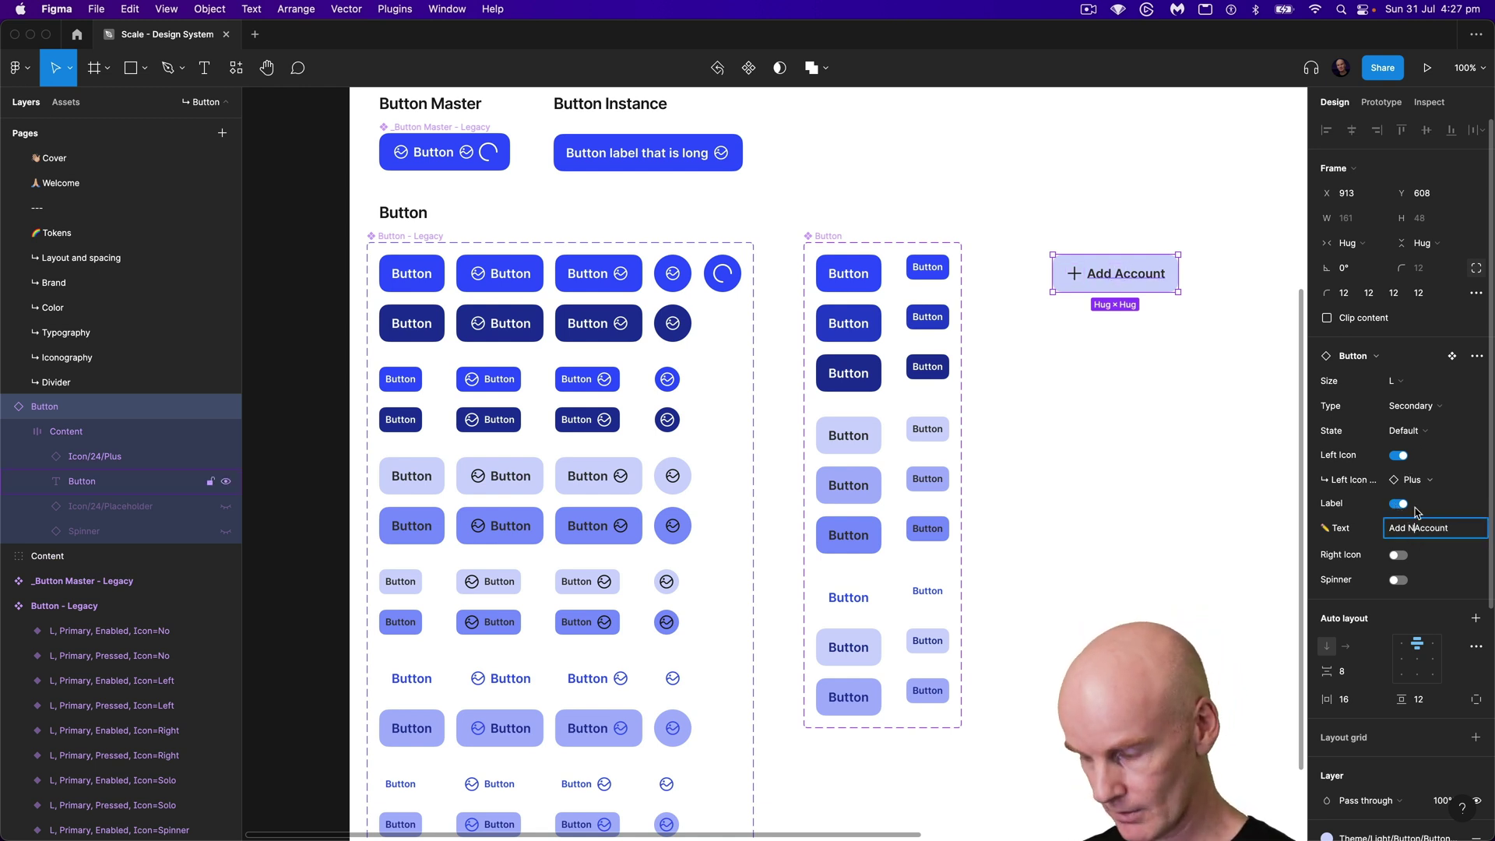
type("ew")
left_click(1125, 454)
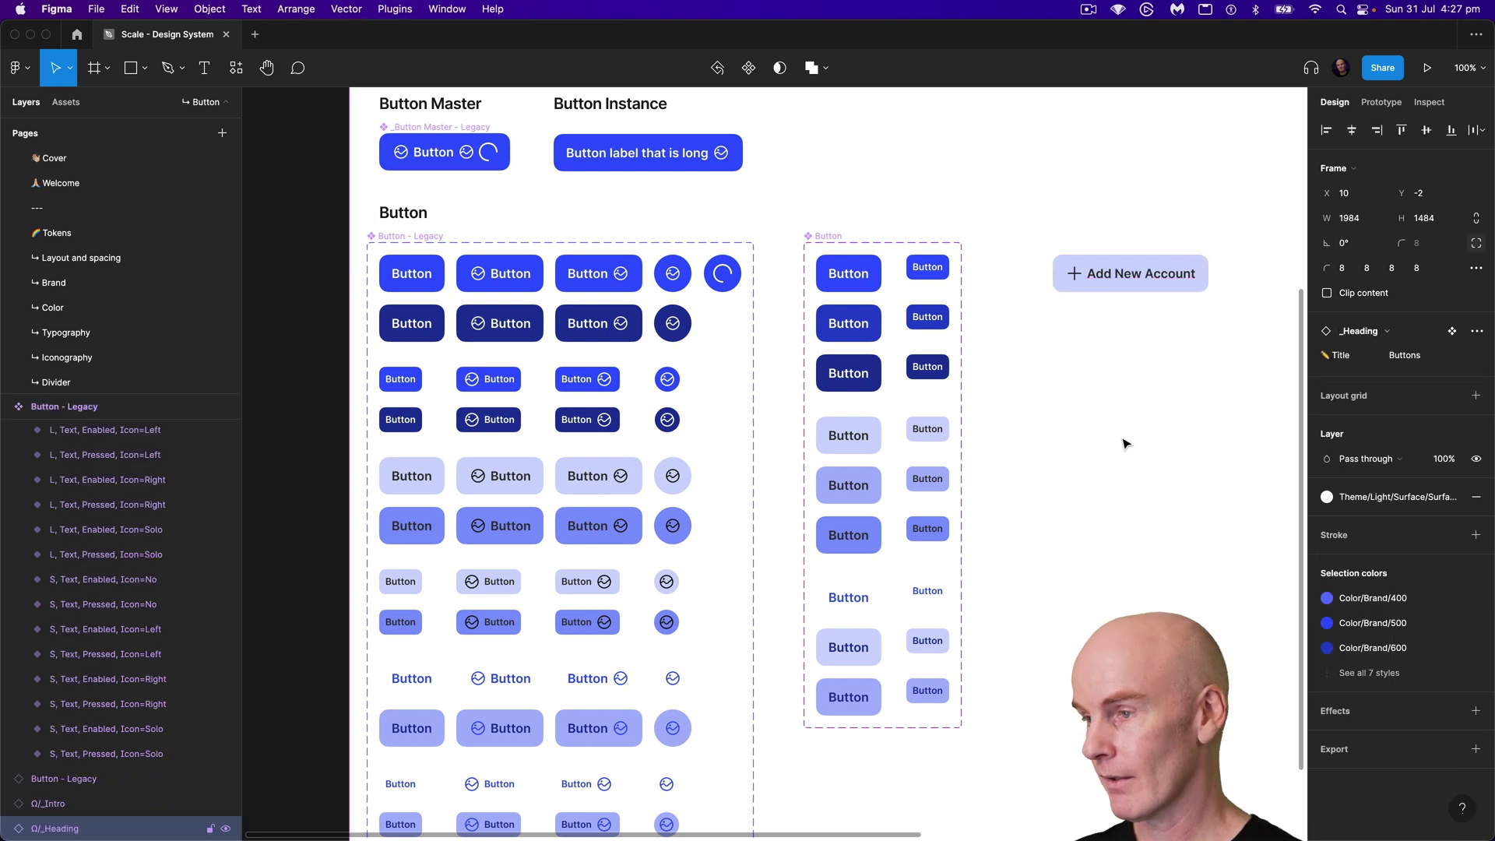
Step: Test the instance's Right Icon and Spinner properties by switching each on and off again
left_click(1161, 267)
left_click(1400, 555)
left_click(1399, 555)
left_click(1398, 581)
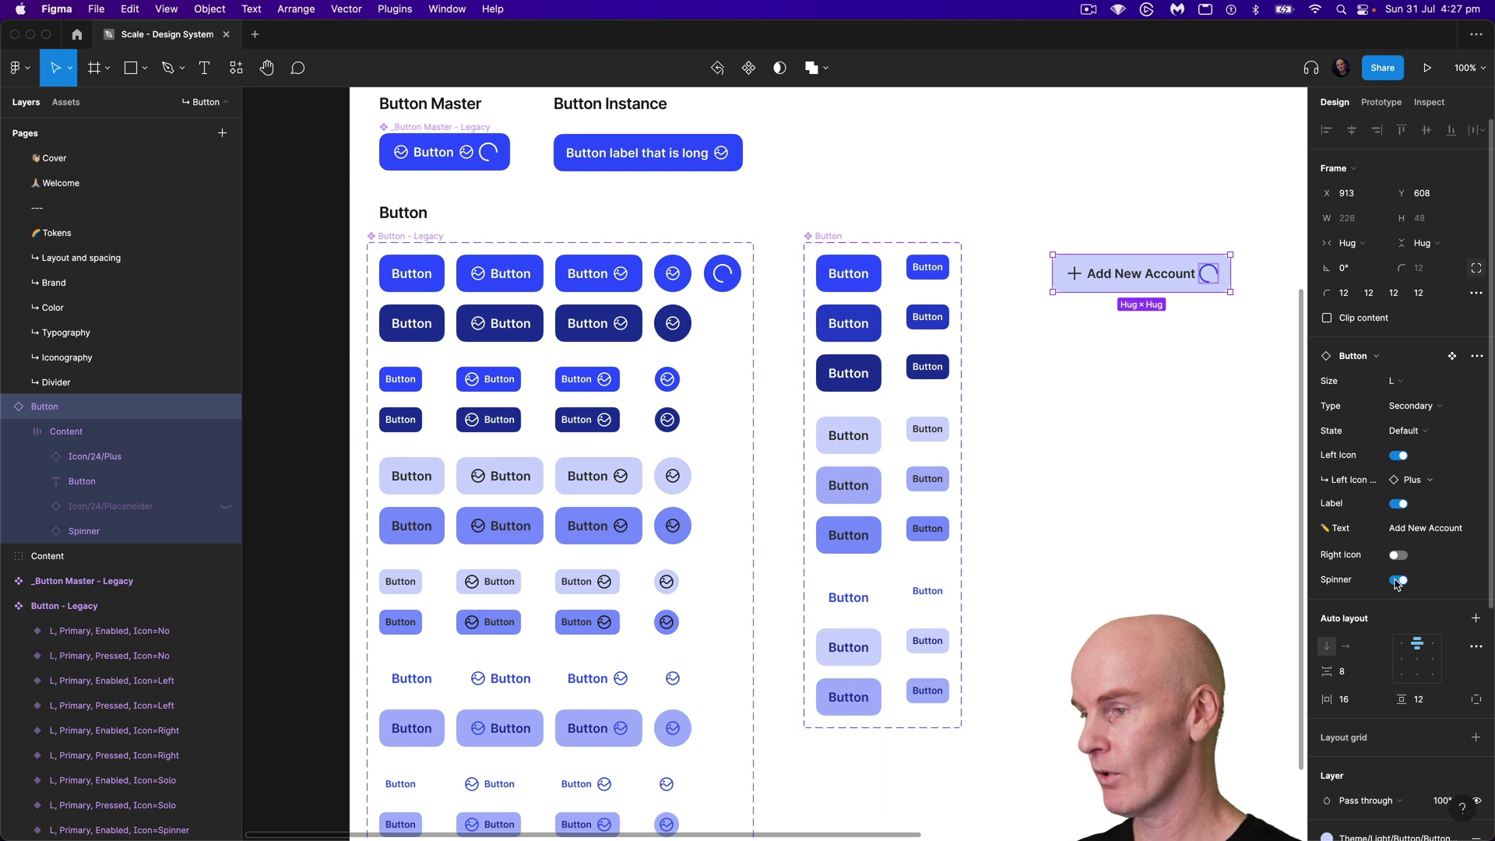
left_click(1398, 581)
Step: Try the Hover and Pressed states on the Add New Account instance
left_click(1439, 432)
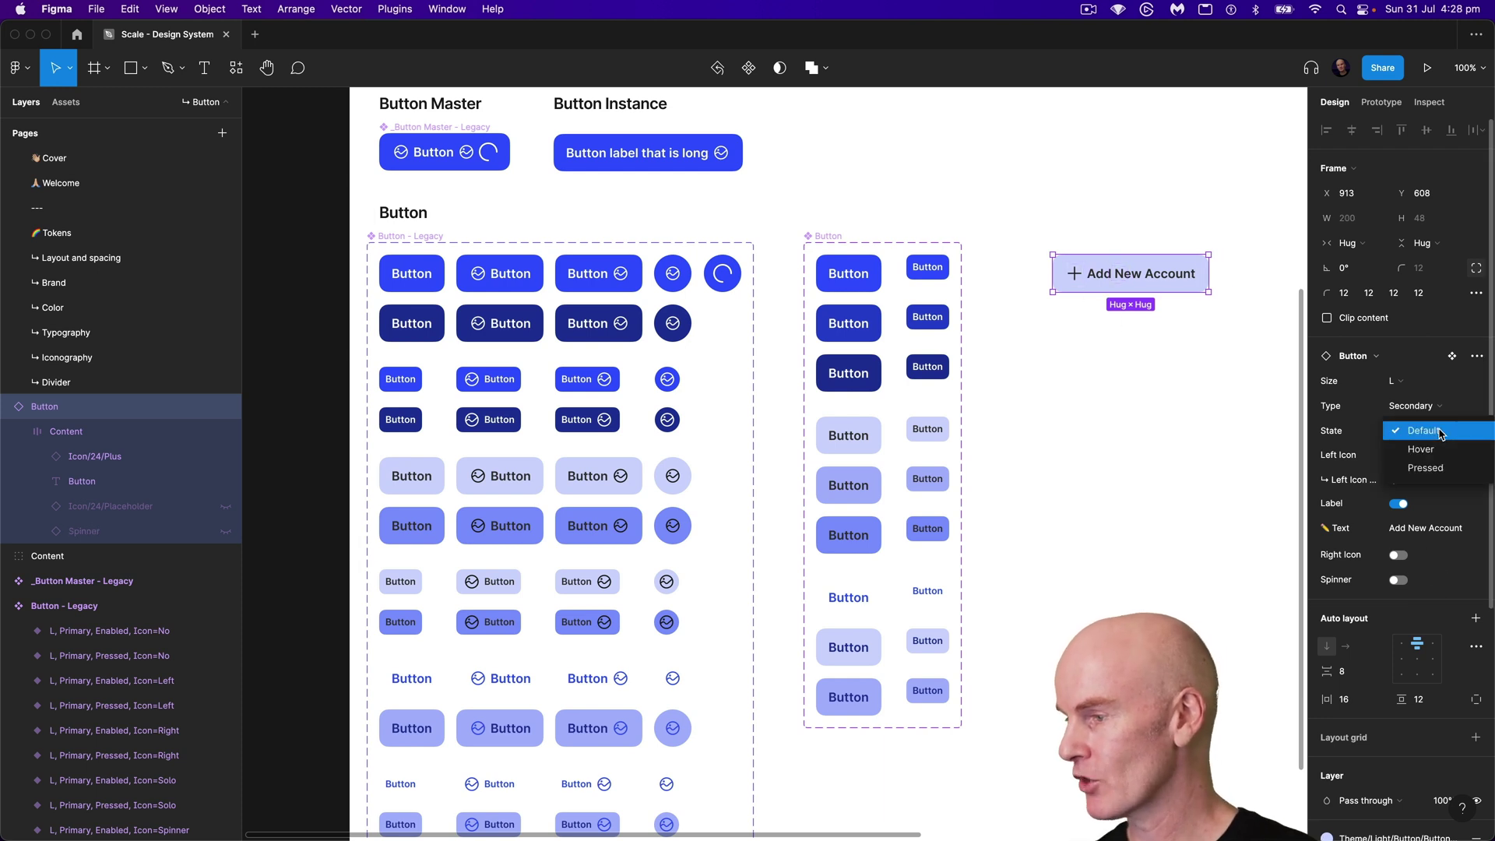
left_click(1440, 449)
left_click(1440, 432)
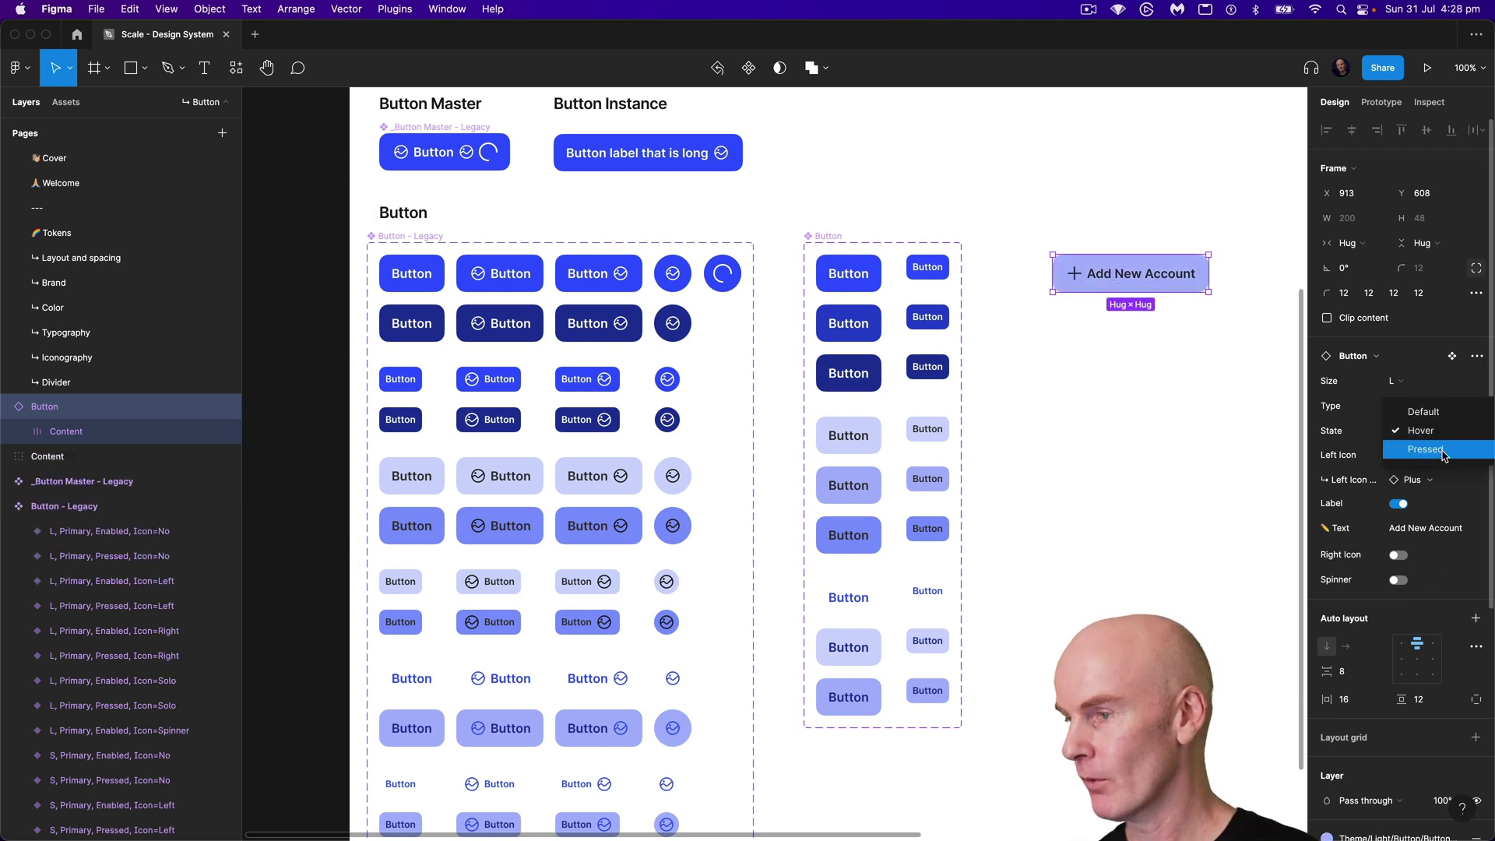
left_click(1442, 450)
Step: Set the Add New Account instance's Type to Primary and its State to Default
left_click(1431, 407)
left_click(1439, 389)
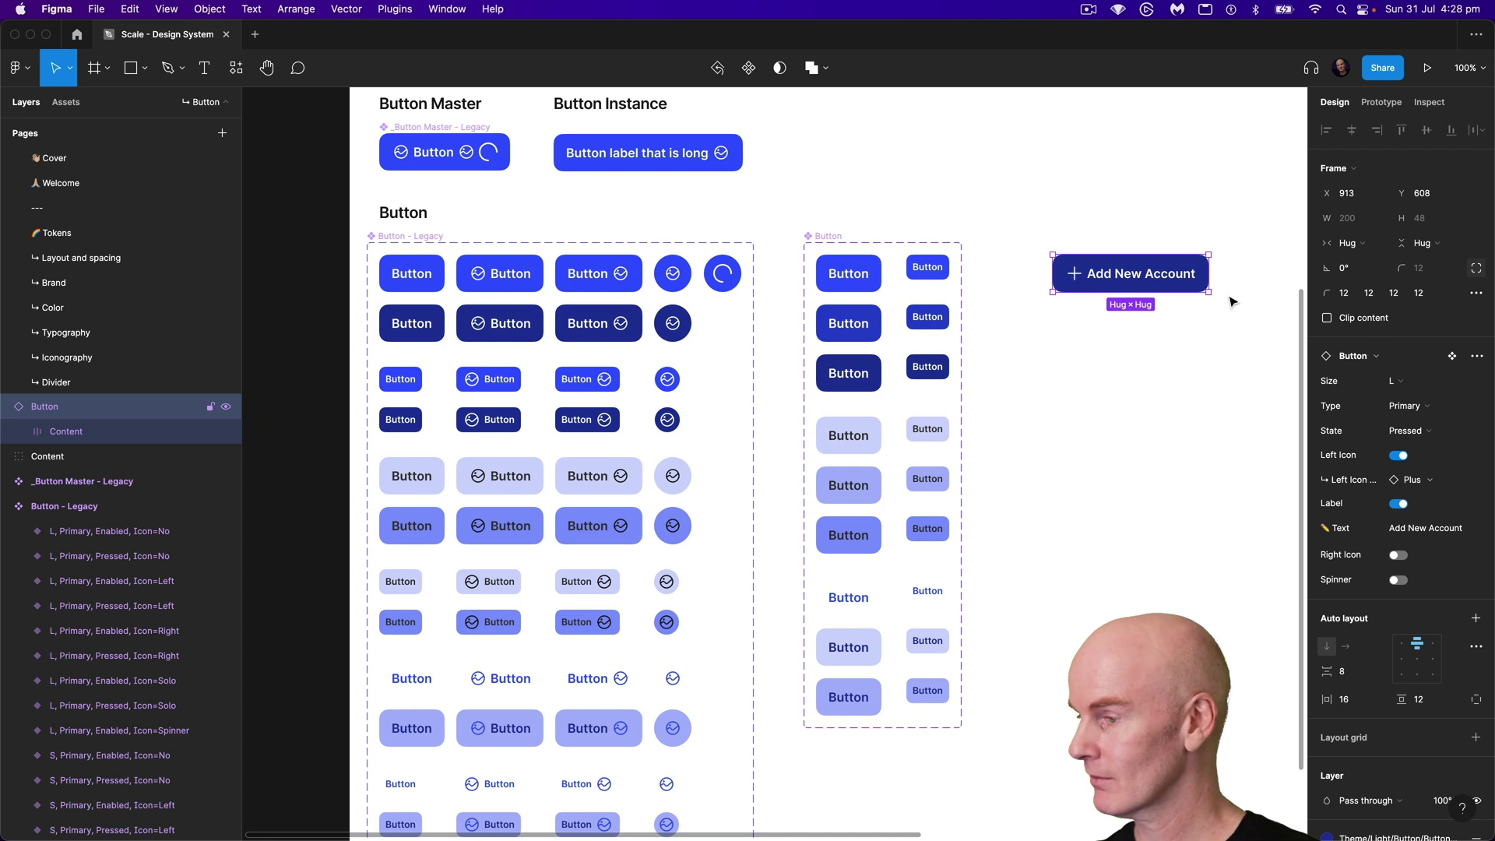
left_click(1432, 433)
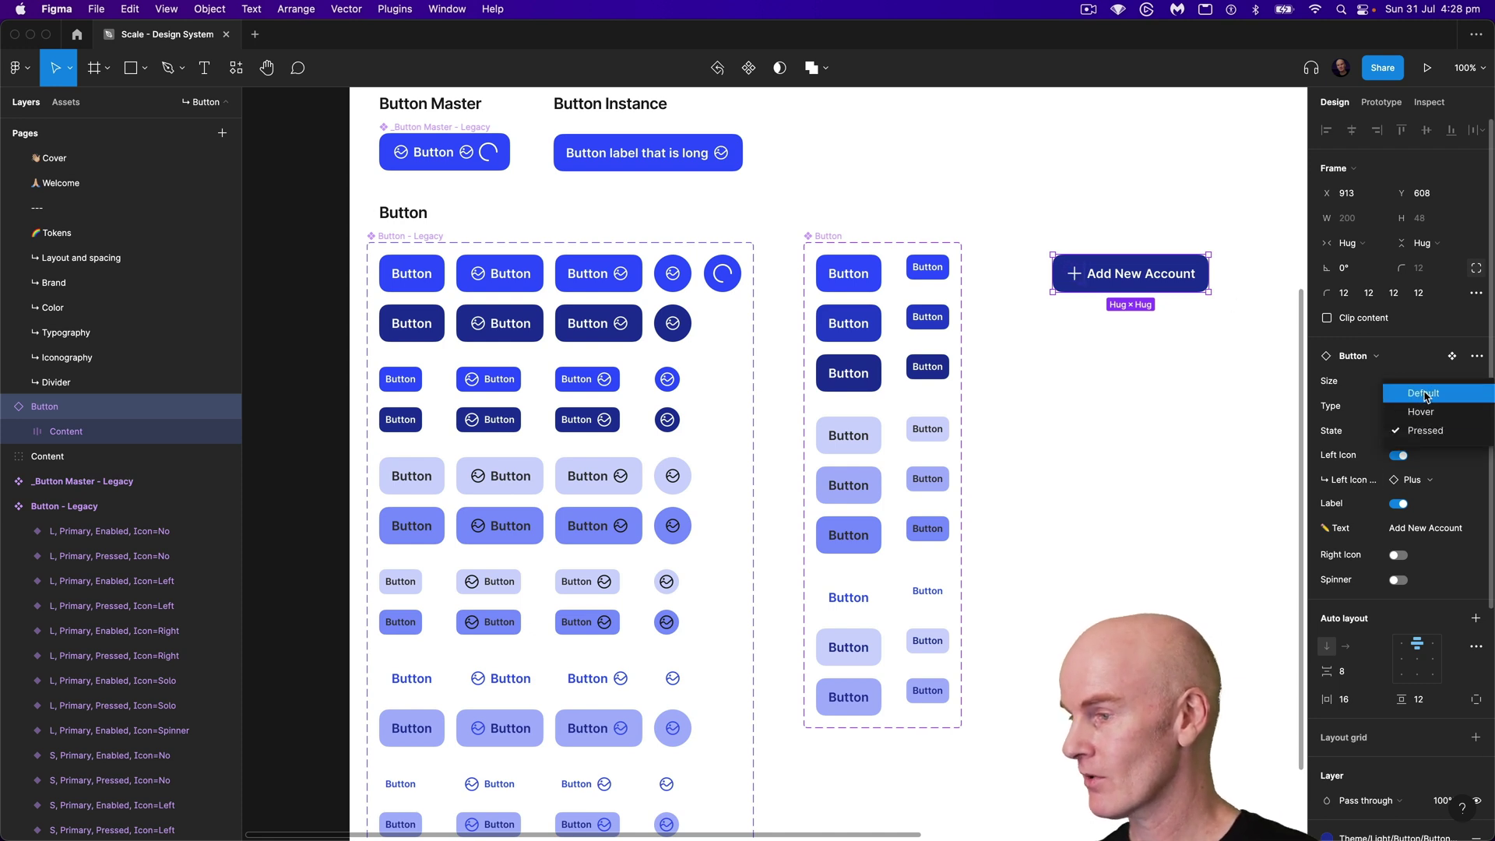
left_click(1423, 393)
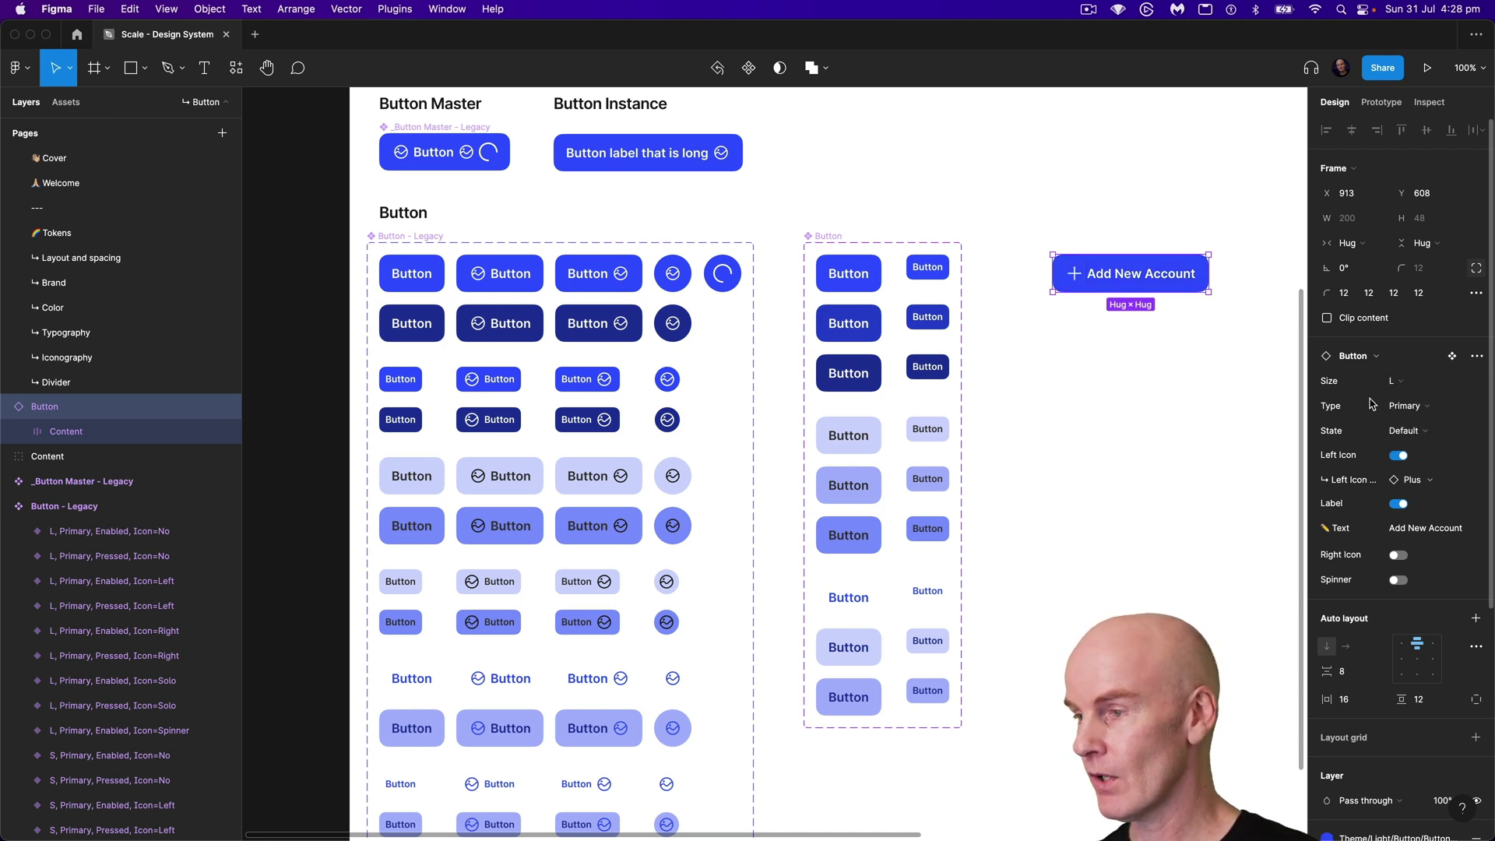
Step: Show the Add New Account instance's Right Icon instead of its Left Icon and swap the right icon to Plus
left_click(1398, 555)
left_click(1398, 456)
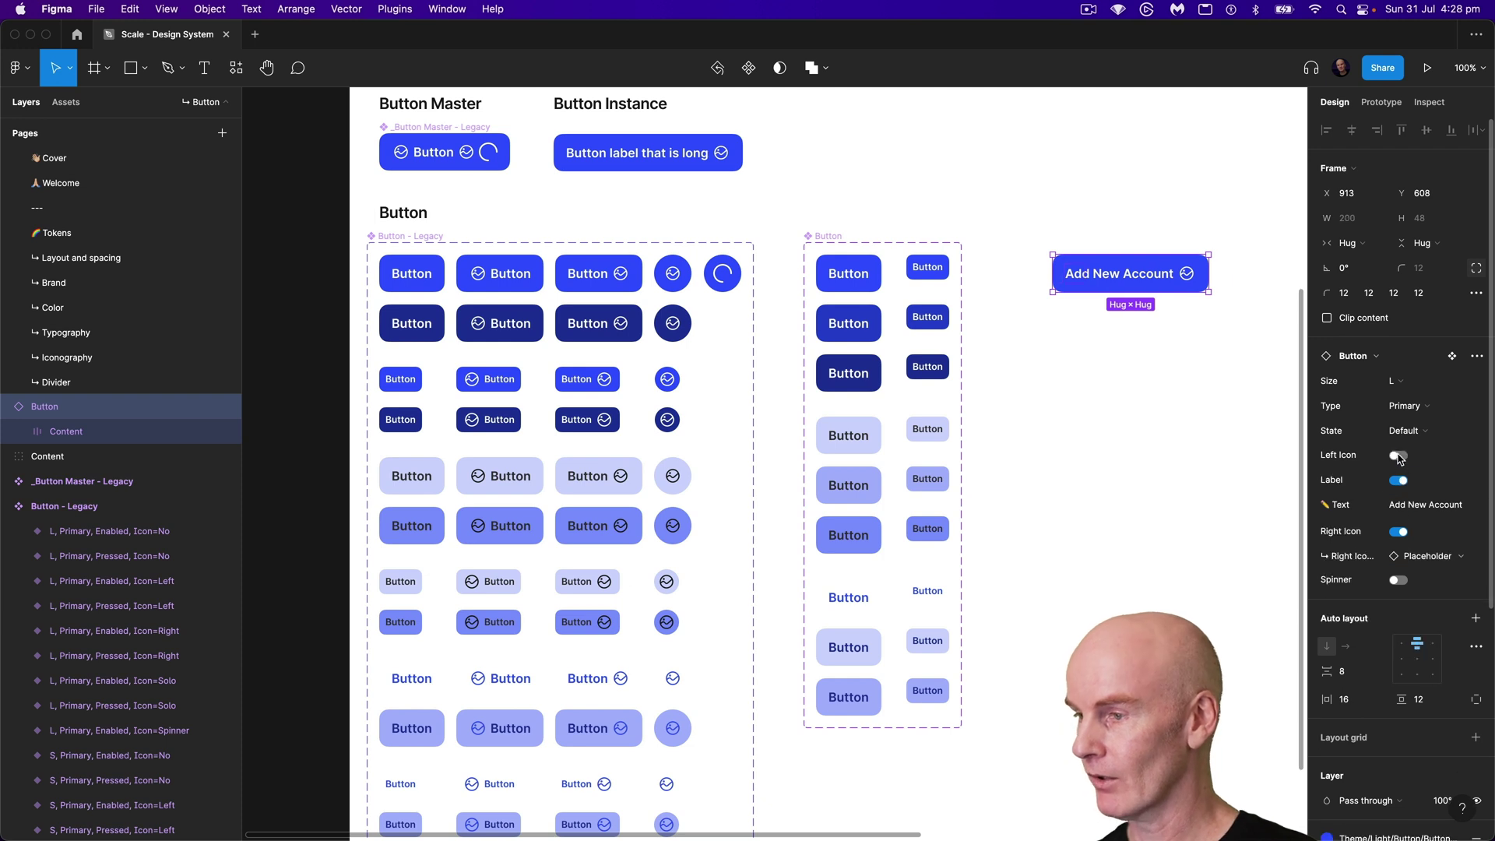
left_click(1428, 556)
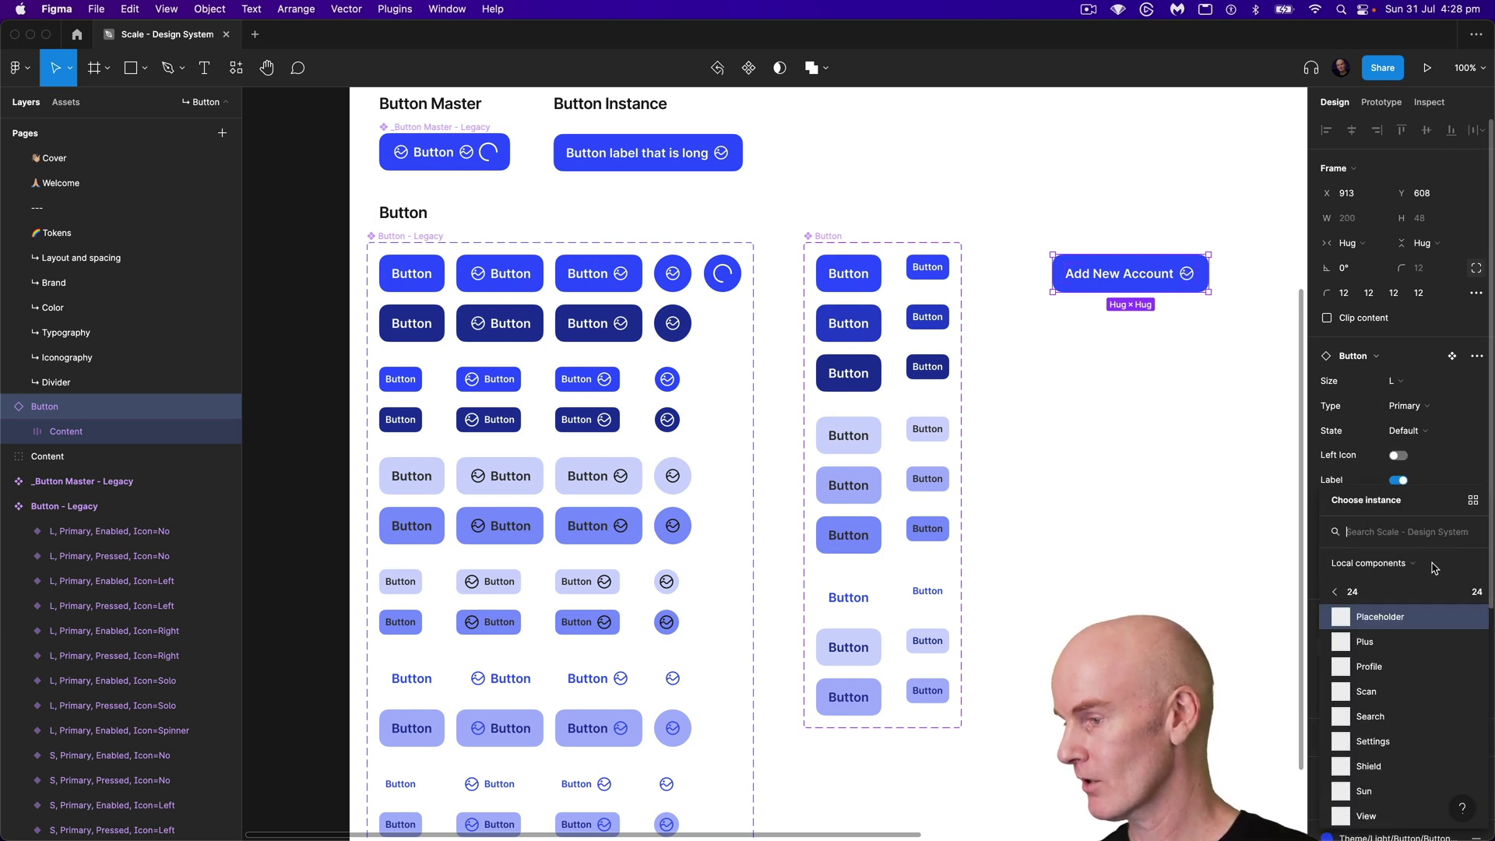
left_click(1367, 642)
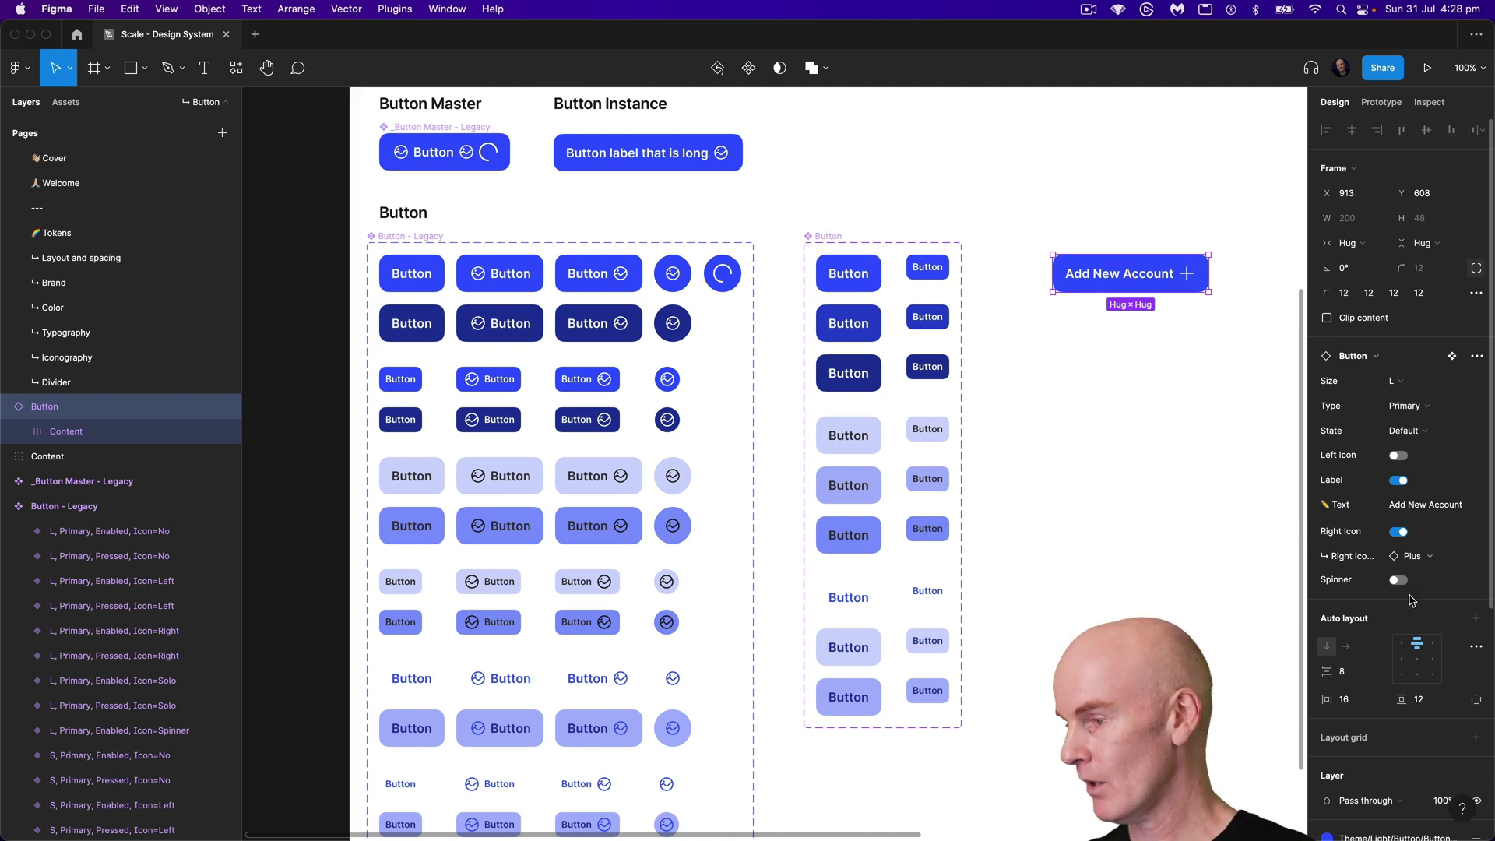
Step: Turn the instance into a spinner-only button by hiding Label and Right Icon and switching on Spinner
left_click(1399, 481)
left_click(1399, 506)
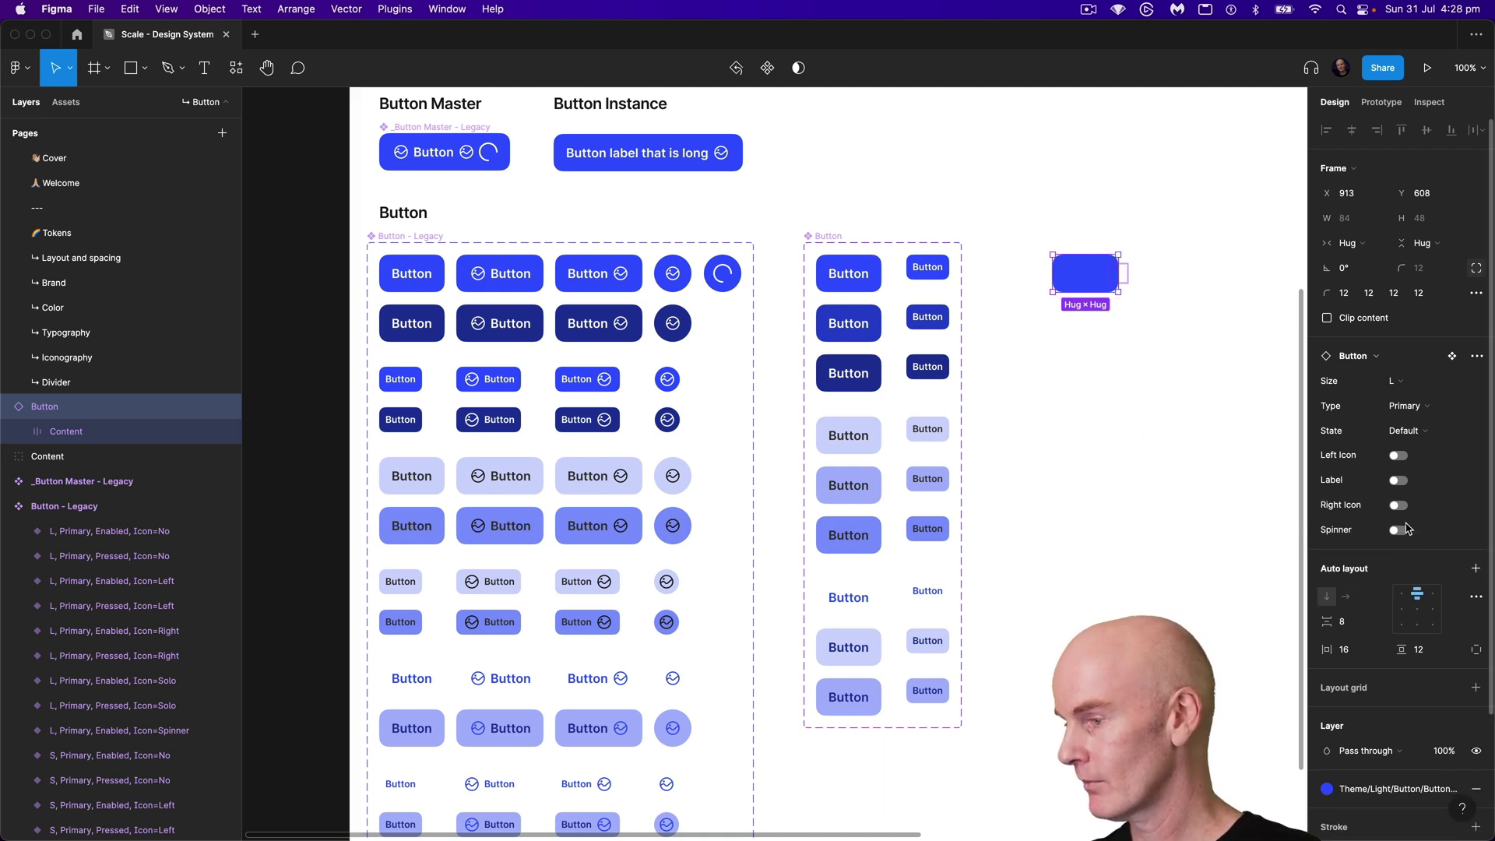
left_click(1399, 531)
Step: Select all the small variants in the new Button component set and move their column closer to the large variants
left_click(818, 239)
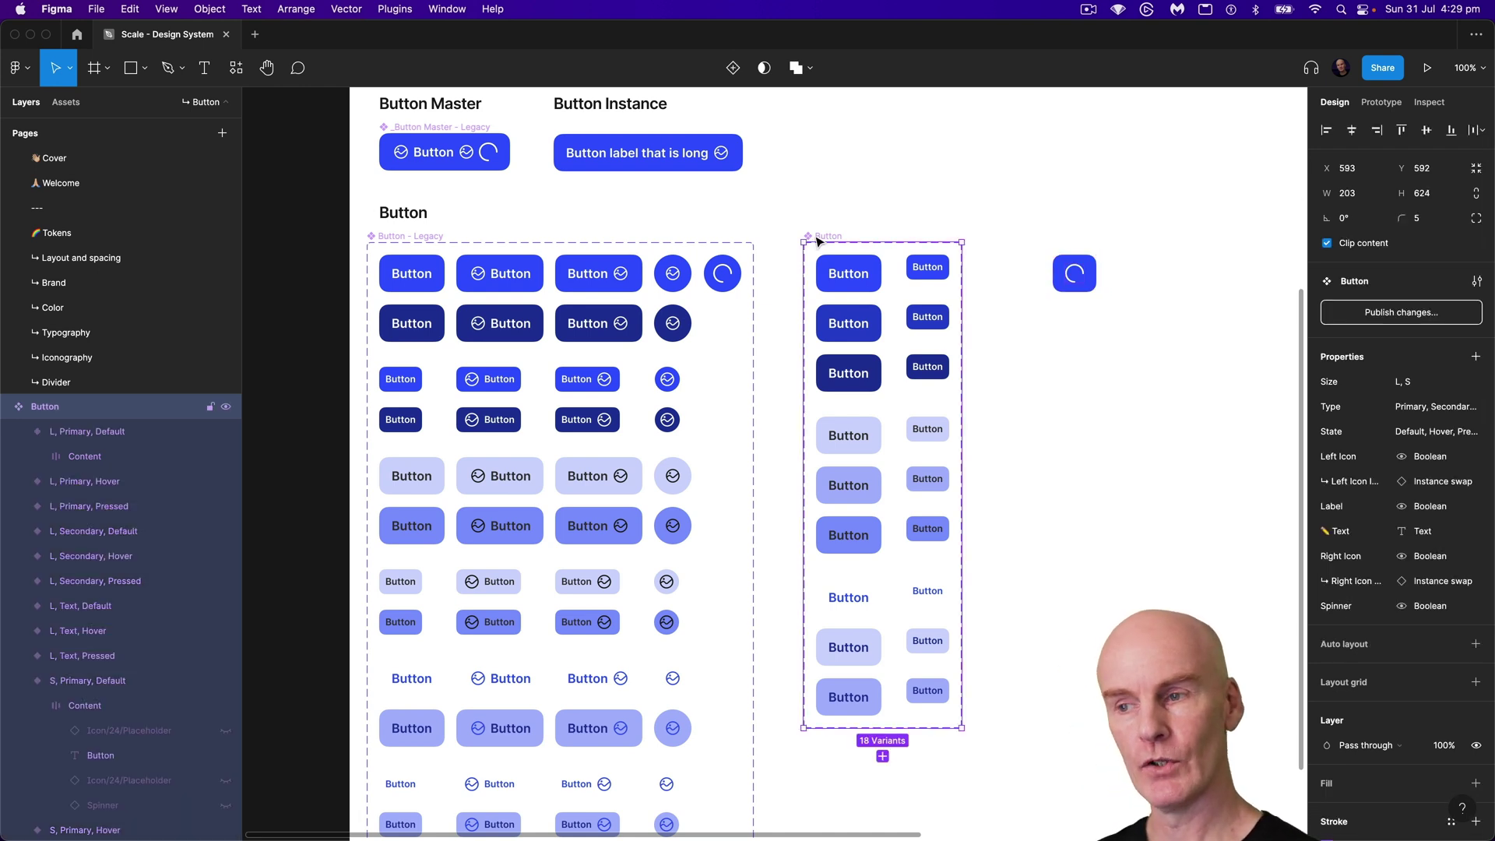
left_click(728, 271)
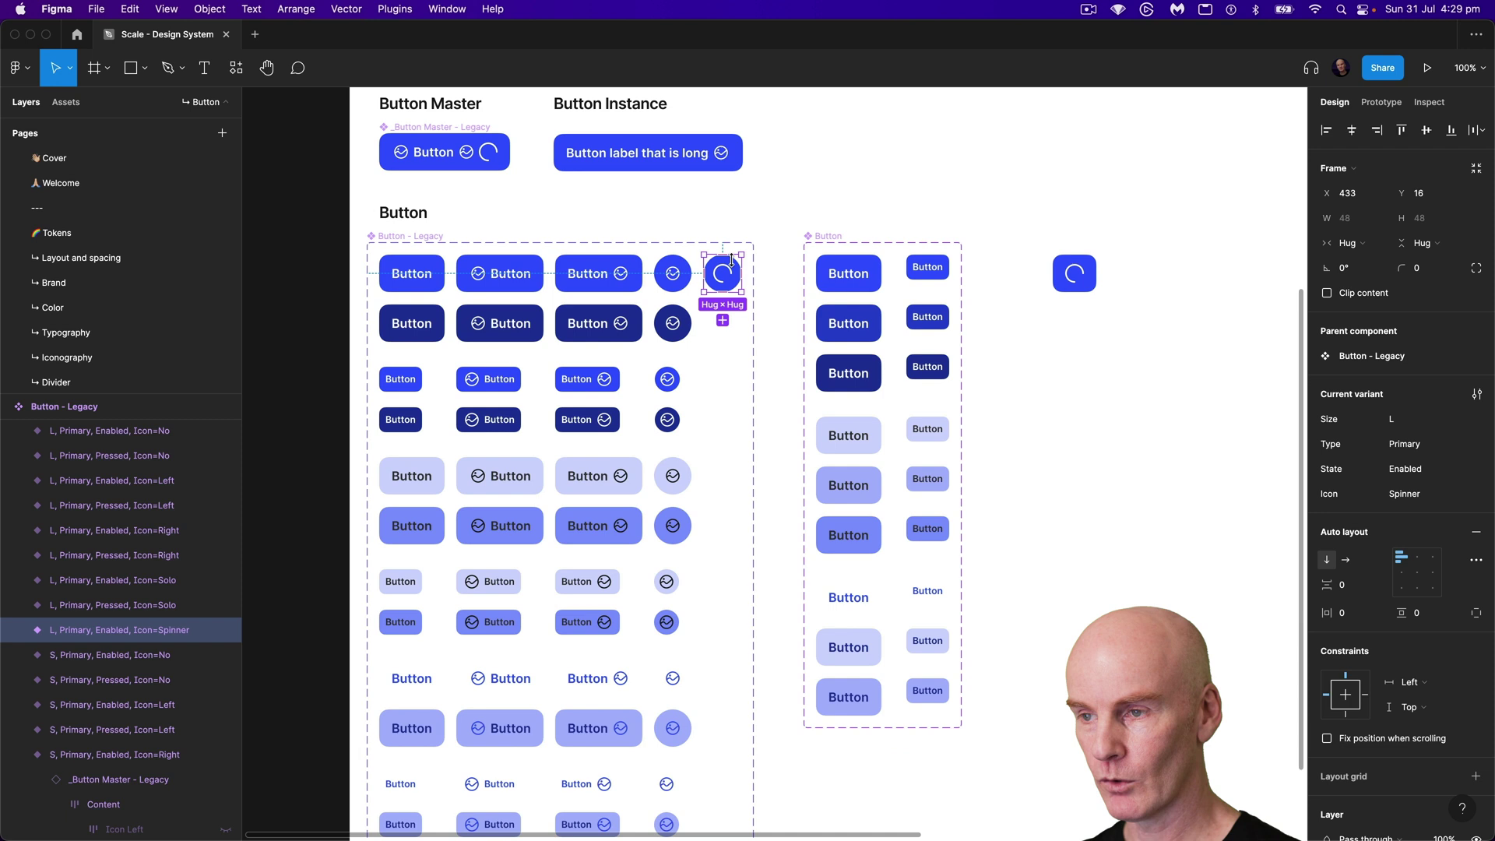
left_click(856, 269)
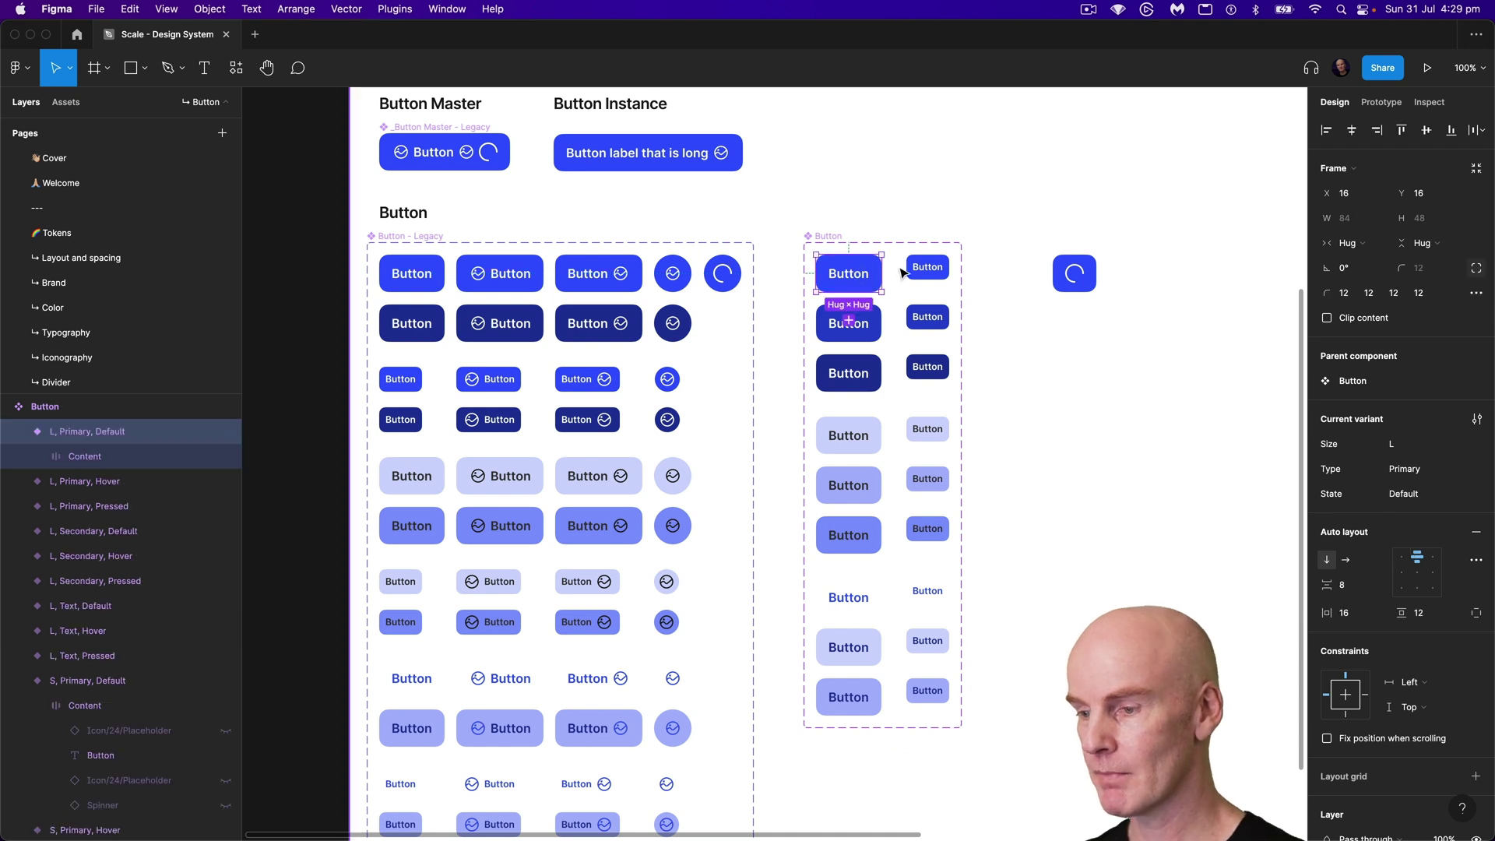
left_click_drag(1028, 762, 893, 204)
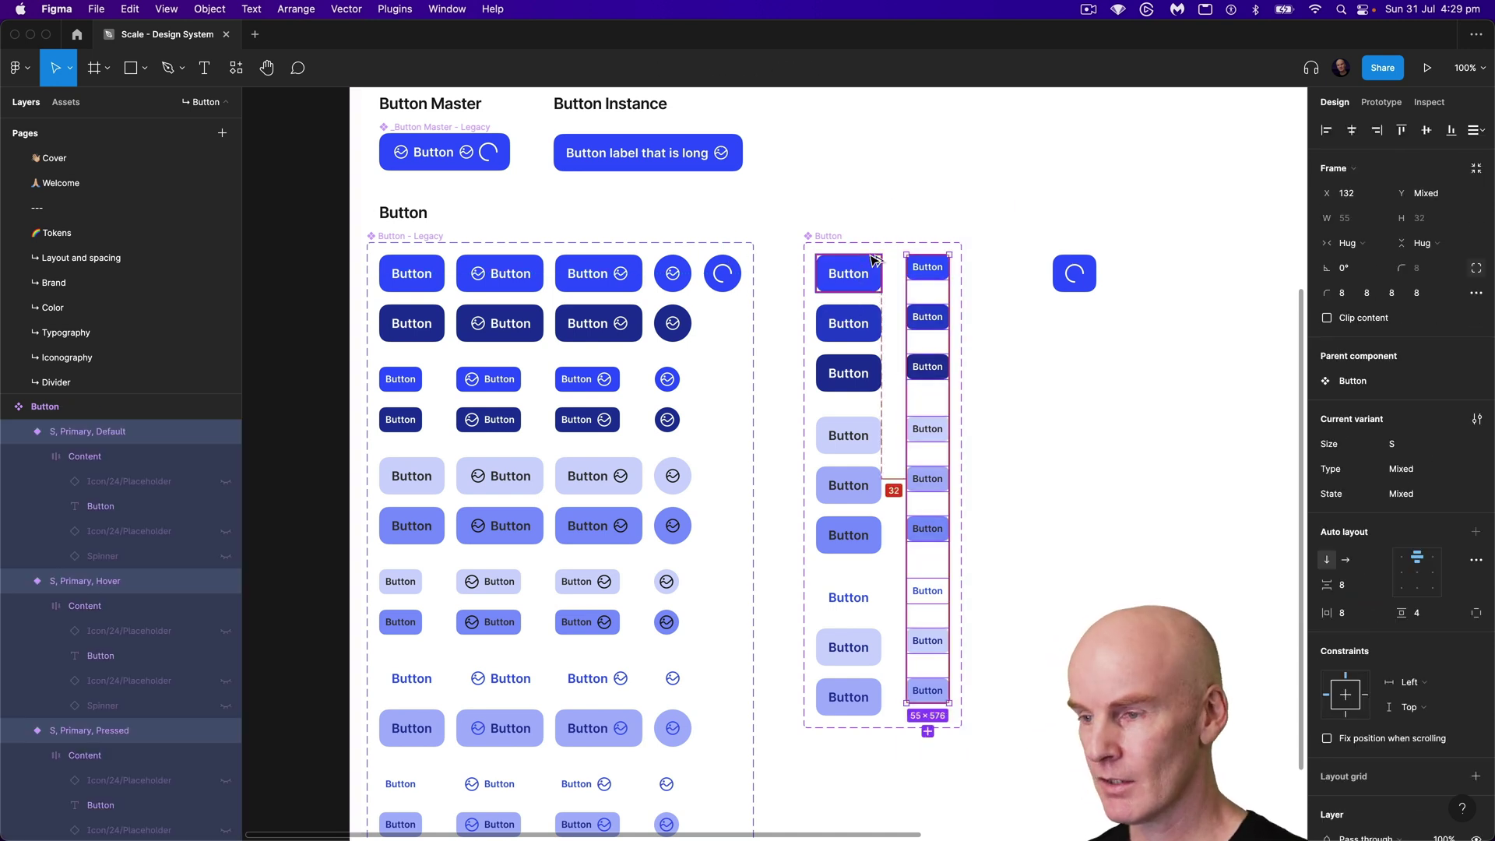
key("Escape")
Step: Reset all changes on the Button instance and set its Text property to "Submit"
left_click(1075, 273)
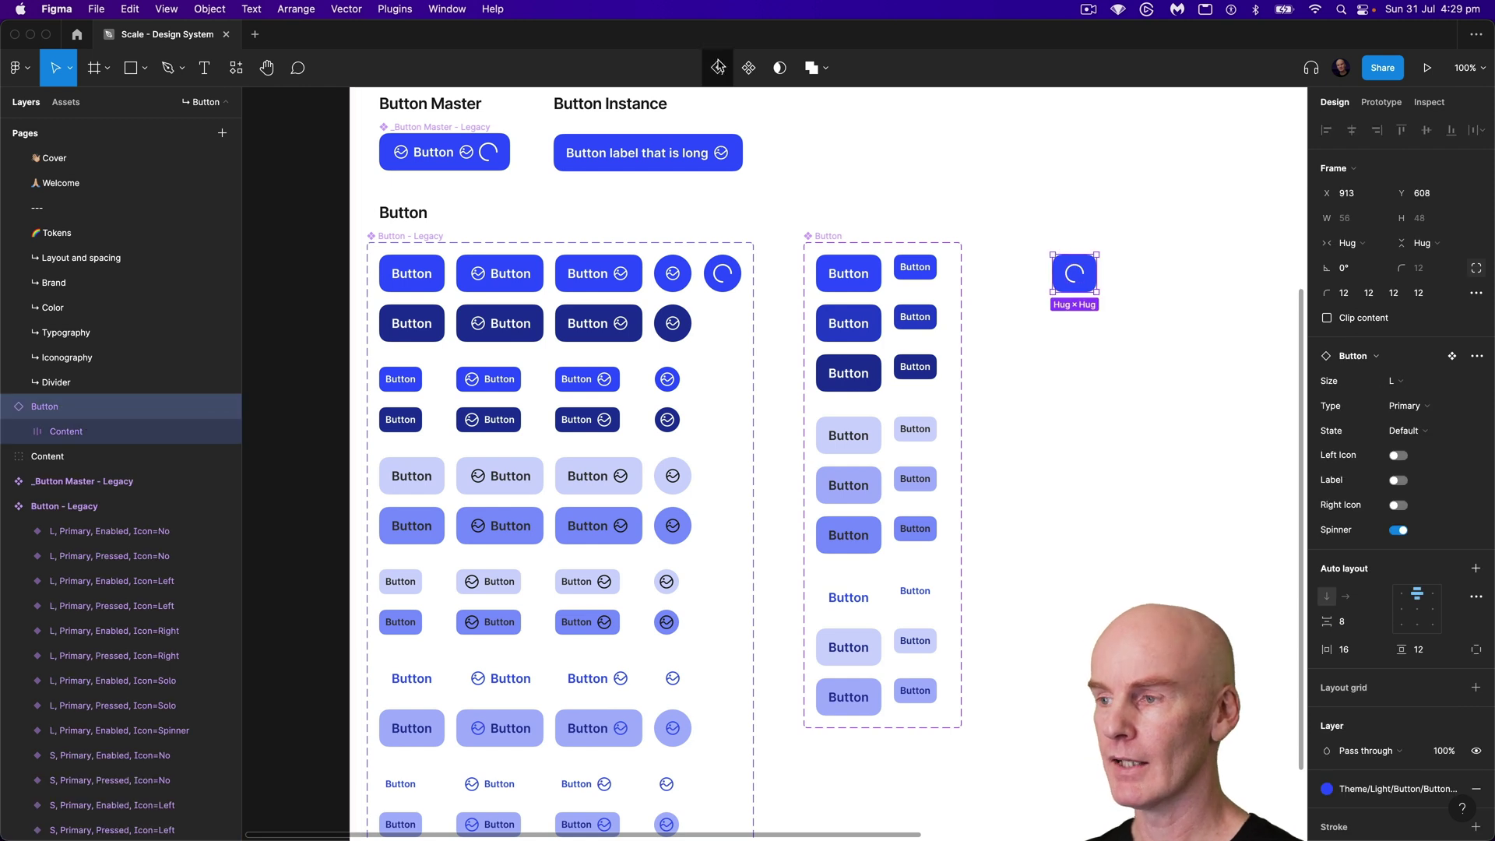
key("super+shift+r")
left_click(1430, 508)
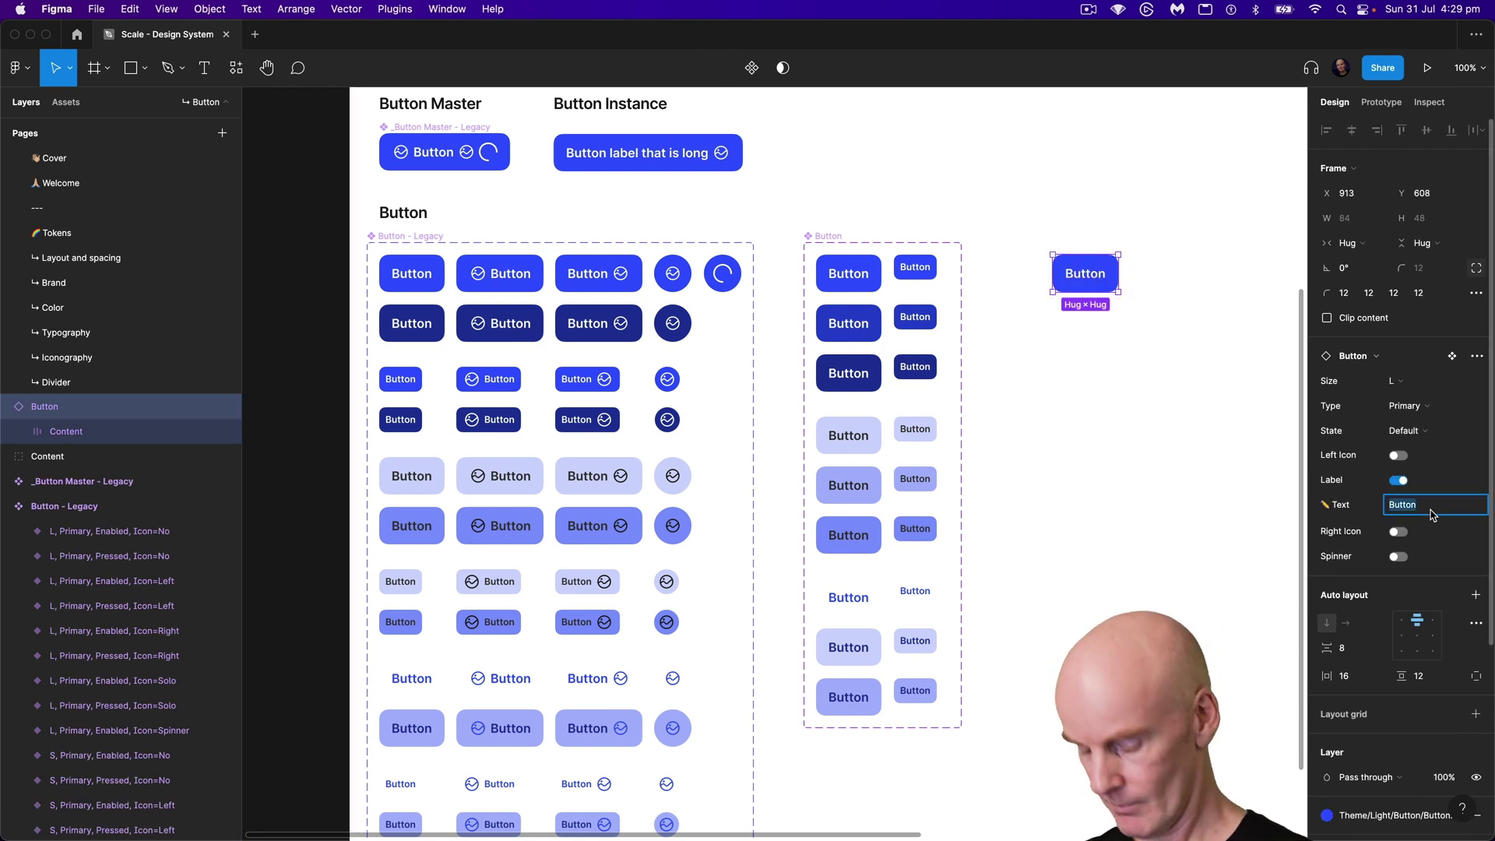
type("Submit")
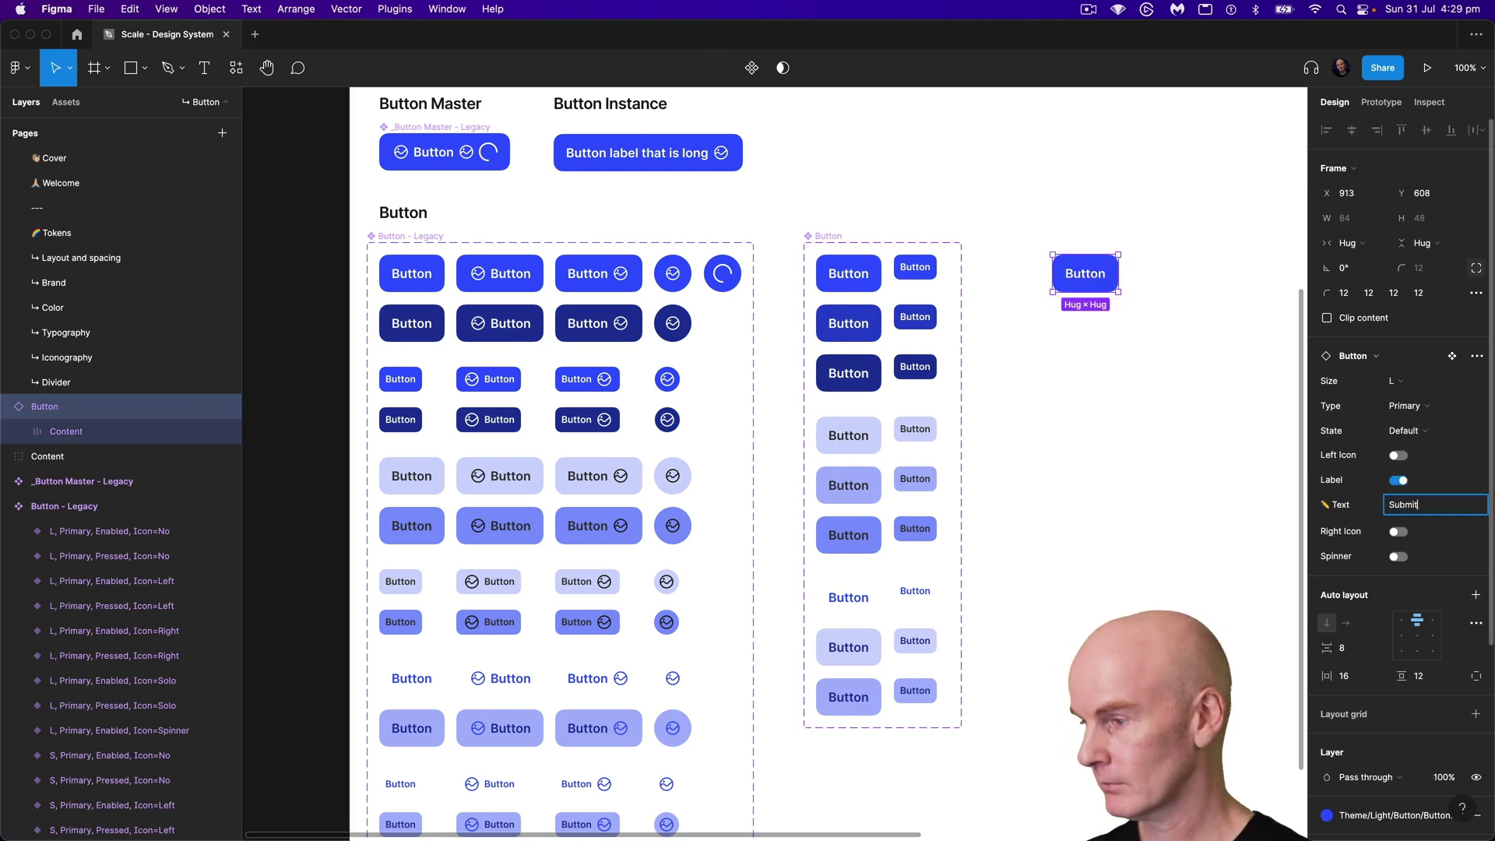
key("Return")
Step: Stretch the Submit instance horizontally to a fixed width of about 230
left_click_drag(1123, 273, 1232, 264)
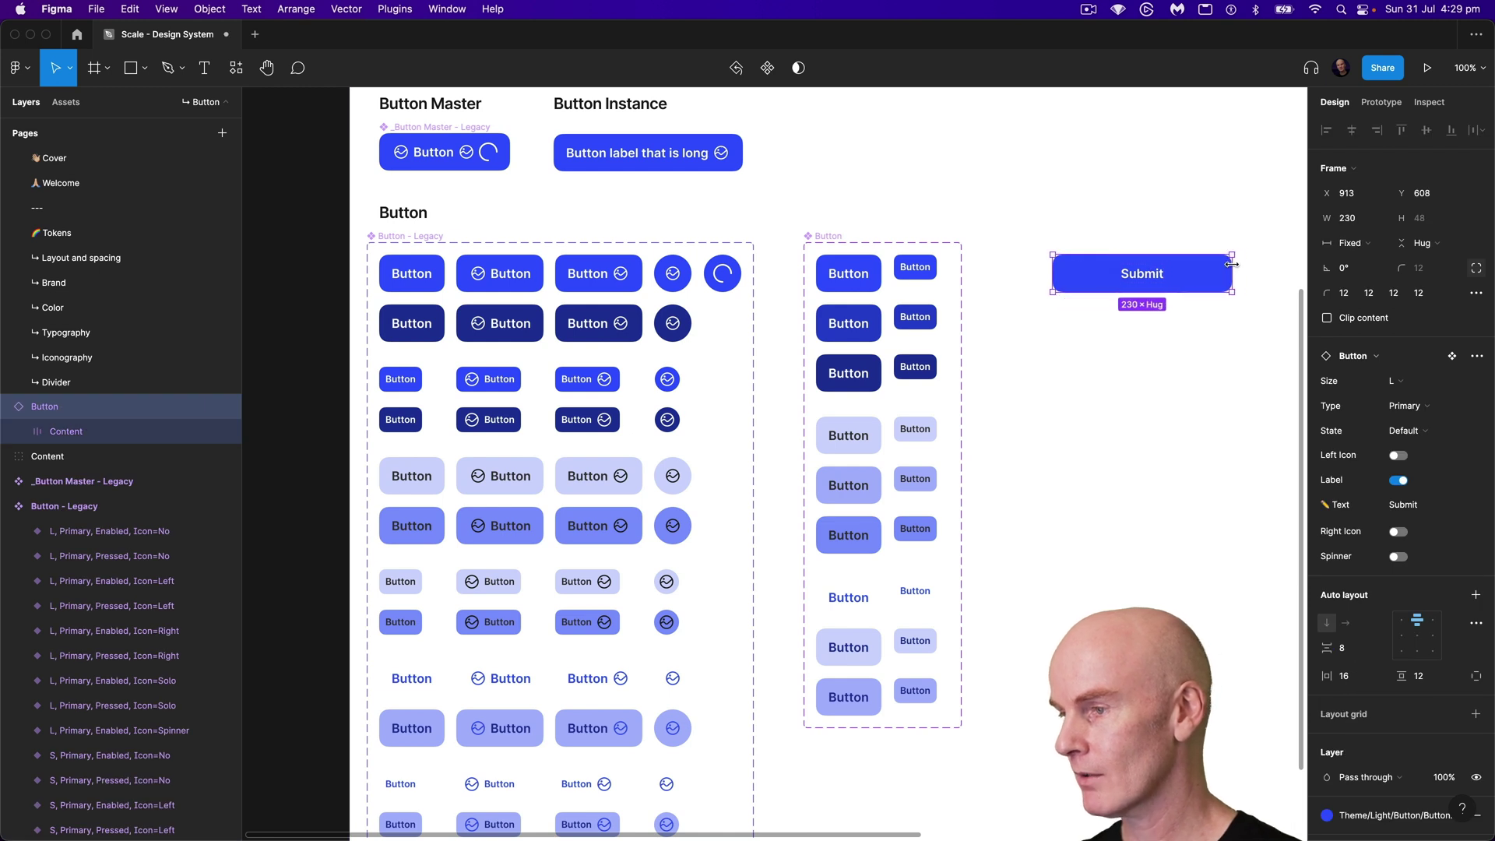
left_click(1077, 204)
left_click(1165, 259)
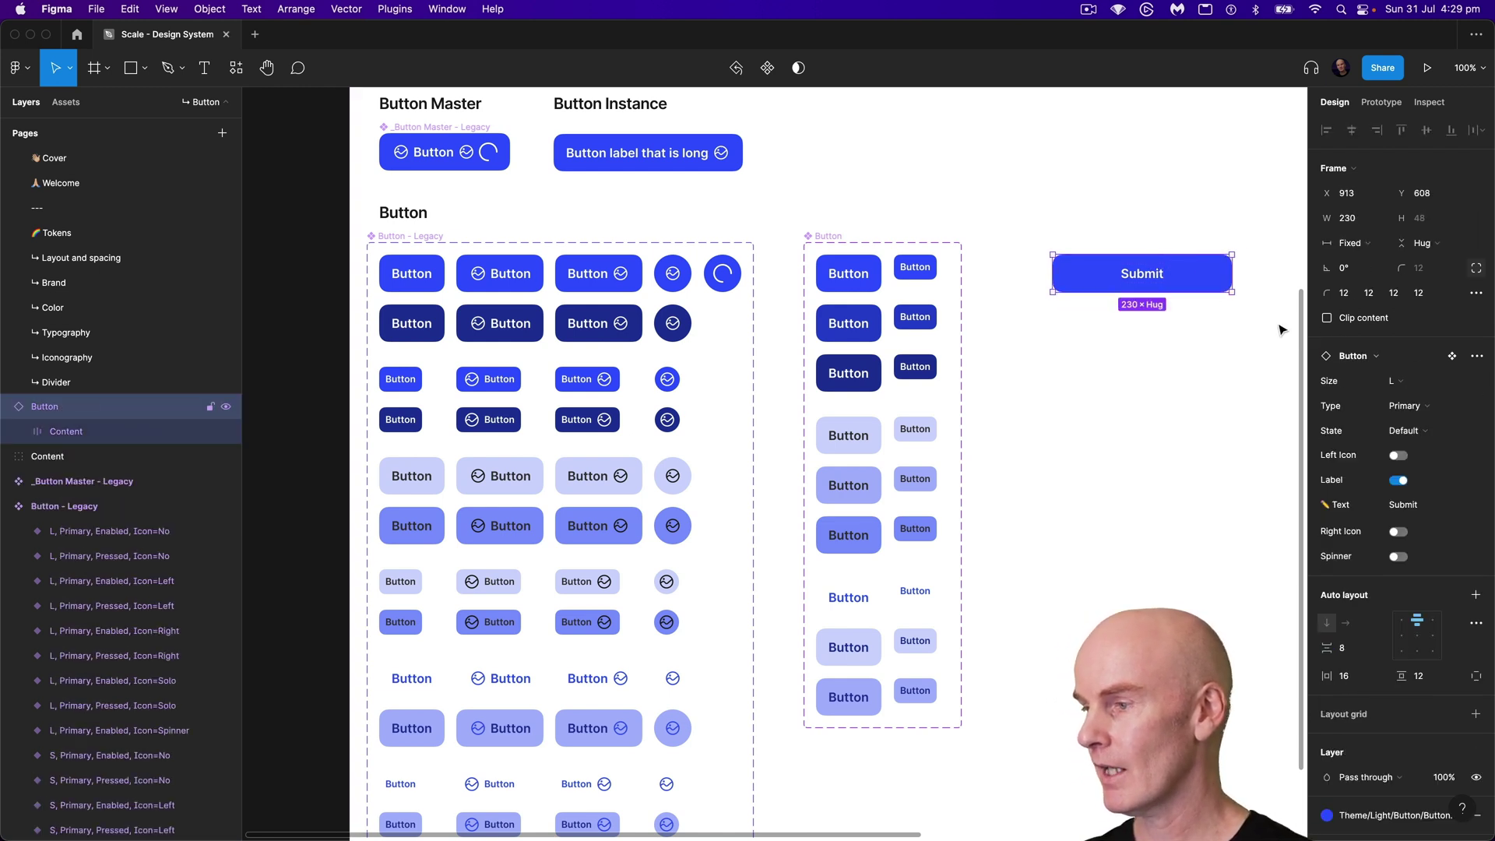
Step: Switch on the Submit instance's Spinner and hide its Label
left_click(1398, 558)
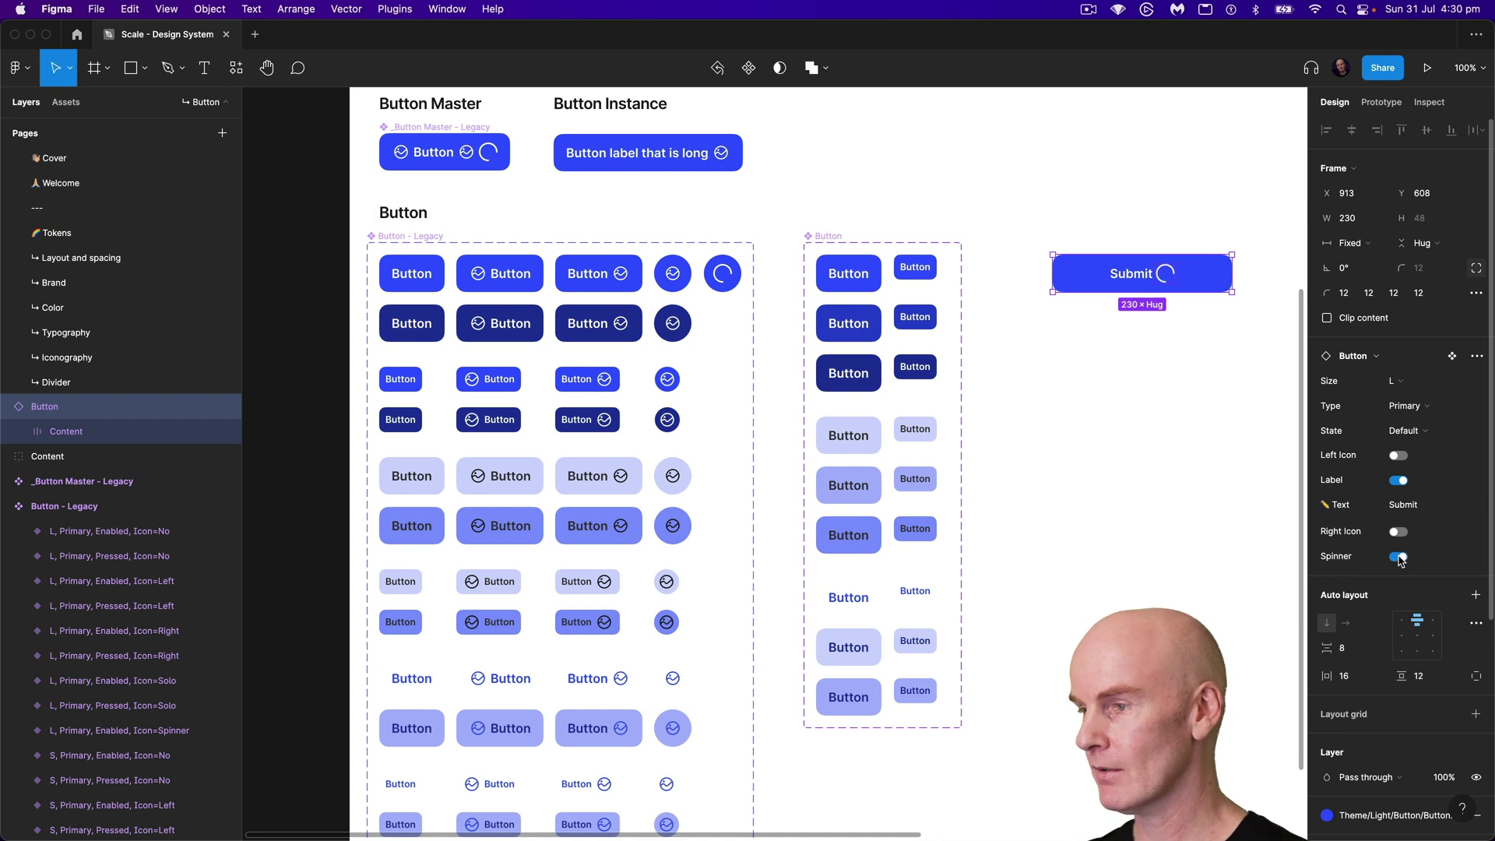
left_click(1399, 481)
left_click(1087, 196)
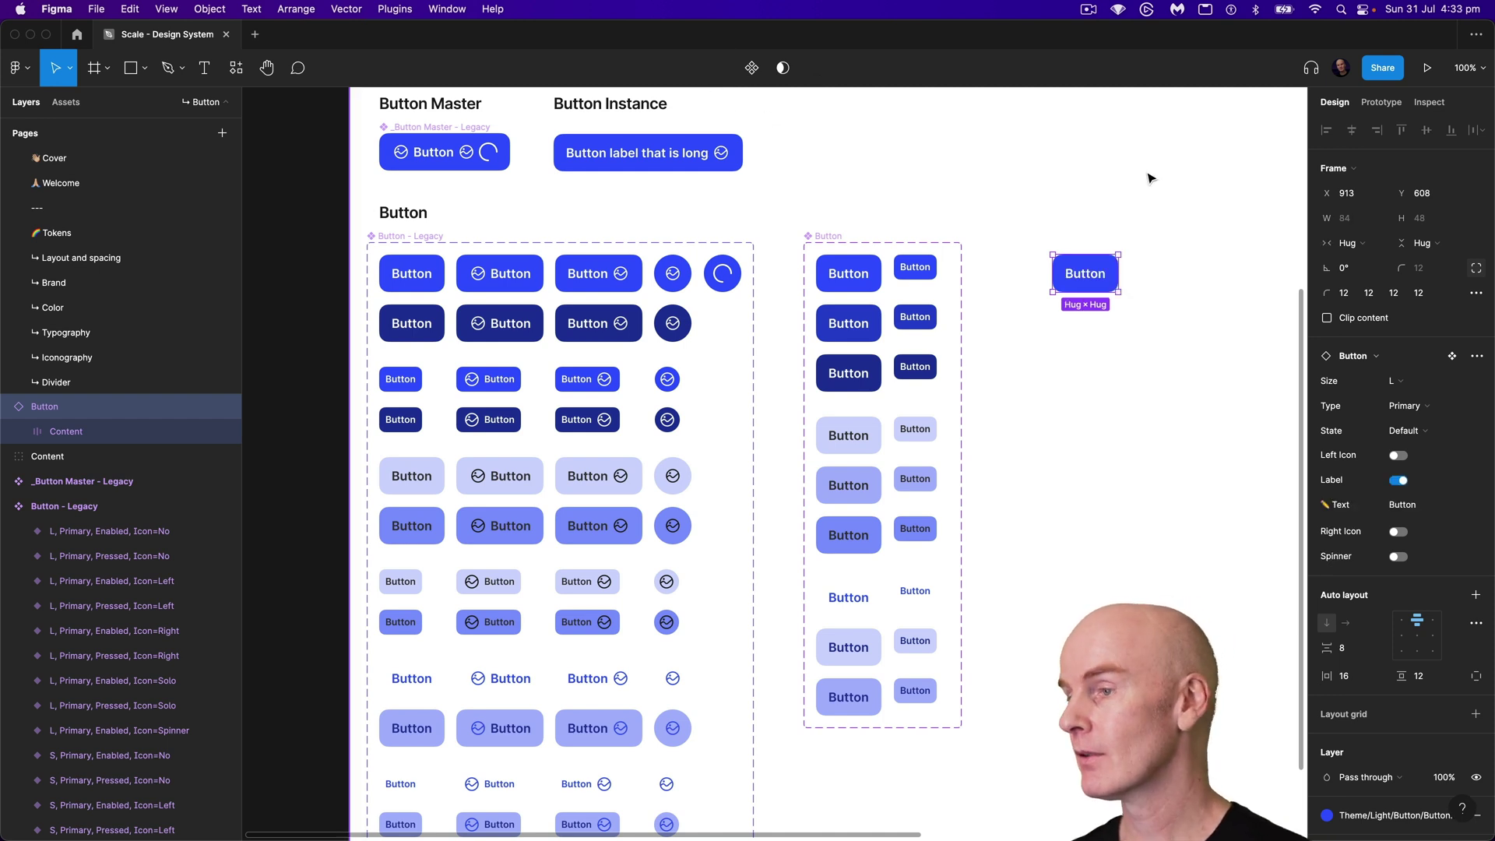
Step: Make the Button instance icon-only by showing Left Icon, hiding Label and swapping the icon to AddAccount
left_click(1067, 268)
left_click(1067, 267)
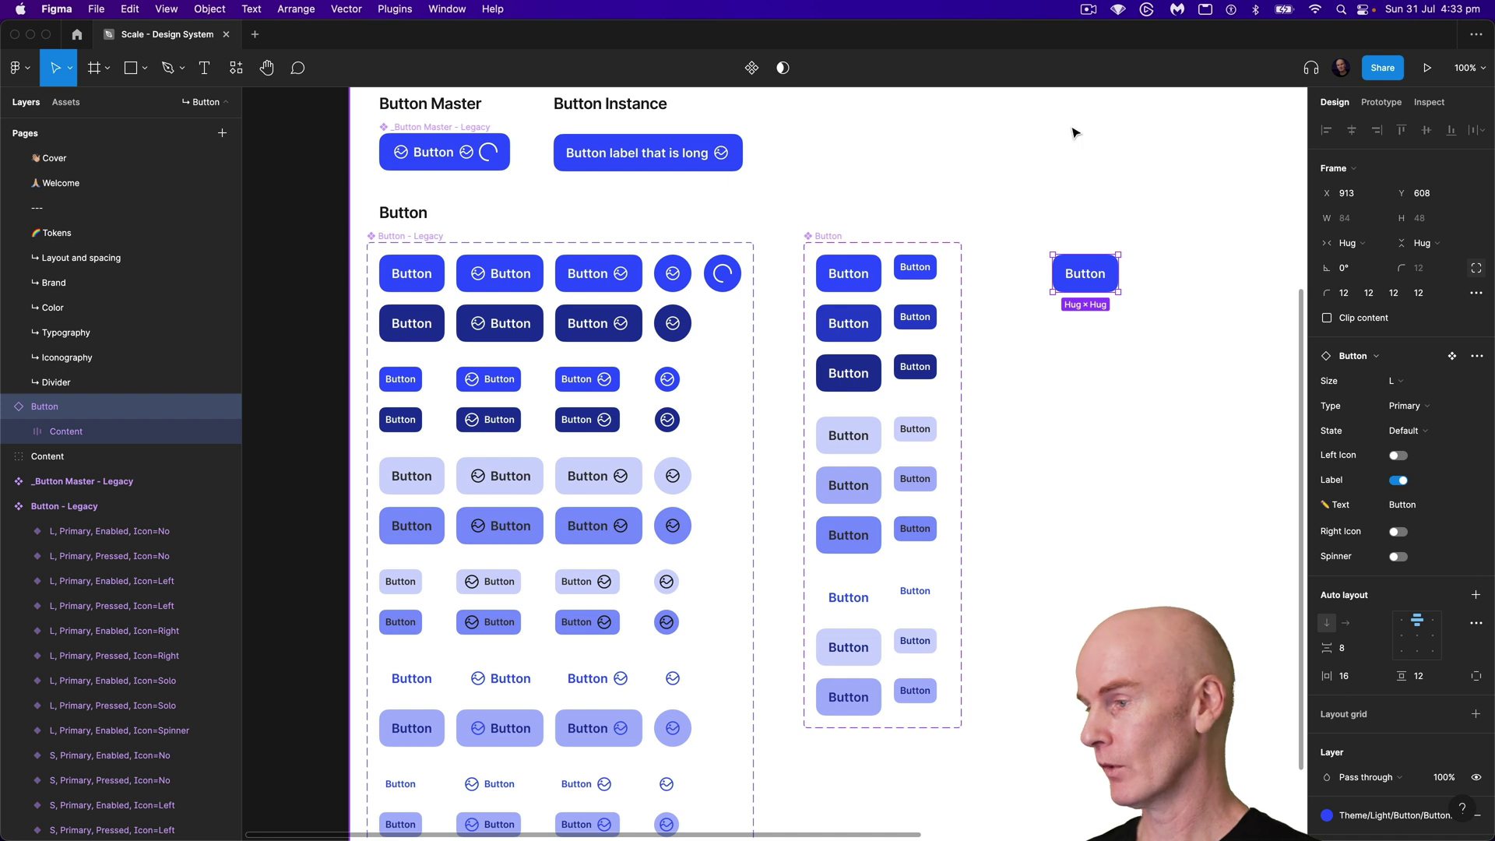
left_click(1399, 456)
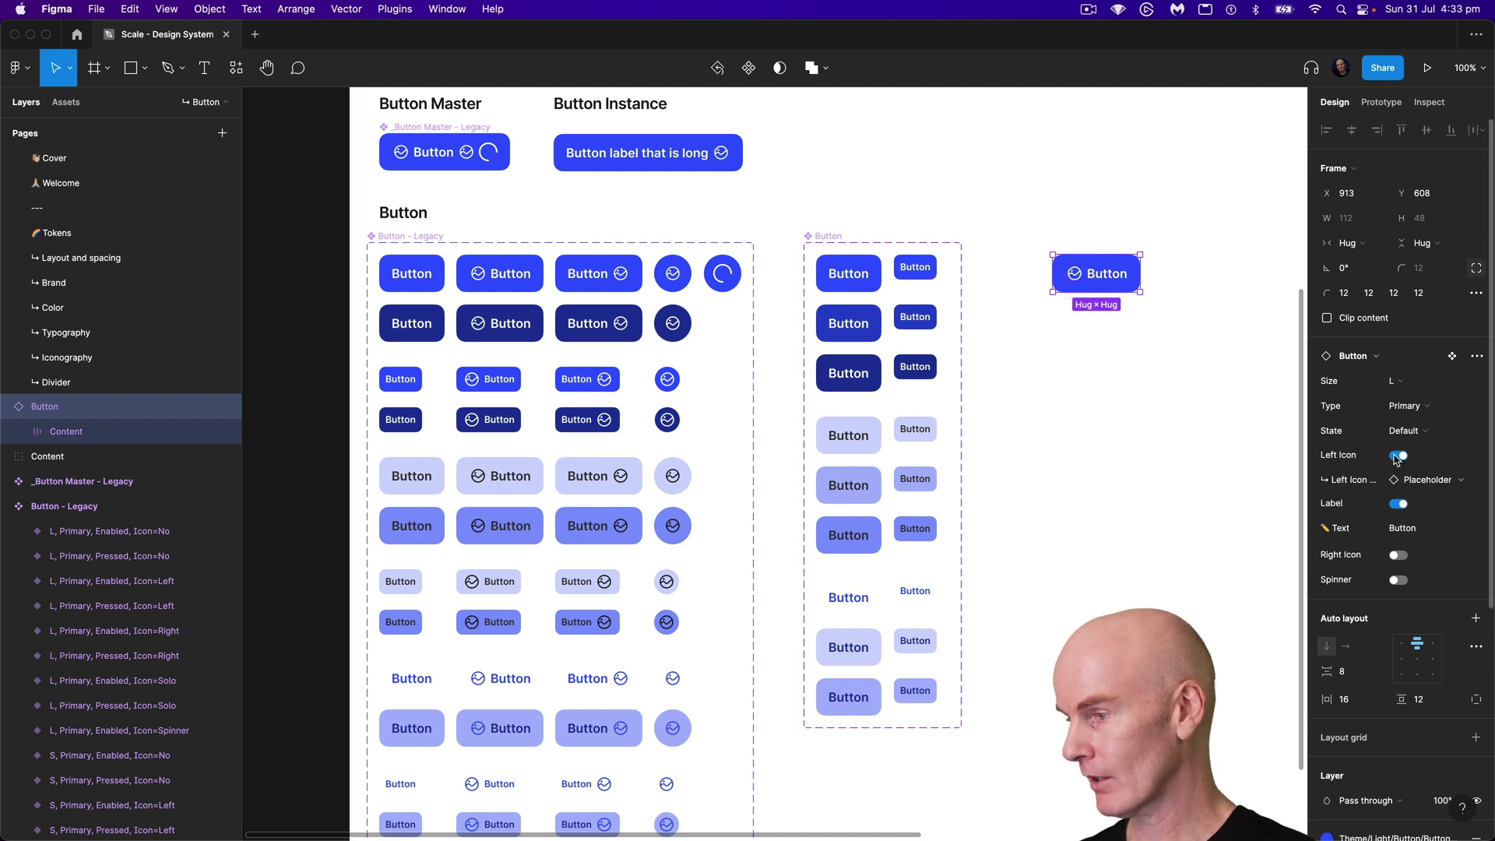
left_click(1399, 504)
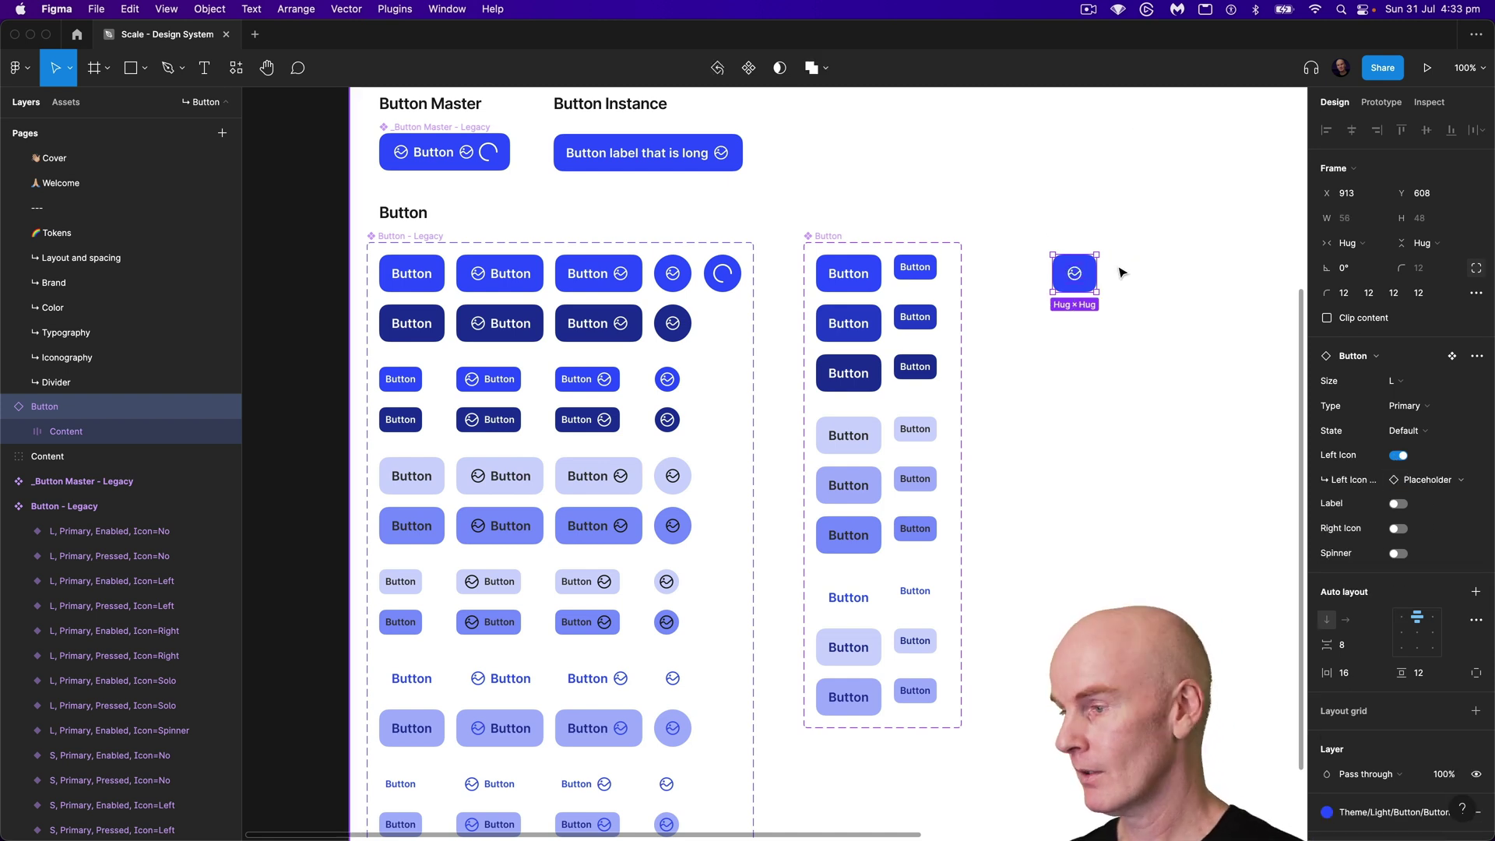
left_click(1434, 479)
type("add")
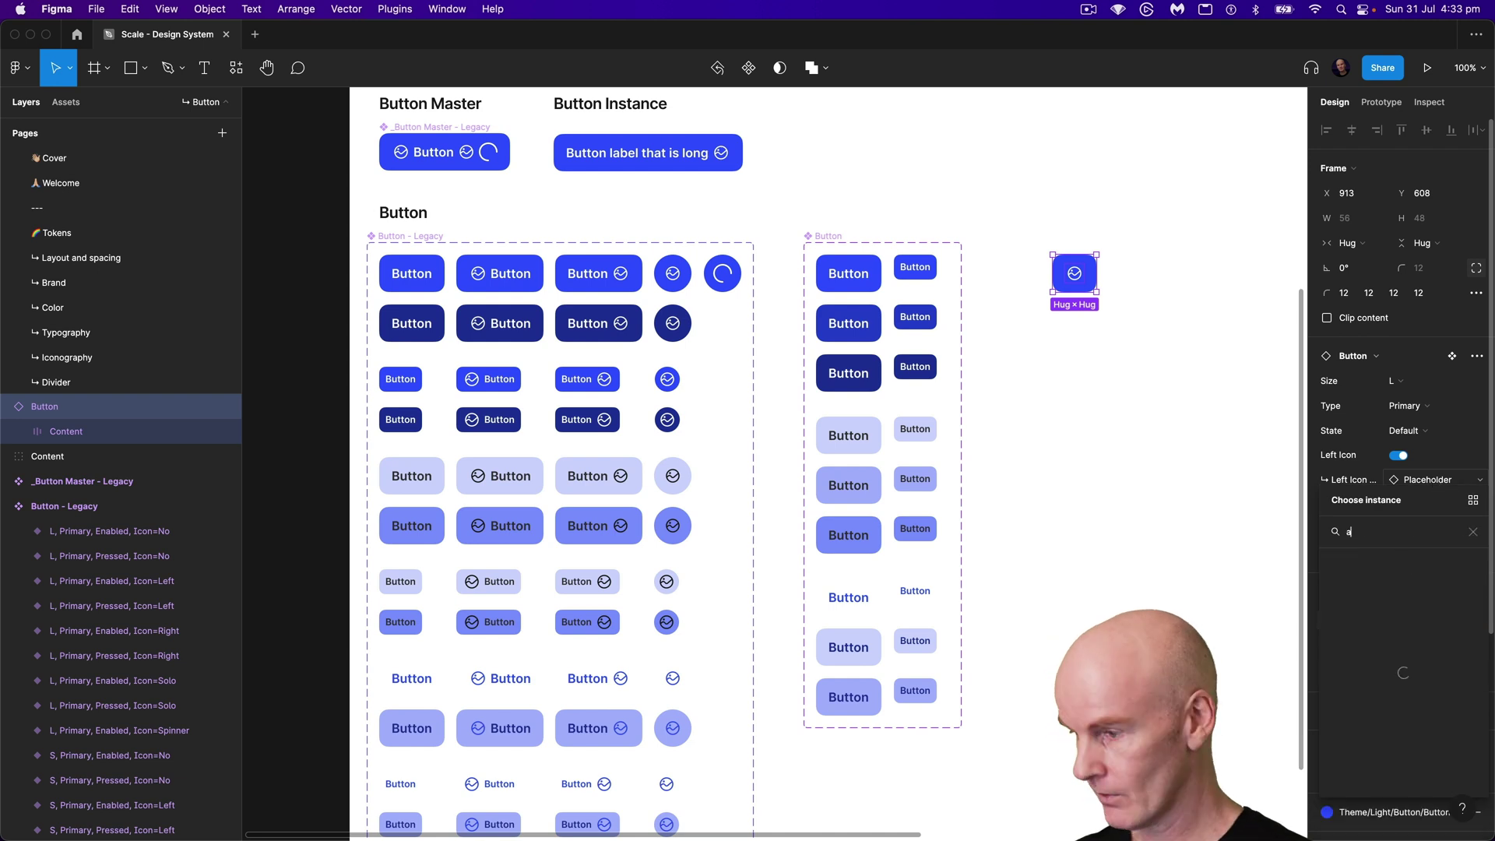
left_click(1384, 599)
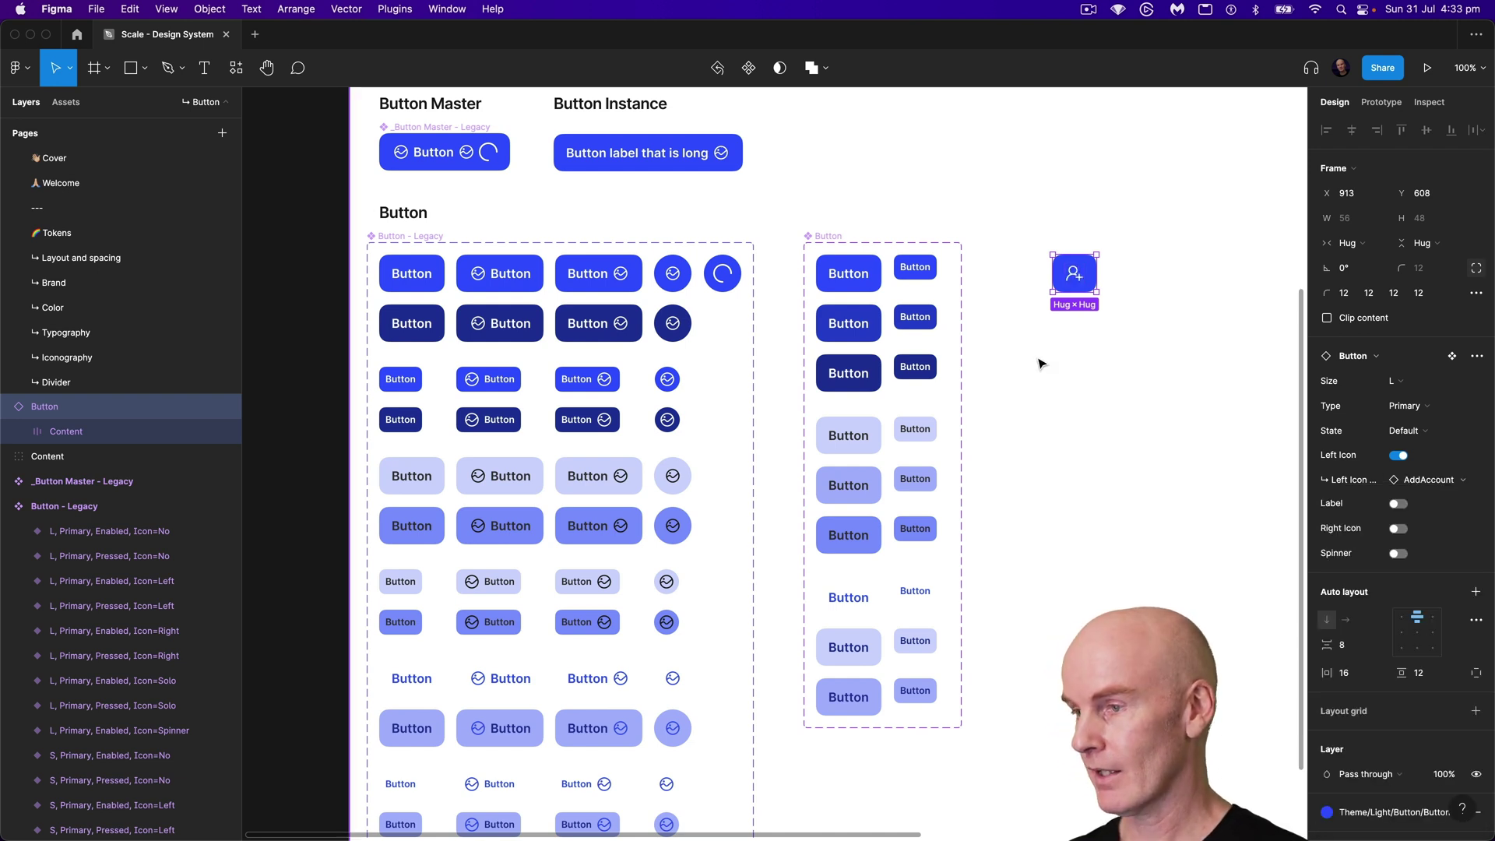
left_click(1168, 311)
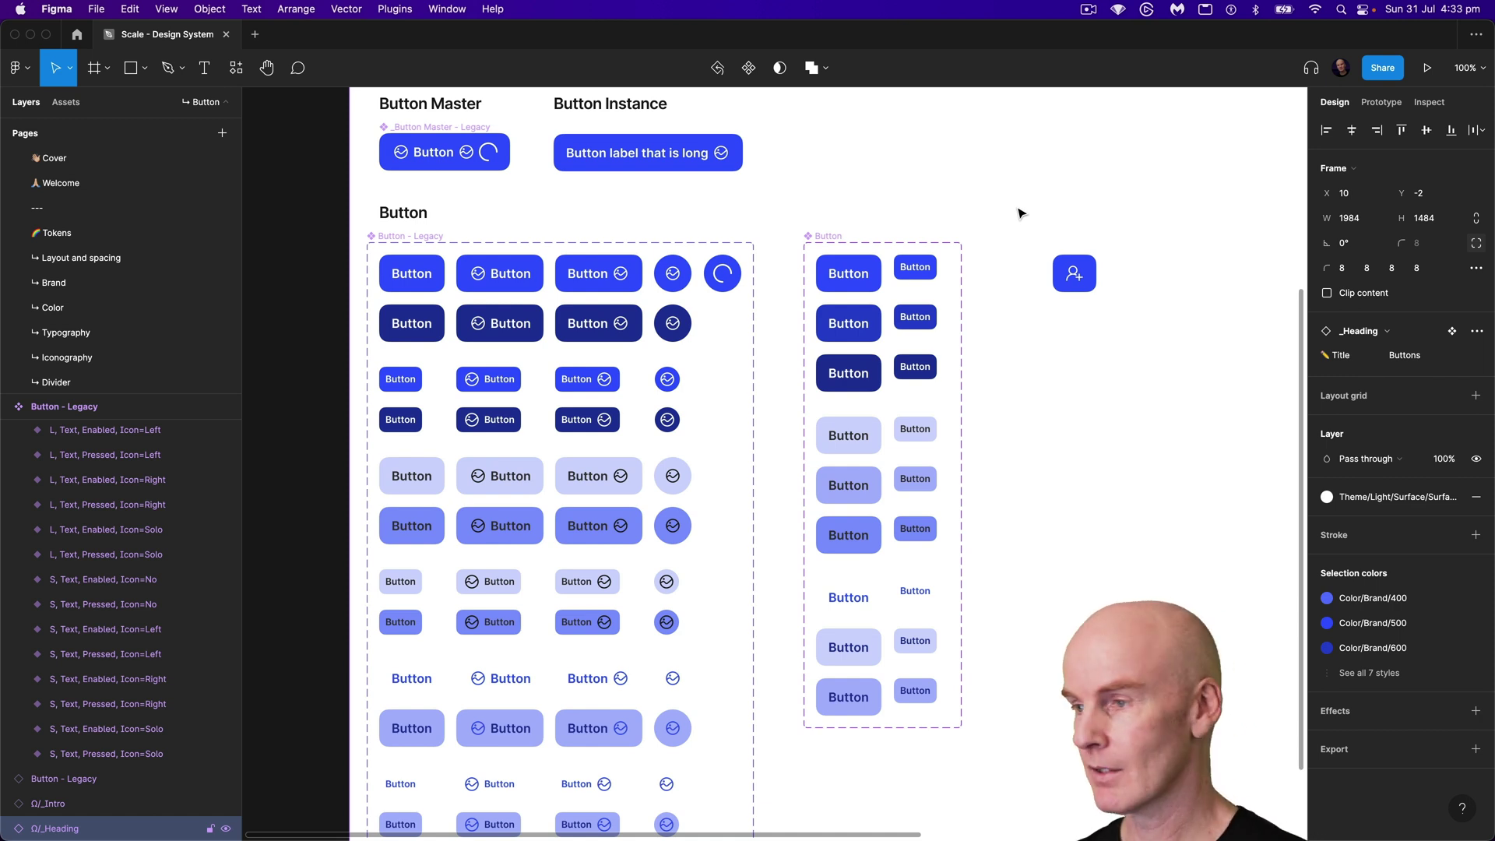
Step: Try the Secondary and Text types on the icon-only AddAccount instance
left_click(1074, 273)
left_click(1432, 408)
left_click(1436, 428)
left_click(1414, 405)
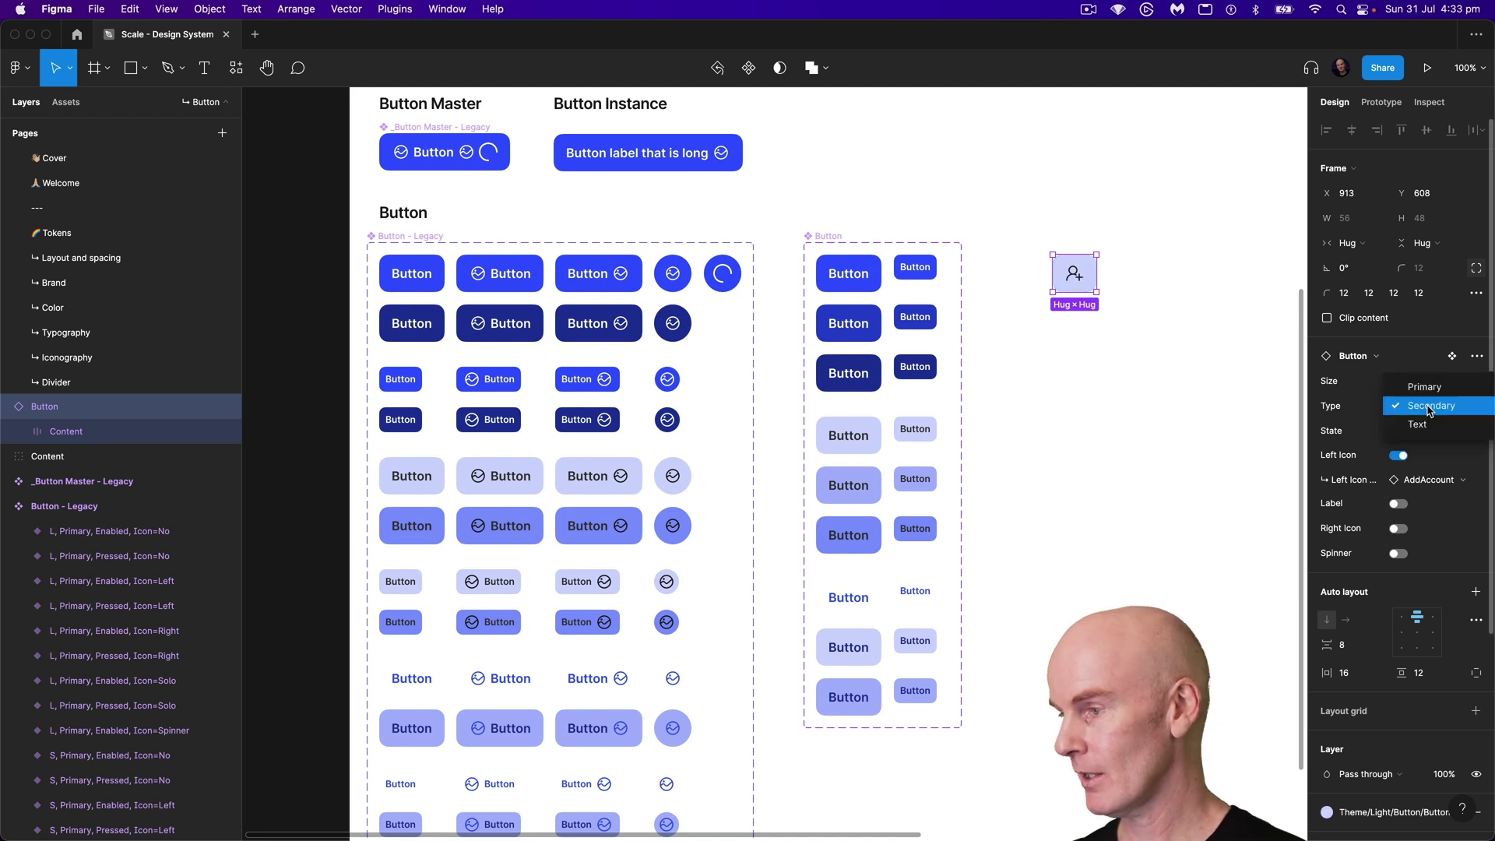
left_click(1433, 429)
left_click(1181, 346)
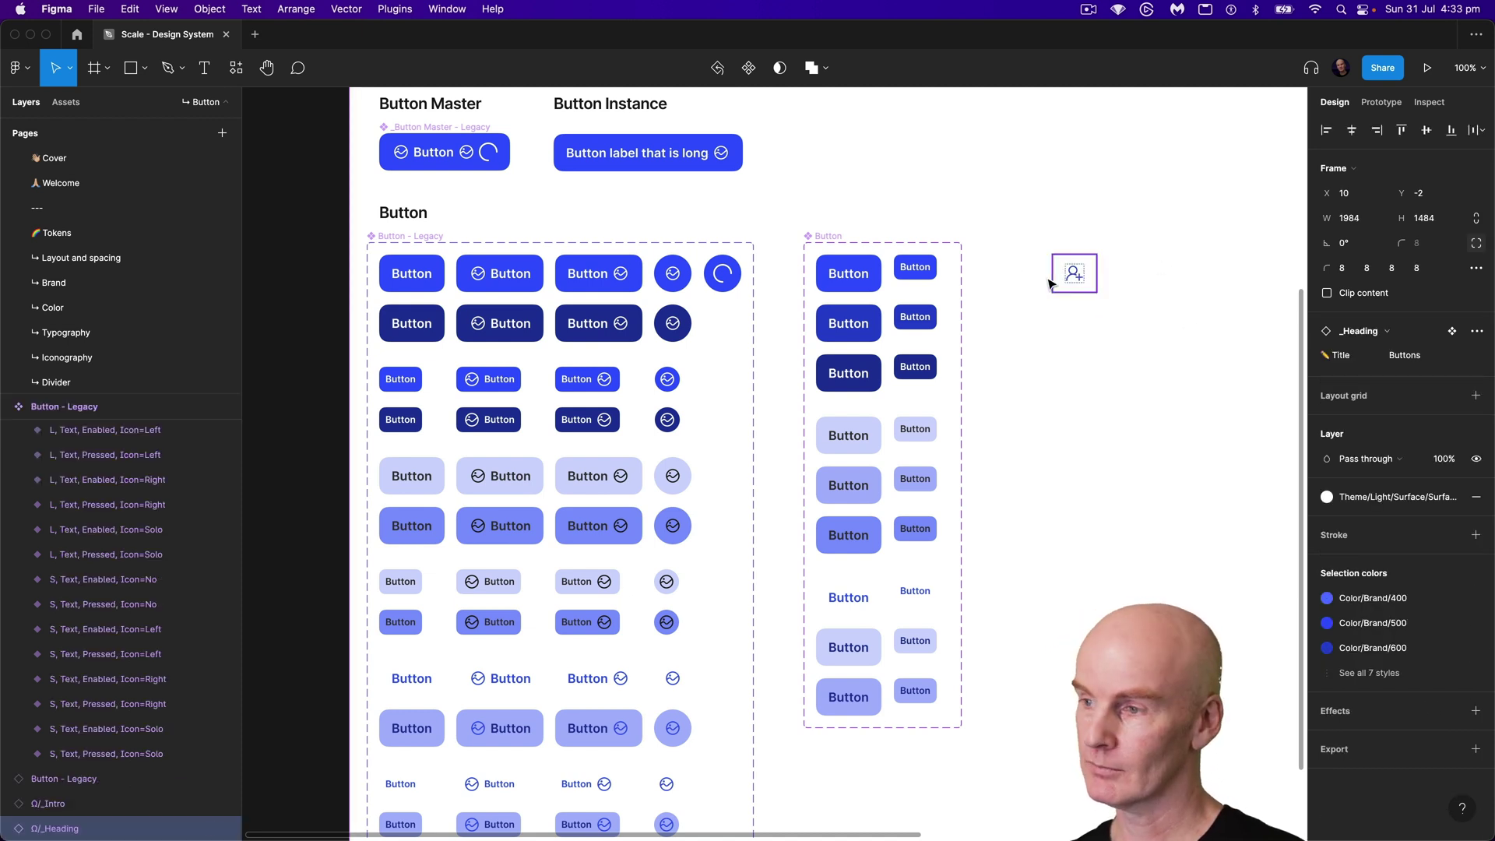
left_click(1072, 270)
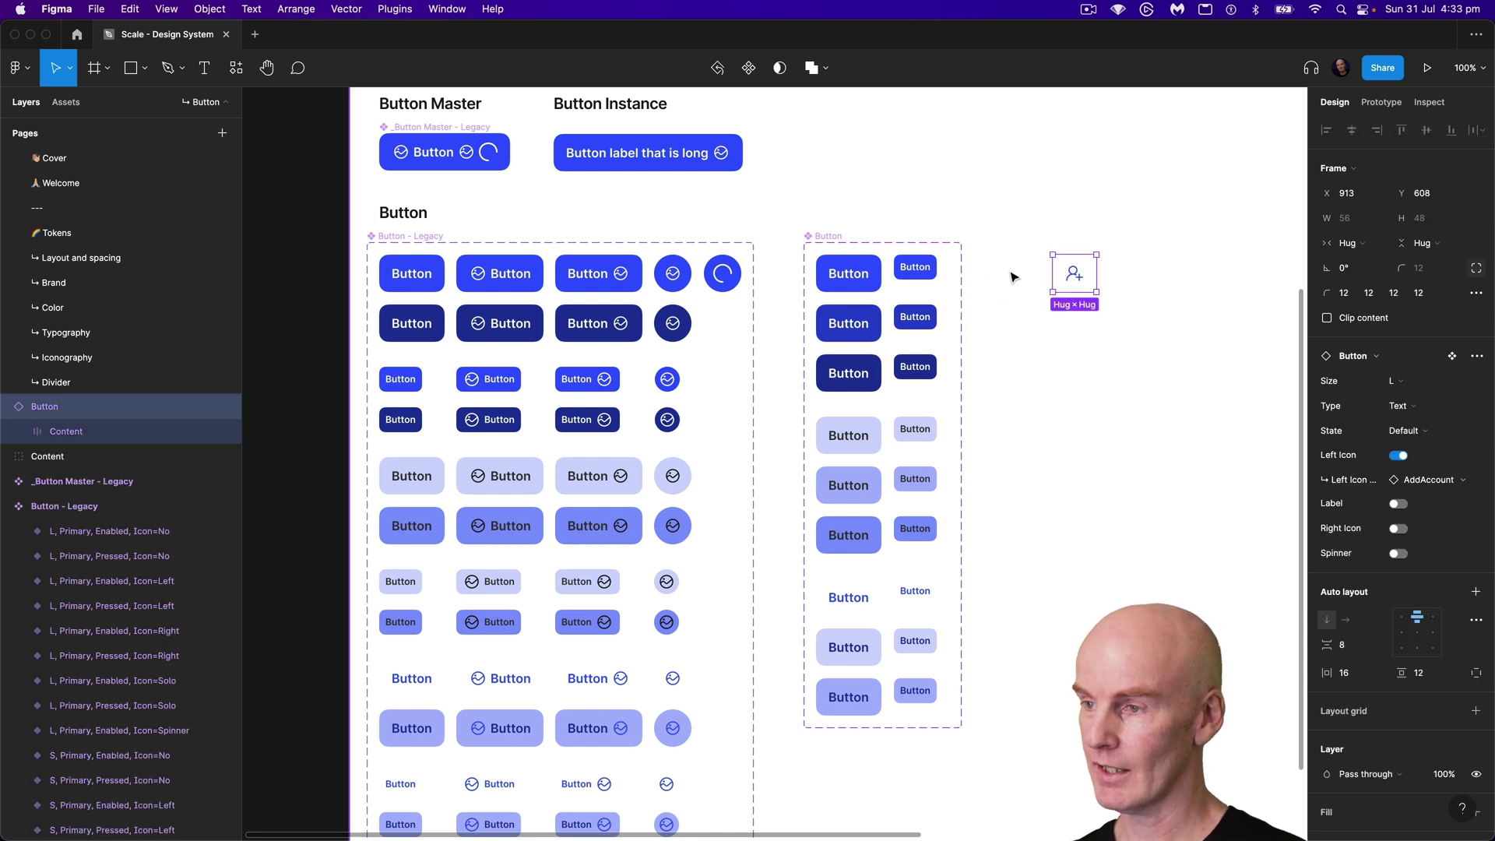
left_click(946, 147)
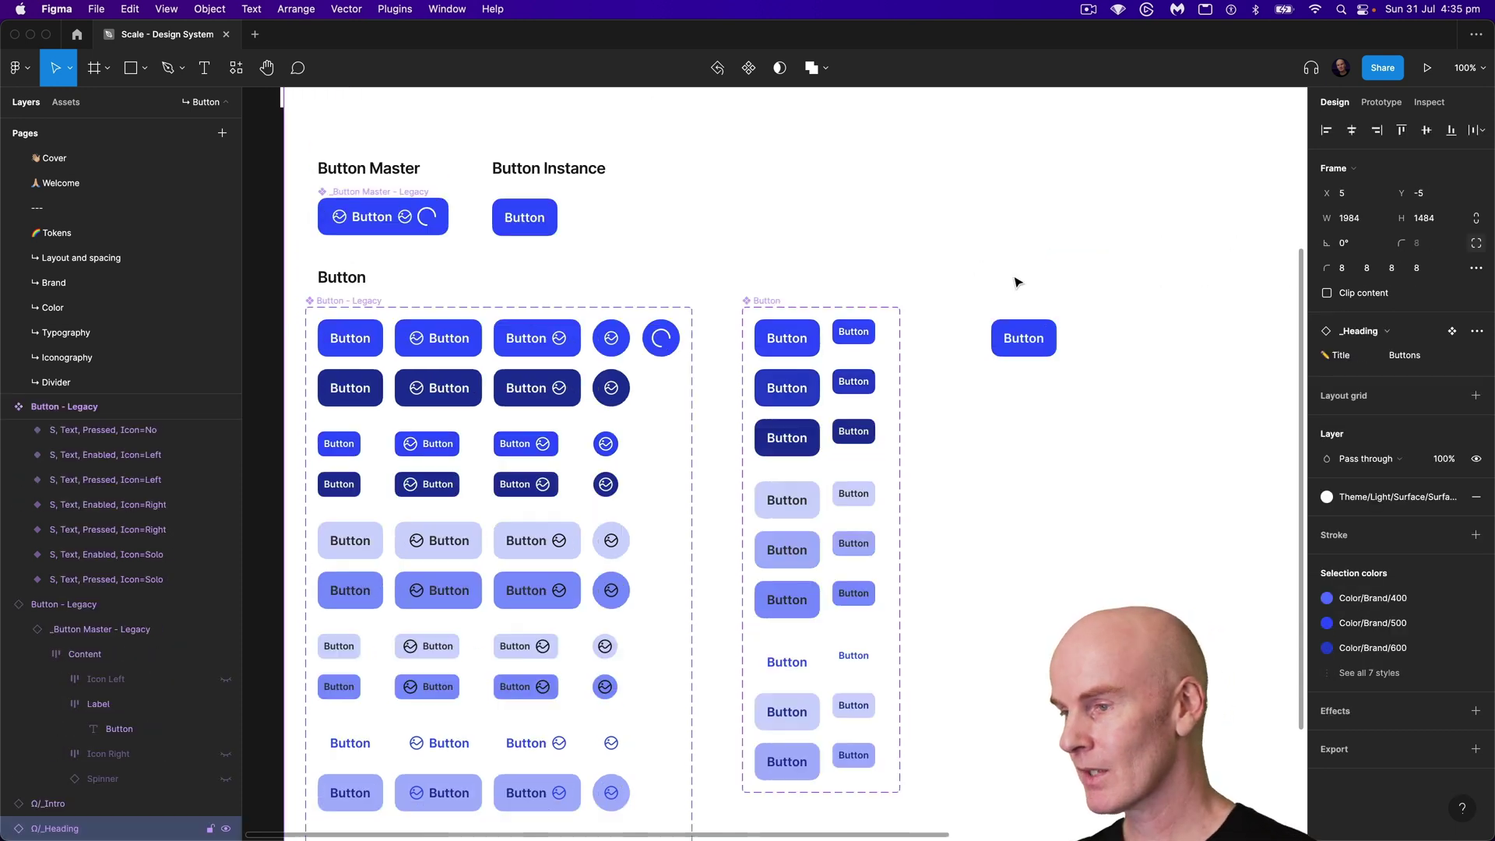
Step: Open the Row page and examine the Row component's properties
left_click(1023, 338)
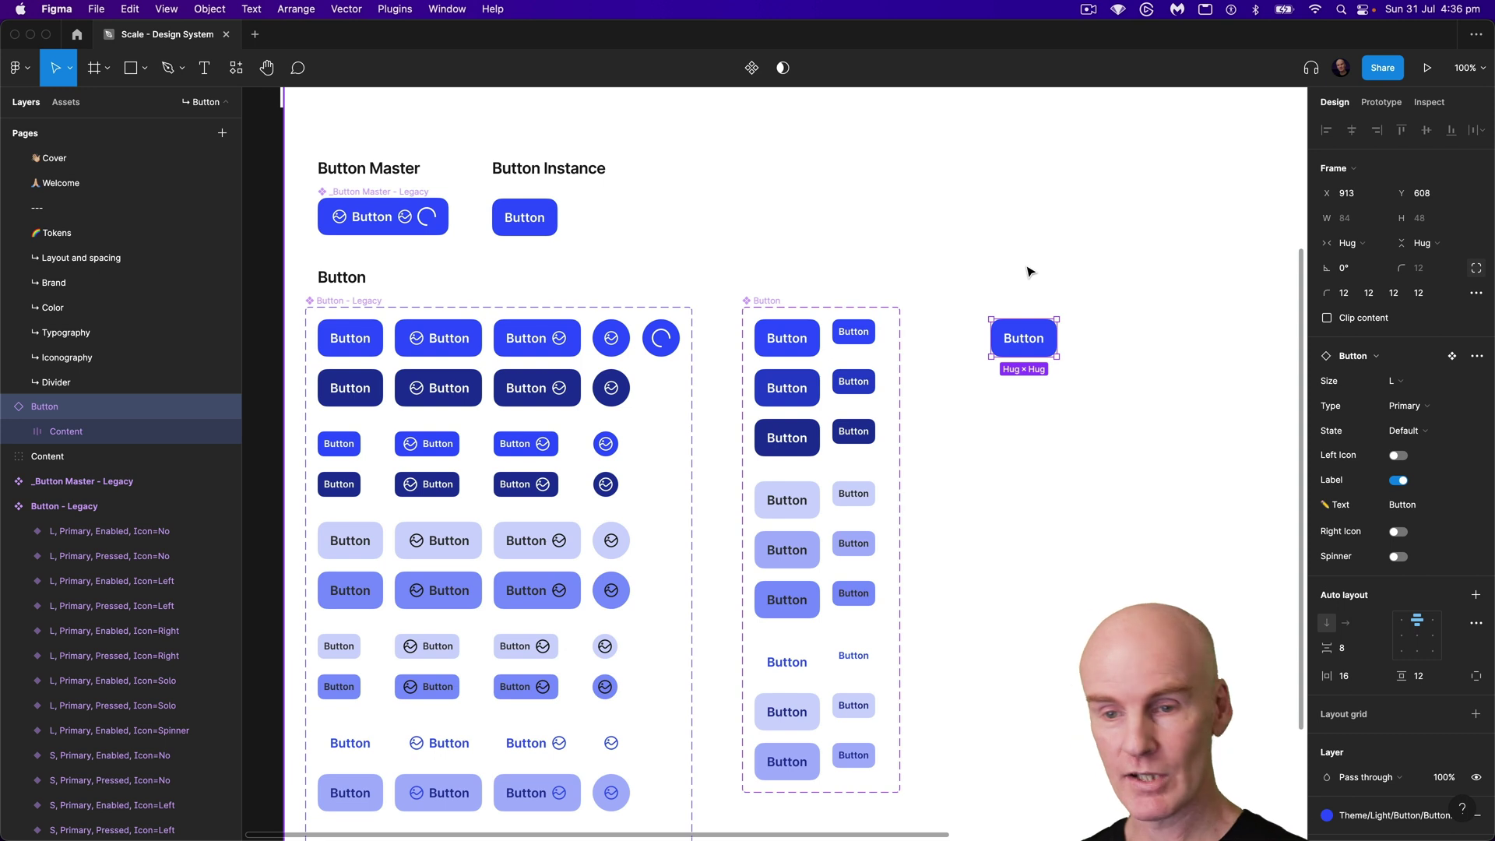
scroll(111, 266, "down", 5)
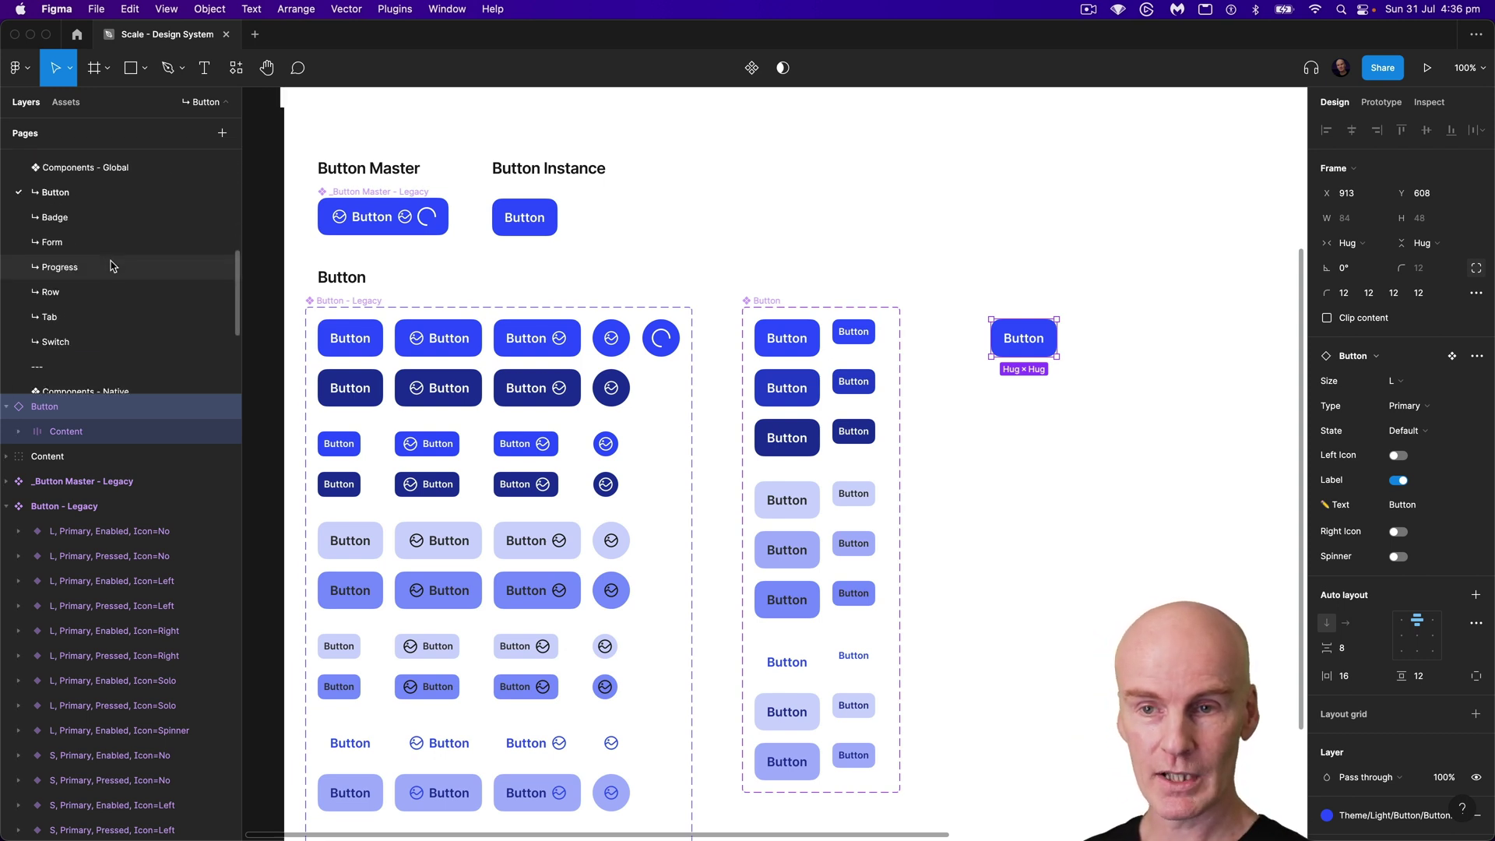
left_click(92, 292)
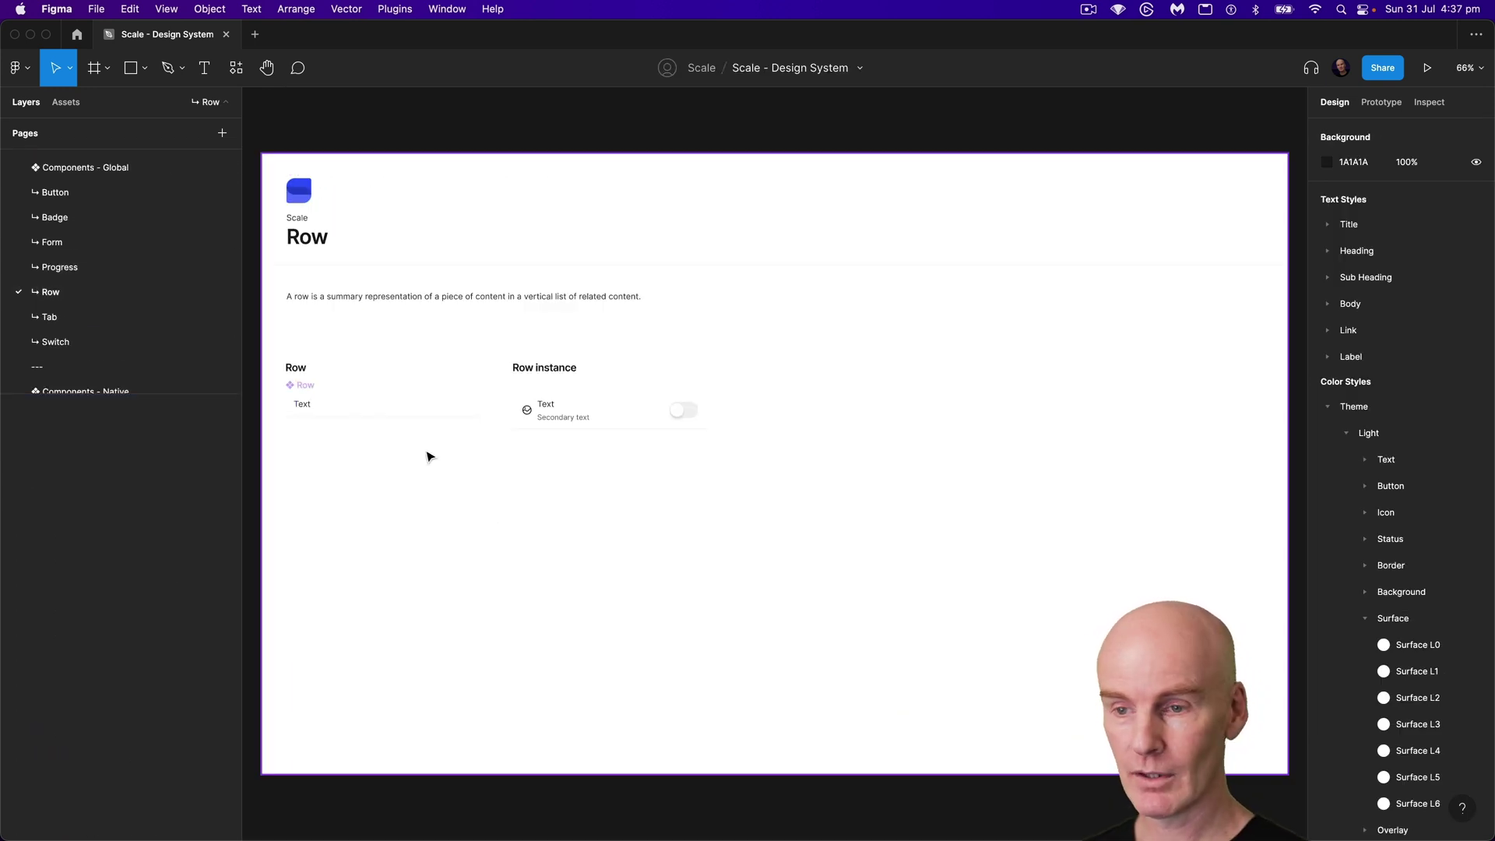
left_click(382, 409)
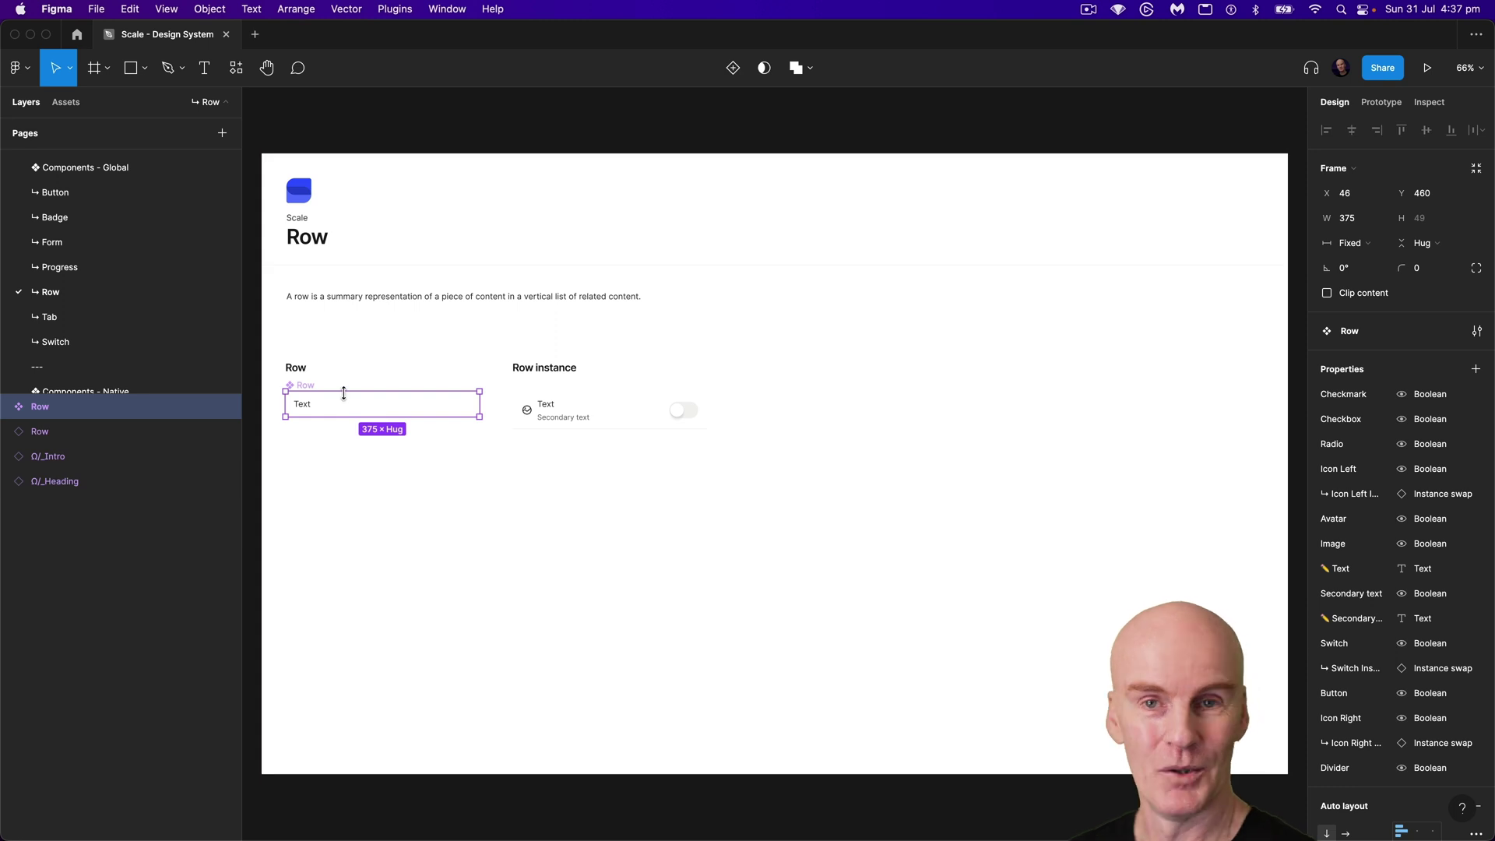
Step: Set the Row instance to show Checkmark and Icon Right while hiding Icon Left, Secondary text and Switch
left_click(606, 398)
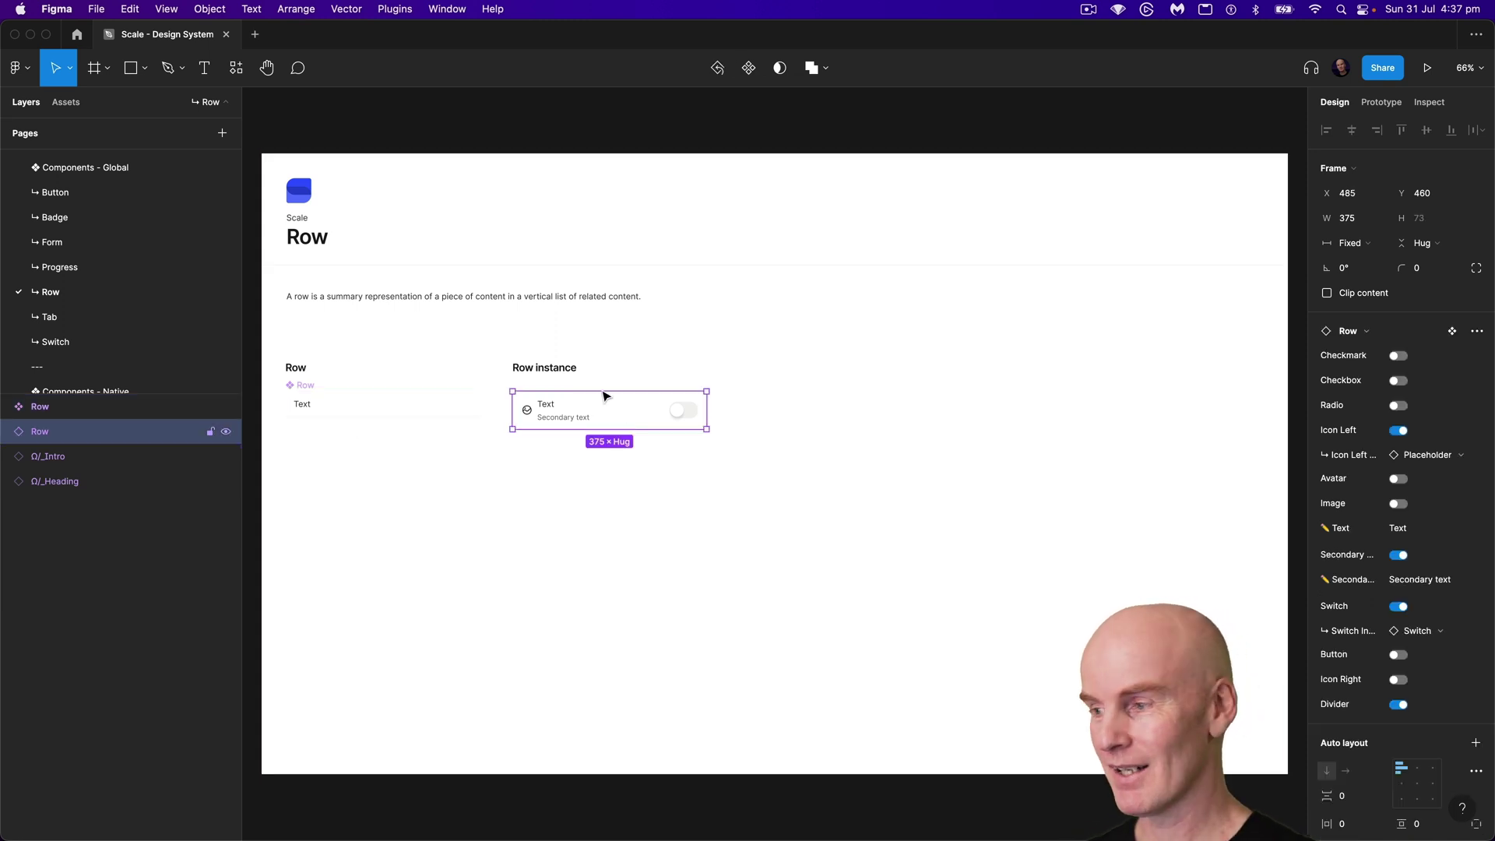
left_click(1398, 357)
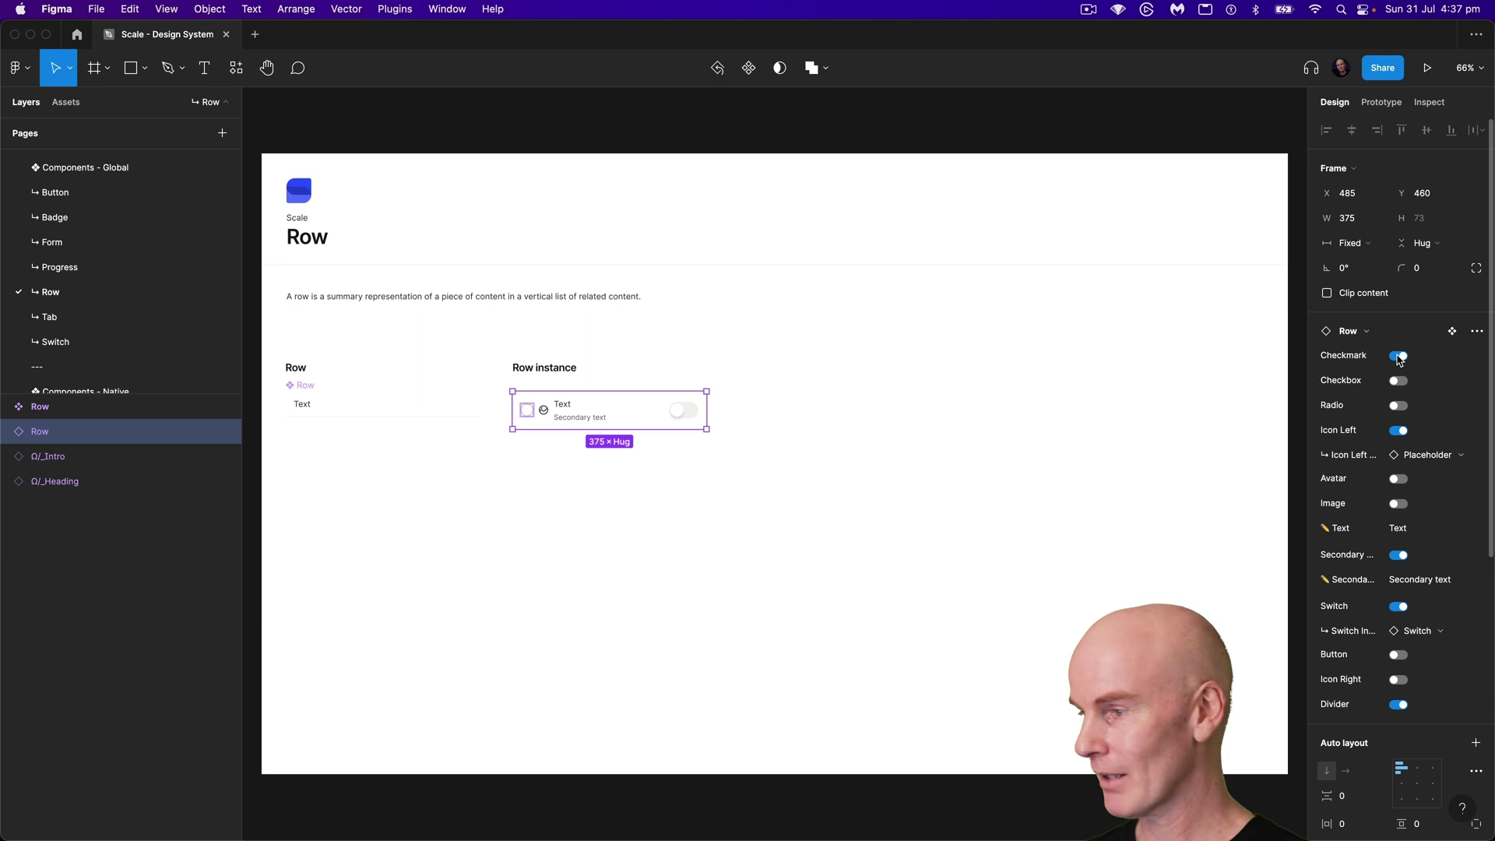
left_click(1399, 430)
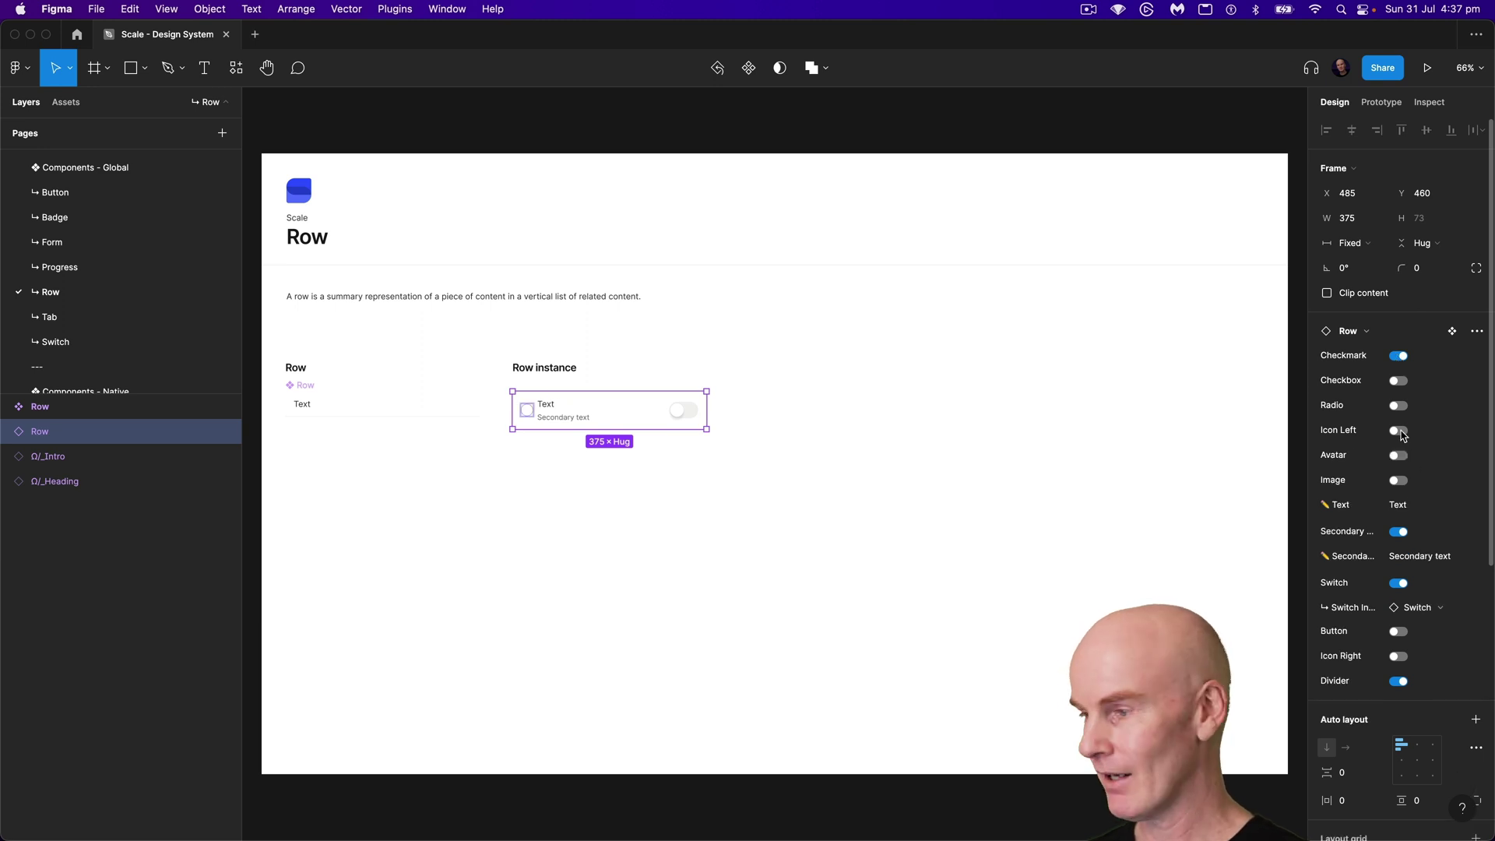
left_click(1399, 532)
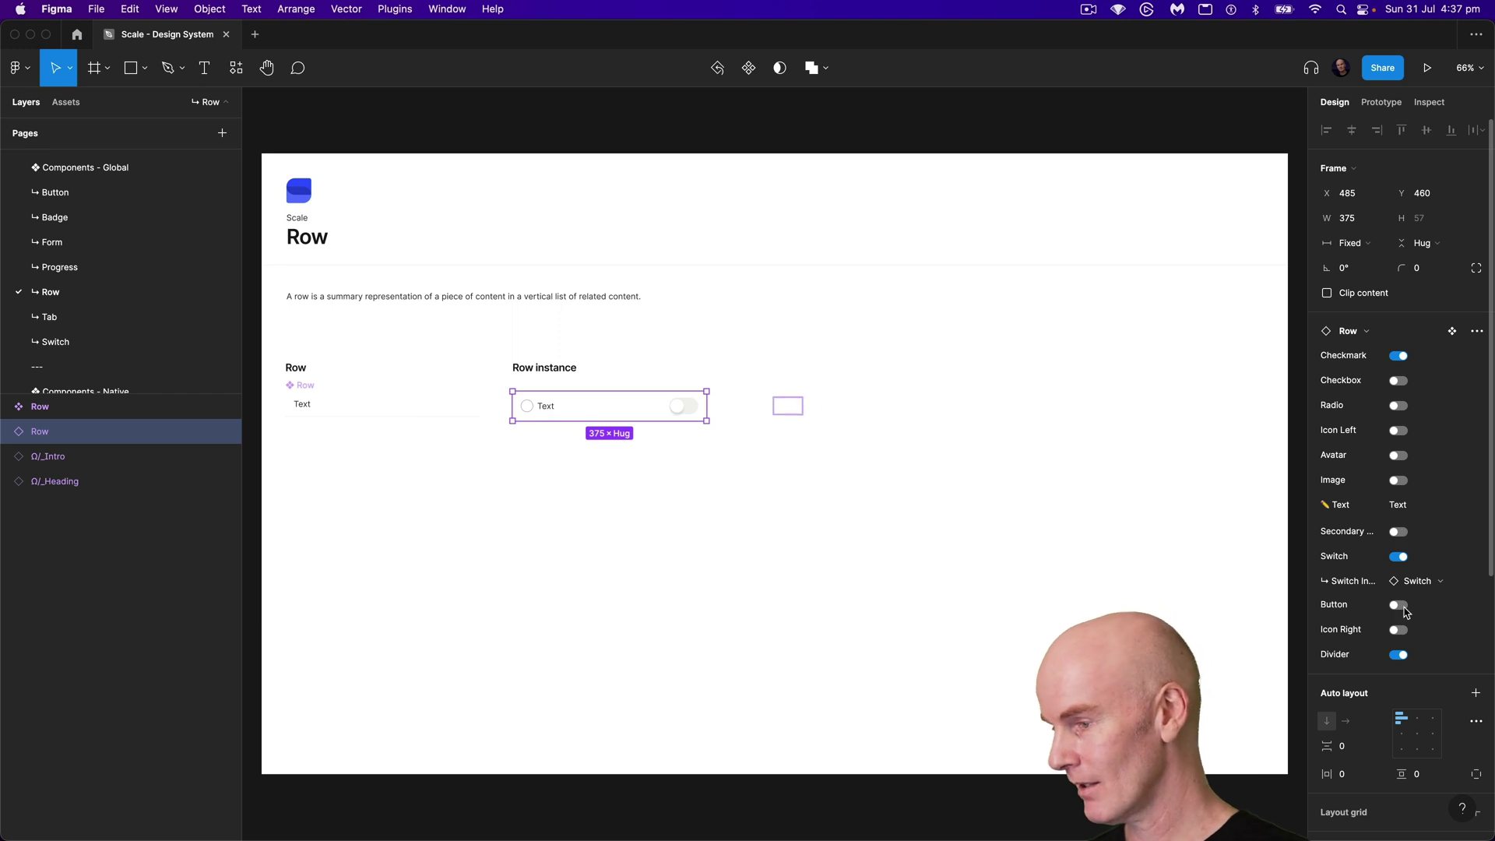
left_click(1400, 558)
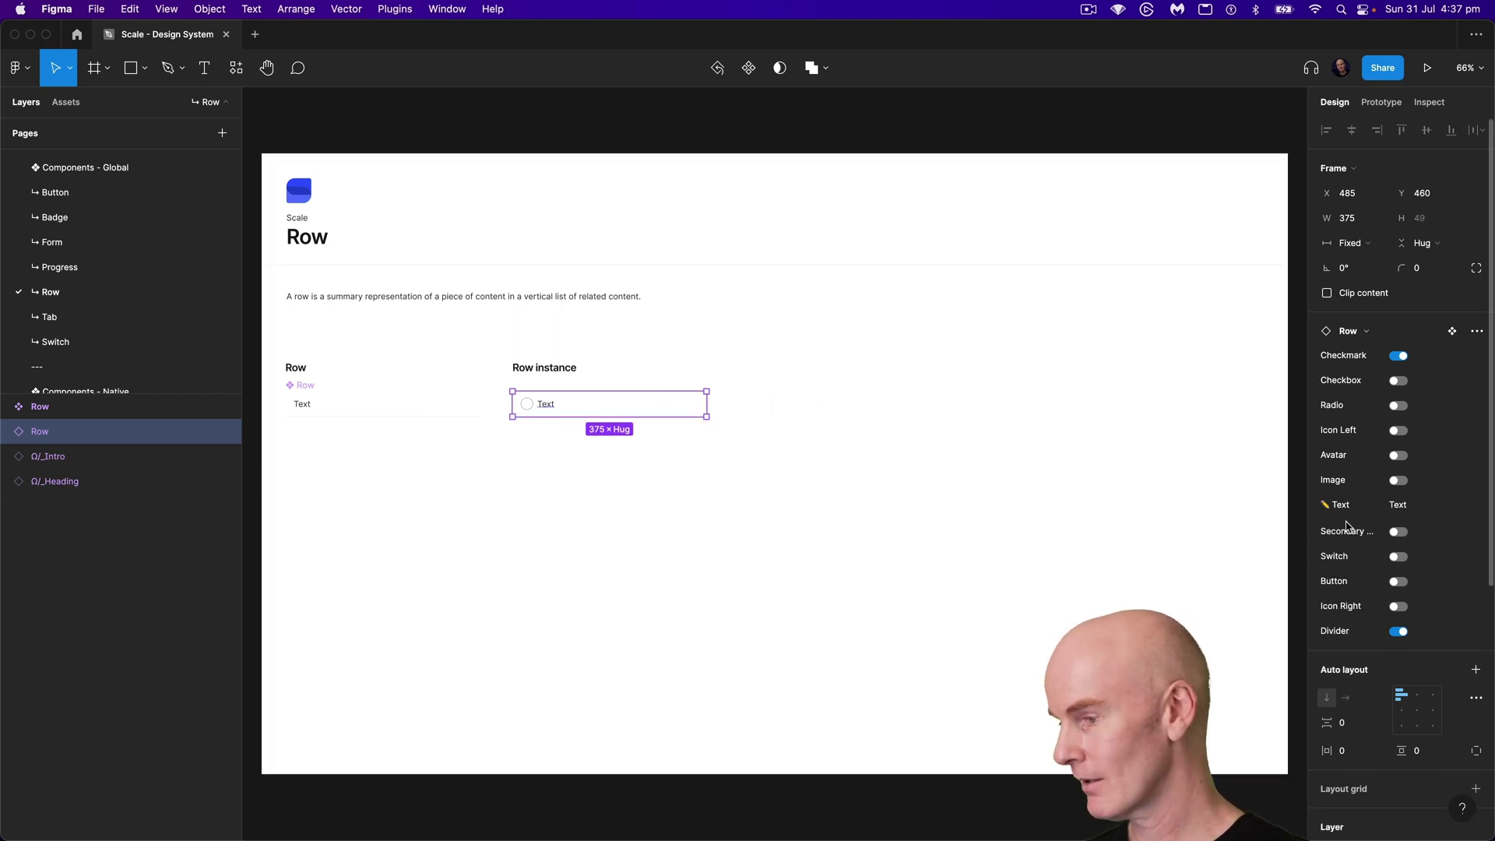
left_click(1398, 607)
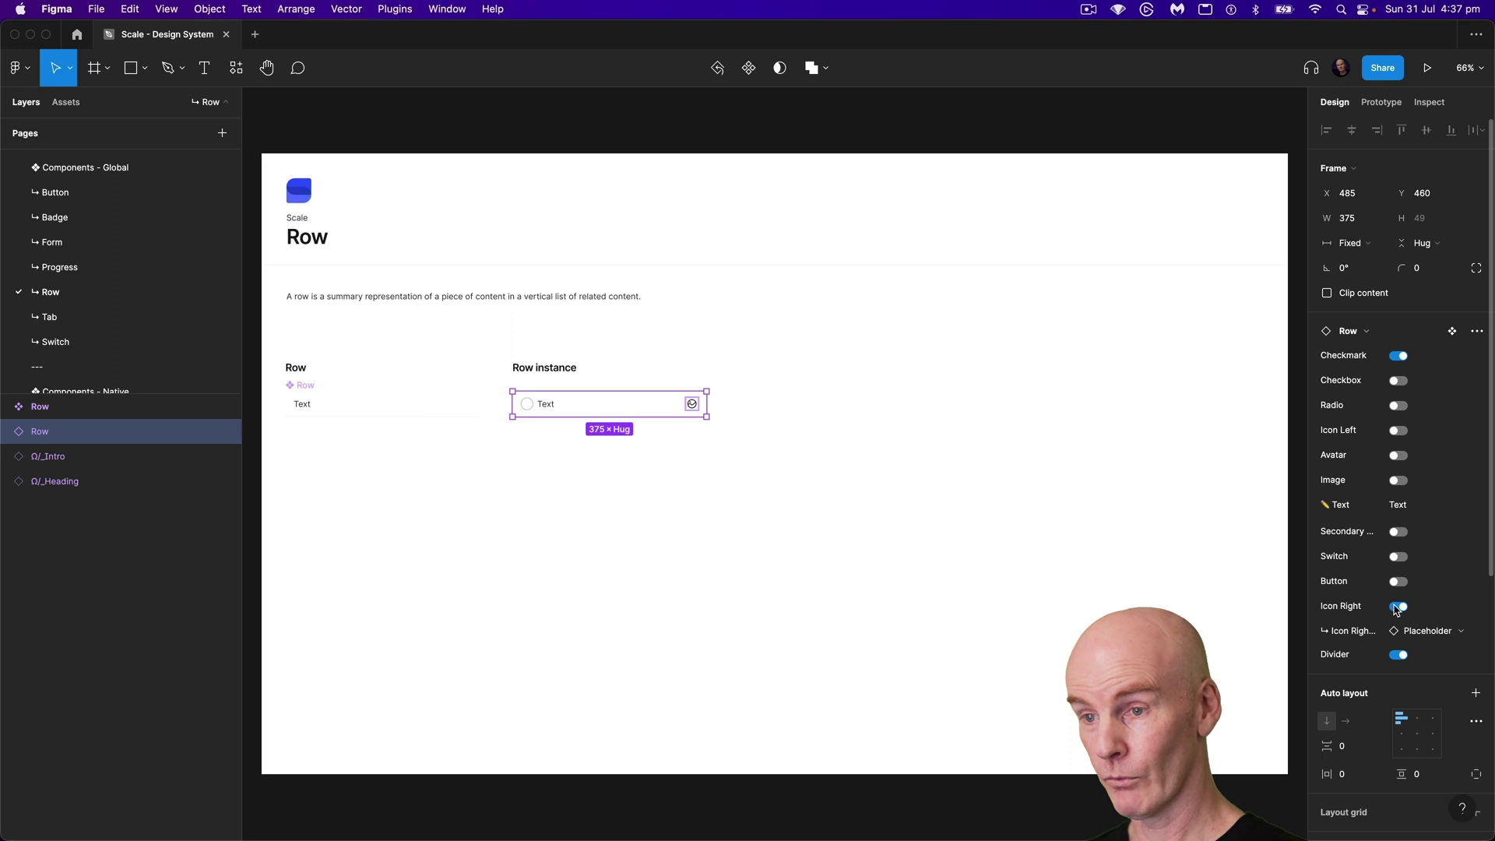
Step: Replace the Row instance's Checkmark with the Avatar and switch its Secondary text on
left_click(1398, 357)
left_click(1400, 456)
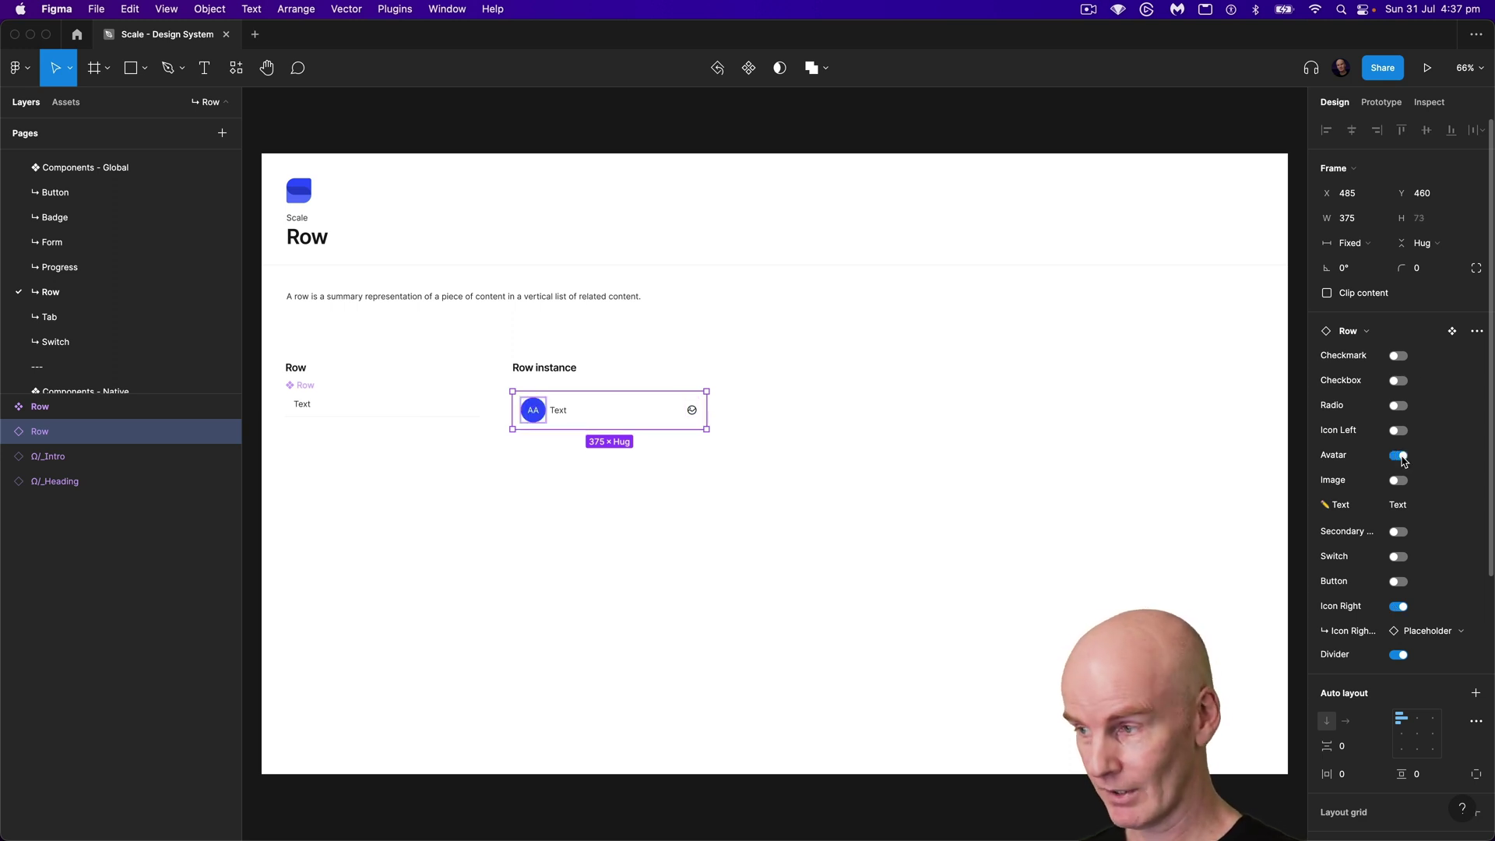
left_click(1399, 532)
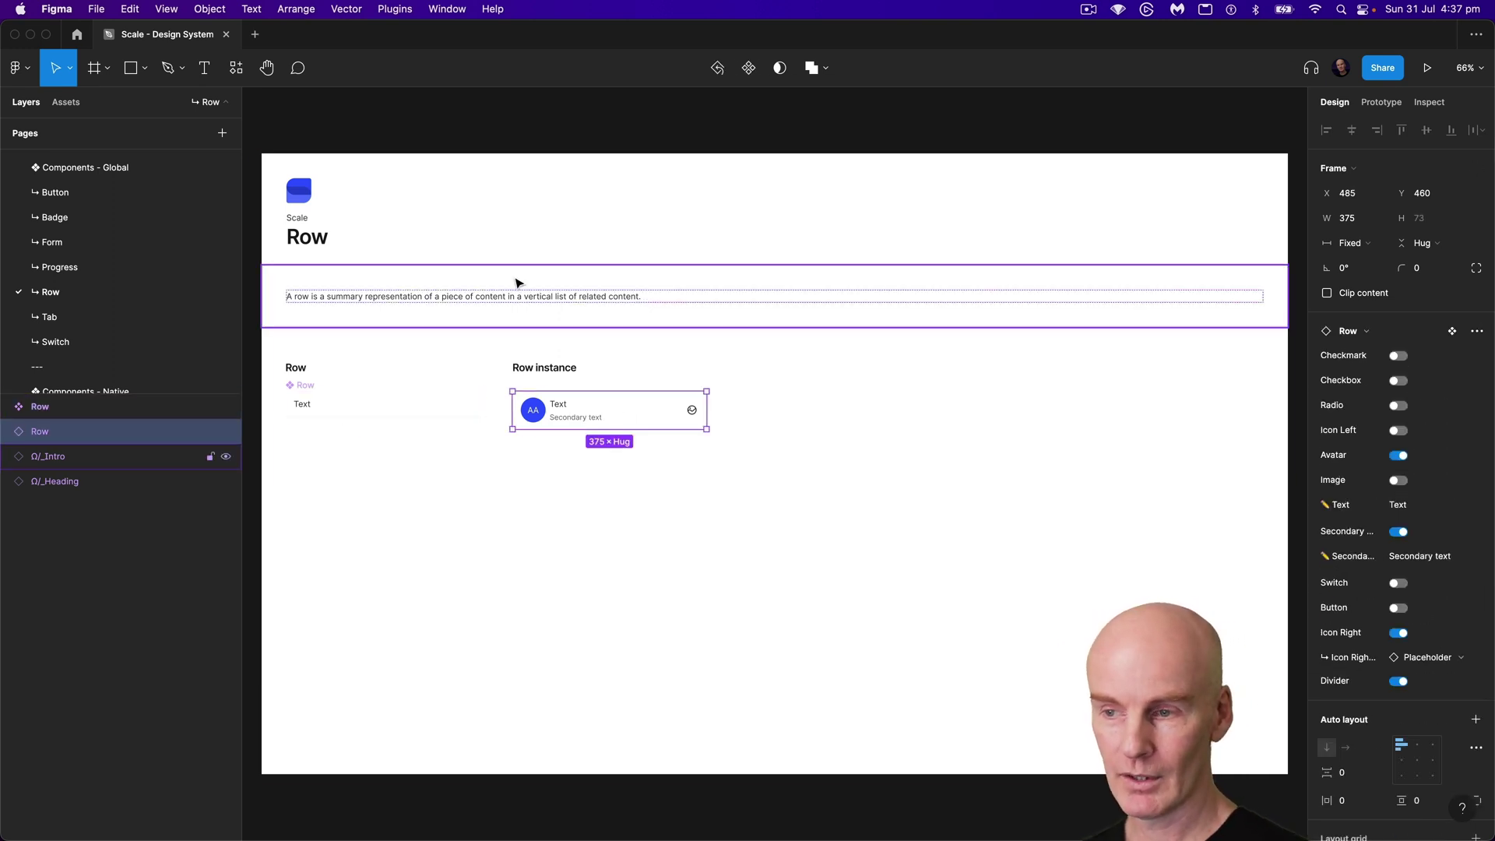
Step: Open the design system's Cover page
scroll(109, 265, "up", 3)
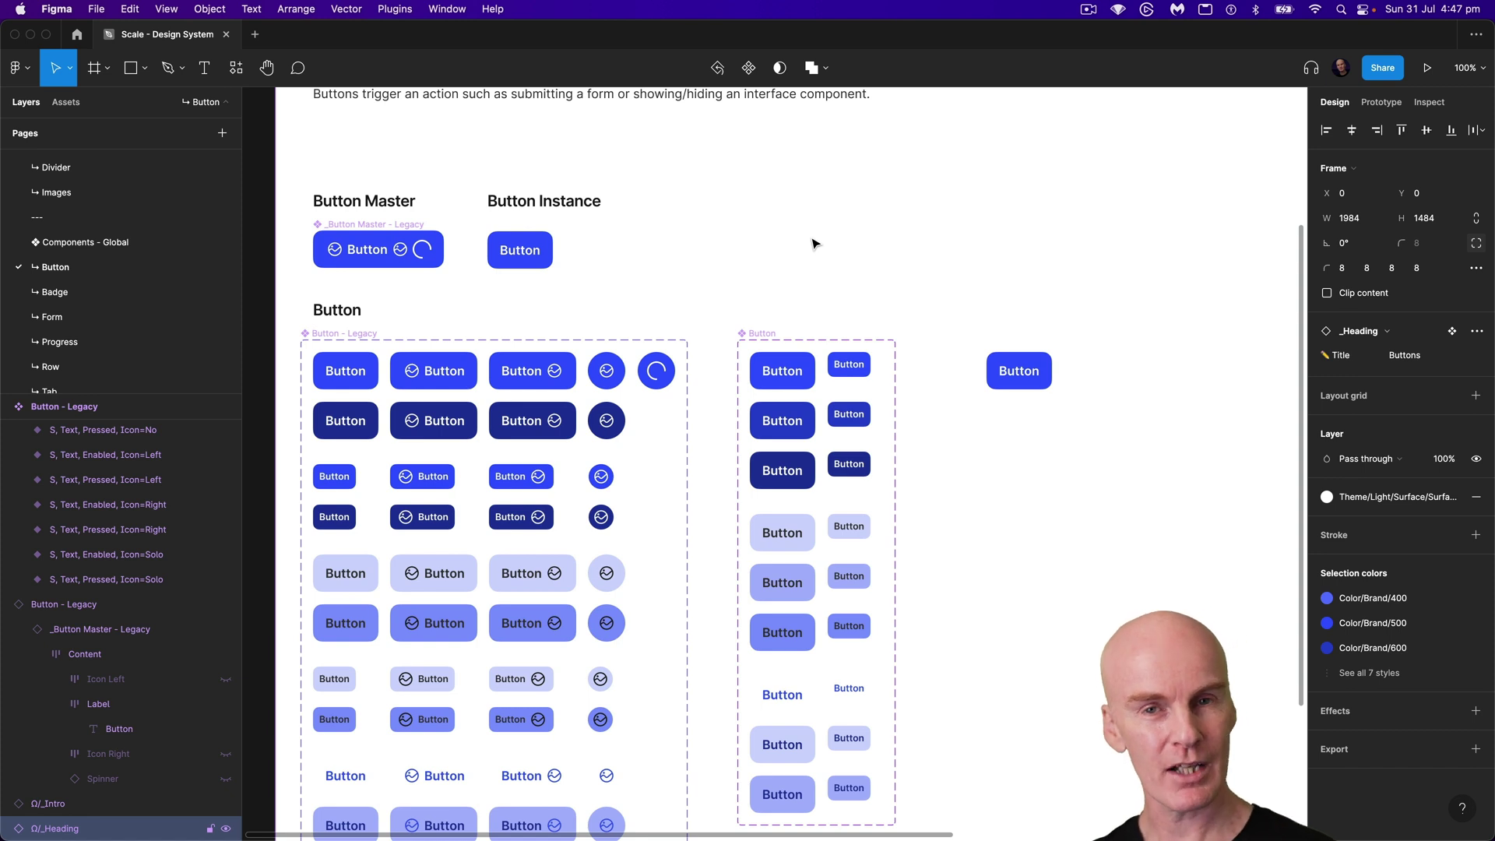
scroll(137, 264, "up", 5)
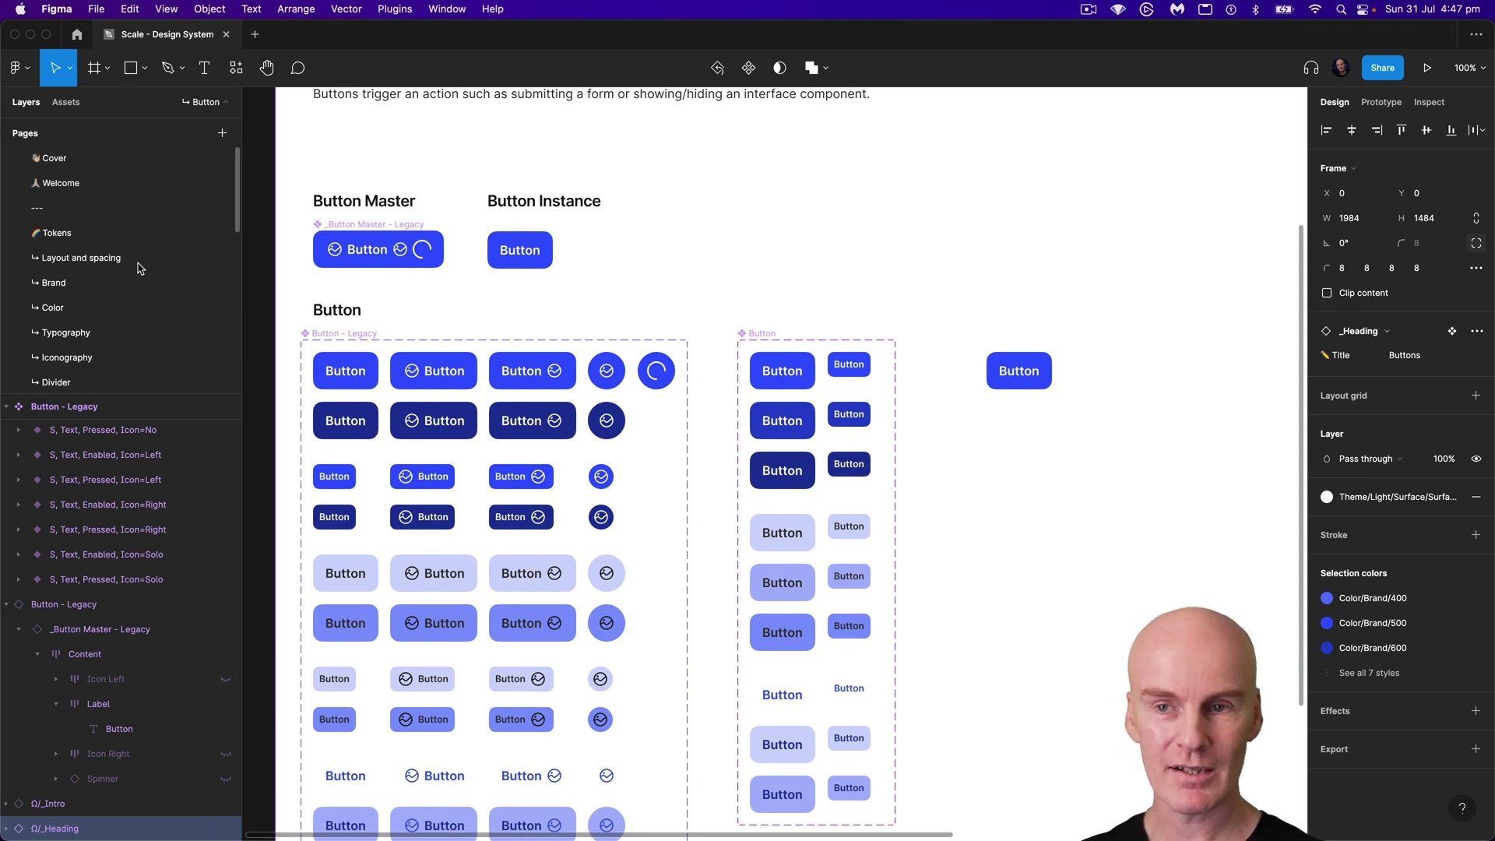
left_click(105, 166)
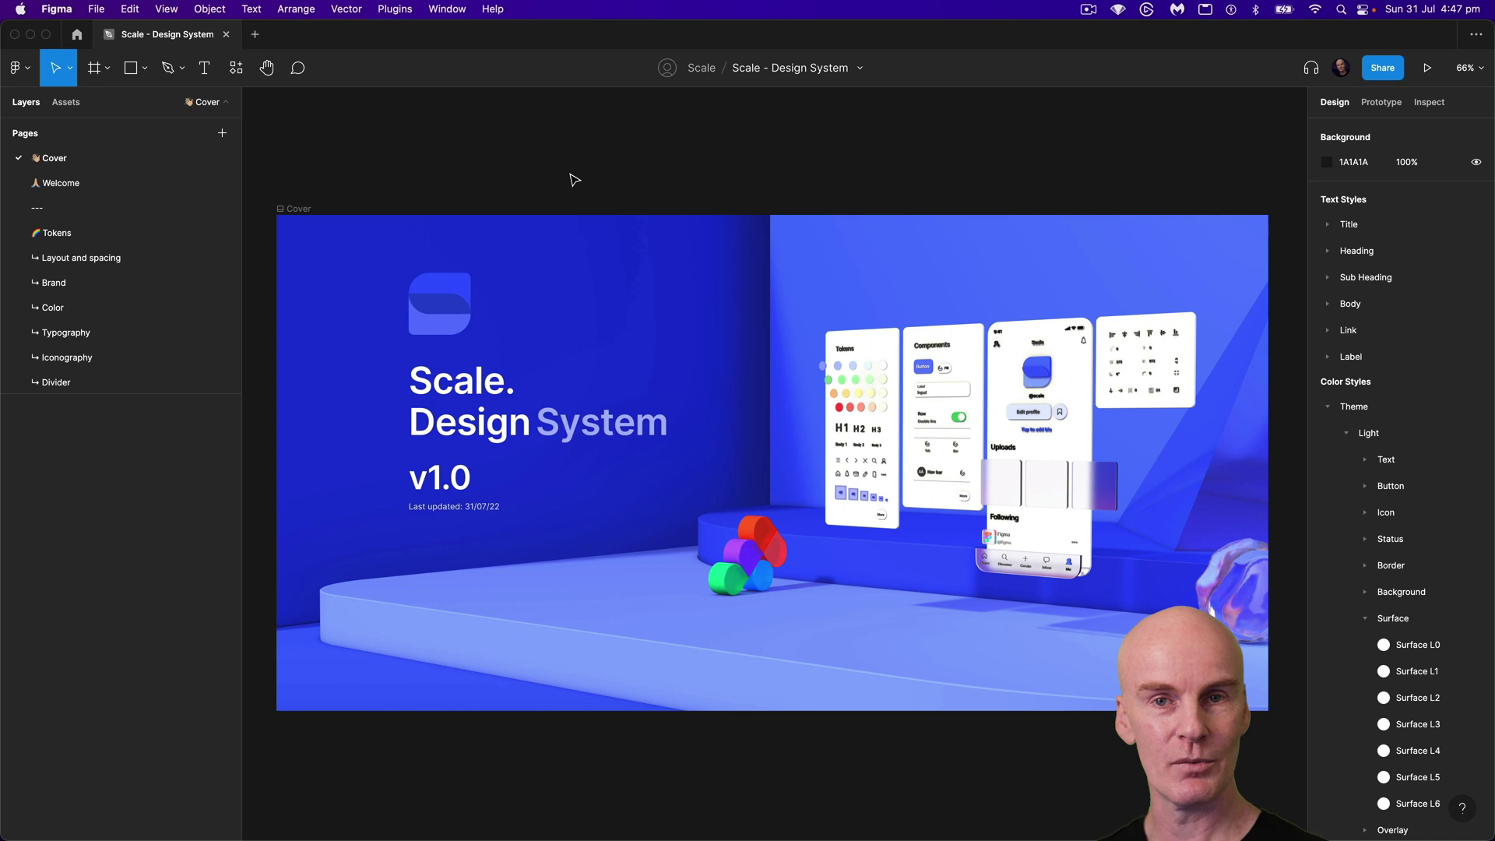